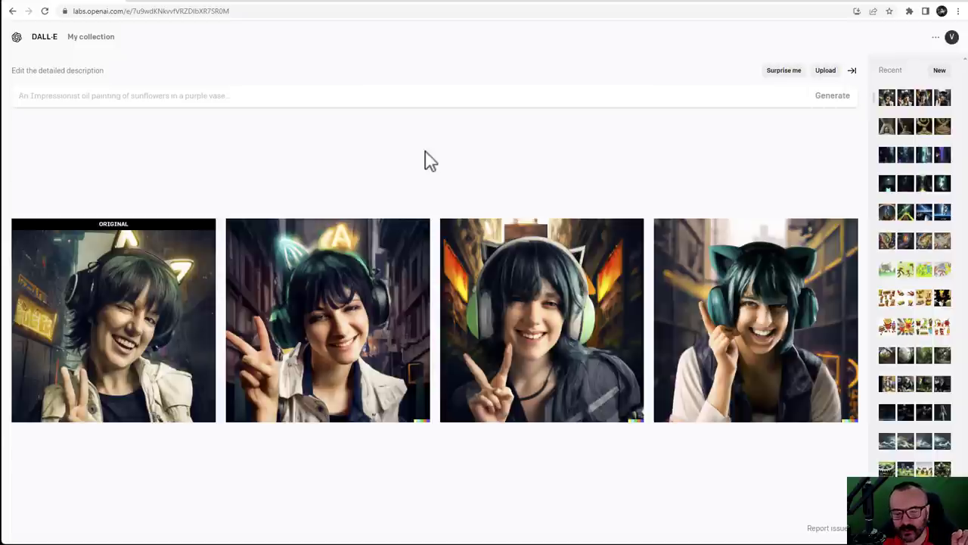
Open the DALL·E start page and browse its gallery of example images and prompts
{"action": "left_click", "coordinate": [43, 36]}
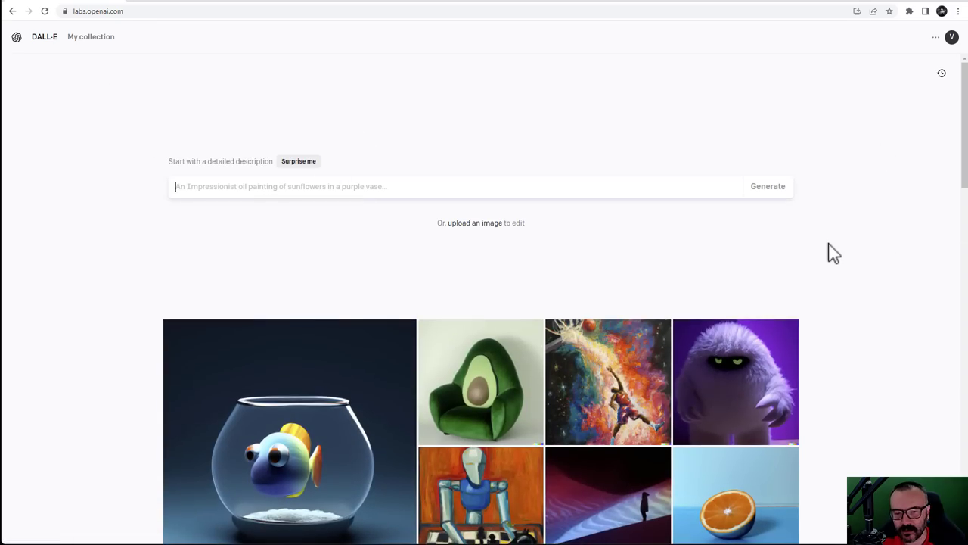
{"action": "scroll", "coordinate": [828, 252], "scroll_direction": "down", "scroll_amount": 2}
{"action": "scroll", "coordinate": [828, 252], "scroll_direction": "down", "scroll_amount": 10}
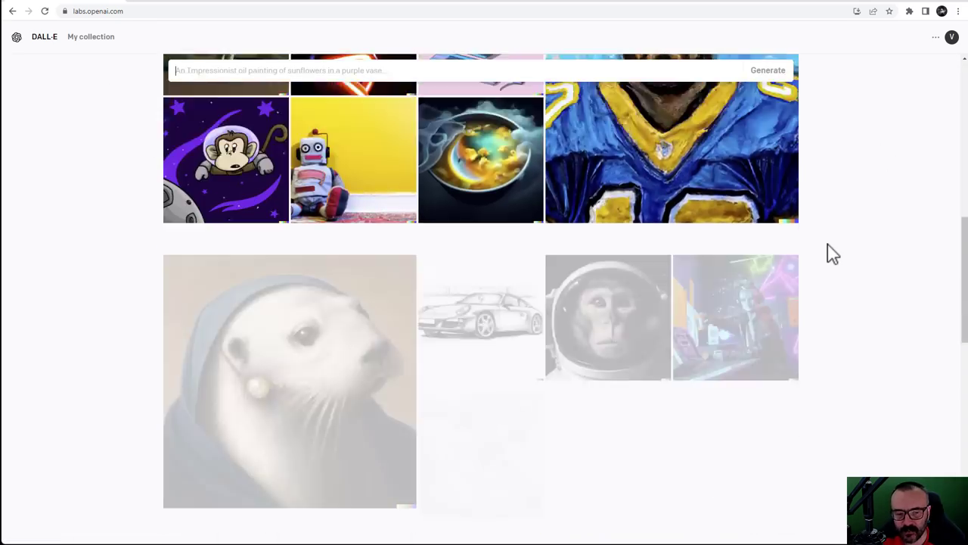
{"action": "scroll", "coordinate": [832, 254], "scroll_direction": "down", "scroll_amount": 3}
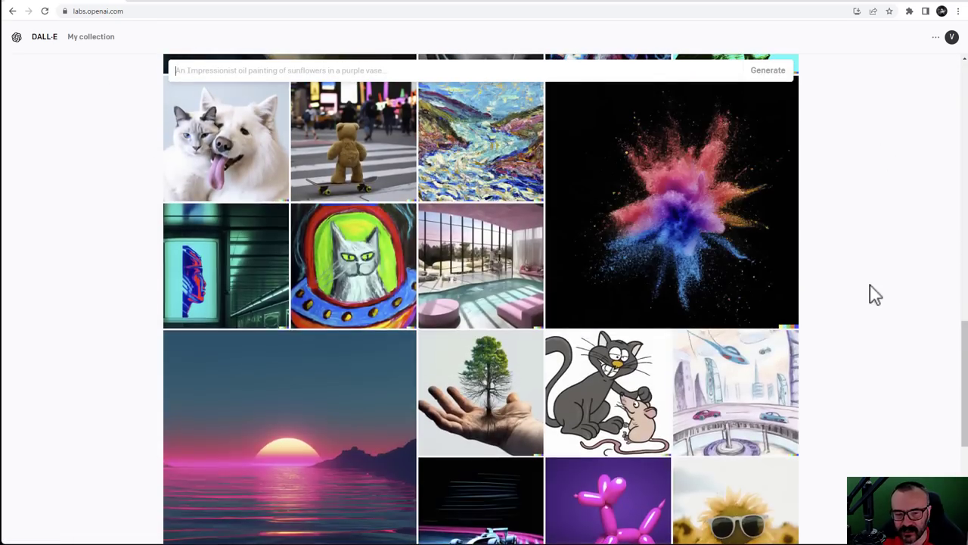
{"action": "scroll", "coordinate": [845, 298], "scroll_direction": "up", "scroll_amount": 8}
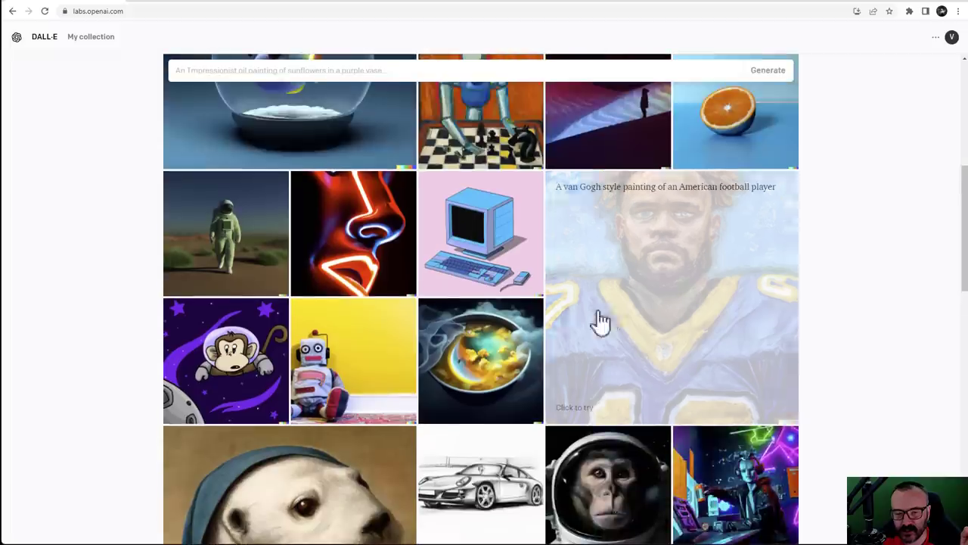
{"action": "scroll", "coordinate": [893, 318], "scroll_direction": "up", "scroll_amount": 4}
{"action": "scroll", "coordinate": [872, 323], "scroll_direction": "up", "scroll_amount": 2}
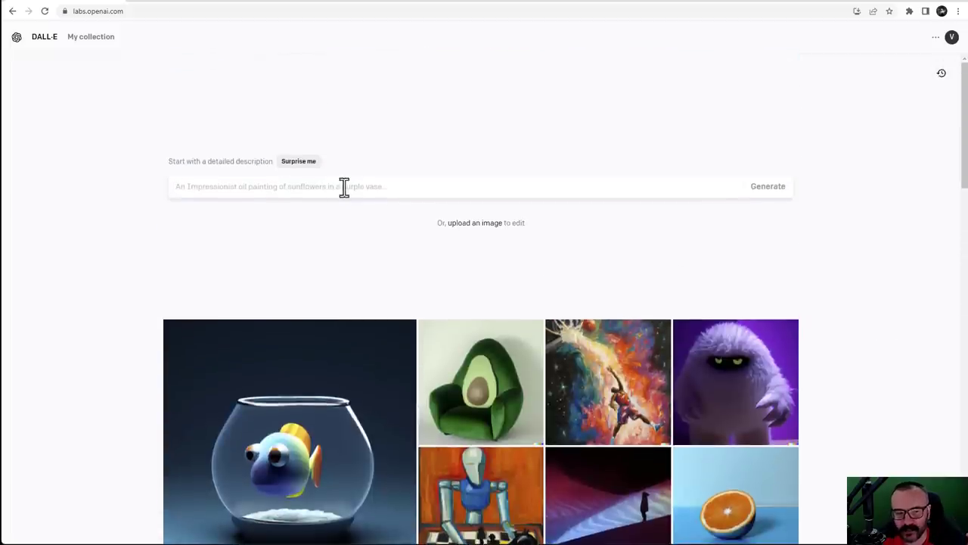
{"action": "left_click", "coordinate": [495, 190]}
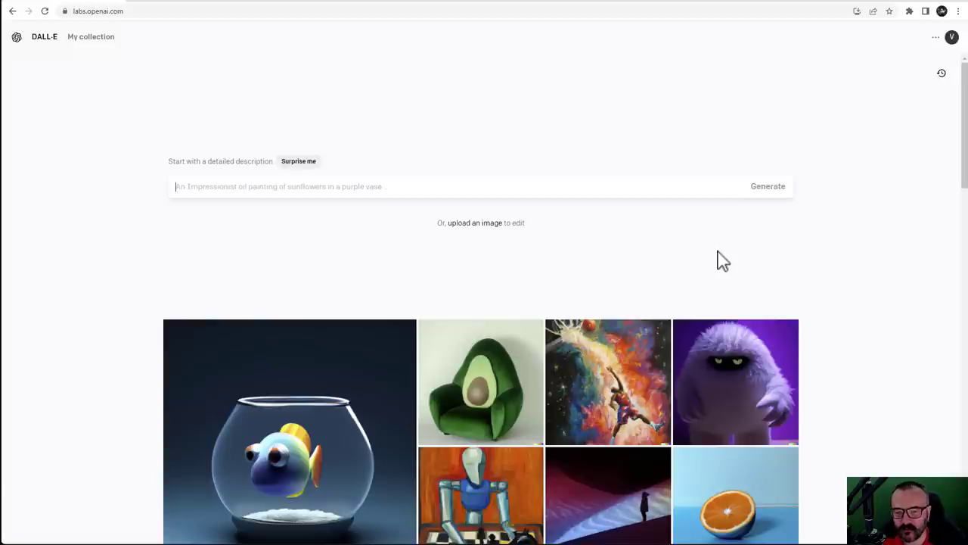
Return to the headphone portrait variations, view the first generated variation enlarged, and go back to the set
{"action": "left_click", "coordinate": [12, 13]}
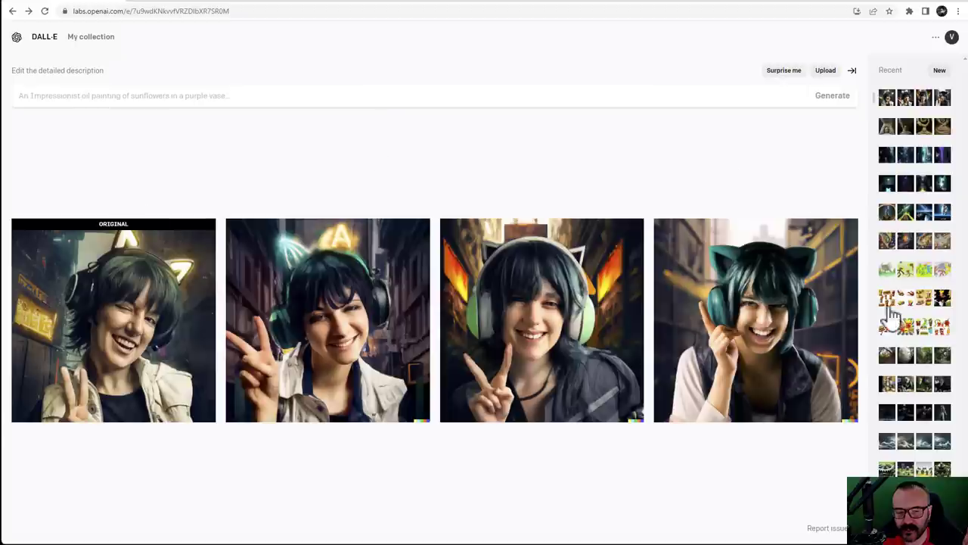
{"action": "left_click", "coordinate": [417, 301]}
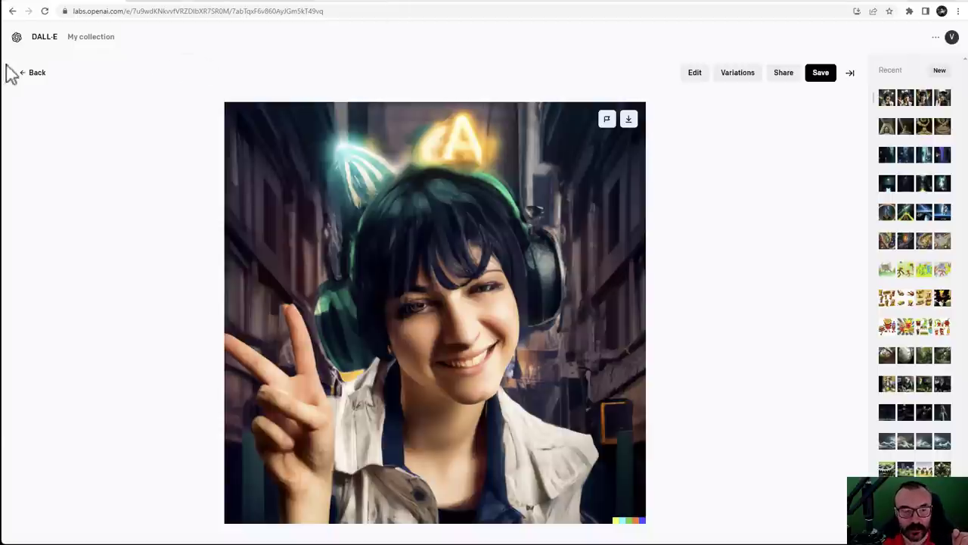
{"action": "left_click", "coordinate": [28, 74]}
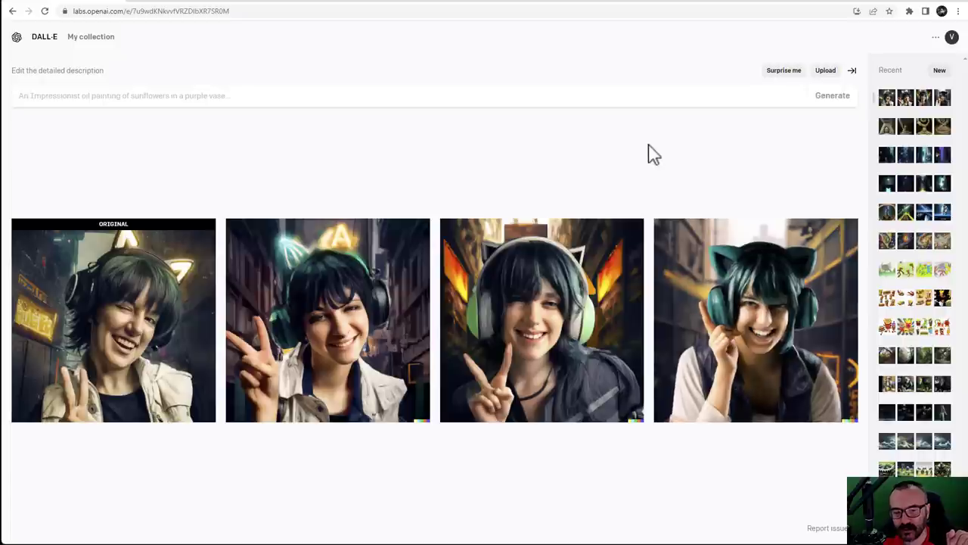
{"action": "left_click", "coordinate": [460, 97]}
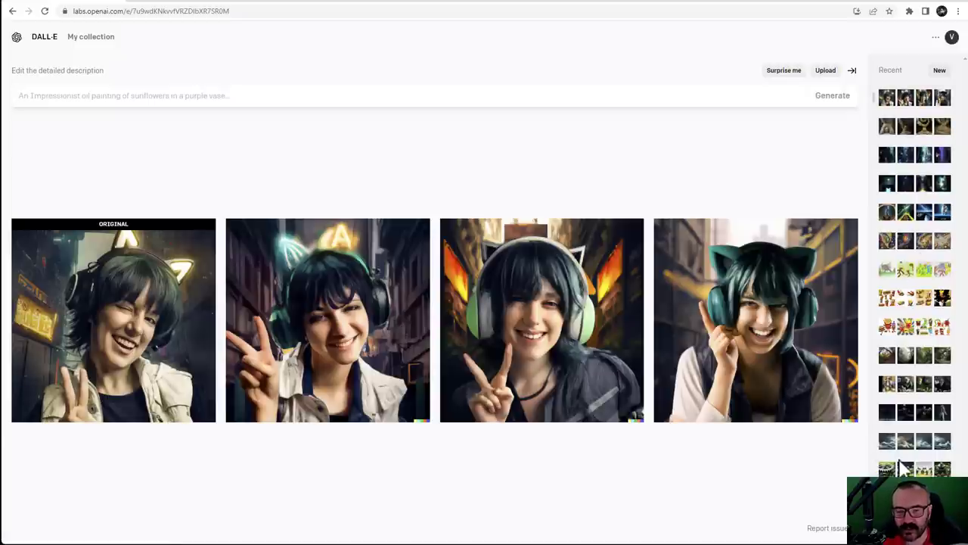
{"action": "left_click", "coordinate": [940, 75]}
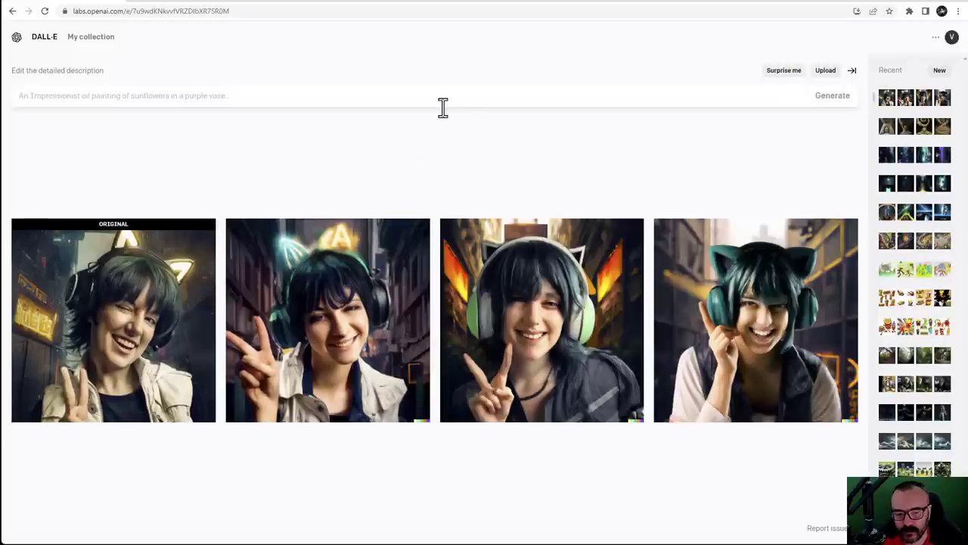
Switch to the OpenAI DALL·E 2 server in Discord and look through its channel list
{"action": "left_click", "coordinate": [174, 2]}
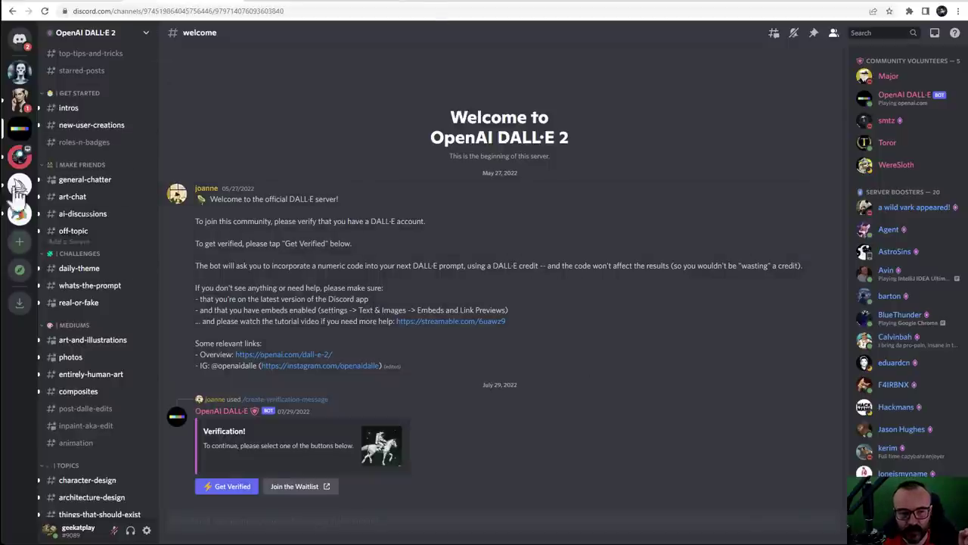
{"action": "scroll", "coordinate": [71, 242], "scroll_direction": "down", "scroll_amount": 3}
{"action": "scroll", "coordinate": [84, 470], "scroll_direction": "down", "scroll_amount": 4}
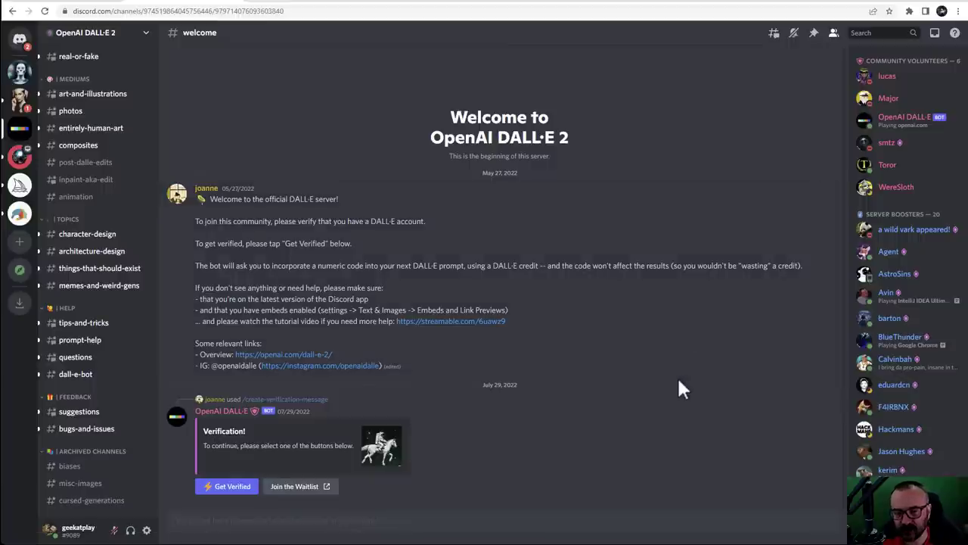
Switch back to DALL·E, open the first generated variation for editing and try erasing a band across the eyes
{"action": "left_click", "coordinate": [75, 8]}
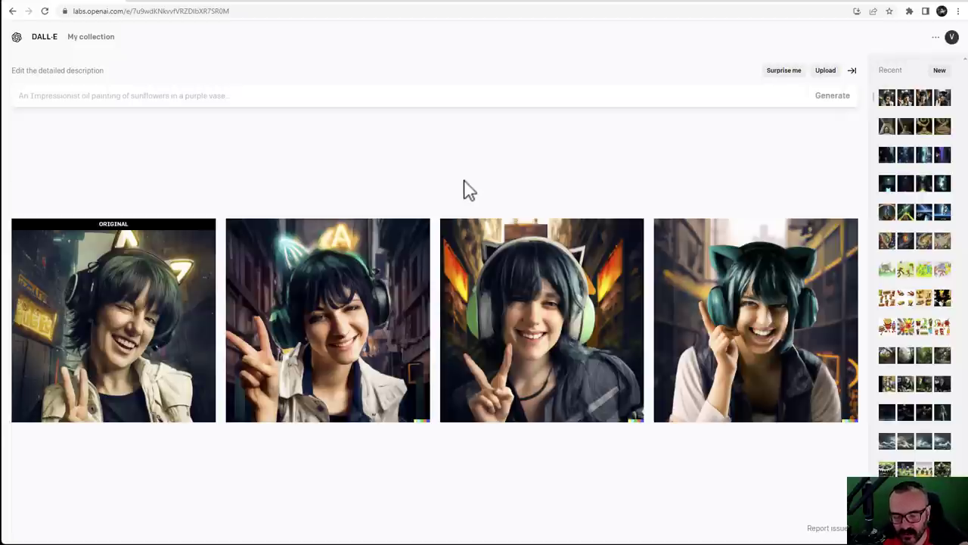
{"action": "left_click", "coordinate": [339, 302]}
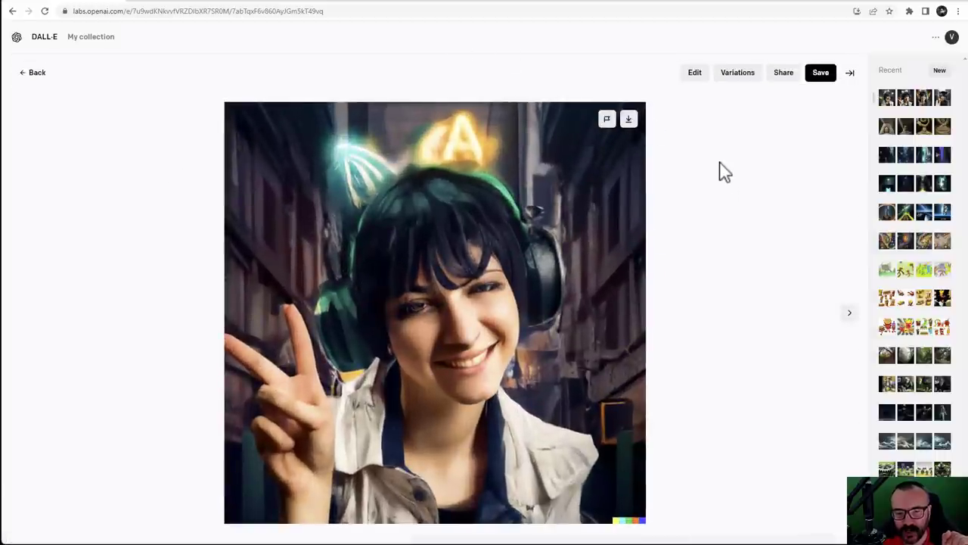
{"action": "left_click", "coordinate": [695, 75]}
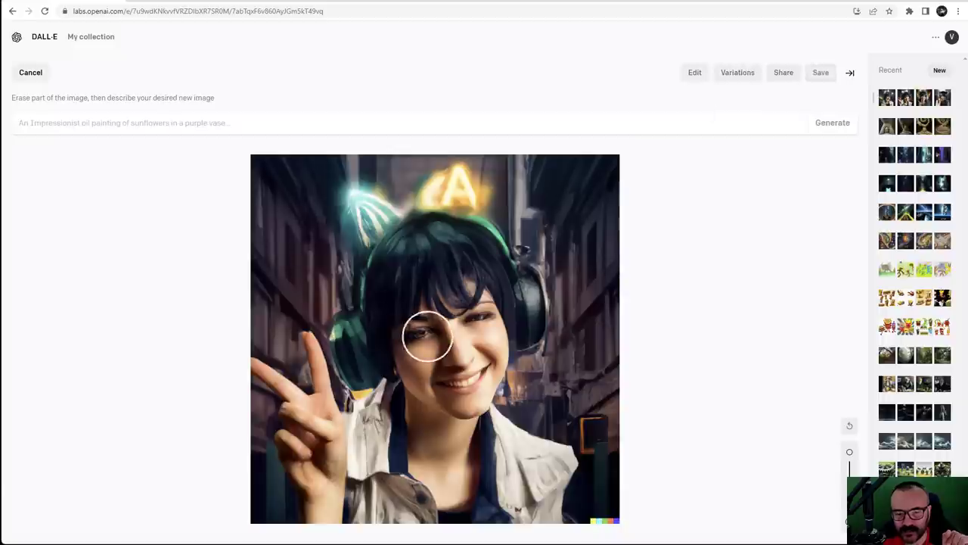
{"action": "left_click_drag", "start_coordinate": [428, 335], "coordinate": [532, 307]}
{"action": "left_click_drag", "start_coordinate": [423, 324], "coordinate": [374, 325]}
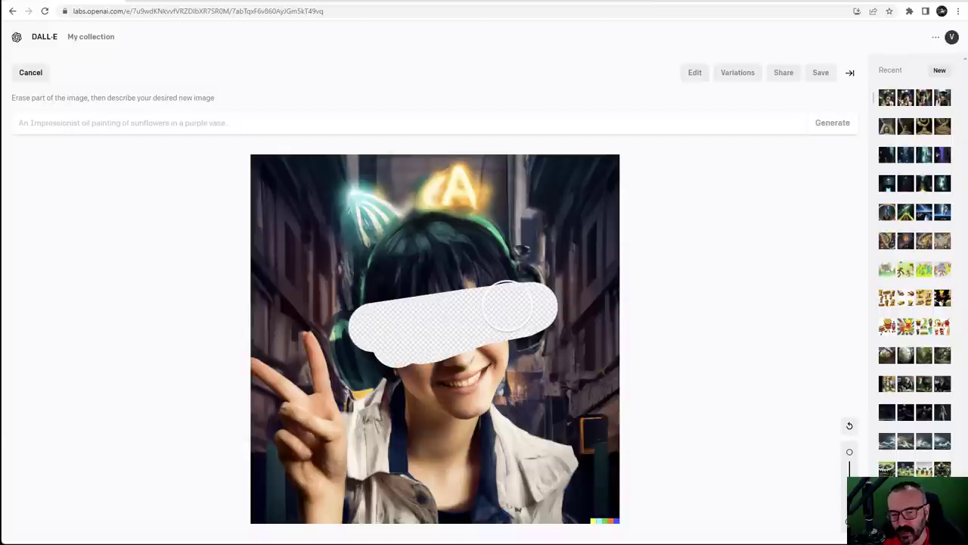
{"action": "left_click", "coordinate": [35, 73]}
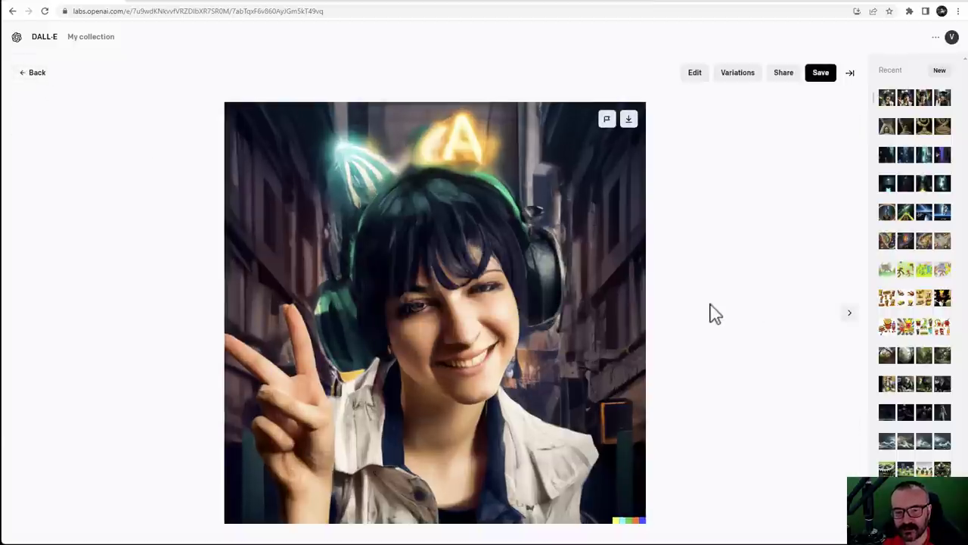
{"action": "left_click", "coordinate": [35, 73]}
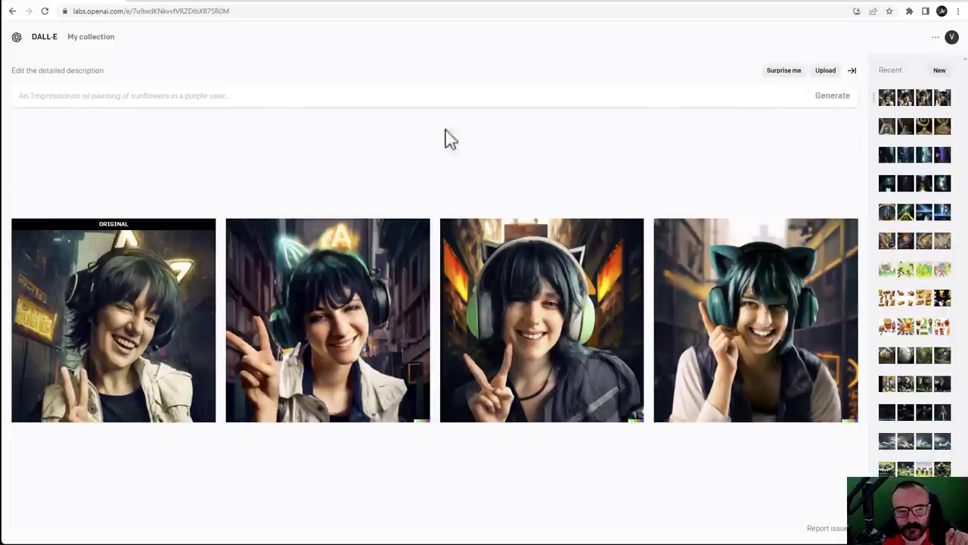
Switch to Discord, open the Midjourney server and examine its themed, newcomer and general image generation channels
{"action": "left_click", "coordinate": [301, 1]}
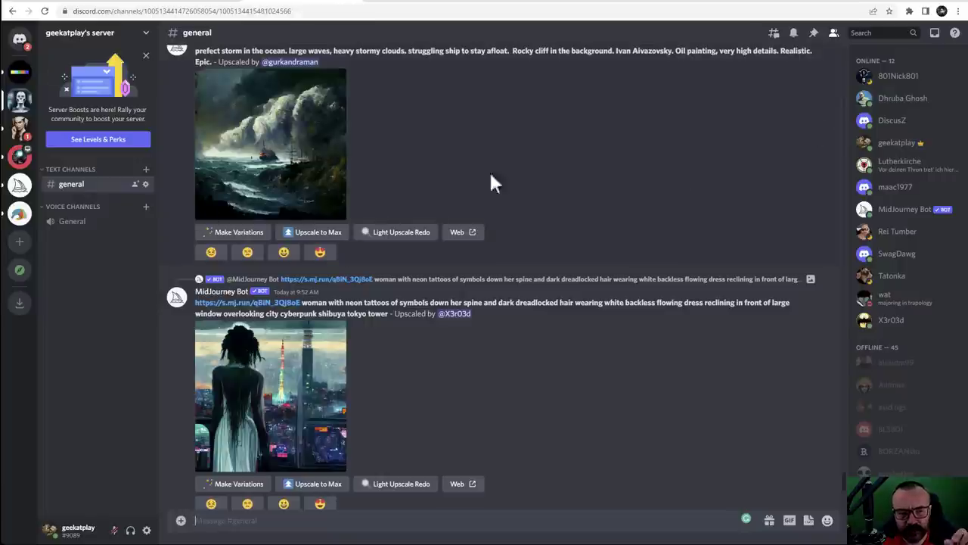
{"action": "left_click", "coordinate": [19, 185]}
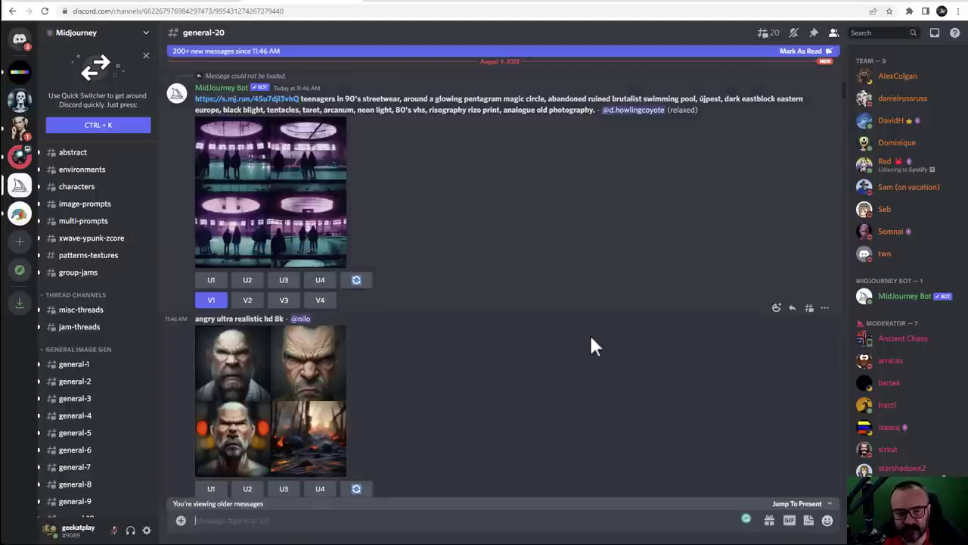
{"action": "scroll", "coordinate": [135, 354], "scroll_direction": "down", "scroll_amount": 3}
{"action": "scroll", "coordinate": [129, 371], "scroll_direction": "up", "scroll_amount": 1}
{"action": "mouse_move", "coordinate": [131, 375]}
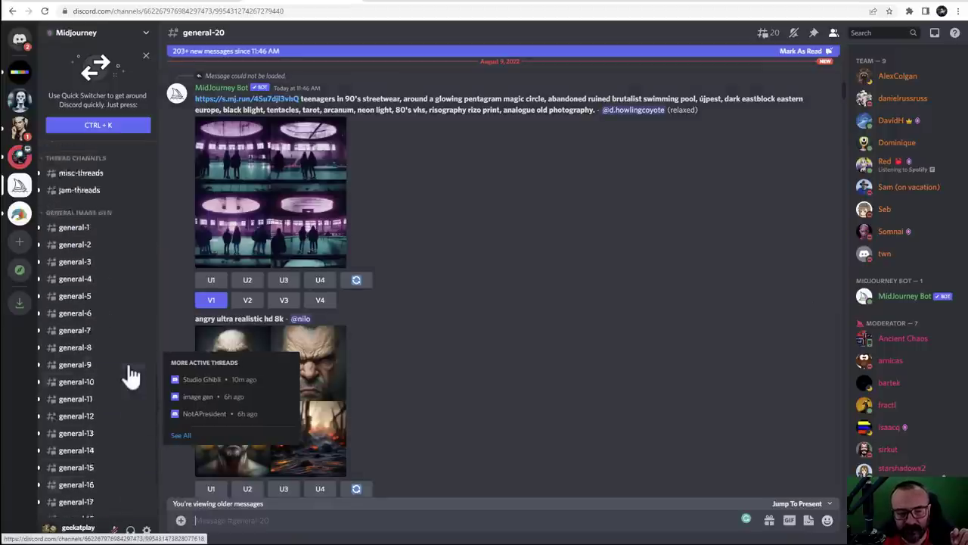
{"action": "scroll", "coordinate": [130, 375], "scroll_direction": "up", "scroll_amount": 2}
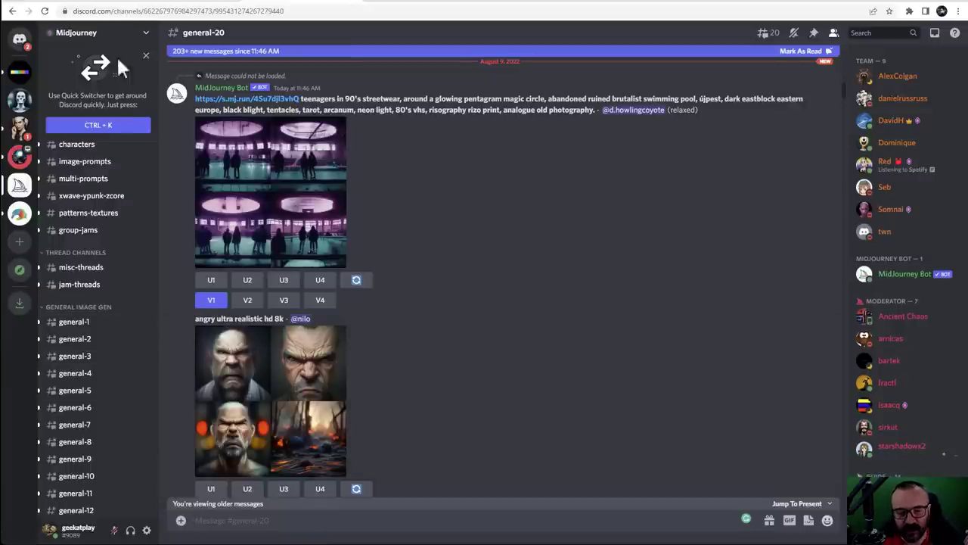
{"action": "scroll", "coordinate": [90, 296], "scroll_direction": "up", "scroll_amount": 2}
{"action": "scroll", "coordinate": [93, 302], "scroll_direction": "down", "scroll_amount": 5}
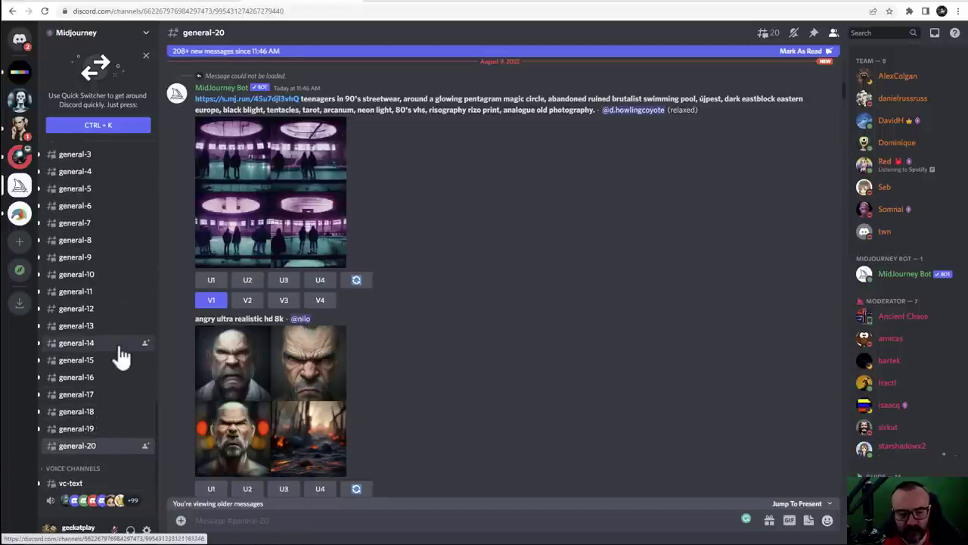
{"action": "scroll", "coordinate": [119, 352], "scroll_direction": "up", "scroll_amount": 3}
{"action": "mouse_move", "coordinate": [118, 344]}
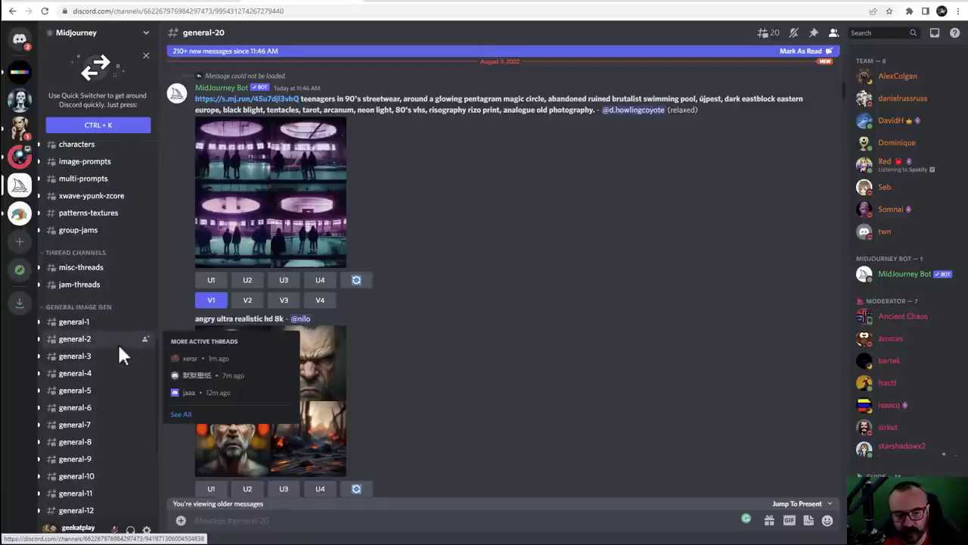
{"action": "scroll", "coordinate": [118, 342], "scroll_direction": "up", "scroll_amount": 4}
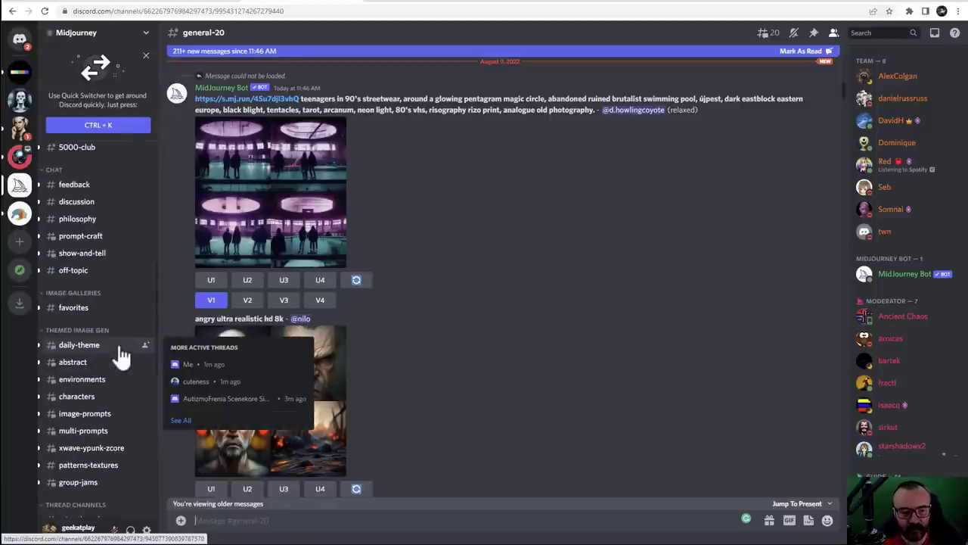
{"action": "scroll", "coordinate": [121, 355], "scroll_direction": "up", "scroll_amount": 4}
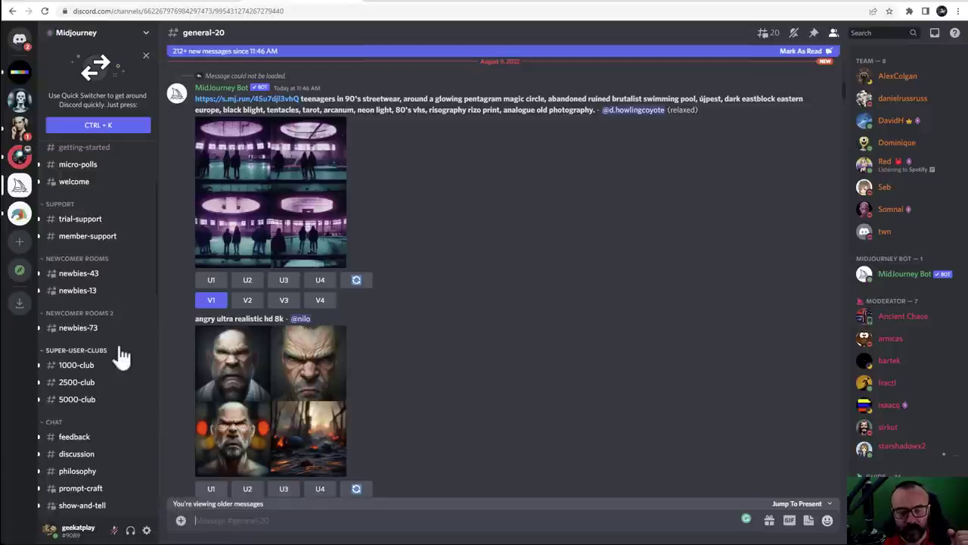
{"action": "scroll", "coordinate": [121, 357], "scroll_direction": "down", "scroll_amount": 4}
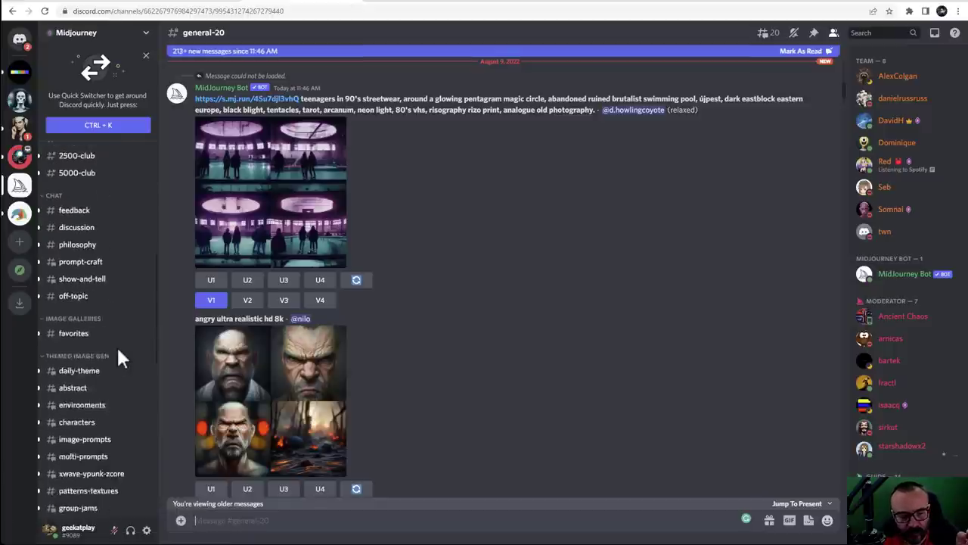
{"action": "scroll", "coordinate": [119, 351], "scroll_direction": "down", "scroll_amount": 4}
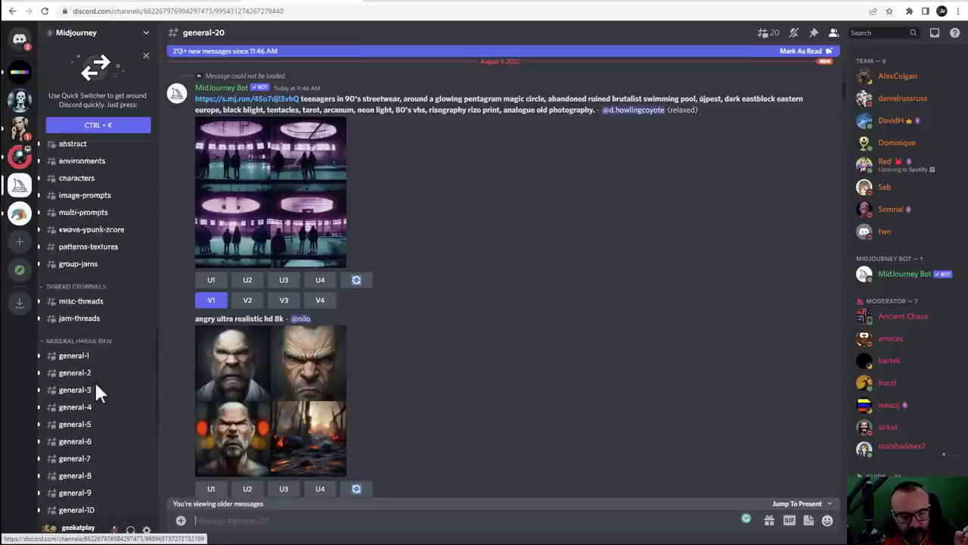
Open the newbies-73 channel under Newcomer Rooms 2 and view its most recent image generations
{"action": "scroll", "coordinate": [96, 391], "scroll_direction": "up", "scroll_amount": 8}
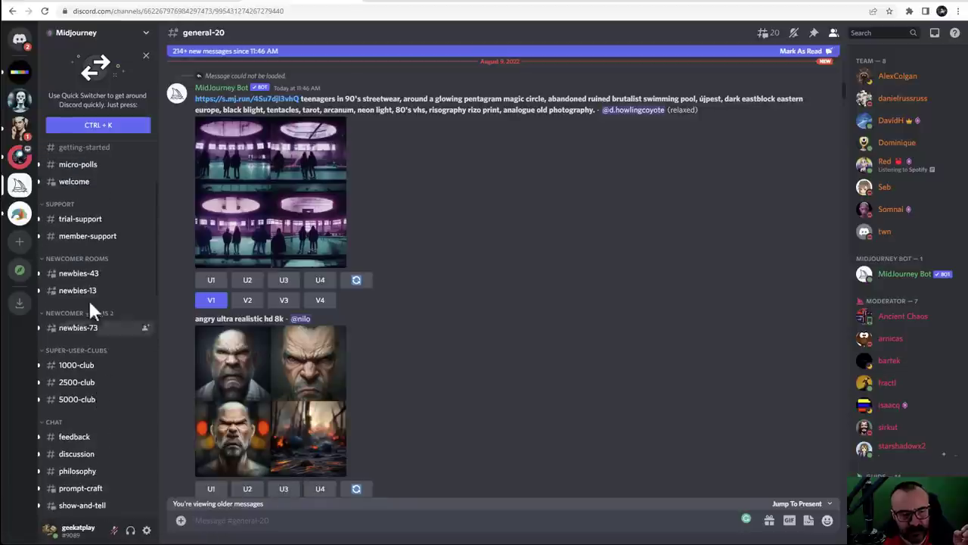
{"action": "left_click", "coordinate": [84, 328]}
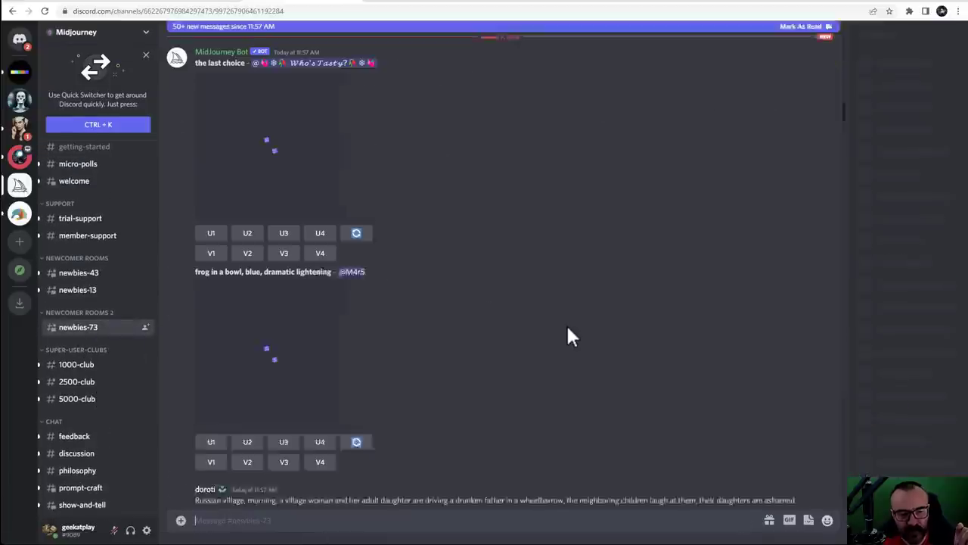
{"action": "scroll", "coordinate": [564, 321], "scroll_direction": "down", "scroll_amount": 10}
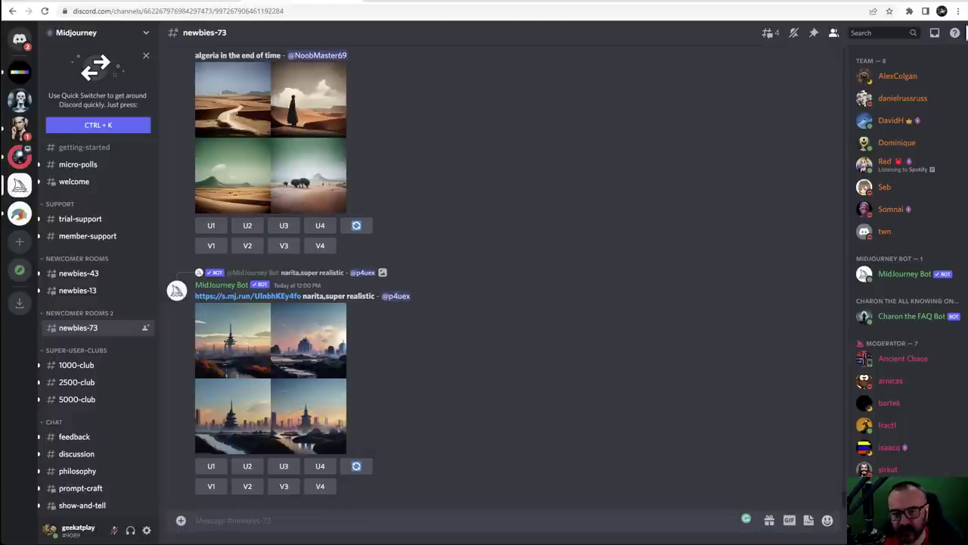
Open the Discord inbox and look through the mentions from the image generation bot
{"action": "left_click", "coordinate": [935, 32]}
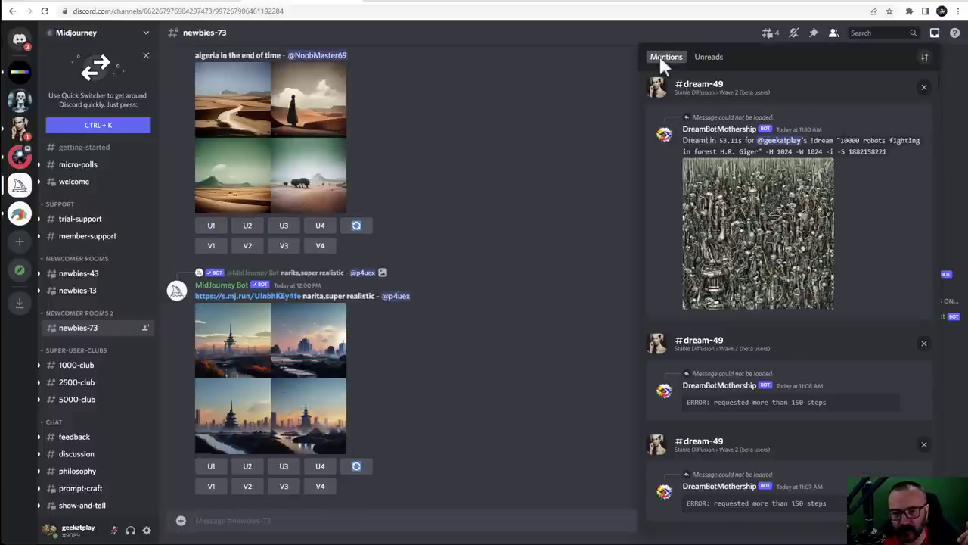
{"action": "scroll", "coordinate": [740, 301], "scroll_direction": "down", "scroll_amount": 2}
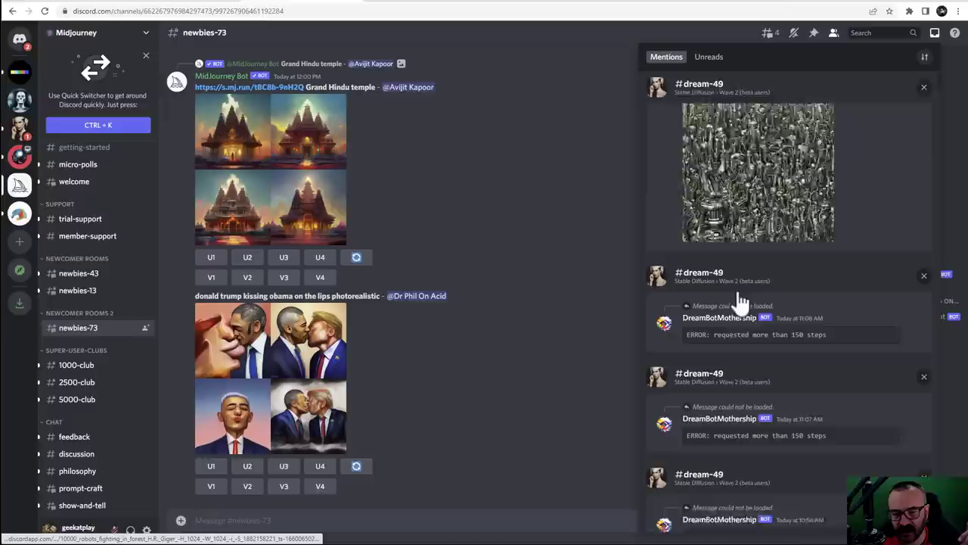
{"action": "scroll", "coordinate": [749, 280], "scroll_direction": "down", "scroll_amount": 4}
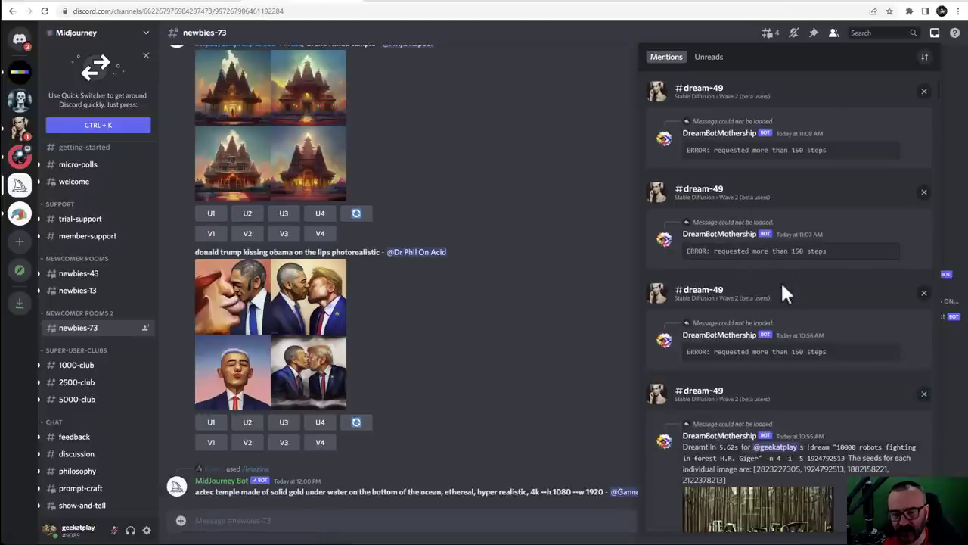
Close the inbox and open a direct message conversation with MidJourney Bot from the server's member list
{"action": "scroll", "coordinate": [781, 279], "scroll_direction": "up", "scroll_amount": 2}
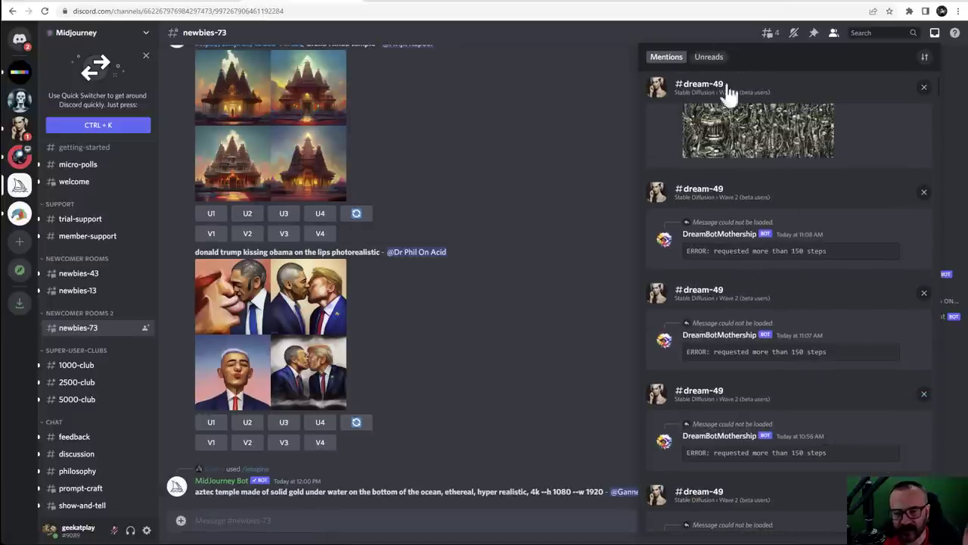
{"action": "left_click", "coordinate": [566, 210]}
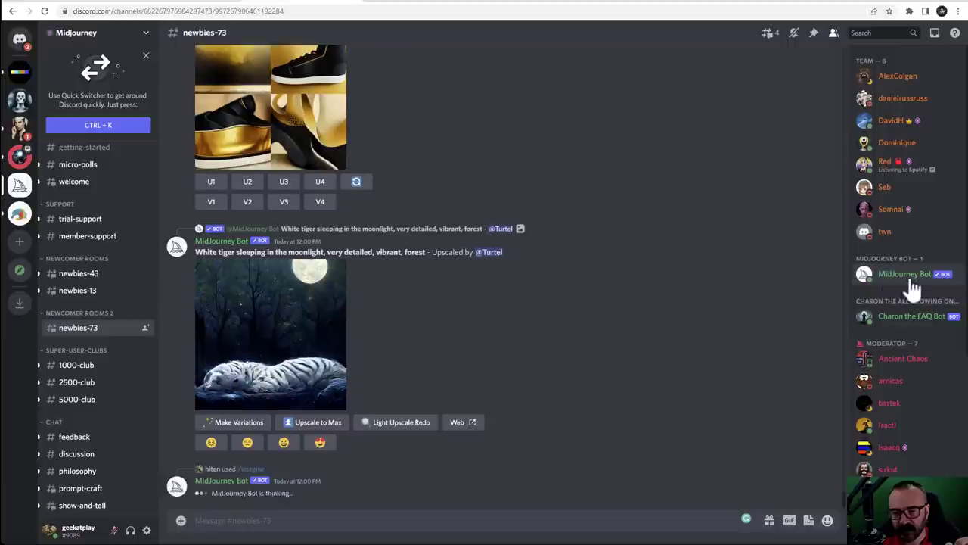
{"action": "right_click", "coordinate": [912, 282]}
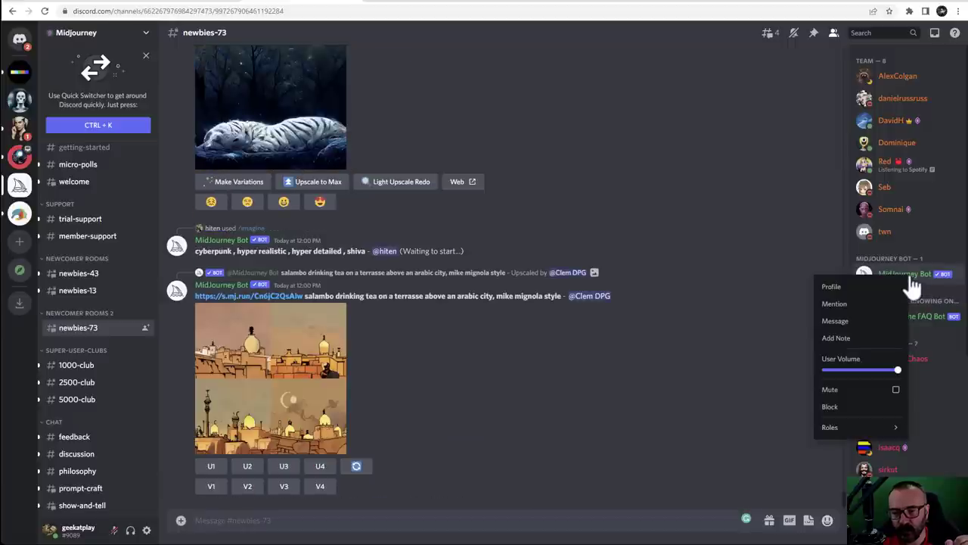
{"action": "left_click", "coordinate": [882, 322]}
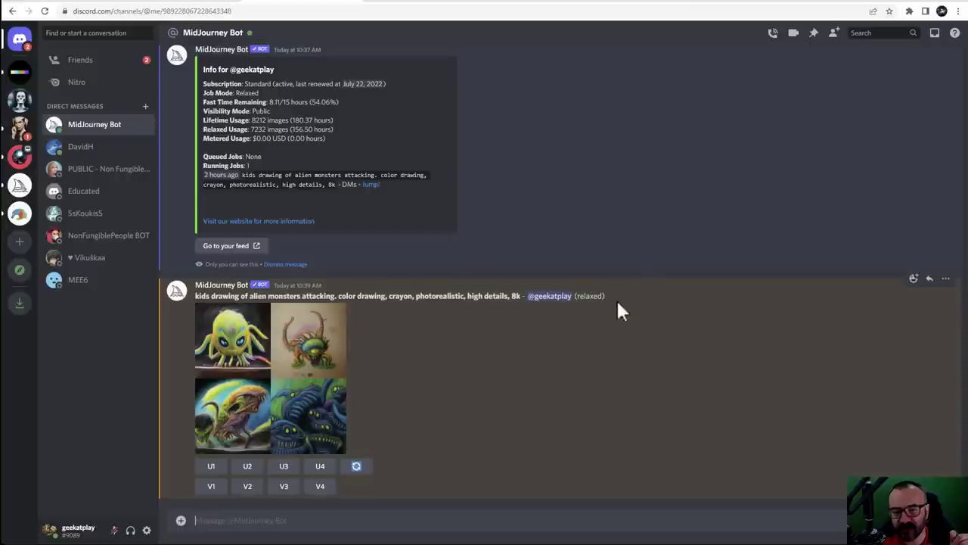
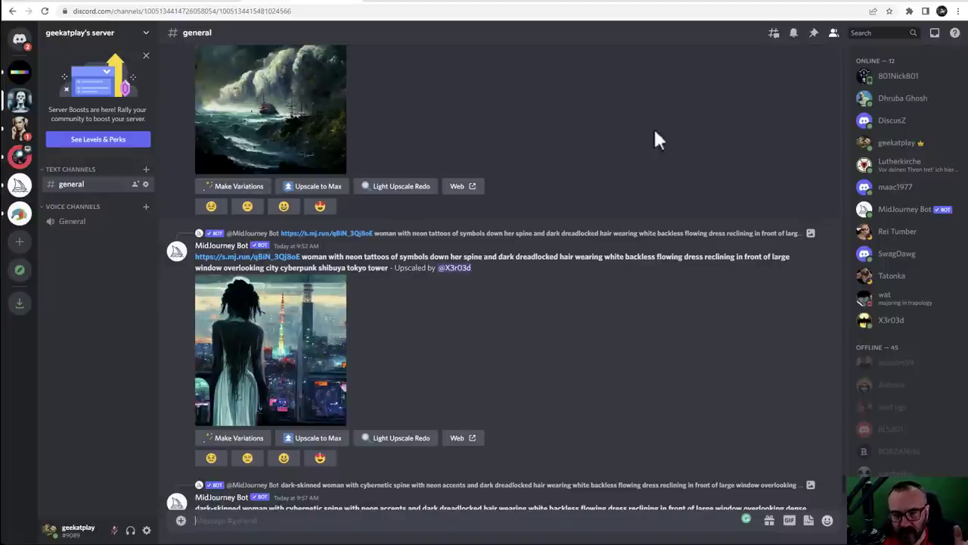
Switch to the Midjourney website, open the account's Home page and browse its gallery of generated images
{"action": "left_click", "coordinate": [758, 4]}
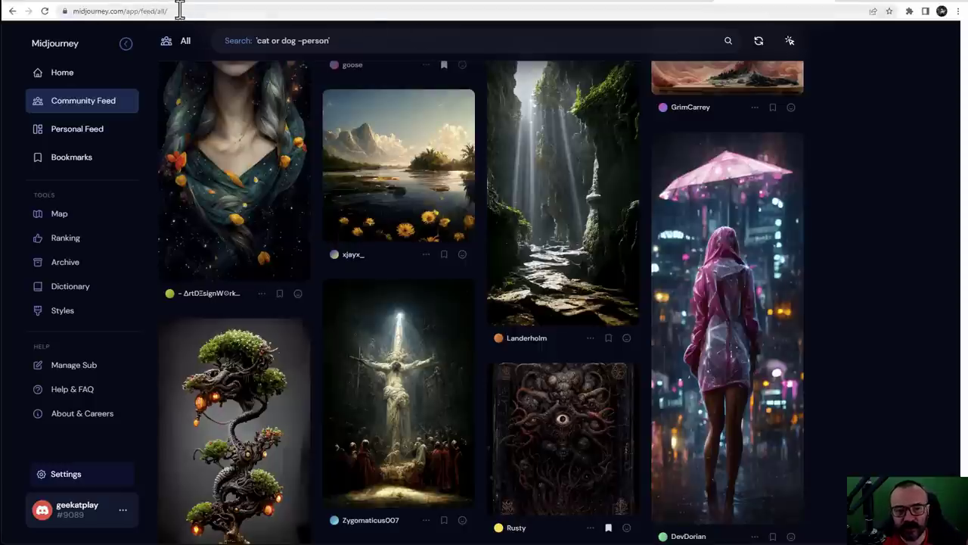
{"action": "left_click", "coordinate": [61, 74]}
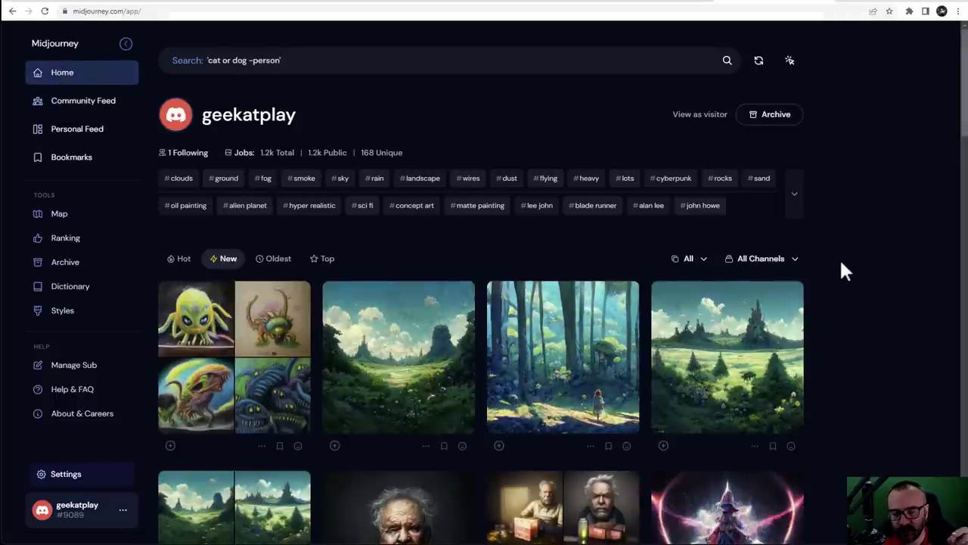
{"action": "scroll", "coordinate": [840, 258], "scroll_direction": "down", "scroll_amount": 2}
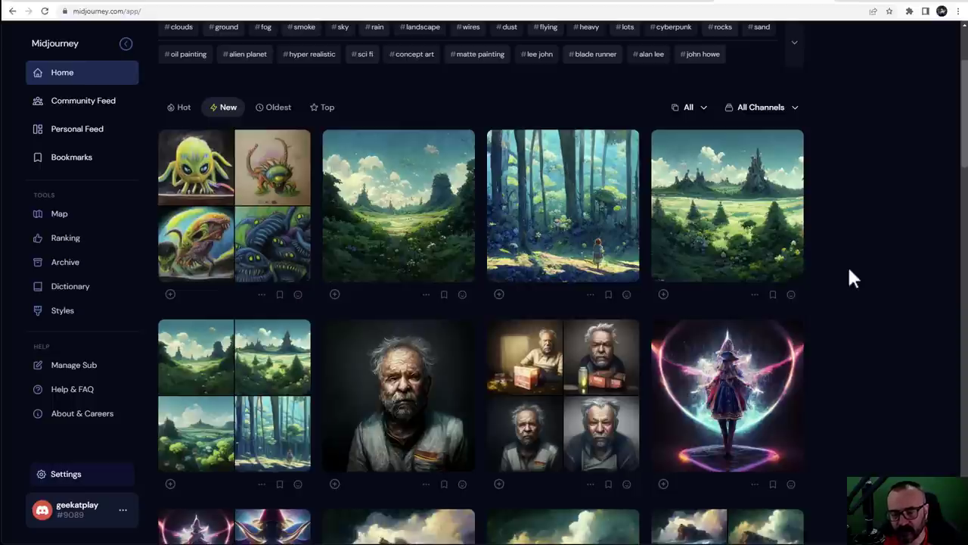
{"action": "scroll", "coordinate": [867, 326], "scroll_direction": "up", "scroll_amount": 1}
{"action": "scroll", "coordinate": [855, 314], "scroll_direction": "down", "scroll_amount": 2}
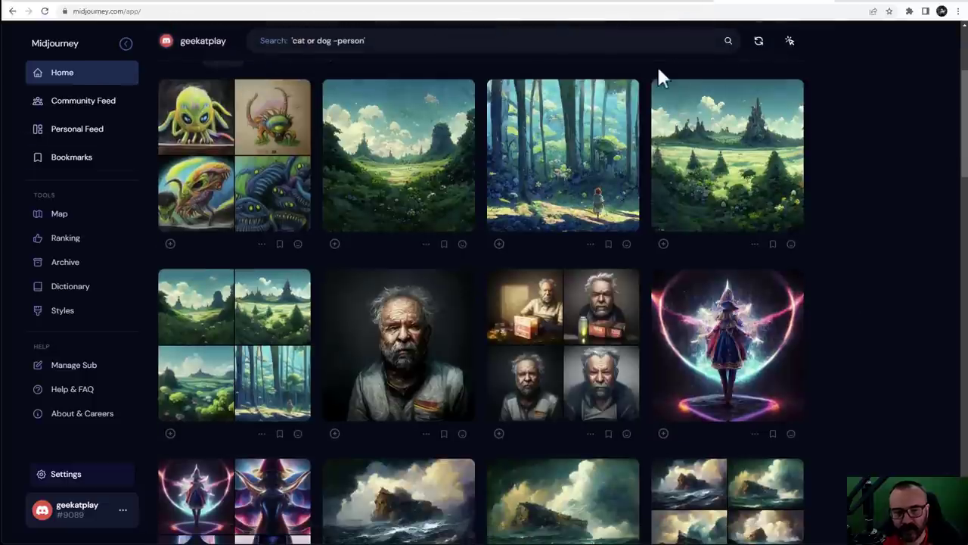
{"action": "scroll", "coordinate": [851, 347], "scroll_direction": "up", "scroll_amount": 4}
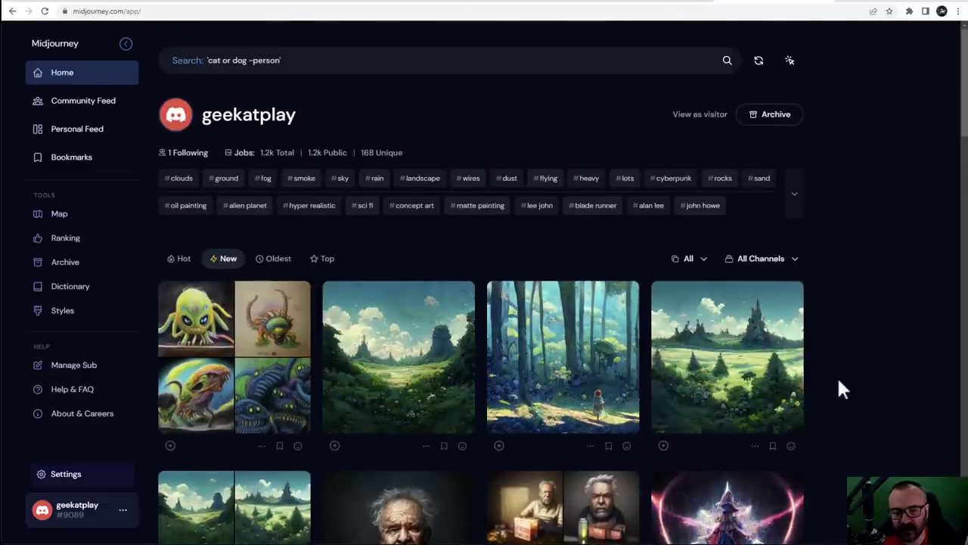
{"action": "scroll", "coordinate": [837, 375], "scroll_direction": "down", "scroll_amount": 3}
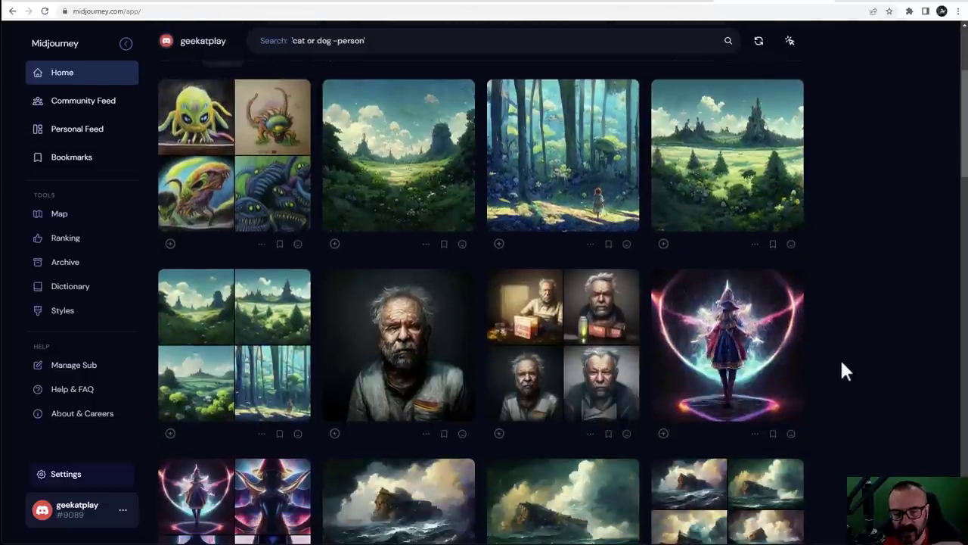
{"action": "scroll", "coordinate": [842, 361], "scroll_direction": "down", "scroll_amount": 10}
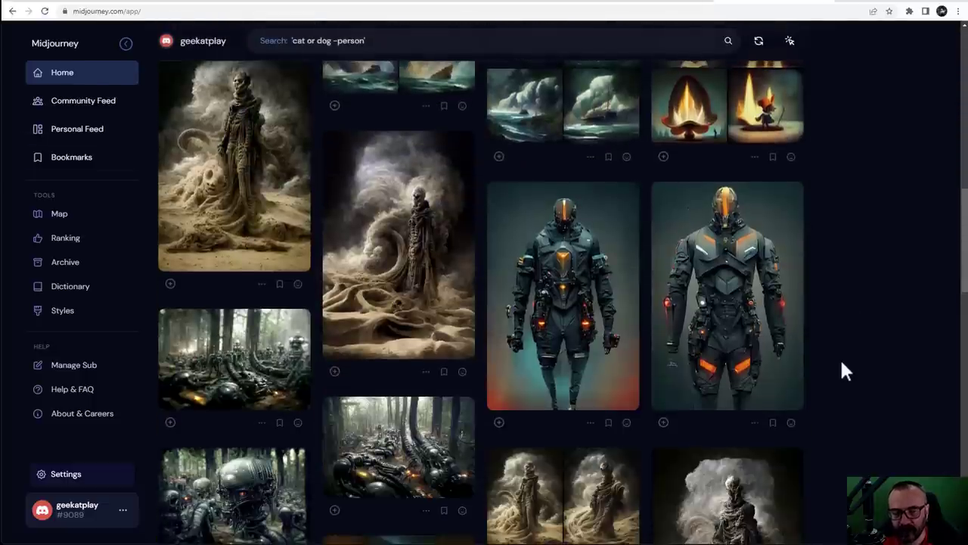
{"action": "scroll", "coordinate": [845, 370], "scroll_direction": "up", "scroll_amount": 13}
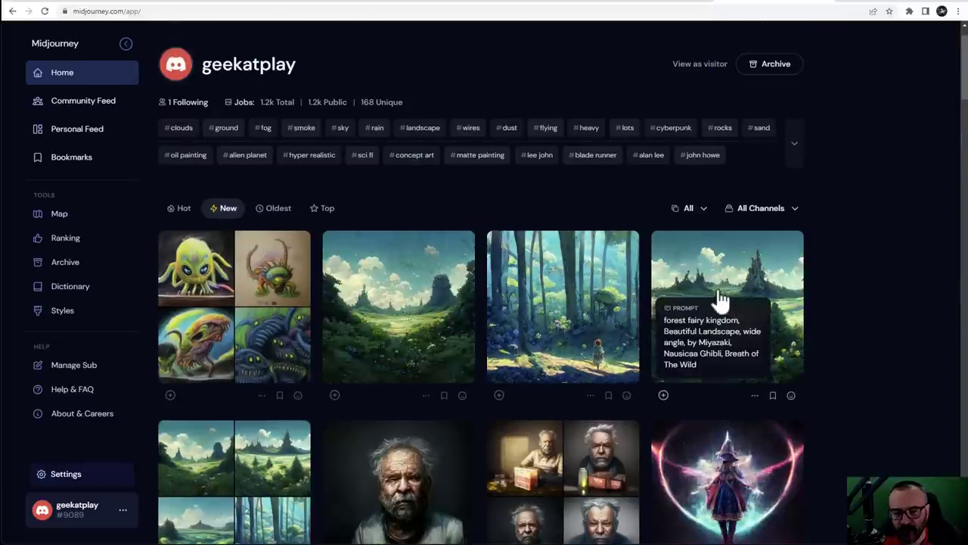
Open the forest image with the small red-haired figure, view its additional options and return to the gallery
{"action": "left_click", "coordinate": [552, 282]}
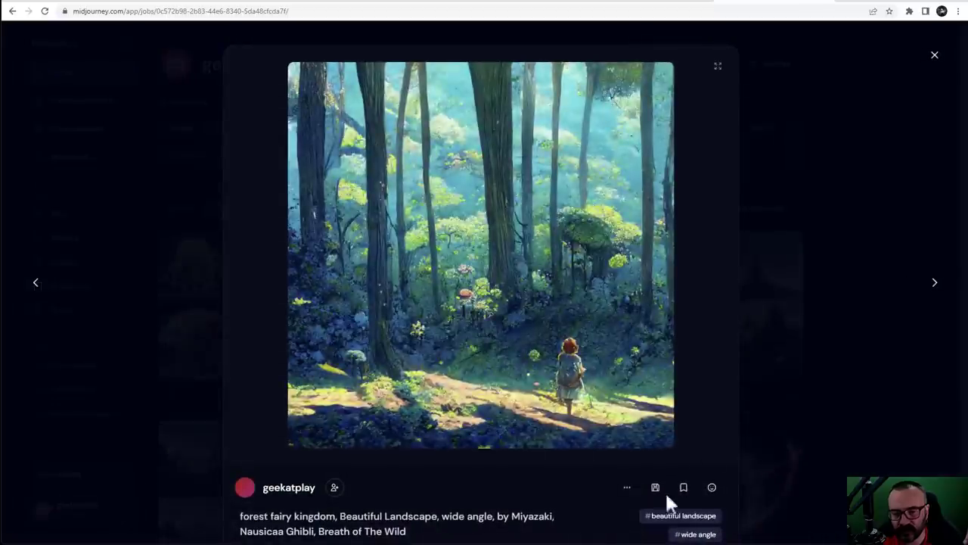
{"action": "left_click", "coordinate": [628, 488]}
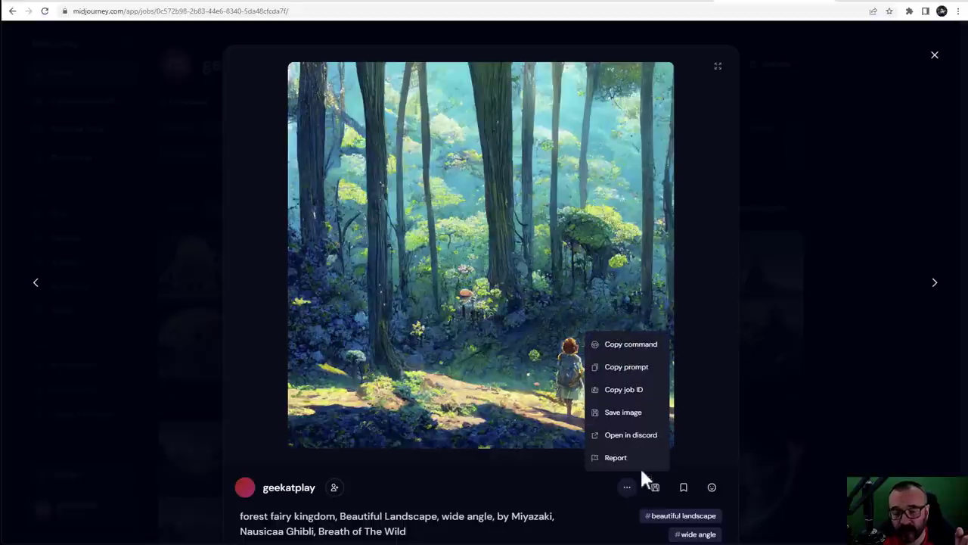
{"action": "left_click", "coordinate": [827, 458]}
{"action": "scroll", "coordinate": [817, 363], "scroll_direction": "down", "scroll_amount": 2}
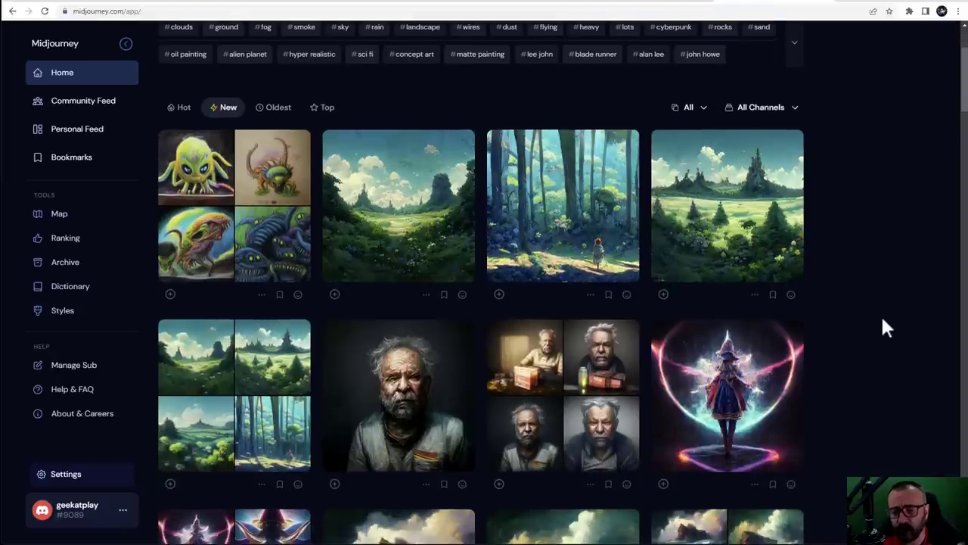
{"action": "scroll", "coordinate": [876, 310], "scroll_direction": "up", "scroll_amount": 2}
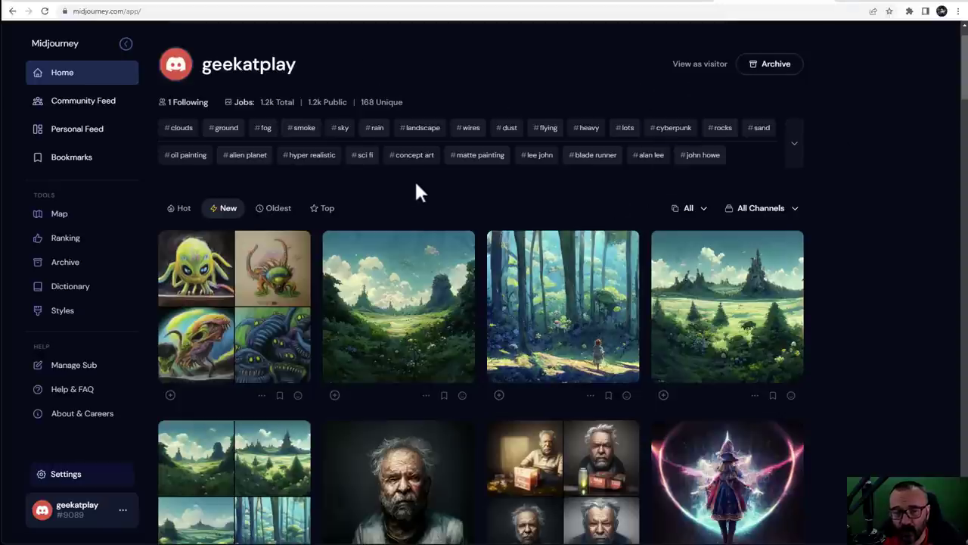
{"action": "scroll", "coordinate": [420, 193], "scroll_direction": "up", "scroll_amount": 1}
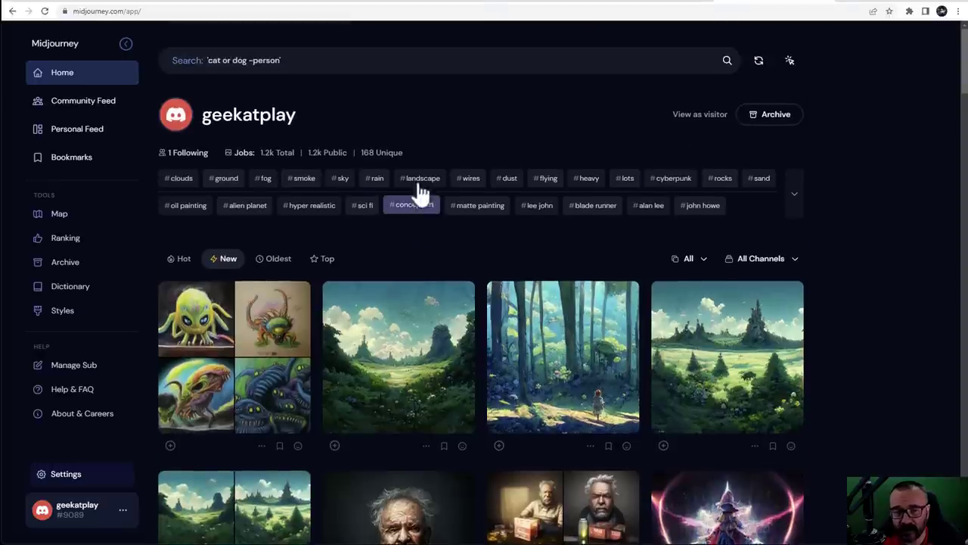
Search the personal gallery for "sponge bob", look through the matching images and clear the search
{"action": "left_click", "coordinate": [418, 61]}
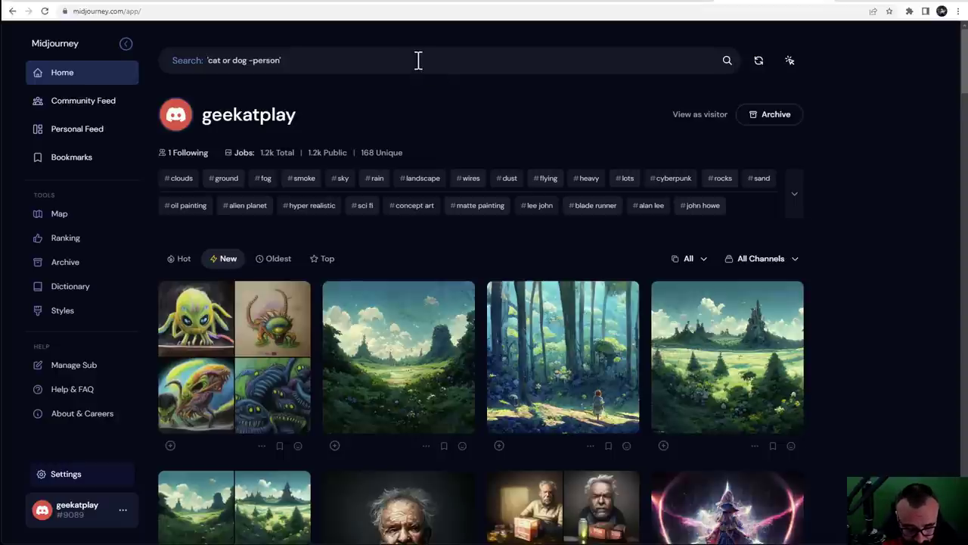
{"action": "type", "text": "sponge "}
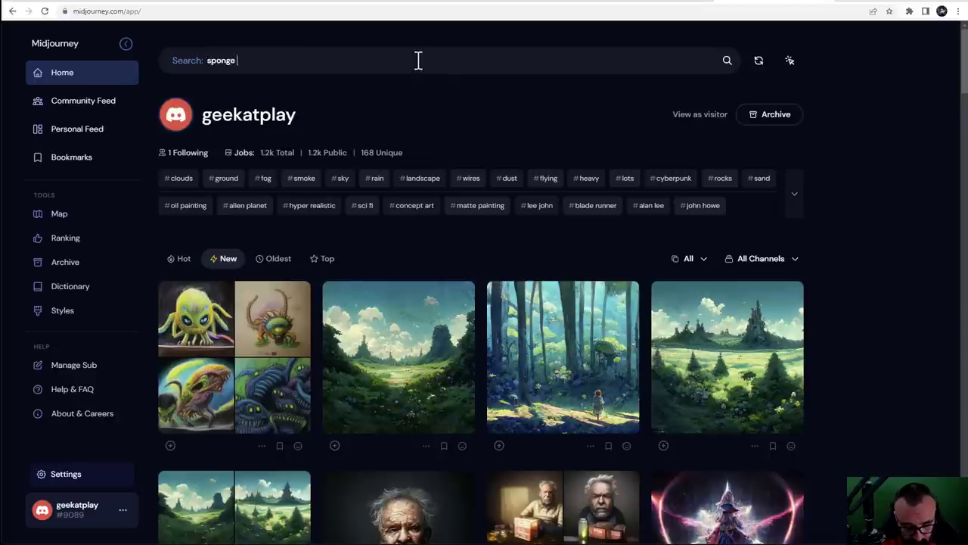
{"action": "type", "text": "bob"}
{"action": "key", "text": "Return"}
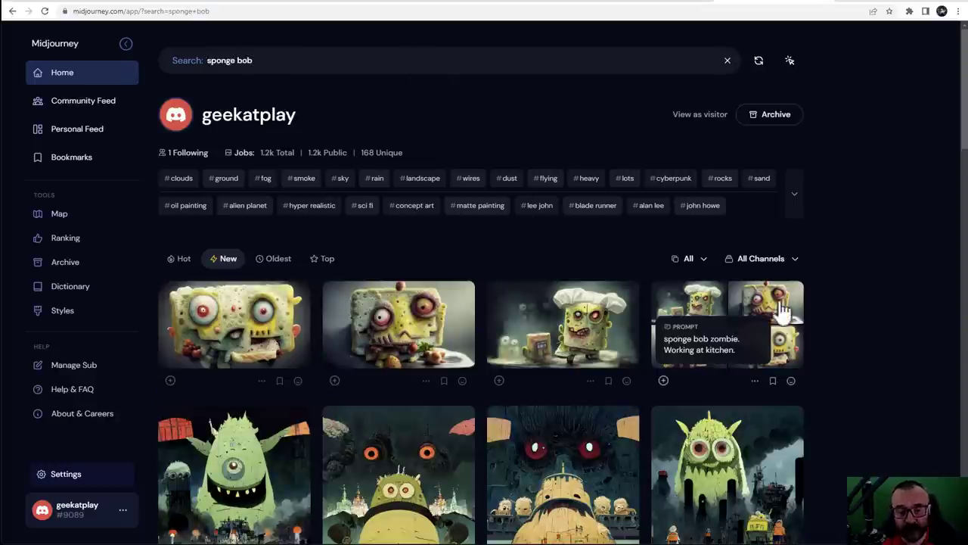
{"action": "scroll", "coordinate": [782, 310], "scroll_direction": "down", "scroll_amount": 2}
{"action": "scroll", "coordinate": [814, 287], "scroll_direction": "down", "scroll_amount": 2}
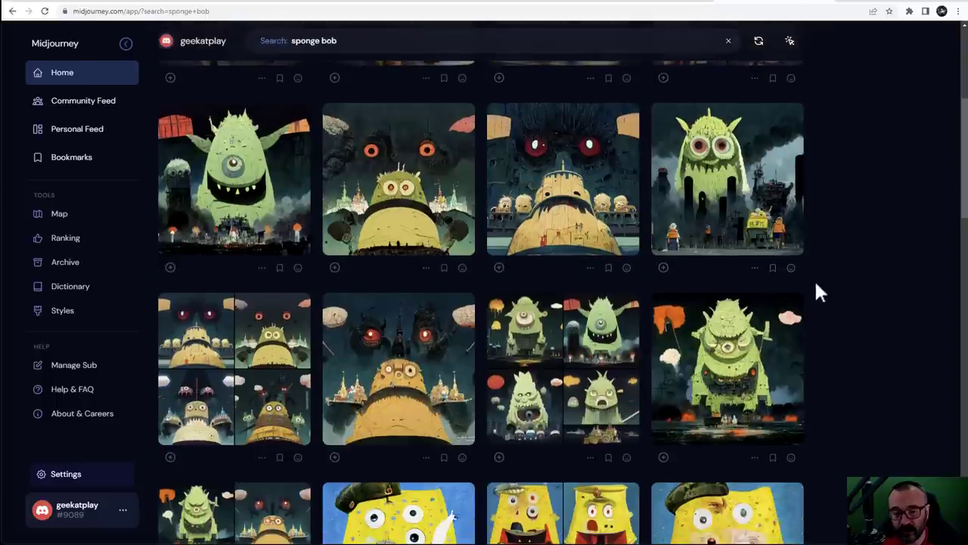
{"action": "scroll", "coordinate": [817, 288], "scroll_direction": "down", "scroll_amount": 2}
{"action": "scroll", "coordinate": [815, 287], "scroll_direction": "down", "scroll_amount": 2}
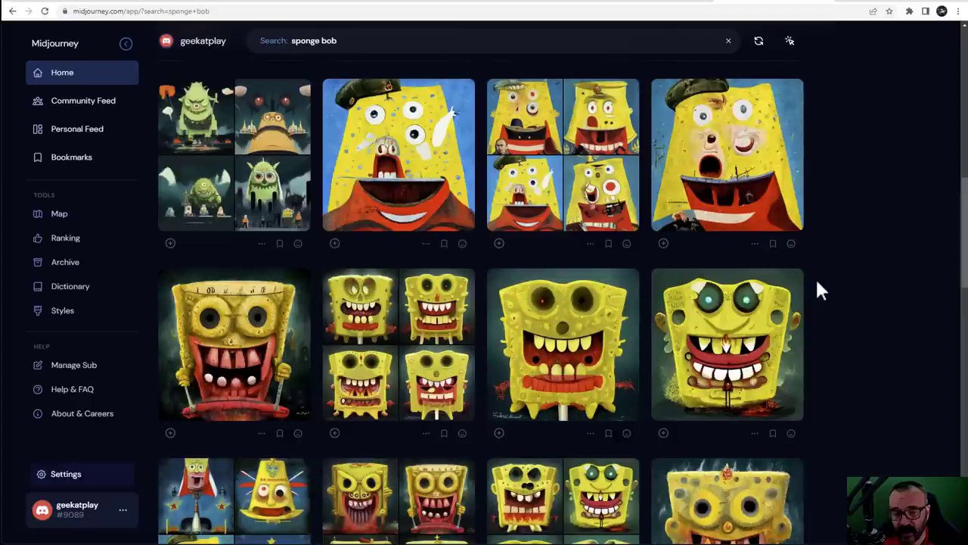
{"action": "scroll", "coordinate": [816, 287], "scroll_direction": "up", "scroll_amount": 5}
{"action": "scroll", "coordinate": [814, 279], "scroll_direction": "up", "scroll_amount": 2}
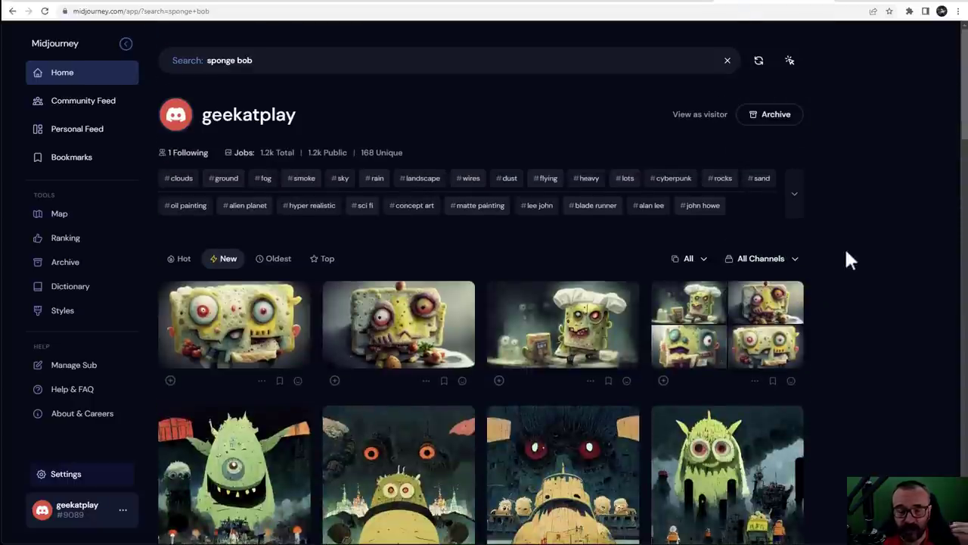
{"action": "left_click", "coordinate": [728, 61]}
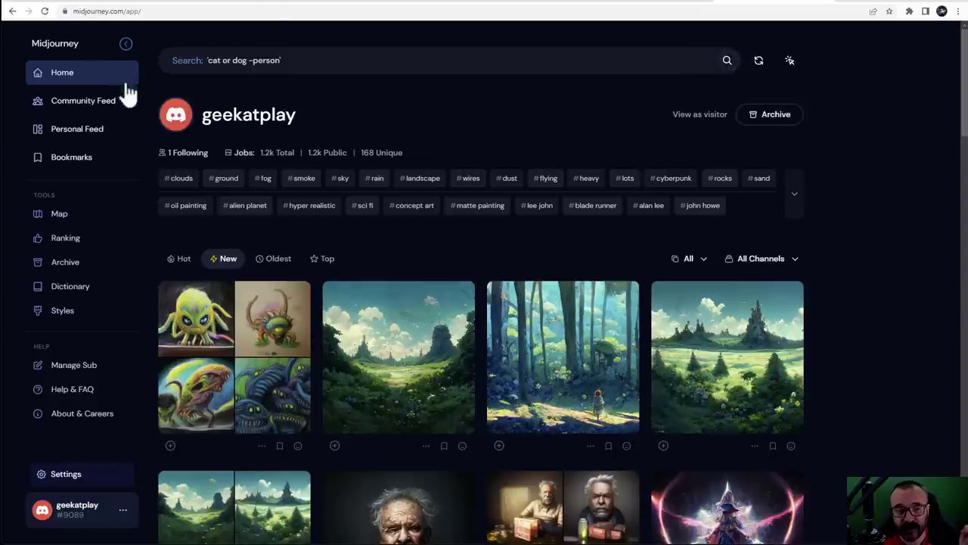
Browse the images in the Community Feed and in the Personal Feed
{"action": "left_click", "coordinate": [80, 110]}
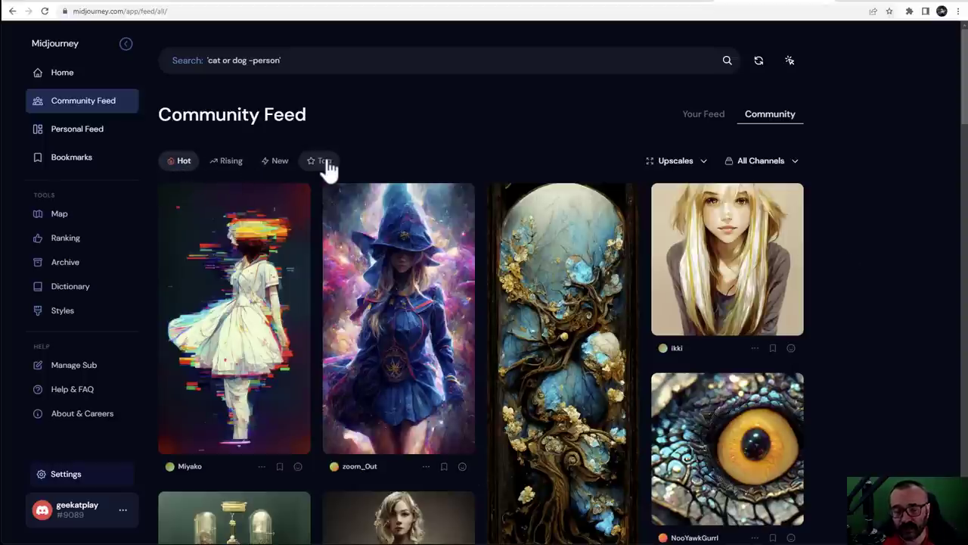
{"action": "scroll", "coordinate": [896, 249], "scroll_direction": "down", "scroll_amount": 3}
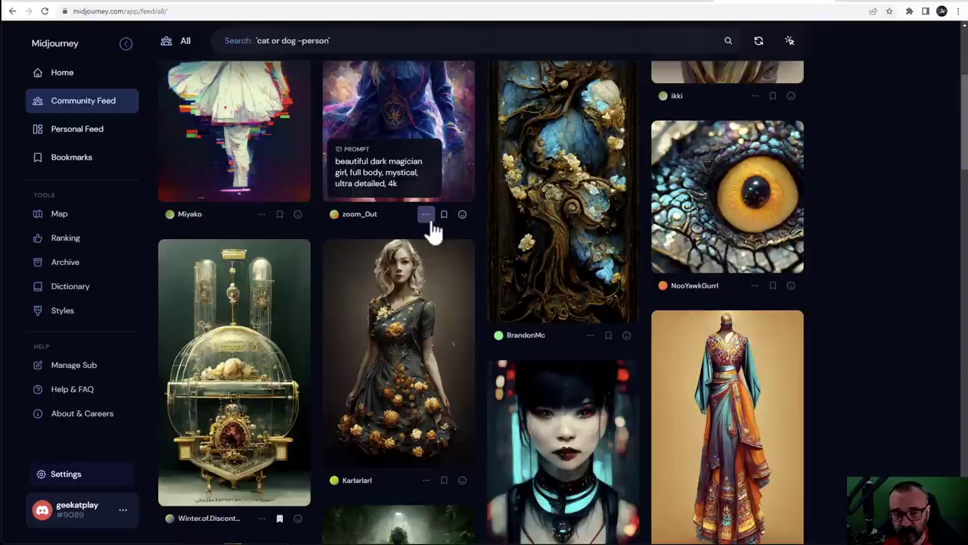
{"action": "left_click", "coordinate": [89, 134]}
{"action": "scroll", "coordinate": [828, 266], "scroll_direction": "down", "scroll_amount": 7}
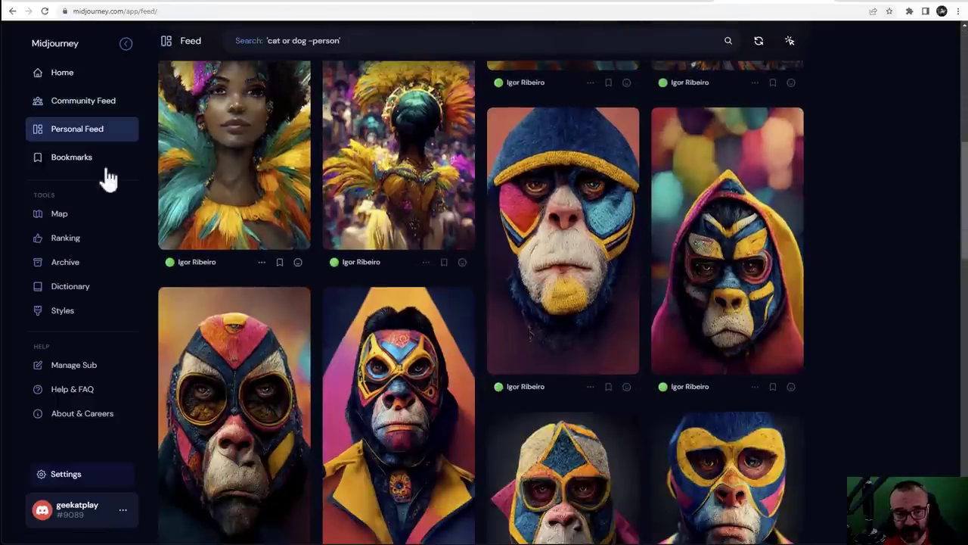
Open the Bookmarks page and look through the saved images
{"action": "left_click", "coordinate": [70, 161]}
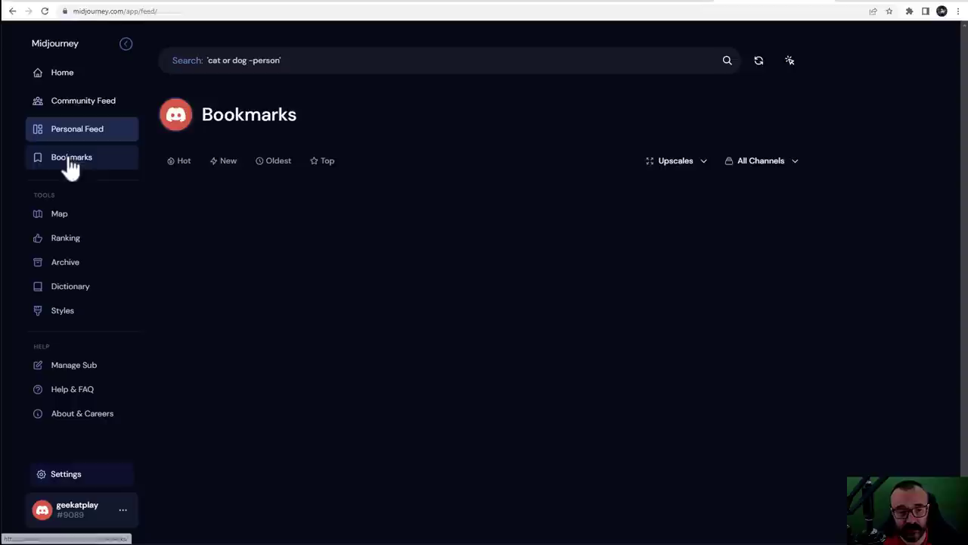
{"action": "scroll", "coordinate": [861, 235], "scroll_direction": "down", "scroll_amount": 5}
{"action": "scroll", "coordinate": [859, 230], "scroll_direction": "down", "scroll_amount": 6}
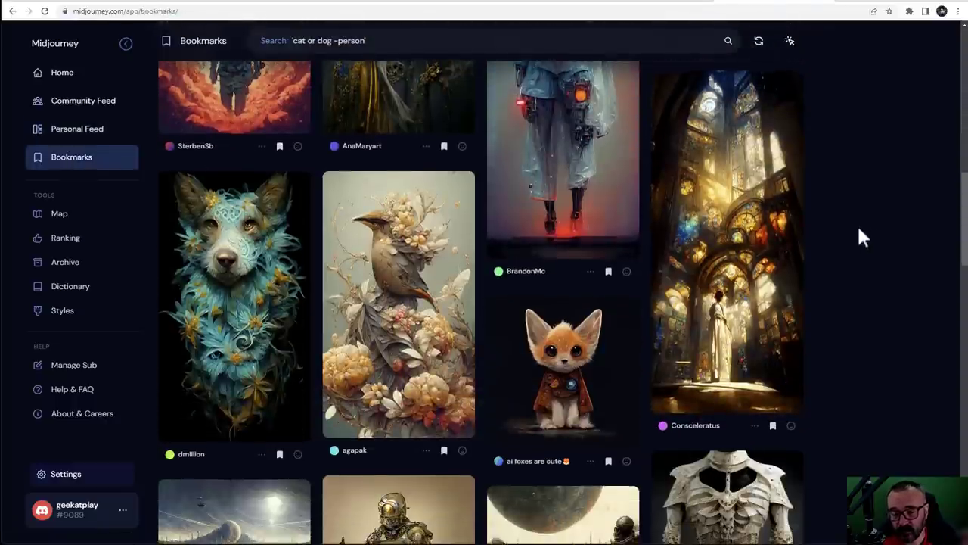
{"action": "scroll", "coordinate": [861, 236], "scroll_direction": "down", "scroll_amount": 3}
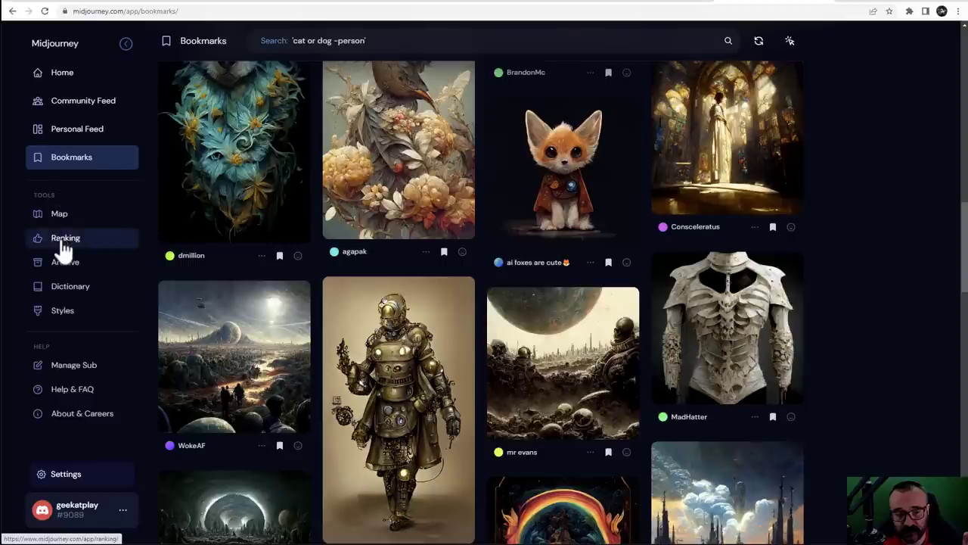
View the Dictionary library and the Styles library of artist style samples
{"action": "left_click", "coordinate": [67, 290]}
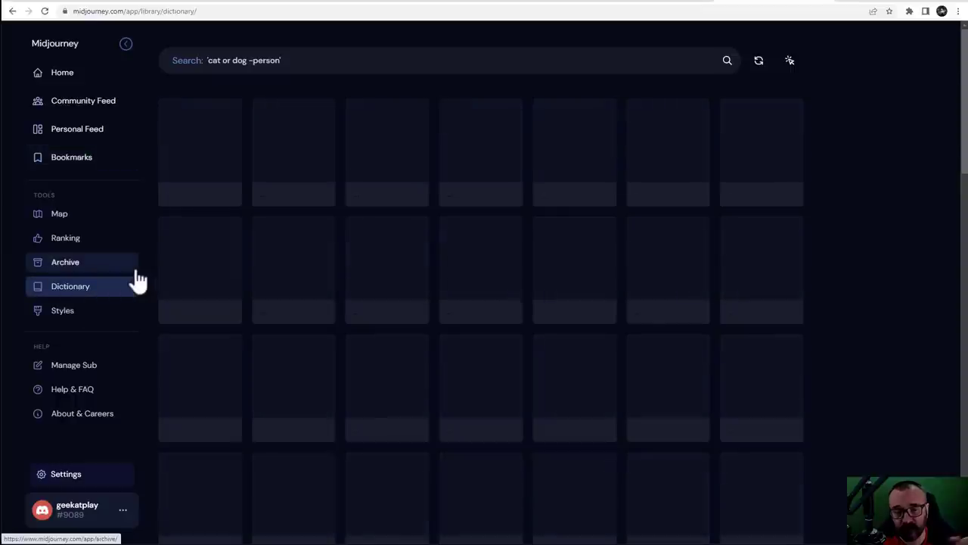
{"action": "left_click", "coordinate": [65, 314]}
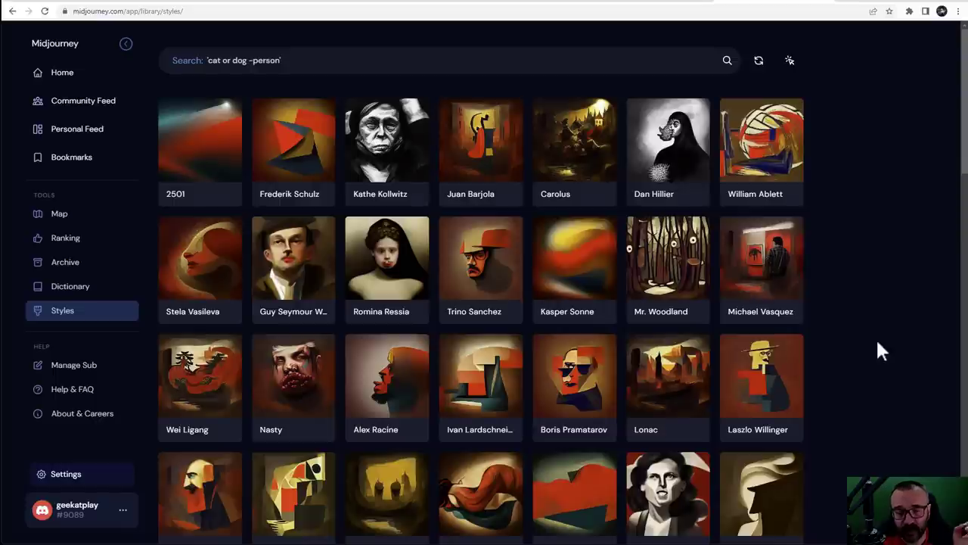
Open the plan management page from the account options to view the membership plans
{"action": "left_click", "coordinate": [123, 510]}
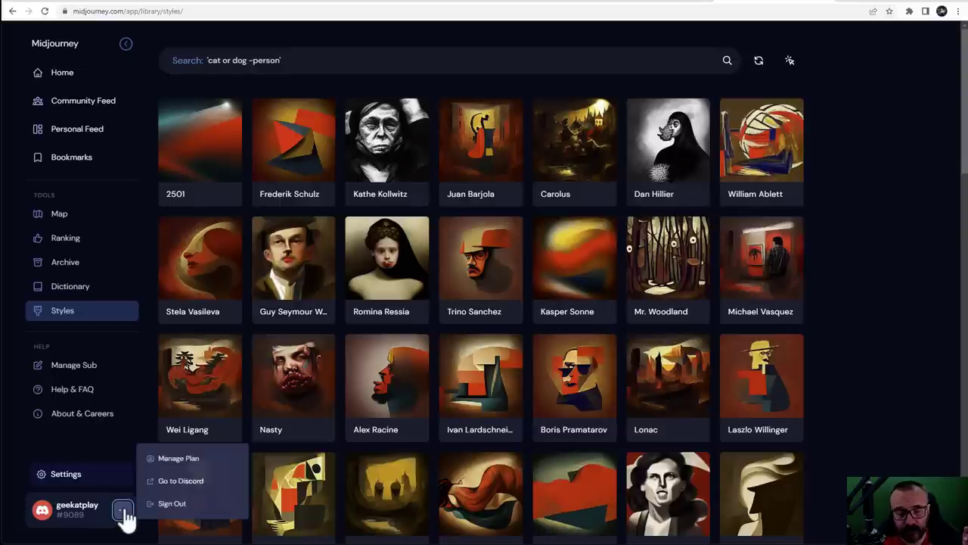
{"action": "left_click", "coordinate": [189, 463]}
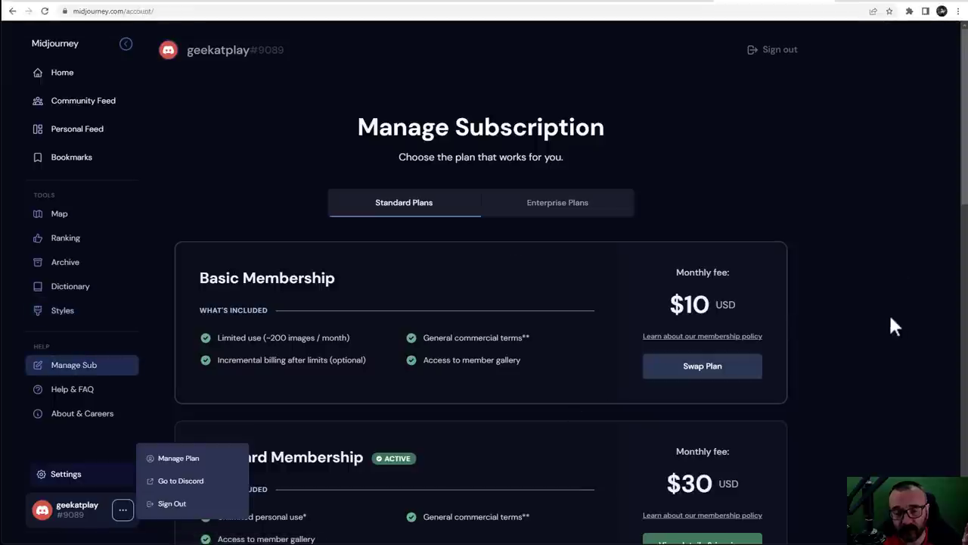
Dismiss the account options and review the Basic and Standard Membership plans
{"action": "left_click", "coordinate": [892, 324]}
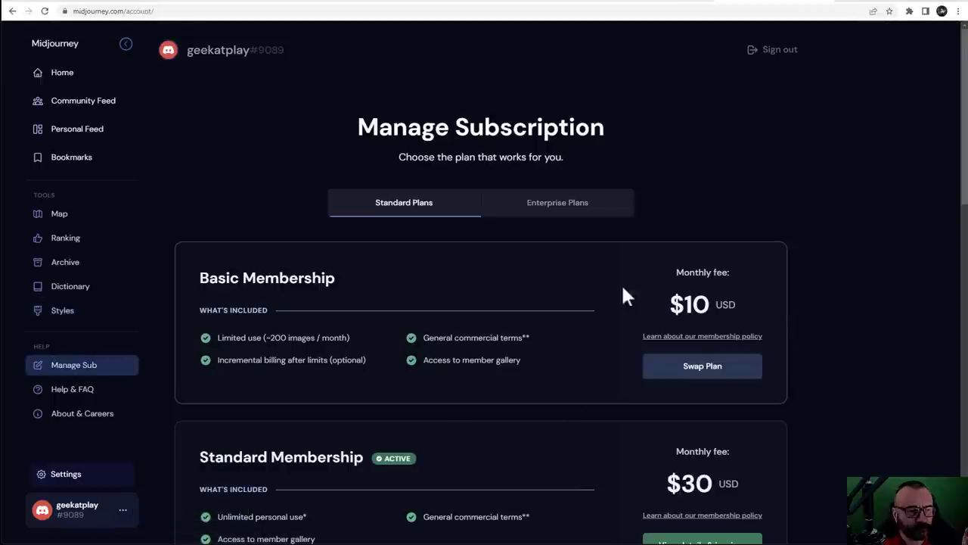
{"action": "scroll", "coordinate": [845, 303], "scroll_direction": "down", "scroll_amount": 2}
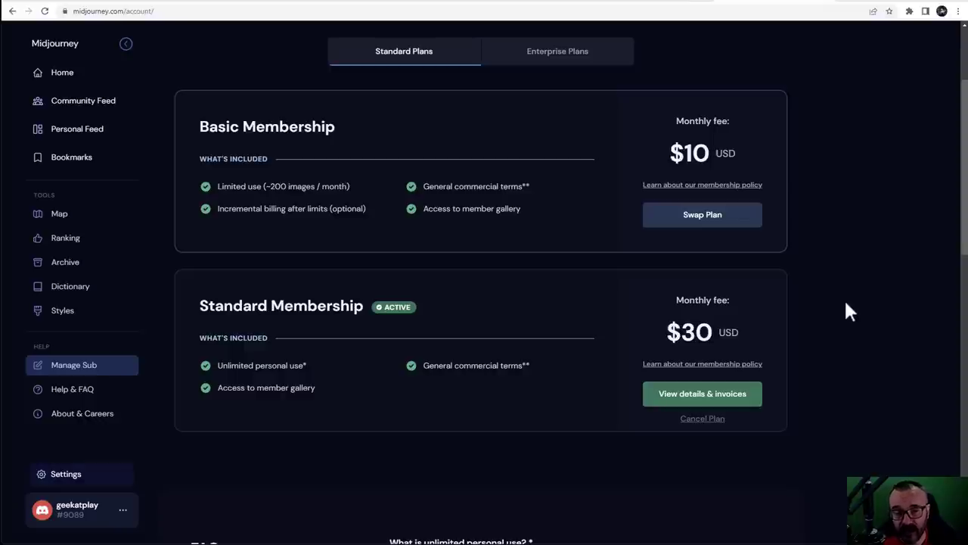
{"action": "scroll", "coordinate": [825, 297], "scroll_direction": "up", "scroll_amount": 2}
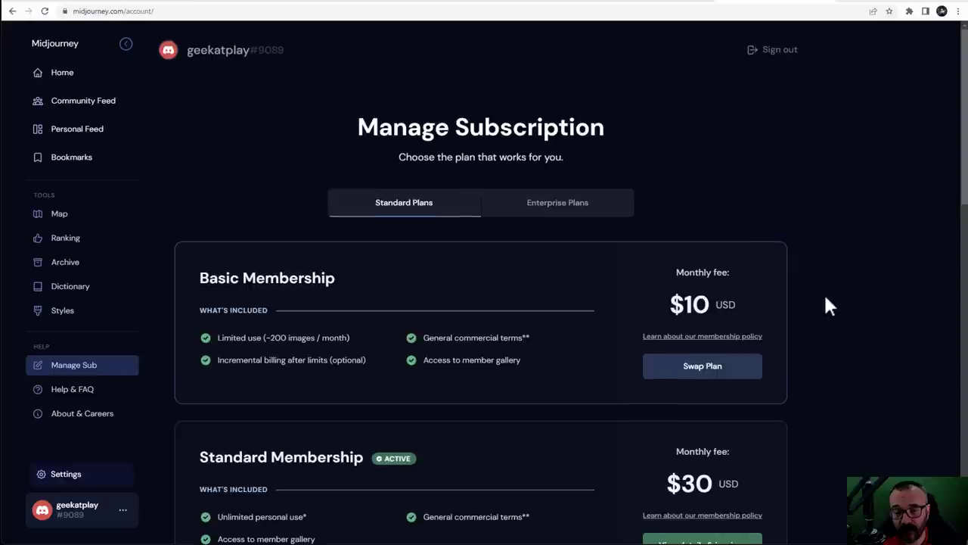
Browse the generated images in the Home gallery and view the futuristic assassin armor image enlarged
{"action": "left_click", "coordinate": [45, 75]}
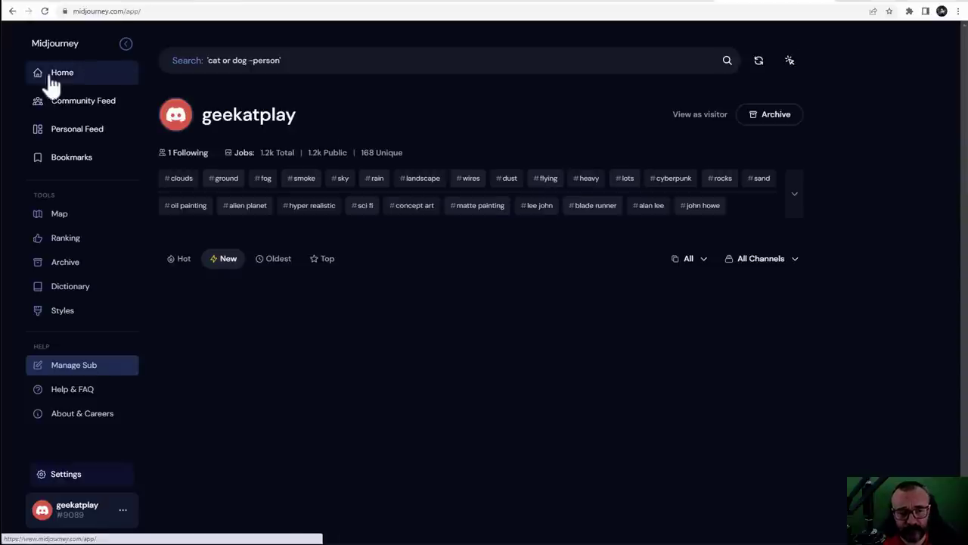
{"action": "scroll", "coordinate": [870, 227], "scroll_direction": "down", "scroll_amount": 2}
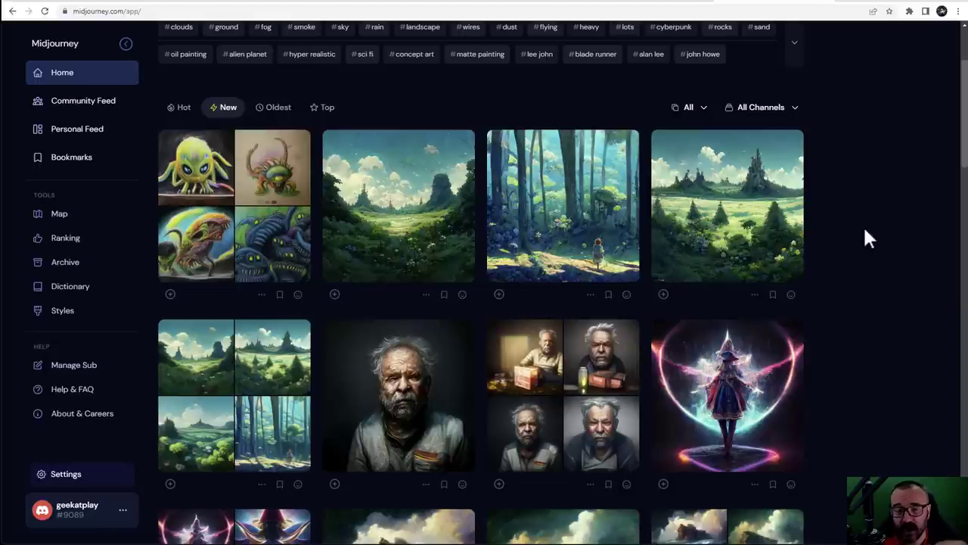
{"action": "scroll", "coordinate": [865, 230], "scroll_direction": "down", "scroll_amount": 15}
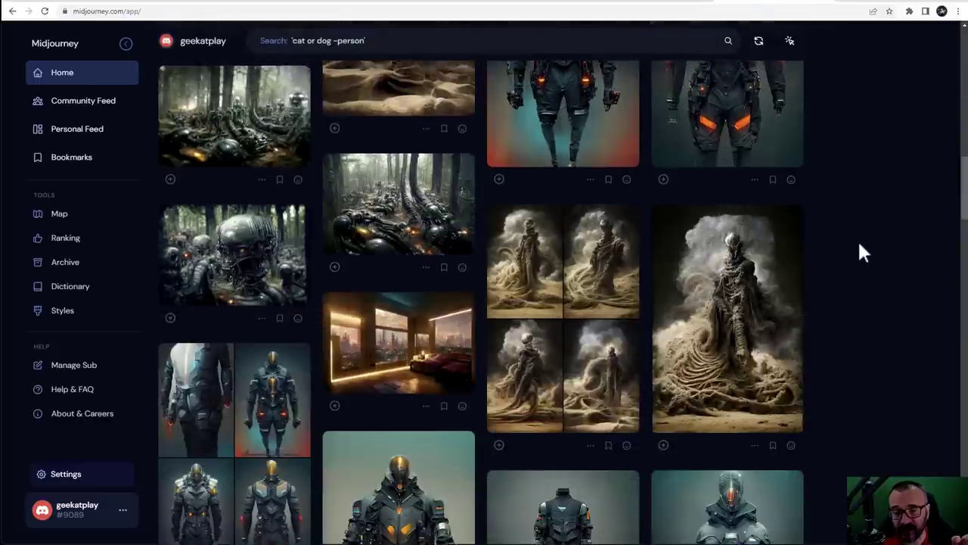
{"action": "scroll", "coordinate": [857, 239], "scroll_direction": "up", "scroll_amount": 2}
{"action": "left_click", "coordinate": [767, 202]}
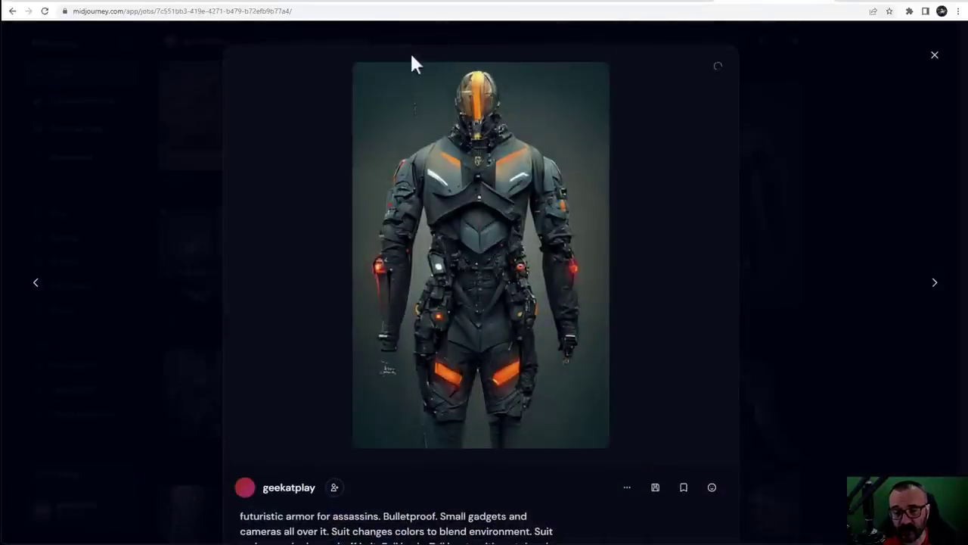
{"action": "left_click", "coordinate": [854, 213]}
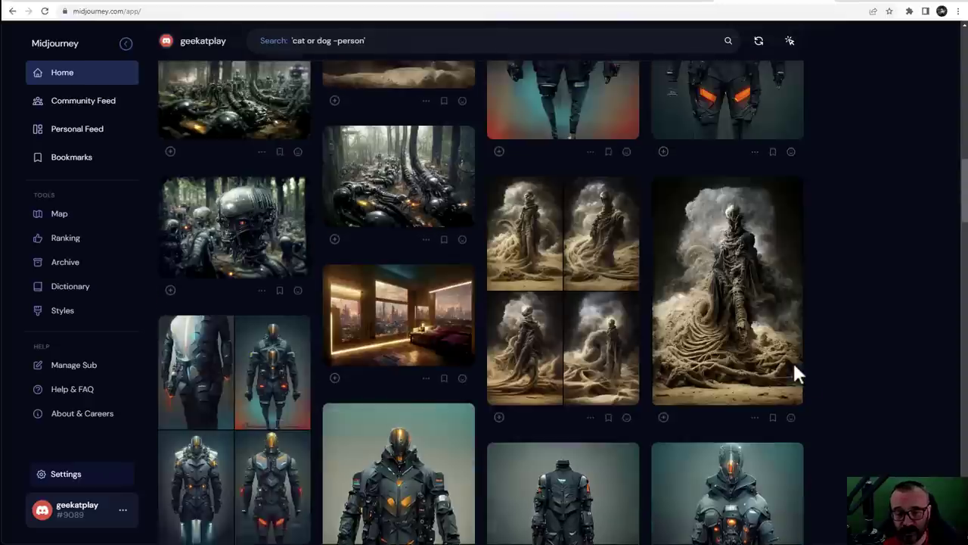
Select the prompt text of the forest robots image, view that image enlarged, and return to the gallery
{"action": "triple_click", "coordinate": [282, 113]}
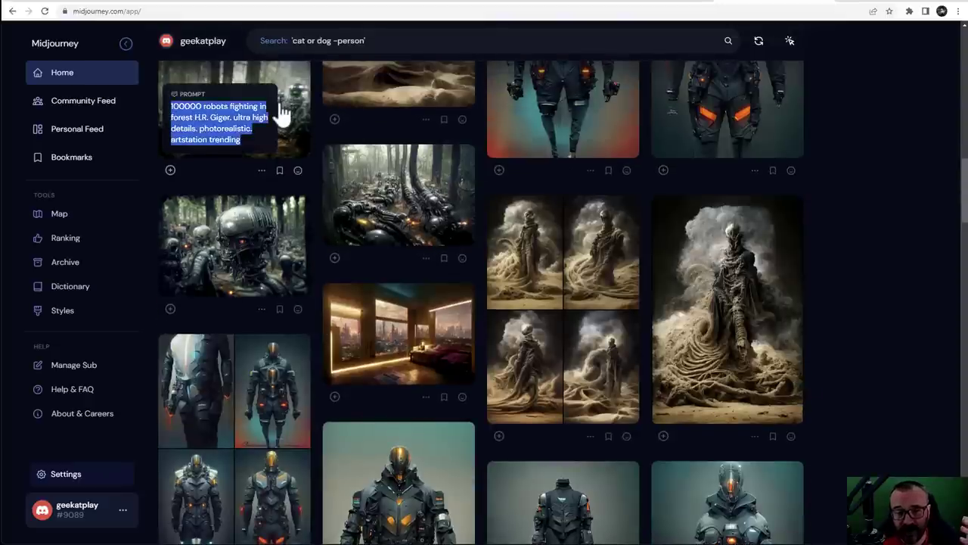
{"action": "left_click", "coordinate": [307, 115]}
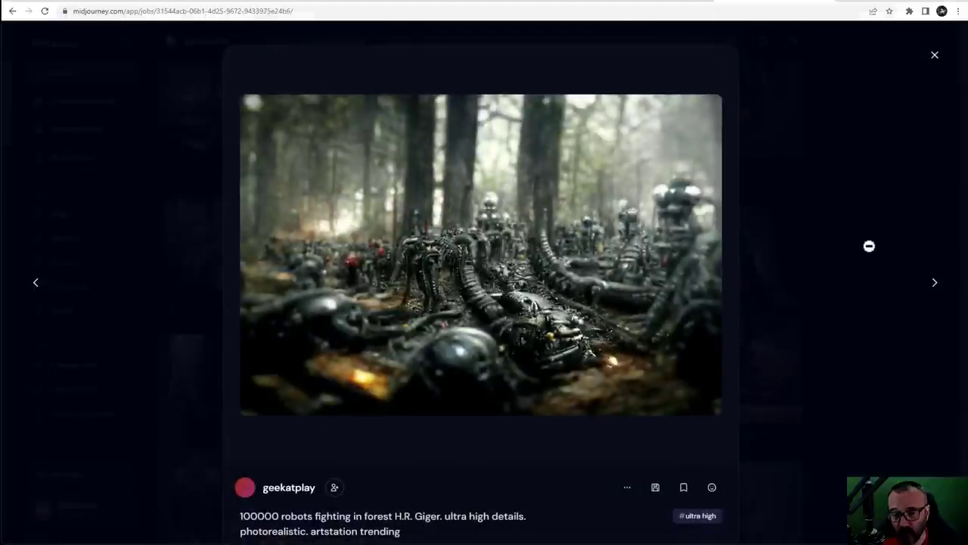
{"action": "left_click", "coordinate": [869, 246]}
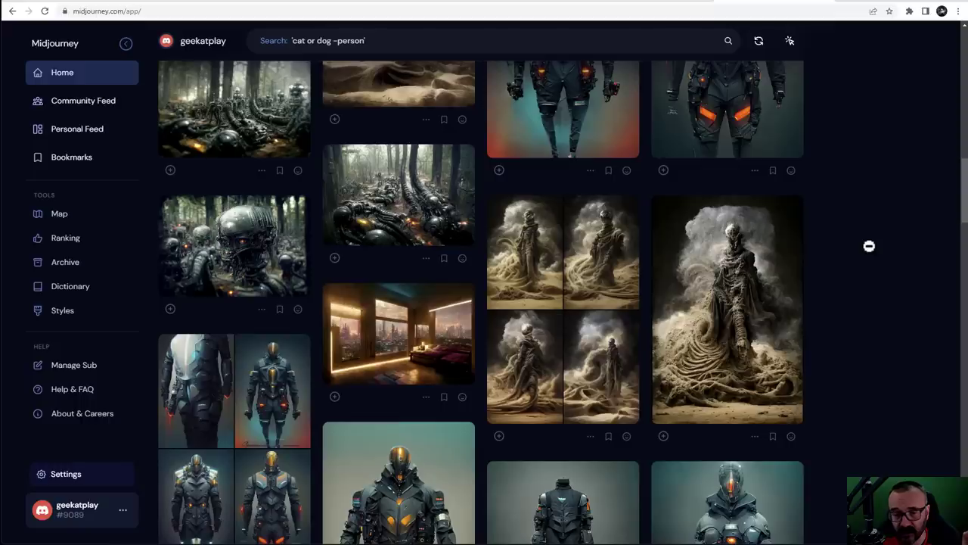
{"action": "scroll", "coordinate": [847, 307], "scroll_direction": "up", "scroll_amount": 3}
{"action": "scroll", "coordinate": [859, 304], "scroll_direction": "up", "scroll_amount": 1}
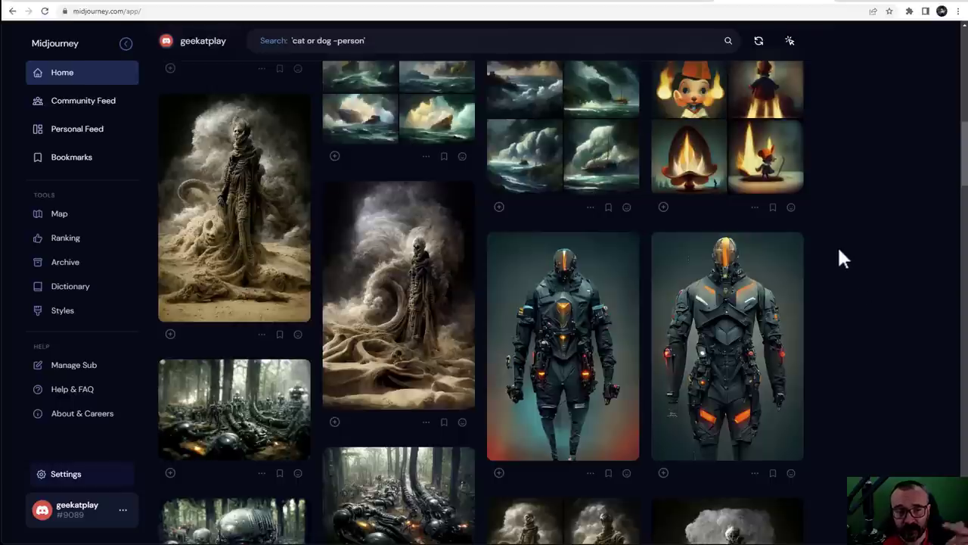
Switch to the Stable Diffusion Discord server's dream-49 channel and look through the bot replies in the inbox mentions
{"action": "left_click", "coordinate": [396, 4]}
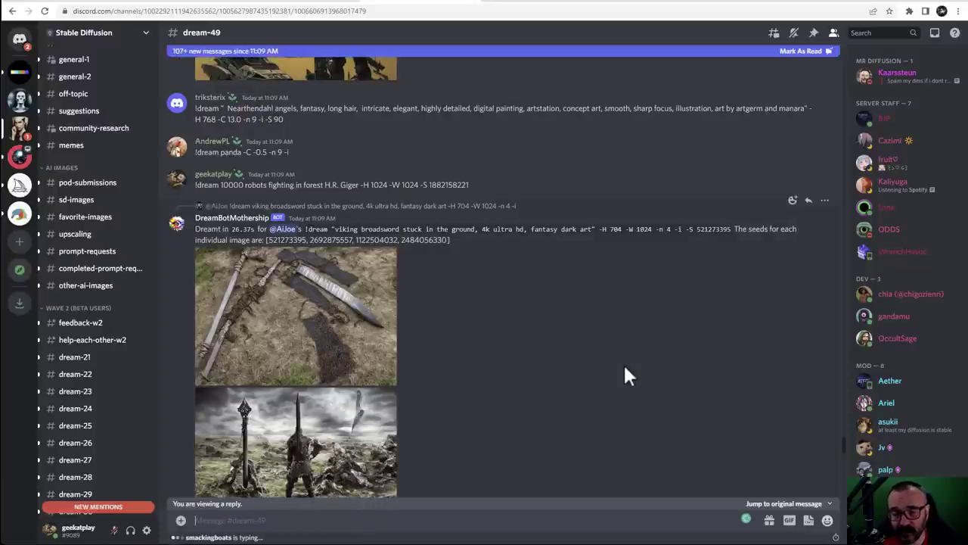
{"action": "left_click", "coordinate": [935, 35]}
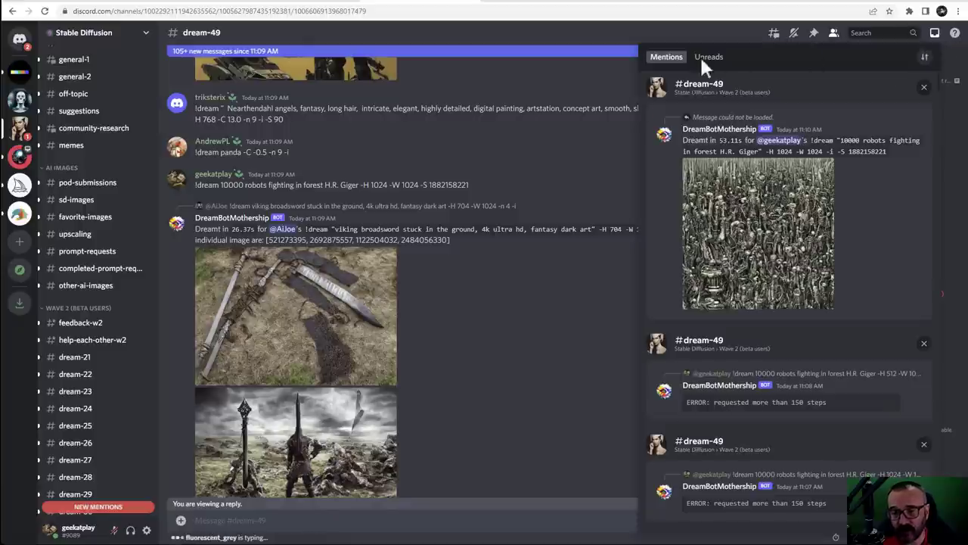
{"action": "scroll", "coordinate": [872, 242], "scroll_direction": "down", "scroll_amount": 10}
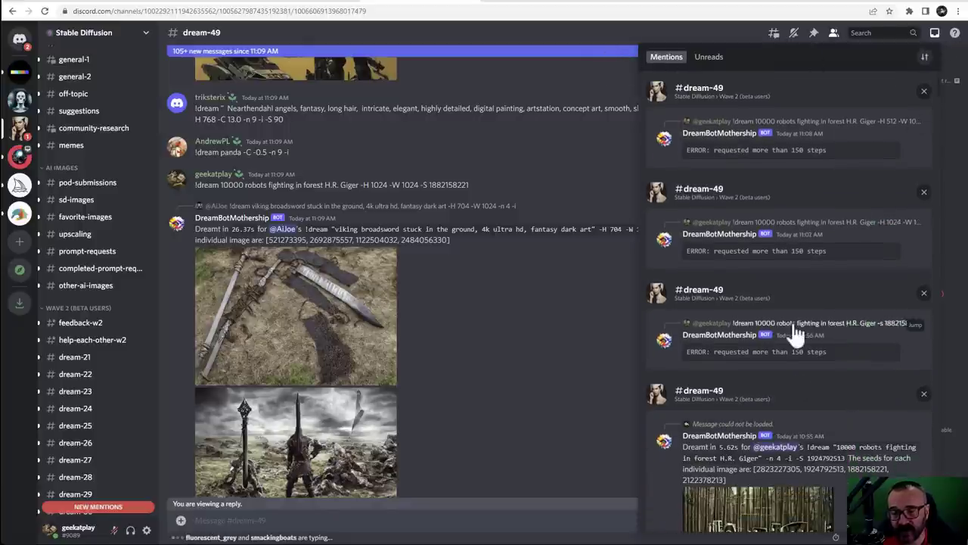
{"action": "scroll", "coordinate": [825, 368], "scroll_direction": "down", "scroll_amount": 10}
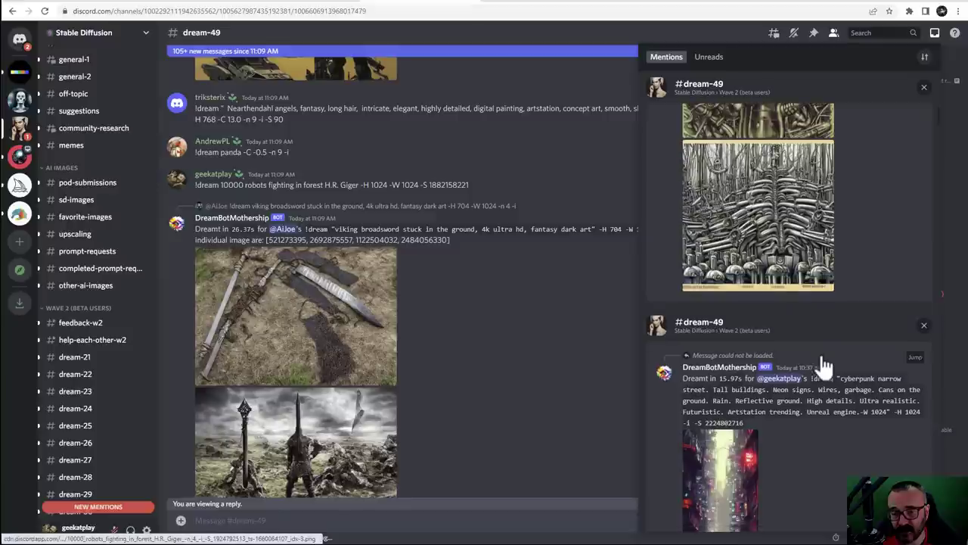
{"action": "scroll", "coordinate": [816, 340], "scroll_direction": "down", "scroll_amount": 1}
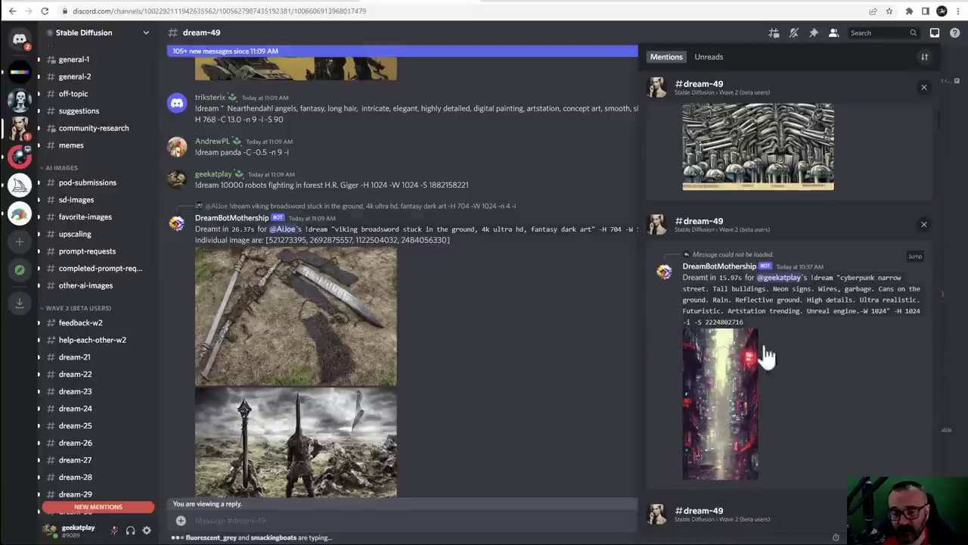
Close the inbox and view the viking broadsword images in the dream-49 channel
{"action": "left_click", "coordinate": [560, 327]}
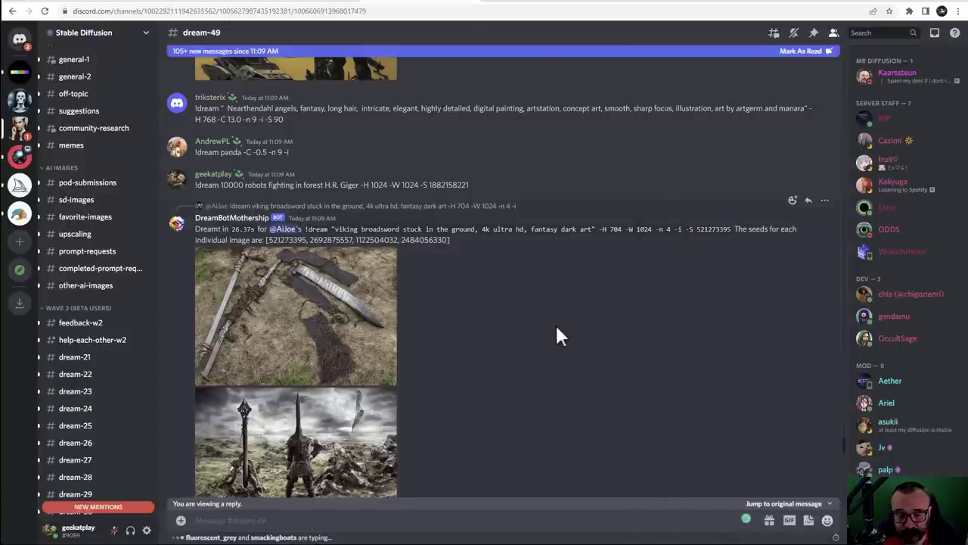
{"action": "scroll", "coordinate": [568, 350], "scroll_direction": "down", "scroll_amount": 3}
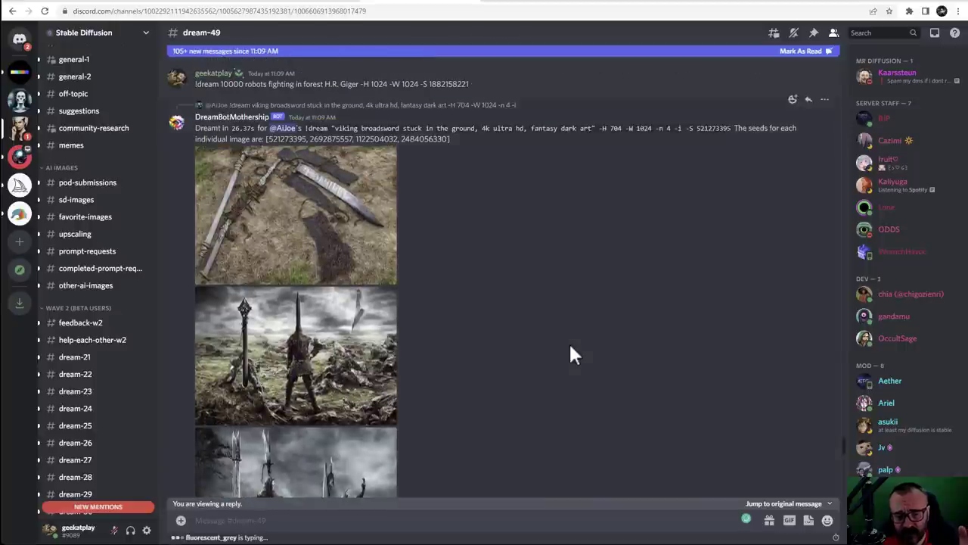
{"action": "scroll", "coordinate": [571, 350], "scroll_direction": "down", "scroll_amount": 5}
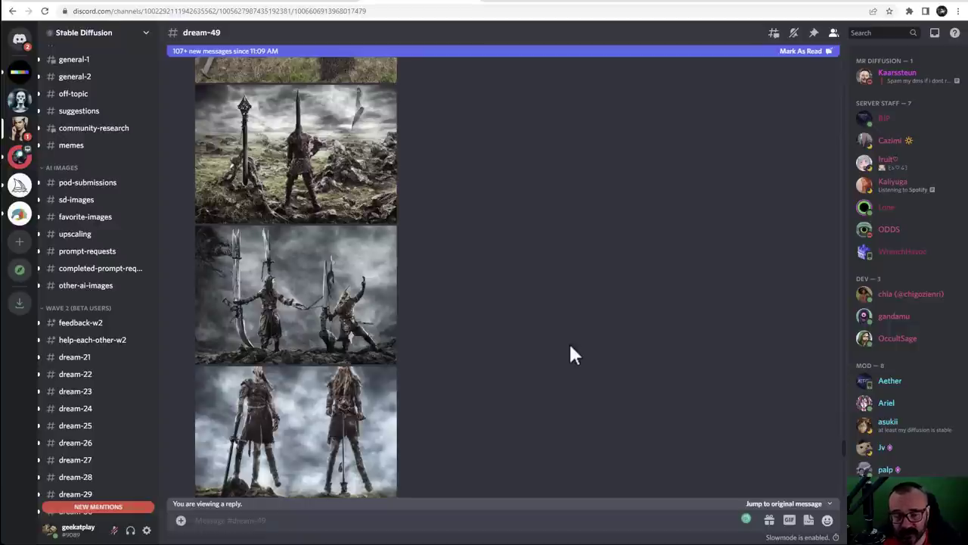
Switch to the Disco Diffusion v5.6 notebook in Google Colab and look over its setup and model settings sections
{"action": "left_click", "coordinate": [529, 4]}
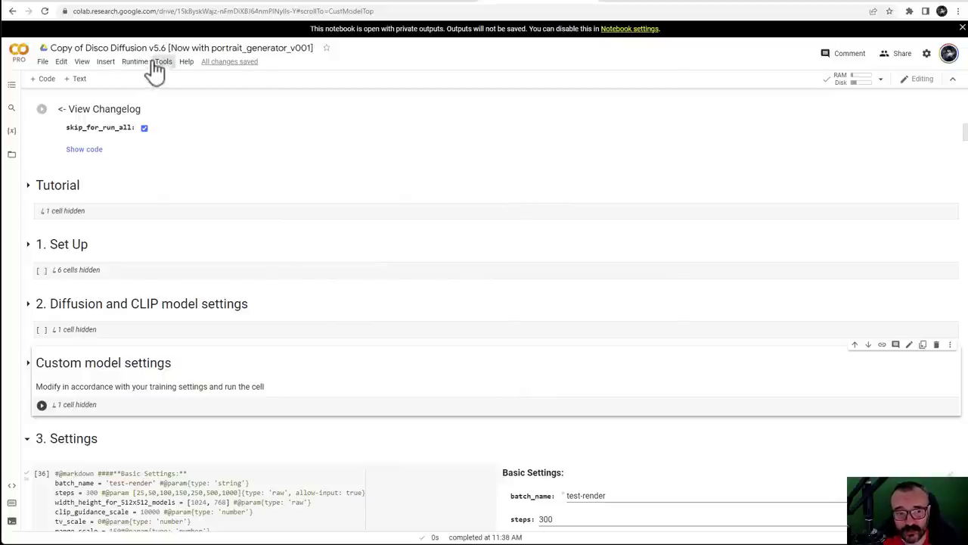
{"action": "scroll", "coordinate": [563, 189], "scroll_direction": "down", "scroll_amount": 1}
{"action": "scroll", "coordinate": [565, 190], "scroll_direction": "down", "scroll_amount": 1}
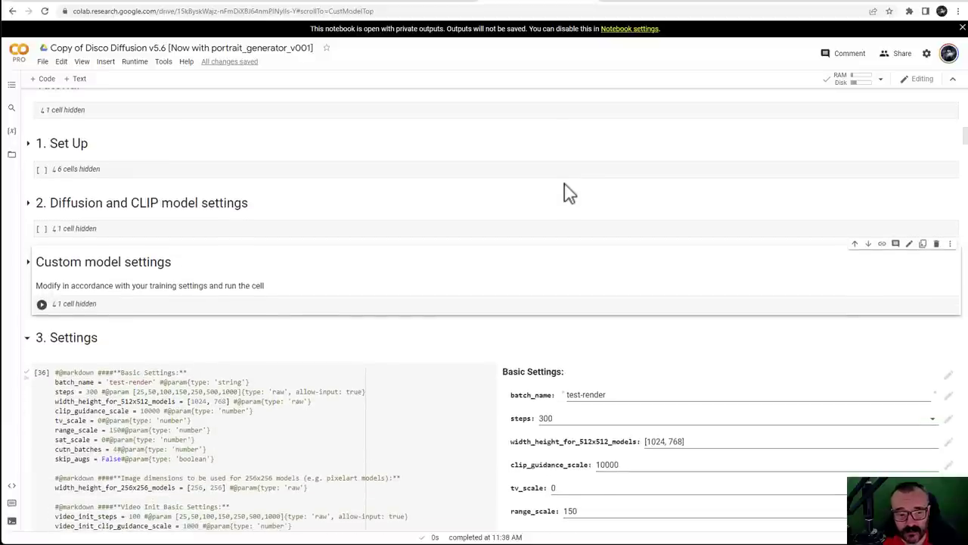
{"action": "scroll", "coordinate": [565, 190], "scroll_direction": "up", "scroll_amount": 1}
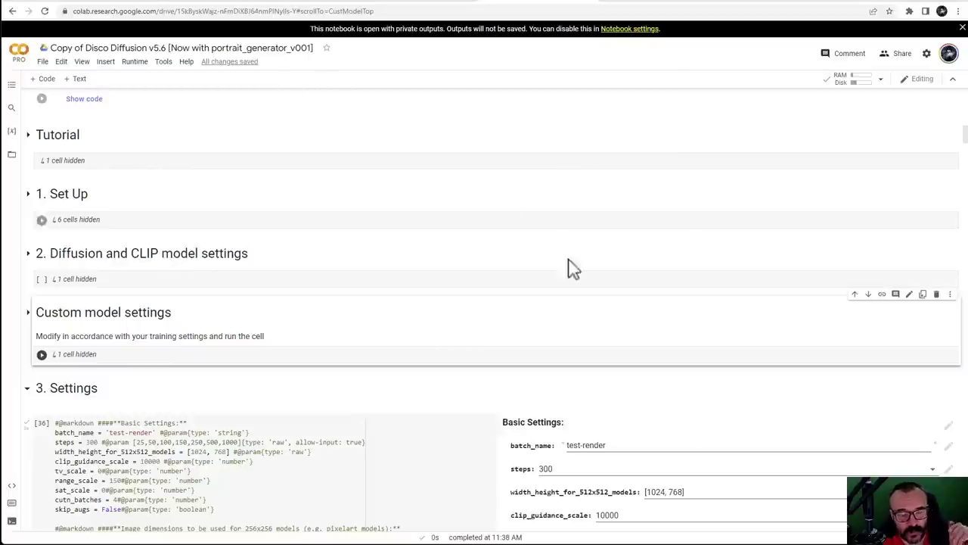
Collapse the "3. Settings" section of the notebook and run its hidden cells
{"action": "scroll", "coordinate": [678, 276], "scroll_direction": "down", "scroll_amount": 2}
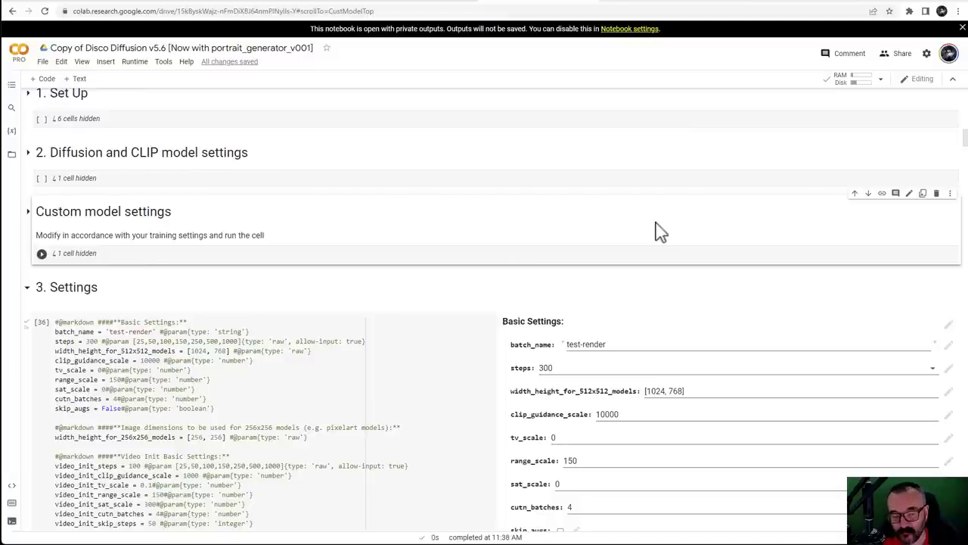
{"action": "left_click", "coordinate": [27, 288]}
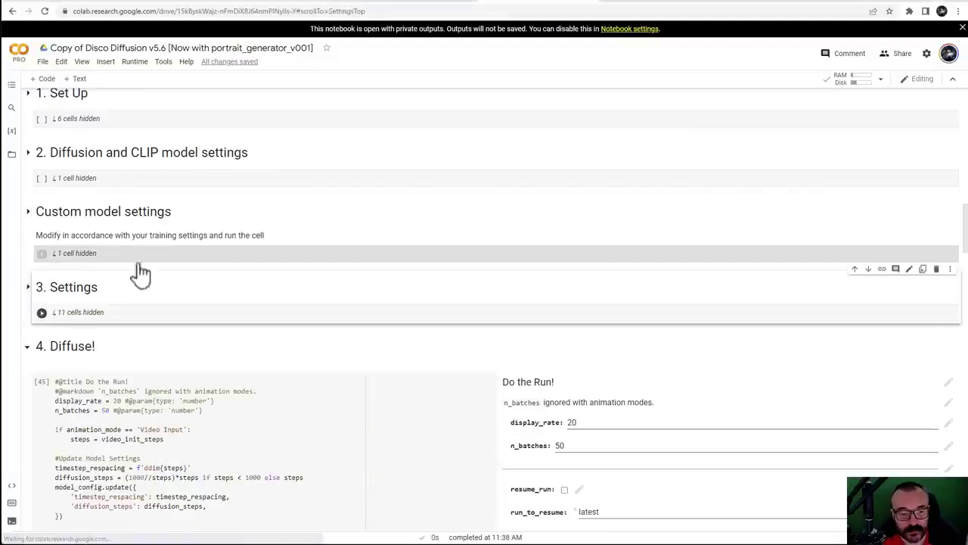
{"action": "left_click", "coordinate": [41, 312]}
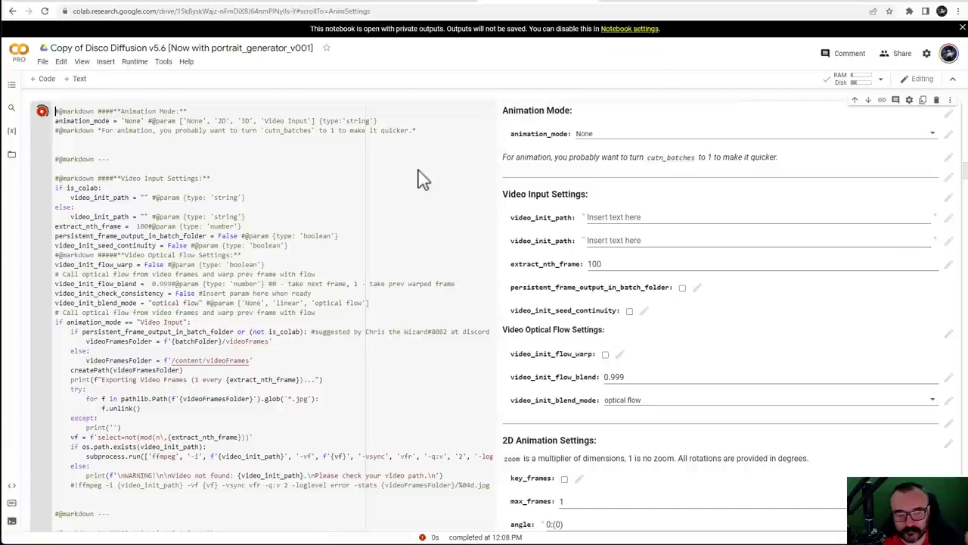
Examine the notebook's animation, init image and basic settings, and return to the Changelog section
{"action": "scroll", "coordinate": [577, 266], "scroll_direction": "up", "scroll_amount": 3}
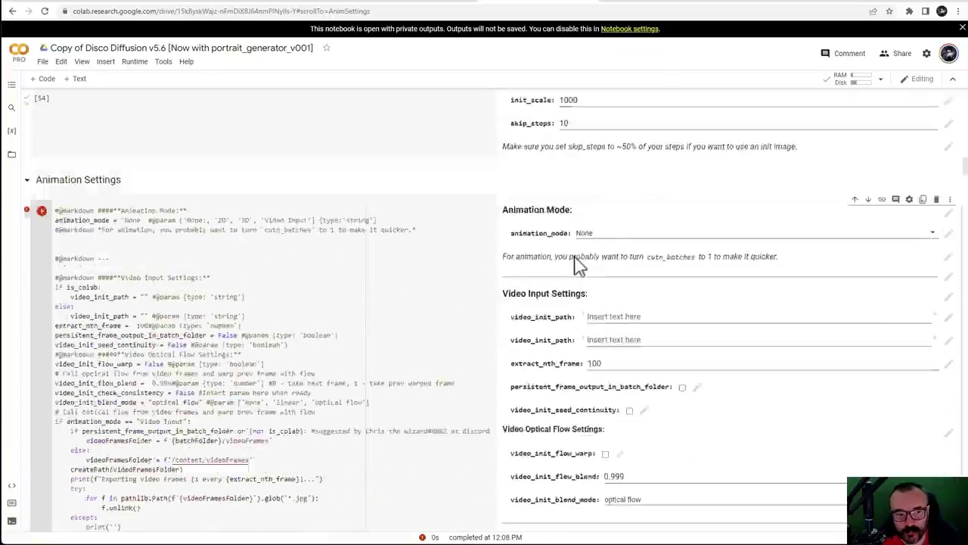
{"action": "scroll", "coordinate": [171, 320], "scroll_direction": "up", "scroll_amount": 2}
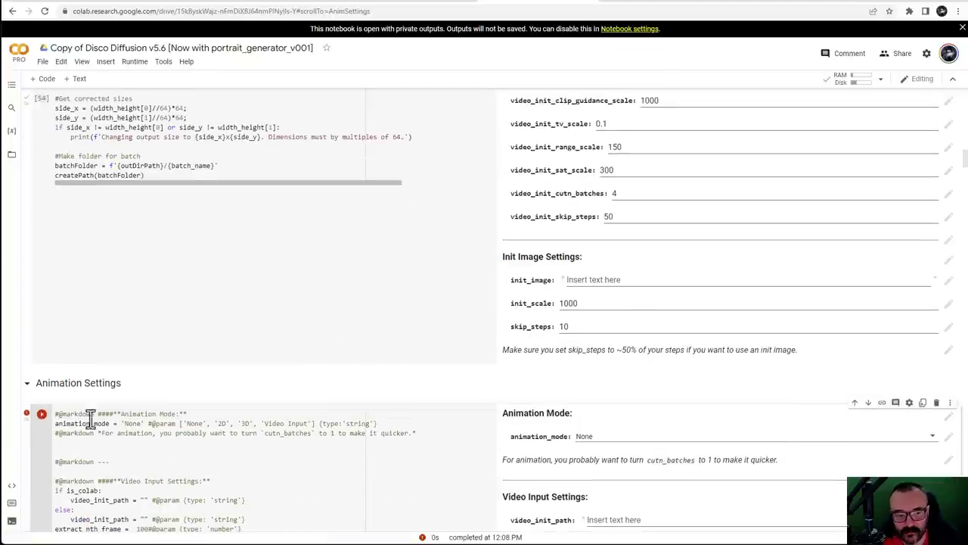
{"action": "scroll", "coordinate": [640, 324], "scroll_direction": "up", "scroll_amount": 3}
{"action": "scroll", "coordinate": [640, 324], "scroll_direction": "up", "scroll_amount": 4}
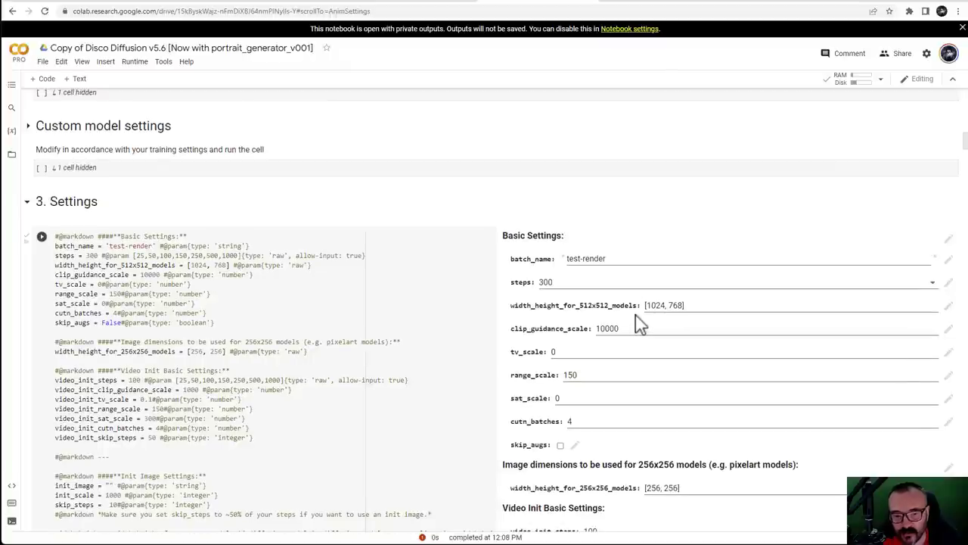
{"action": "scroll", "coordinate": [640, 323], "scroll_direction": "up", "scroll_amount": 4}
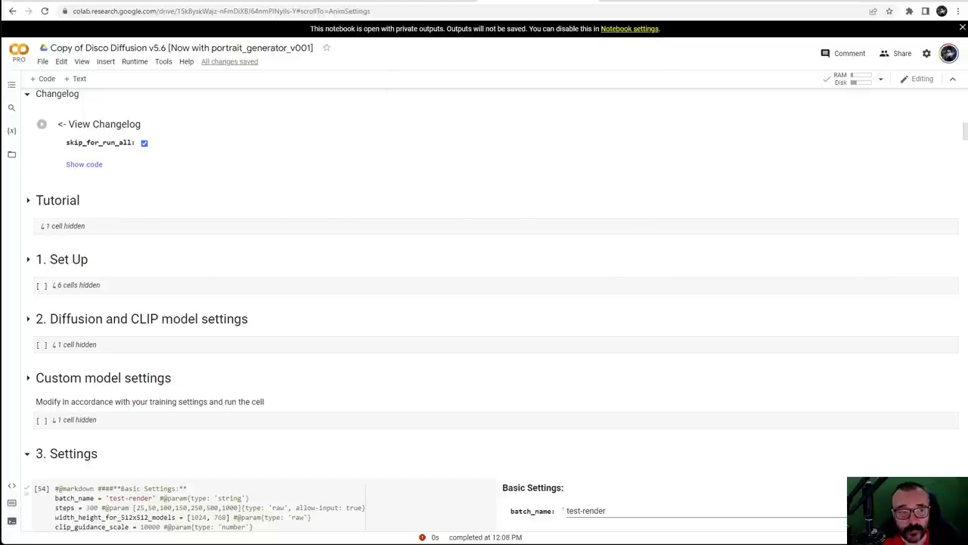
Switch to the sci-fi3 folder in Google Drive and look through the rendered animation frames
{"action": "left_click", "coordinate": [222, 3]}
{"action": "scroll", "coordinate": [726, 227], "scroll_direction": "down", "scroll_amount": 2}
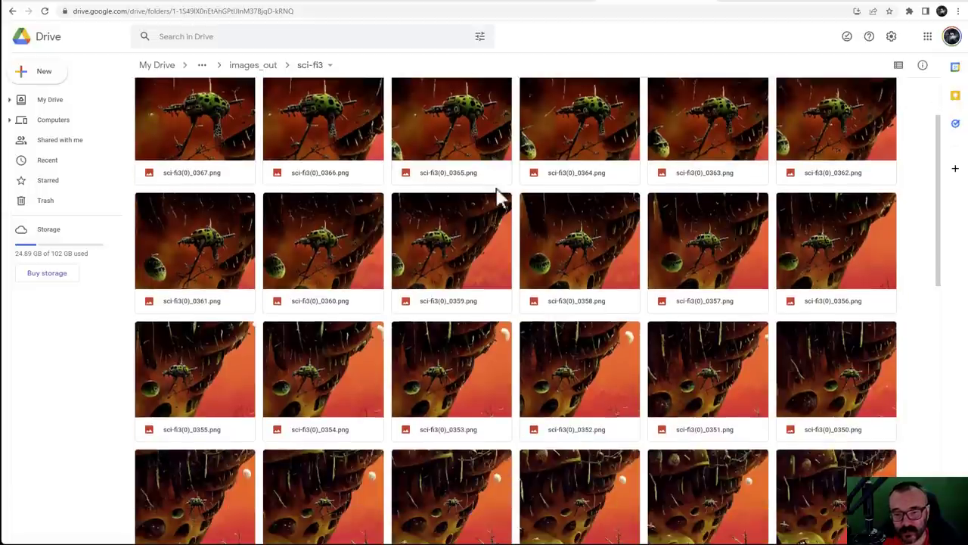
{"action": "scroll", "coordinate": [692, 291], "scroll_direction": "down", "scroll_amount": 6}
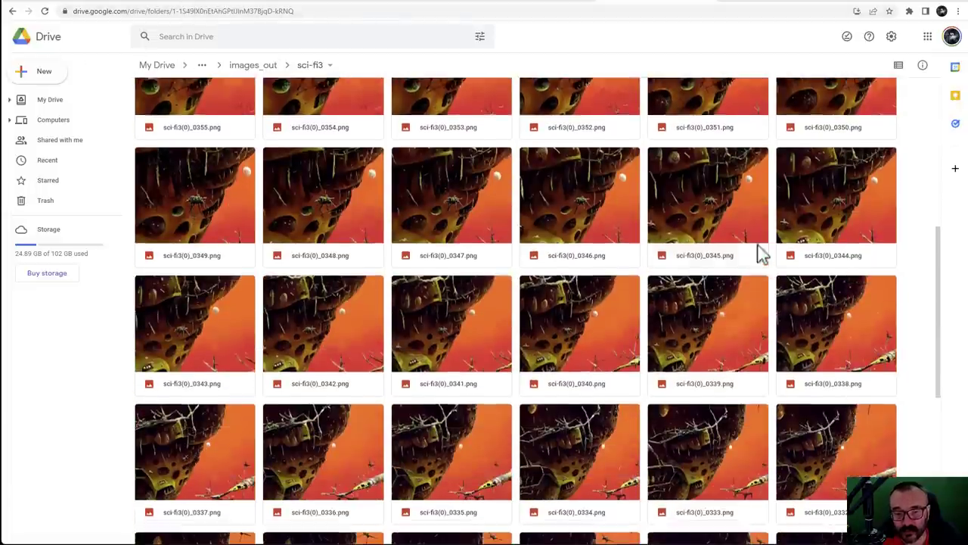
{"action": "scroll", "coordinate": [799, 320], "scroll_direction": "down", "scroll_amount": 5}
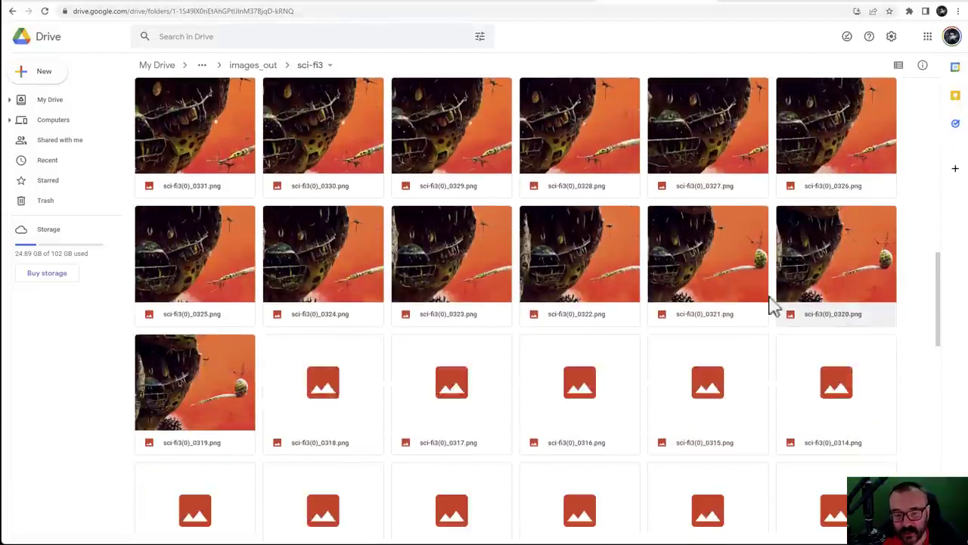
{"action": "scroll", "coordinate": [611, 286], "scroll_direction": "down", "scroll_amount": 10}
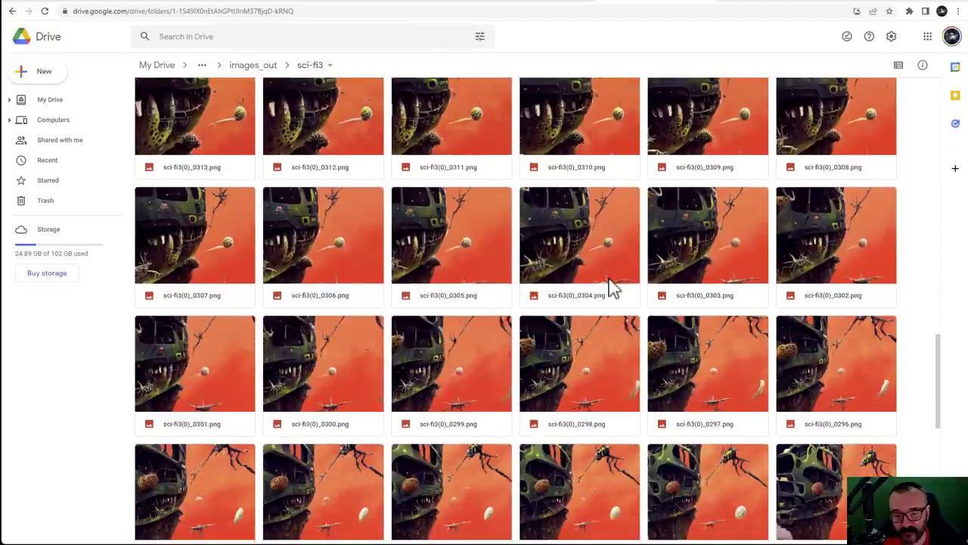
{"action": "scroll", "coordinate": [611, 286], "scroll_direction": "down", "scroll_amount": 3}
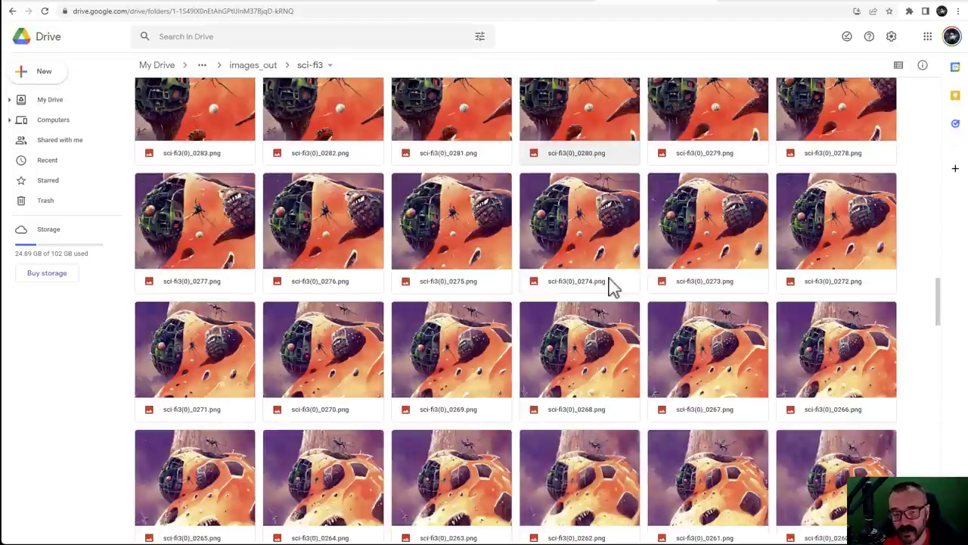
Look through the earlier rendered frames of the sci-fi3 animation, down to about frame 0189
{"action": "scroll", "coordinate": [612, 284], "scroll_direction": "down", "scroll_amount": 5}
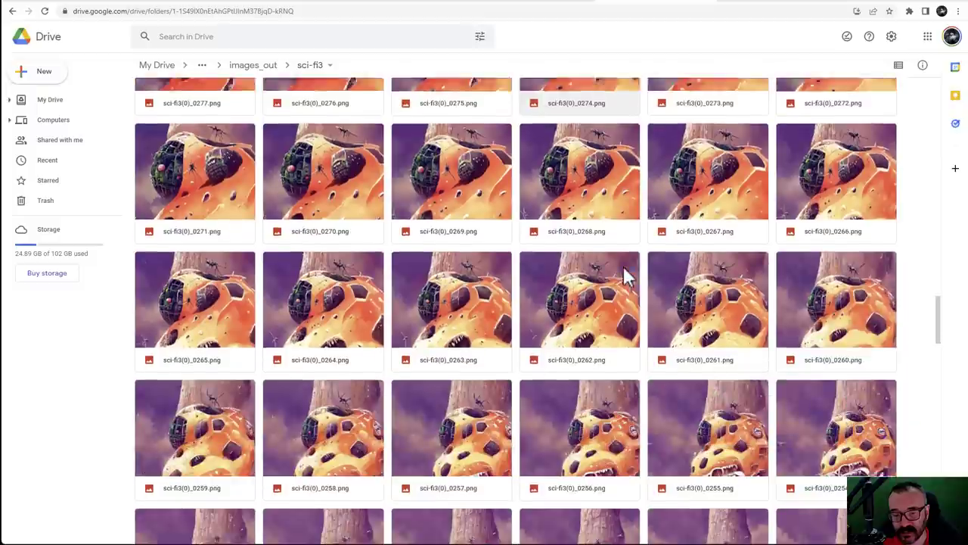
{"action": "scroll", "coordinate": [623, 267], "scroll_direction": "down", "scroll_amount": 3}
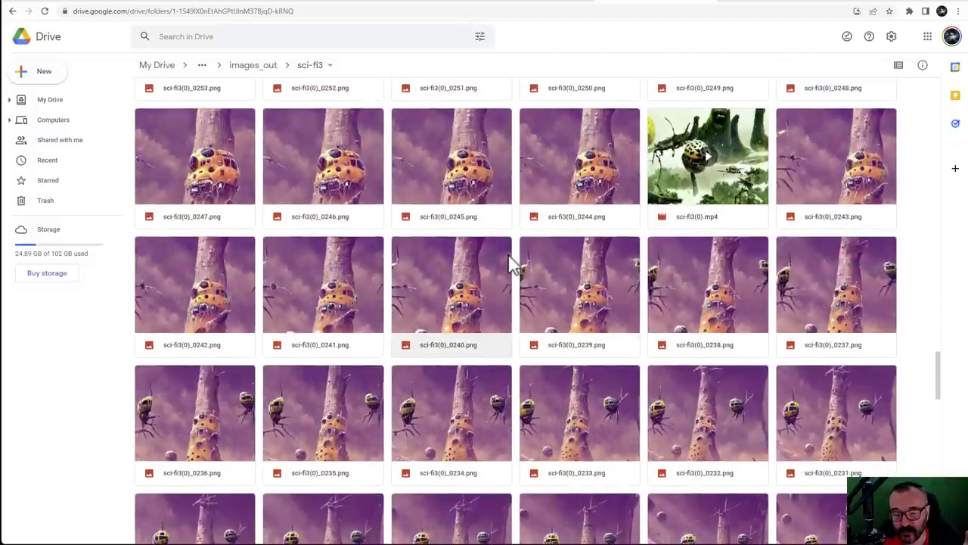
{"action": "scroll", "coordinate": [512, 264], "scroll_direction": "down", "scroll_amount": 3}
{"action": "scroll", "coordinate": [512, 264], "scroll_direction": "down", "scroll_amount": 6}
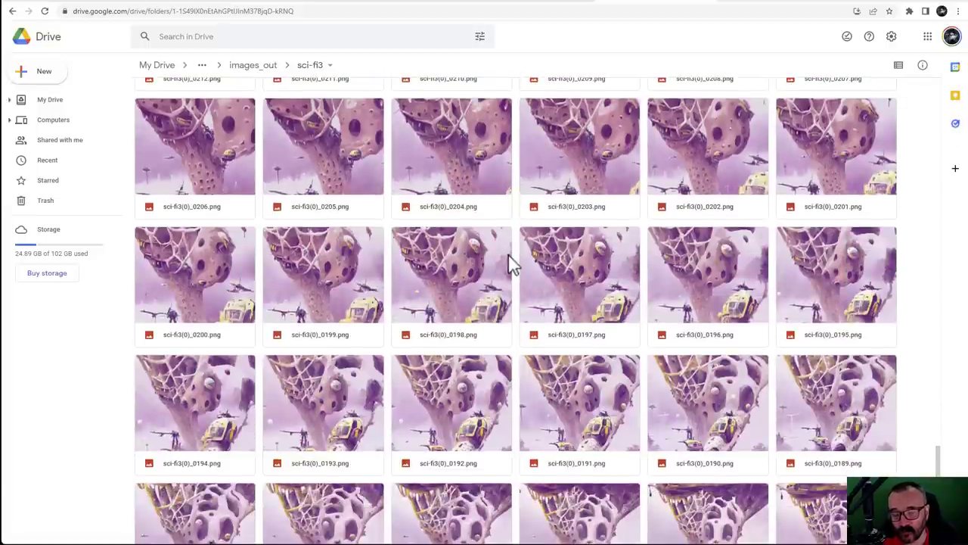
Switch back to the Disco Diffusion notebook in Colab and review its settings from Basic Settings down to Prompts
{"action": "left_click", "coordinate": [533, 4]}
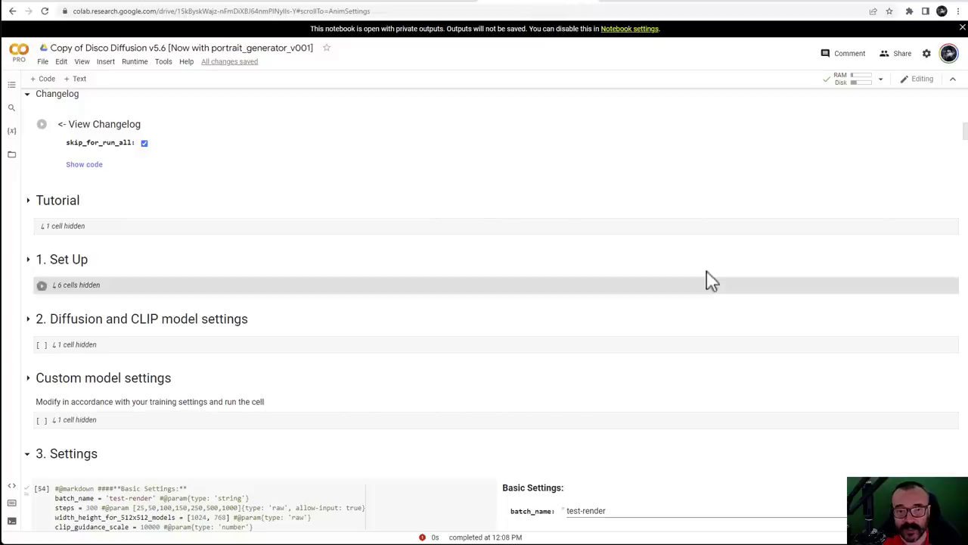
{"action": "scroll", "coordinate": [531, 151], "scroll_direction": "down", "scroll_amount": 3}
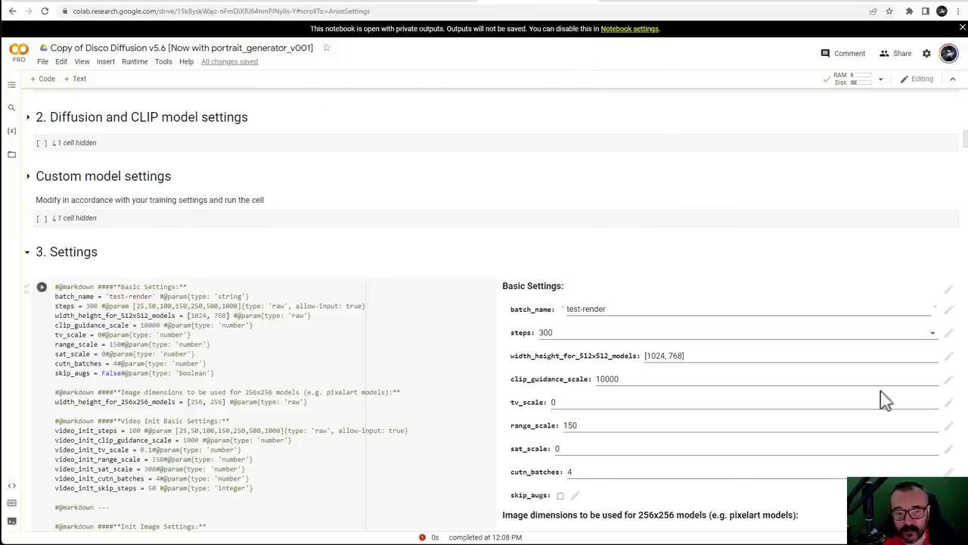
{"action": "scroll", "coordinate": [670, 248], "scroll_direction": "down", "scroll_amount": 15}
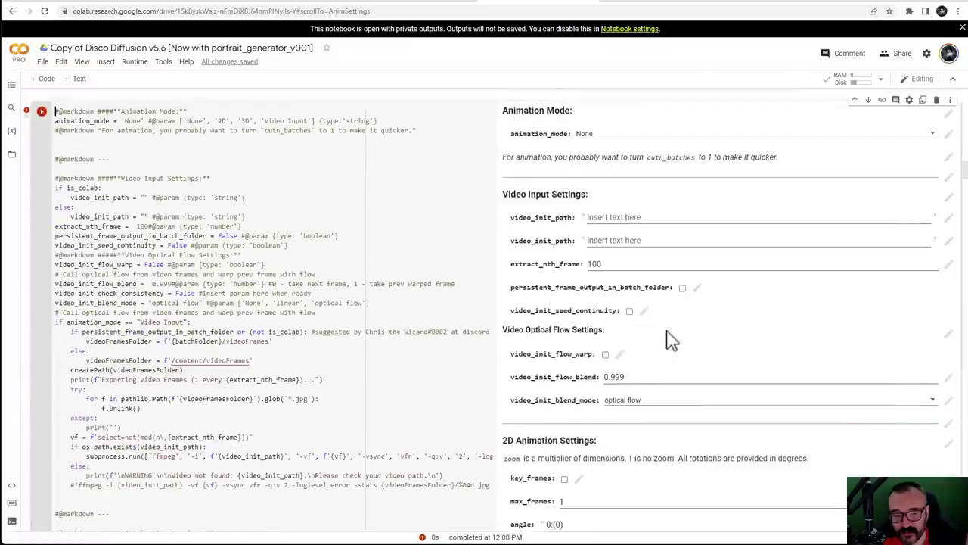
{"action": "scroll", "coordinate": [670, 340], "scroll_direction": "down", "scroll_amount": 15}
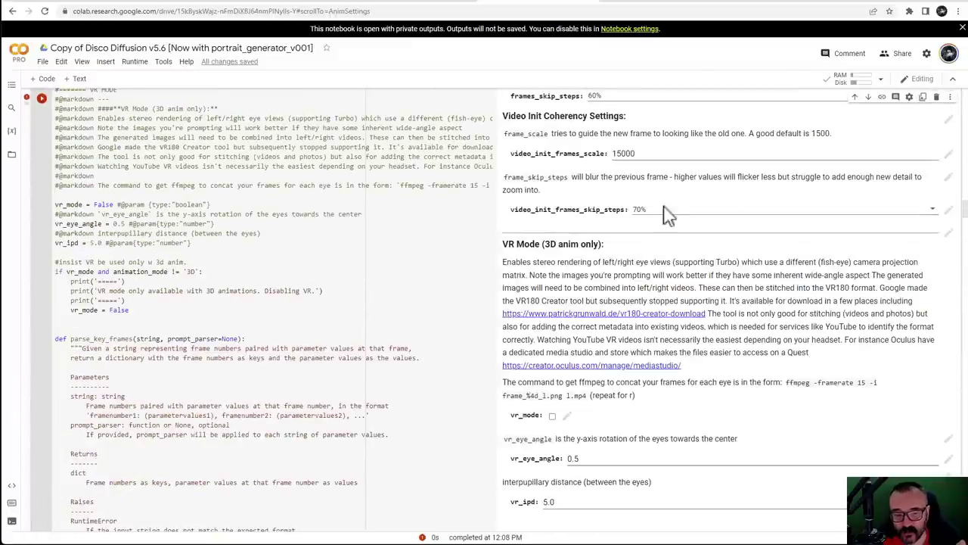
{"action": "scroll", "coordinate": [703, 303], "scroll_direction": "down", "scroll_amount": 15}
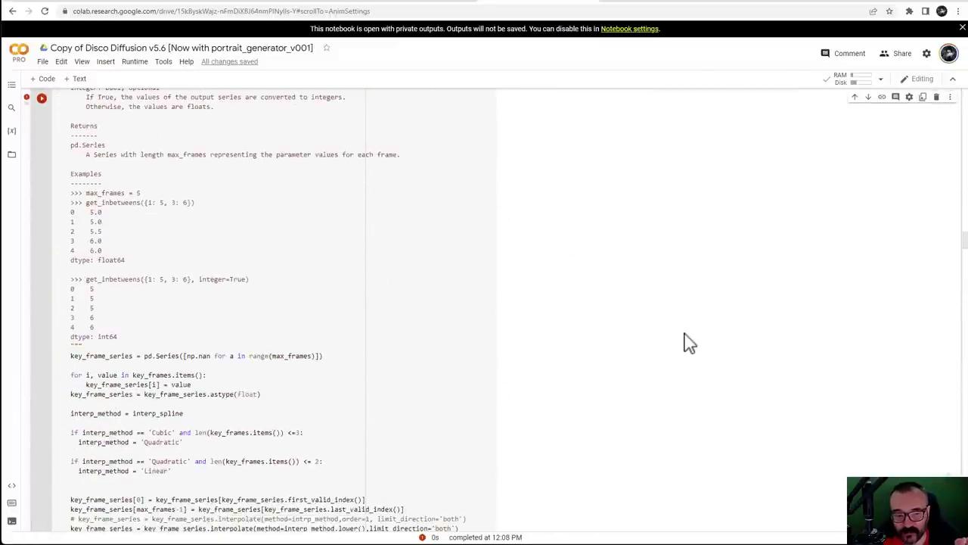
{"action": "scroll", "coordinate": [688, 341], "scroll_direction": "down", "scroll_amount": 15}
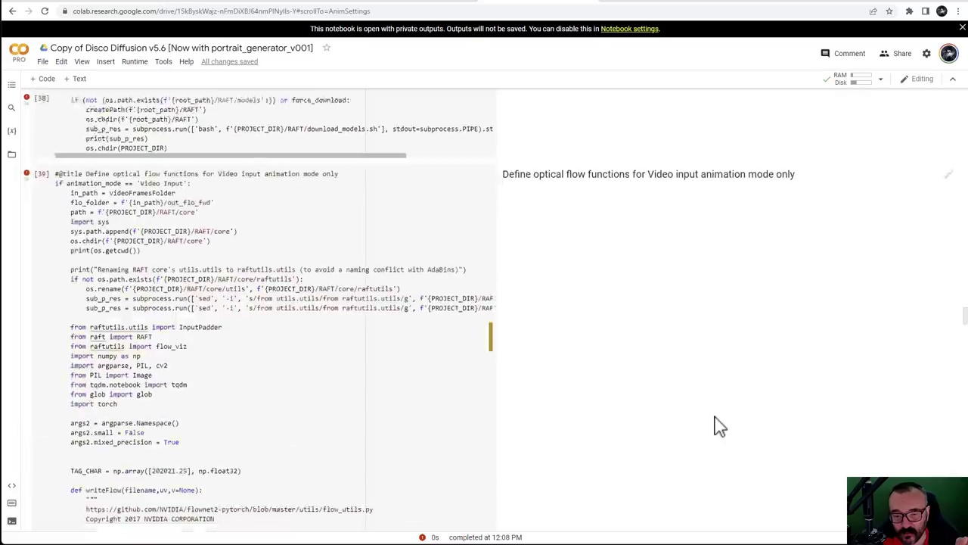
{"action": "scroll", "coordinate": [719, 426], "scroll_direction": "down", "scroll_amount": 15}
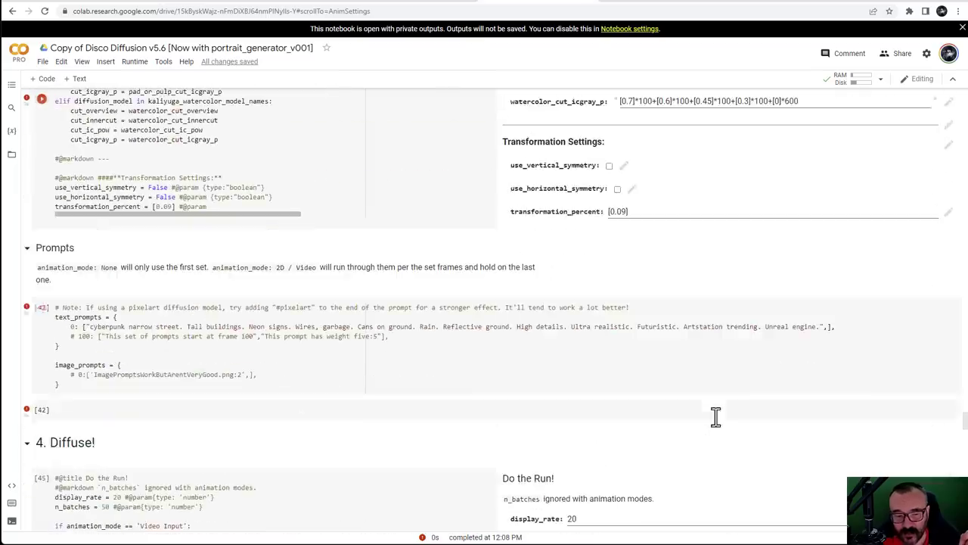
Point out the cyberpunk street prompt in text_prompts, and look over the Diffuse! and Create the video sections
{"action": "scroll", "coordinate": [716, 416], "scroll_direction": "down", "scroll_amount": 2}
{"action": "left_click", "coordinate": [96, 168]}
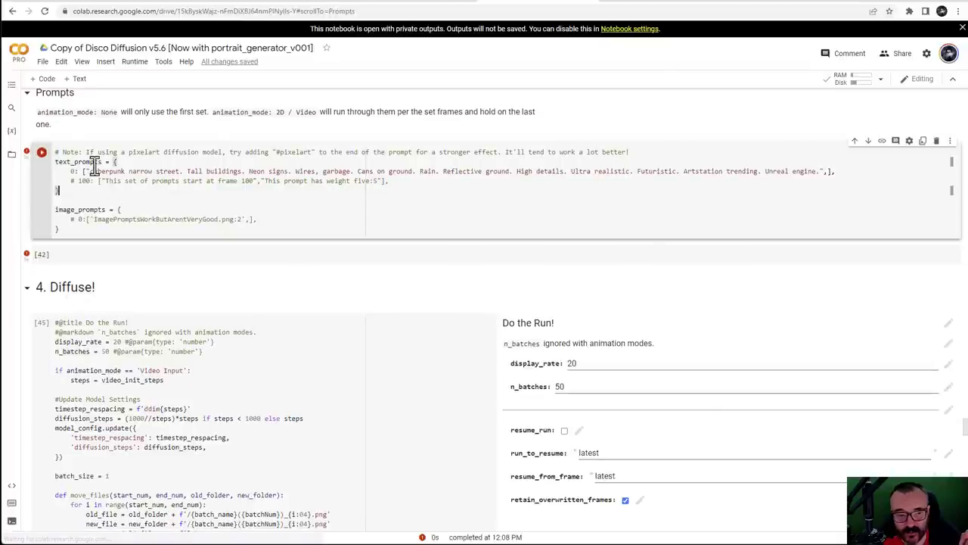
{"action": "left_click_drag", "start_coordinate": [86, 171], "coordinate": [772, 163]}
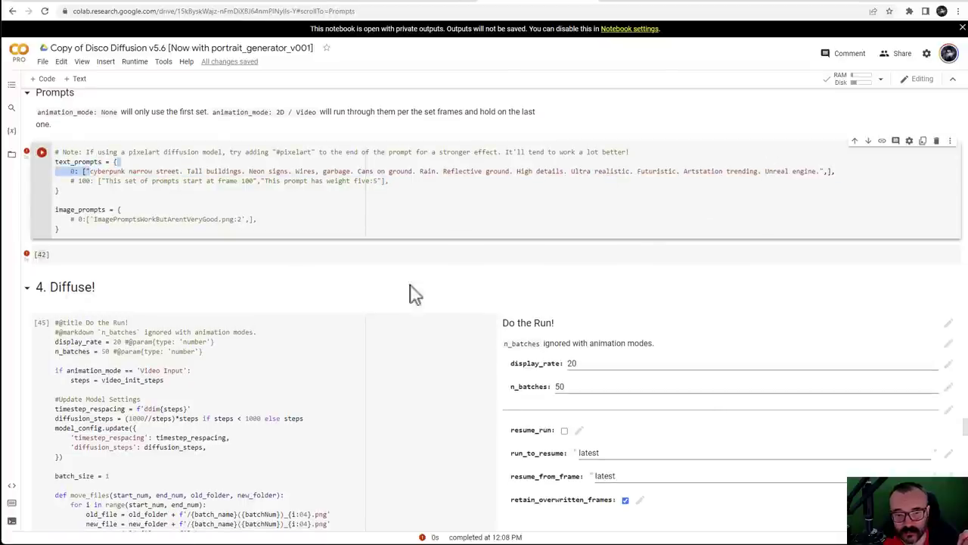
{"action": "scroll", "coordinate": [378, 296], "scroll_direction": "down", "scroll_amount": 3}
{"action": "scroll", "coordinate": [458, 372], "scroll_direction": "down", "scroll_amount": 3}
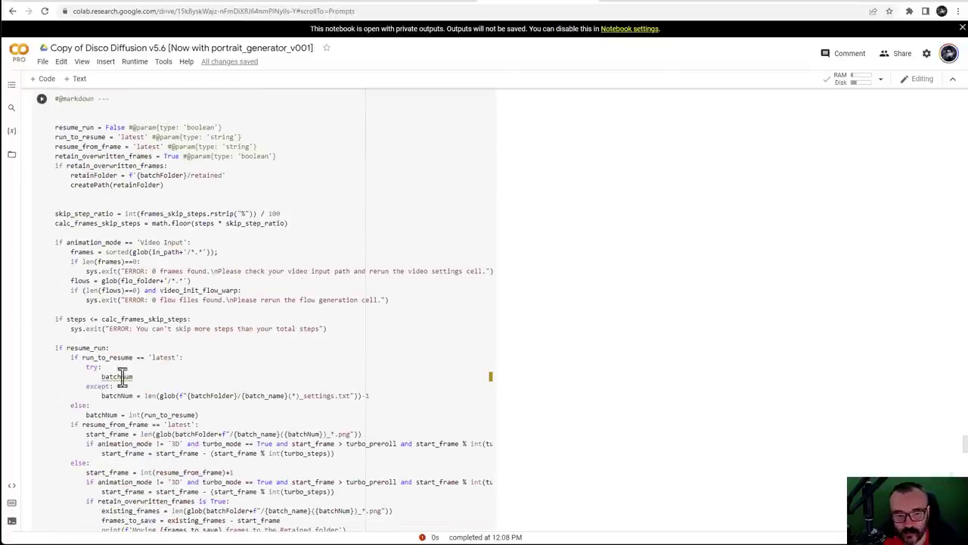
{"action": "scroll", "coordinate": [367, 368], "scroll_direction": "down", "scroll_amount": 20}
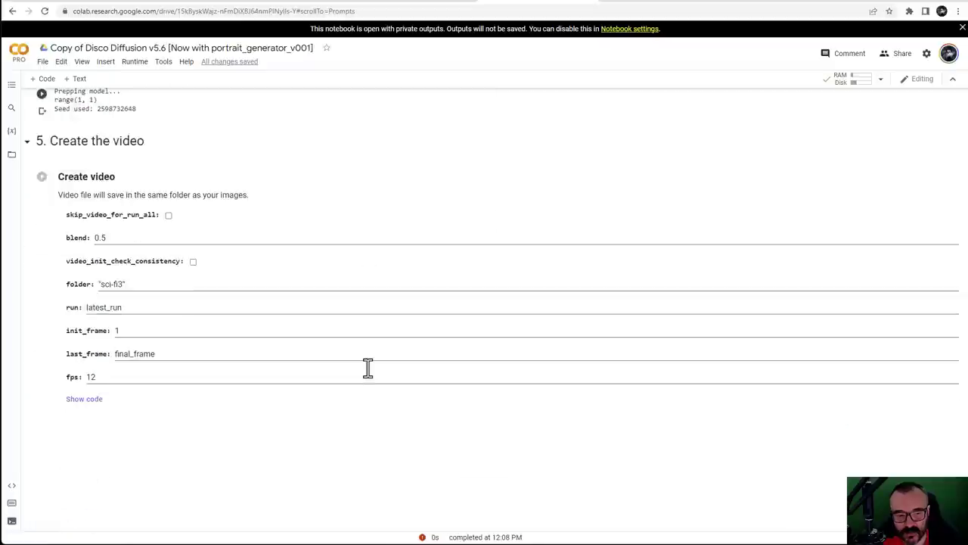
{"action": "scroll", "coordinate": [368, 368], "scroll_direction": "up", "scroll_amount": 4}
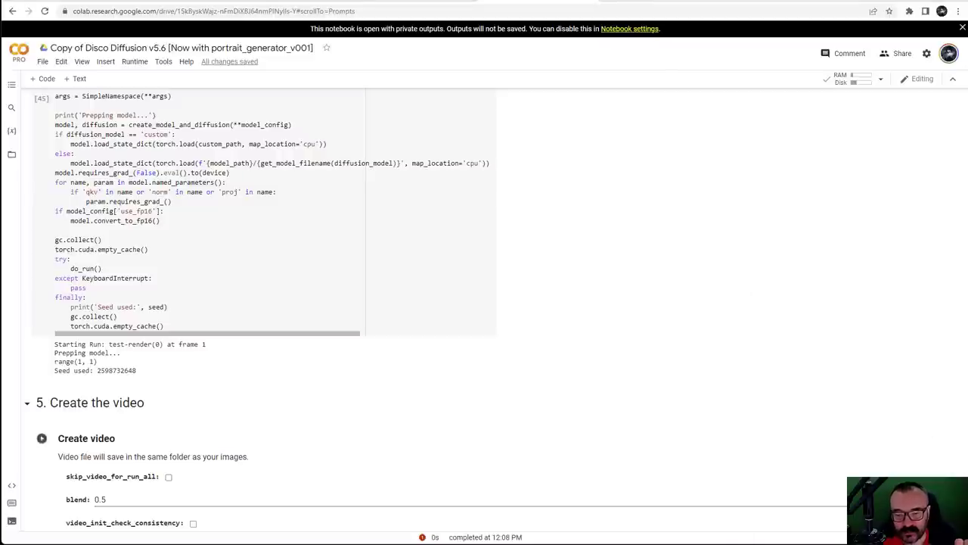
Run the hidden cells of 1. Set Up, 2. Diffusion and CLIP model settings, Custom model settings and 3. Settings in order
{"action": "left_click_drag", "start_coordinate": [964, 340], "coordinate": [958, 101]}
{"action": "scroll", "coordinate": [280, 375], "scroll_direction": "down", "scroll_amount": 3}
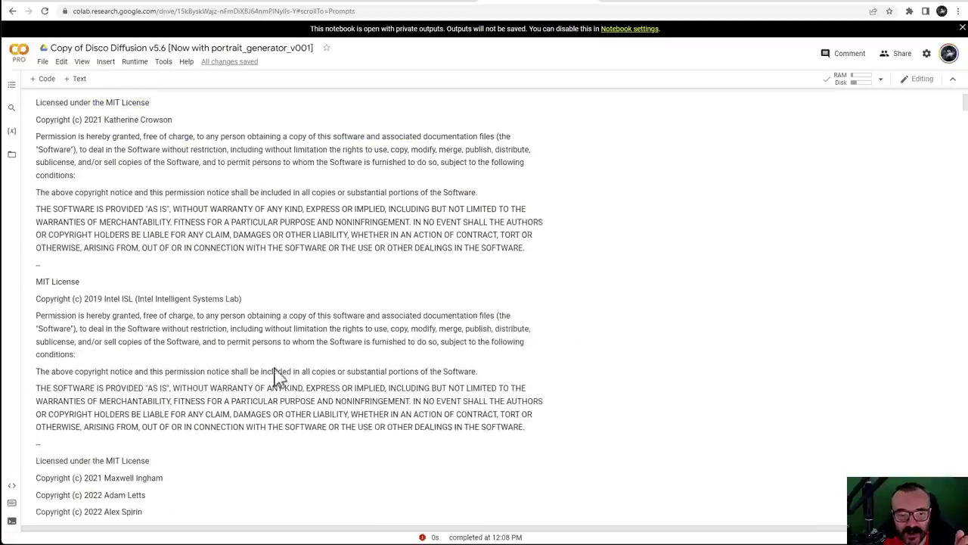
{"action": "scroll", "coordinate": [280, 375], "scroll_direction": "down", "scroll_amount": 10}
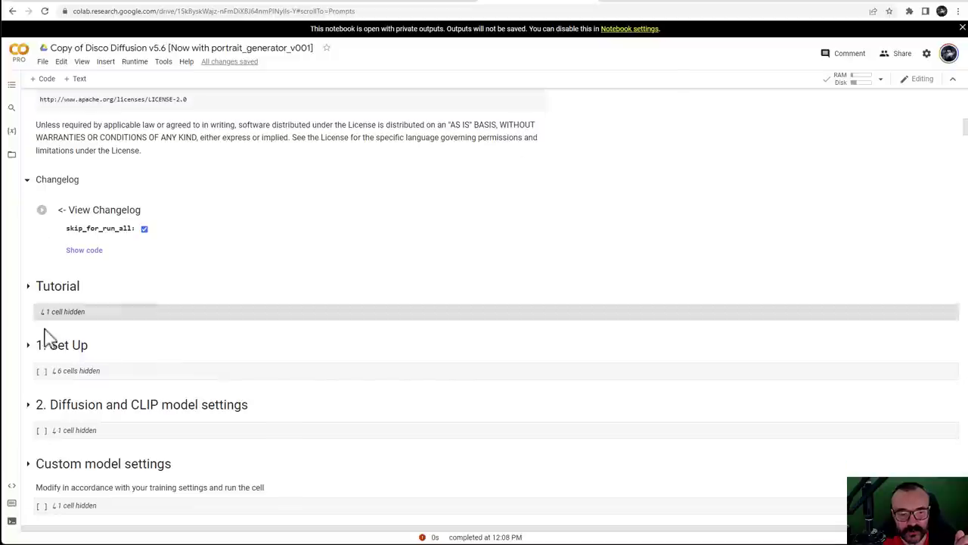
{"action": "left_click", "coordinate": [42, 371]}
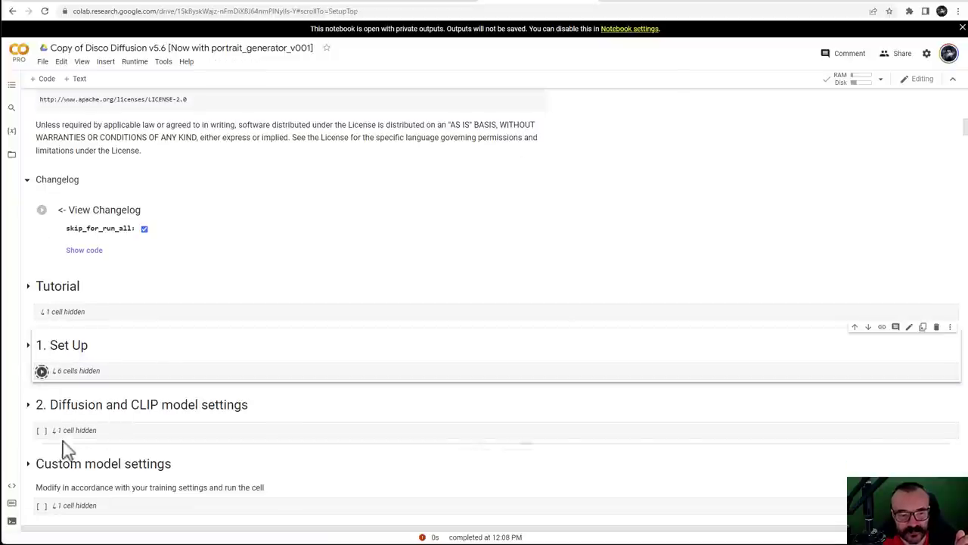
{"action": "scroll", "coordinate": [112, 328], "scroll_direction": "down", "scroll_amount": 2}
{"action": "left_click", "coordinate": [42, 278]}
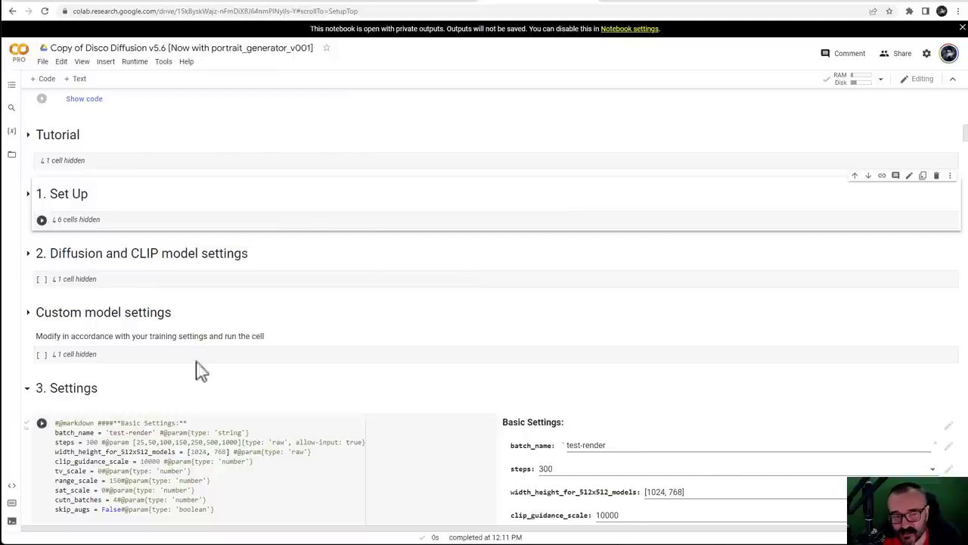
{"action": "left_click", "coordinate": [42, 279]}
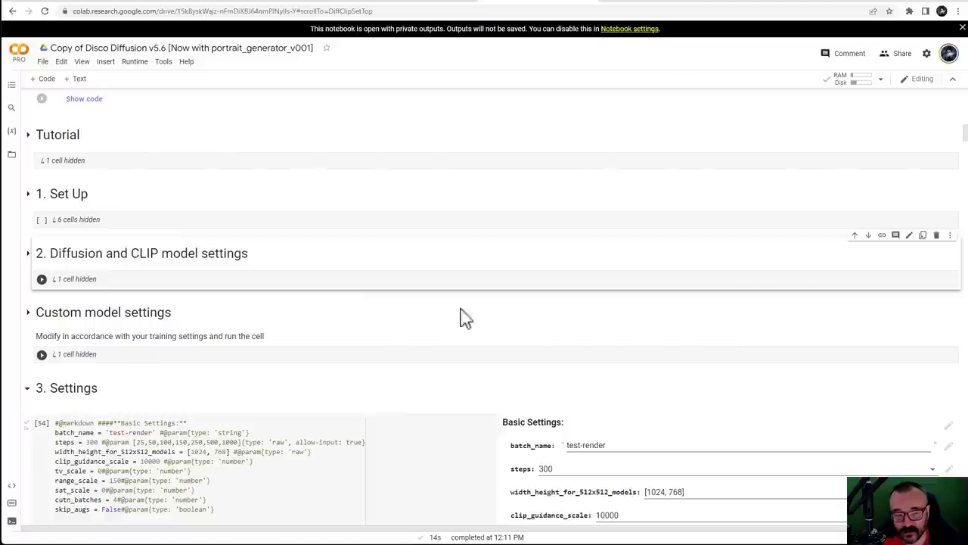
{"action": "left_click", "coordinate": [158, 338]}
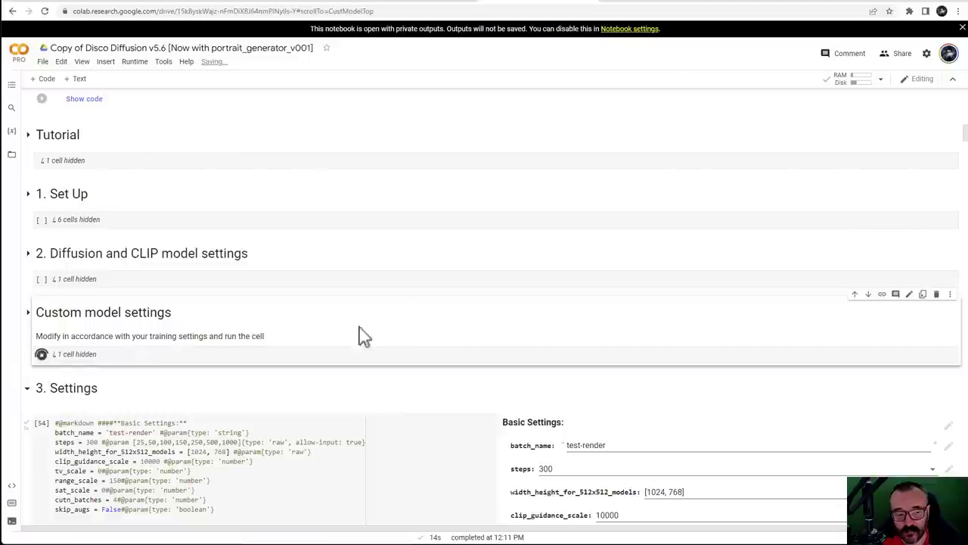
{"action": "left_click", "coordinate": [28, 389]}
{"action": "left_click", "coordinate": [43, 414]}
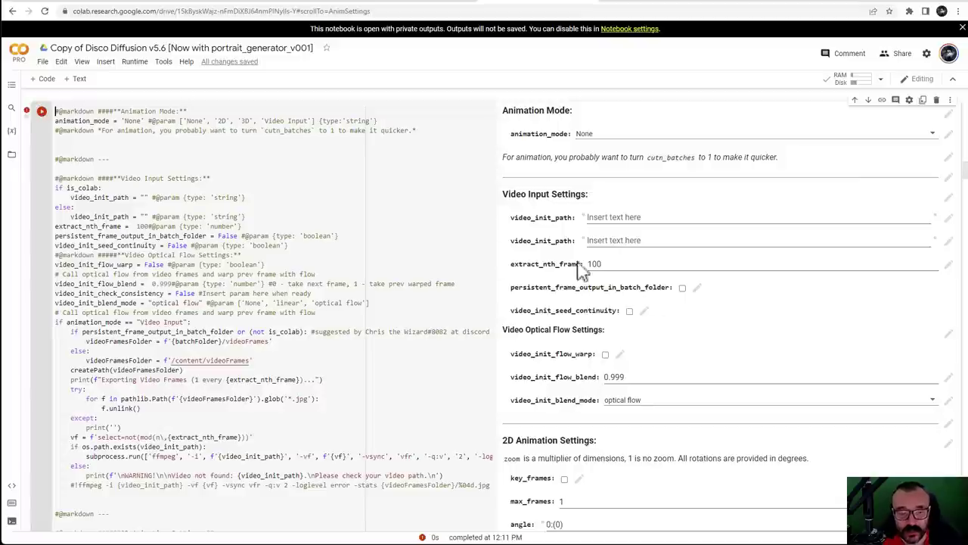
Enable key_frames in the 2D Animation Settings and rerun the Animation Settings cell
{"action": "scroll", "coordinate": [190, 151], "scroll_direction": "up", "scroll_amount": 1}
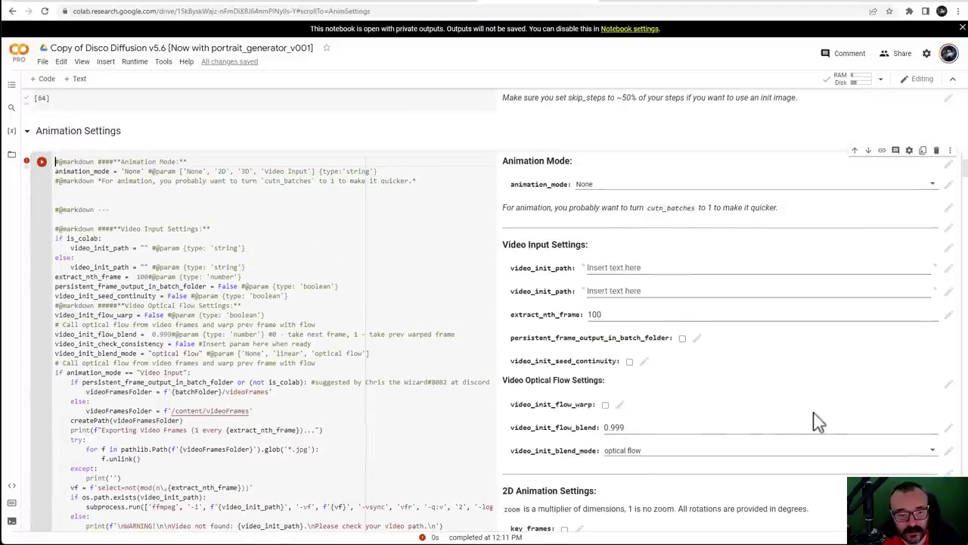
{"action": "scroll", "coordinate": [681, 393], "scroll_direction": "down", "scroll_amount": 3}
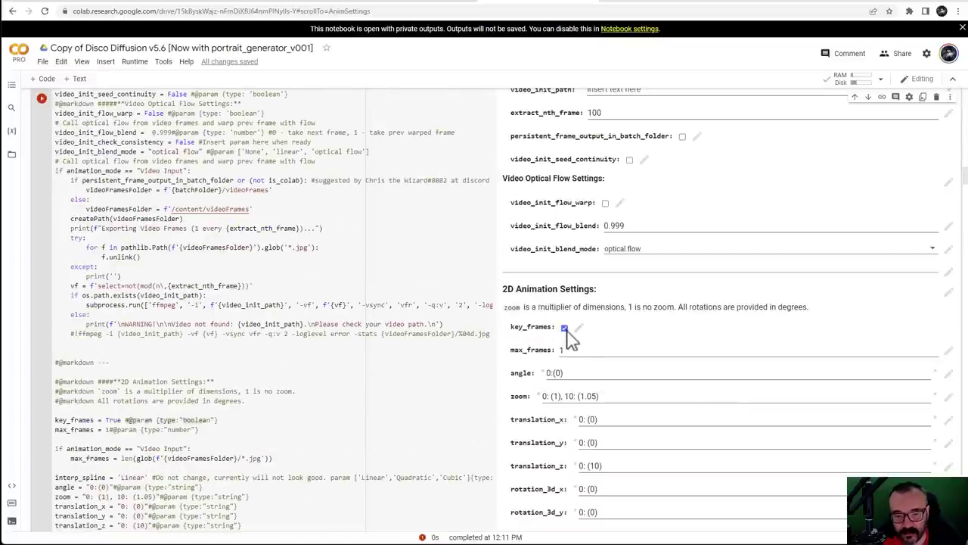
{"action": "scroll", "coordinate": [270, 305], "scroll_direction": "up", "scroll_amount": 7}
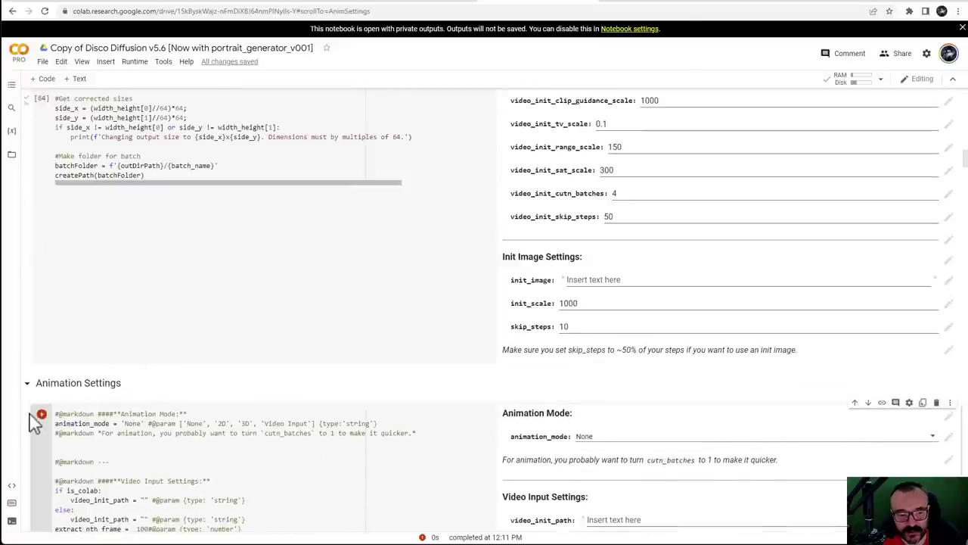
{"action": "left_click", "coordinate": [42, 416]}
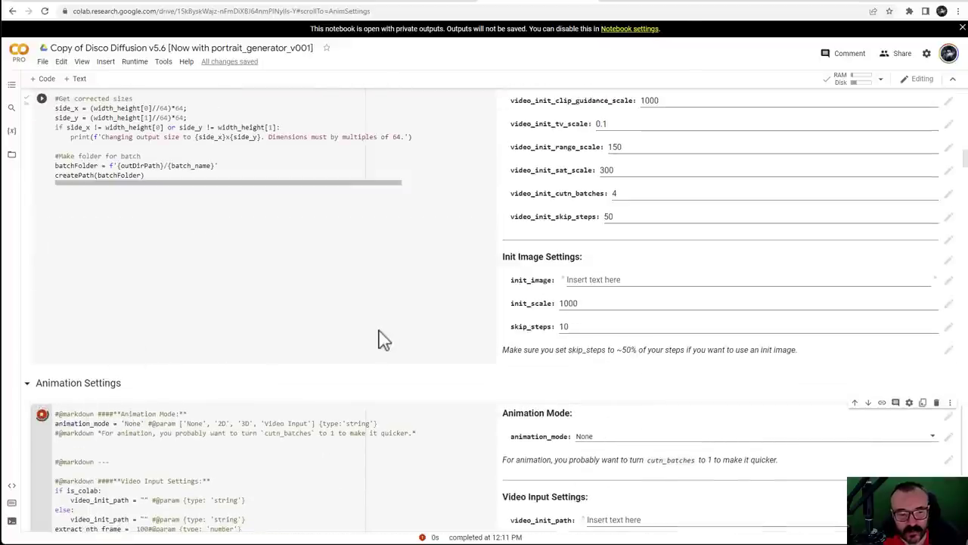
Collapse the 3. Settings and 4. Diffuse! sections and run the hidden cells of each in order
{"action": "scroll", "coordinate": [93, 277], "scroll_direction": "up", "scroll_amount": 10}
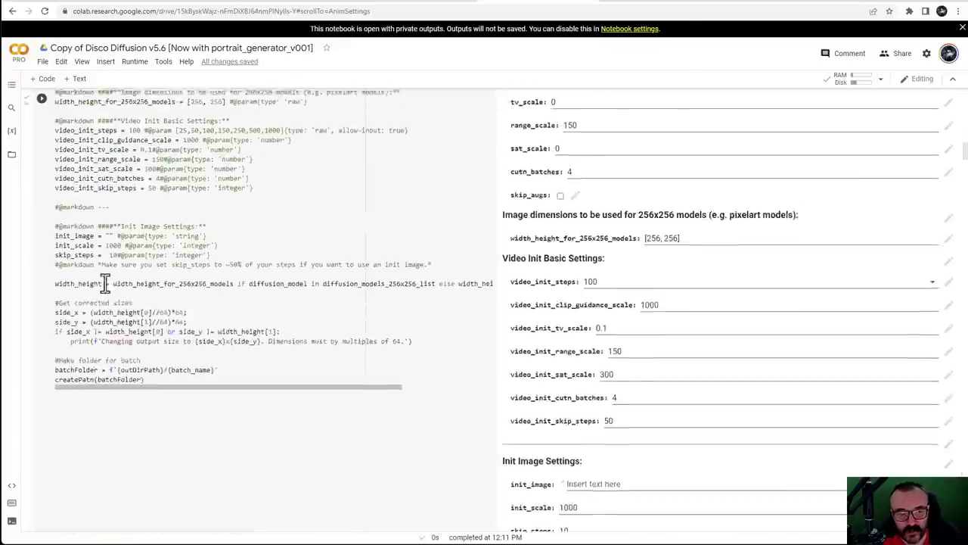
{"action": "left_click", "coordinate": [28, 303]}
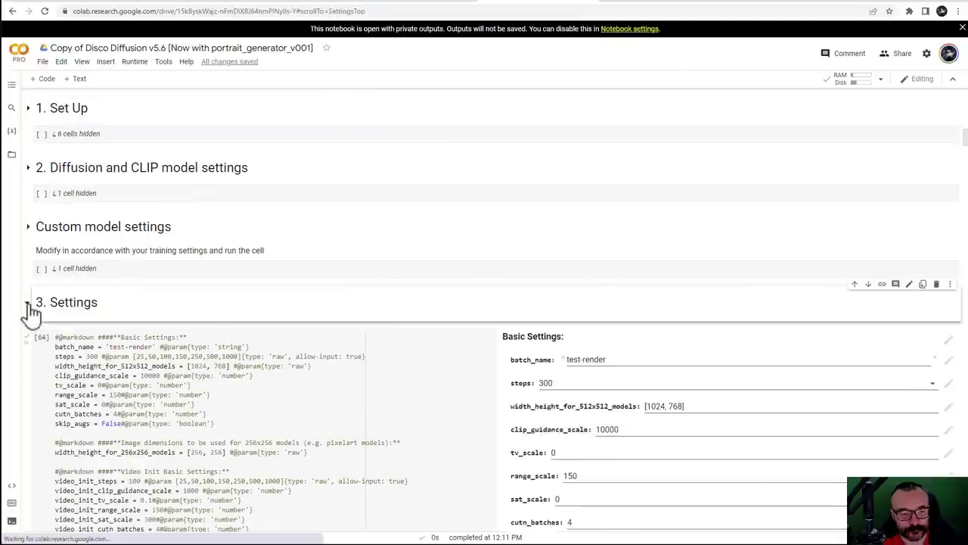
{"action": "left_click", "coordinate": [41, 328]}
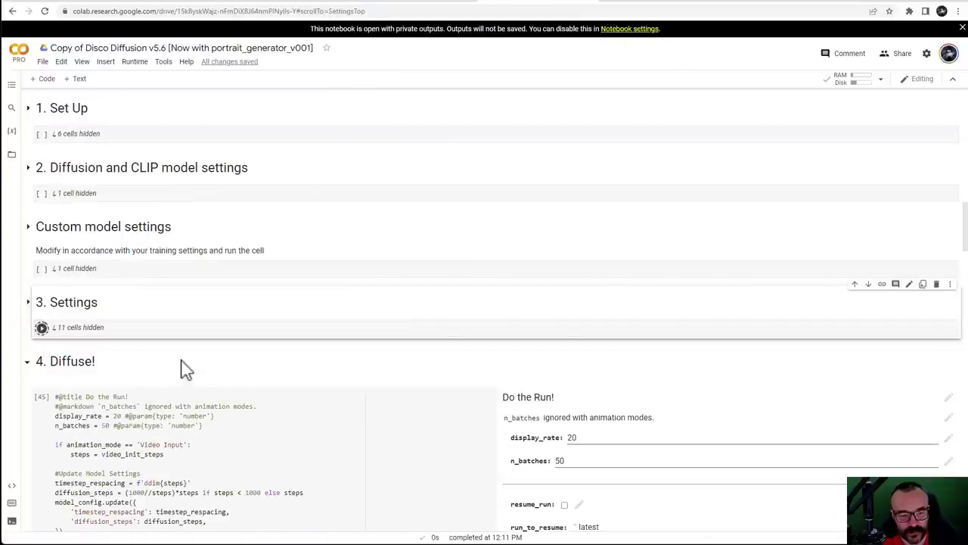
{"action": "left_click", "coordinate": [28, 363]}
{"action": "left_click", "coordinate": [39, 389]}
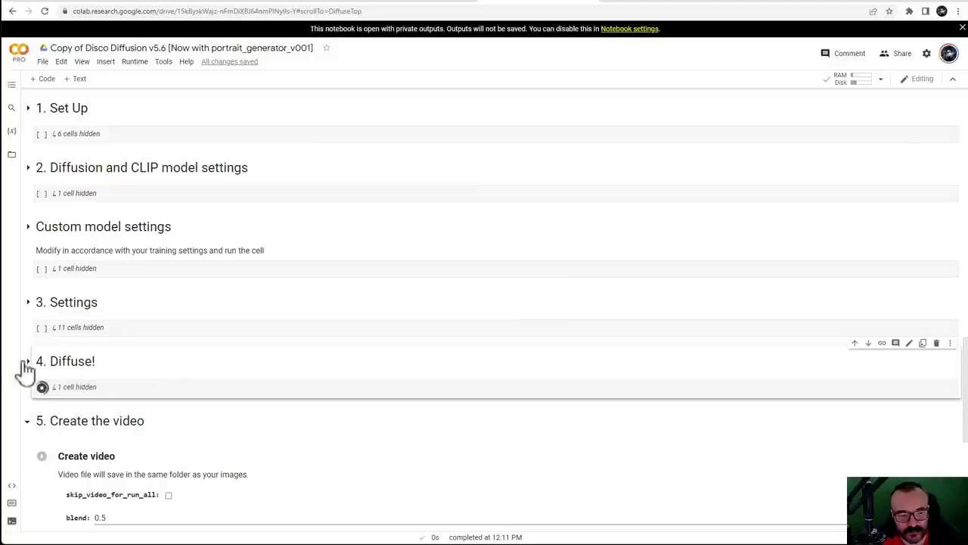
Expand the 4. Diffuse! section and check the running render's output below its code
{"action": "left_click", "coordinate": [27, 362]}
{"action": "scroll", "coordinate": [553, 346], "scroll_direction": "down", "scroll_amount": 20}
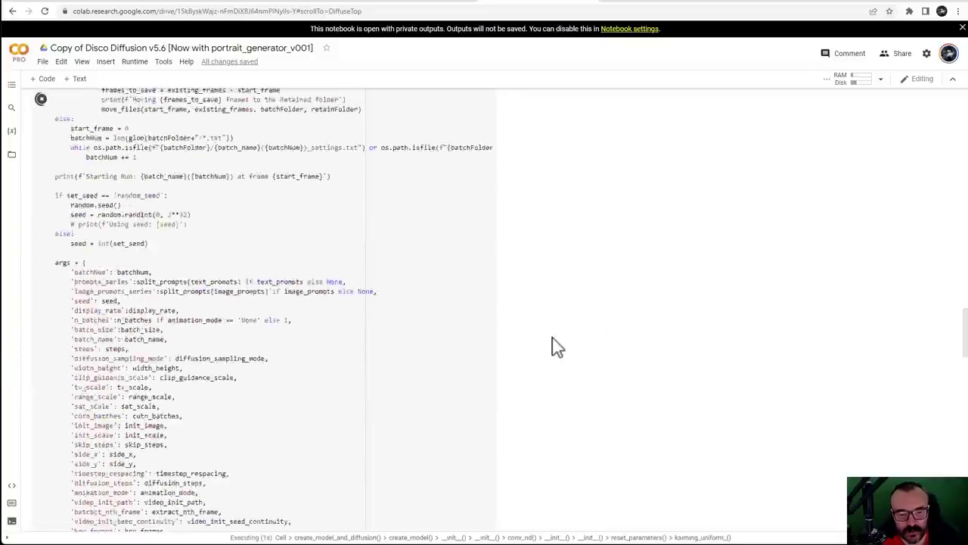
{"action": "scroll", "coordinate": [553, 346], "scroll_direction": "down", "scroll_amount": 9}
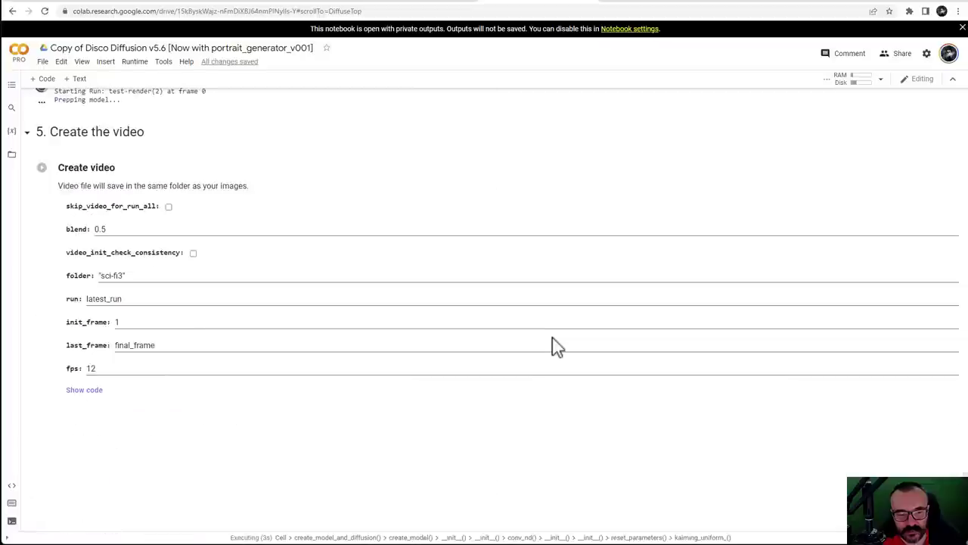
{"action": "scroll", "coordinate": [512, 325], "scroll_direction": "up", "scroll_amount": 4}
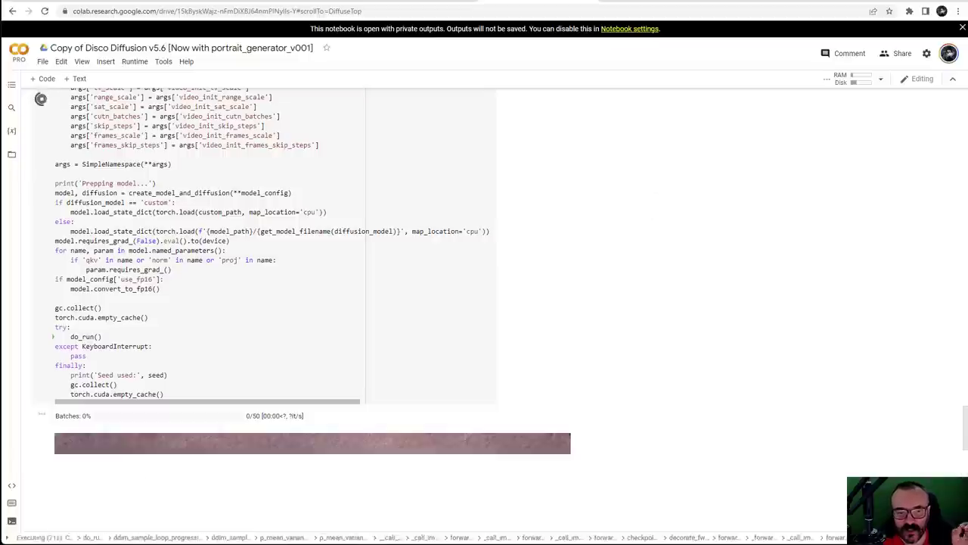
Switch to the Midjourney web app and open its Home page
{"action": "left_click", "coordinate": [767, 3]}
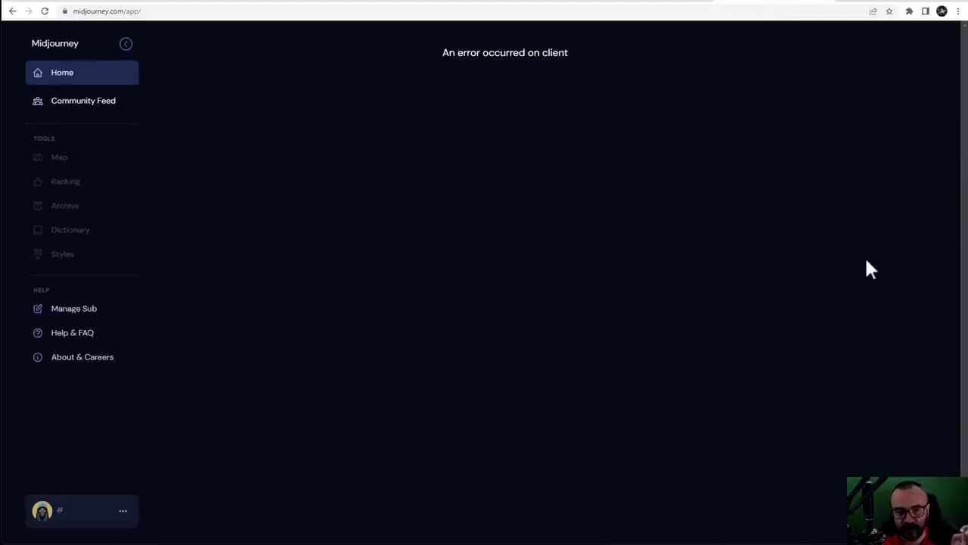
{"action": "left_click", "coordinate": [63, 76]}
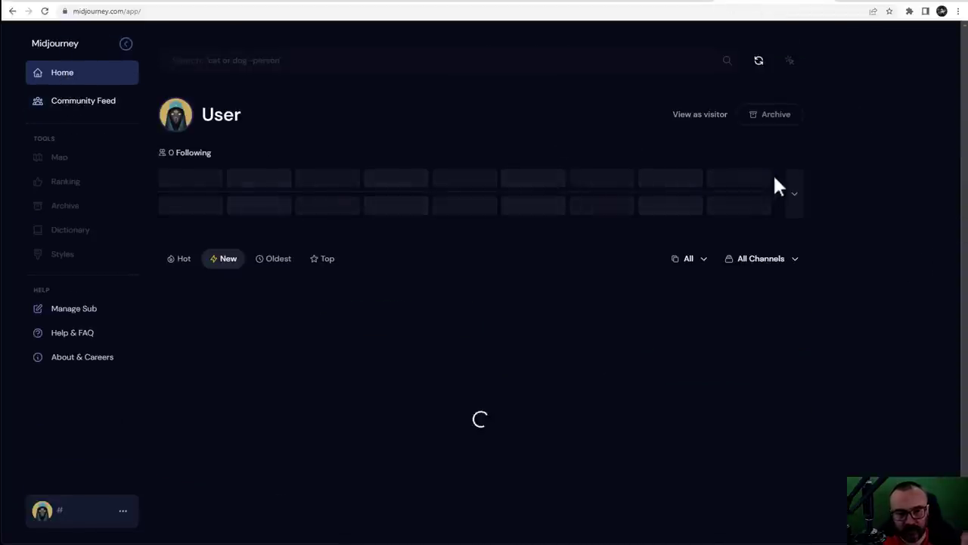
Reload the Midjourney web app and sign in with Discord
{"action": "left_click", "coordinate": [45, 11]}
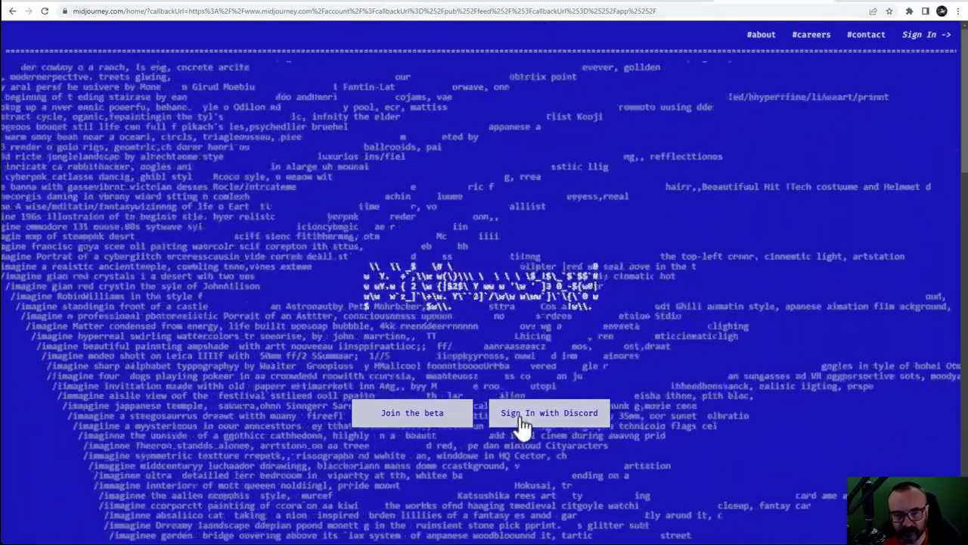
{"action": "left_click", "coordinate": [522, 418]}
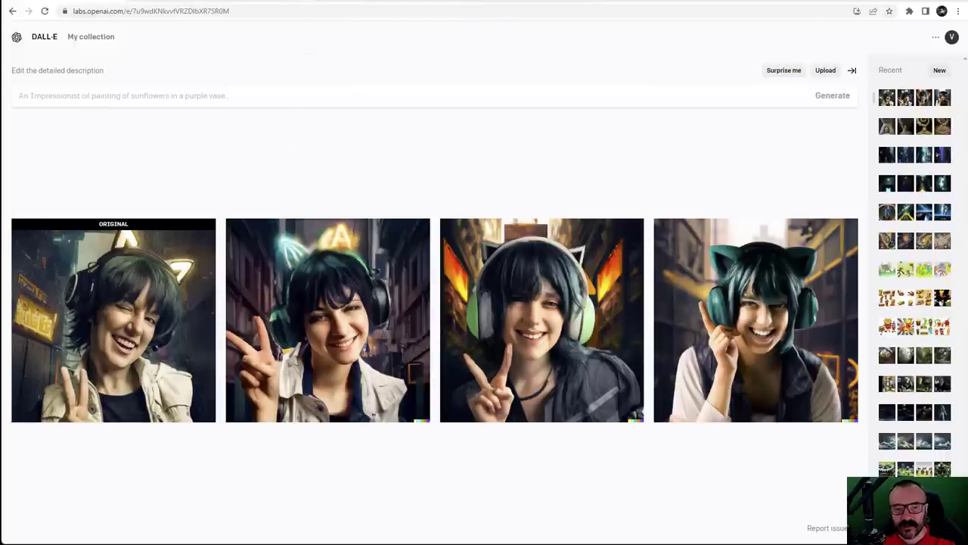
Switch to the Disco Diffusion notebook in Colab and check the running render's preview image and progress
{"action": "left_click", "coordinate": [397, 3]}
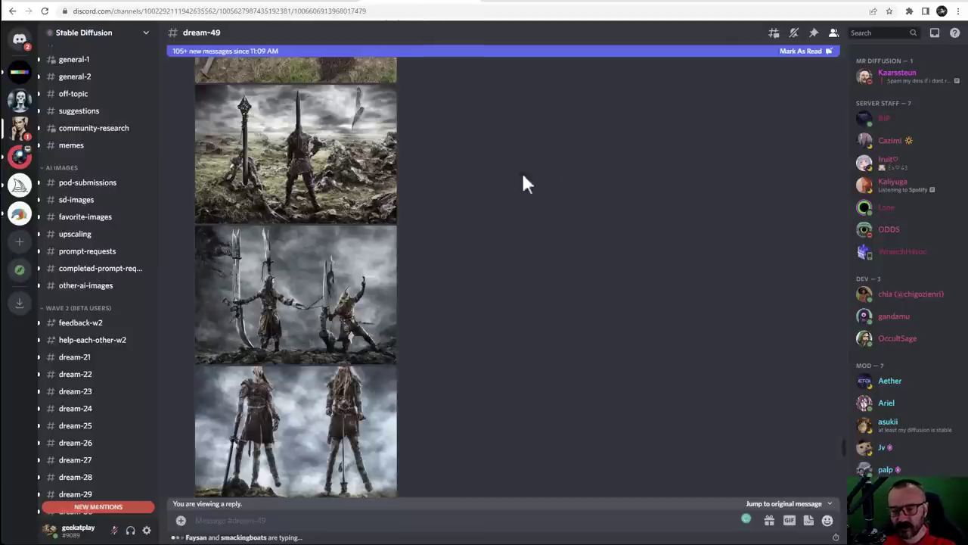
{"action": "left_click", "coordinate": [540, 3]}
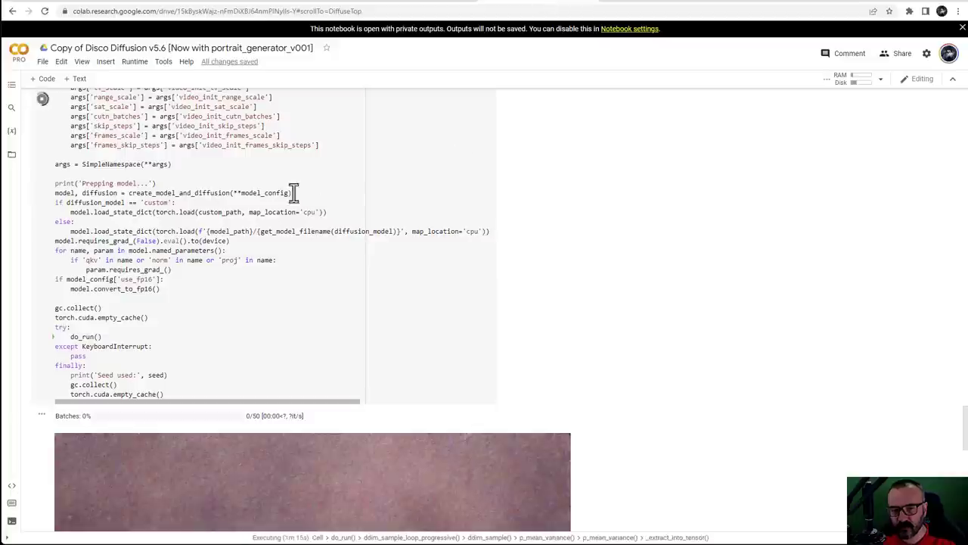
{"action": "scroll", "coordinate": [704, 280], "scroll_direction": "down", "scroll_amount": 5}
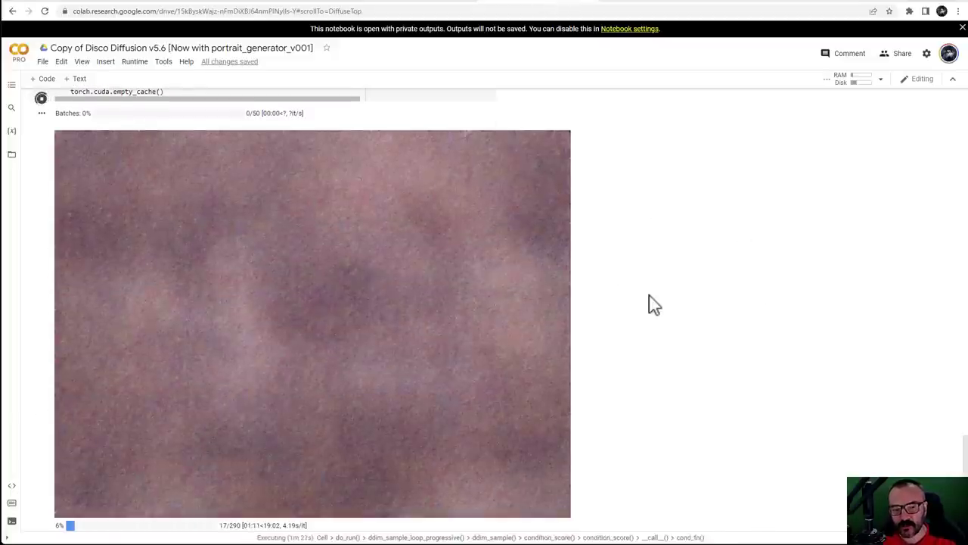
{"action": "scroll", "coordinate": [651, 304], "scroll_direction": "down", "scroll_amount": 3}
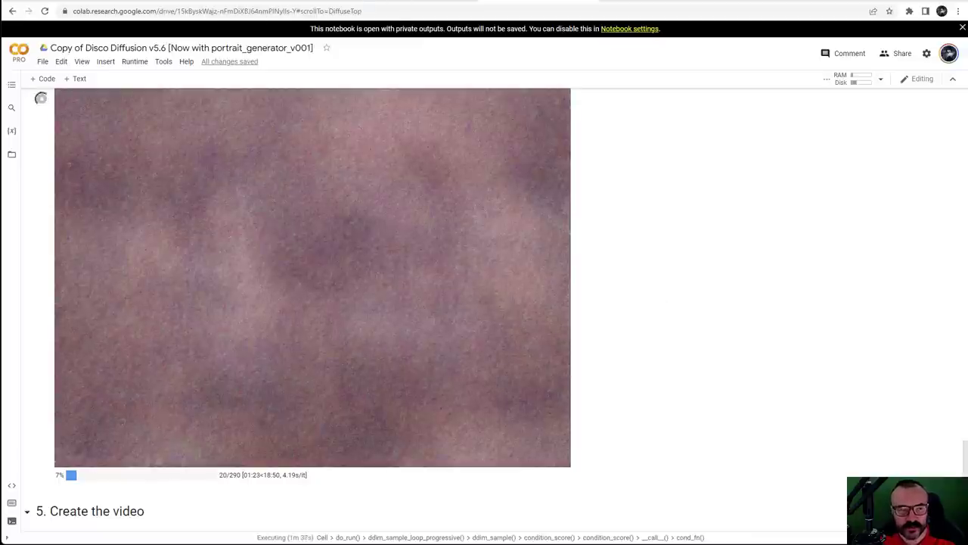
Revisit the DALL·E results, the Midjourney Home page and the Stable Diffusion dream-49 channel to compare their interfaces
{"action": "key", "text": "ctrl+Tab"}
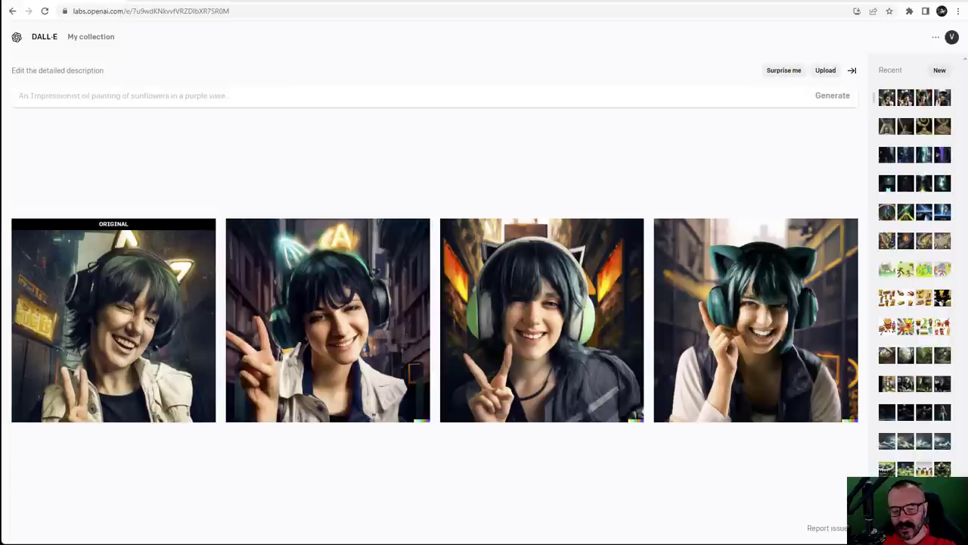
{"action": "key", "text": "ctrl+Tab"}
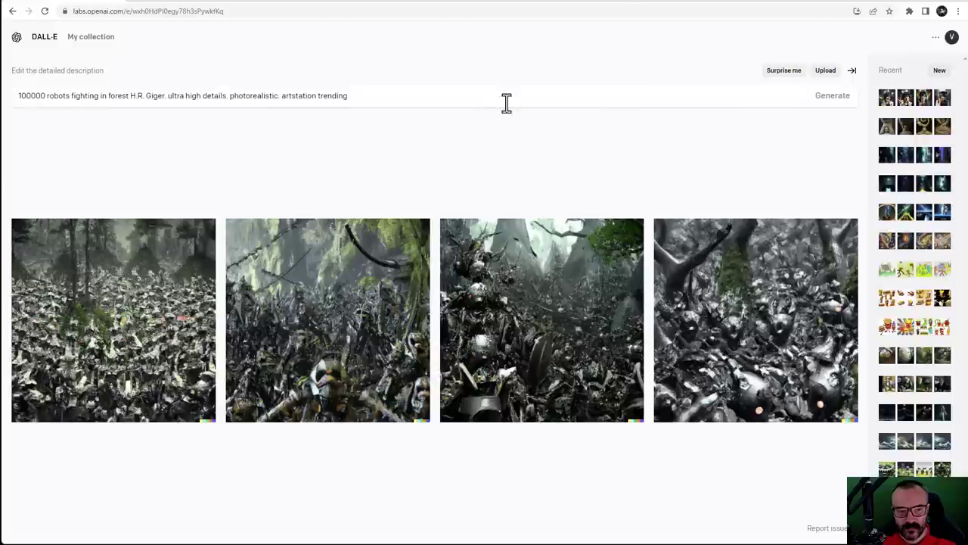
{"action": "left_click", "coordinate": [739, 3]}
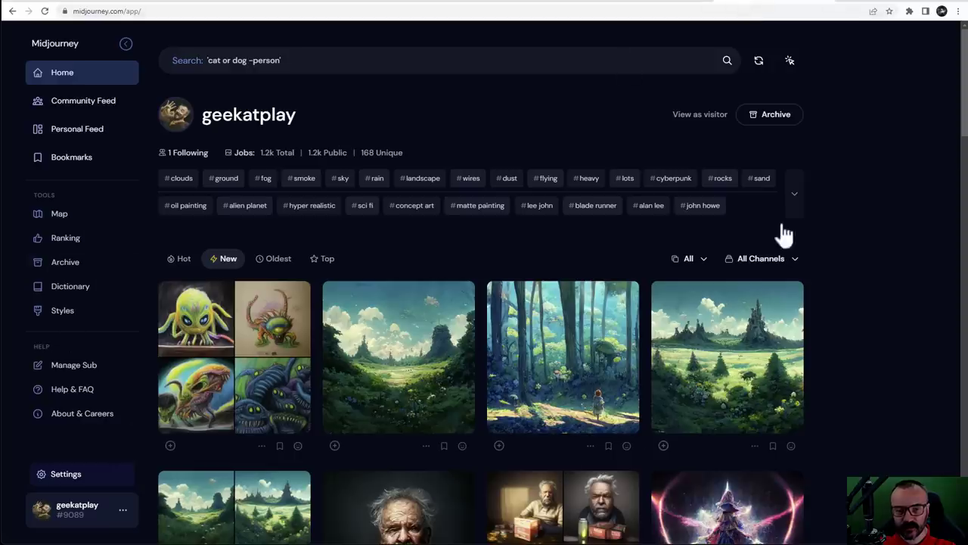
{"action": "left_click", "coordinate": [420, 4]}
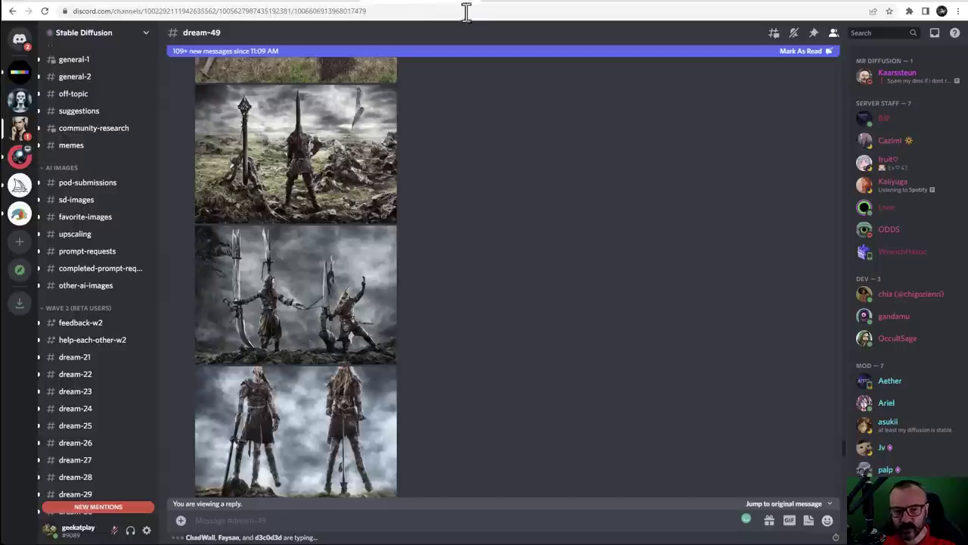
Return to the Disco Diffusion notebook and examine the updated preview and the render's progress bar
{"action": "left_click", "coordinate": [542, 4]}
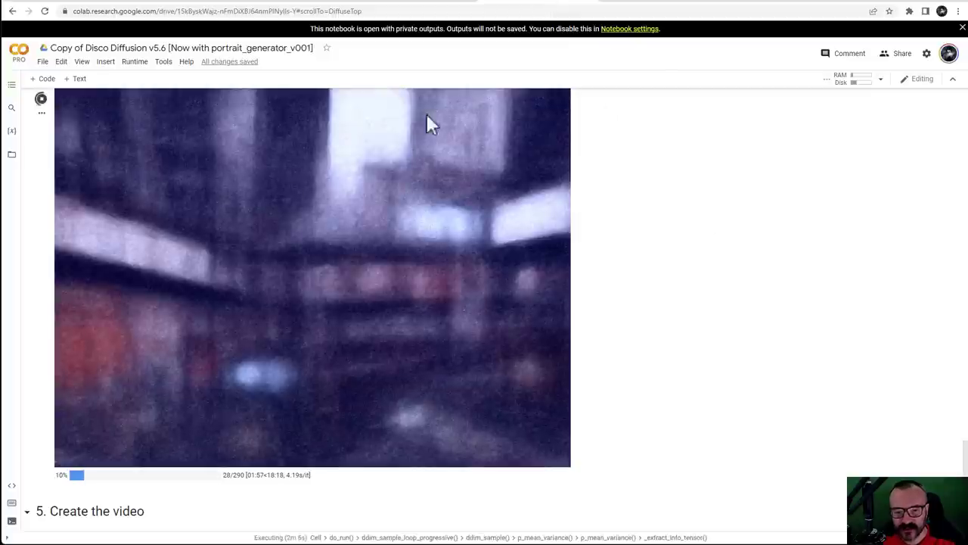
{"action": "scroll", "coordinate": [628, 255], "scroll_direction": "up", "scroll_amount": 1}
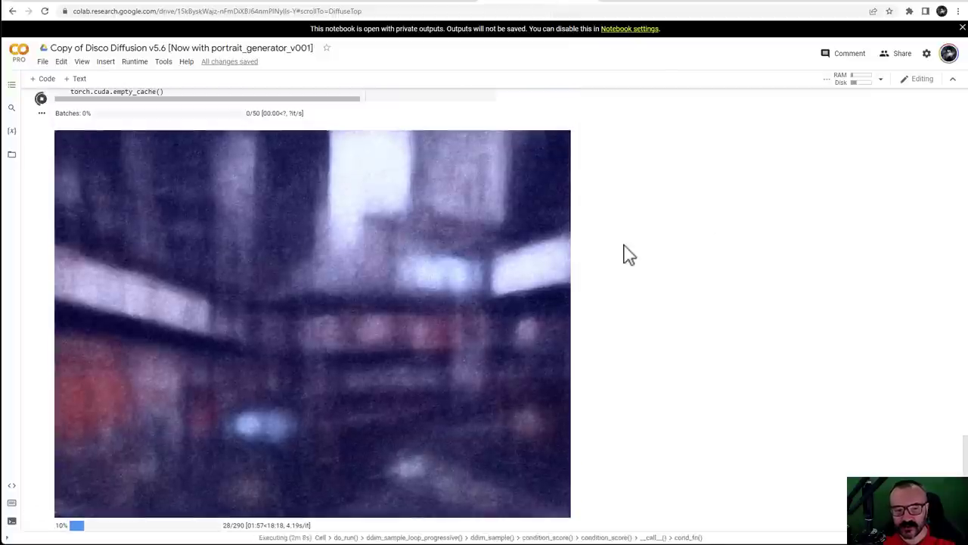
{"action": "scroll", "coordinate": [620, 253], "scroll_direction": "down", "scroll_amount": 1}
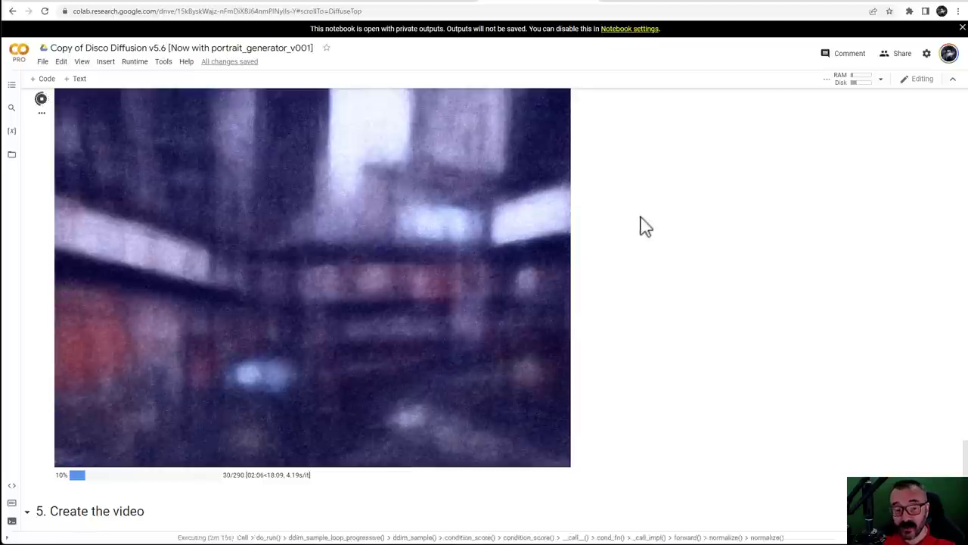
{"action": "scroll", "coordinate": [644, 224], "scroll_direction": "up", "scroll_amount": 1}
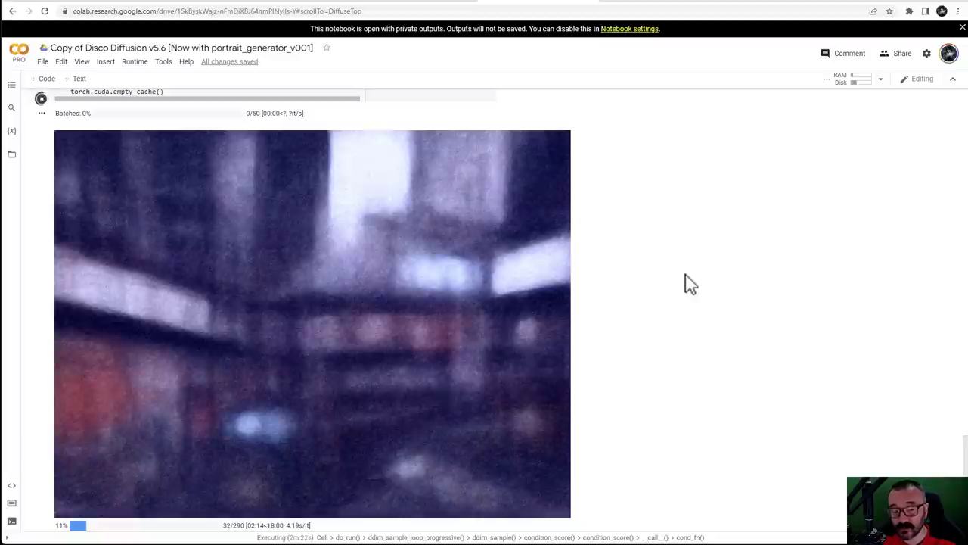
Switch to the DALL·E robots-in-forest results, view the first image enlarged, and return to the results
{"action": "left_click", "coordinate": [39, 5]}
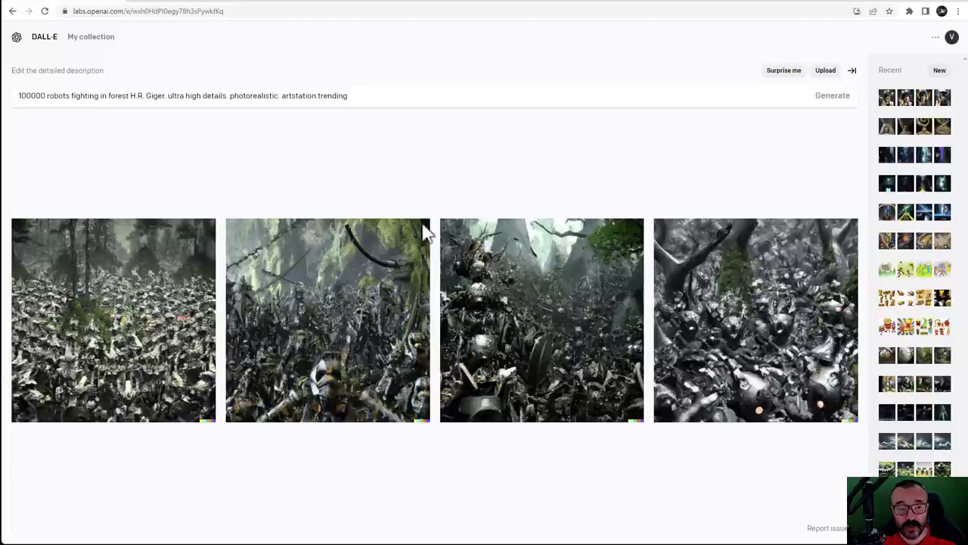
{"action": "left_click", "coordinate": [98, 323]}
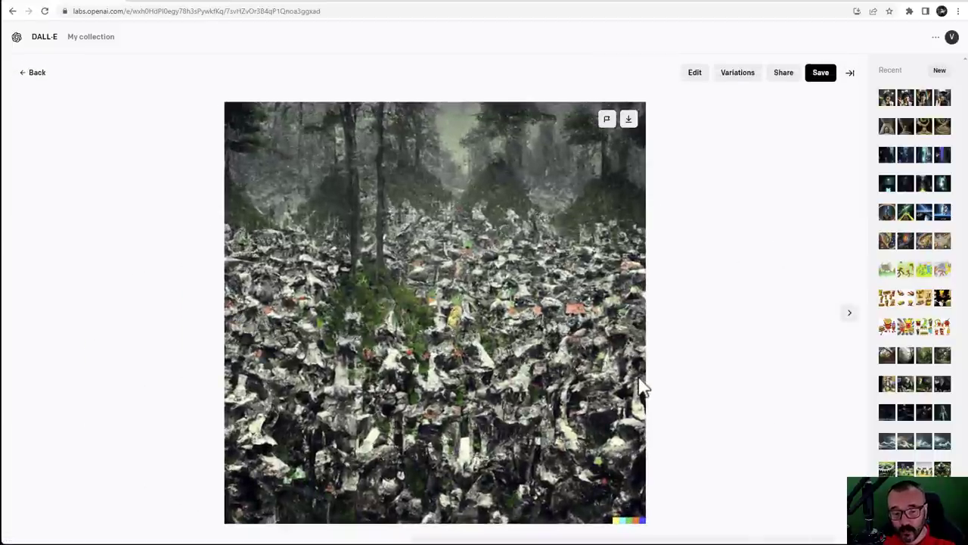
{"action": "left_click", "coordinate": [29, 72]}
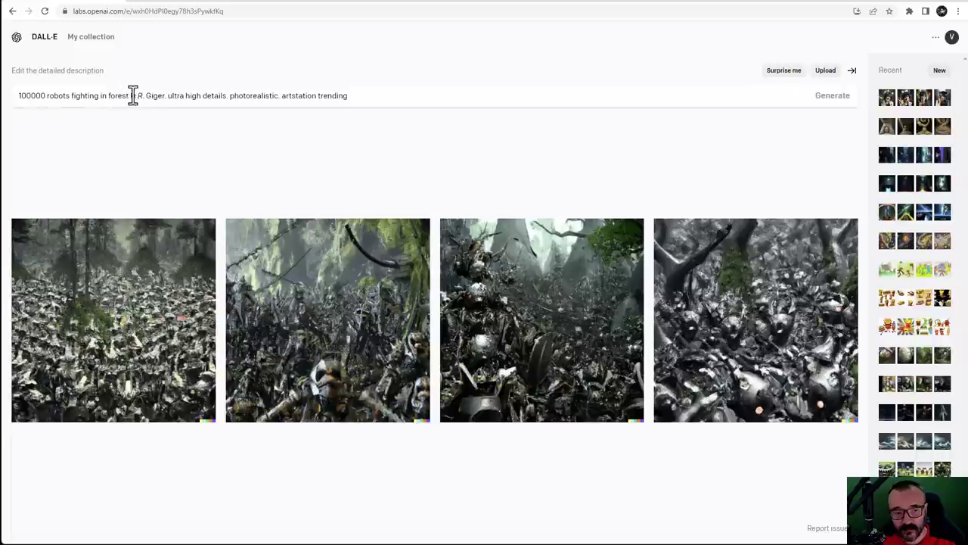
Highlight "H.R. Giger", "photorealistic, artstation trending" and "artstation trending" in the DALL·E prompt one after another, leaving the text unedited
{"action": "left_click_drag", "start_coordinate": [133, 96], "coordinate": [166, 98]}
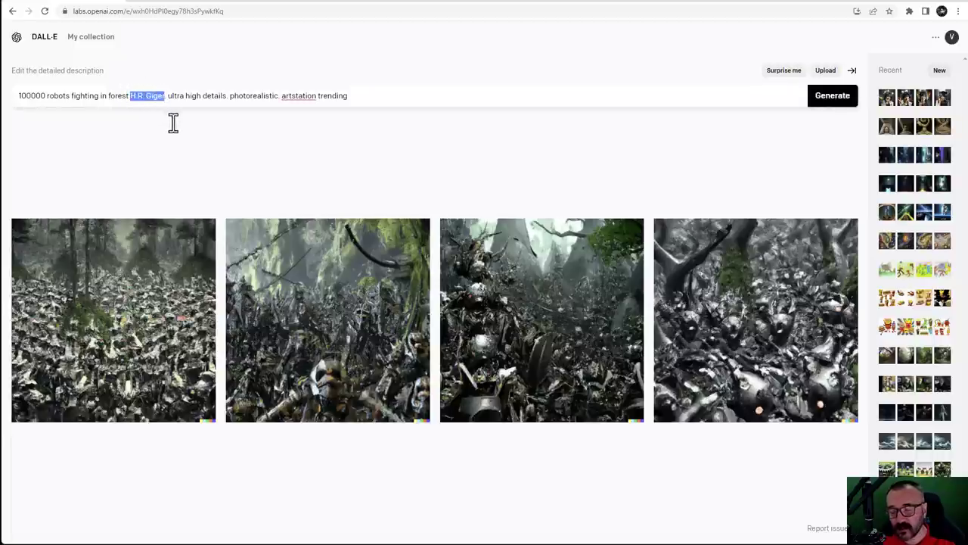
{"action": "left_click", "coordinate": [173, 123]}
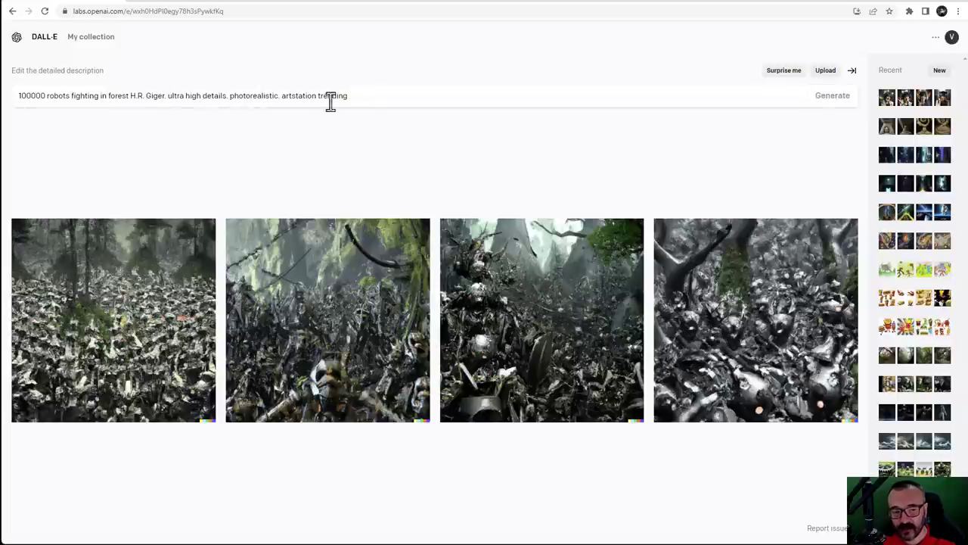
{"action": "left_click_drag", "start_coordinate": [368, 94], "coordinate": [228, 95]}
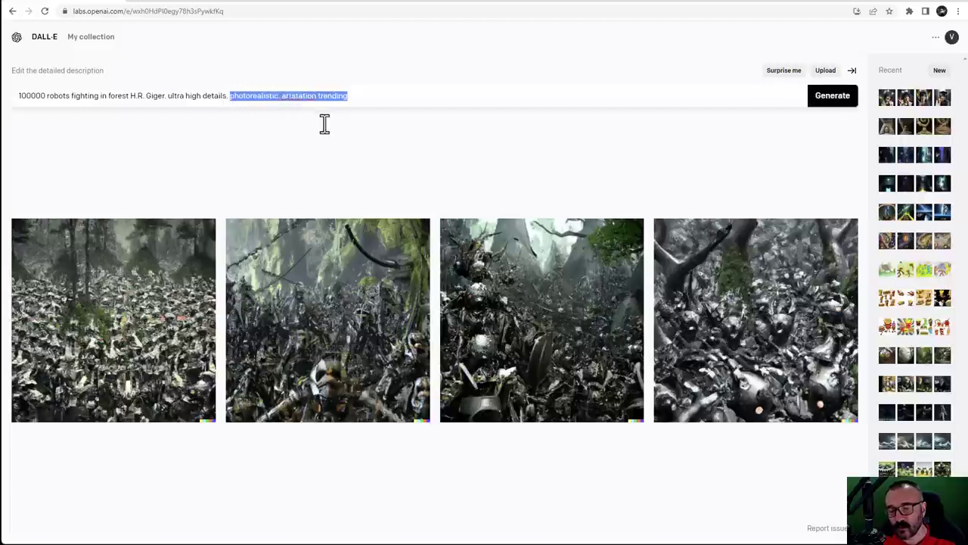
{"action": "left_click", "coordinate": [333, 123]}
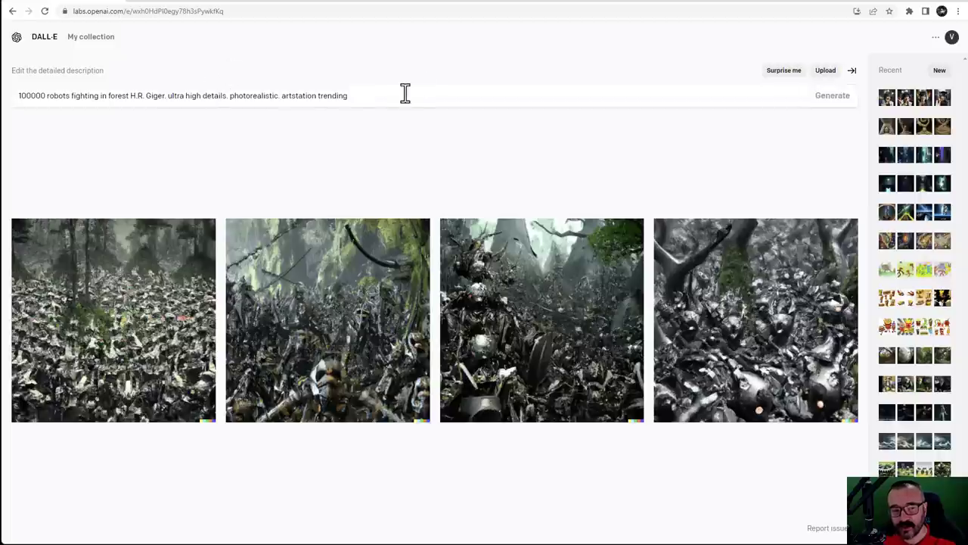
{"action": "left_click_drag", "start_coordinate": [404, 94], "coordinate": [283, 96]}
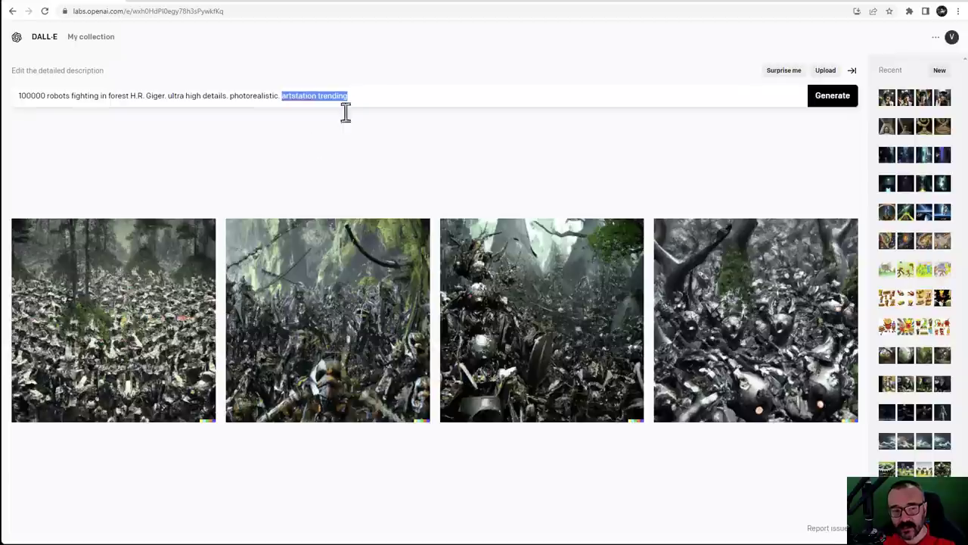
{"action": "left_click", "coordinate": [366, 89]}
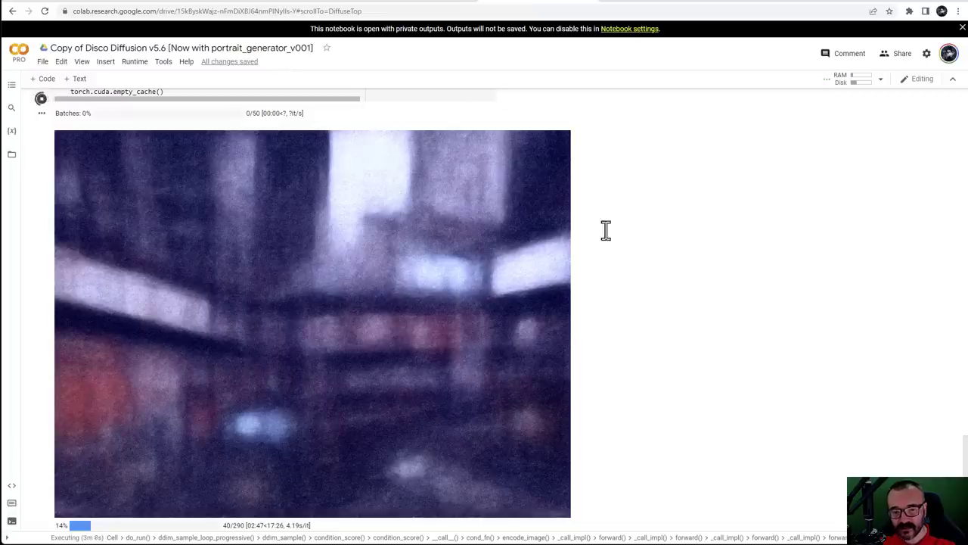
Check how the Disco Diffusion render is developing in the Colab notebook output
{"action": "scroll", "coordinate": [596, 314], "scroll_direction": "down", "scroll_amount": 1}
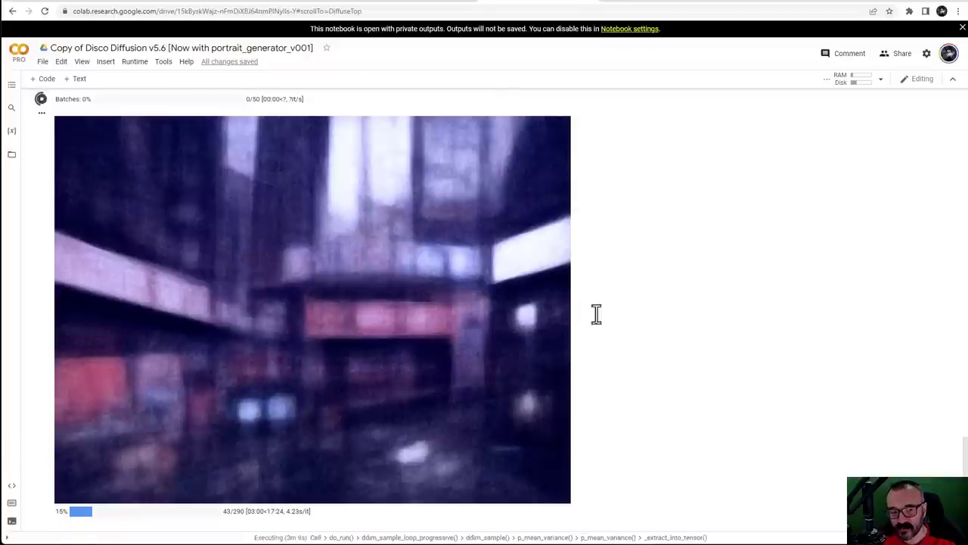
{"action": "scroll", "coordinate": [596, 314], "scroll_direction": "down", "scroll_amount": 1}
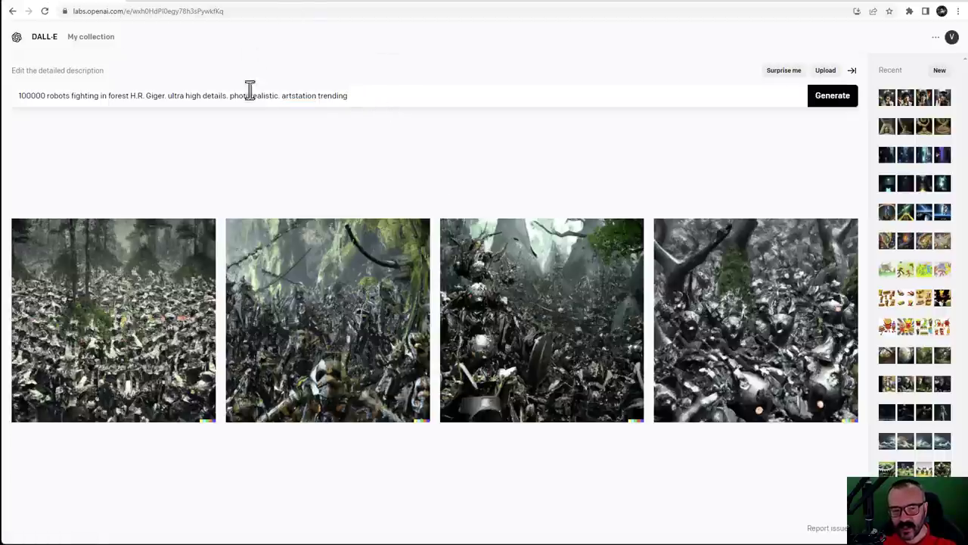
In DALL·E, highlight "artstation trending" in the prompt, then view the fourth and third robot images enlarged
{"action": "left_click_drag", "start_coordinate": [361, 100], "coordinate": [278, 96]}
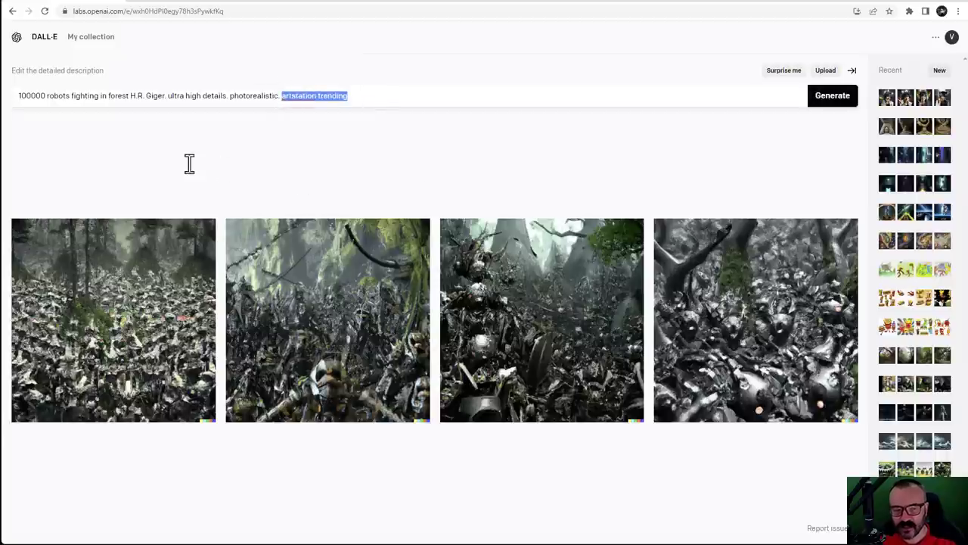
{"action": "left_click", "coordinate": [756, 317]}
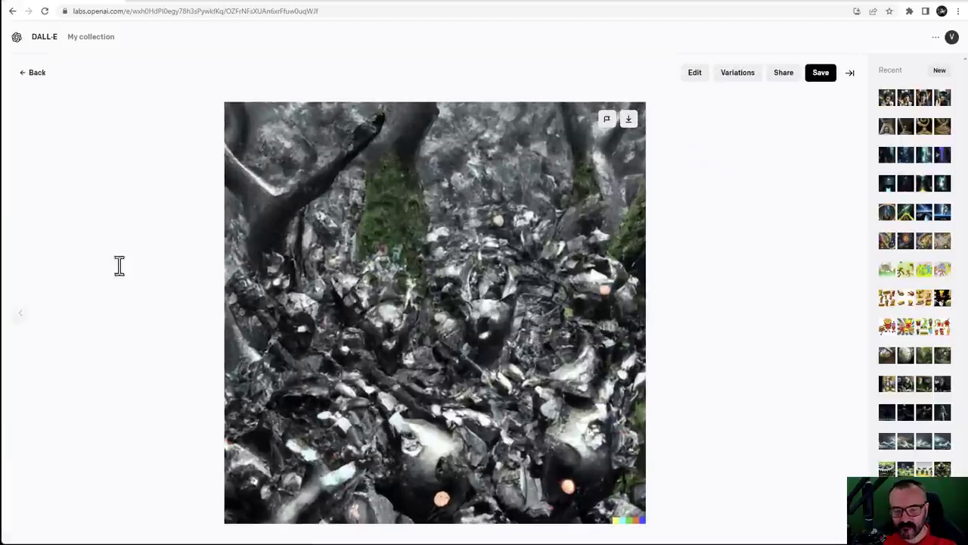
{"action": "left_click", "coordinate": [30, 72]}
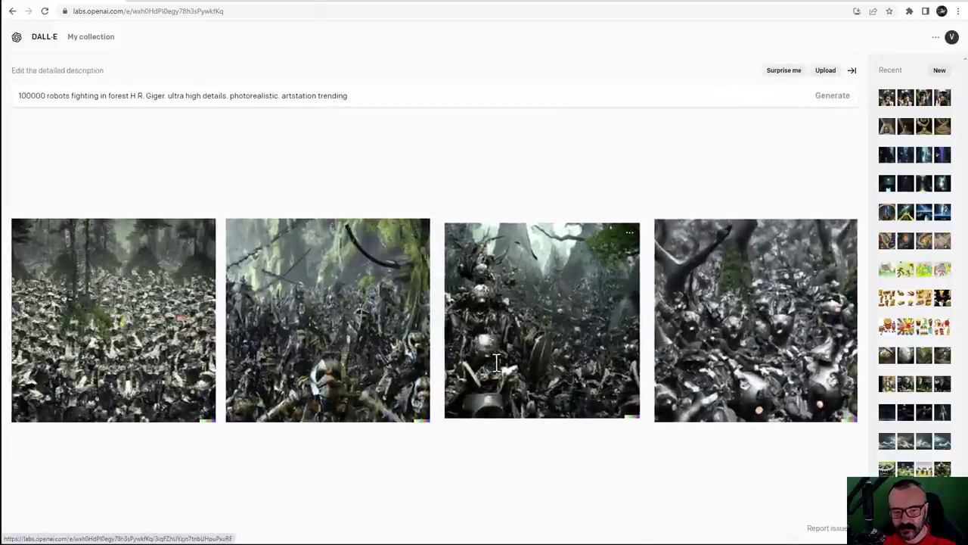
{"action": "left_click", "coordinate": [496, 363]}
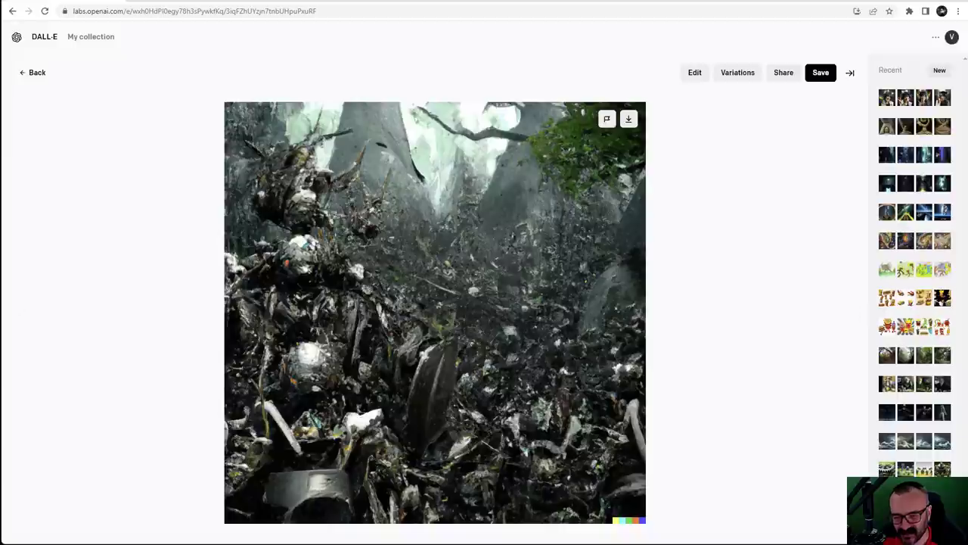
{"action": "left_click", "coordinate": [31, 72]}
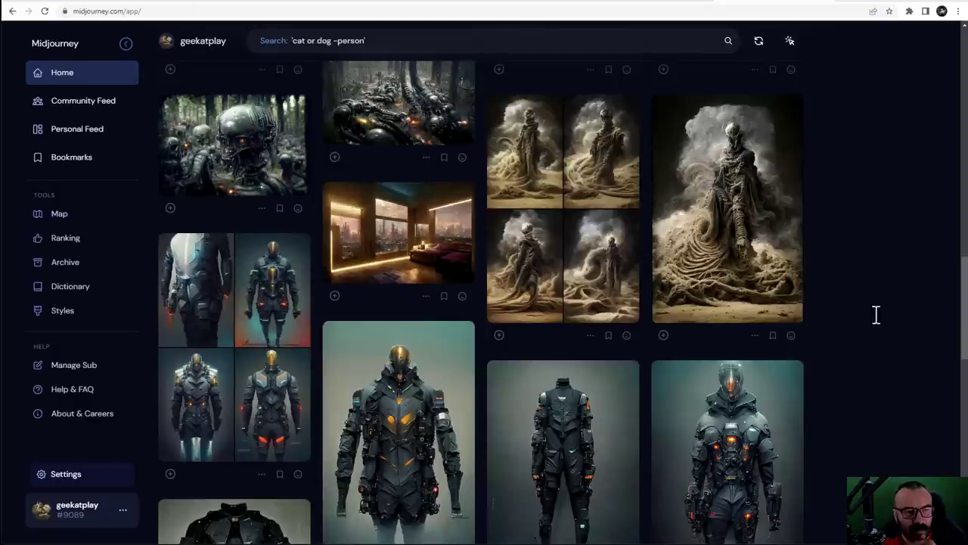
Browse the generated images on the Midjourney Home page, including the robot forest scenes and armored suits
{"action": "scroll", "coordinate": [834, 273], "scroll_direction": "up", "scroll_amount": 2}
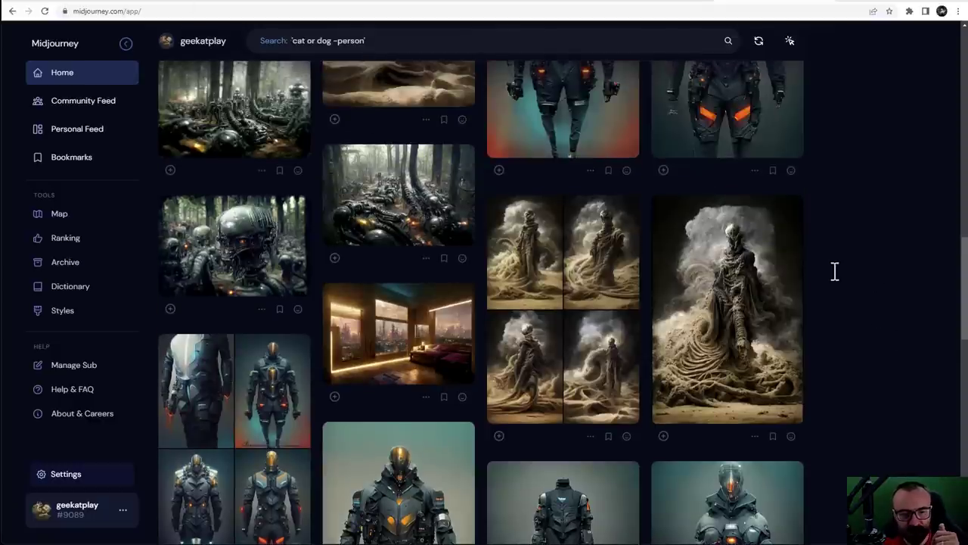
{"action": "scroll", "coordinate": [359, 242], "scroll_direction": "down", "scroll_amount": 15}
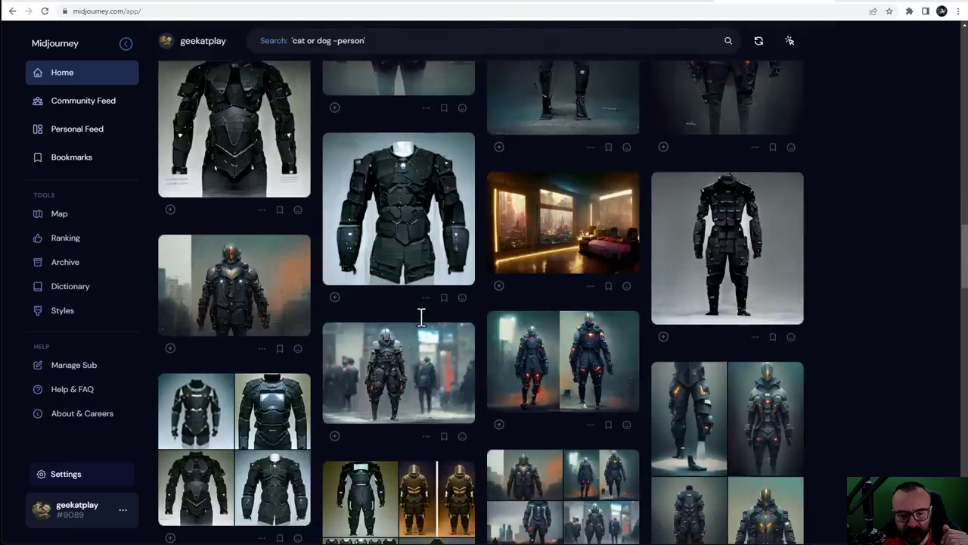
{"action": "scroll", "coordinate": [422, 318], "scroll_direction": "down", "scroll_amount": 10}
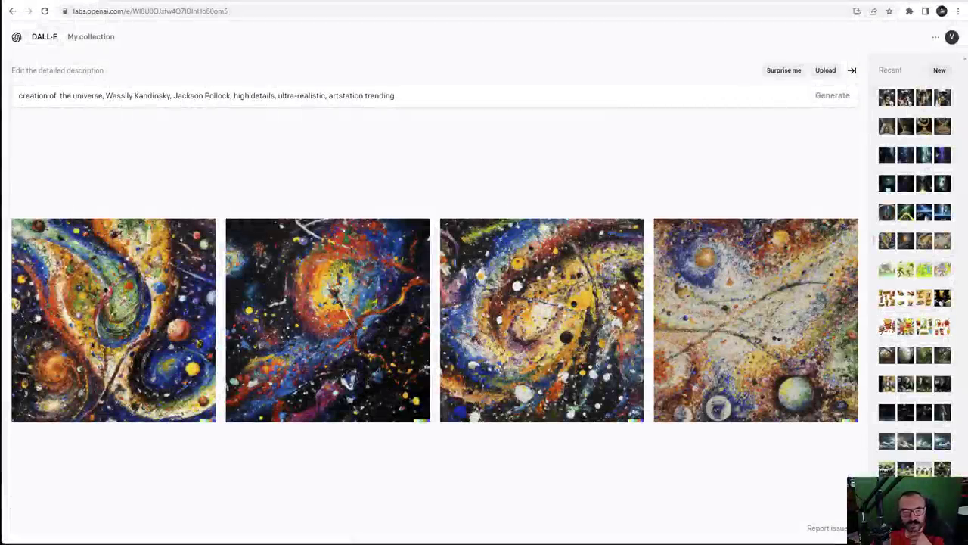
Switch to the Stable Diffusion Discord server, open the inbox mentions and read the announcements post
{"action": "left_click", "coordinate": [337, 2]}
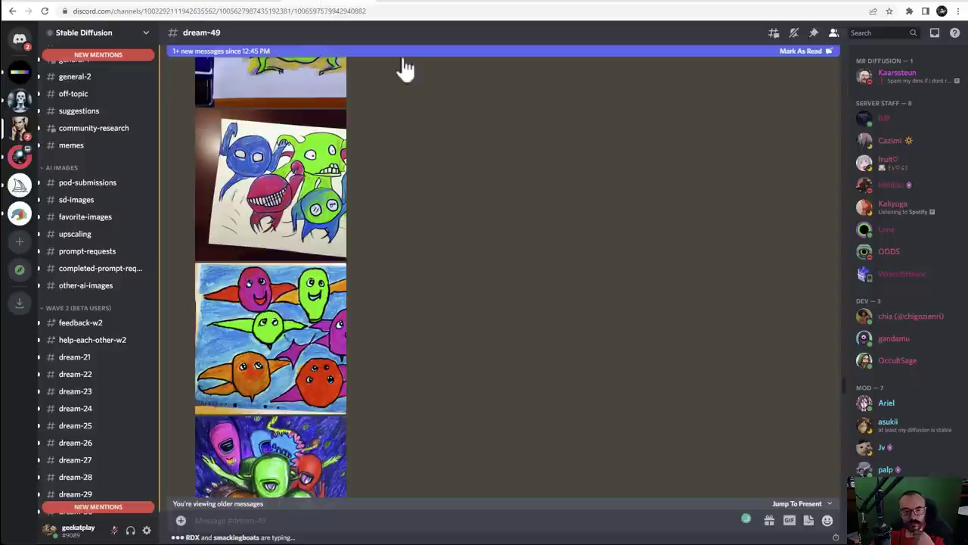
{"action": "left_click", "coordinate": [935, 33]}
{"action": "scroll", "coordinate": [817, 195], "scroll_direction": "down", "scroll_amount": 10}
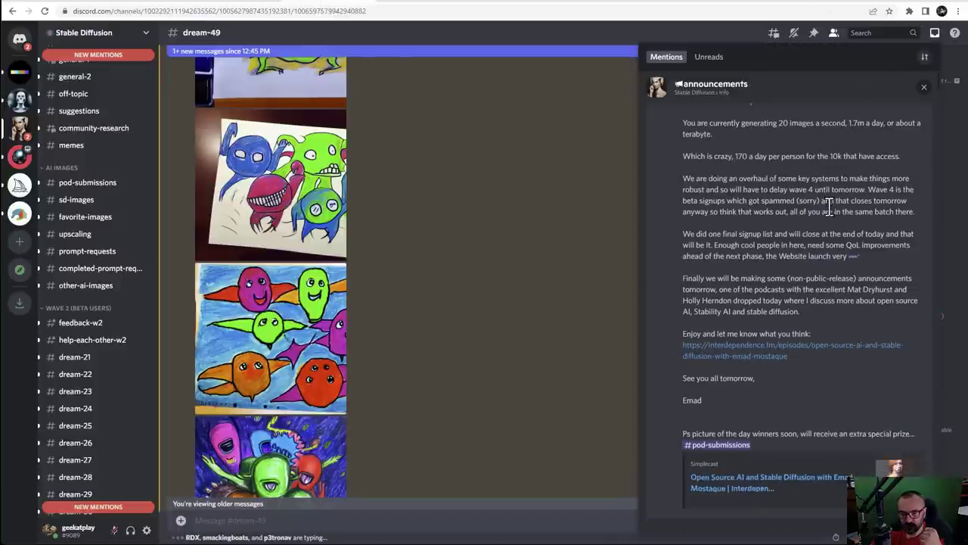
Find the "creation of the universe" Kandinsky and Pollock result among the inbox mentions and jump to its message in dream-49
{"action": "scroll", "coordinate": [833, 217], "scroll_direction": "down", "scroll_amount": 15}
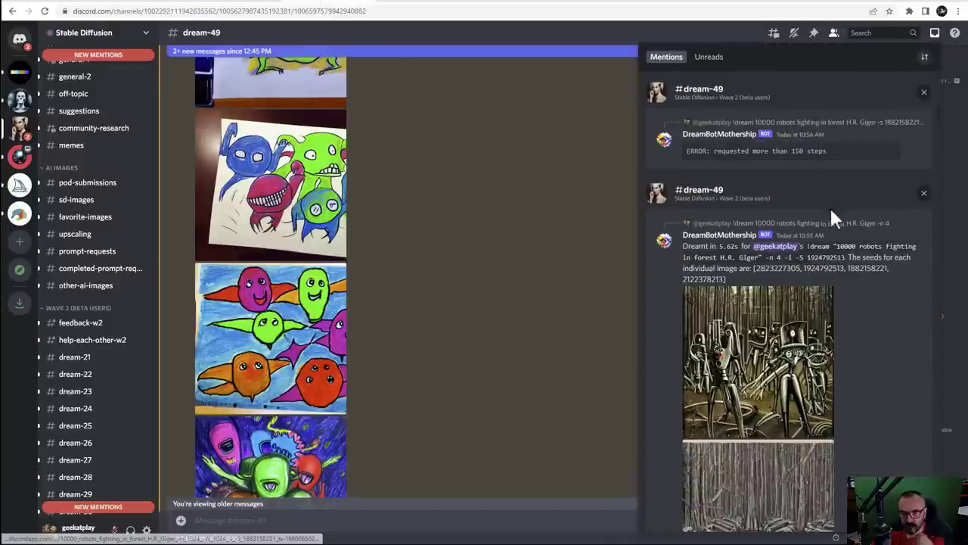
{"action": "scroll", "coordinate": [821, 330], "scroll_direction": "down", "scroll_amount": 15}
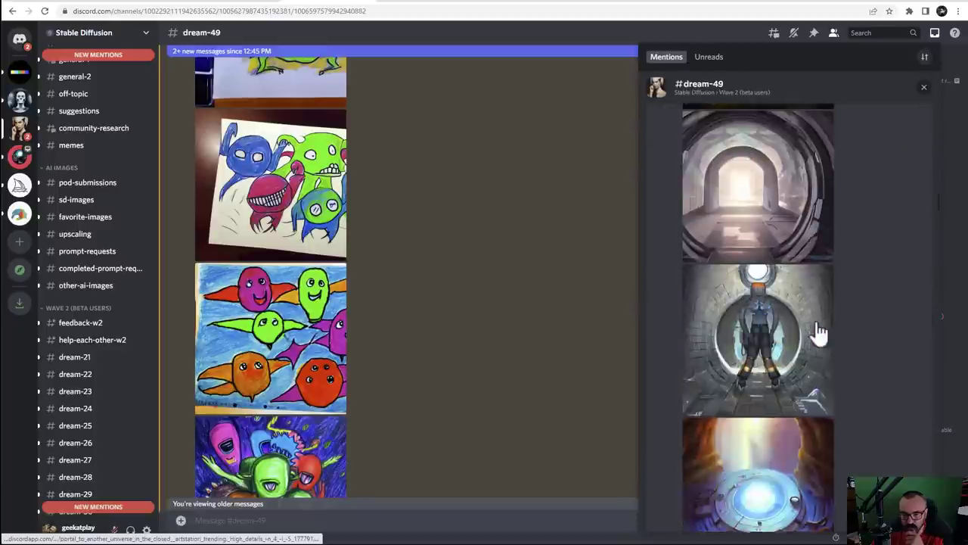
{"action": "scroll", "coordinate": [821, 333], "scroll_direction": "up", "scroll_amount": 3}
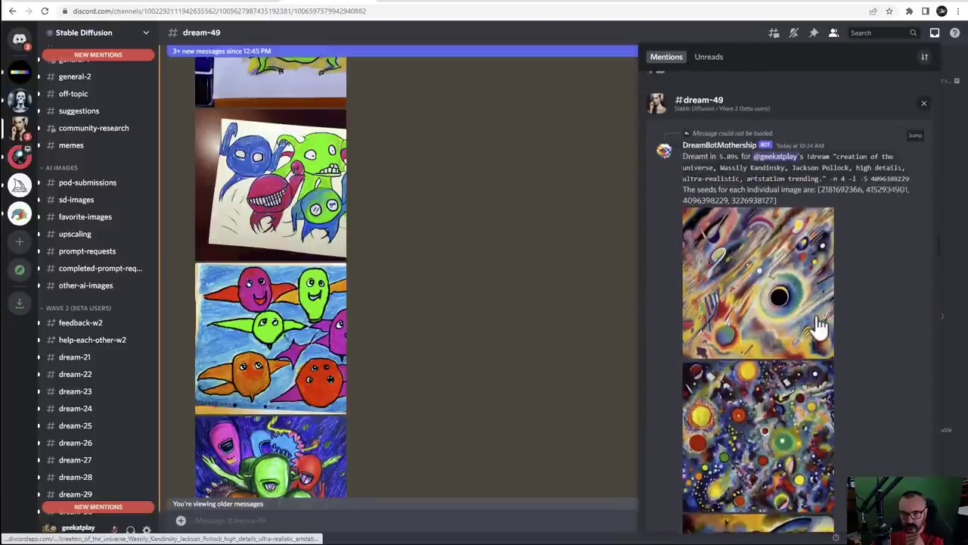
{"action": "left_click", "coordinate": [908, 240]}
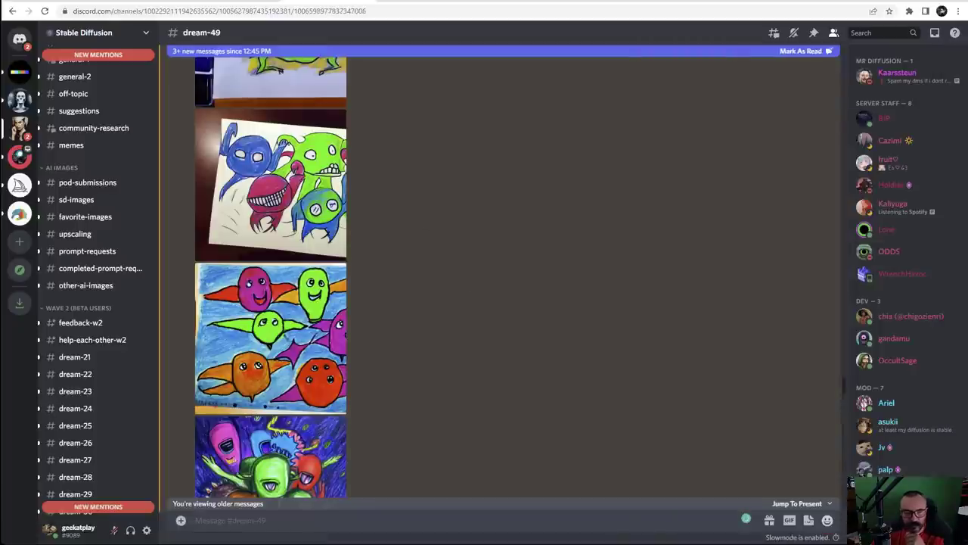
{"action": "scroll", "coordinate": [439, 174], "scroll_direction": "down", "scroll_amount": 4}
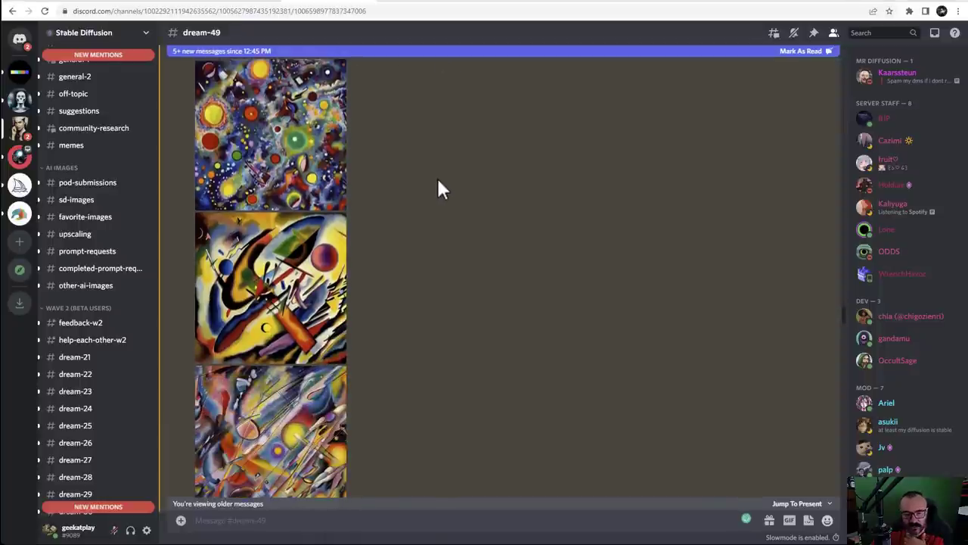
{"action": "scroll", "coordinate": [325, 140], "scroll_direction": "up", "scroll_amount": 2}
{"action": "scroll", "coordinate": [325, 140], "scroll_direction": "up", "scroll_amount": 5}
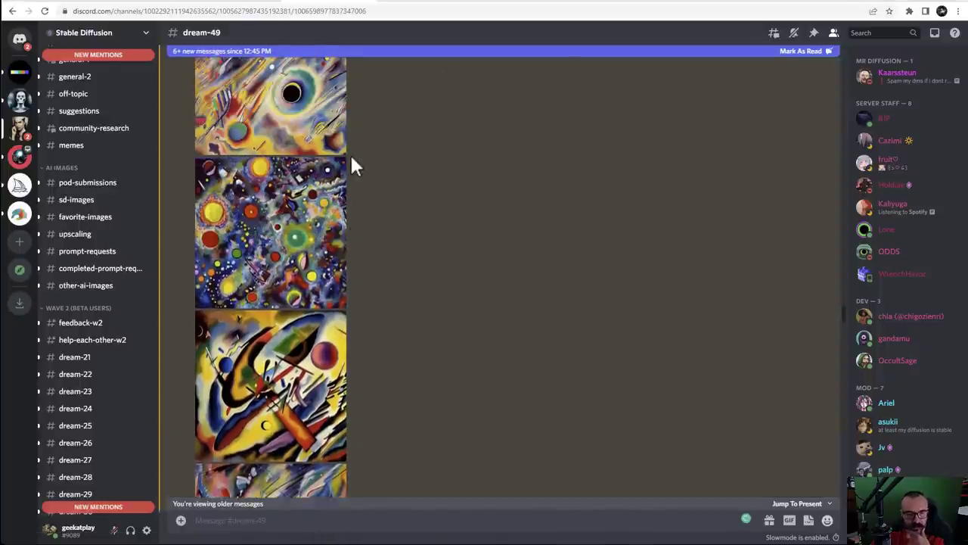
View the first three "creation of the universe" images enlarged, one after another
{"action": "left_click", "coordinate": [336, 184]}
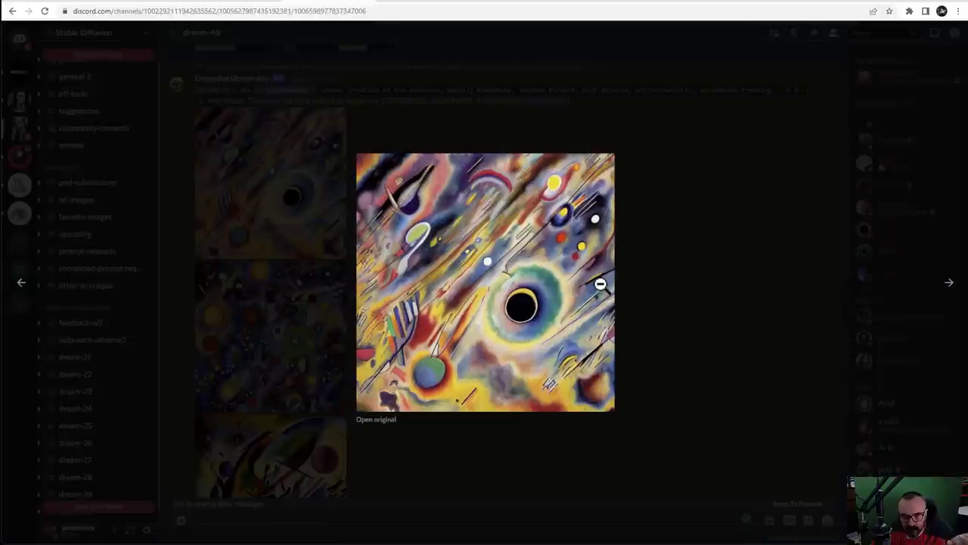
{"action": "left_click", "coordinate": [276, 300]}
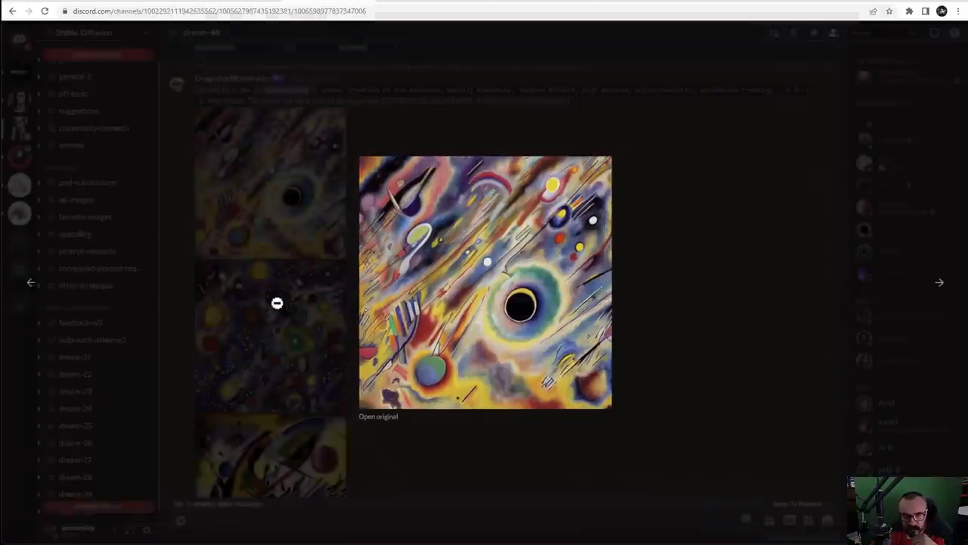
{"action": "left_click", "coordinate": [275, 320]}
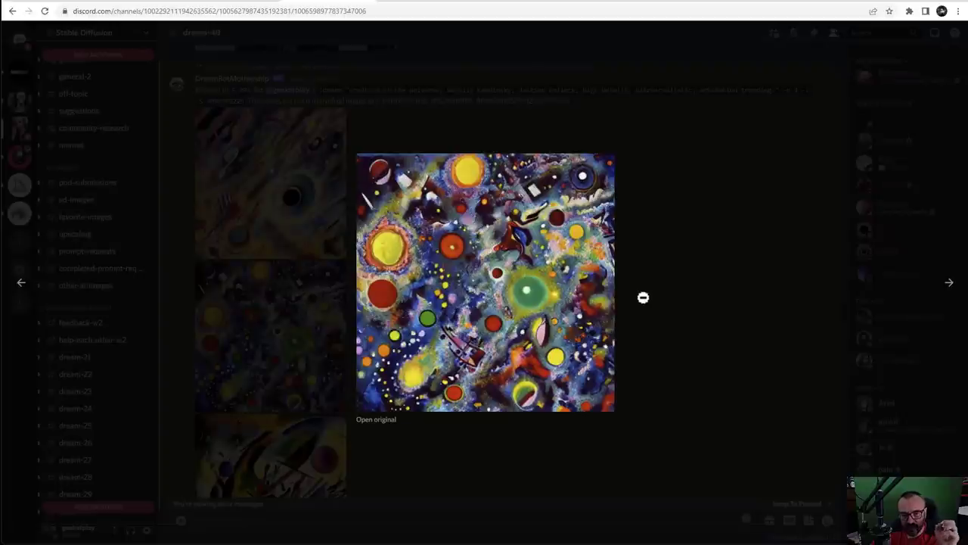
{"action": "left_click", "coordinate": [636, 298]}
{"action": "scroll", "coordinate": [355, 321], "scroll_direction": "down", "scroll_amount": 3}
{"action": "left_click", "coordinate": [260, 313]}
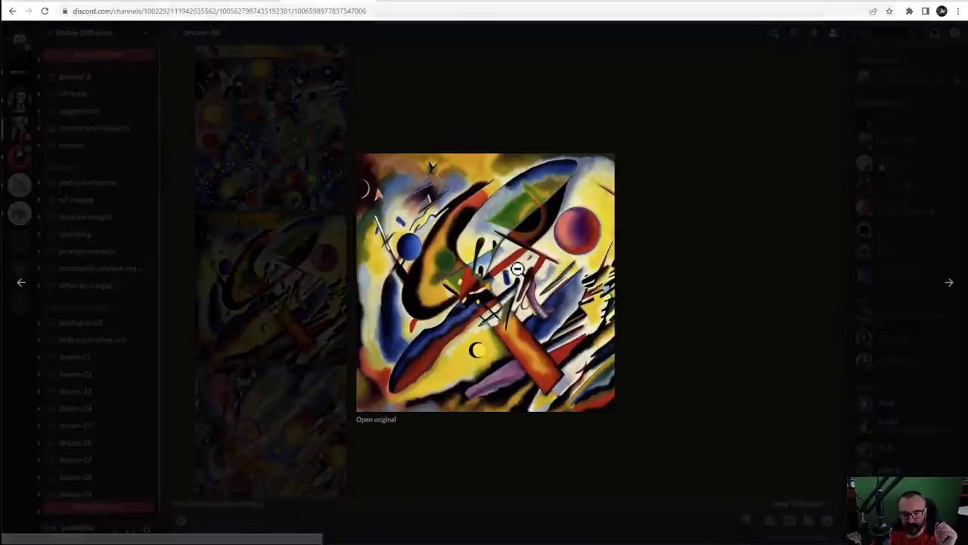
{"action": "left_click", "coordinate": [677, 274]}
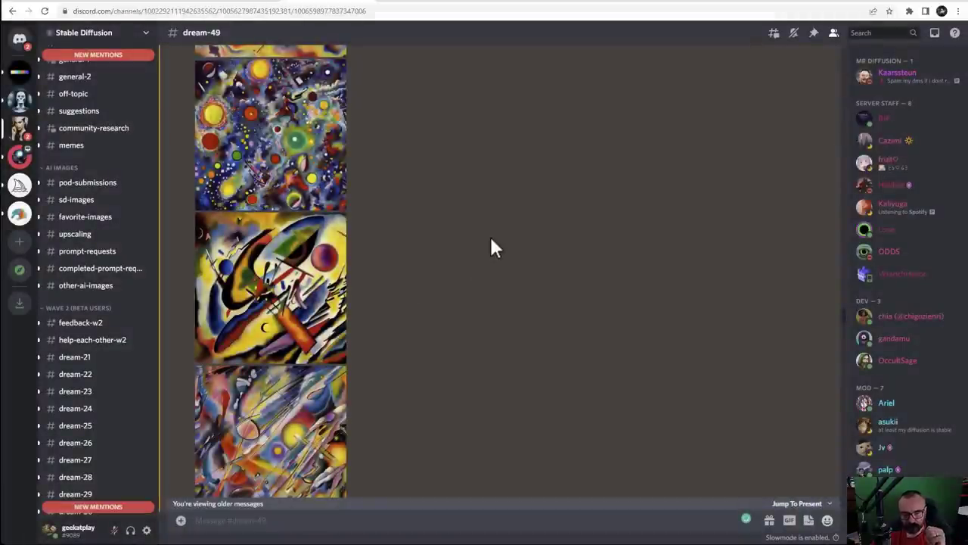
Highlight "Wassily Kandinsky, Jackson Pollock" in the prompt above the generated images, then clear the highlight
{"action": "scroll", "coordinate": [490, 244], "scroll_direction": "up", "scroll_amount": 4}
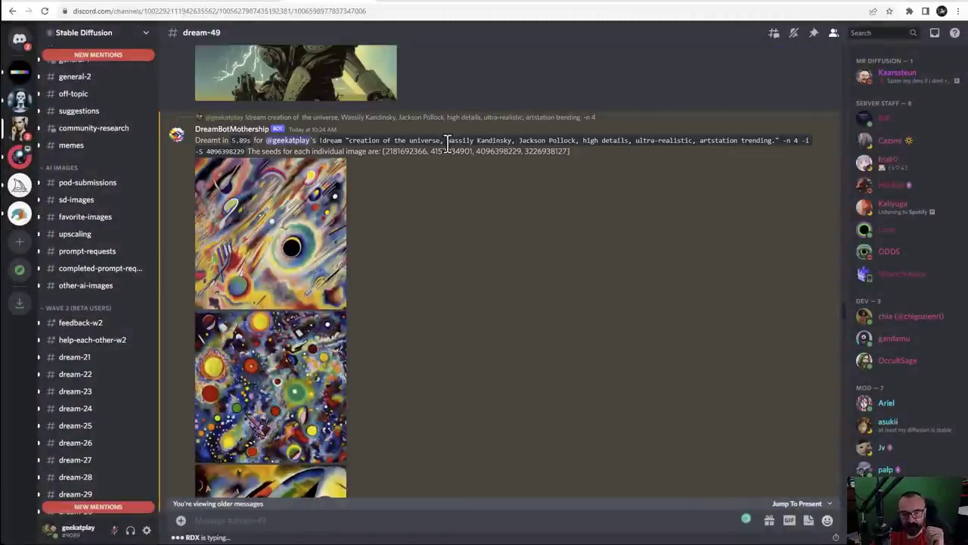
{"action": "left_click_drag", "start_coordinate": [444, 140], "coordinate": [580, 143]}
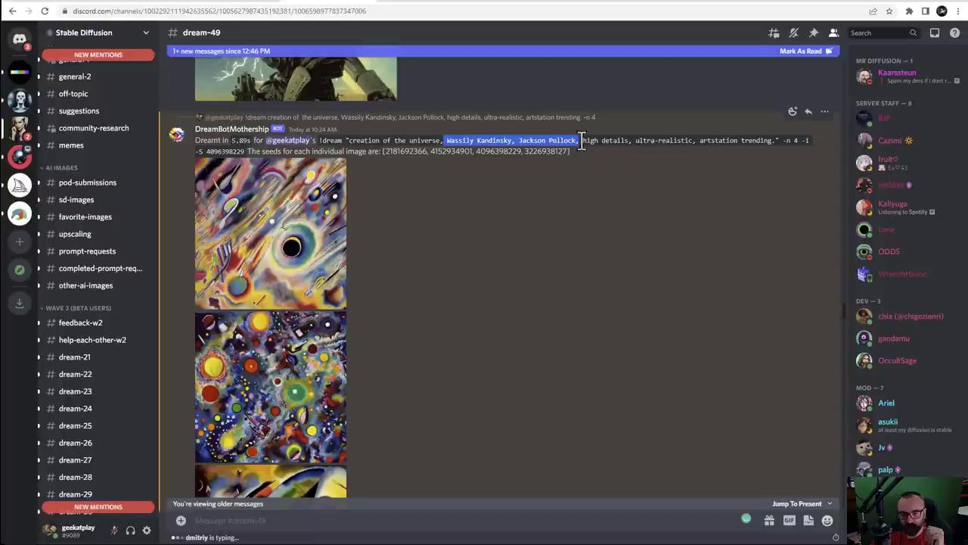
{"action": "left_click", "coordinate": [636, 226]}
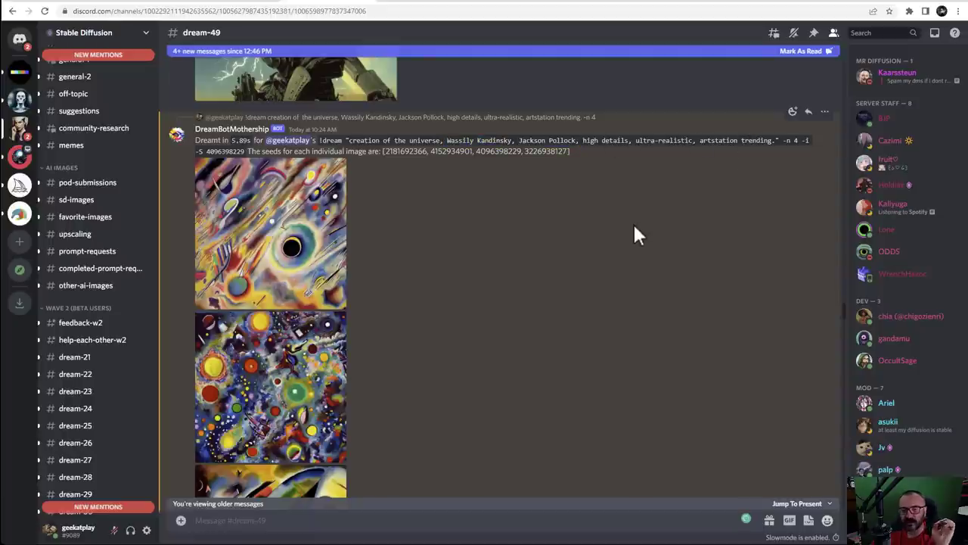
View the fourth "creation of the universe" image enlarged, then close it
{"action": "scroll", "coordinate": [437, 263], "scroll_direction": "down", "scroll_amount": 3}
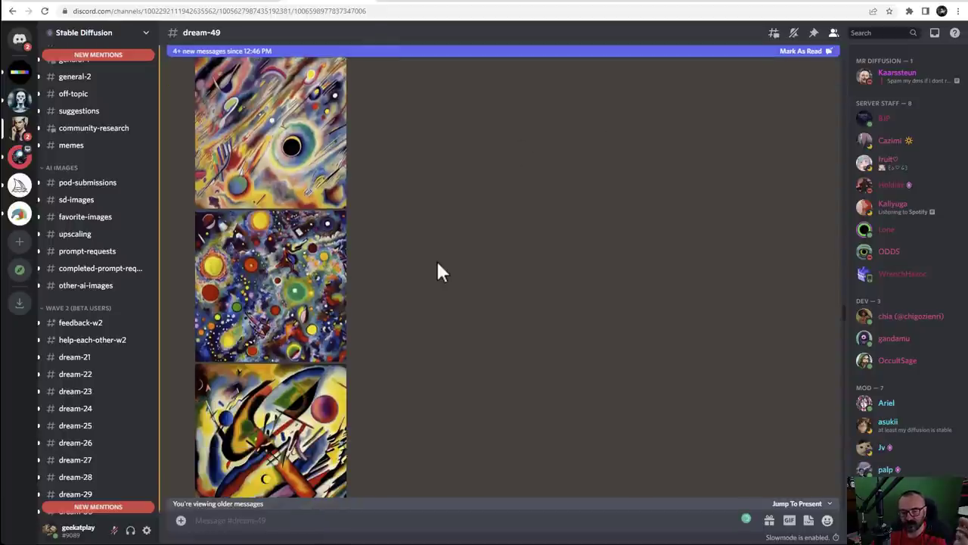
{"action": "scroll", "coordinate": [439, 265], "scroll_direction": "down", "scroll_amount": 3}
{"action": "scroll", "coordinate": [442, 266], "scroll_direction": "down", "scroll_amount": 3}
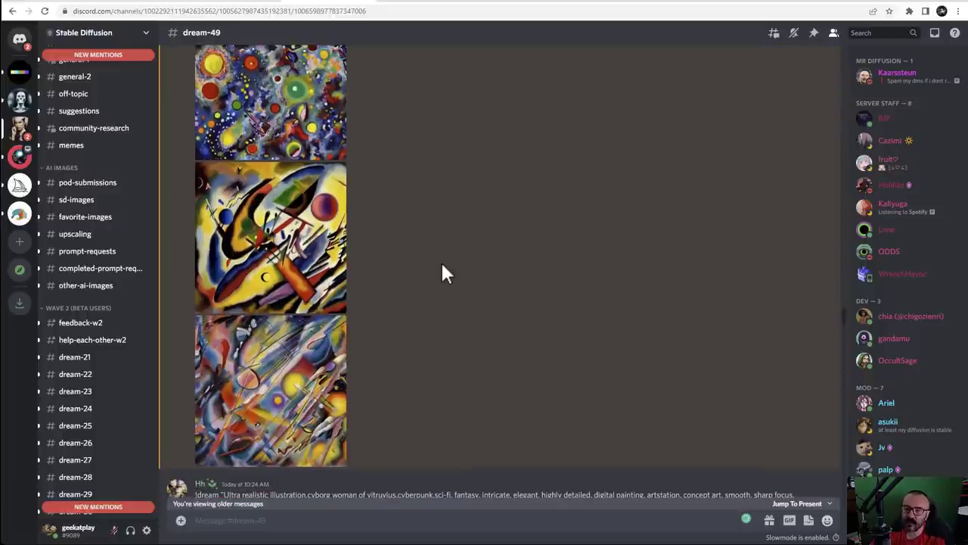
{"action": "left_click", "coordinate": [307, 379]}
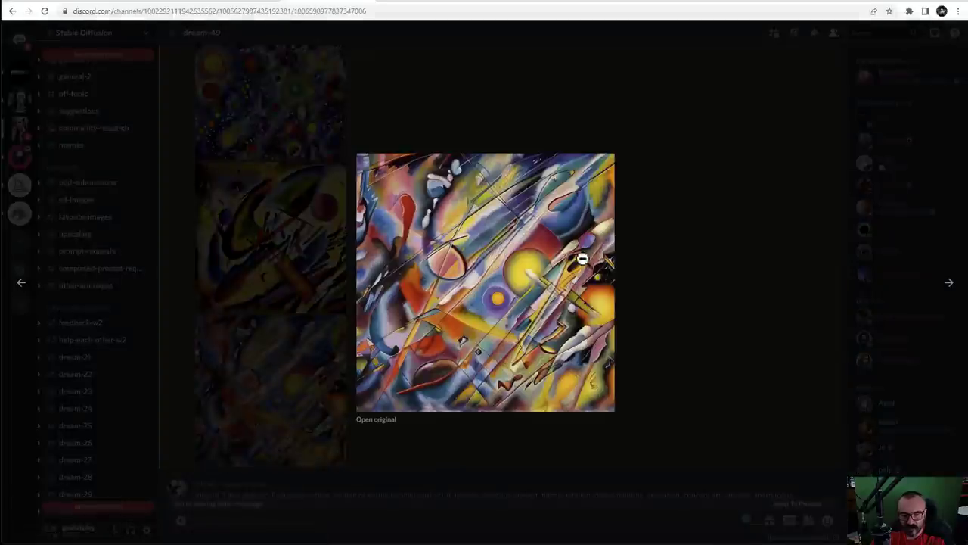
{"action": "left_click", "coordinate": [656, 259]}
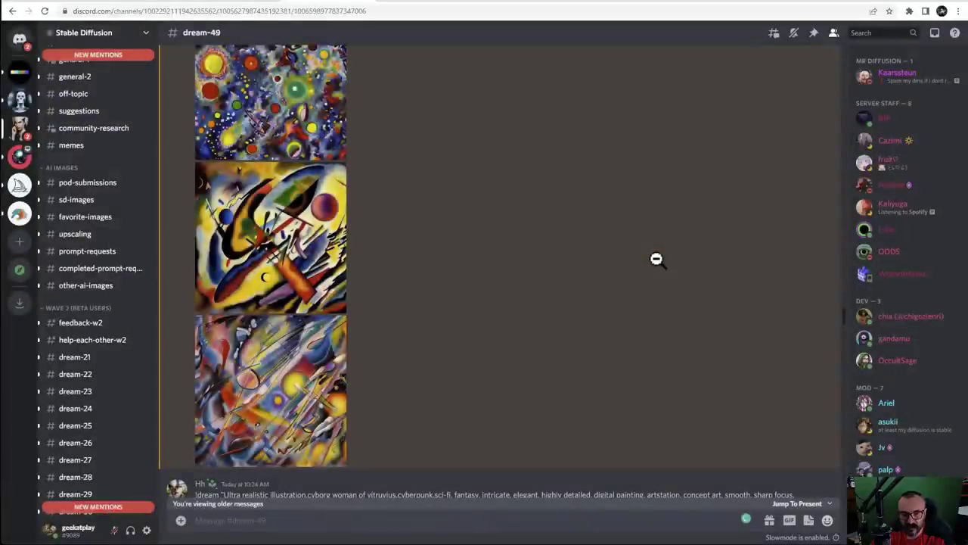
Switch to Midjourney, clear the "drawing" search on the Home page and browse the full set of generated images
{"action": "left_click", "coordinate": [683, 3]}
{"action": "left_click", "coordinate": [905, 141]}
{"action": "scroll", "coordinate": [824, 216], "scroll_direction": "down", "scroll_amount": 3}
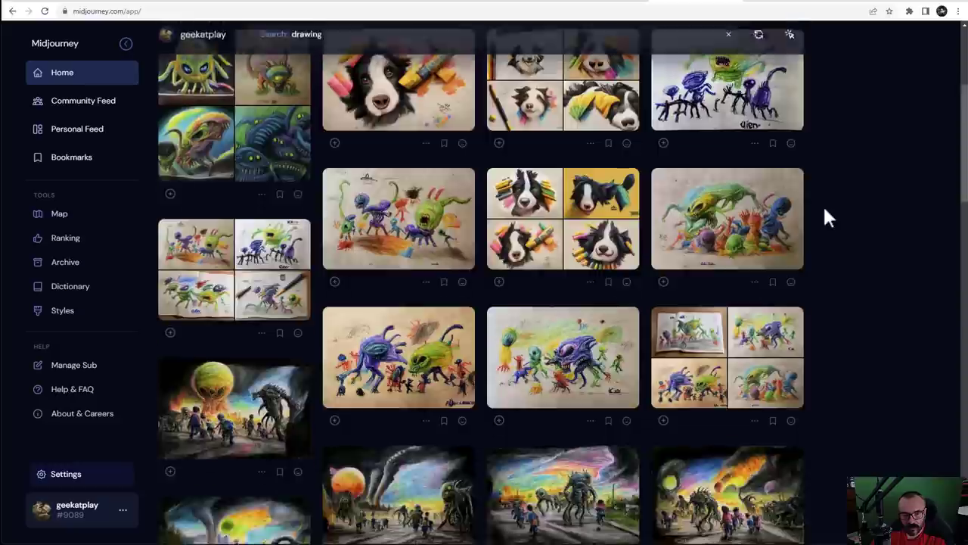
{"action": "scroll", "coordinate": [823, 217], "scroll_direction": "up", "scroll_amount": 3}
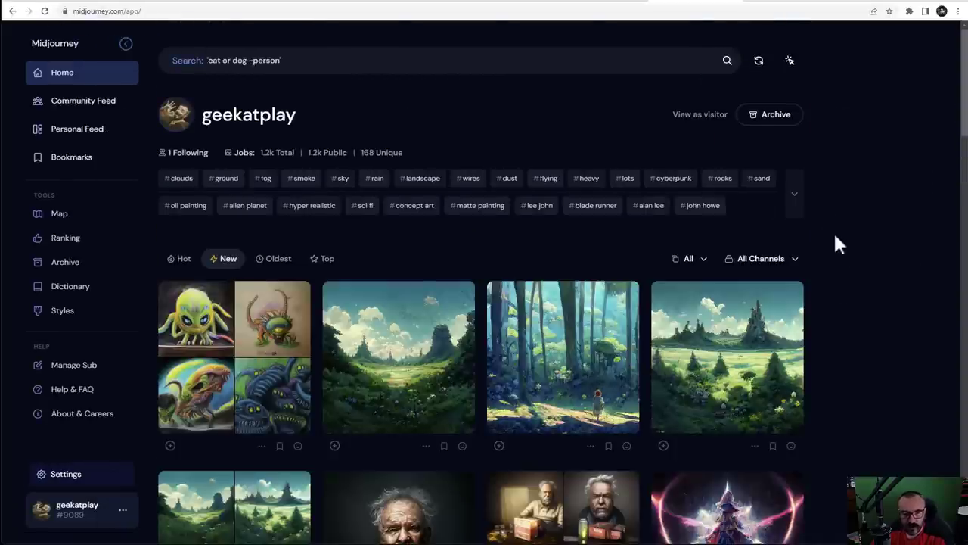
{"action": "scroll", "coordinate": [834, 236], "scroll_direction": "down", "scroll_amount": 10}
{"action": "scroll", "coordinate": [839, 236], "scroll_direction": "down", "scroll_amount": 15}
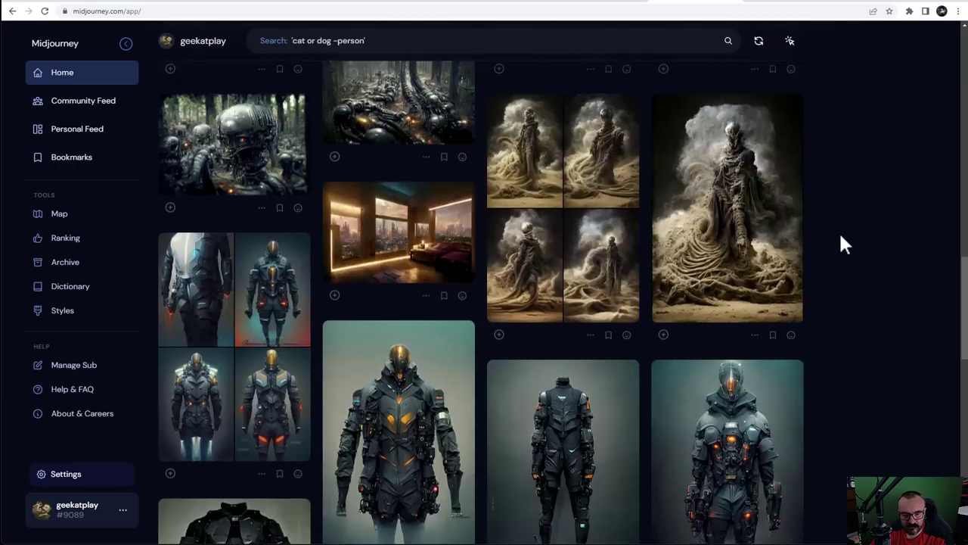
{"action": "scroll", "coordinate": [842, 235], "scroll_direction": "up", "scroll_amount": 20}
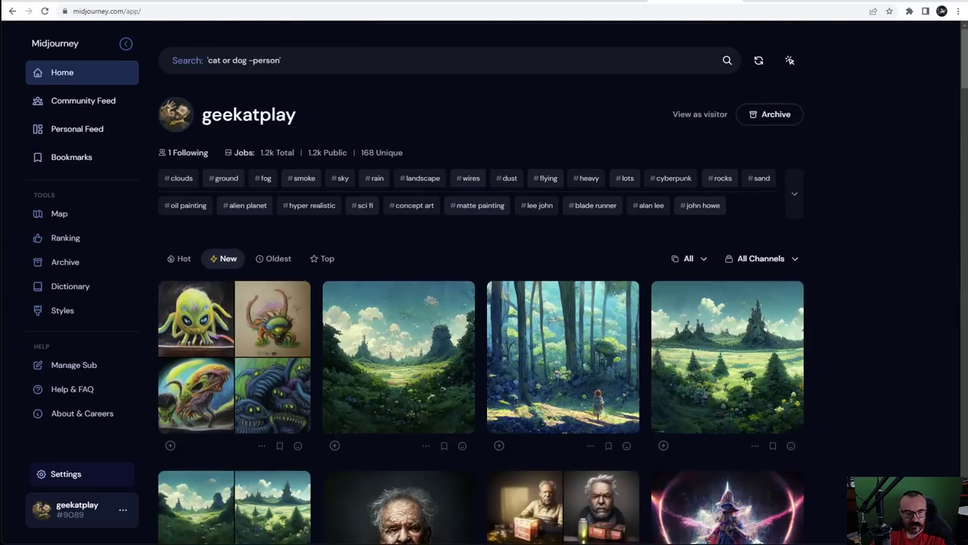
Copy "Kandinsky" from the Stable Diffusion prompt in Discord and search the Midjourney Home images for it
{"action": "left_click", "coordinate": [317, 4]}
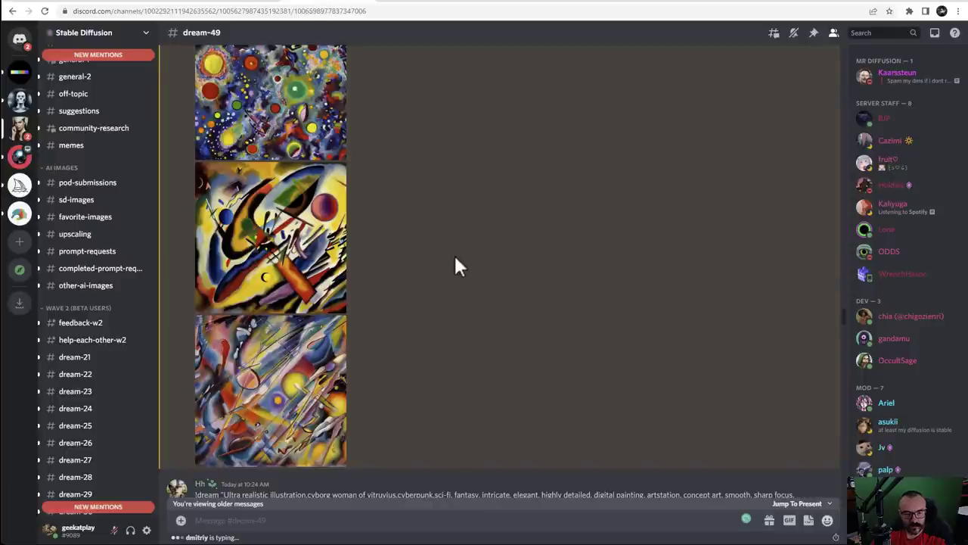
{"action": "scroll", "coordinate": [455, 251], "scroll_direction": "up", "scroll_amount": 5}
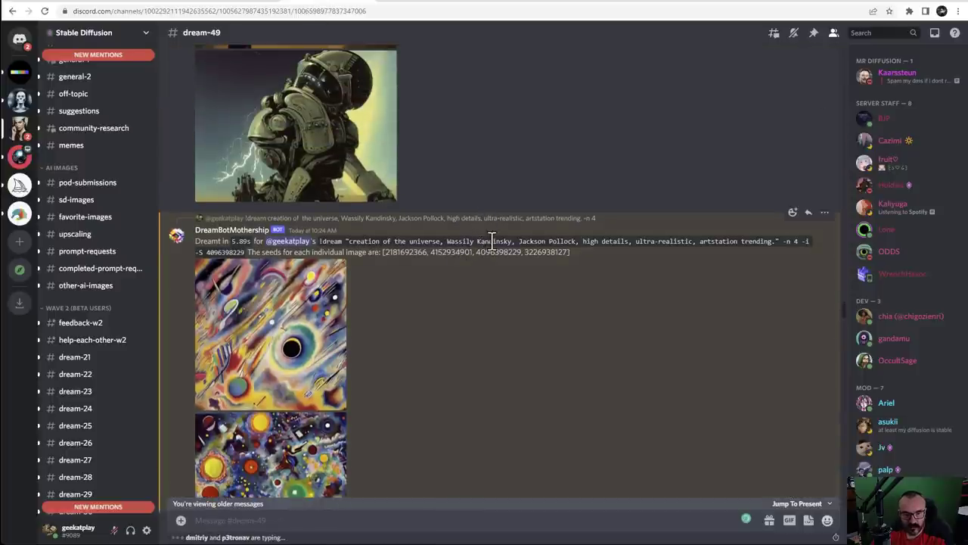
{"action": "double_click", "coordinate": [491, 240]}
{"action": "key", "text": "ctrl+c"}
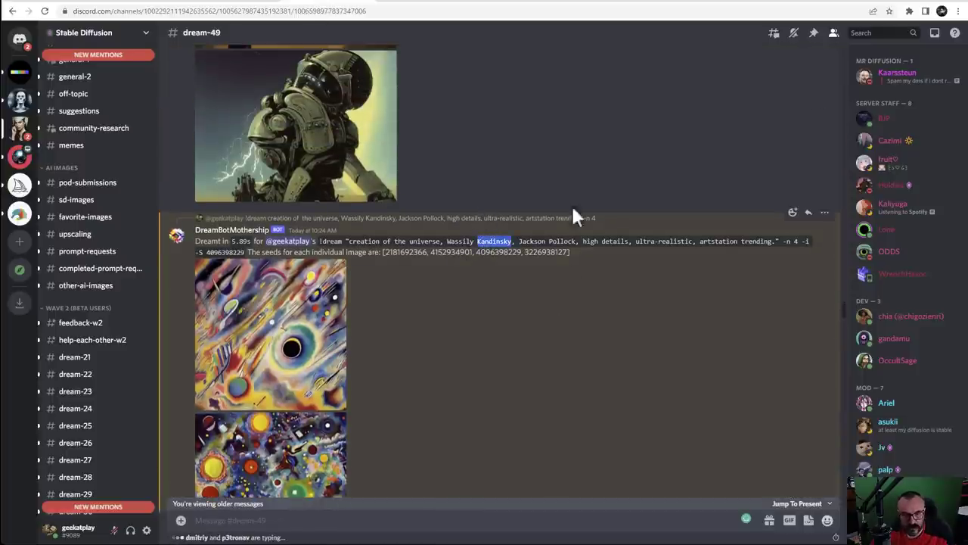
{"action": "left_click", "coordinate": [664, 6]}
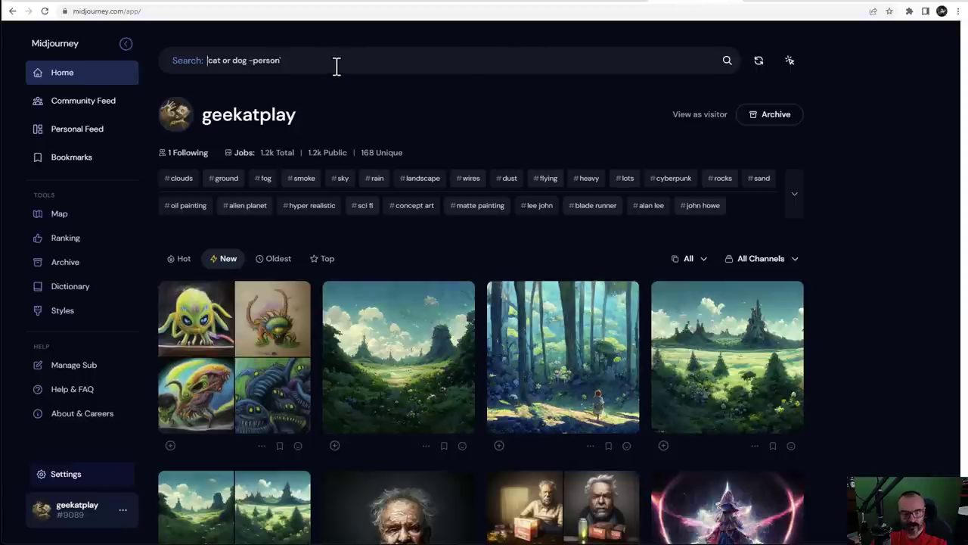
{"action": "key", "text": "ctrl+v"}
{"action": "key", "text": "Return"}
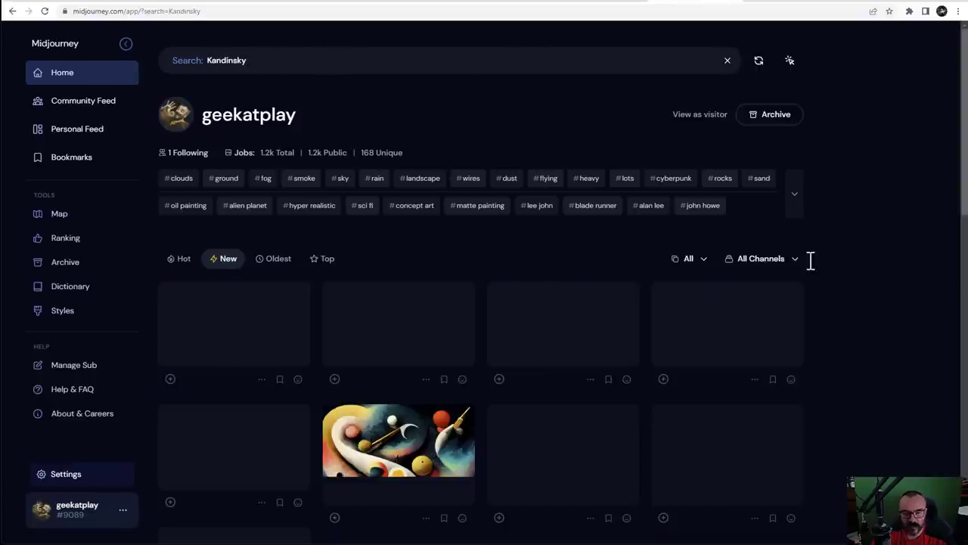
Examine the dark vertical painting with white-robed figures at full size, close it and browse the other Kandinsky images and their prompt
{"action": "scroll", "coordinate": [838, 230], "scroll_direction": "down", "scroll_amount": 2}
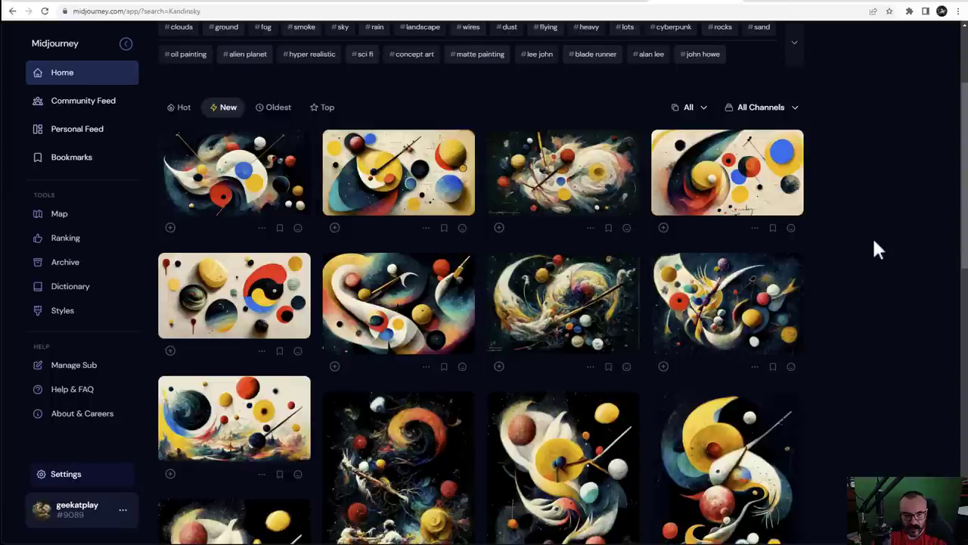
{"action": "scroll", "coordinate": [872, 242], "scroll_direction": "down", "scroll_amount": 2}
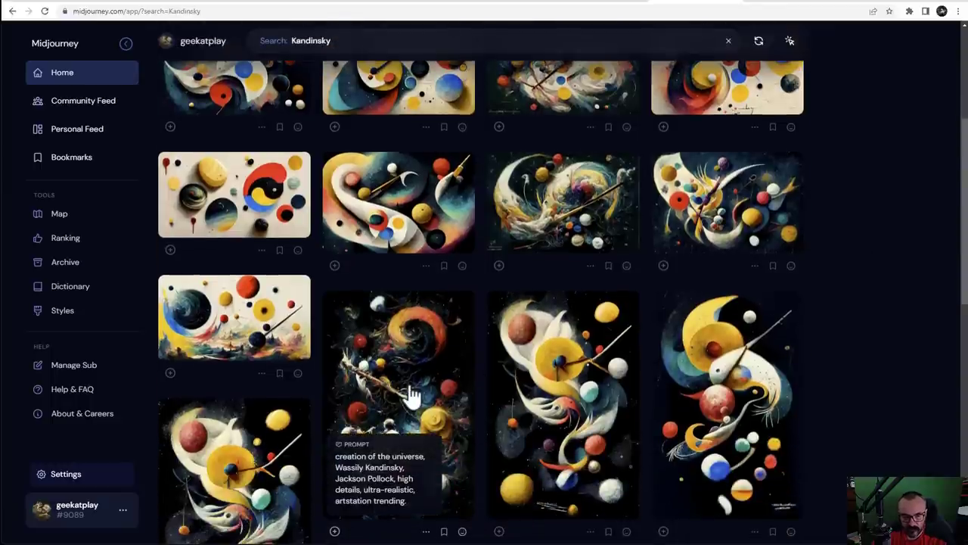
{"action": "left_click", "coordinate": [411, 396]}
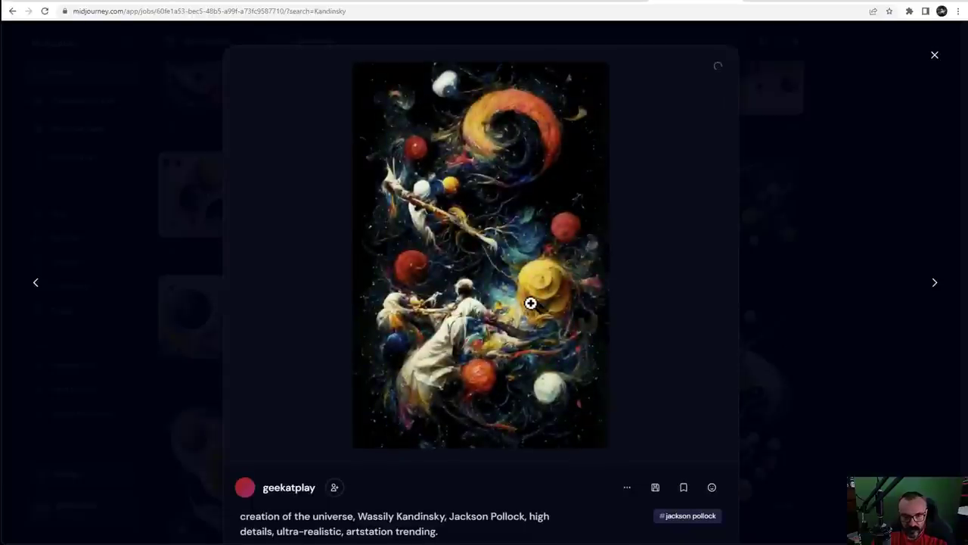
{"action": "left_click", "coordinate": [529, 303]}
{"action": "scroll", "coordinate": [562, 280], "scroll_direction": "down", "scroll_amount": 4}
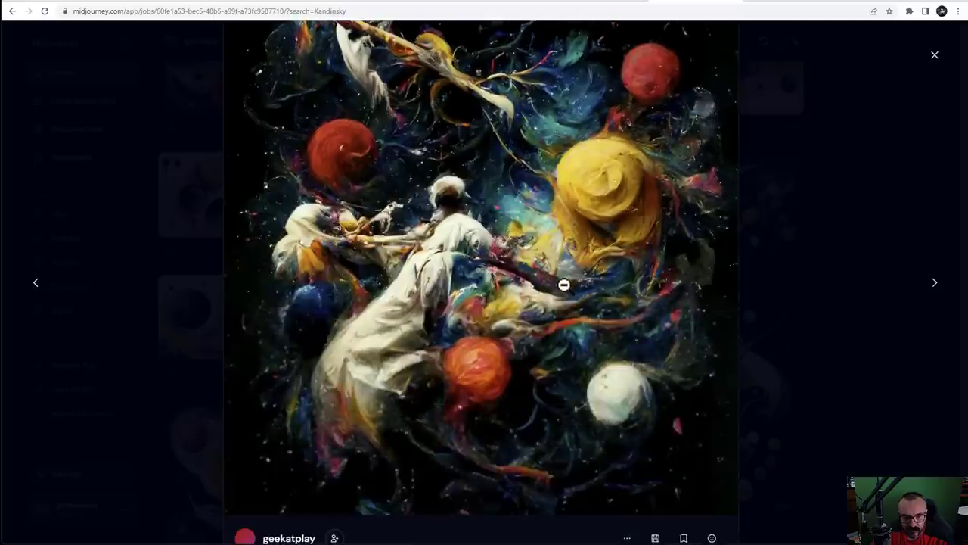
{"action": "scroll", "coordinate": [522, 189], "scroll_direction": "up", "scroll_amount": 4}
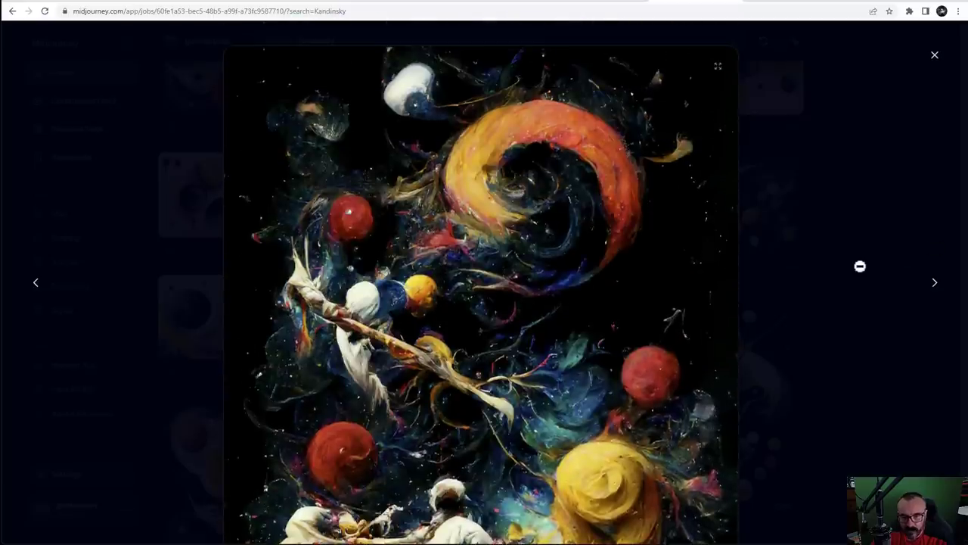
{"action": "left_click", "coordinate": [860, 266]}
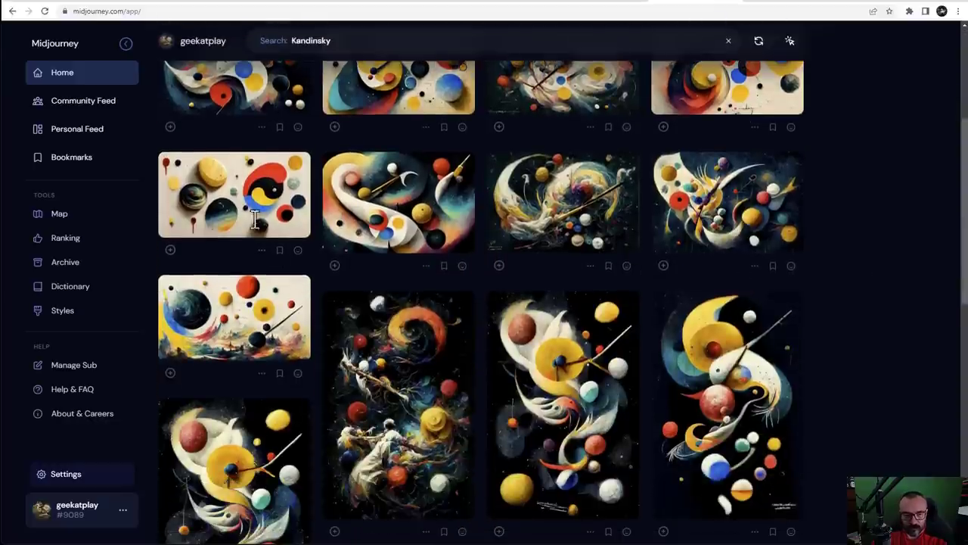
{"action": "mouse_move", "coordinate": [350, 215]}
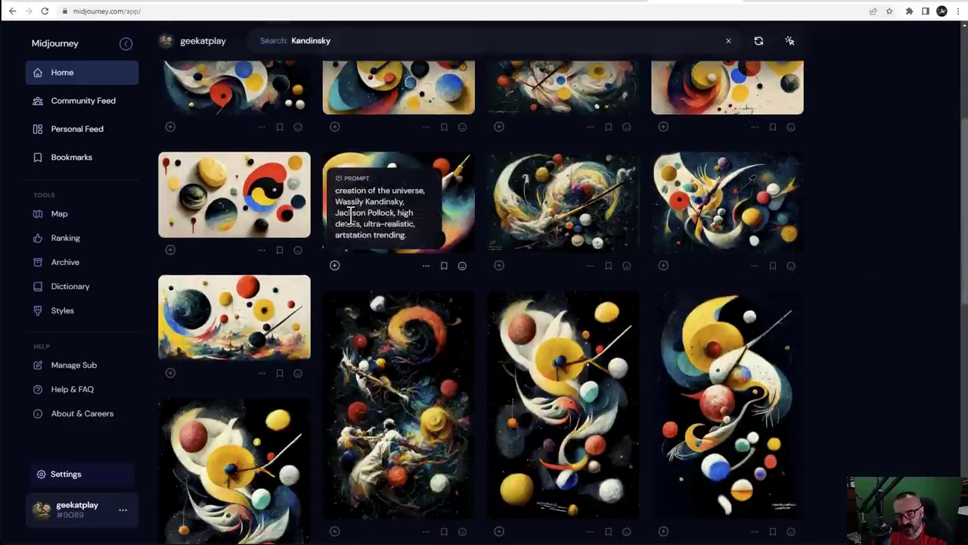
{"action": "scroll", "coordinate": [492, 261], "scroll_direction": "down", "scroll_amount": 5}
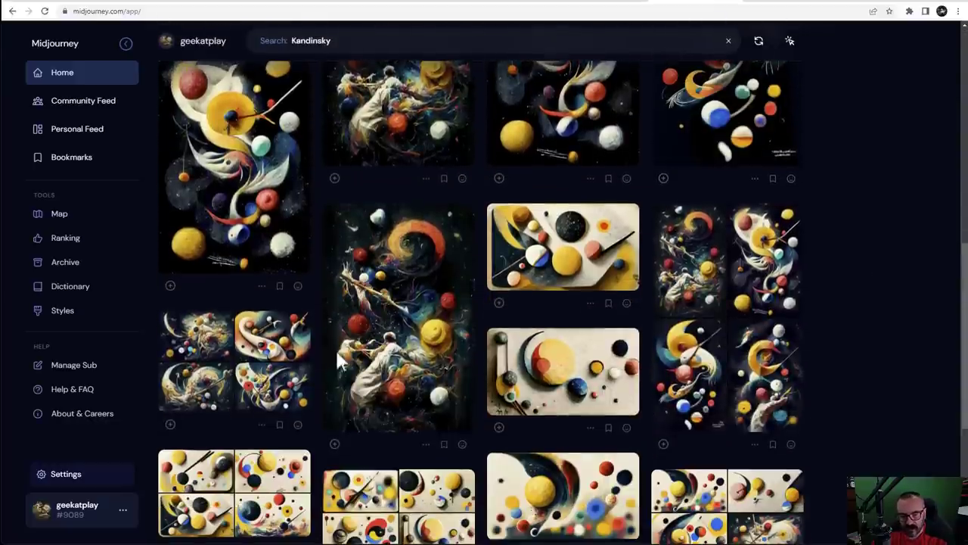
Browse the Kandinsky results and their prompts, and view the second image in the first row enlarged before closing it
{"action": "scroll", "coordinate": [539, 346], "scroll_direction": "down", "scroll_amount": 2}
{"action": "scroll", "coordinate": [539, 346], "scroll_direction": "up", "scroll_amount": 5}
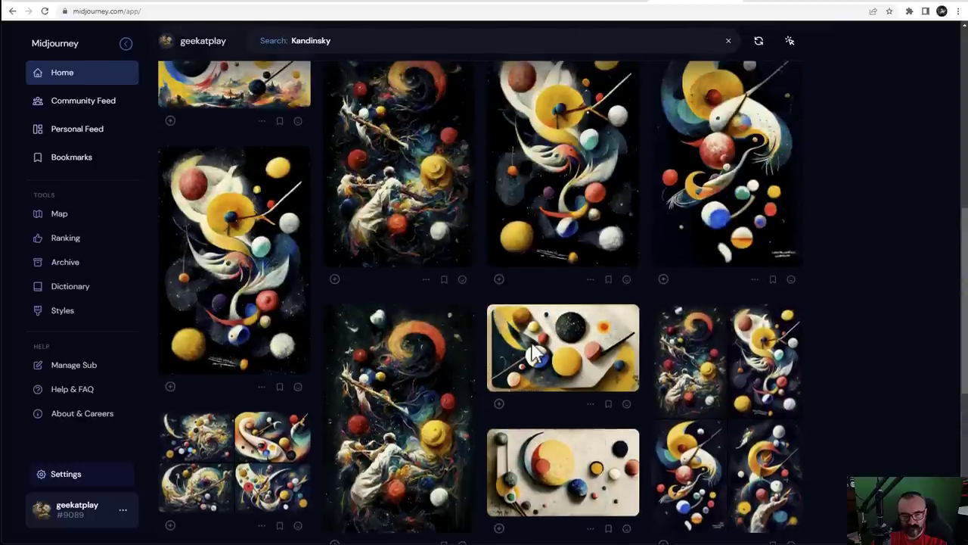
{"action": "scroll", "coordinate": [422, 239], "scroll_direction": "up", "scroll_amount": 3}
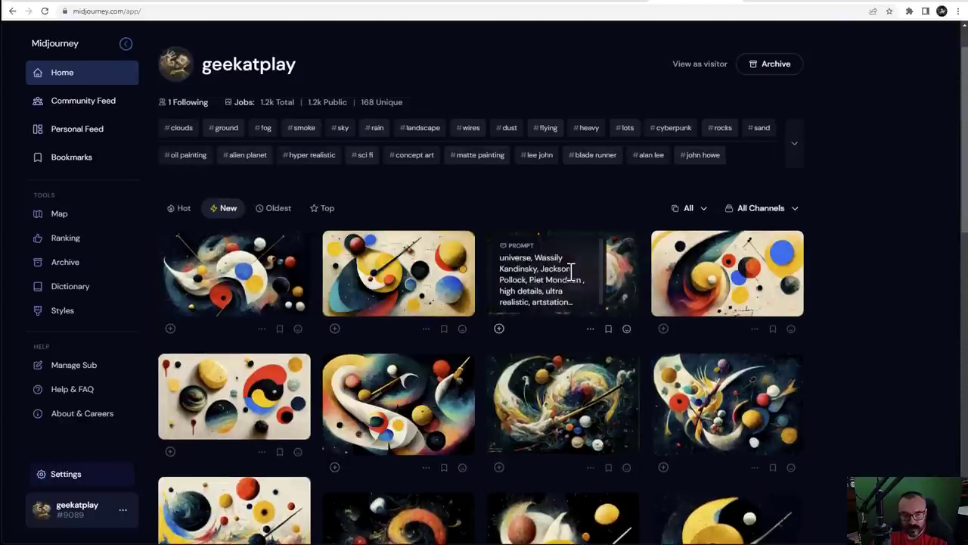
{"action": "triple_click", "coordinate": [425, 251]}
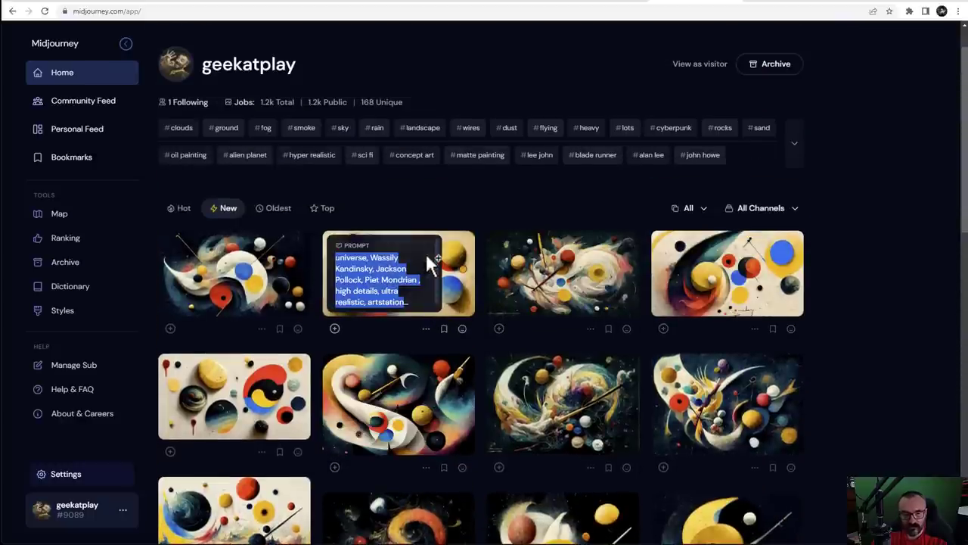
{"action": "left_click", "coordinate": [464, 277]}
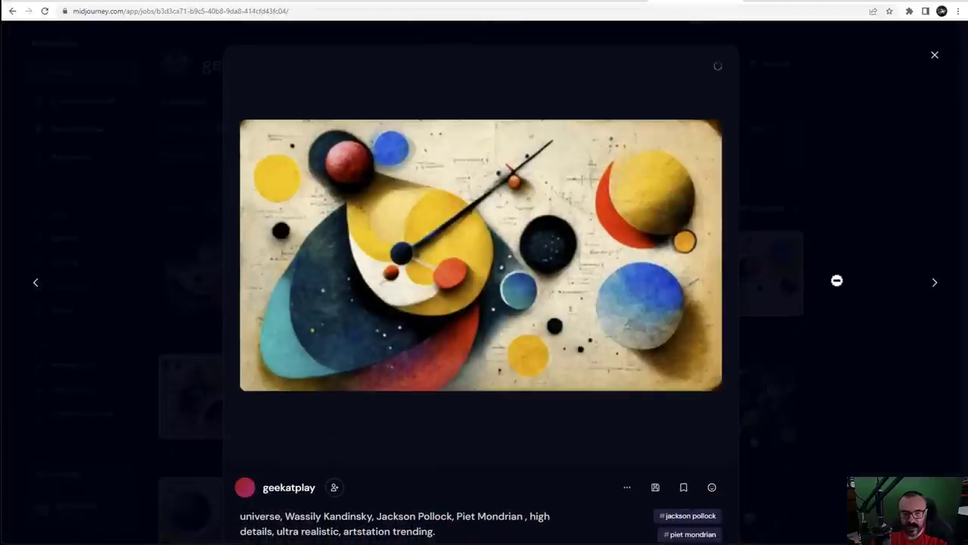
{"action": "left_click", "coordinate": [868, 193]}
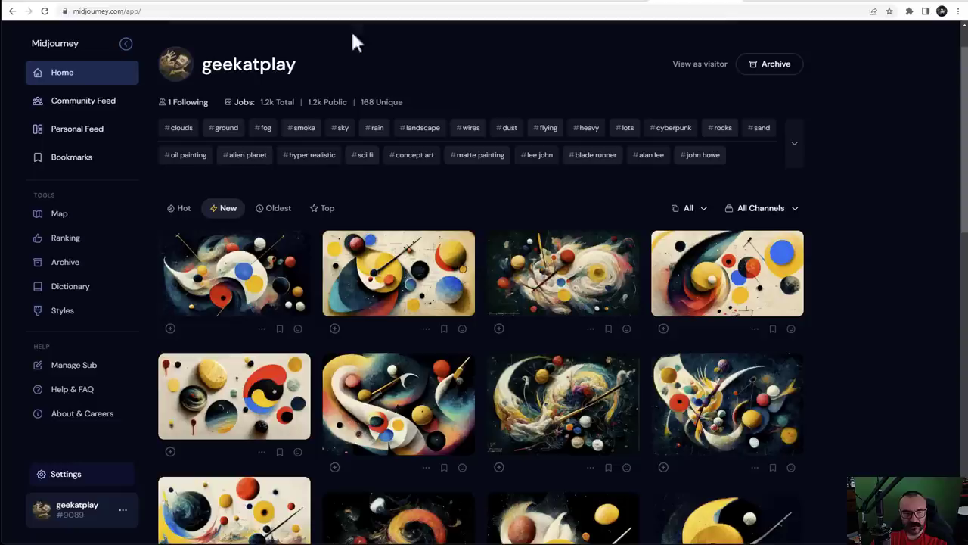
Switch to DALL·E, open the "restaurant at the end of the universe" generation and view its first three images enlarged
{"action": "left_click", "coordinate": [39, 2]}
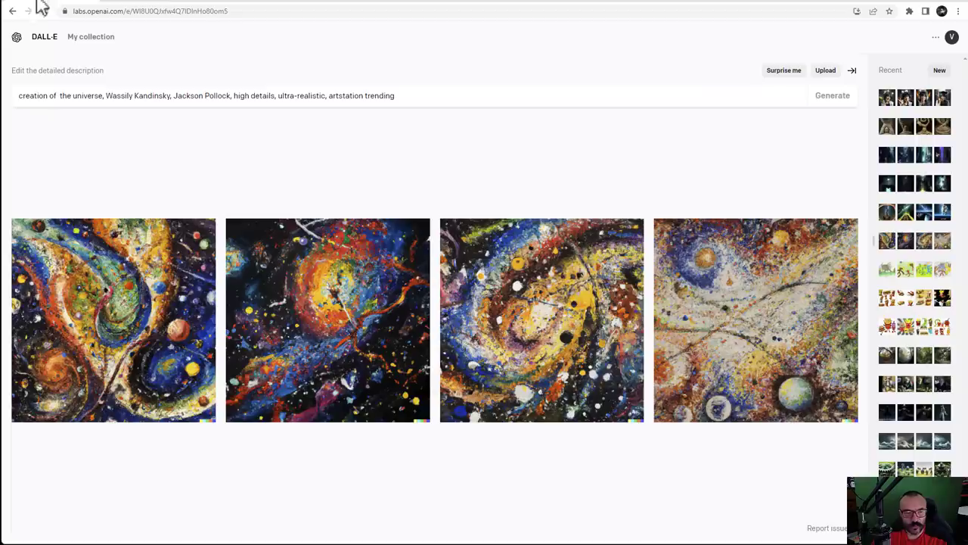
{"action": "left_click", "coordinate": [478, 271]}
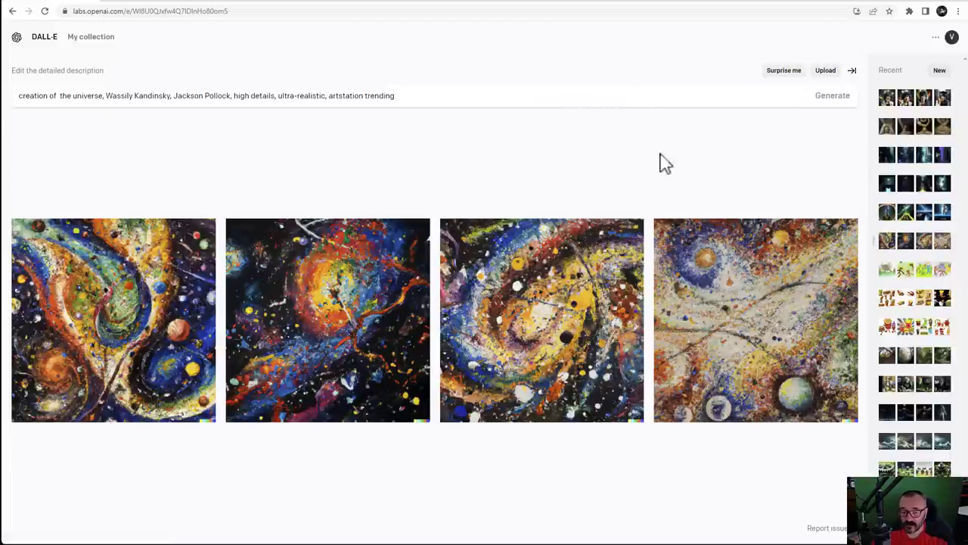
{"action": "left_click", "coordinate": [931, 217]}
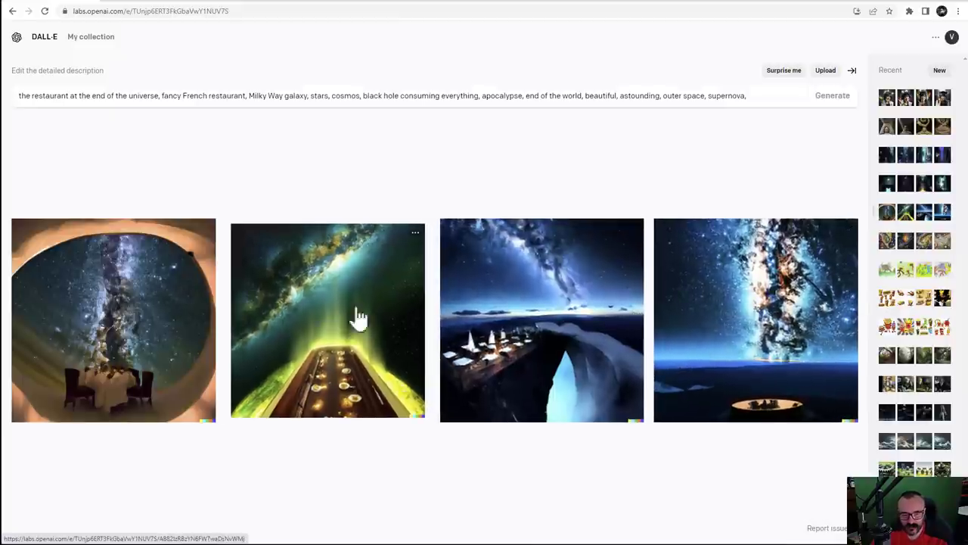
{"action": "left_click", "coordinate": [87, 300]}
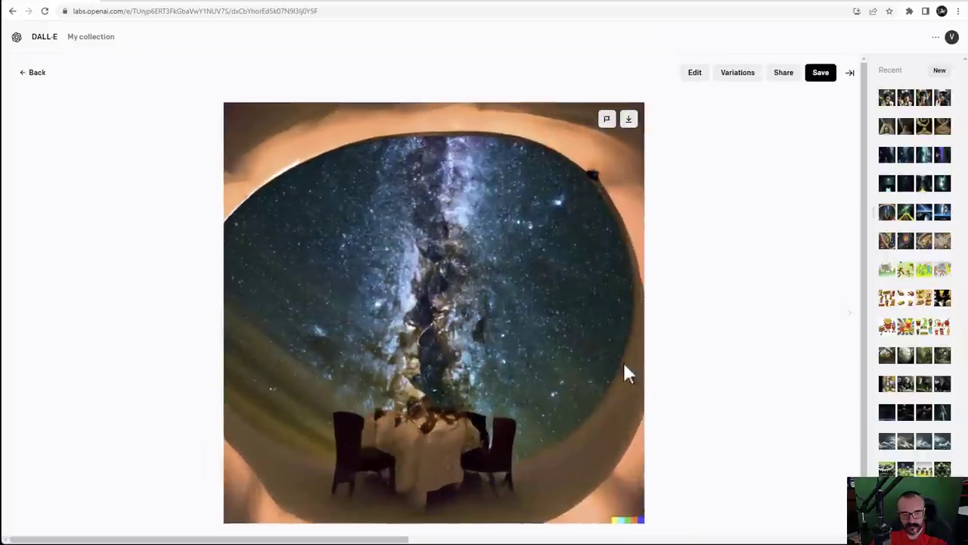
{"action": "left_click", "coordinate": [847, 314]}
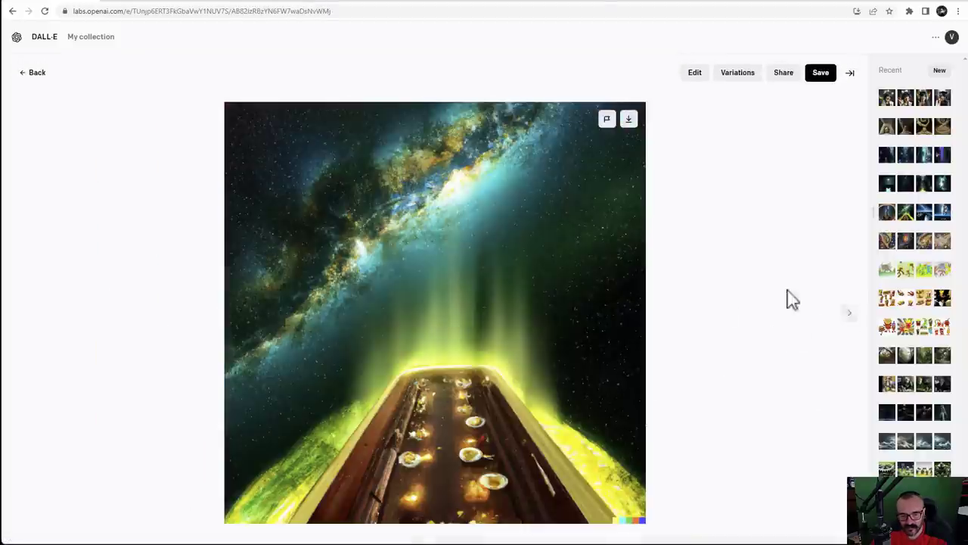
{"action": "left_click", "coordinate": [846, 316]}
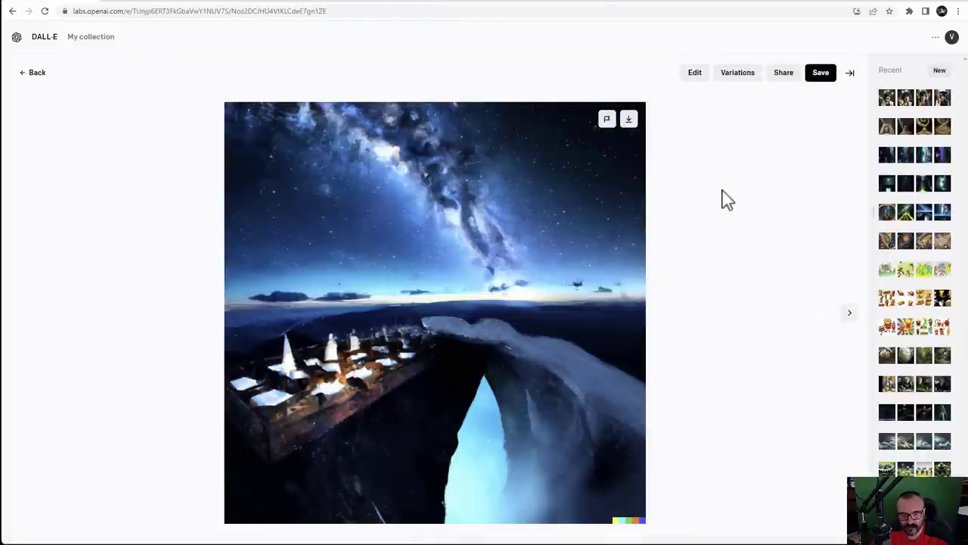
{"action": "left_click", "coordinate": [23, 73]}
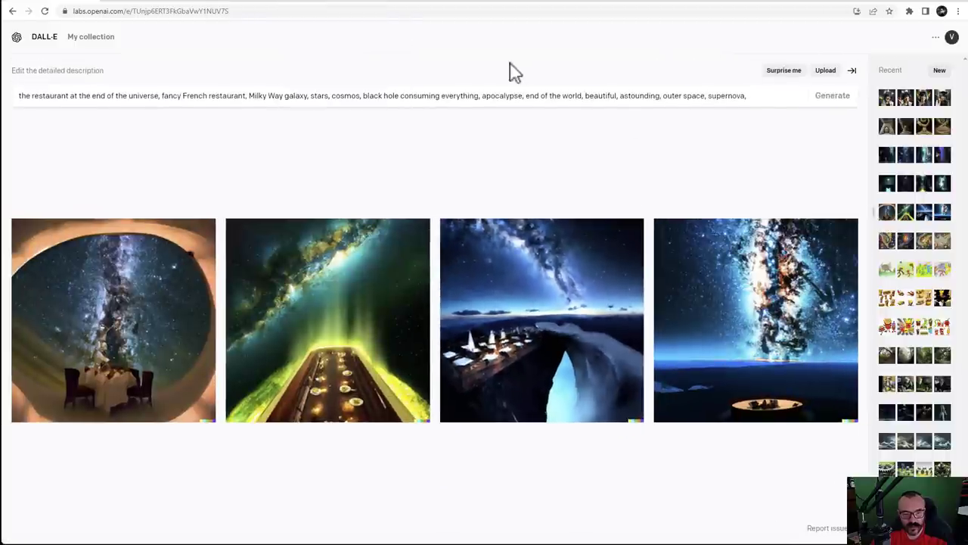
Select the full restaurant prompt in DALL·E, switch to Stable Diffusion in Discord and jump to the matching result in dream-49
{"action": "left_click_drag", "start_coordinate": [749, 96], "coordinate": [7, 99]}
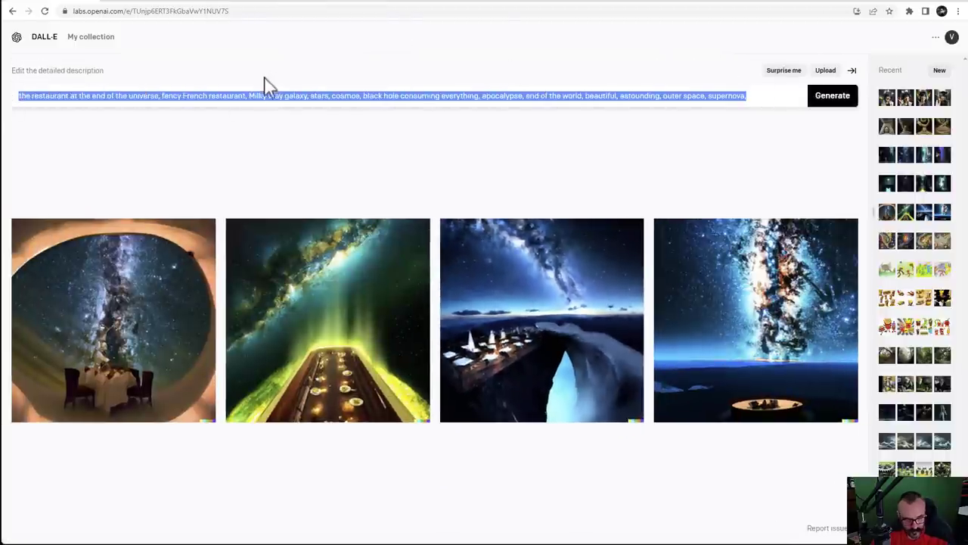
{"action": "key", "text": "alt+Tab"}
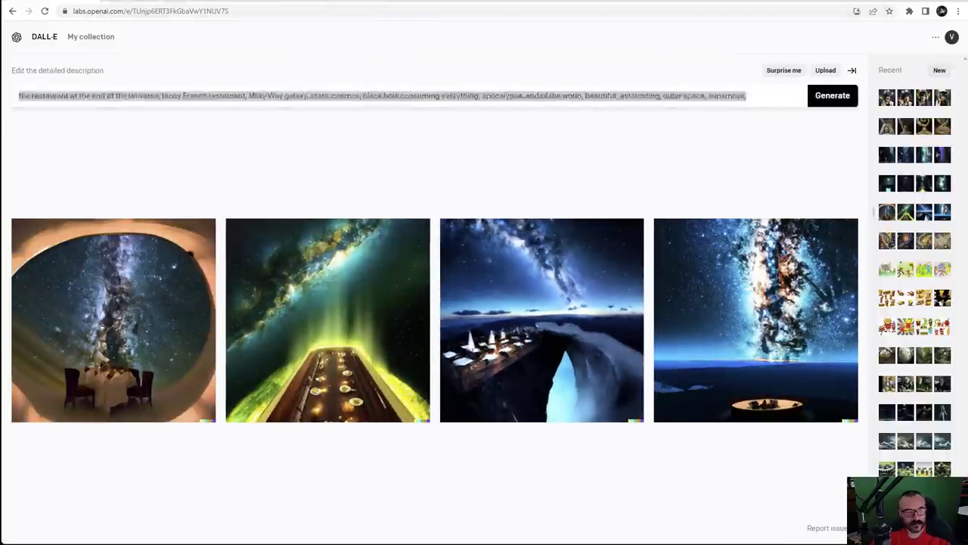
{"action": "scroll", "coordinate": [871, 178], "scroll_direction": "up", "scroll_amount": 5}
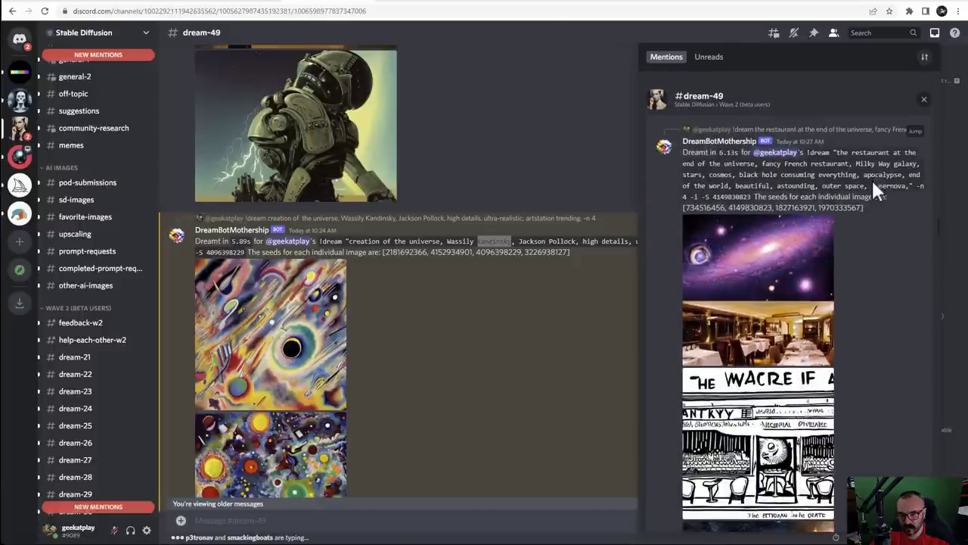
{"action": "left_click", "coordinate": [916, 131]}
{"action": "scroll", "coordinate": [454, 212], "scroll_direction": "down", "scroll_amount": 3}
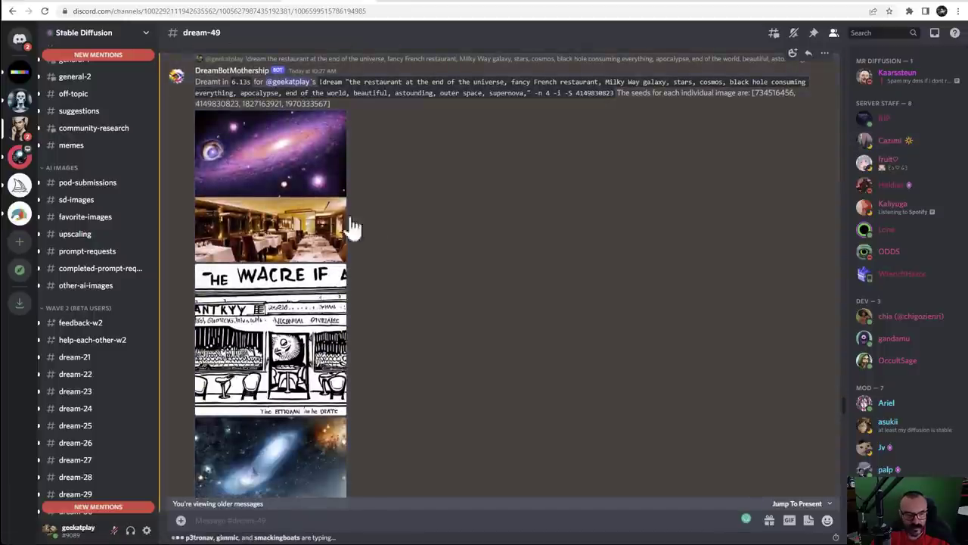
Examine the Stable Diffusion restaurant images in dream-49, enlarging and closing them to compare the individual results
{"action": "scroll", "coordinate": [342, 227], "scroll_direction": "down", "scroll_amount": 2}
{"action": "scroll", "coordinate": [336, 234], "scroll_direction": "down", "scroll_amount": 3}
{"action": "left_click", "coordinate": [302, 333]}
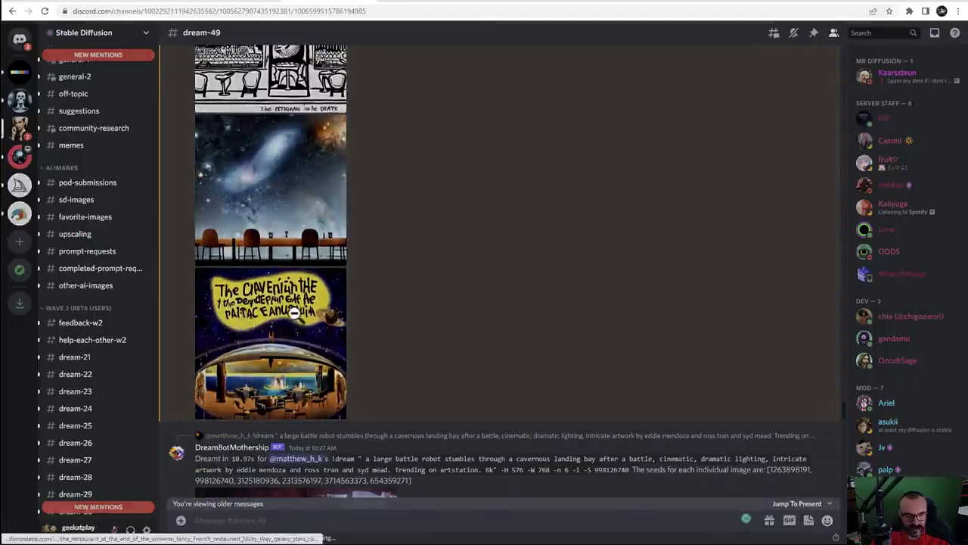
{"action": "left_click", "coordinate": [715, 293]}
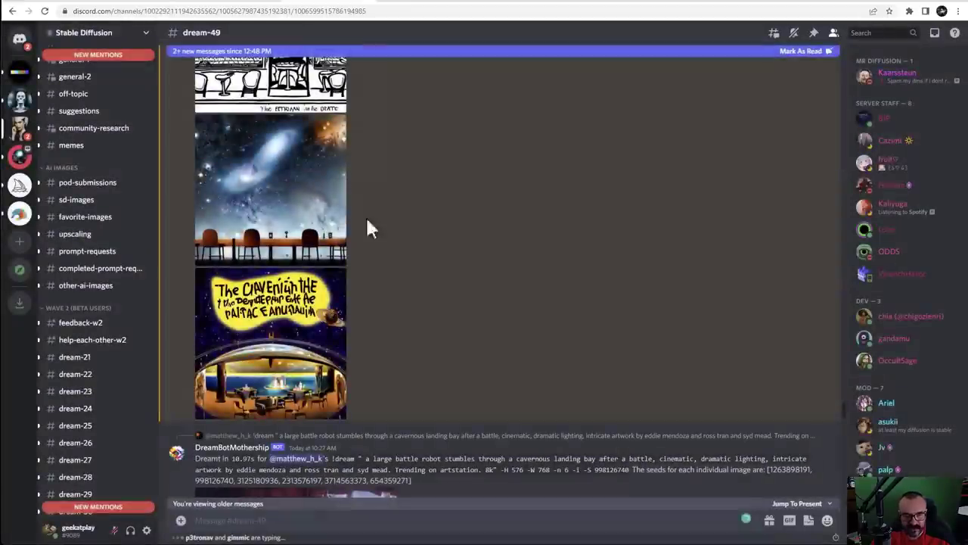
{"action": "left_click", "coordinate": [325, 221]}
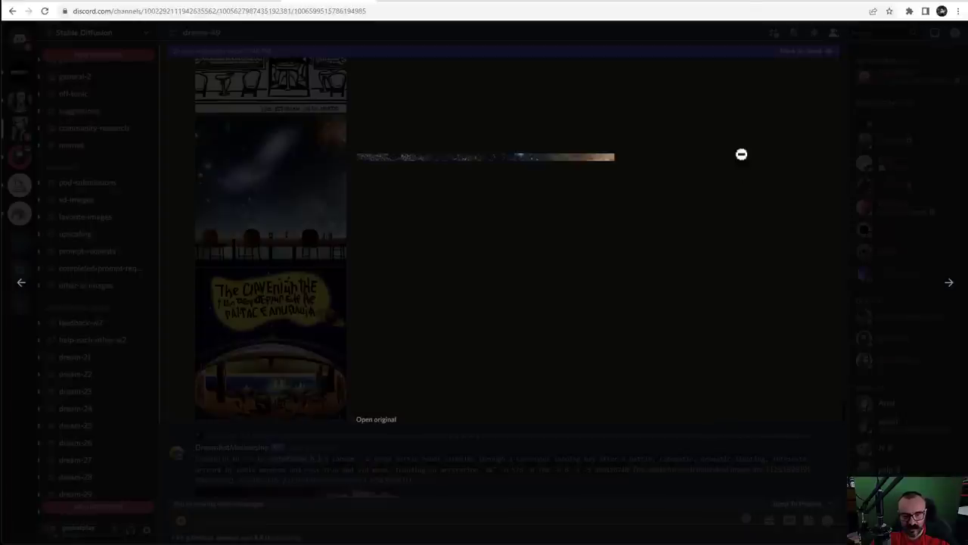
{"action": "left_click", "coordinate": [764, 203]}
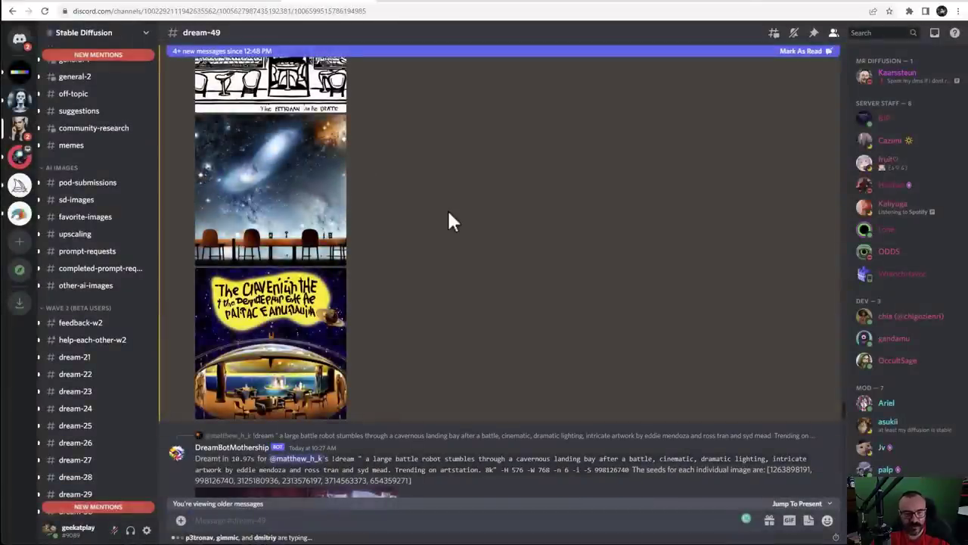
{"action": "scroll", "coordinate": [448, 215], "scroll_direction": "up", "scroll_amount": 5}
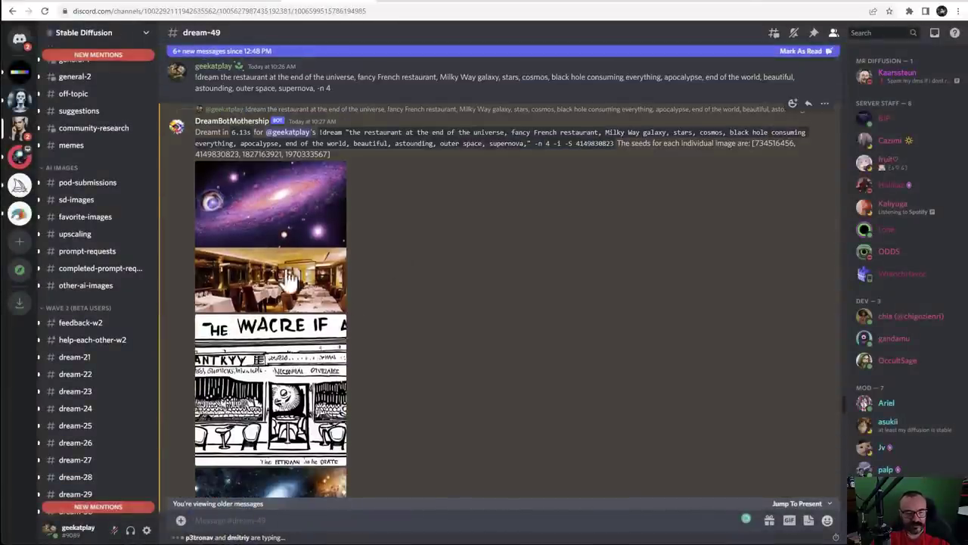
{"action": "left_click", "coordinate": [277, 238]}
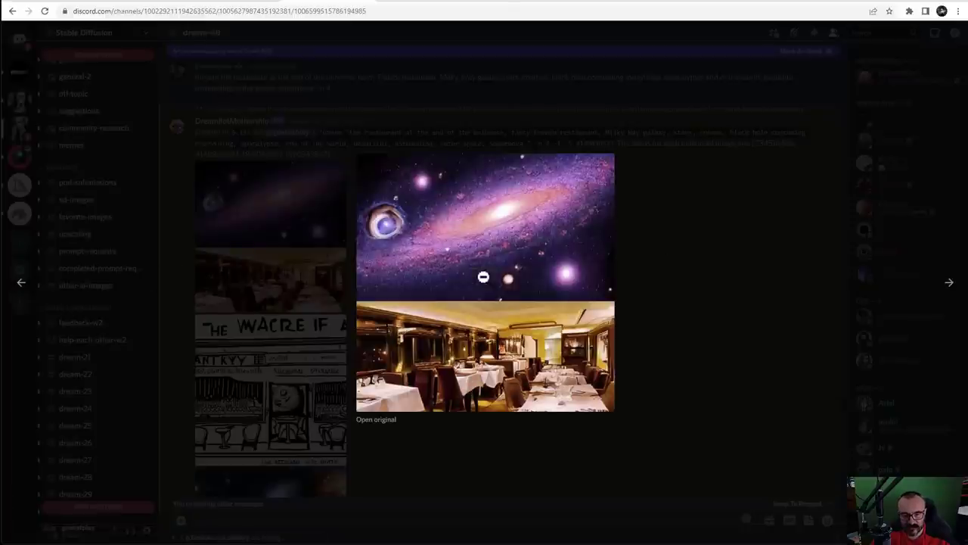
{"action": "left_click", "coordinate": [687, 301]}
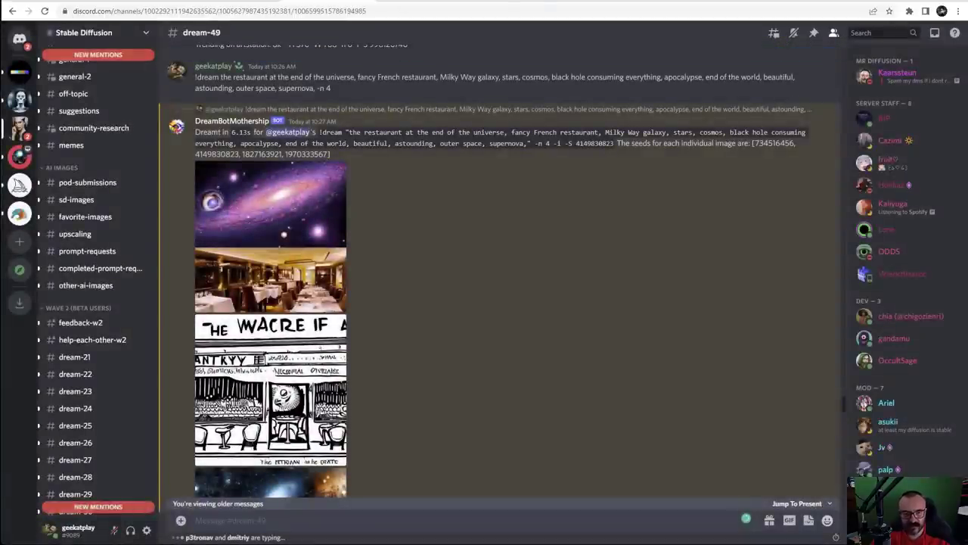
Check the Disco Diffusion render in Colab, return to Midjourney and reset the Home page to all images
{"action": "left_click", "coordinate": [520, 3]}
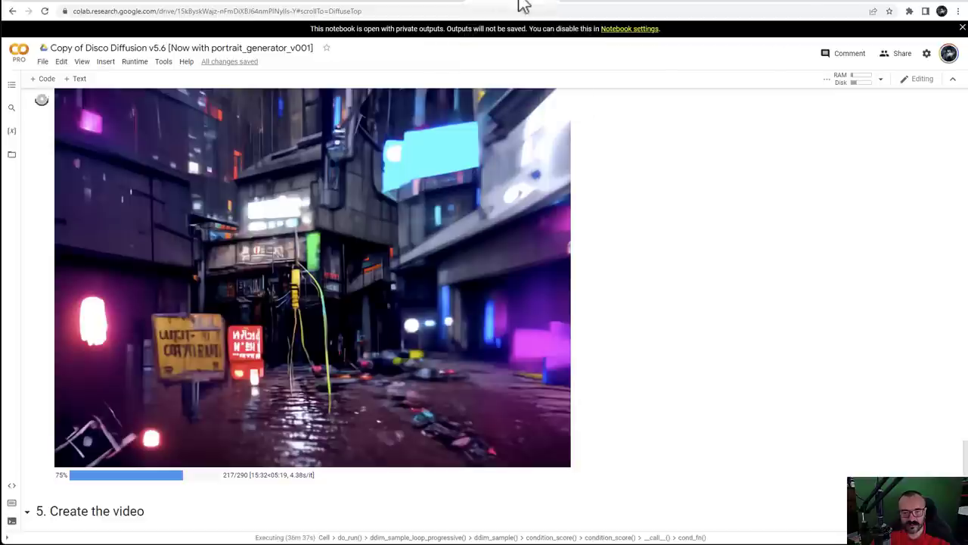
{"action": "left_click", "coordinate": [702, 4]}
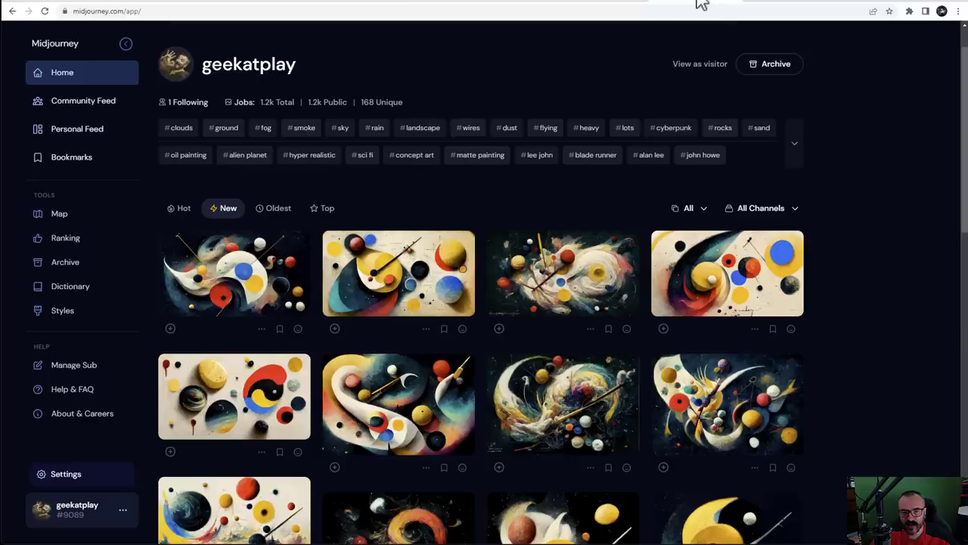
{"action": "left_click", "coordinate": [65, 74]}
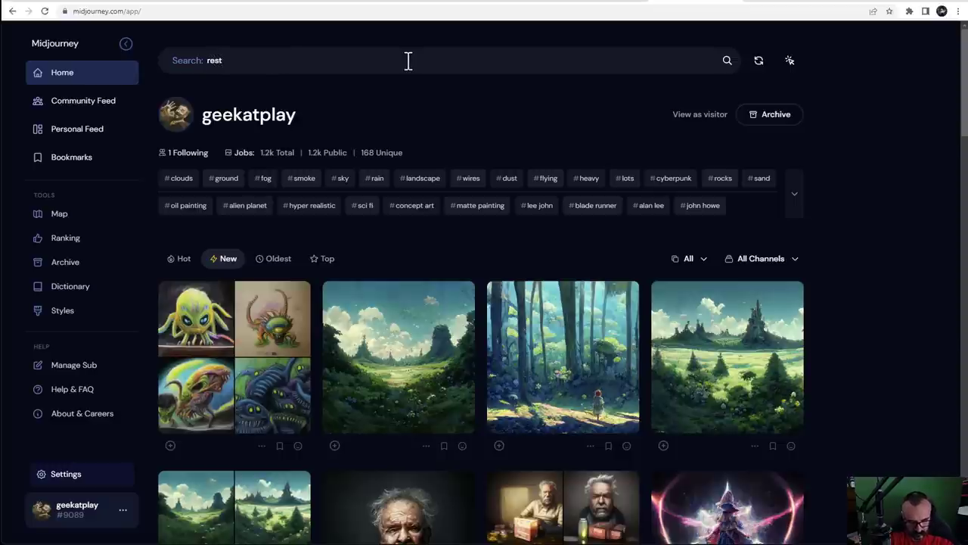
Try to find the restaurant images on the Midjourney Home page by searching for "restrant"
{"action": "left_click", "coordinate": [408, 61]}
{"action": "type", "text": "restrant"}
{"action": "key", "text": "Return"}
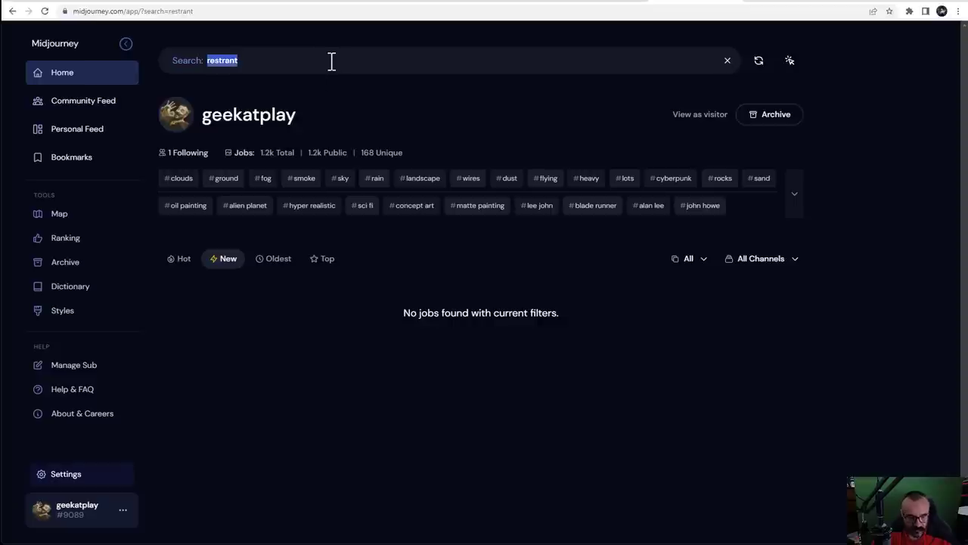
Replace the search term with "end of the universe" and search the Midjourney Home images for it
{"action": "type", "text": "end o"}
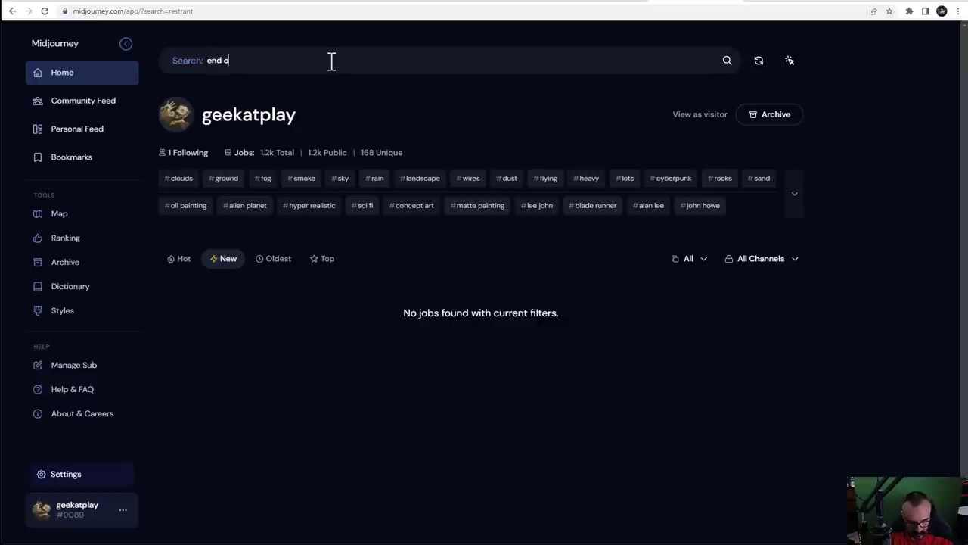
{"action": "type", "text": "f the univer"}
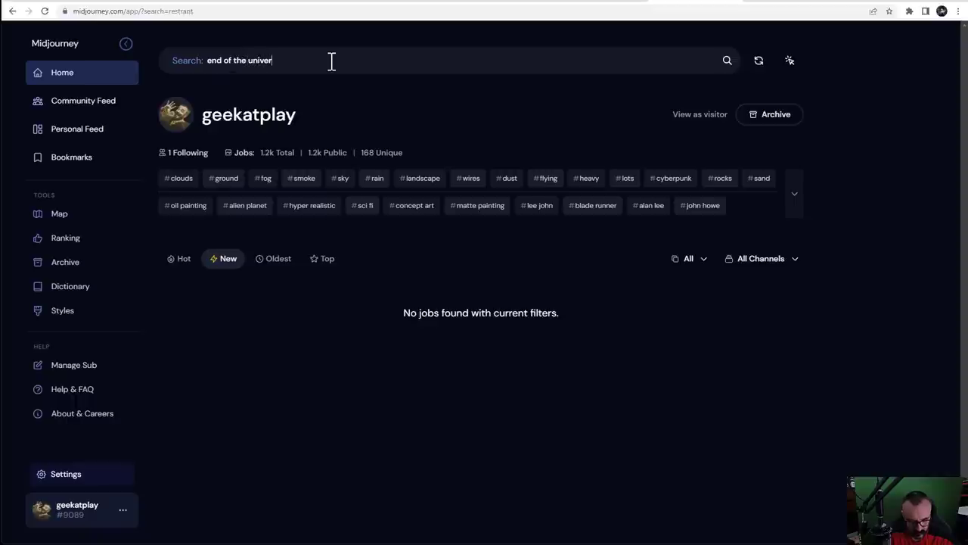
{"action": "type", "text": "se"}
{"action": "key", "text": "Return"}
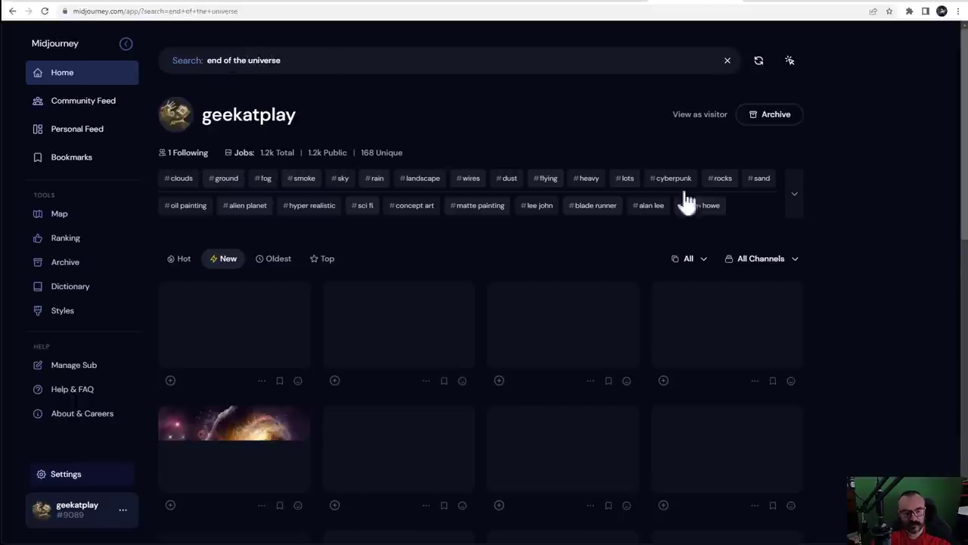
Browse the restaurant images, view the glass-fronted restaurant beside a black hole enlarged, close it and look through the remaining results
{"action": "scroll", "coordinate": [870, 220], "scroll_direction": "down", "scroll_amount": 2}
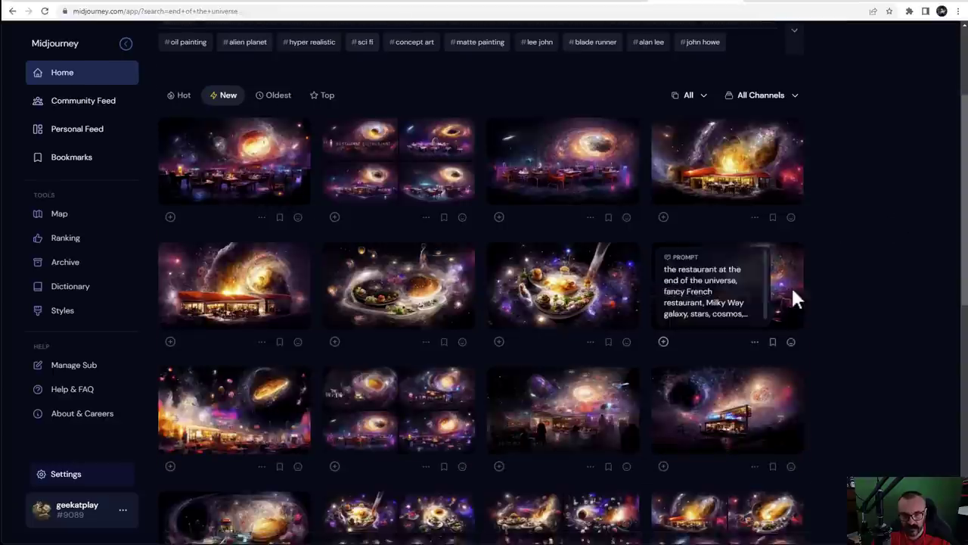
{"action": "scroll", "coordinate": [864, 244], "scroll_direction": "down", "scroll_amount": 6}
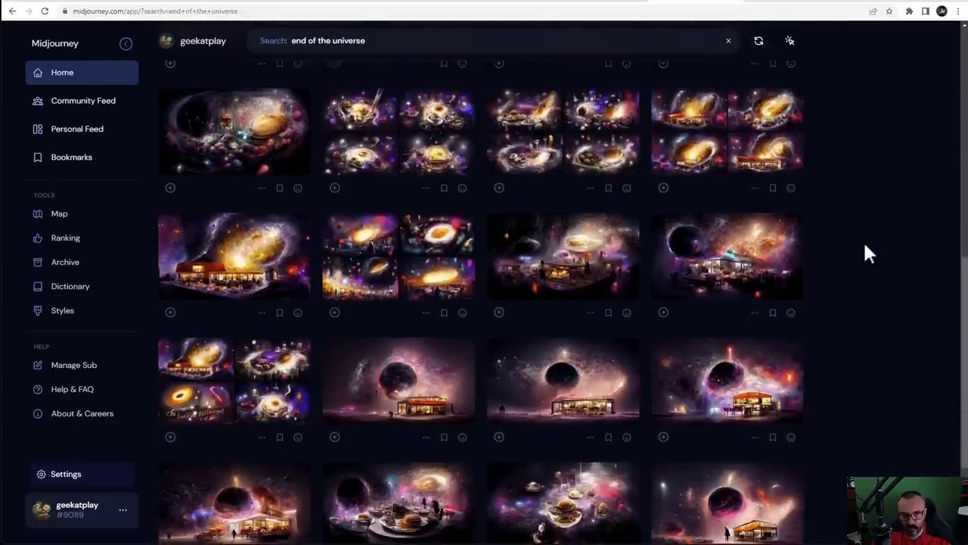
{"action": "scroll", "coordinate": [865, 243], "scroll_direction": "down", "scroll_amount": 1}
{"action": "left_click", "coordinate": [754, 214]}
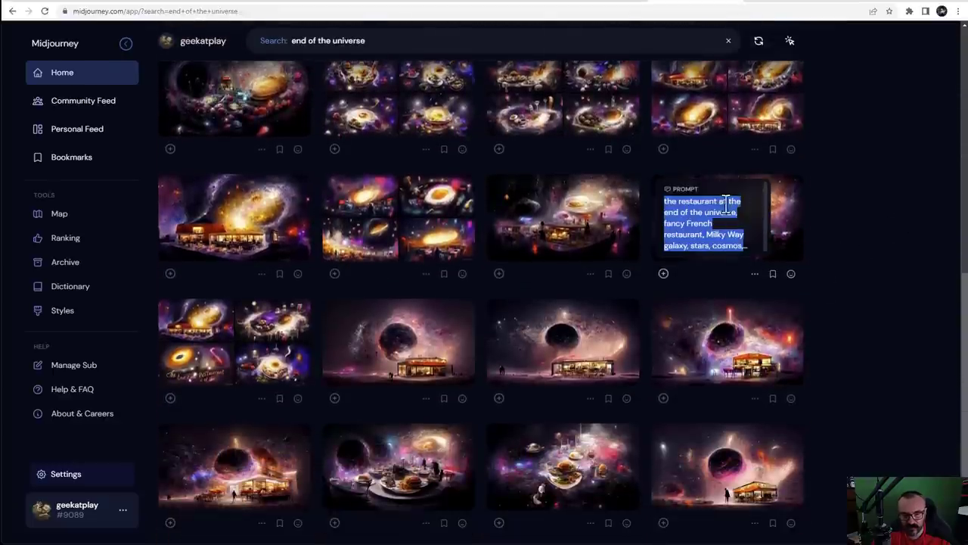
{"action": "left_click", "coordinate": [792, 220]}
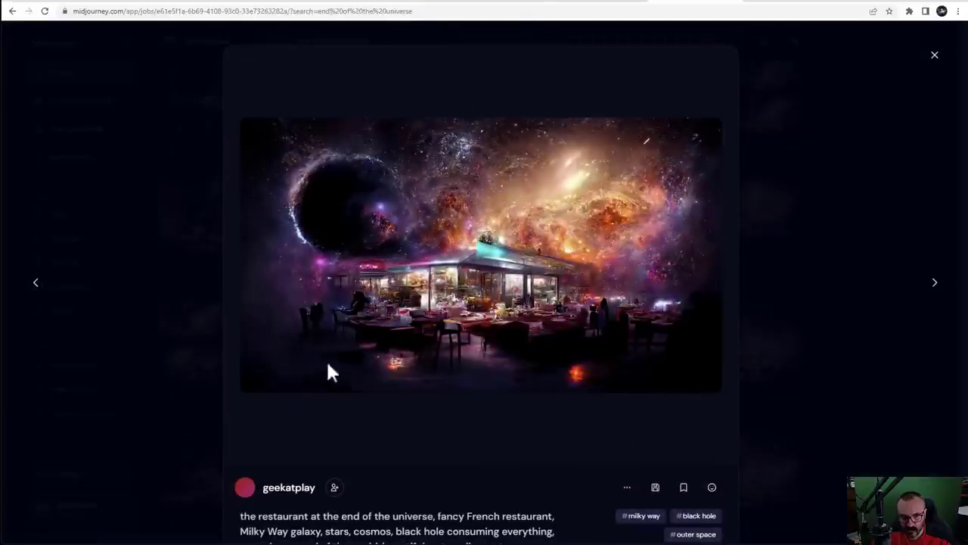
{"action": "left_click", "coordinate": [822, 301]}
{"action": "scroll", "coordinate": [864, 307], "scroll_direction": "down", "scroll_amount": 3}
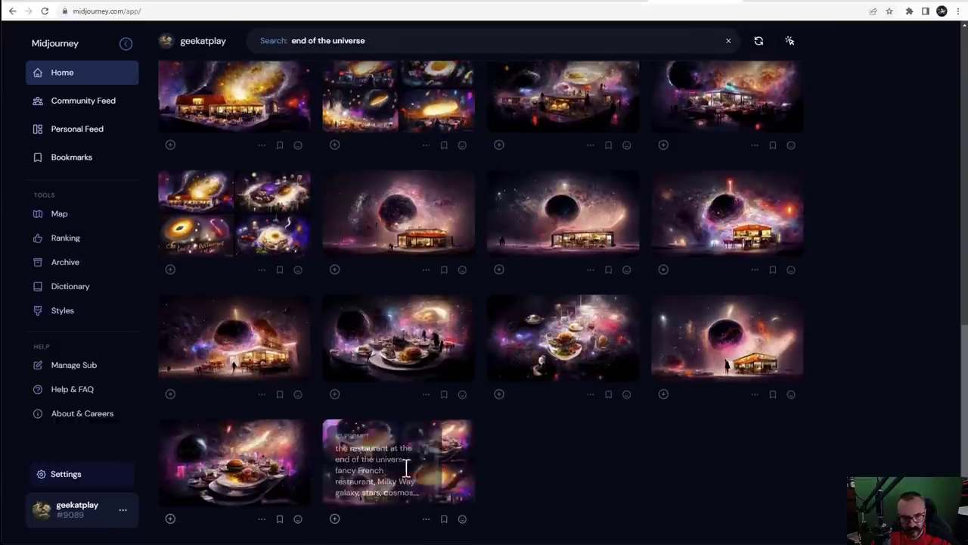
View the four-image restaurant grid and the red-roofed restaurant under a golden galaxy enlarged, closing each one after viewing
{"action": "left_click", "coordinate": [459, 465]}
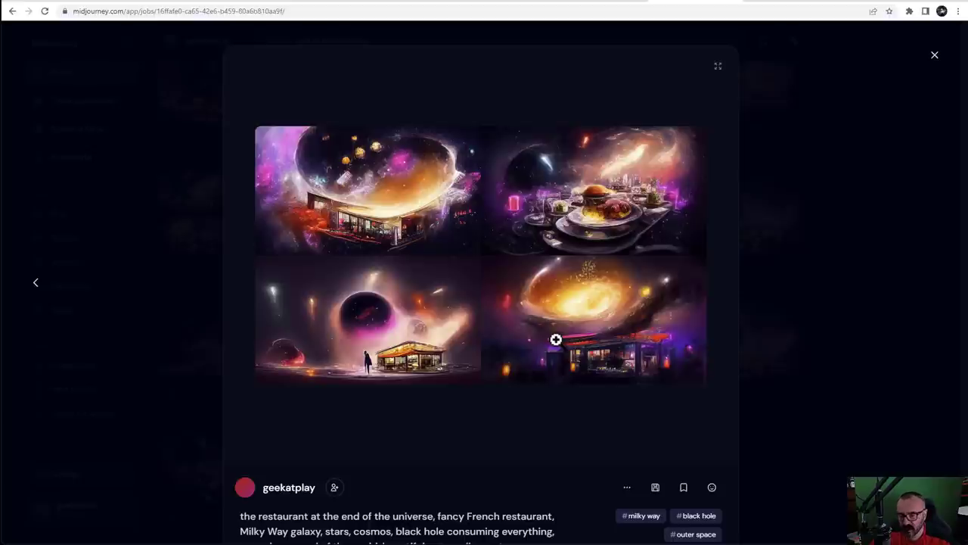
{"action": "left_click", "coordinate": [872, 246]}
{"action": "scroll", "coordinate": [245, 301], "scroll_direction": "up", "scroll_amount": 2}
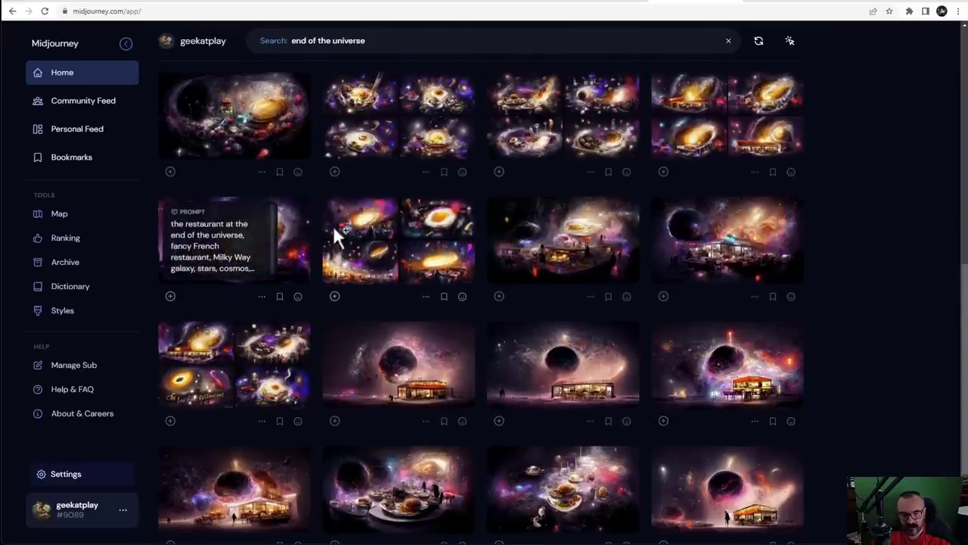
{"action": "left_click", "coordinate": [306, 255]}
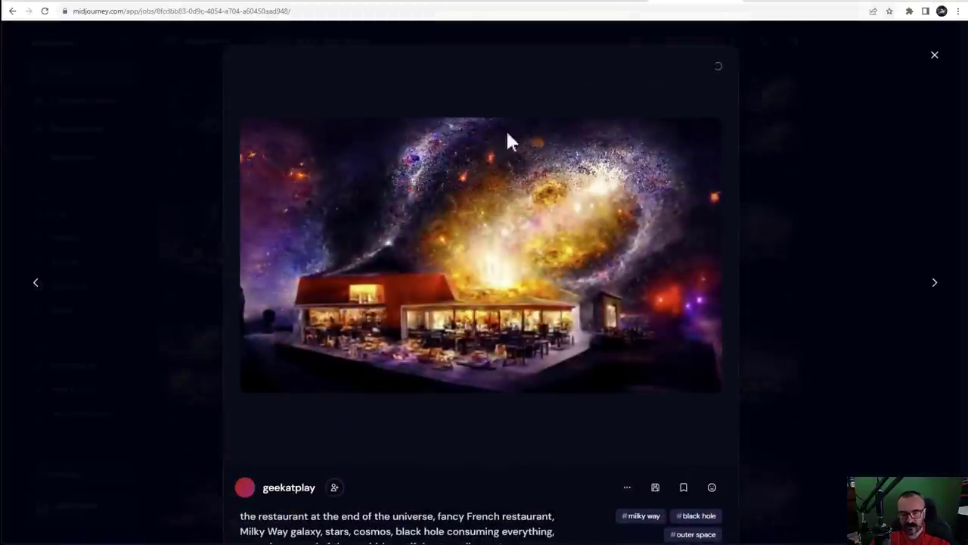
{"action": "left_click", "coordinate": [851, 187]}
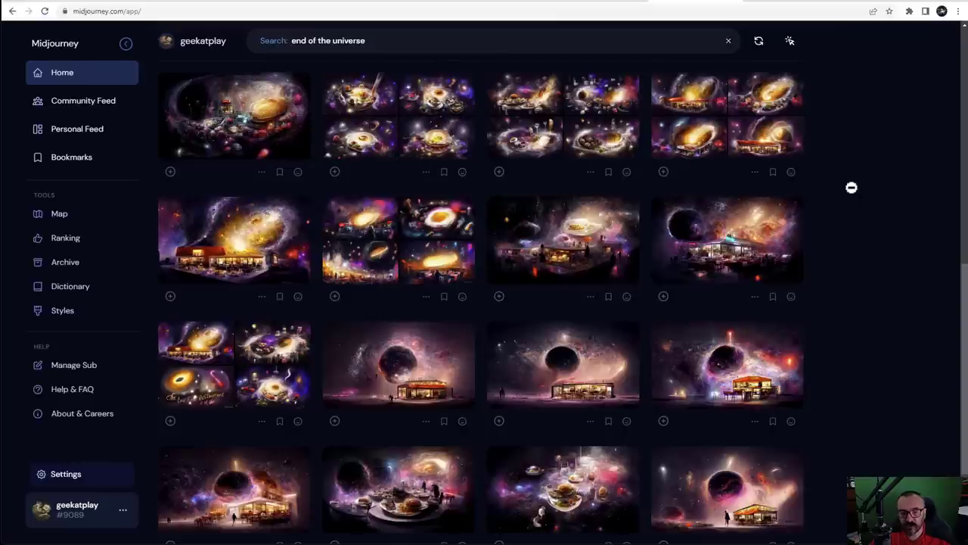
Switch to DALL·E and open the recent results for the "portal to another universe in the closed" prompt
{"action": "left_click", "coordinate": [69, 5]}
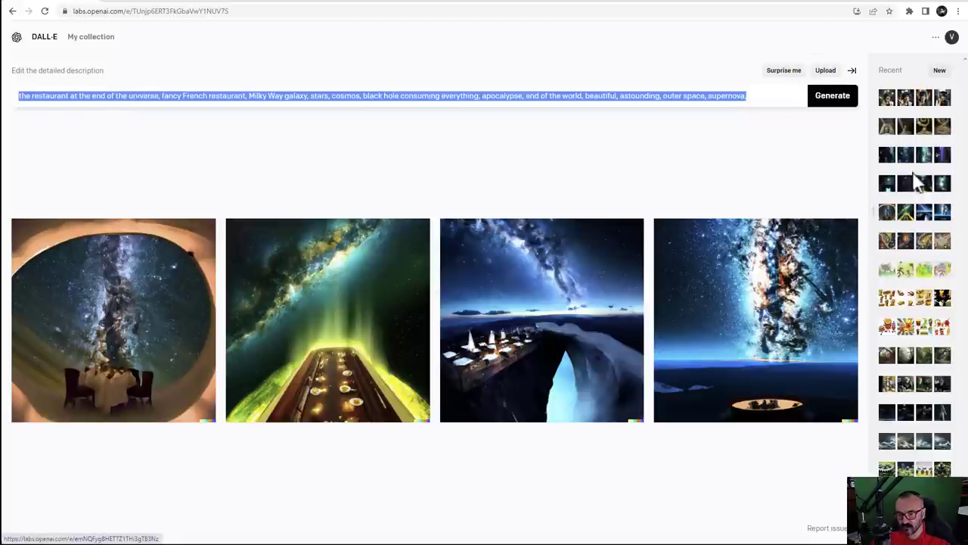
{"action": "left_click", "coordinate": [917, 182]}
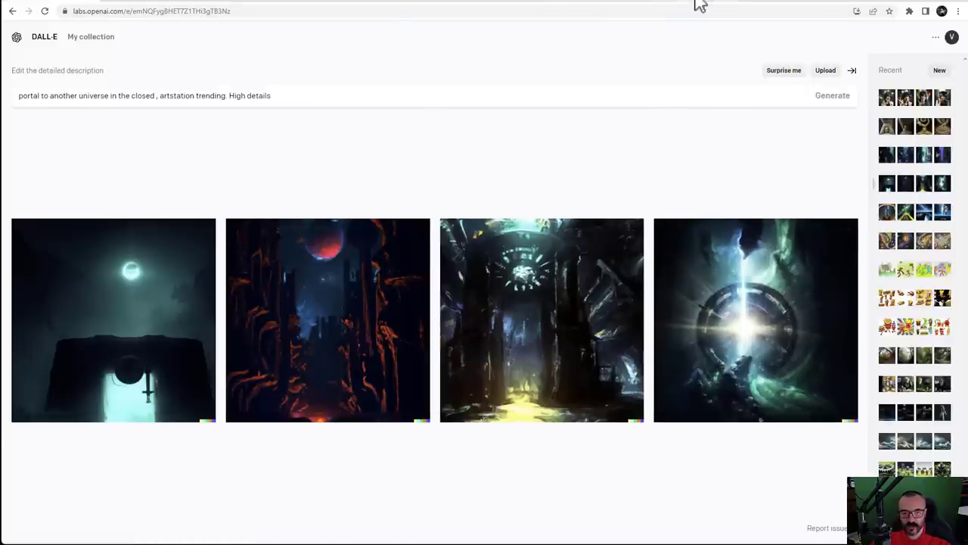
Switch to the Stable Diffusion Discord, jump from the mentions to the "portal to another universe" result and look through its images
{"action": "left_click", "coordinate": [310, 2]}
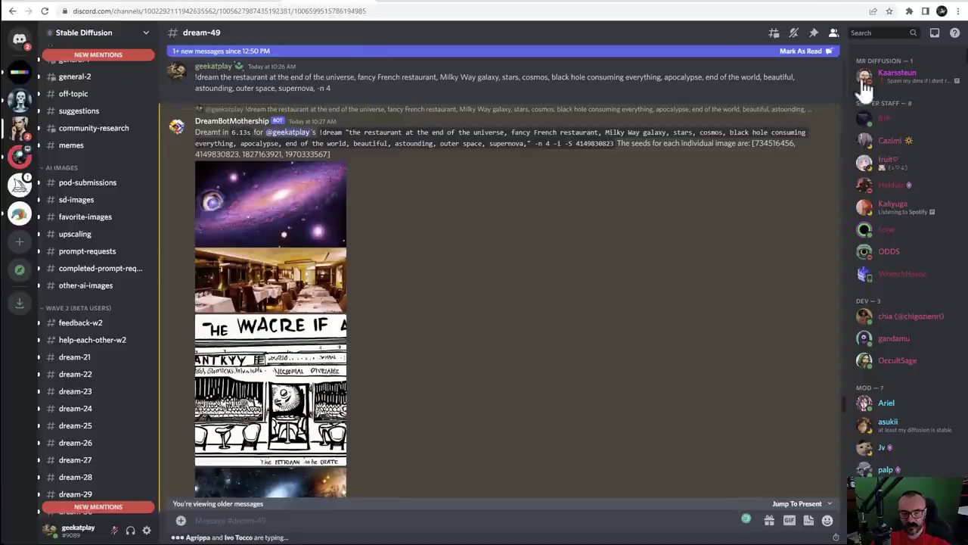
{"action": "left_click", "coordinate": [934, 34]}
{"action": "scroll", "coordinate": [860, 361], "scroll_direction": "down", "scroll_amount": 15}
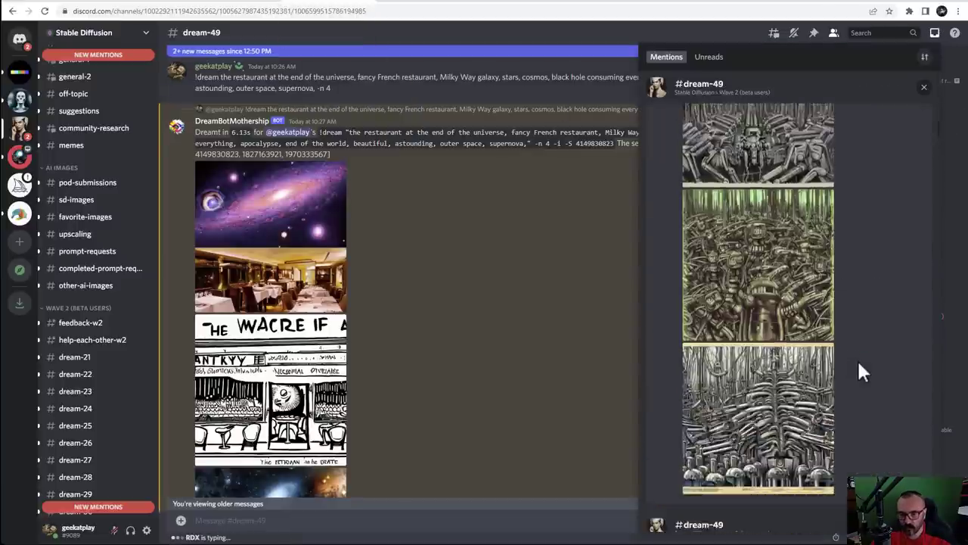
{"action": "scroll", "coordinate": [857, 359], "scroll_direction": "down", "scroll_amount": 10}
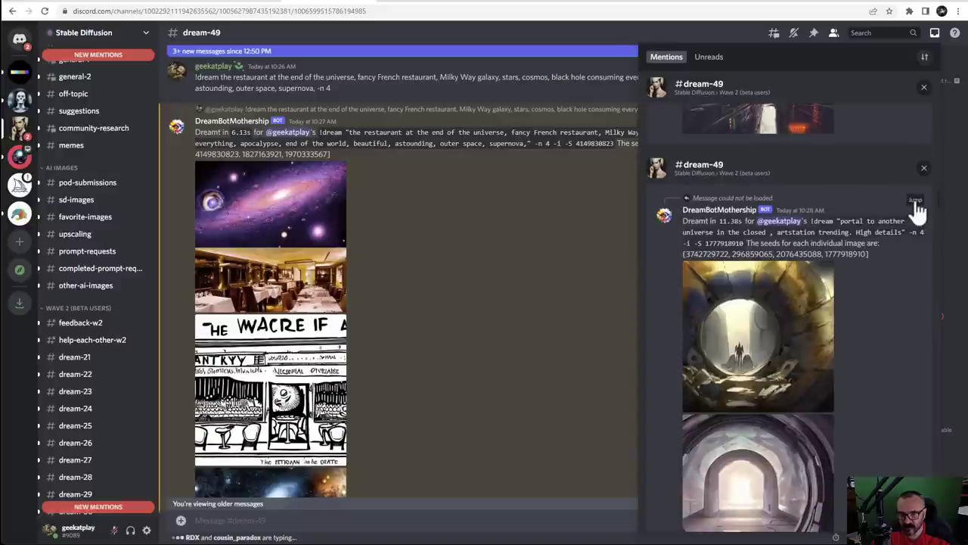
{"action": "left_click", "coordinate": [916, 200]}
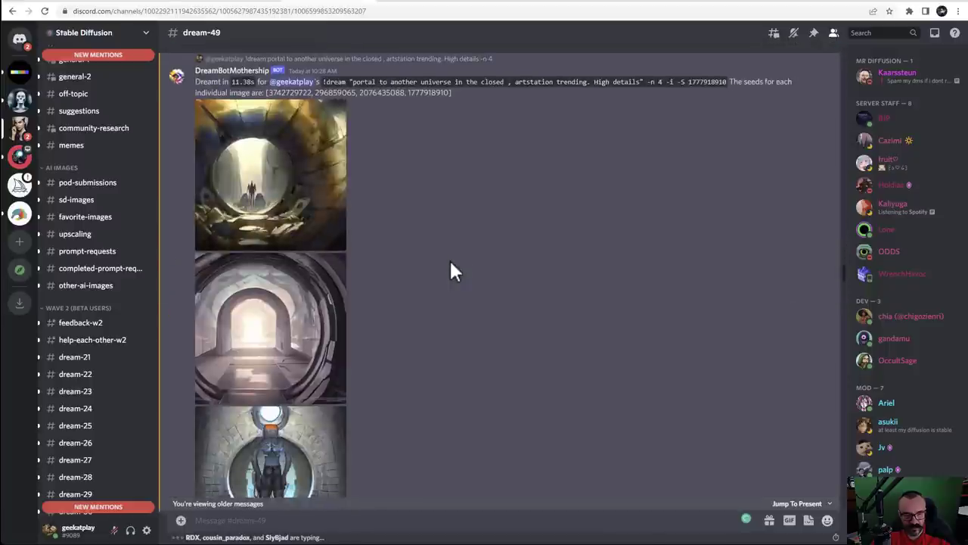
{"action": "scroll", "coordinate": [450, 272], "scroll_direction": "down", "scroll_amount": 6}
{"action": "scroll", "coordinate": [289, 259], "scroll_direction": "up", "scroll_amount": 5}
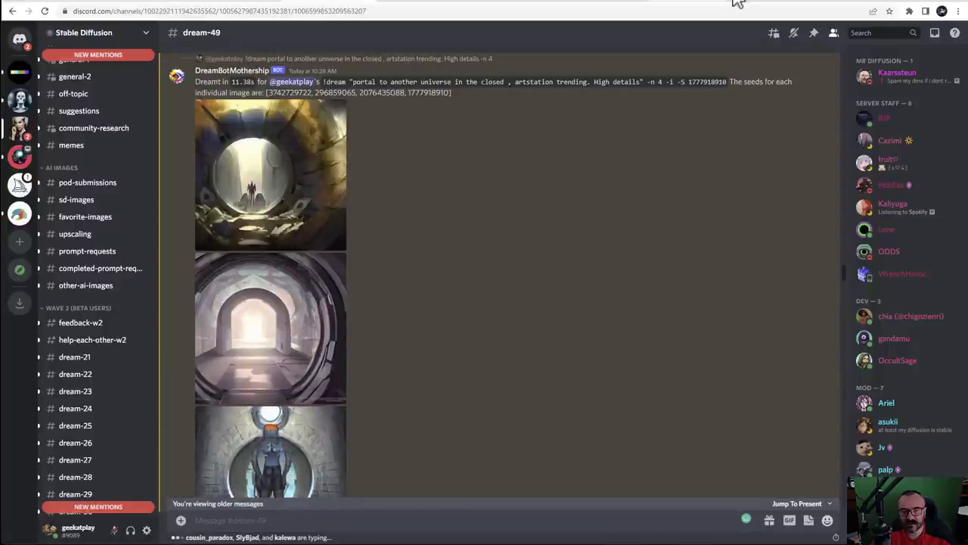
Switch to Midjourney, search the Home images for "portal" and browse the results
{"action": "left_click", "coordinate": [695, 3]}
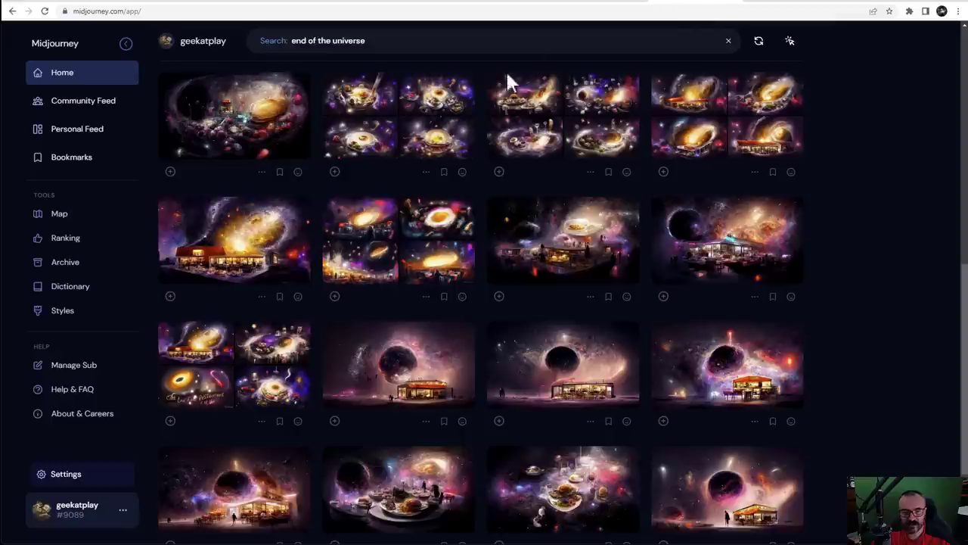
{"action": "triple_click", "coordinate": [398, 40]}
{"action": "type", "text": "portal"}
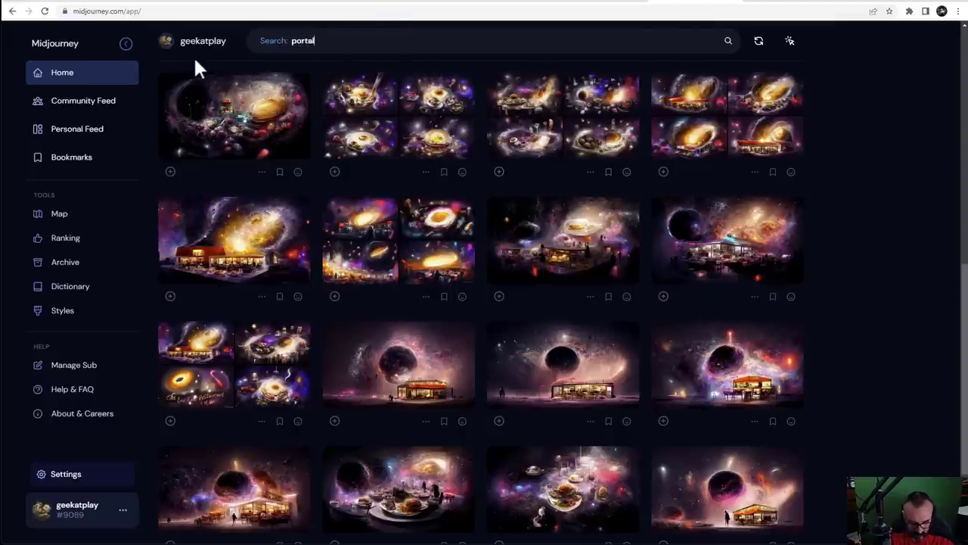
{"action": "key", "text": "Return"}
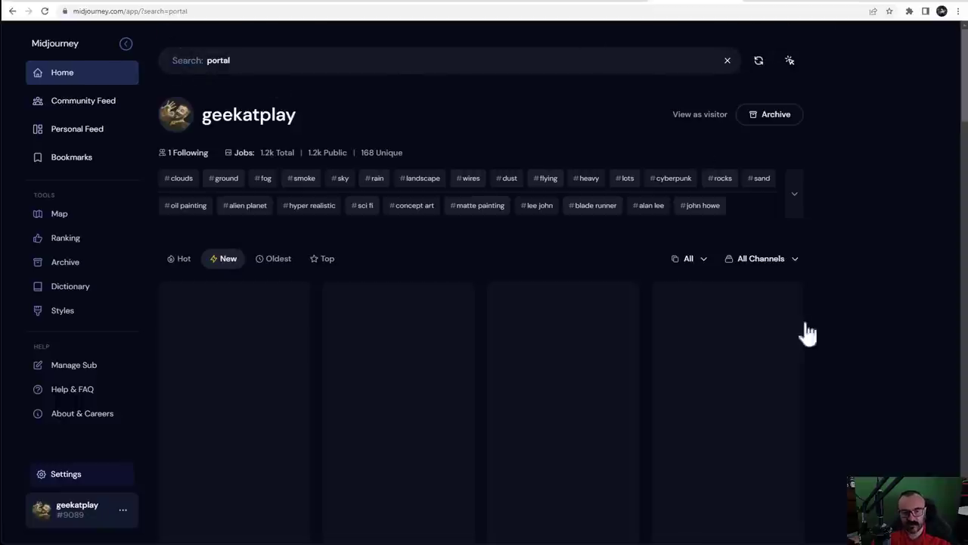
{"action": "scroll", "coordinate": [757, 303], "scroll_direction": "down", "scroll_amount": 2}
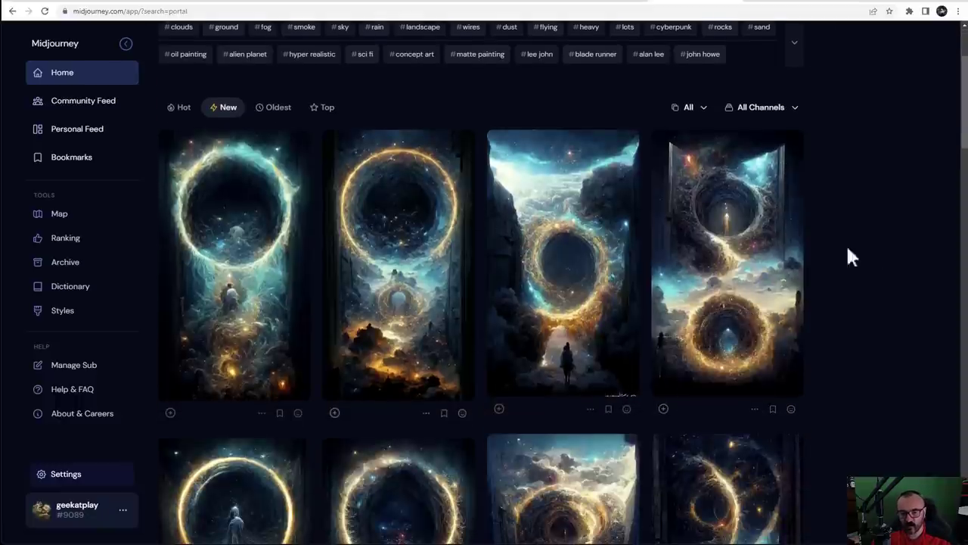
{"action": "scroll", "coordinate": [848, 265], "scroll_direction": "down", "scroll_amount": 2}
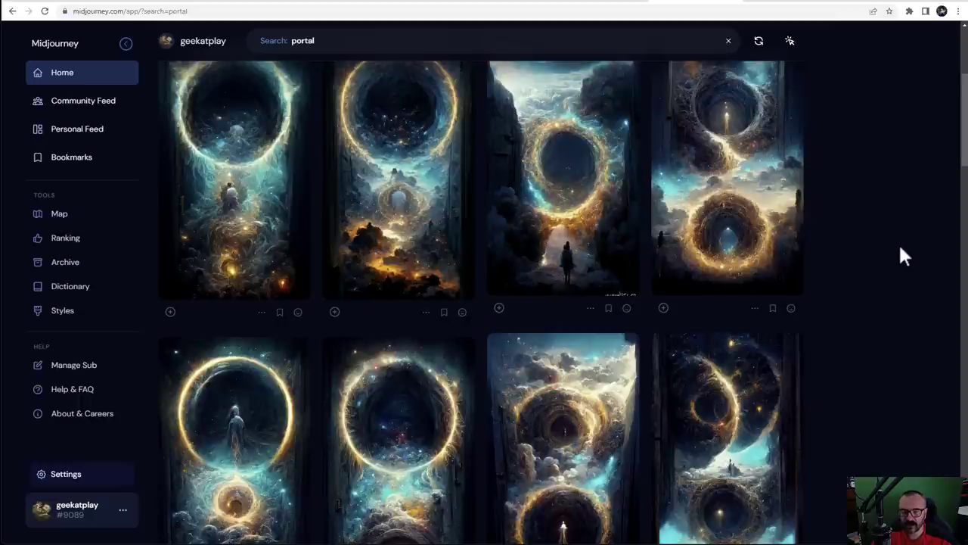
{"action": "mouse_move", "coordinate": [589, 162]}
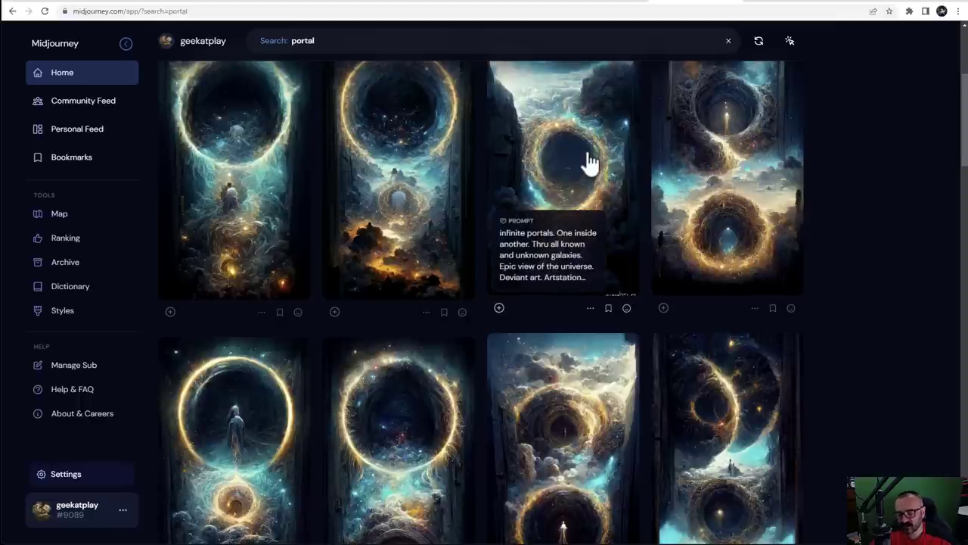
{"action": "scroll", "coordinate": [631, 222], "scroll_direction": "down", "scroll_amount": 8}
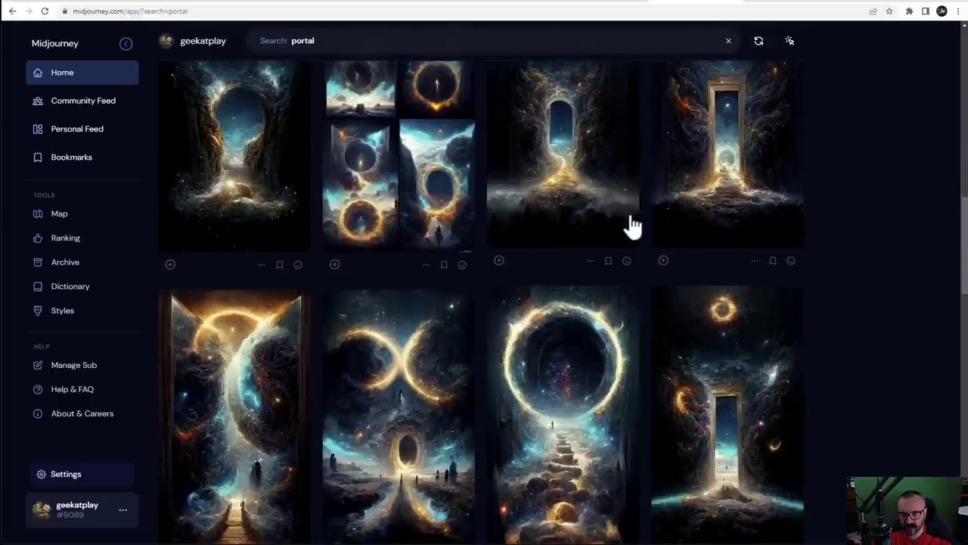
{"action": "scroll", "coordinate": [706, 305], "scroll_direction": "down", "scroll_amount": 3}
{"action": "scroll", "coordinate": [845, 270], "scroll_direction": "up", "scroll_amount": 10}
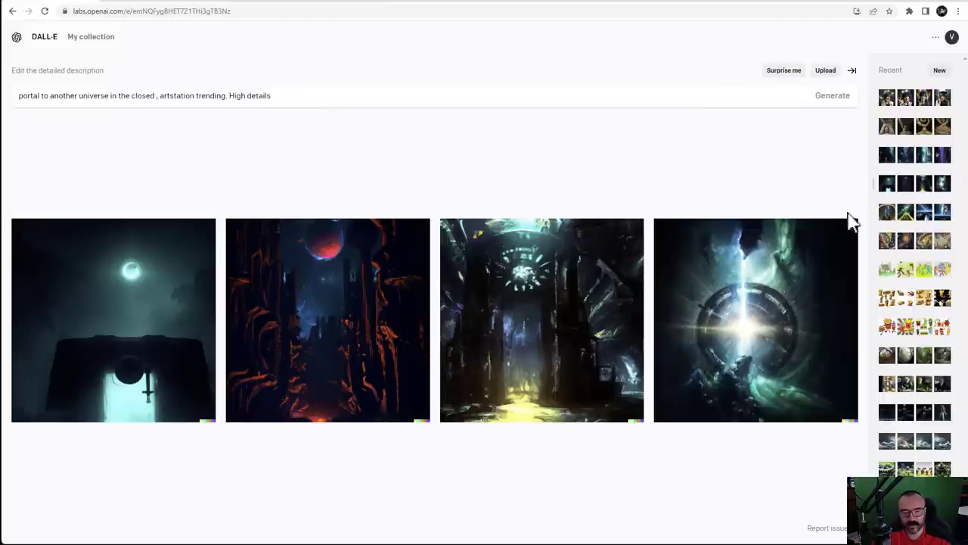
Switch to DALL·E, open the recent "cyberpunk narrow street" results, view the images enlarged and return to the set
{"action": "left_click", "coordinate": [919, 161]}
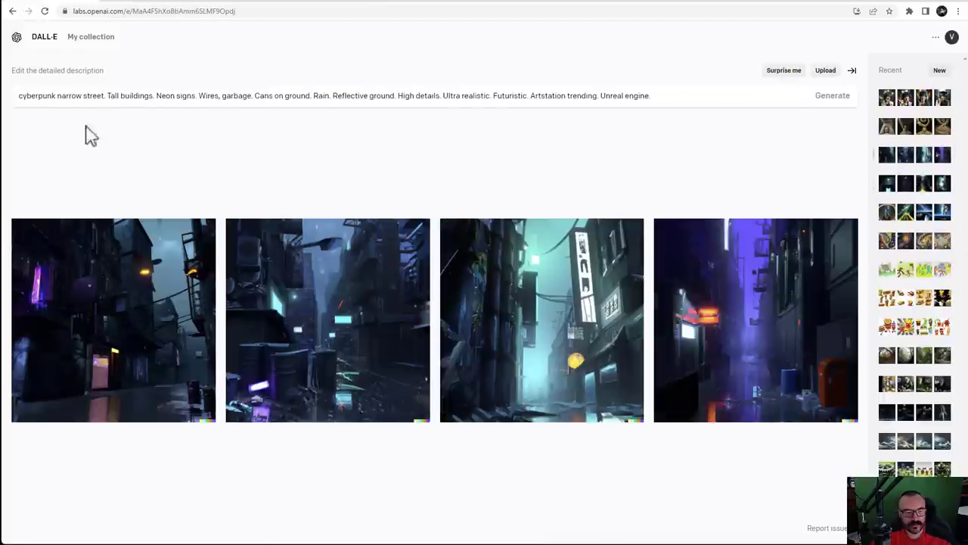
{"action": "left_click", "coordinate": [123, 330]}
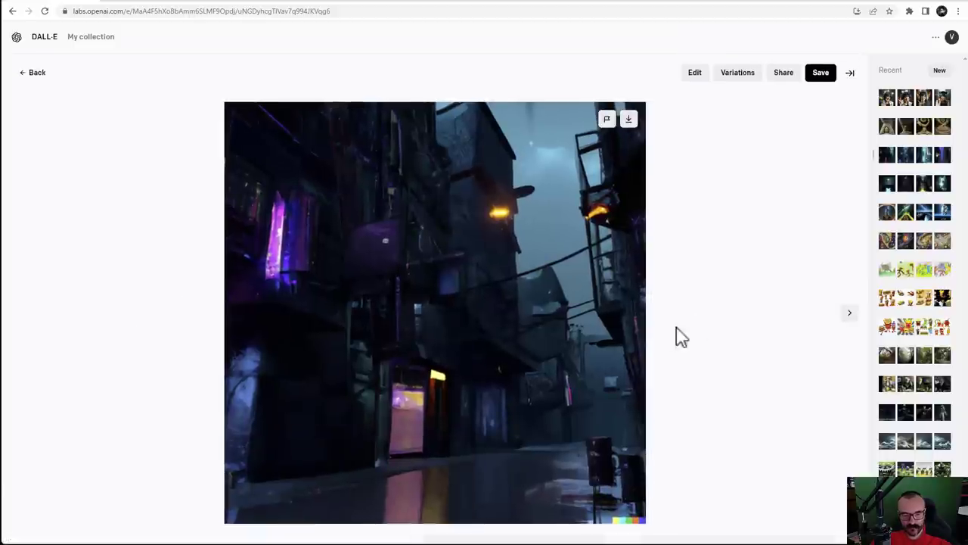
{"action": "left_click", "coordinate": [850, 323]}
{"action": "left_click", "coordinate": [850, 323]}
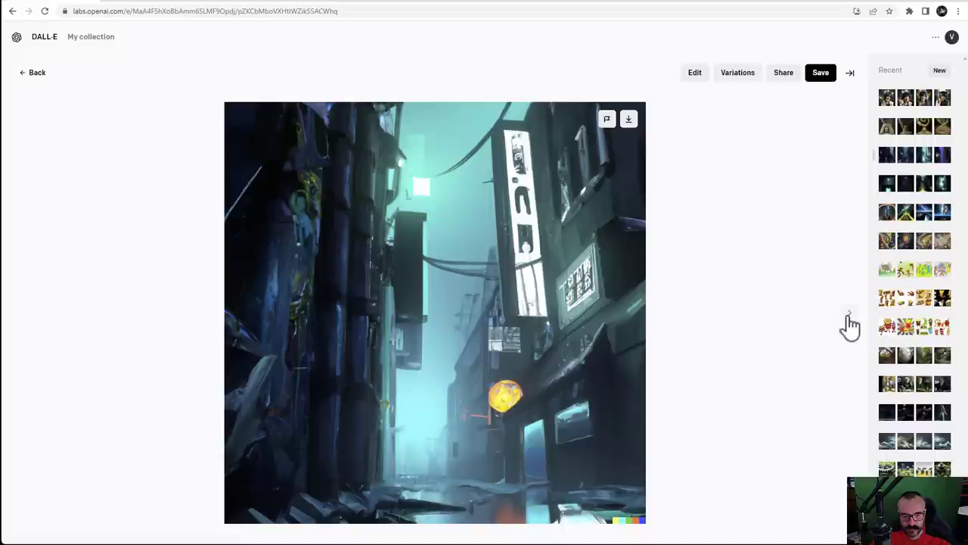
{"action": "left_click", "coordinate": [850, 324]}
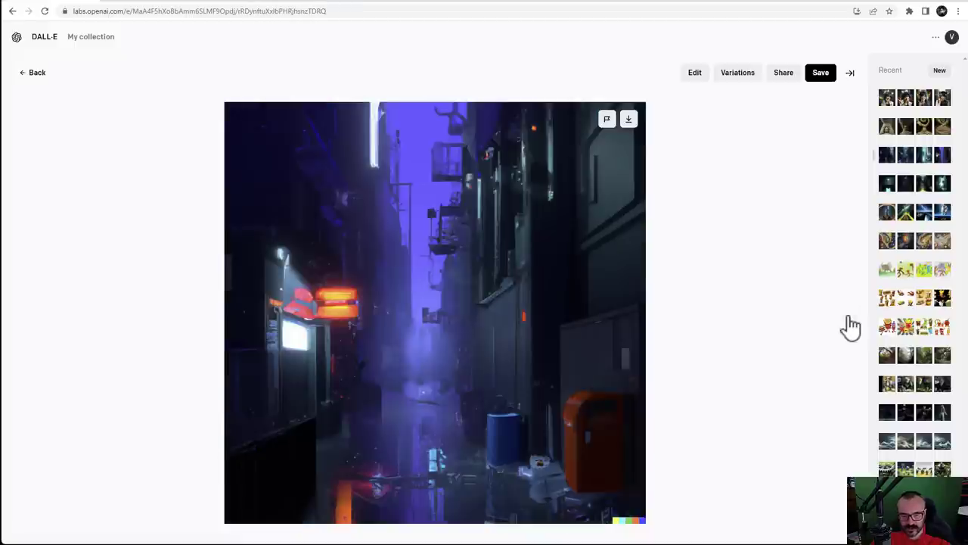
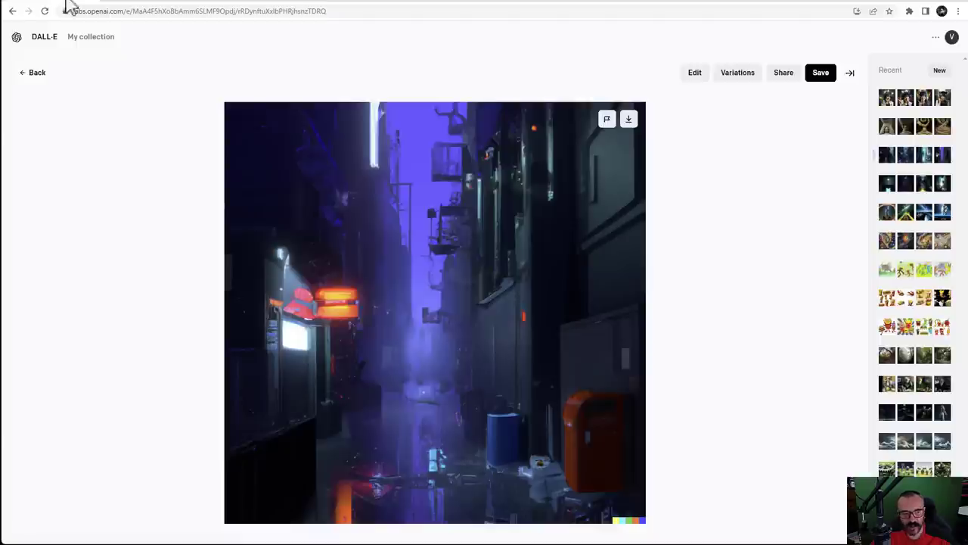
{"action": "left_click", "coordinate": [35, 72]}
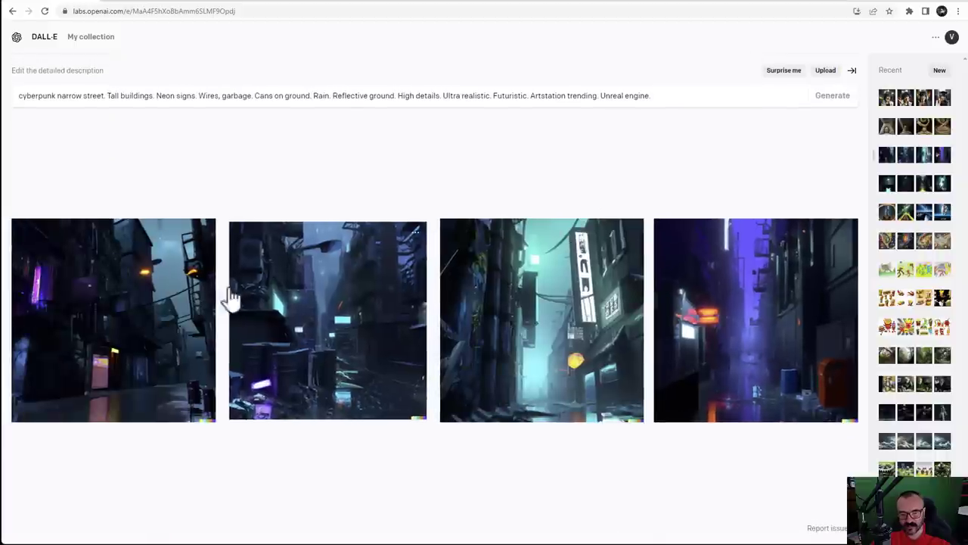
{"action": "left_click", "coordinate": [313, 313]}
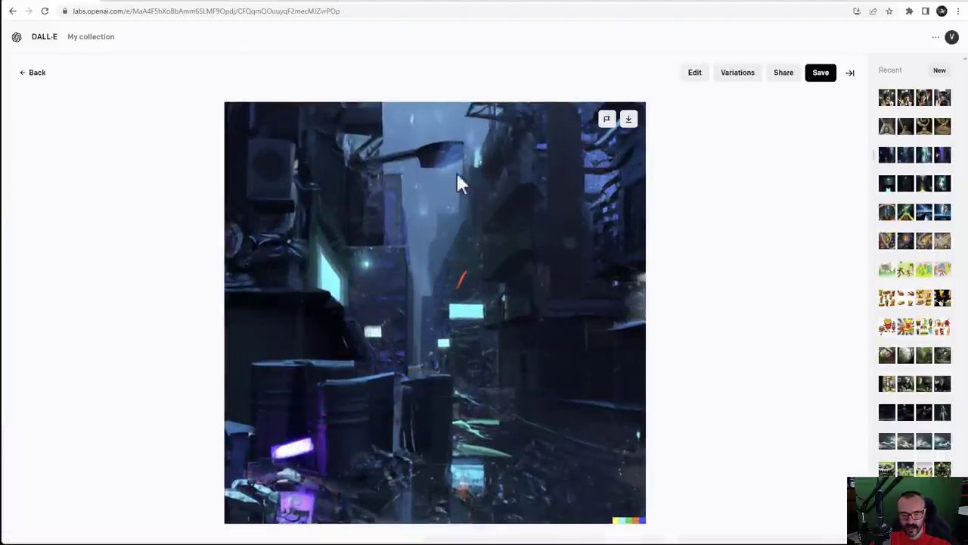
{"action": "left_click", "coordinate": [31, 73]}
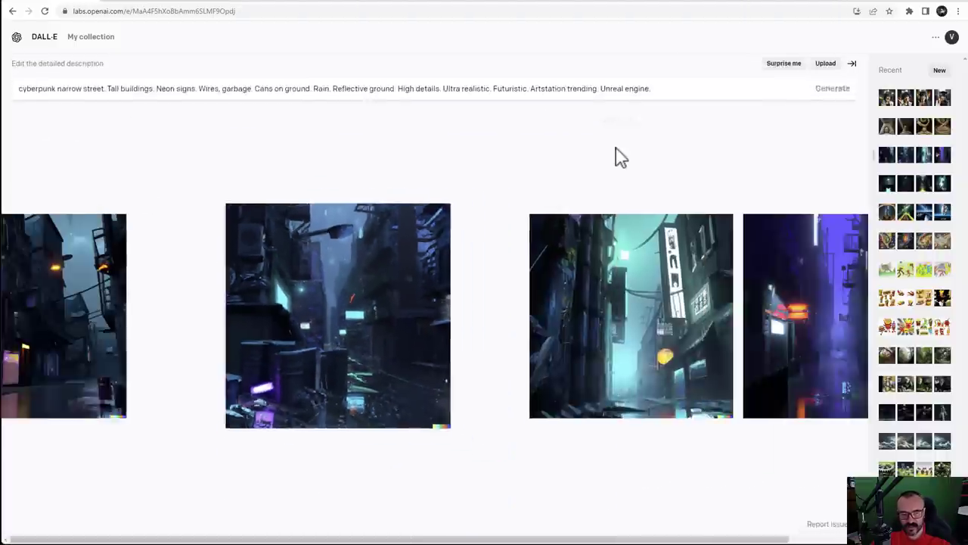
Switch to the Stable Diffusion Discord and jump from the mentions to the four-image "cyberpunk narrow street" result
{"action": "left_click", "coordinate": [337, 4]}
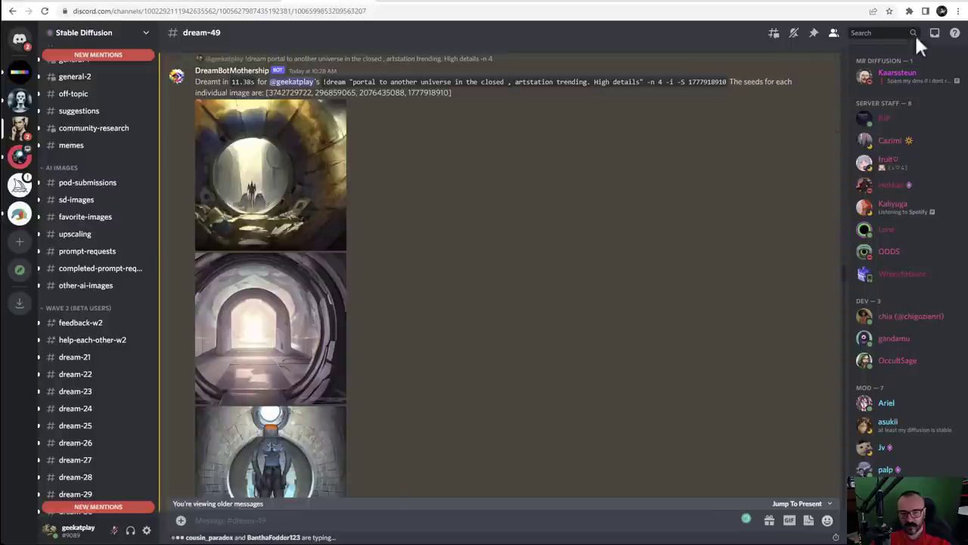
{"action": "left_click", "coordinate": [935, 38]}
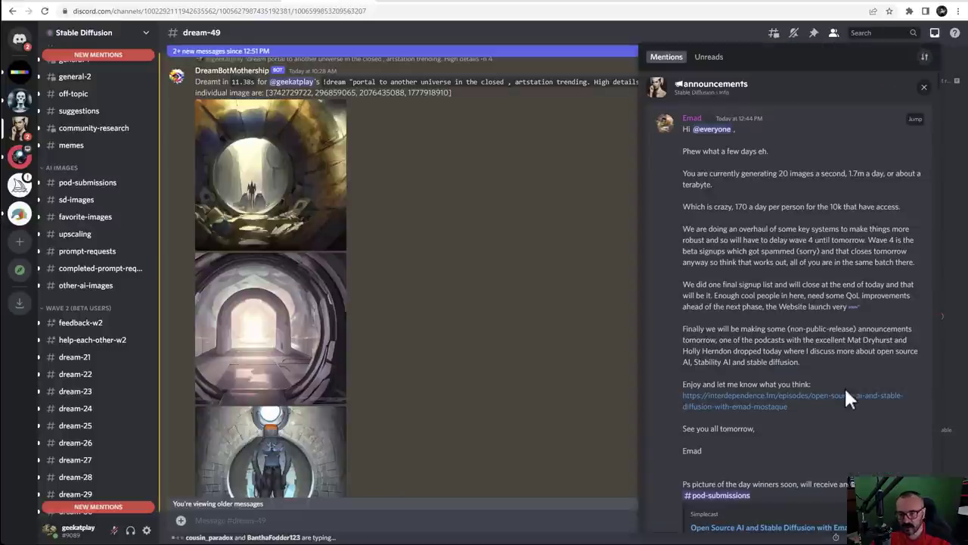
{"action": "scroll", "coordinate": [845, 401], "scroll_direction": "down", "scroll_amount": 10}
{"action": "scroll", "coordinate": [851, 416], "scroll_direction": "down", "scroll_amount": 5}
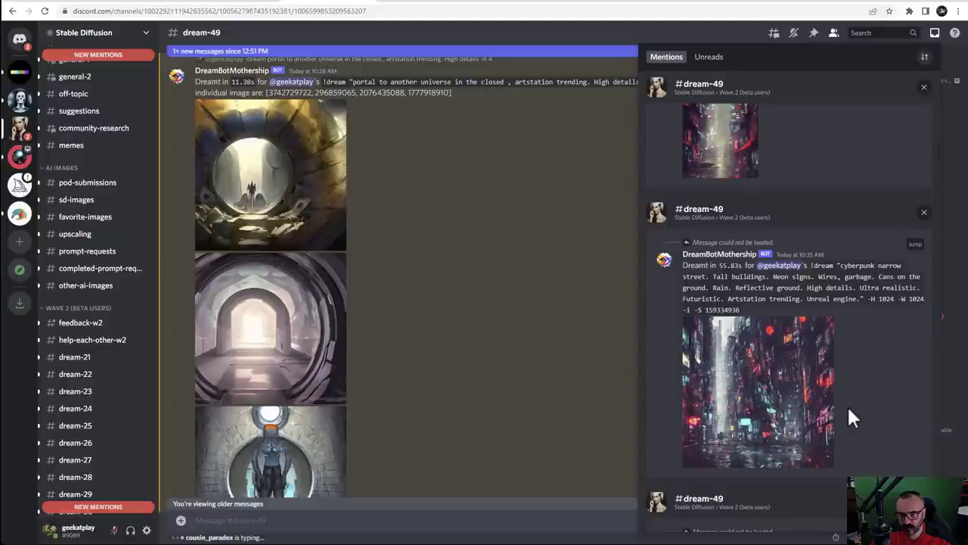
{"action": "scroll", "coordinate": [849, 418], "scroll_direction": "down", "scroll_amount": 10}
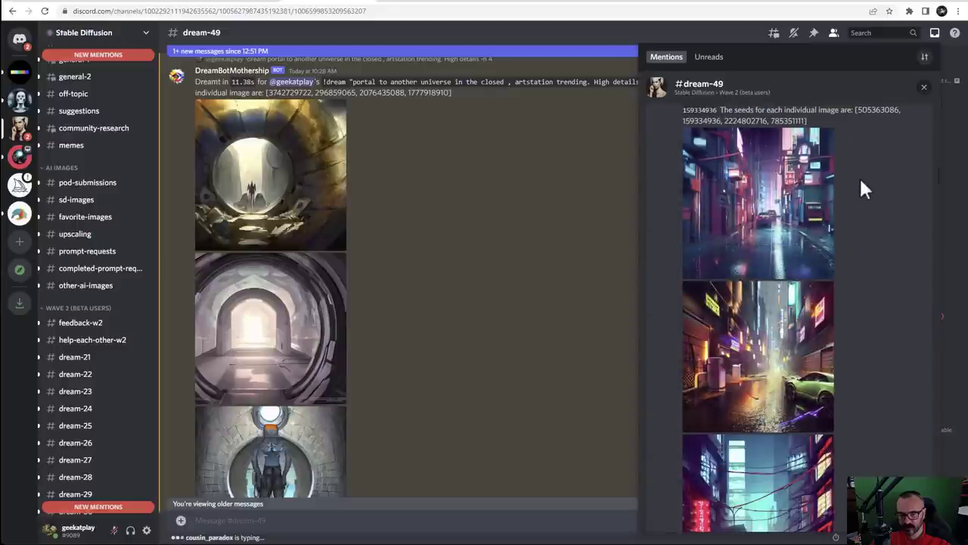
{"action": "left_click", "coordinate": [915, 152]}
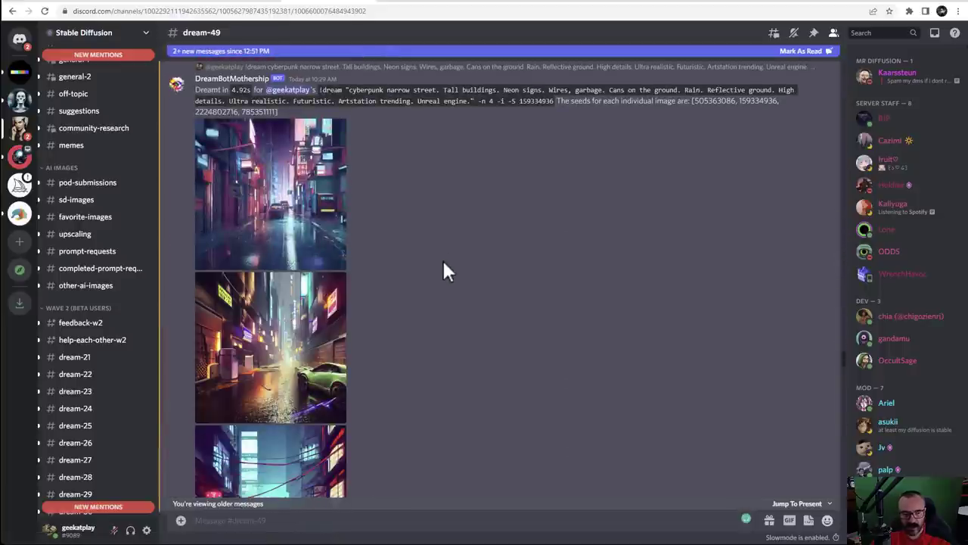
View the four Stable Diffusion "cyberpunk narrow street" images enlarged one after another, then close the viewer
{"action": "left_click", "coordinate": [284, 212]}
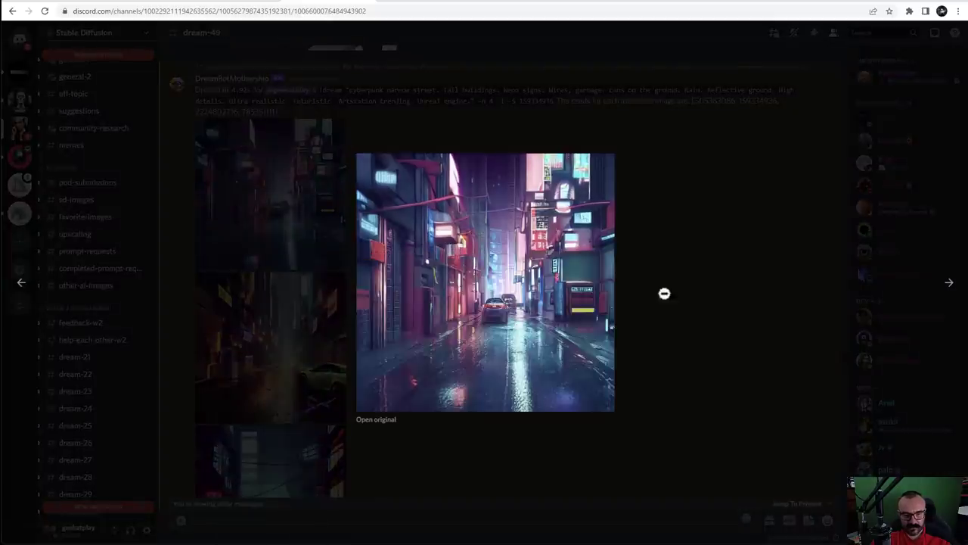
{"action": "left_click", "coordinate": [946, 291]}
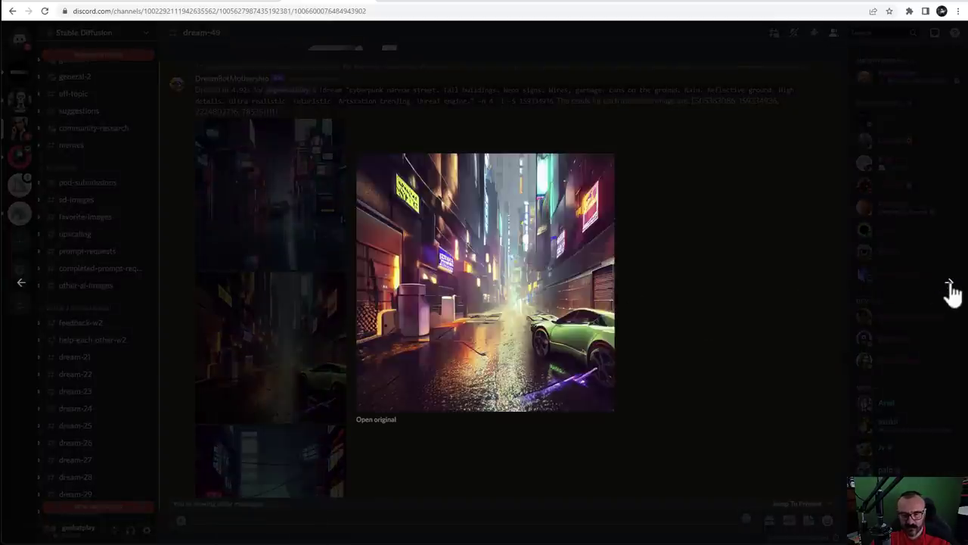
{"action": "left_click", "coordinate": [950, 290]}
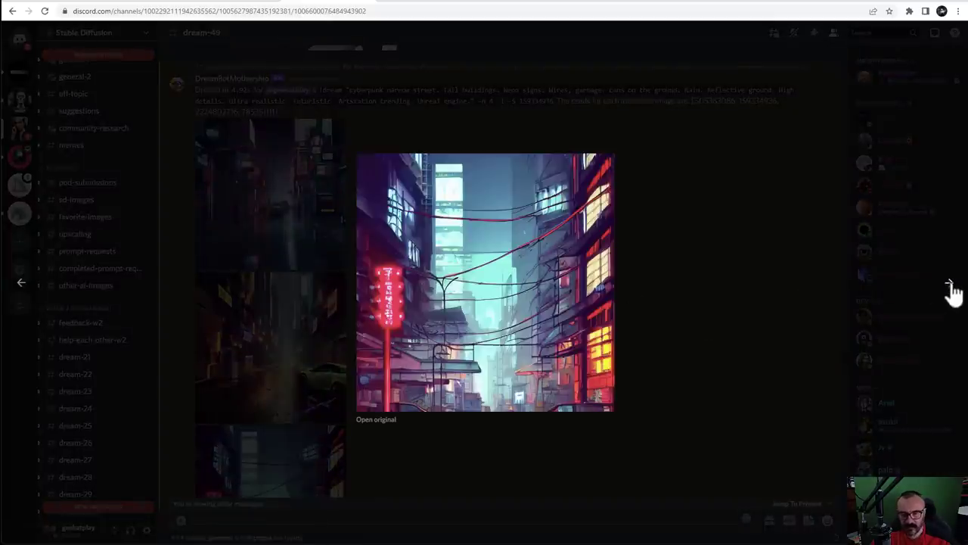
{"action": "left_click", "coordinate": [950, 286]}
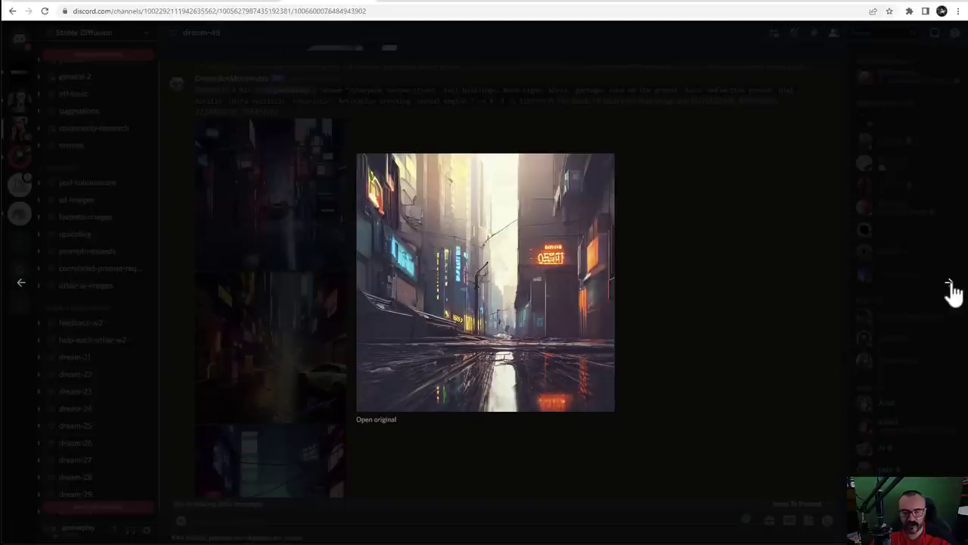
{"action": "left_click", "coordinate": [724, 270]}
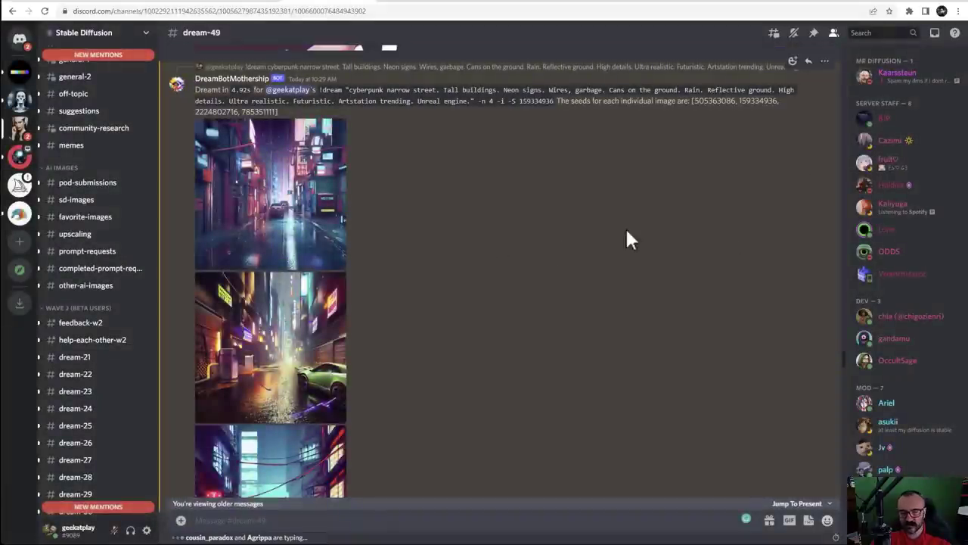
Jump from the mentions to the 1024 × 1024 "cyberpunk narrow street" result, view its original image at full size and close it
{"action": "left_click", "coordinate": [936, 38]}
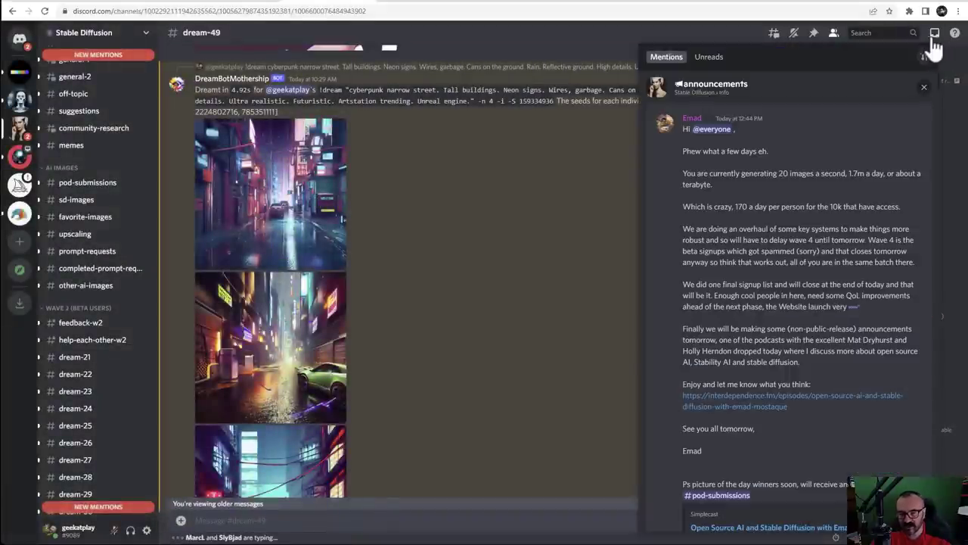
{"action": "scroll", "coordinate": [818, 270], "scroll_direction": "down", "scroll_amount": 5}
{"action": "scroll", "coordinate": [826, 284], "scroll_direction": "down", "scroll_amount": 10}
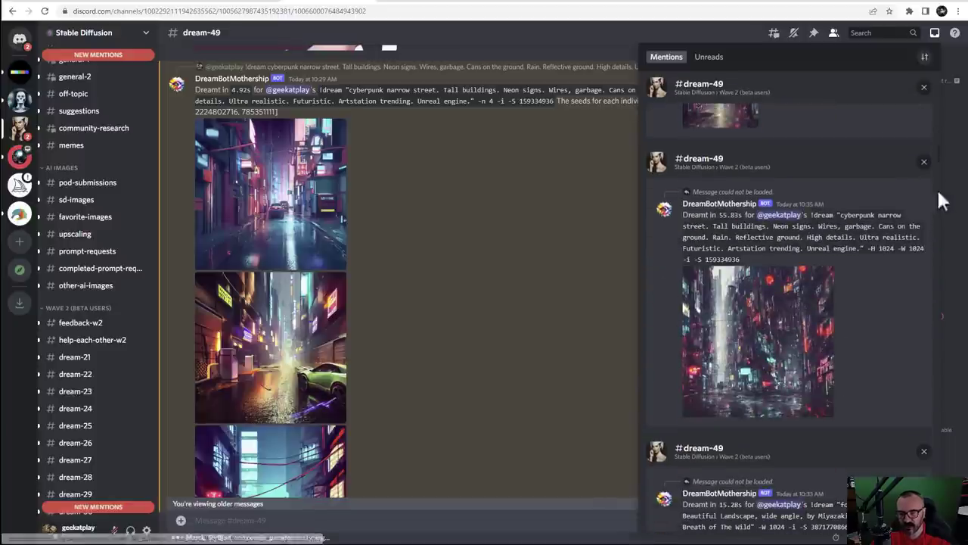
{"action": "left_click", "coordinate": [915, 195]}
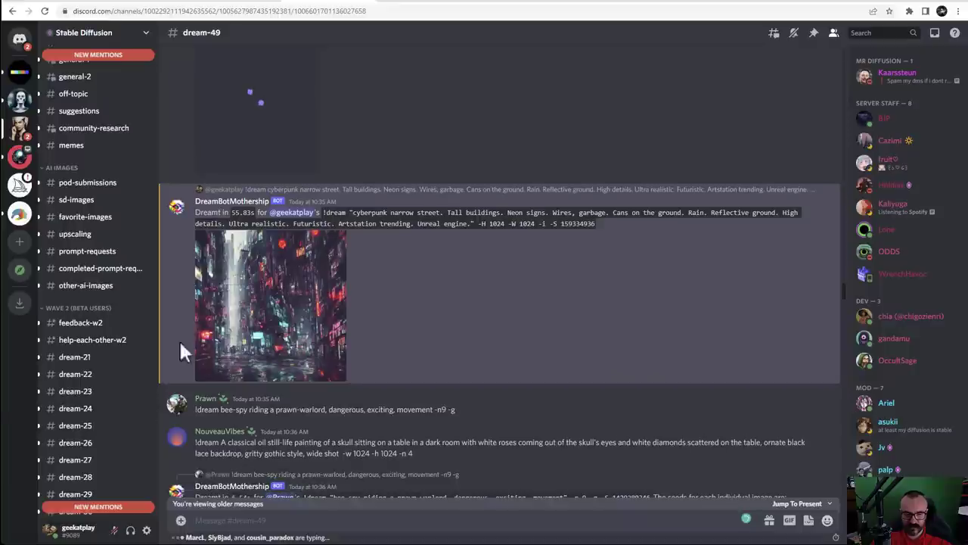
{"action": "left_click", "coordinate": [306, 305]}
{"action": "left_click", "coordinate": [325, 462]}
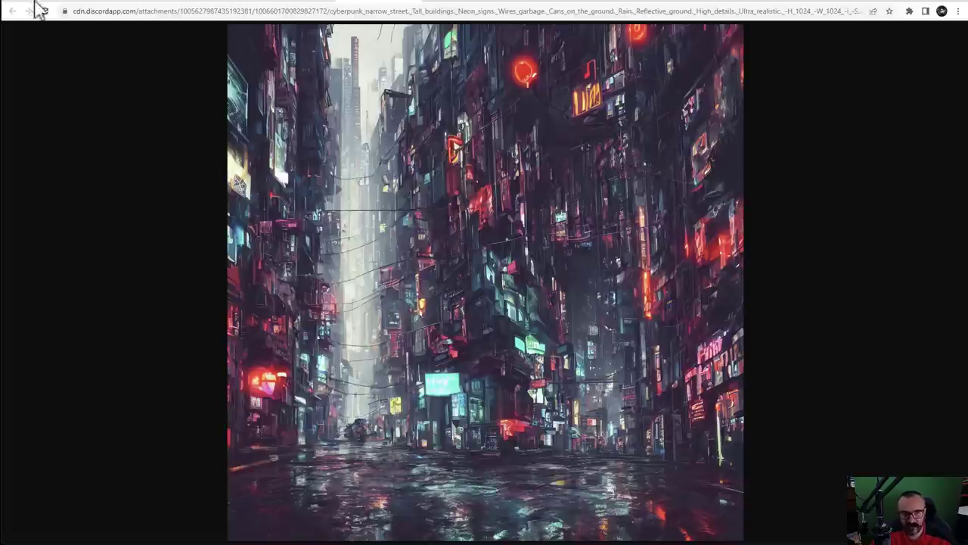
{"action": "key", "text": "ctrl+w"}
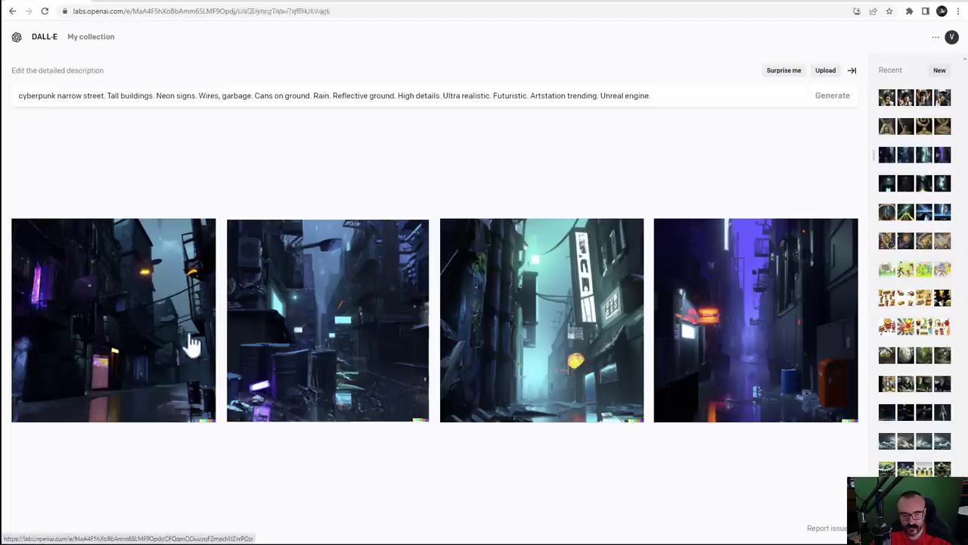
Enlarge the first DALL·E street image and switch back to the Stable Diffusion render to compare them
{"action": "left_click", "coordinate": [189, 341]}
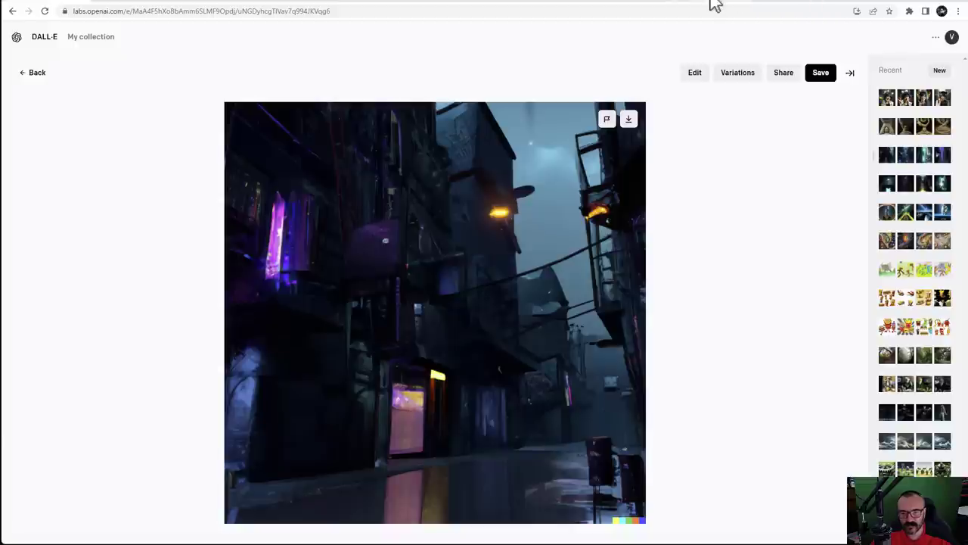
{"action": "left_click", "coordinate": [281, 4]}
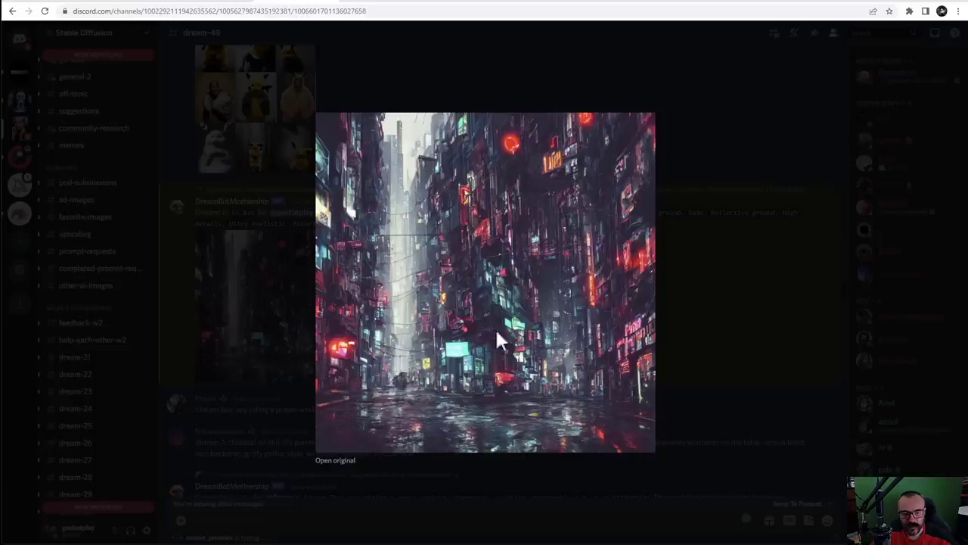
Switch to Midjourney, search the Home images for "cyberpunk" and browse to the narrow street renders
{"action": "left_click", "coordinate": [704, 6]}
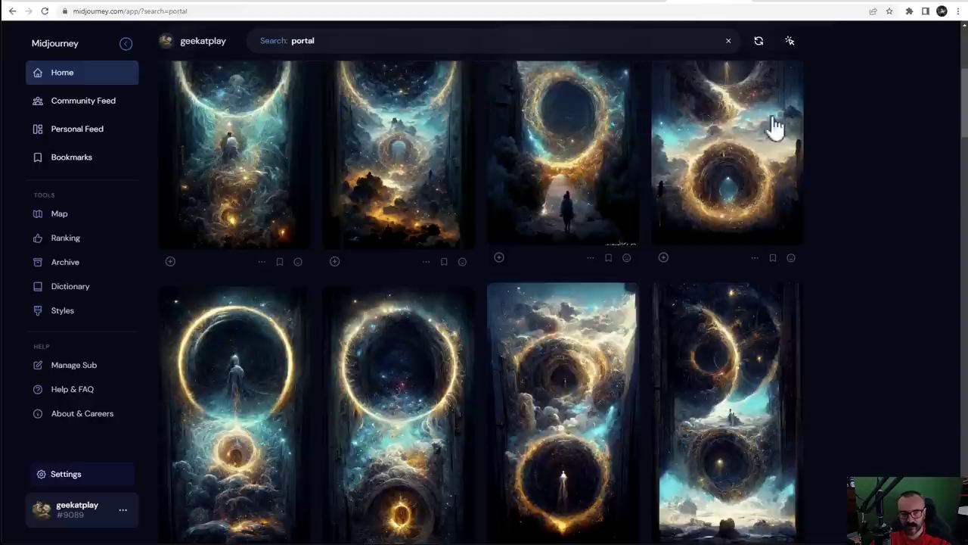
{"action": "double_click", "coordinate": [348, 45]}
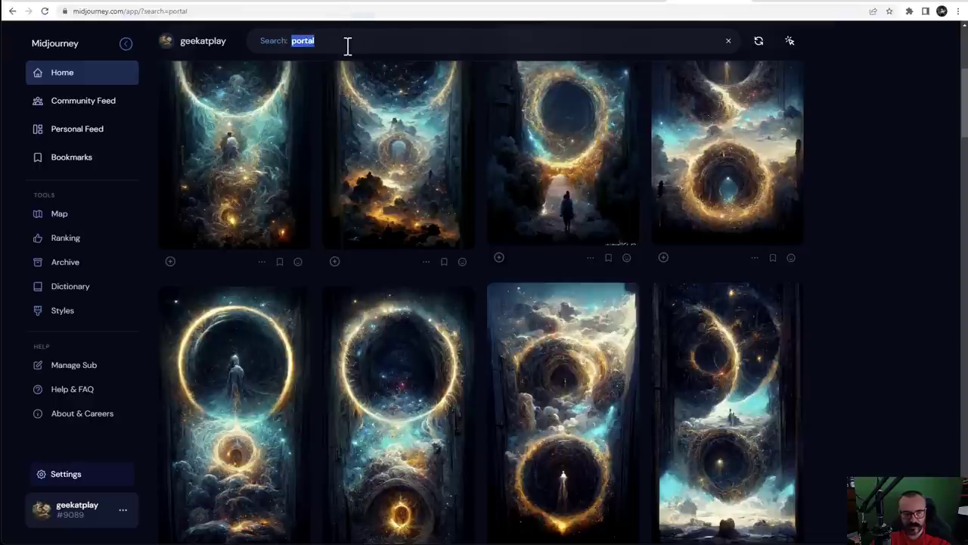
{"action": "type", "text": "cyberpu"}
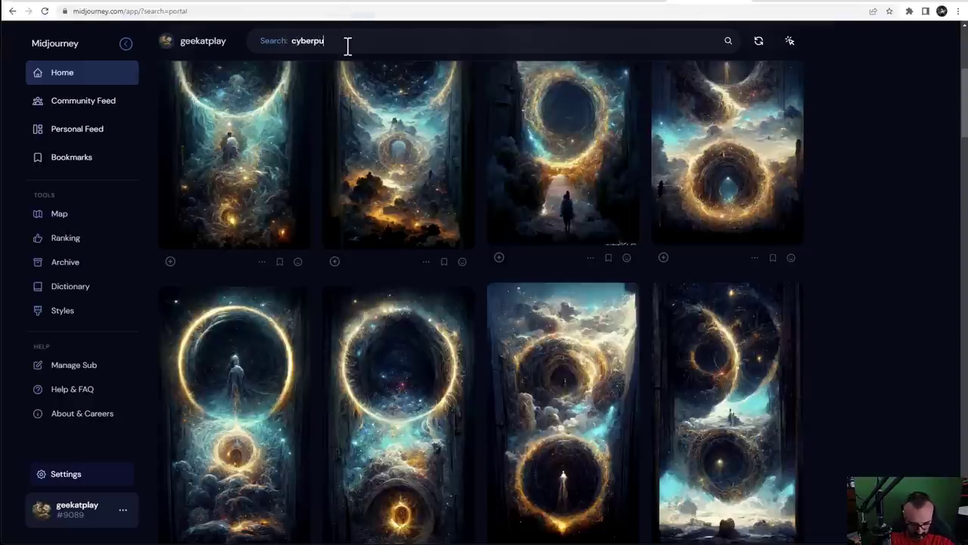
{"action": "type", "text": "nk"}
{"action": "key", "text": "Return"}
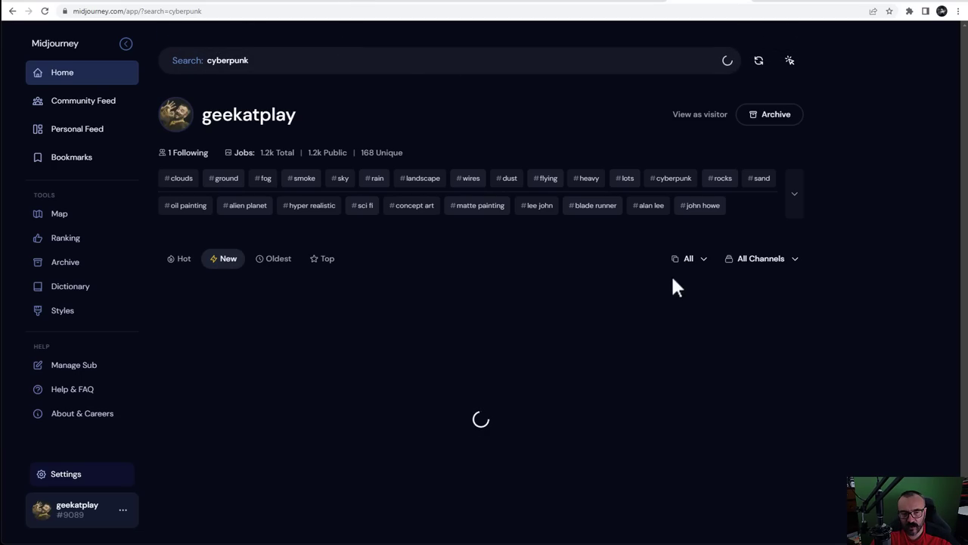
{"action": "scroll", "coordinate": [847, 329], "scroll_direction": "down", "scroll_amount": 10}
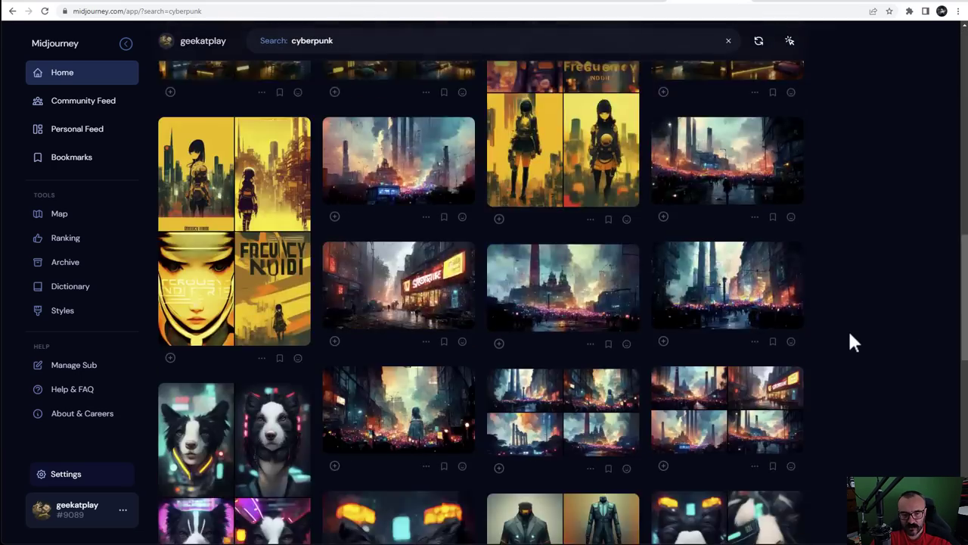
{"action": "scroll", "coordinate": [850, 334], "scroll_direction": "down", "scroll_amount": 15}
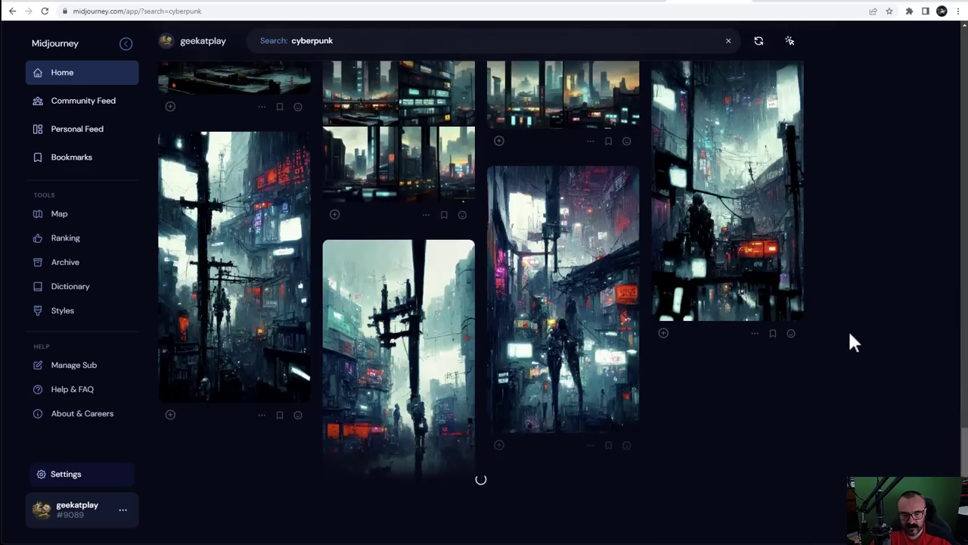
{"action": "scroll", "coordinate": [798, 330], "scroll_direction": "down", "scroll_amount": 15}
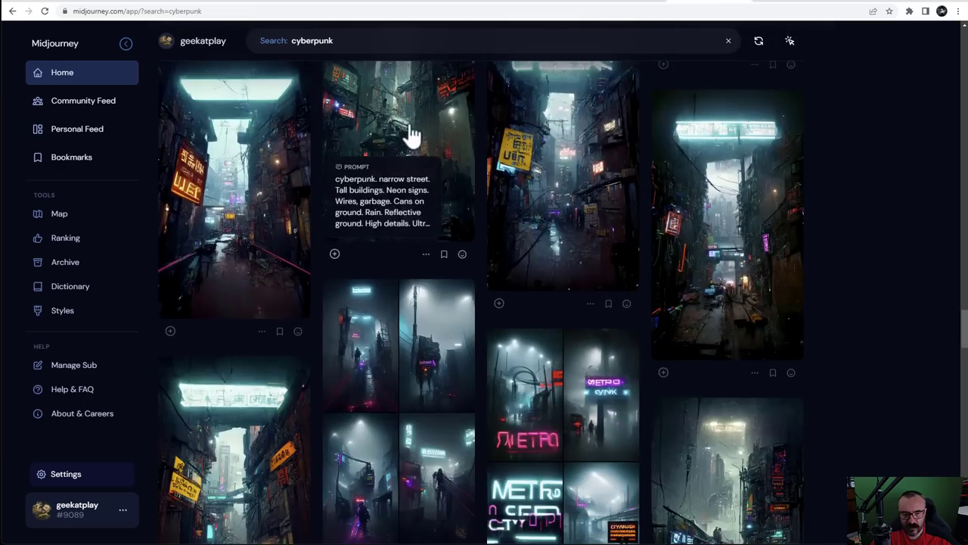
View two of the narrow street renders enlarged, examine the one with the yellow sign zoomed in, and close it
{"action": "left_click", "coordinate": [410, 135]}
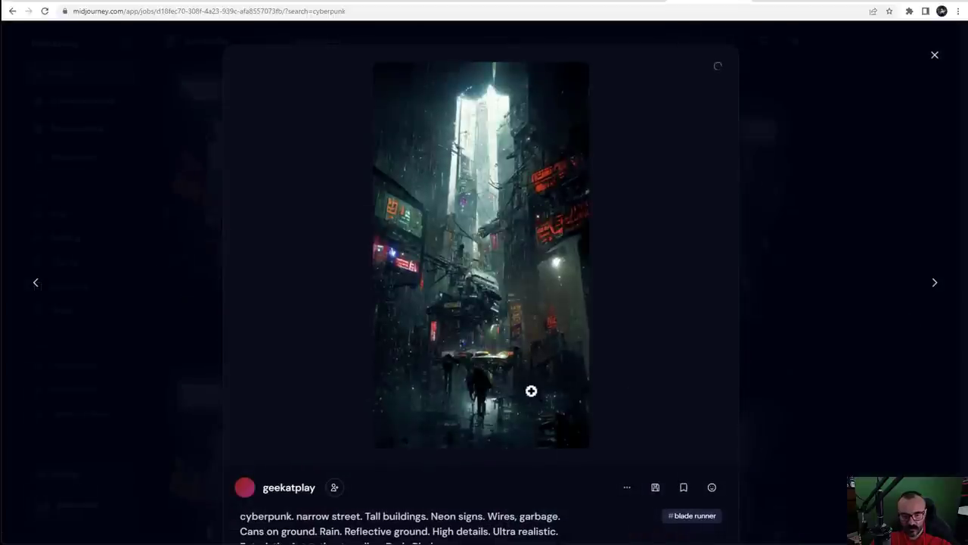
{"action": "left_click", "coordinate": [837, 346]}
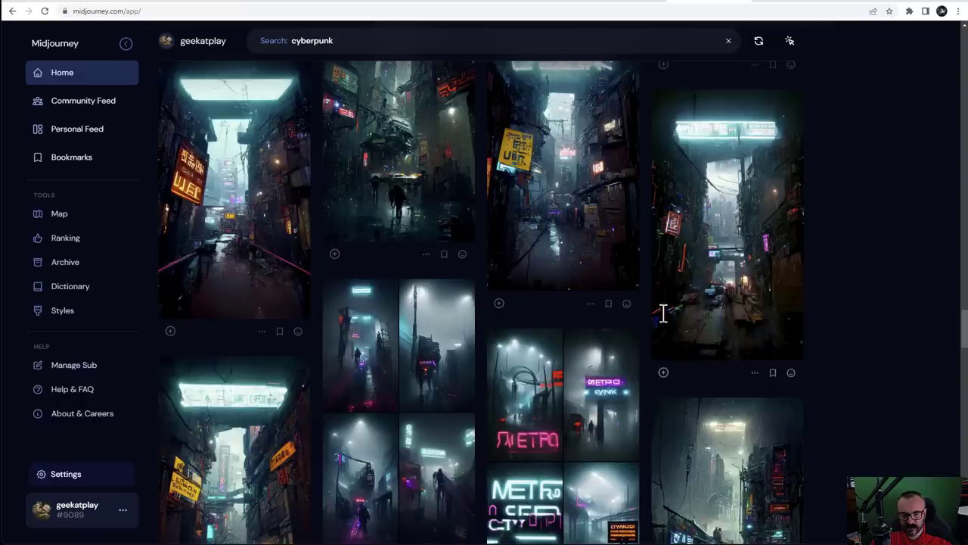
{"action": "left_click", "coordinate": [609, 157]}
{"action": "left_click", "coordinate": [537, 267]}
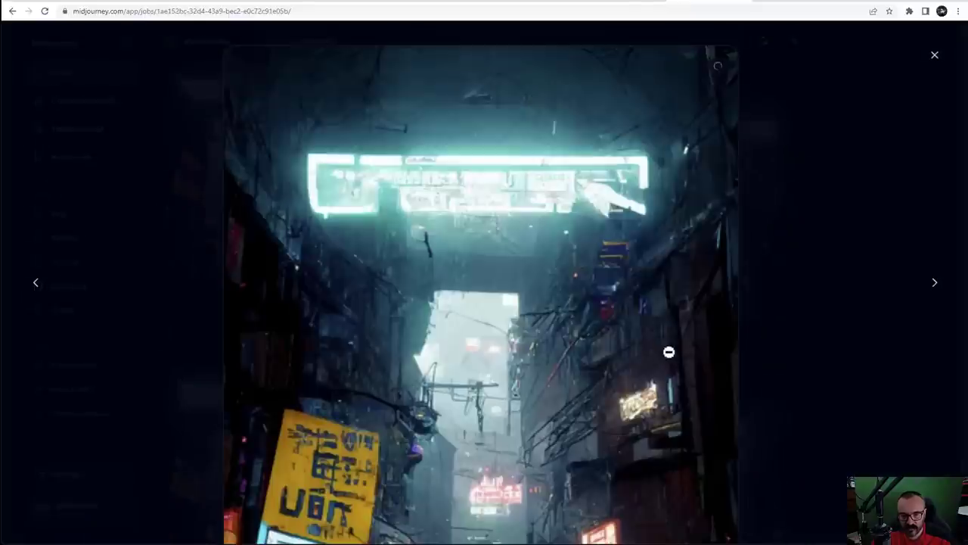
{"action": "scroll", "coordinate": [669, 352], "scroll_direction": "down", "scroll_amount": 10}
{"action": "scroll", "coordinate": [651, 255], "scroll_direction": "up", "scroll_amount": 4}
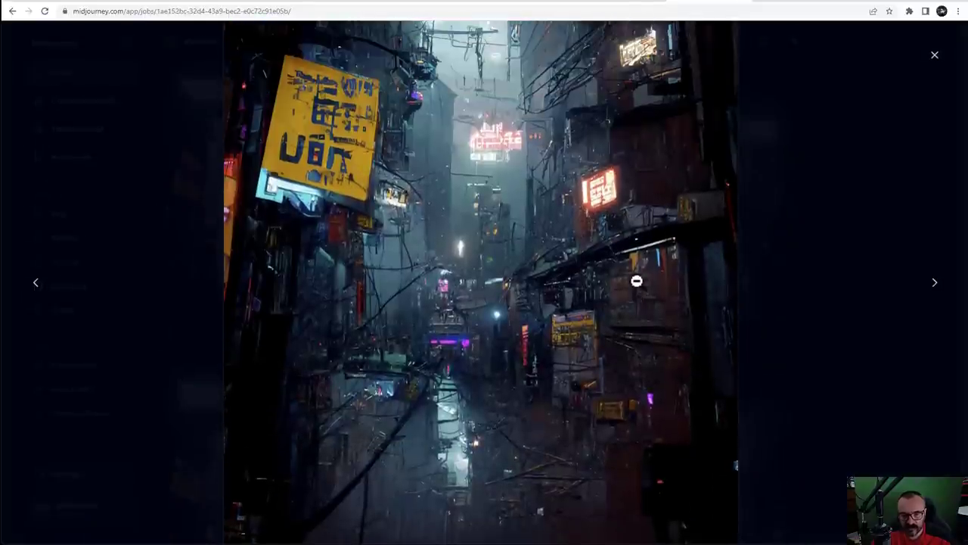
{"action": "scroll", "coordinate": [638, 275], "scroll_direction": "up", "scroll_amount": 3}
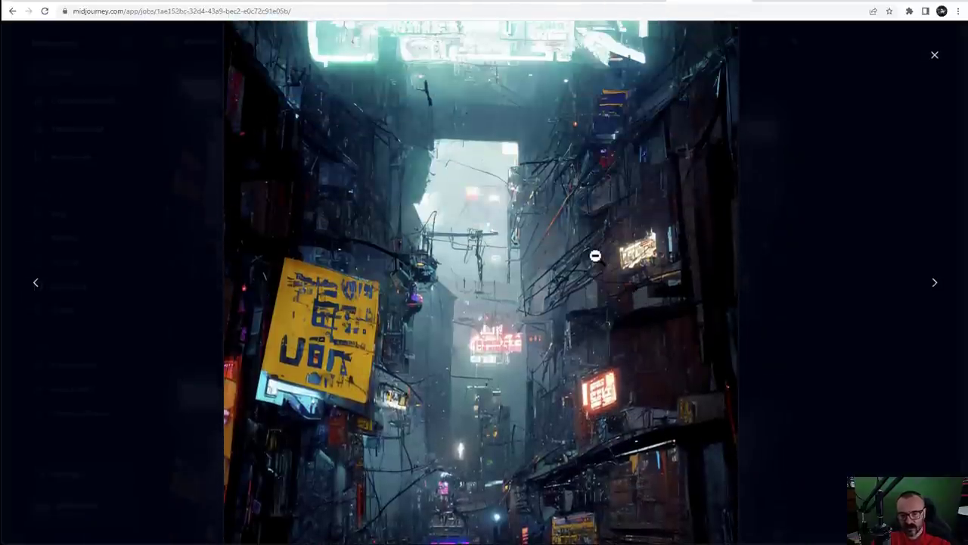
{"action": "scroll", "coordinate": [595, 256], "scroll_direction": "up", "scroll_amount": 3}
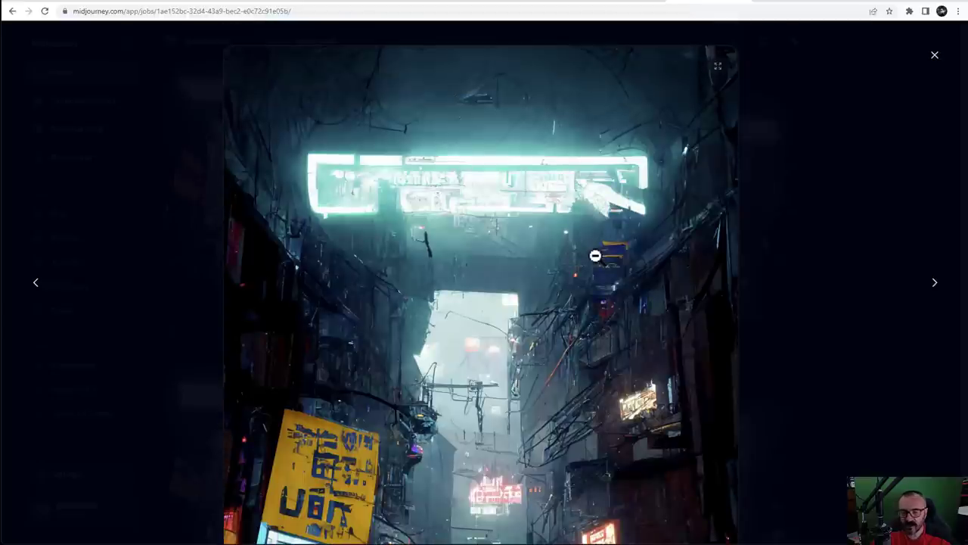
{"action": "scroll", "coordinate": [595, 256], "scroll_direction": "down", "scroll_amount": 5}
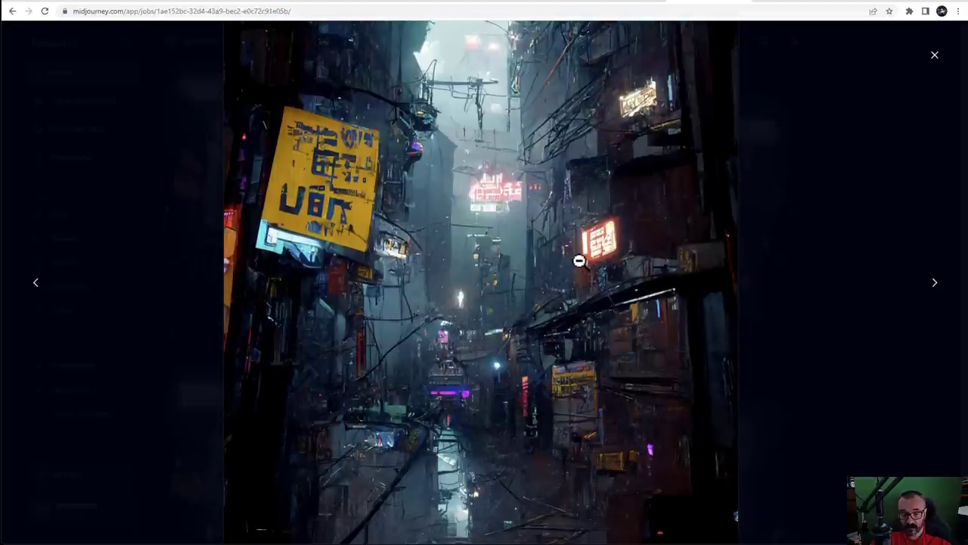
{"action": "left_click", "coordinate": [579, 261]}
{"action": "left_click", "coordinate": [506, 327]}
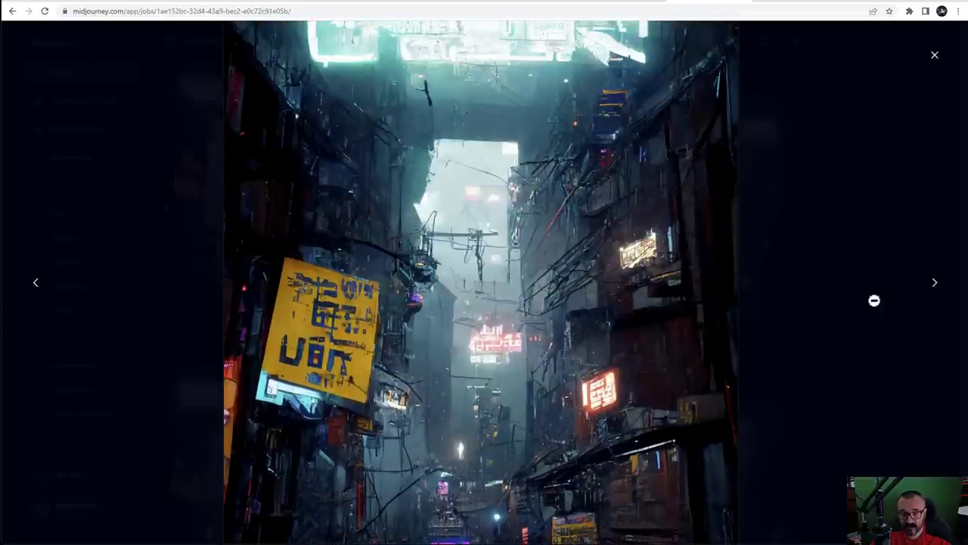
{"action": "left_click", "coordinate": [843, 326]}
Open the rainy street render with the dark vehicle in the foreground, inspect it zoomed in and return to the results
{"action": "scroll", "coordinate": [840, 250], "scroll_direction": "down", "scroll_amount": 3}
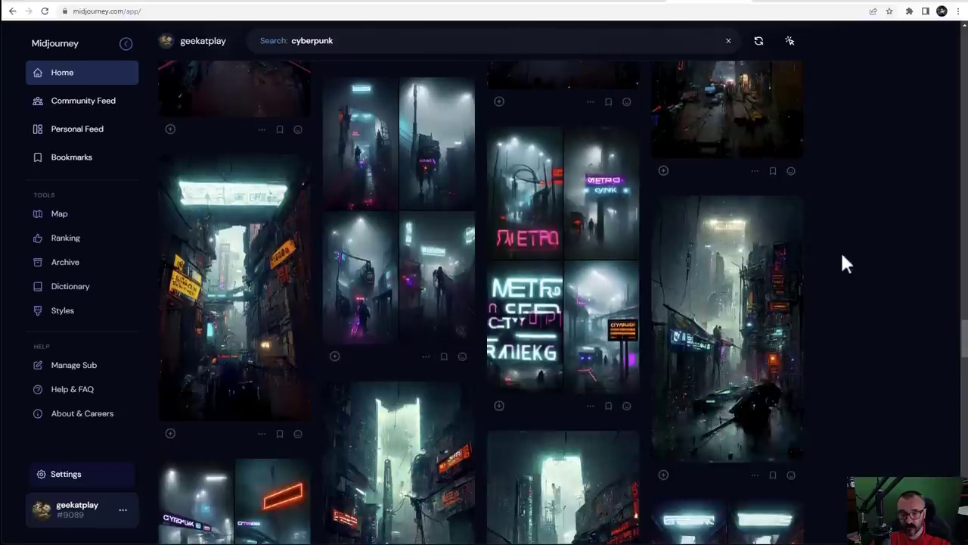
{"action": "left_click", "coordinate": [760, 313]}
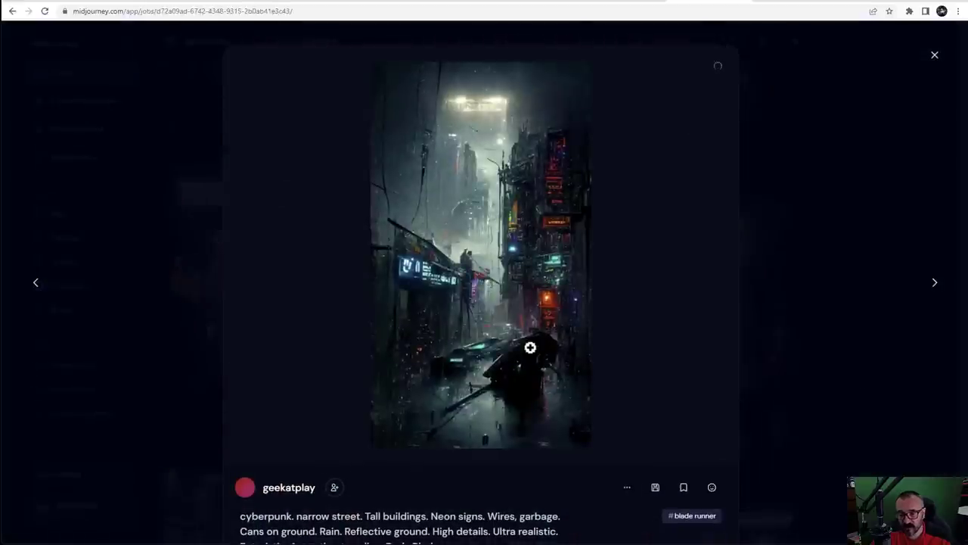
{"action": "left_click", "coordinate": [520, 257]}
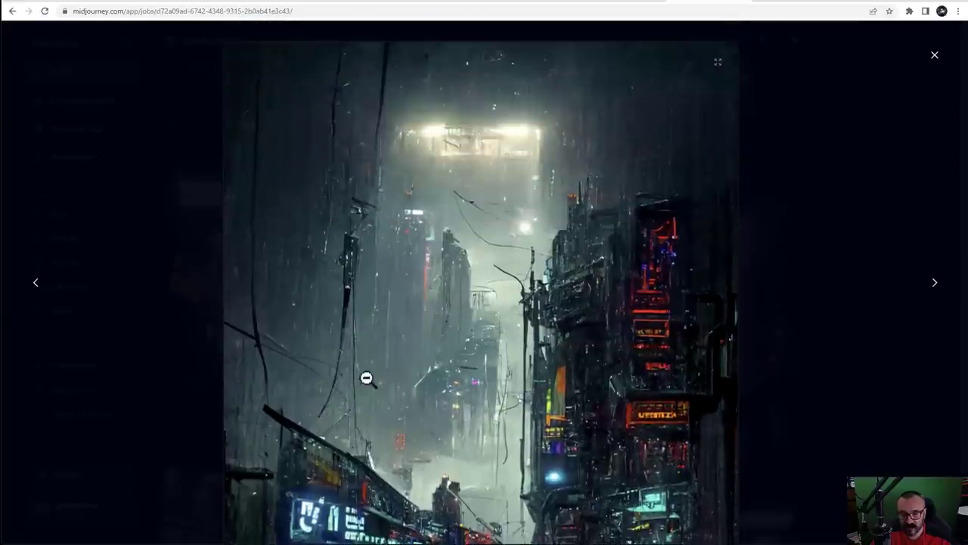
{"action": "left_click", "coordinate": [843, 283]}
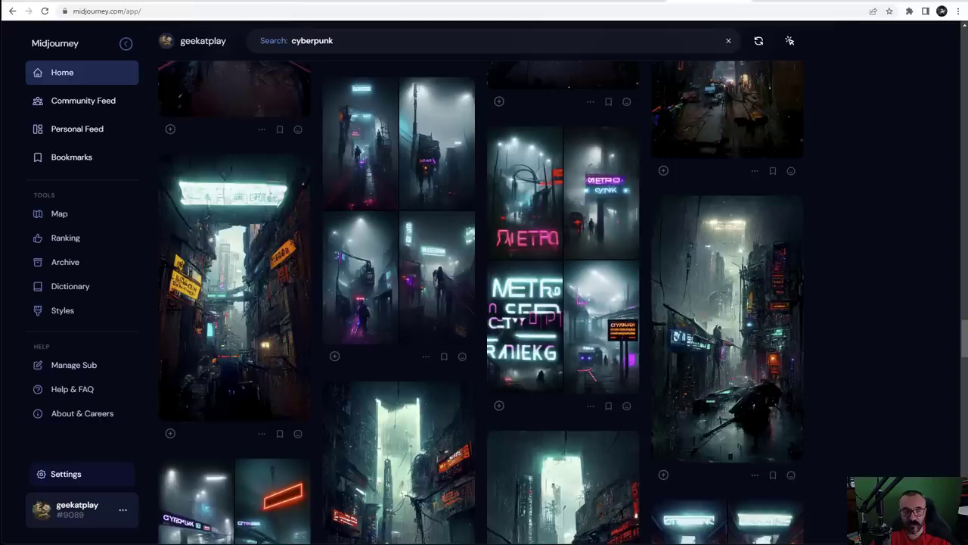
Switch to DALL·E, step through the remaining enlarged "cyberpunk narrow street" images and return to the set of four
{"action": "left_click", "coordinate": [32, 1]}
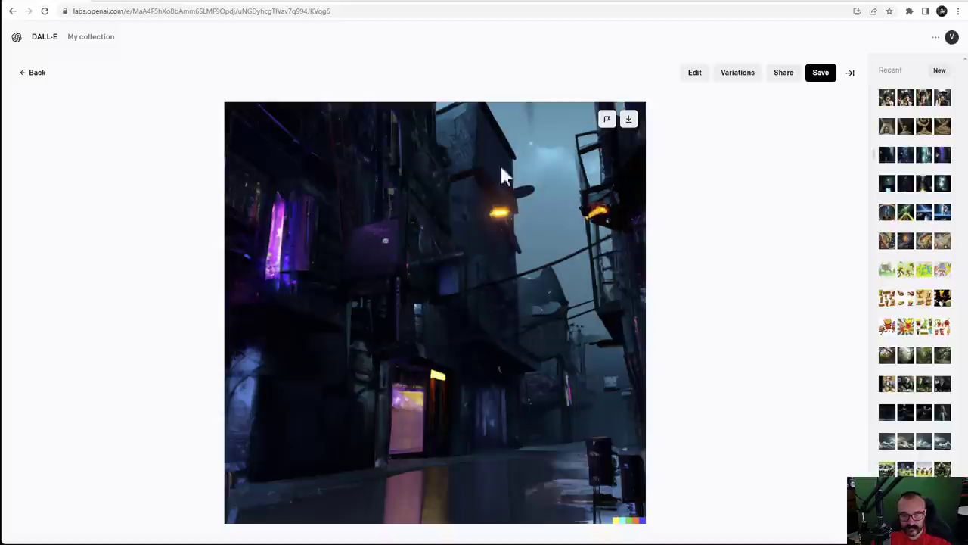
{"action": "left_click", "coordinate": [855, 322]}
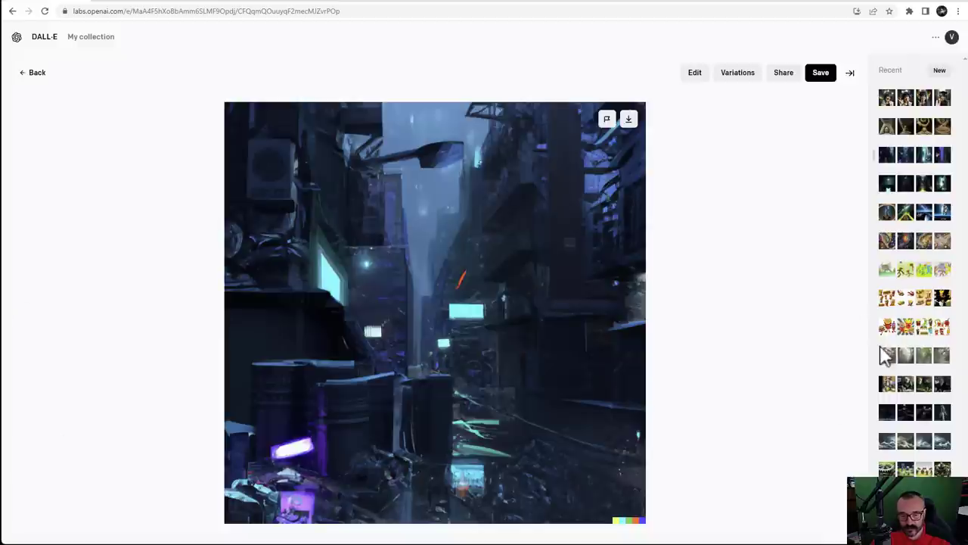
{"action": "left_click", "coordinate": [854, 325]}
{"action": "left_click", "coordinate": [852, 325]}
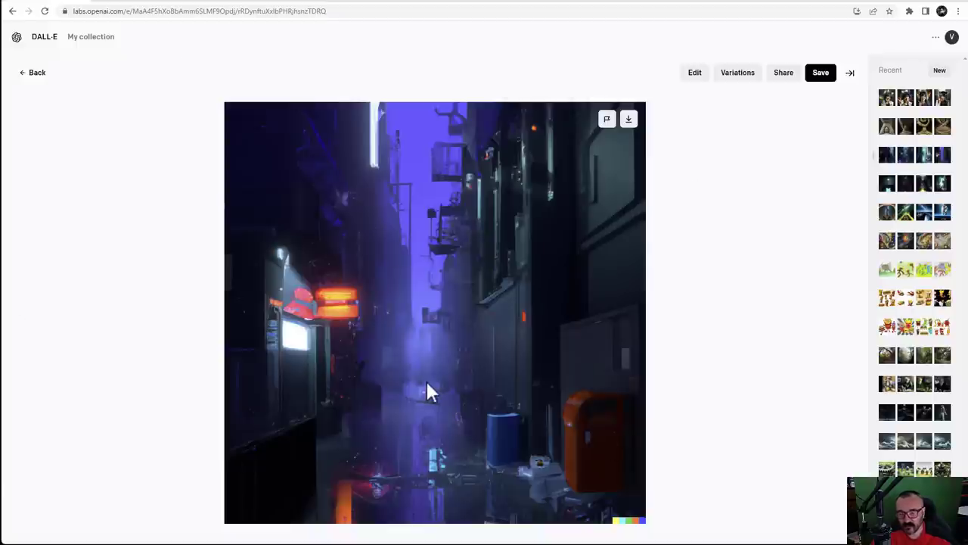
{"action": "left_click", "coordinate": [39, 72]}
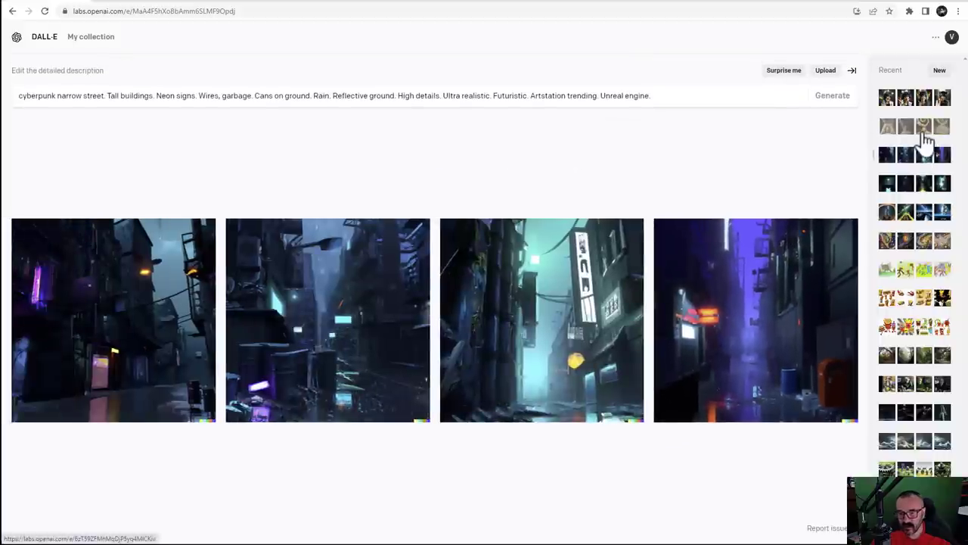
Open the recent Sandman portrait set, examine its four images and highlight the "H.R. Giger" artist reference in the prompt
{"action": "left_click", "coordinate": [924, 130]}
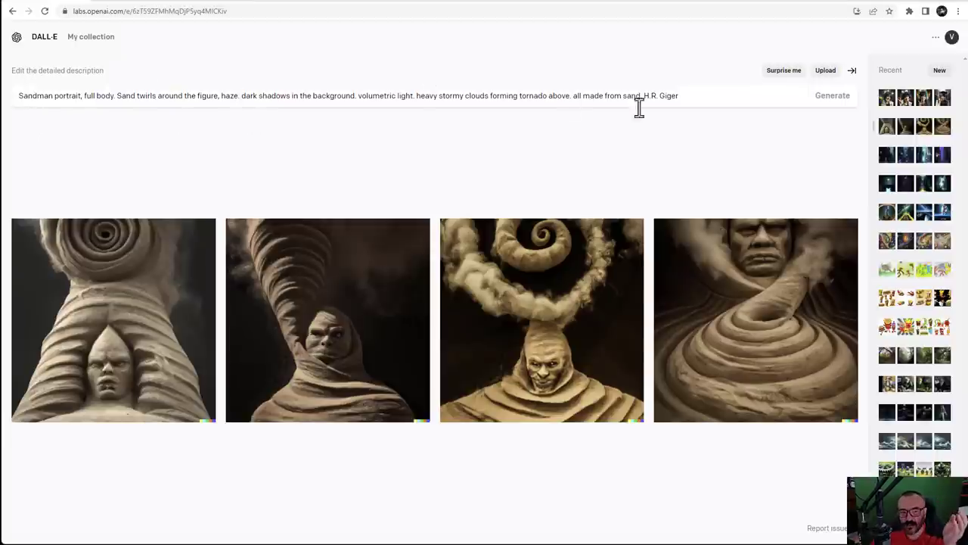
{"action": "left_click_drag", "start_coordinate": [734, 99], "coordinate": [30, 121]}
{"action": "left_click", "coordinate": [520, 95]}
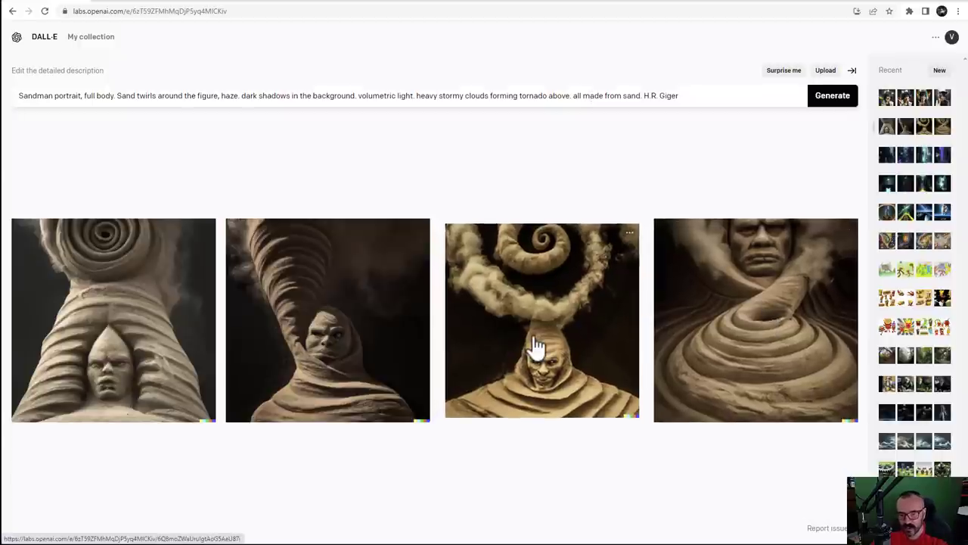
{"action": "left_click_drag", "start_coordinate": [681, 96], "coordinate": [644, 97]}
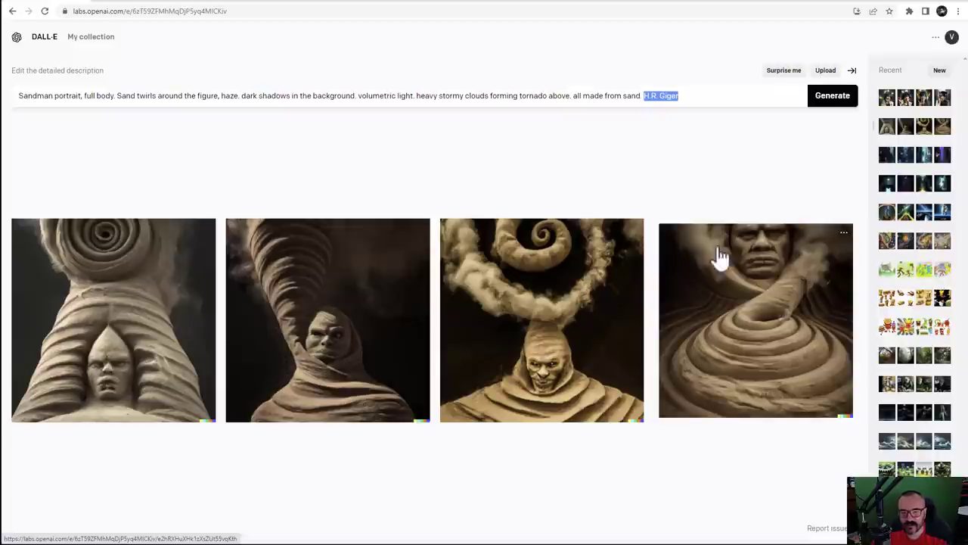
Switch to the Stable Diffusion Discord, close the enlarged street image and look through the mentions inbox for a Sandman render
{"action": "left_click", "coordinate": [264, 4]}
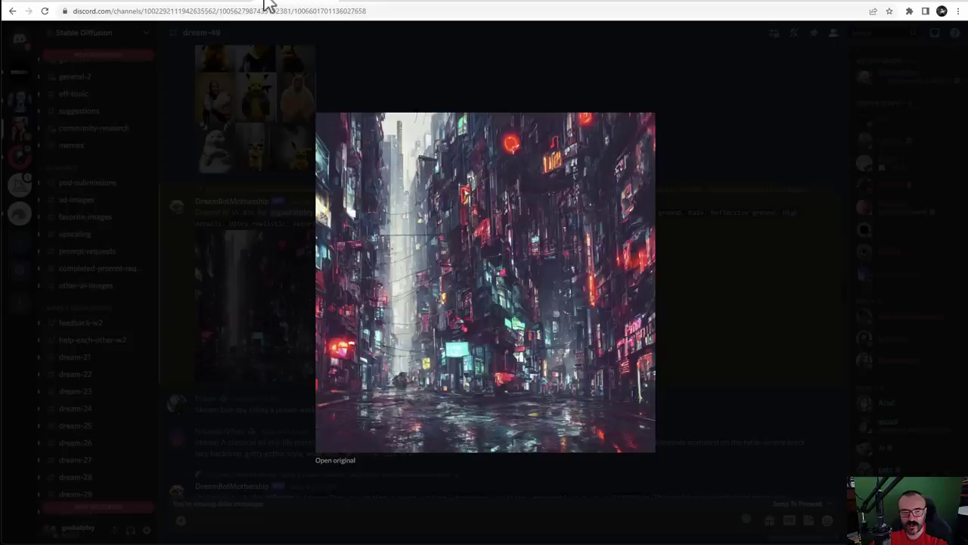
{"action": "left_click", "coordinate": [664, 108]}
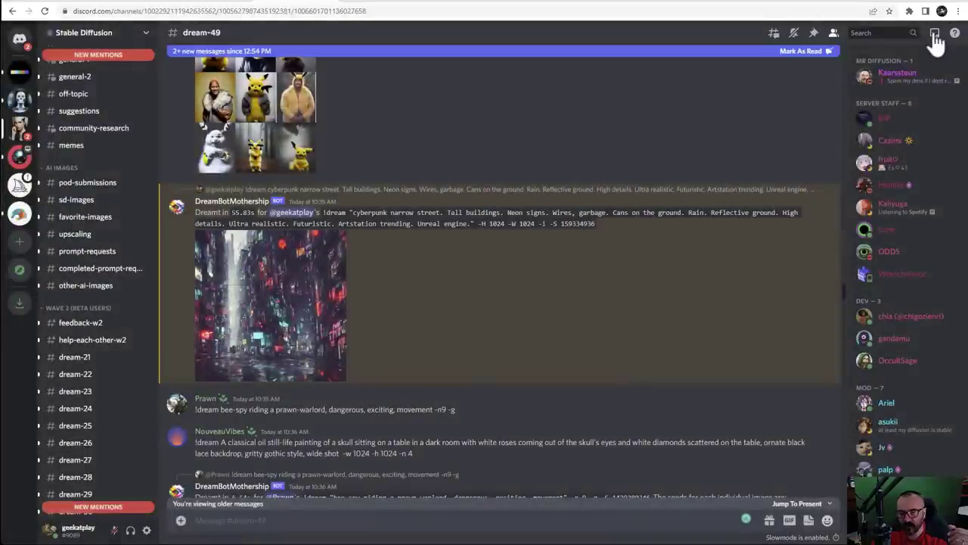
{"action": "left_click", "coordinate": [934, 34]}
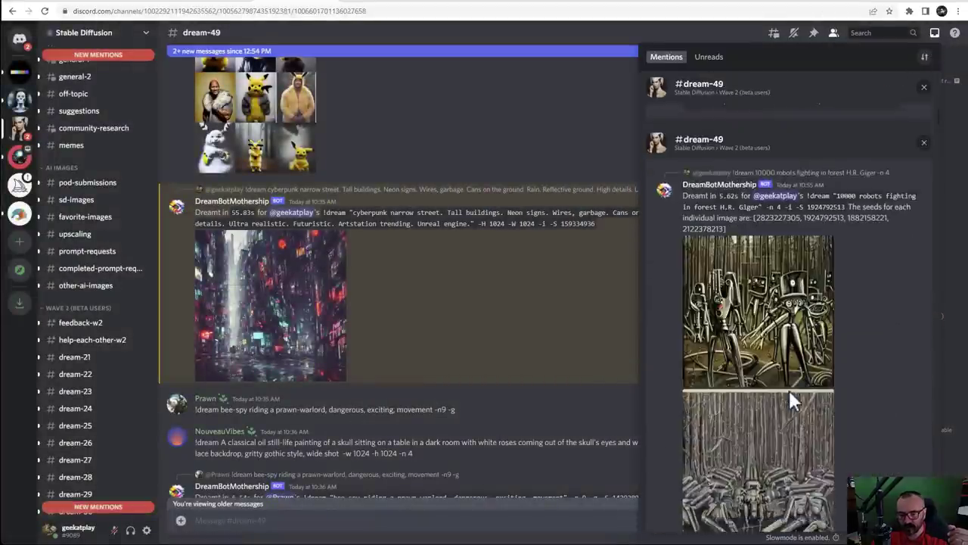
{"action": "scroll", "coordinate": [794, 398], "scroll_direction": "down", "scroll_amount": 20}
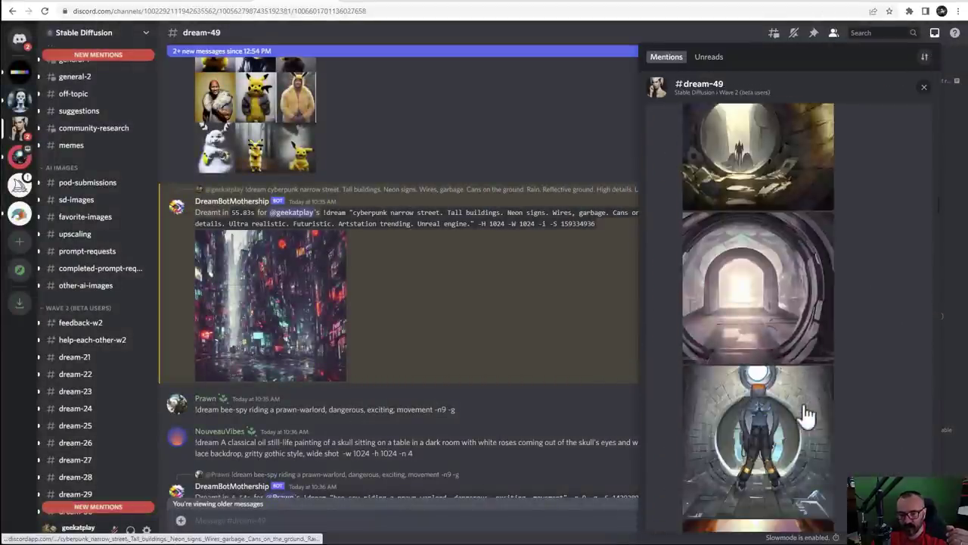
{"action": "scroll", "coordinate": [808, 416], "scroll_direction": "down", "scroll_amount": 20}
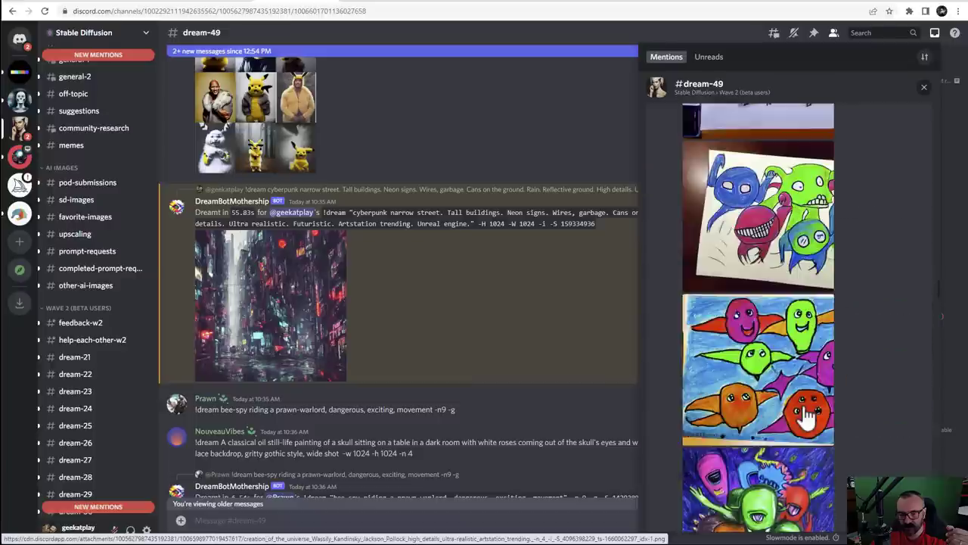
{"action": "scroll", "coordinate": [808, 417], "scroll_direction": "down", "scroll_amount": 20}
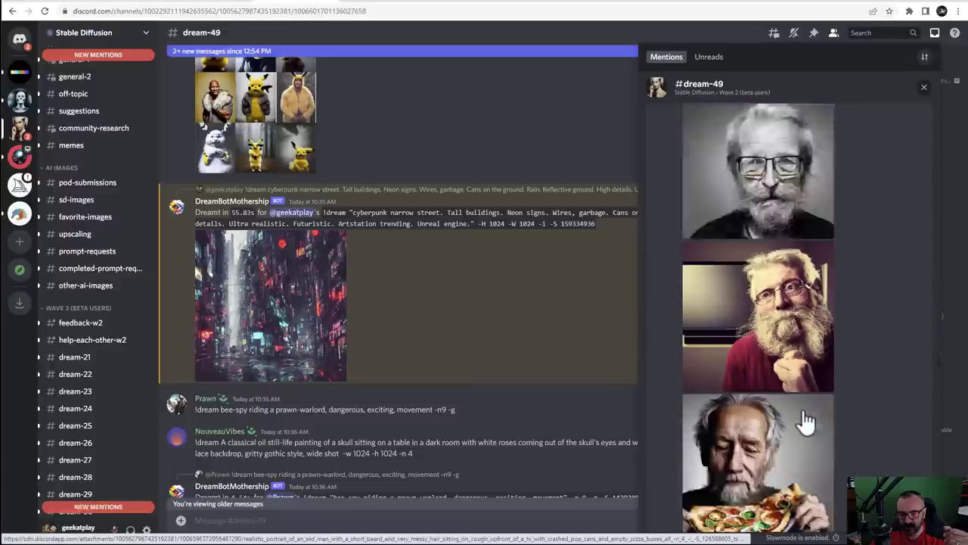
{"action": "scroll", "coordinate": [807, 422], "scroll_direction": "down", "scroll_amount": 20}
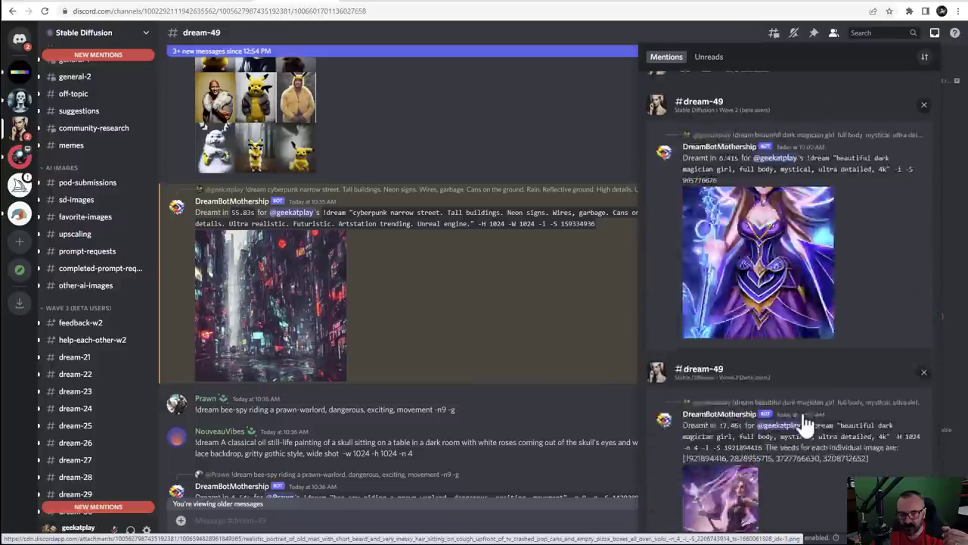
{"action": "scroll", "coordinate": [806, 424], "scroll_direction": "down", "scroll_amount": 20}
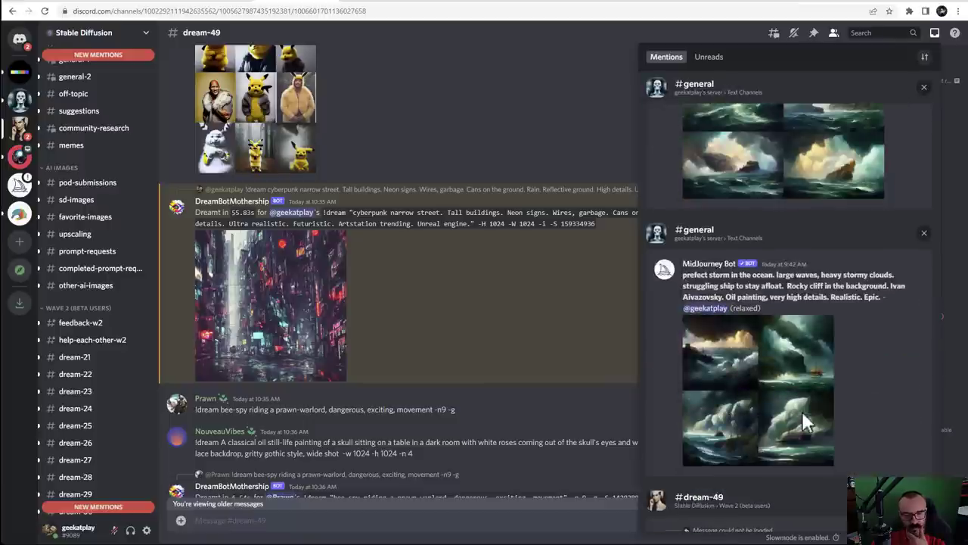
{"action": "scroll", "coordinate": [802, 412], "scroll_direction": "down", "scroll_amount": 10}
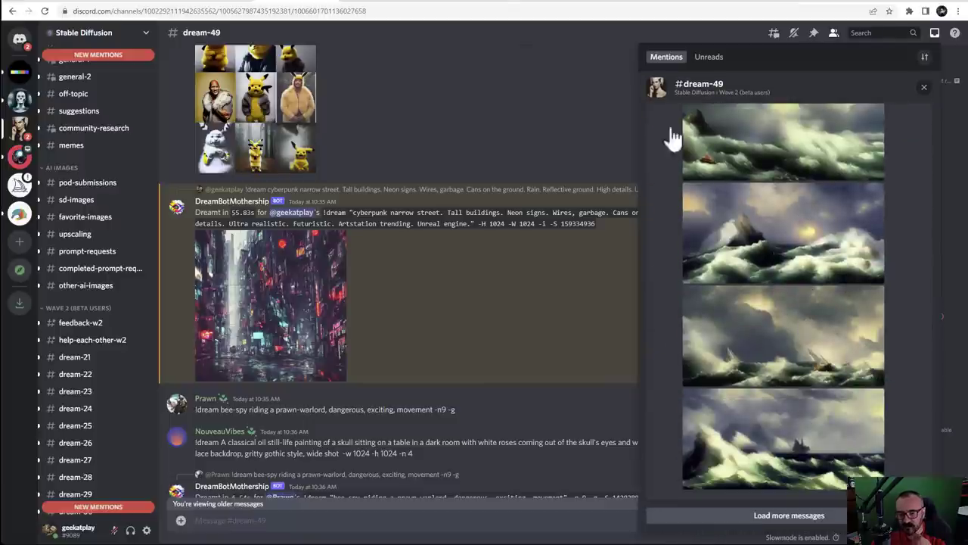
{"action": "left_click", "coordinate": [570, 117]}
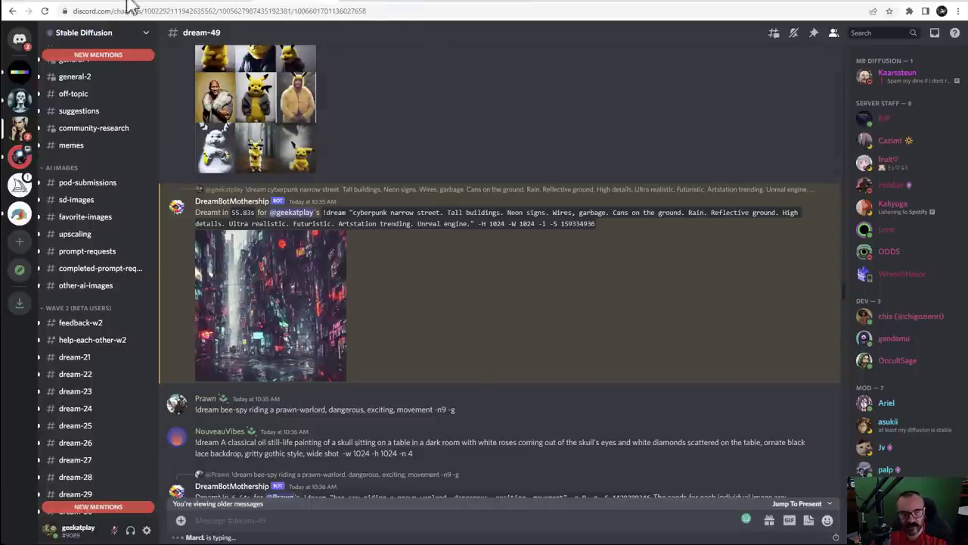
Copy the full Sandman prompt from DALL·E and submit it in Stable Diffusion's dream-49 channel with !dream, requesting 4 images
{"action": "left_click", "coordinate": [30, 3]}
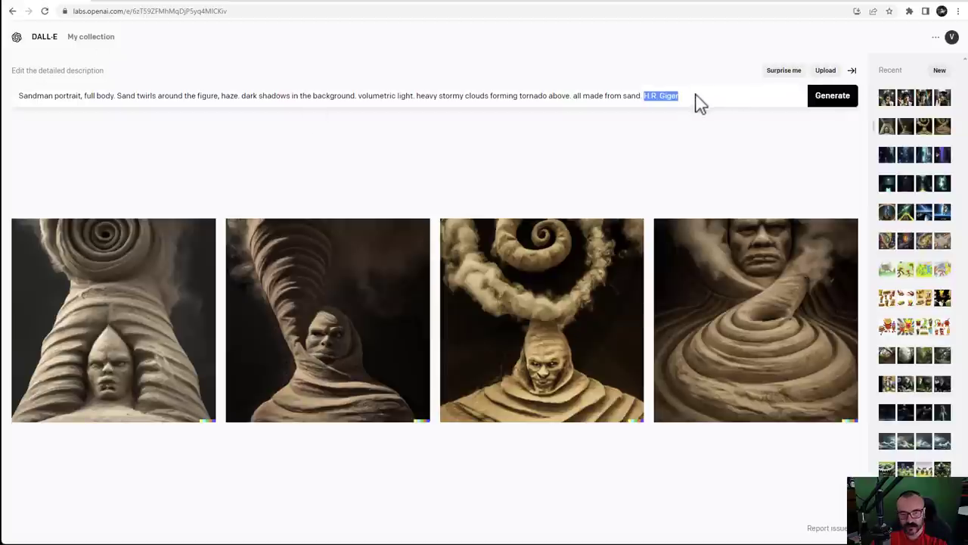
{"action": "left_click_drag", "start_coordinate": [698, 101], "coordinate": [9, 104]}
{"action": "key", "text": "ctrl+c"}
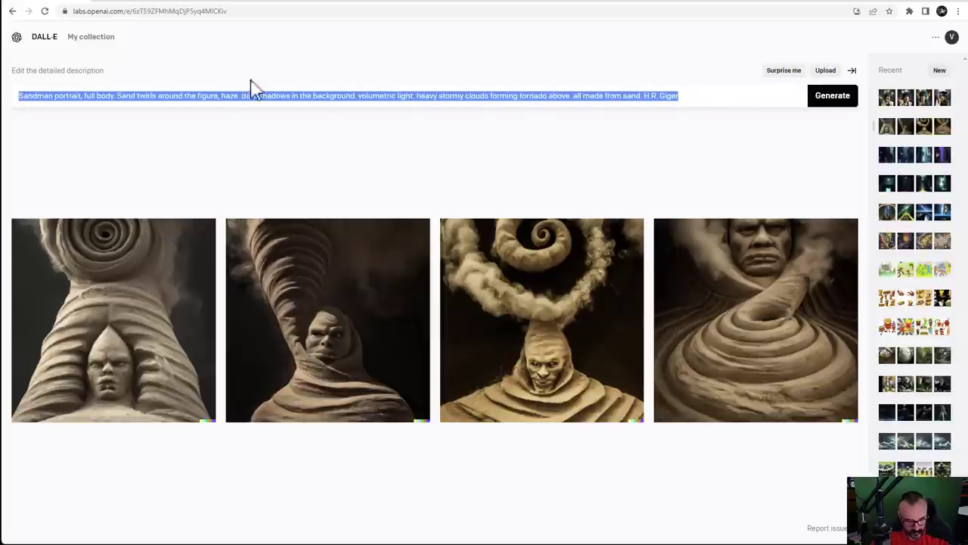
{"action": "left_click", "coordinate": [279, 3]}
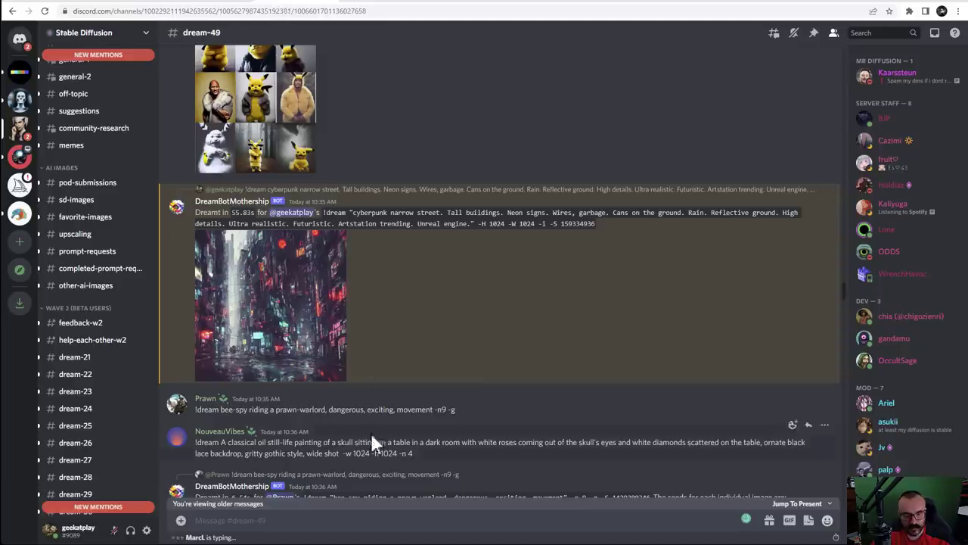
{"action": "type", "text": "!"}
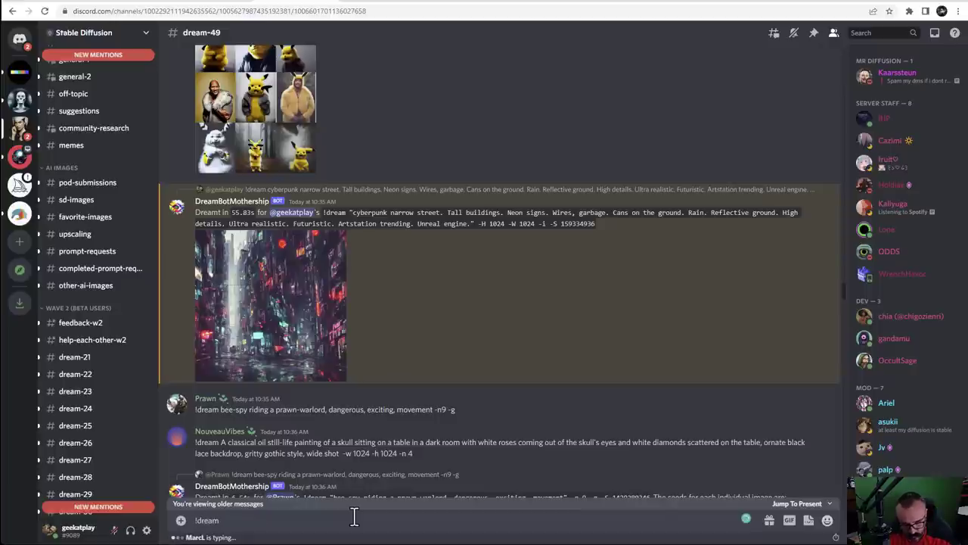
{"action": "type", "text": "dream"}
{"action": "key", "text": "ctrl+v"}
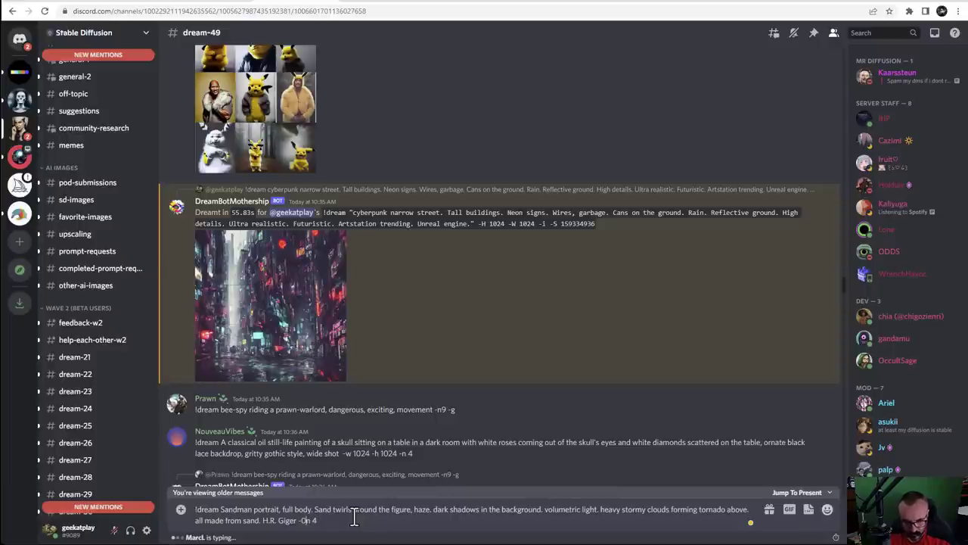
{"action": "key", "text": "Return"}
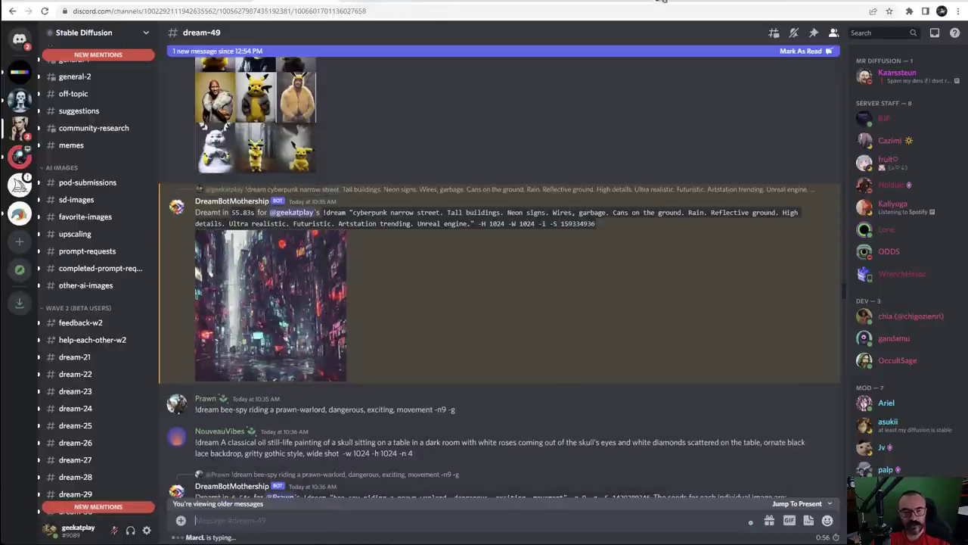
Switch to Midjourney, search the Home images for "sandman" and browse the Sandman portrait renders
{"action": "left_click", "coordinate": [697, 6]}
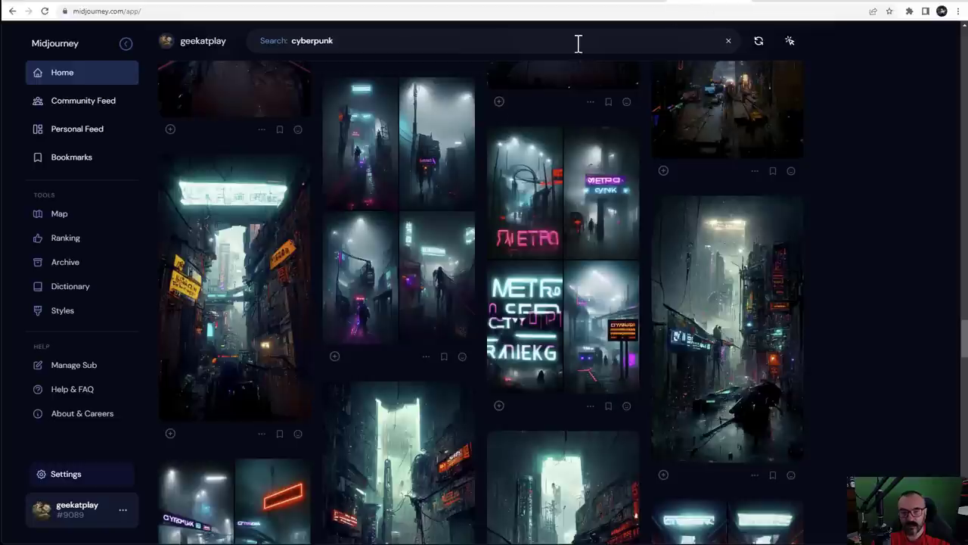
{"action": "double_click", "coordinate": [395, 39]}
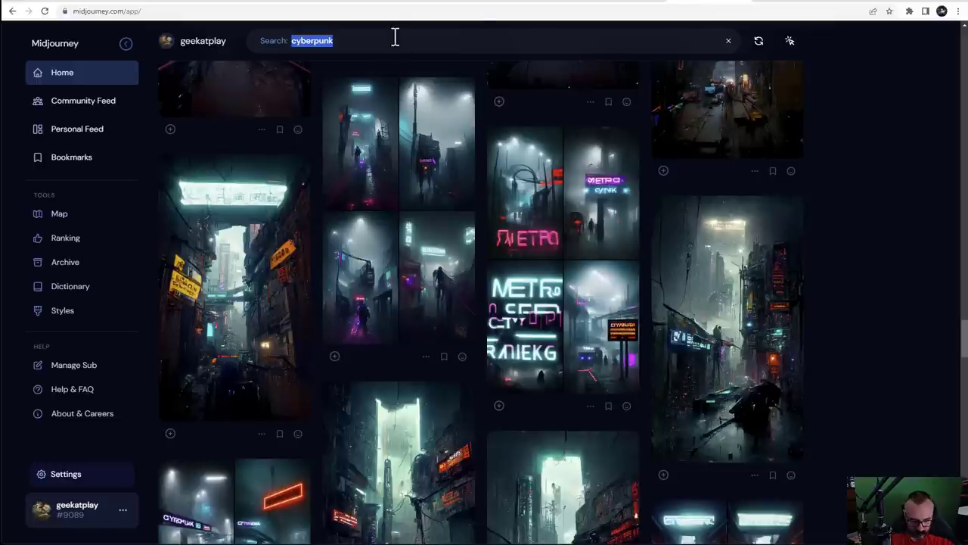
{"action": "type", "text": "serdma"}
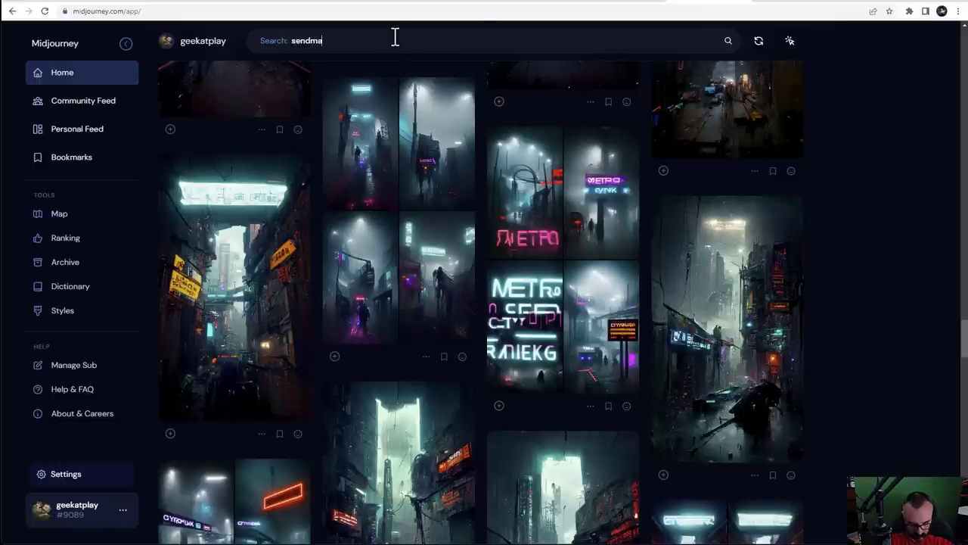
{"action": "type", "text": "n"}
{"action": "key", "text": "Return"}
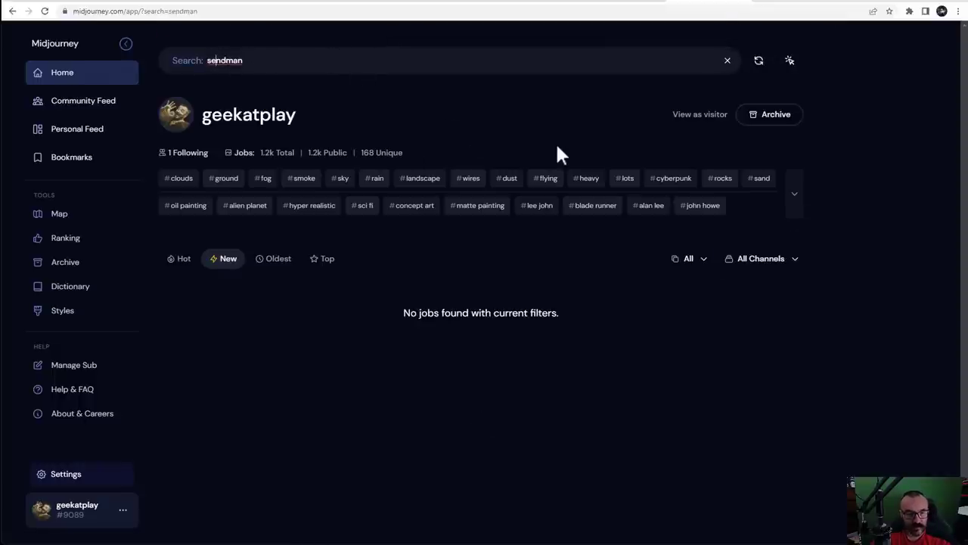
{"action": "key", "text": "ctrl+a"}
{"action": "type", "text": "sandman"}
{"action": "key", "text": "Return"}
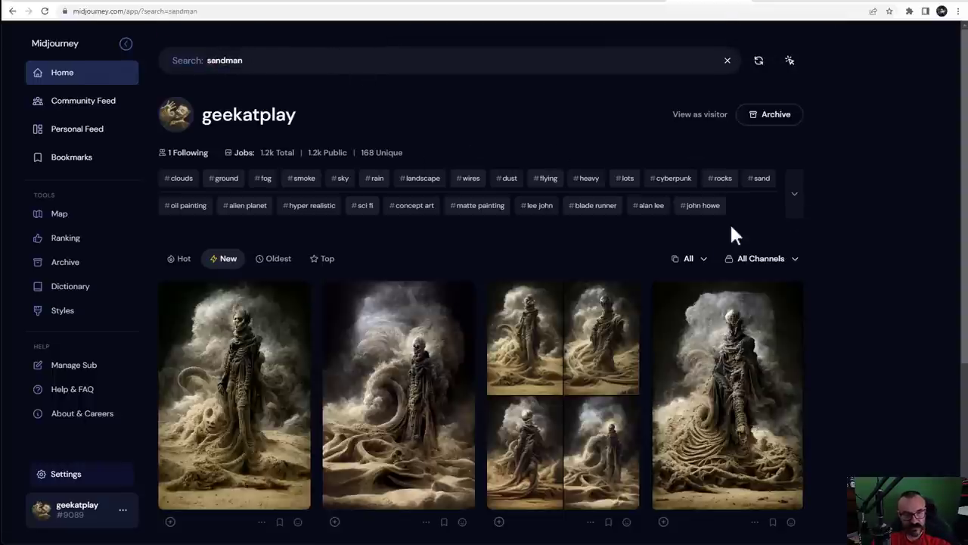
{"action": "scroll", "coordinate": [870, 348], "scroll_direction": "down", "scroll_amount": 4}
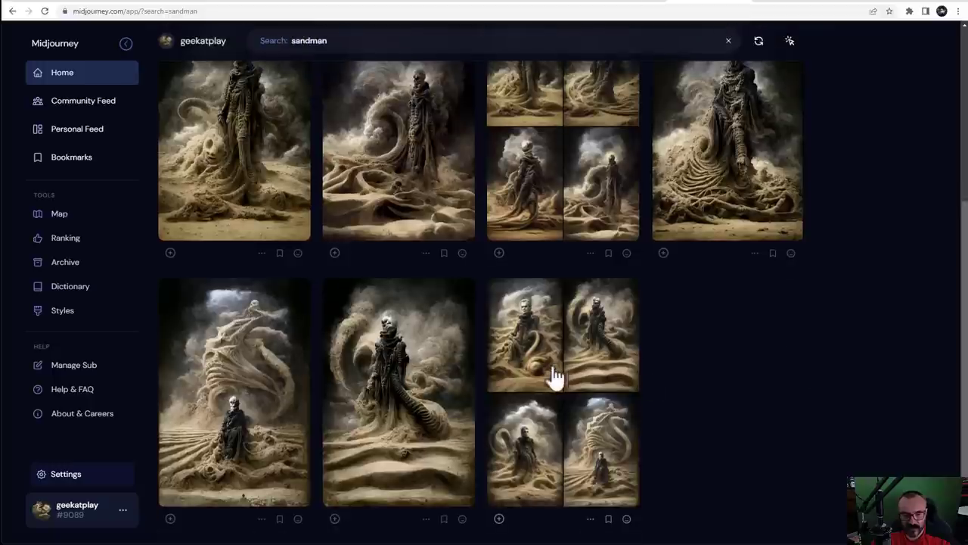
View a four-image Sandman grid and the serpent-tail, sand-tower and cloaked-figure renders enlarged one at a time, returning to the results
{"action": "left_click", "coordinate": [575, 337]}
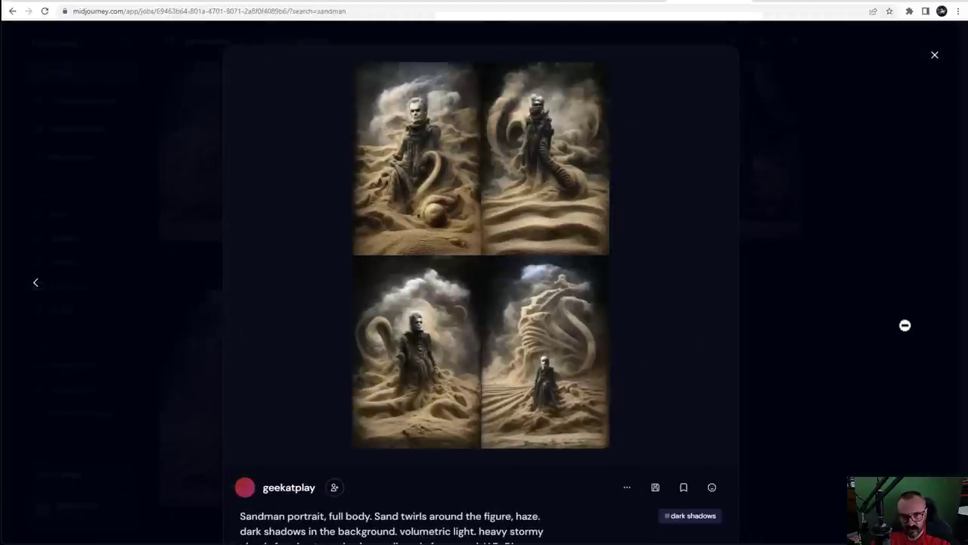
{"action": "left_click", "coordinate": [904, 325]}
{"action": "left_click", "coordinate": [432, 395]}
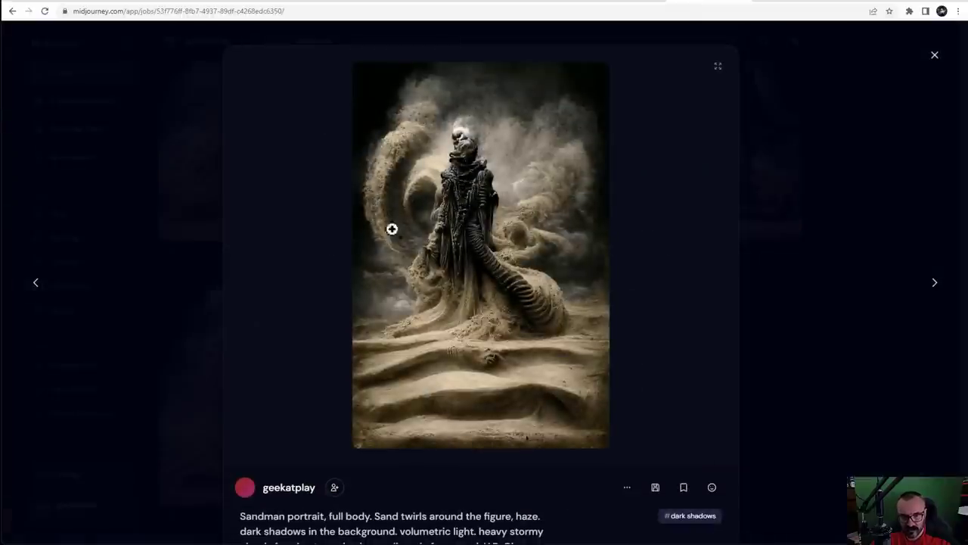
{"action": "left_click", "coordinate": [871, 376]}
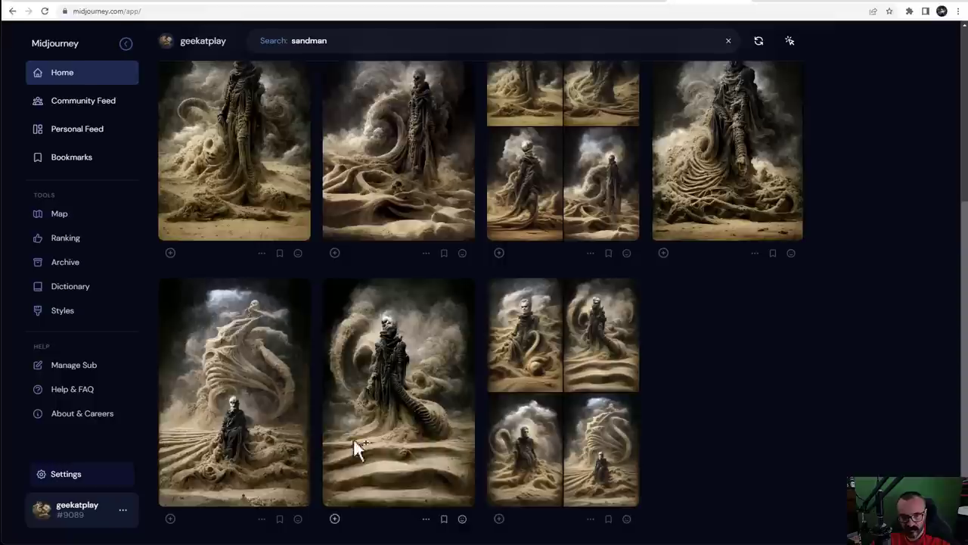
{"action": "left_click", "coordinate": [280, 406]}
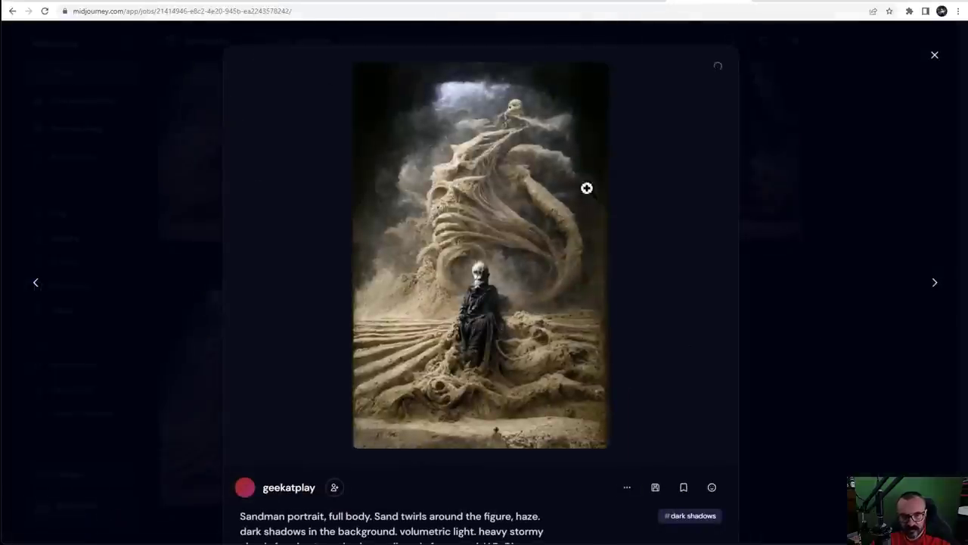
{"action": "left_click", "coordinate": [768, 318]}
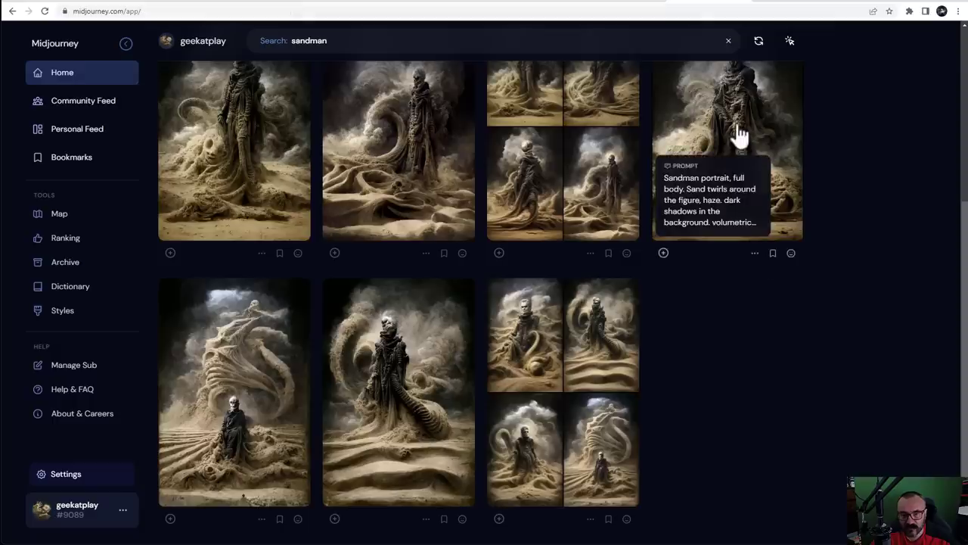
{"action": "left_click", "coordinate": [748, 125]}
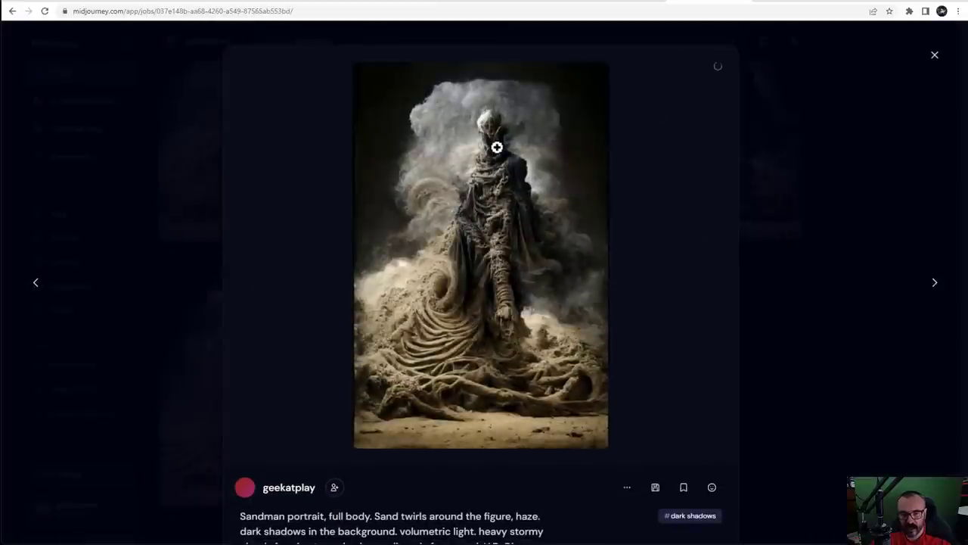
{"action": "left_click", "coordinate": [786, 330]}
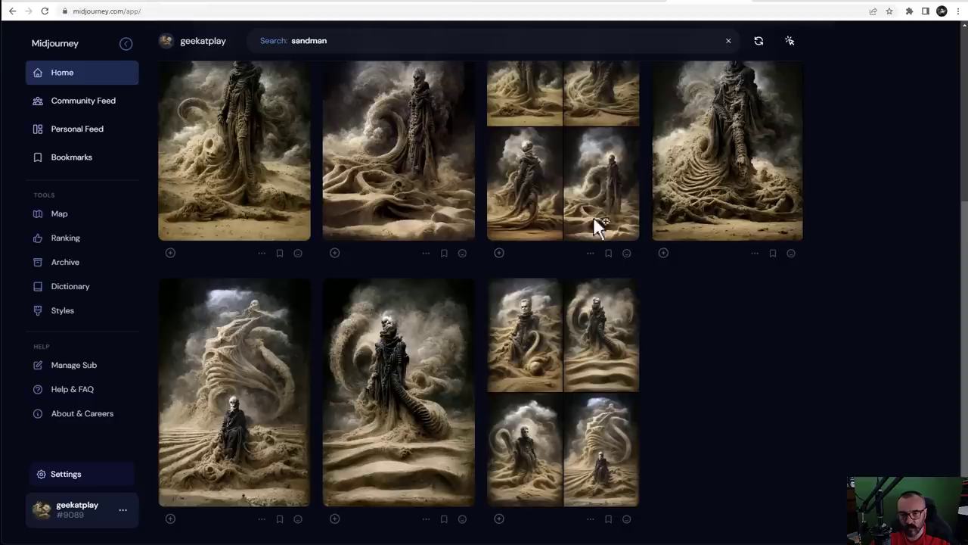
Open the standing Sandman render with the face in the sand mound and inspect its details zoomed in
{"action": "left_click", "coordinate": [636, 292]}
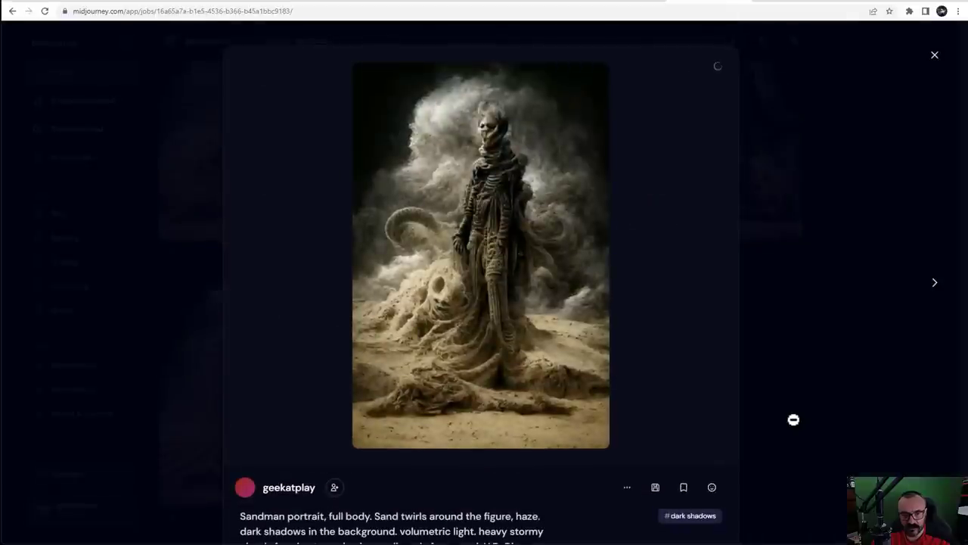
{"action": "left_click", "coordinate": [564, 215]}
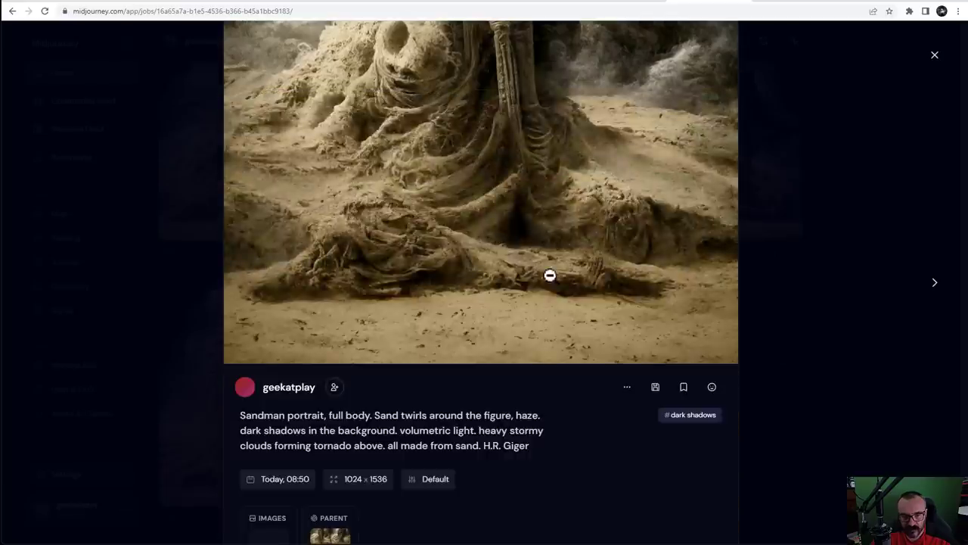
{"action": "left_click", "coordinate": [550, 276]}
{"action": "scroll", "coordinate": [632, 318], "scroll_direction": "down", "scroll_amount": 5}
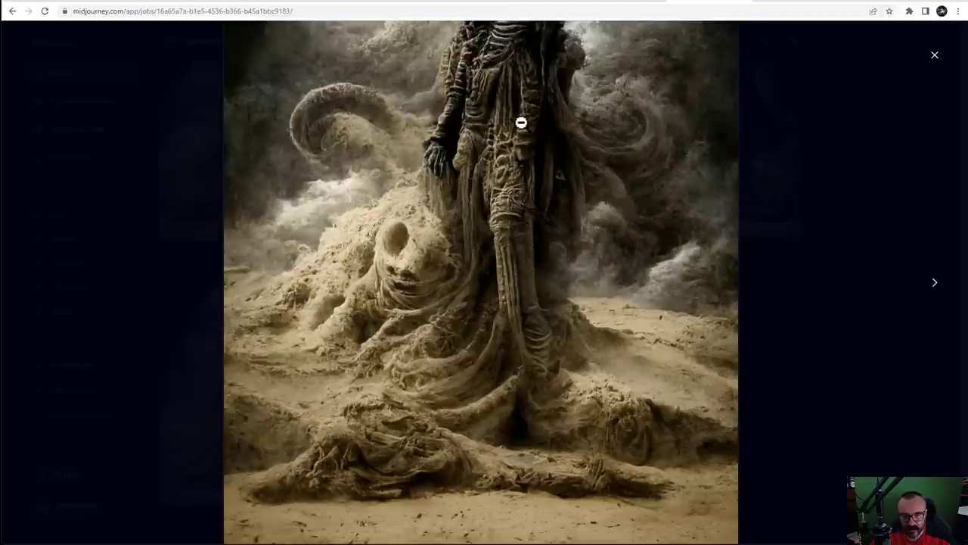
Examine the enlarged standing Sandman render from head to base, close it and return to the sandman search results
{"action": "scroll", "coordinate": [515, 136], "scroll_direction": "down", "scroll_amount": 3}
{"action": "scroll", "coordinate": [504, 159], "scroll_direction": "up", "scroll_amount": 5}
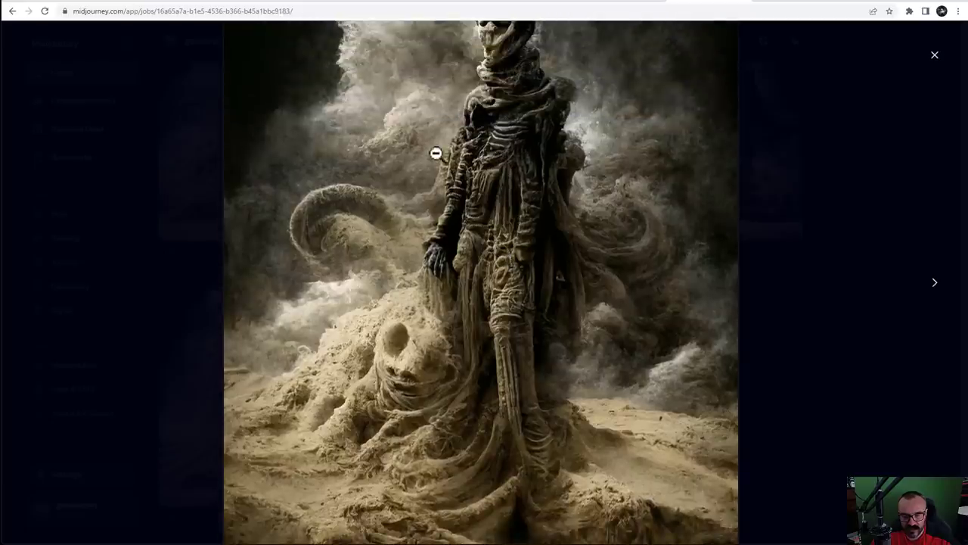
{"action": "scroll", "coordinate": [484, 227], "scroll_direction": "down", "scroll_amount": 5}
{"action": "scroll", "coordinate": [529, 378], "scroll_direction": "up", "scroll_amount": 2}
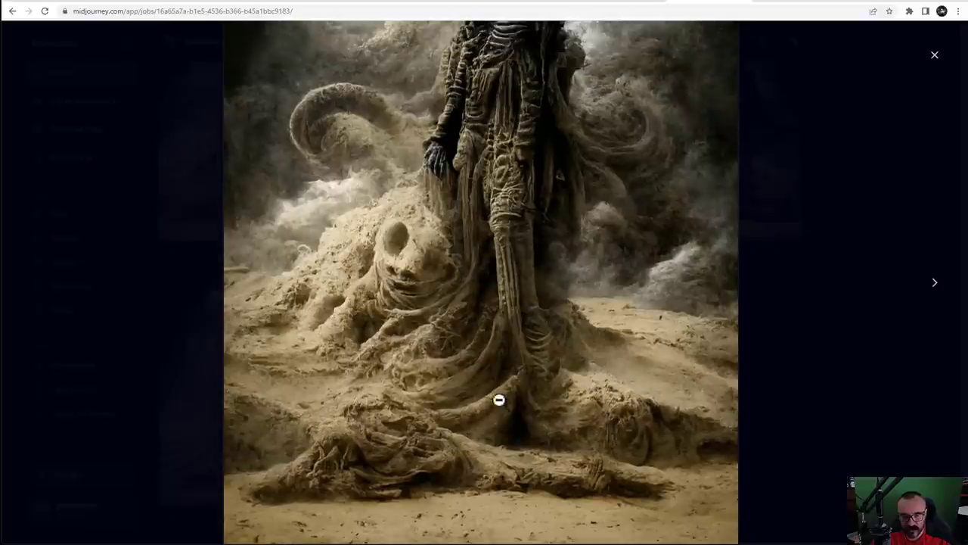
{"action": "left_click", "coordinate": [613, 147]}
{"action": "left_click", "coordinate": [868, 367]}
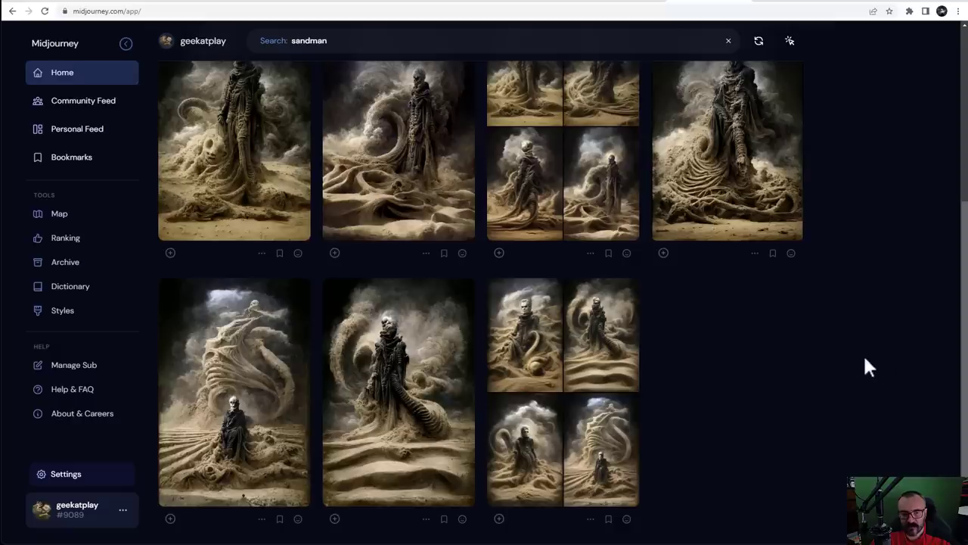
{"action": "mouse_move", "coordinate": [517, 188]}
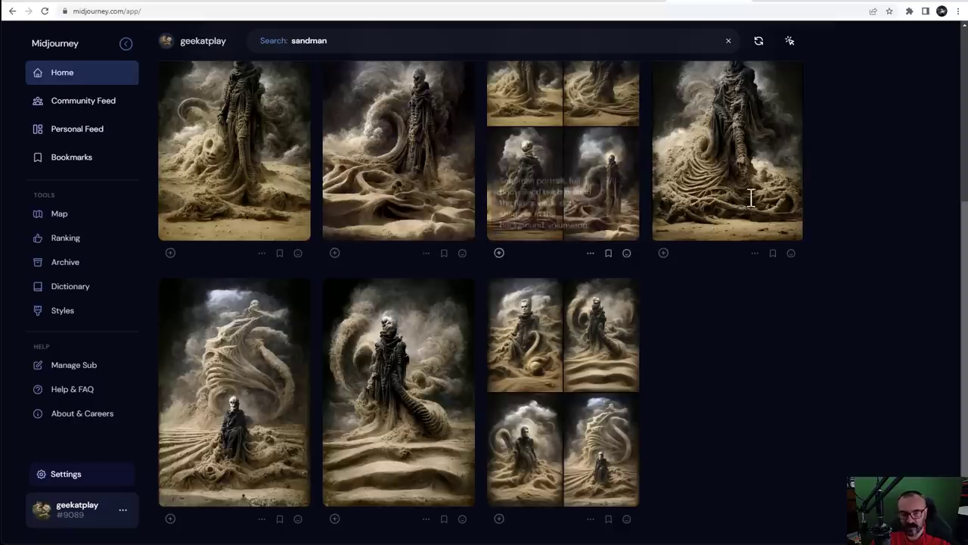
Switch to Stable Diffusion's Discord server and jump from the inbox mentions to the finished Sandman portrait generation in dream-49
{"action": "left_click", "coordinate": [276, 3]}
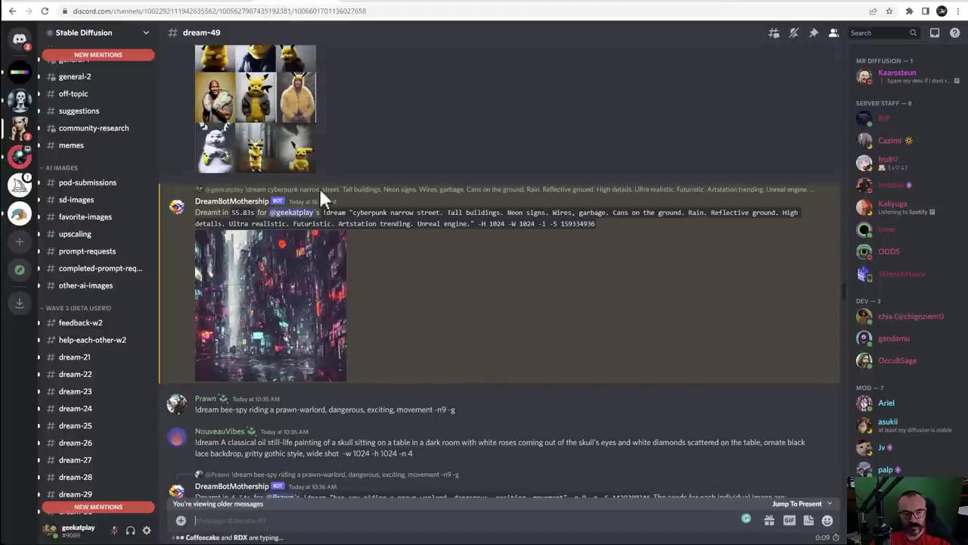
{"action": "left_click", "coordinate": [935, 32]}
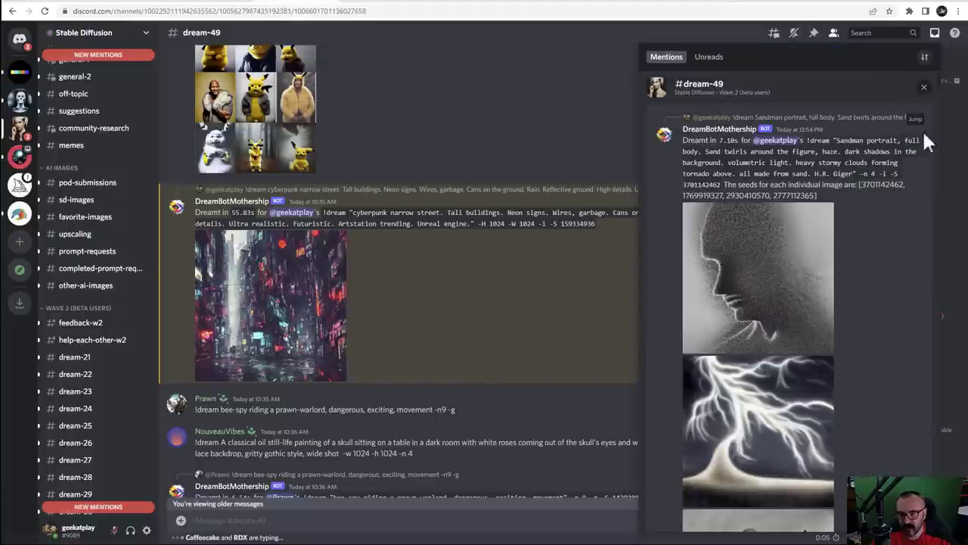
{"action": "left_click", "coordinate": [916, 121]}
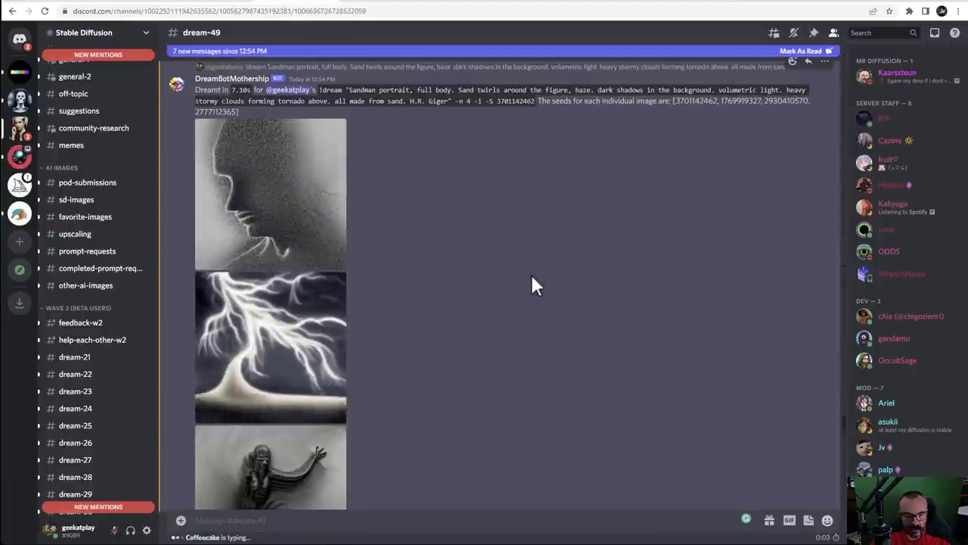
View the four Stable Diffusion Sandman results, enlarging the branching lightning image and the desert image with the curved light streak
{"action": "scroll", "coordinate": [534, 286], "scroll_direction": "down", "scroll_amount": 3}
{"action": "left_click", "coordinate": [281, 234]}
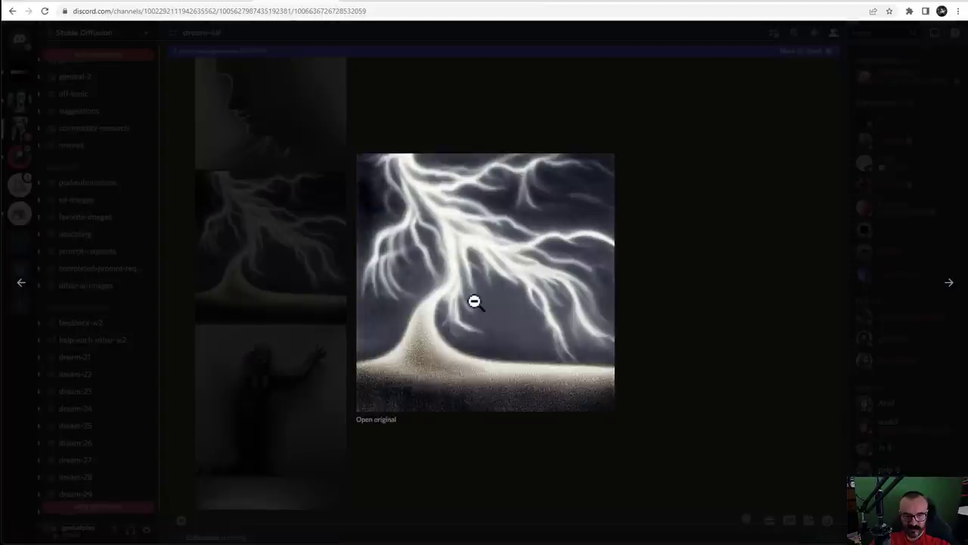
{"action": "left_click", "coordinate": [691, 289]}
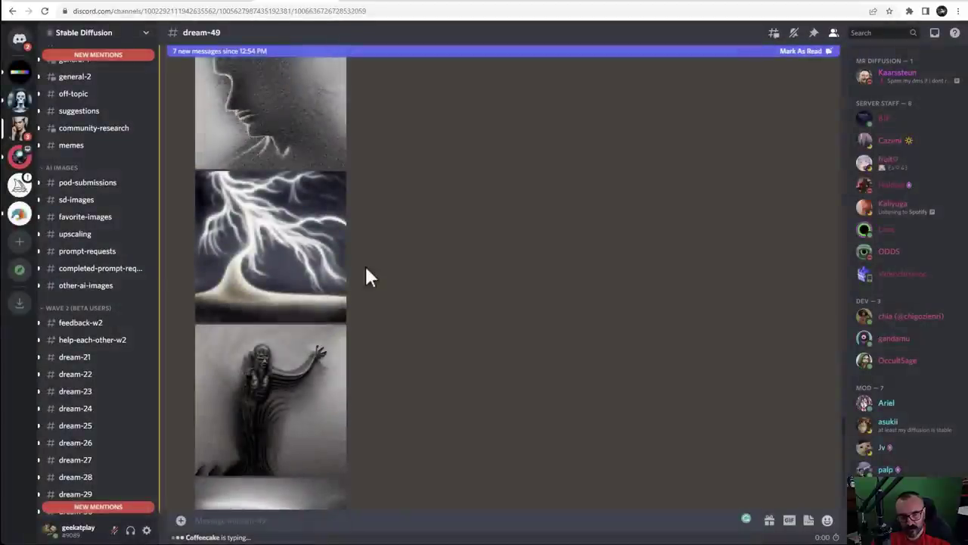
{"action": "scroll", "coordinate": [368, 274], "scroll_direction": "down", "scroll_amount": 3}
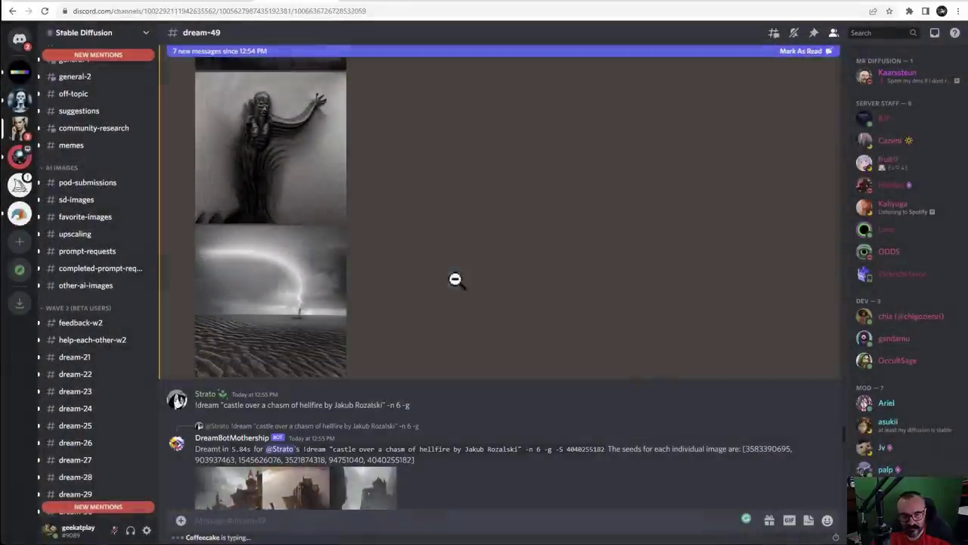
{"action": "left_click", "coordinate": [288, 280]}
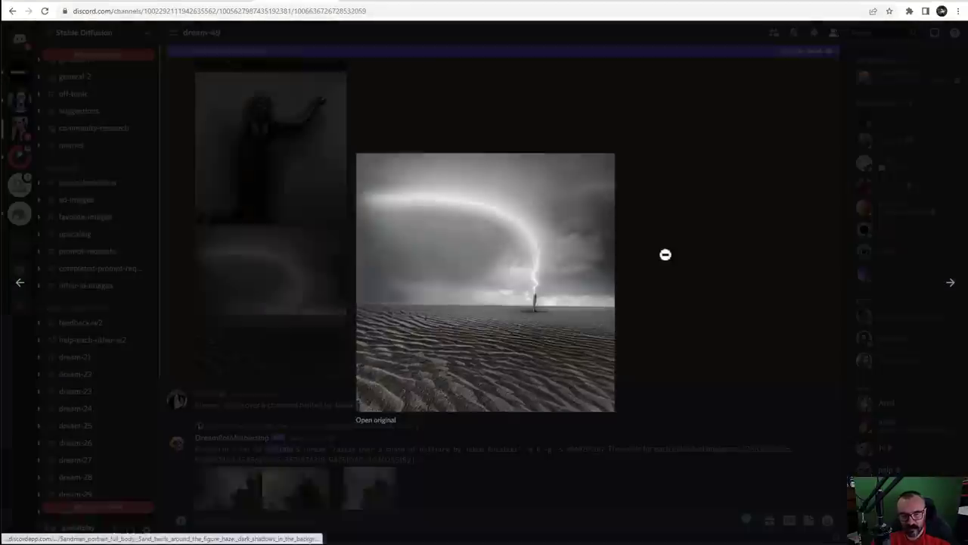
Open the standing sandman image in Midjourney to compare it with Stable Diffusion's desert lightning image in Discord, and close the enlarged Discord image
{"action": "left_click", "coordinate": [711, 7]}
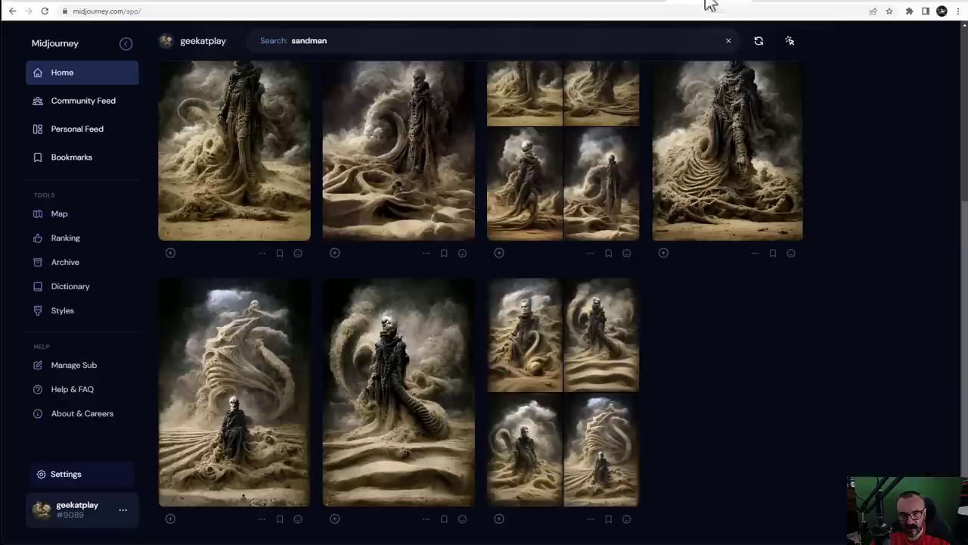
{"action": "left_click", "coordinate": [276, 149]}
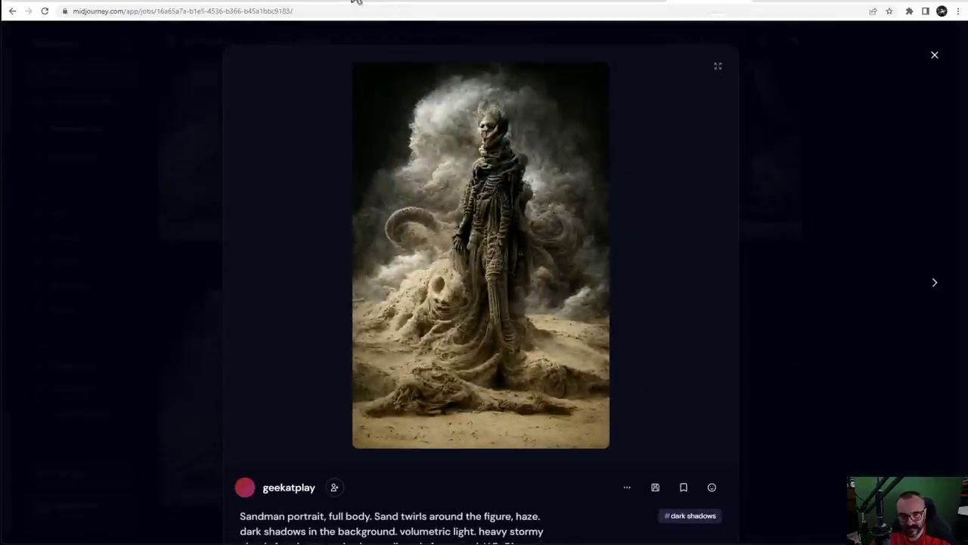
{"action": "left_click", "coordinate": [279, 7]}
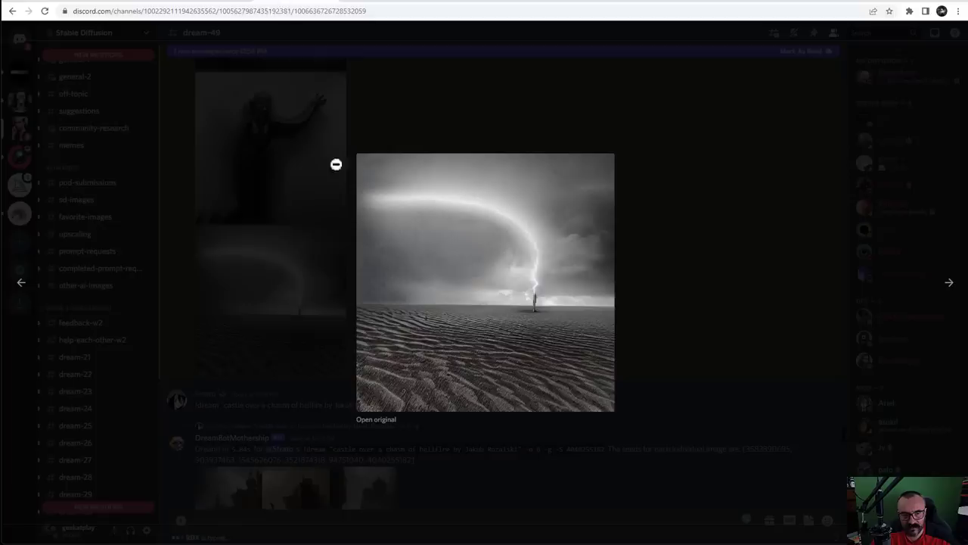
{"action": "left_click", "coordinate": [782, 192]}
{"action": "left_click", "coordinate": [308, 156]}
{"action": "left_click", "coordinate": [673, 247]}
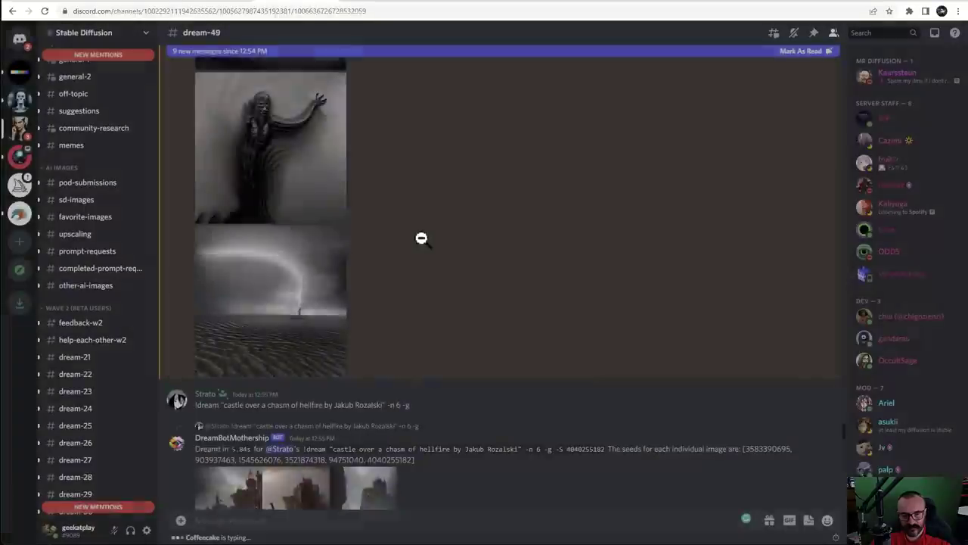
Enlarge the branching lightning image in Discord's dream-49 channel, compare it with Midjourney's sandman, and close the enlarged view
{"action": "left_click", "coordinate": [287, 309]}
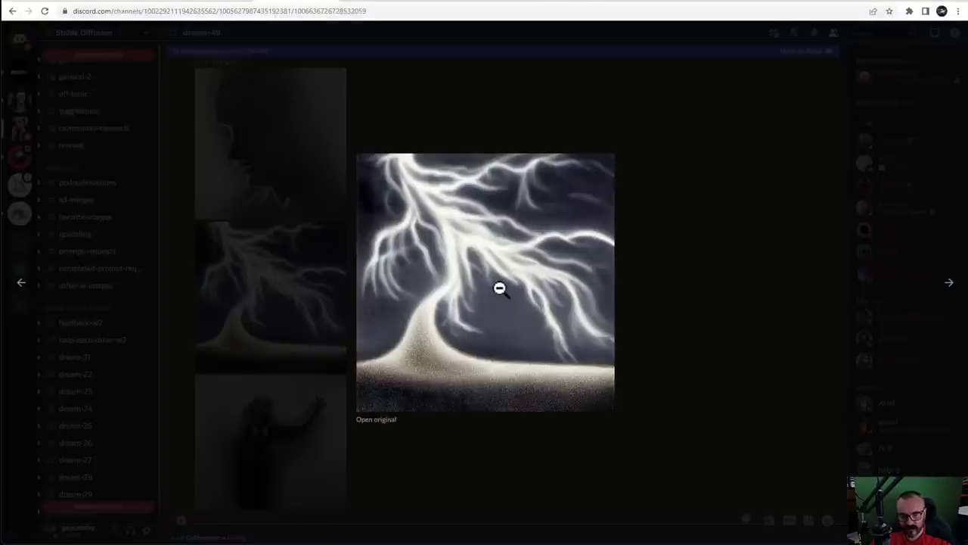
{"action": "left_click", "coordinate": [688, 4]}
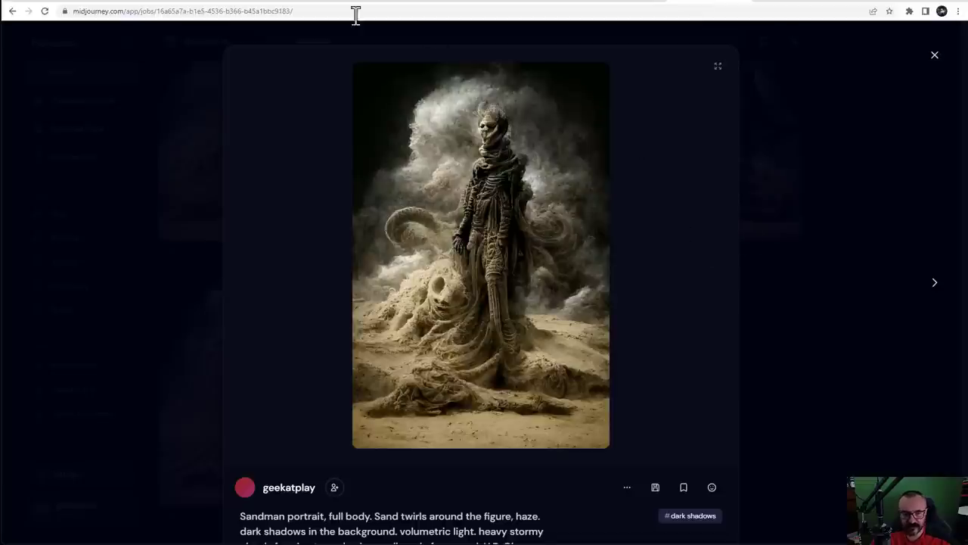
{"action": "left_click", "coordinate": [278, 4]}
{"action": "left_click", "coordinate": [646, 211]}
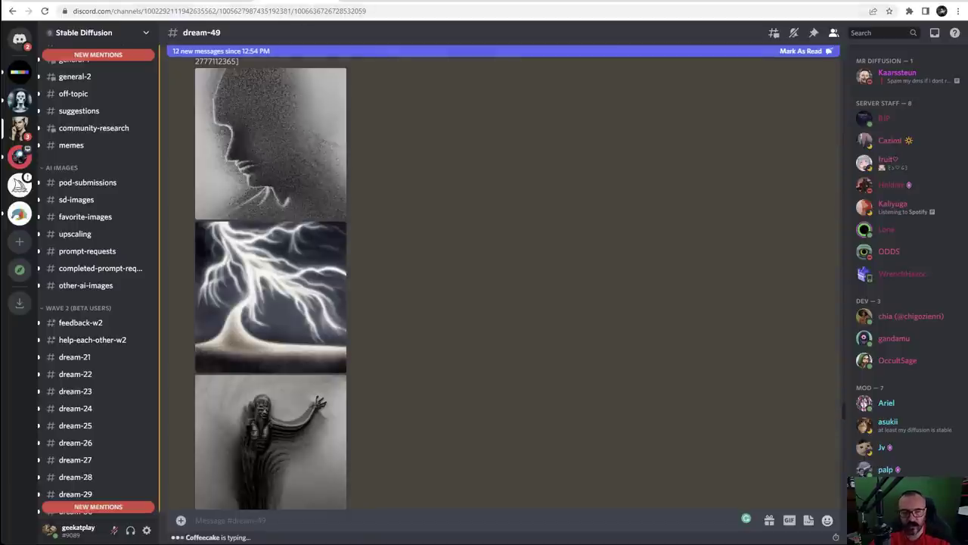
Switch to DALL-E, open the most recent cat-ear headphones set, view its original image full size, and return to the variations
{"action": "left_click", "coordinate": [23, 4]}
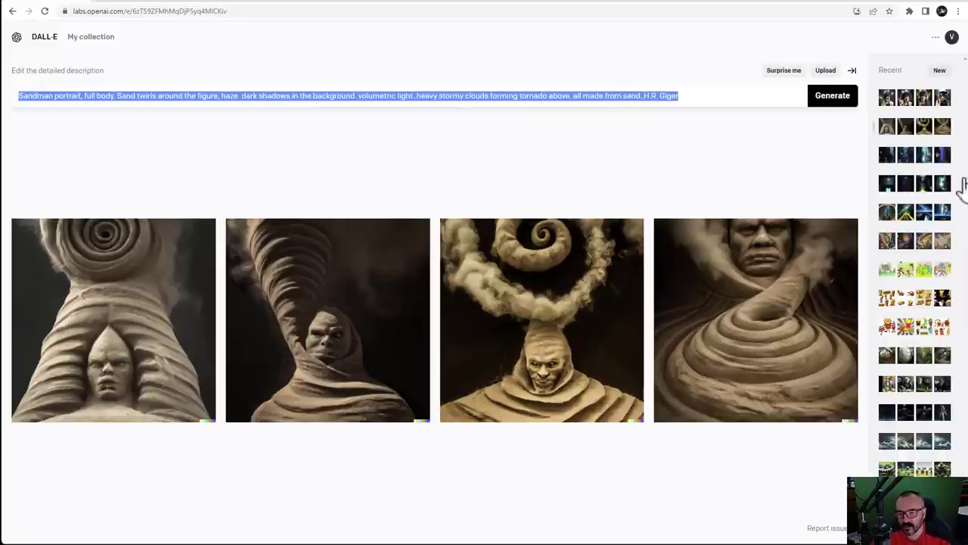
{"action": "left_click", "coordinate": [942, 100]}
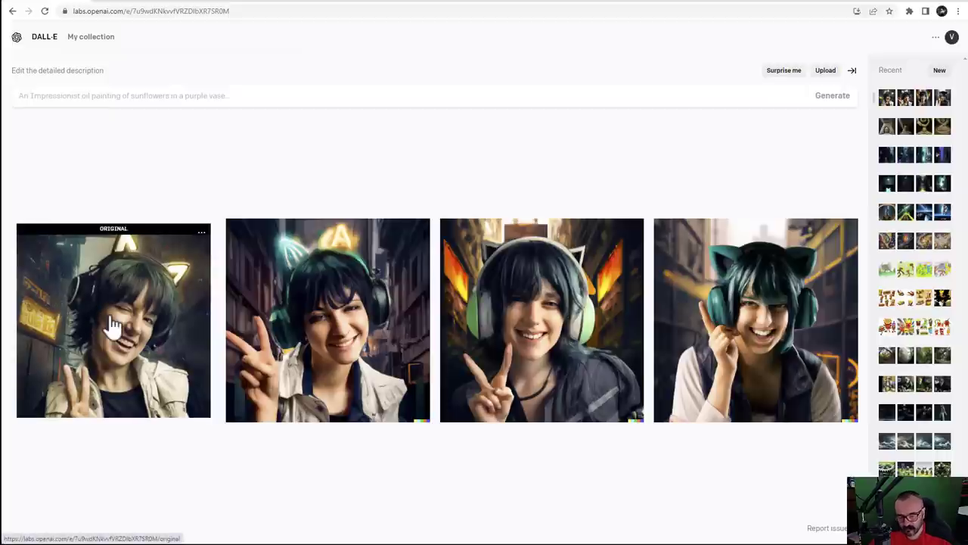
{"action": "left_click", "coordinate": [112, 327]}
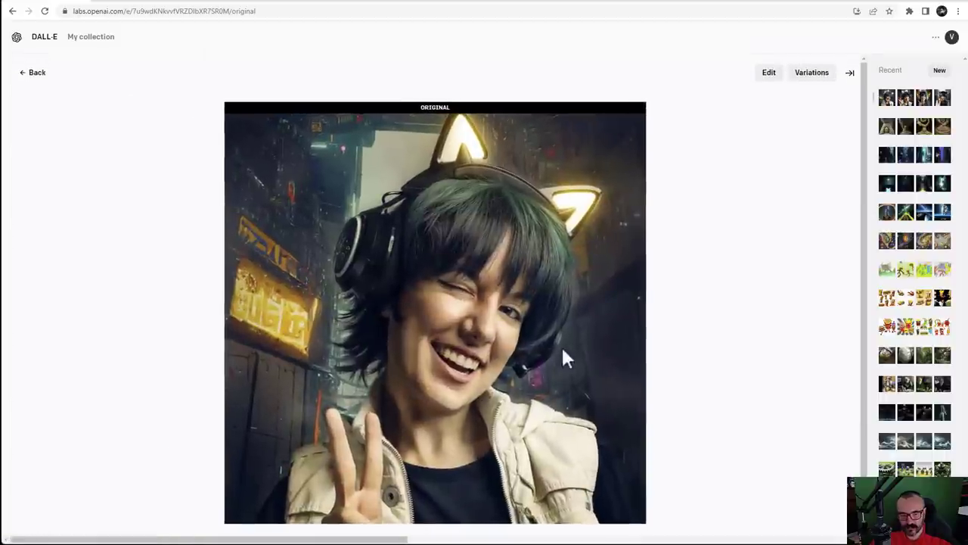
{"action": "left_click", "coordinate": [33, 72]}
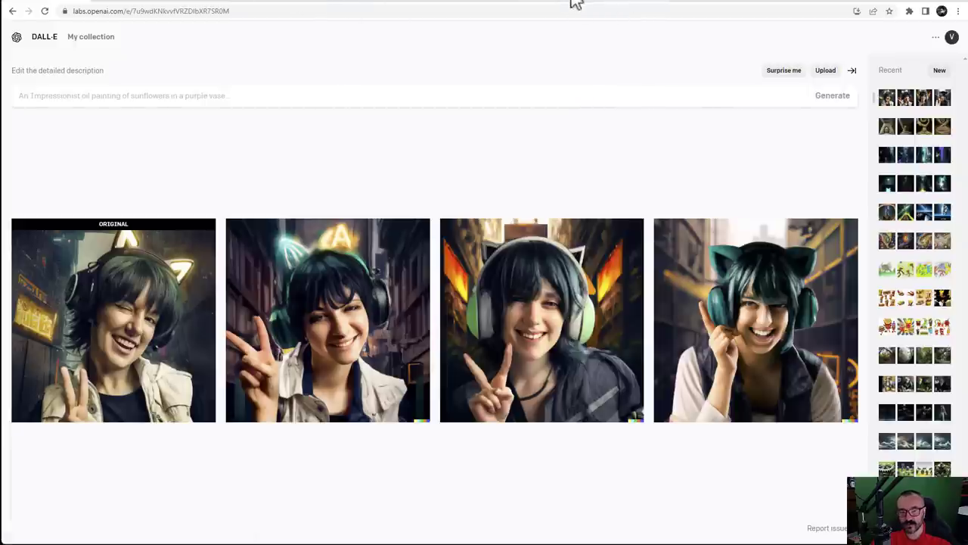
Revisit the enlarged sandman image in Midjourney and view the general channel of the personal Discord server
{"action": "left_click", "coordinate": [694, 2]}
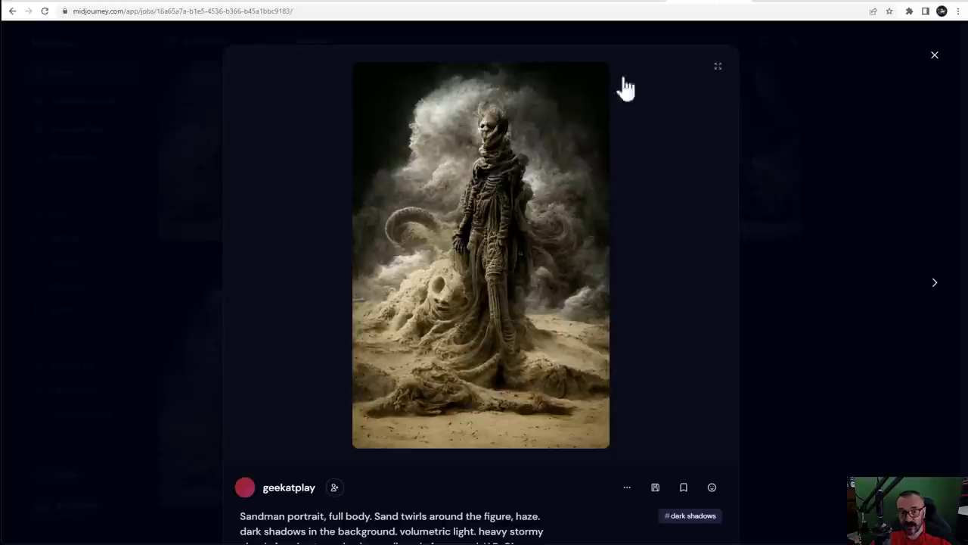
{"action": "left_click", "coordinate": [218, 3]}
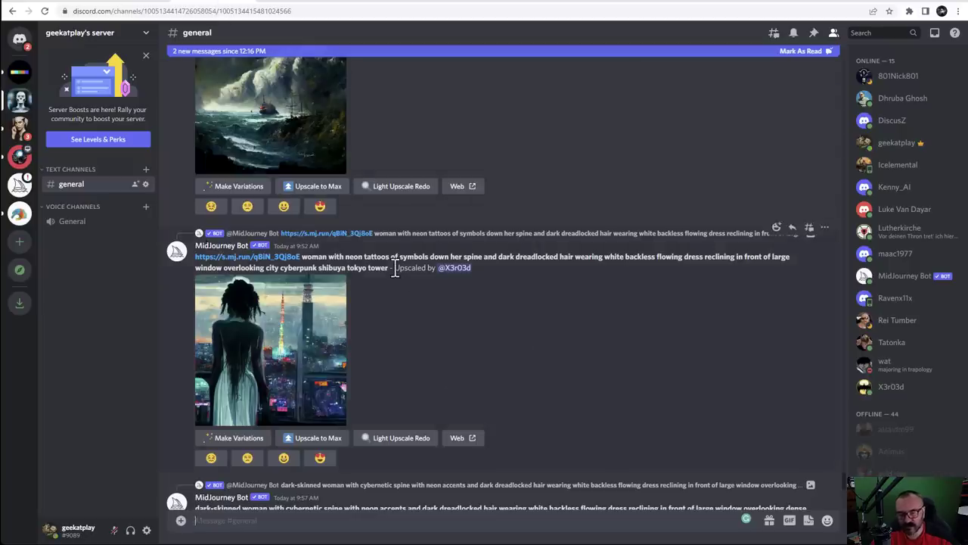
Switch to DALL-E and review the earlier forest fairy kingdom, creation of the universe, and perfect ocean storm generations
{"action": "left_click", "coordinate": [36, 3]}
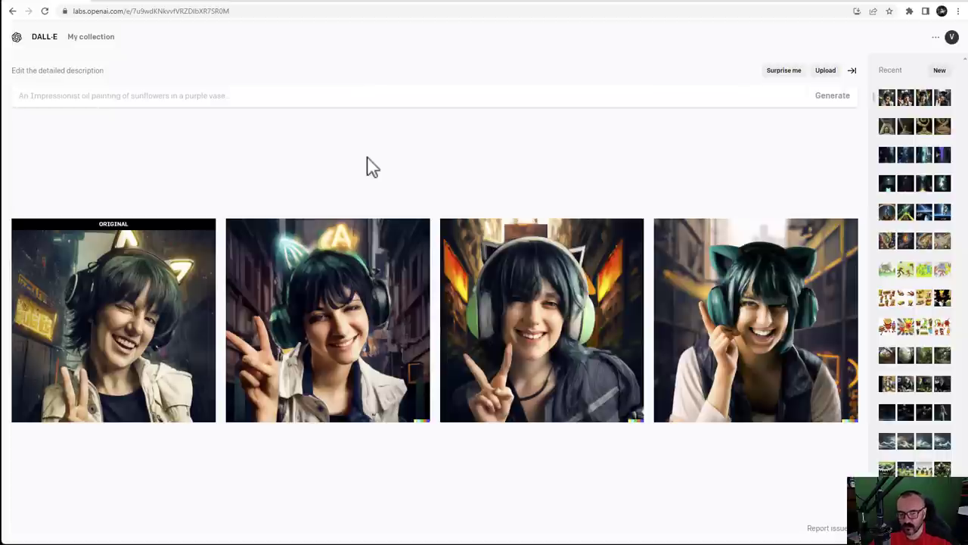
{"action": "left_click", "coordinate": [925, 356]}
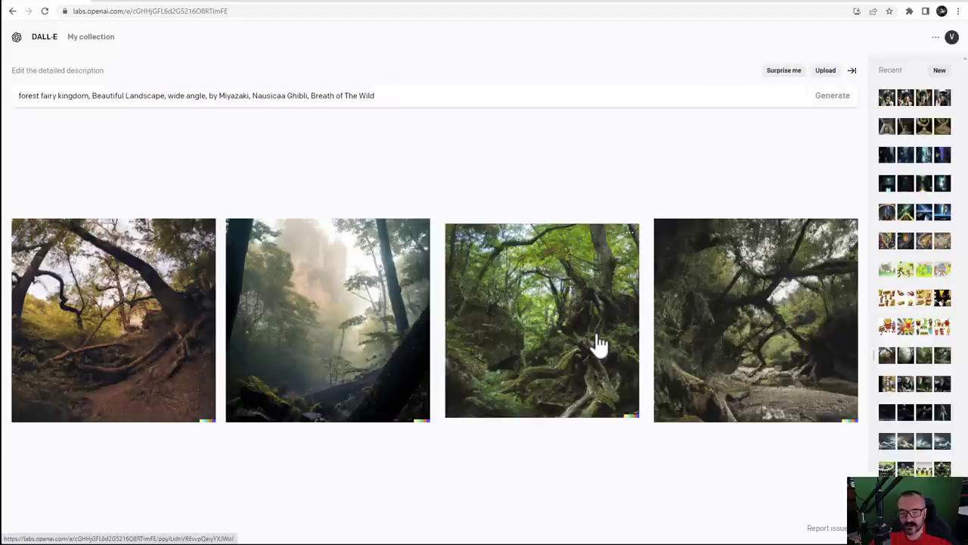
{"action": "left_click", "coordinate": [910, 244]}
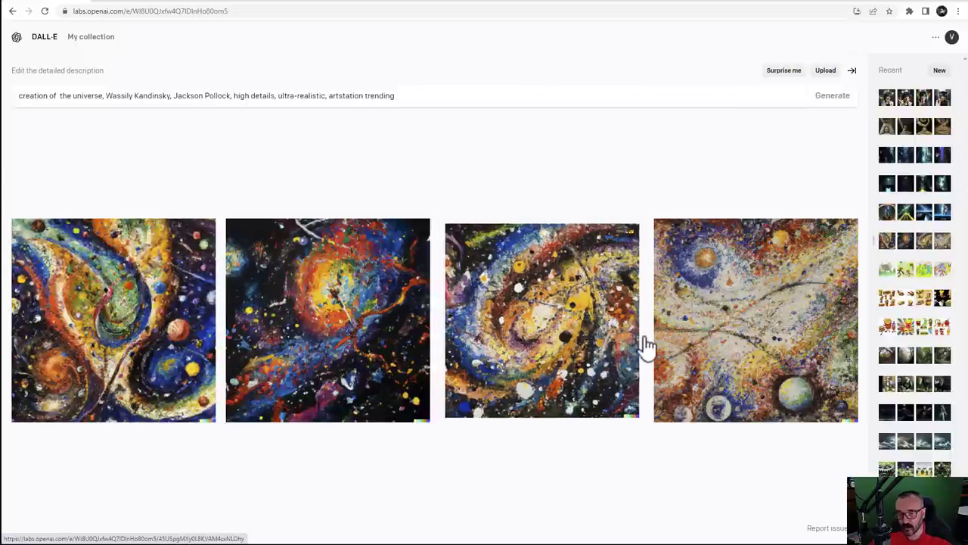
{"action": "left_click", "coordinate": [942, 442]}
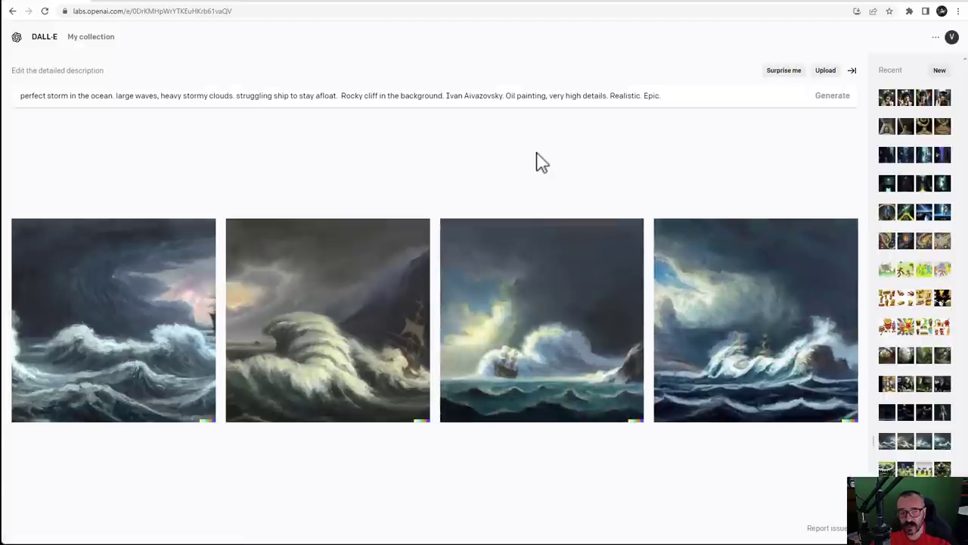
Switch to Midjourney, close the enlarged sandman image, and return to the beginning of the home gallery
{"action": "left_click", "coordinate": [696, 3]}
{"action": "left_click", "coordinate": [806, 240]}
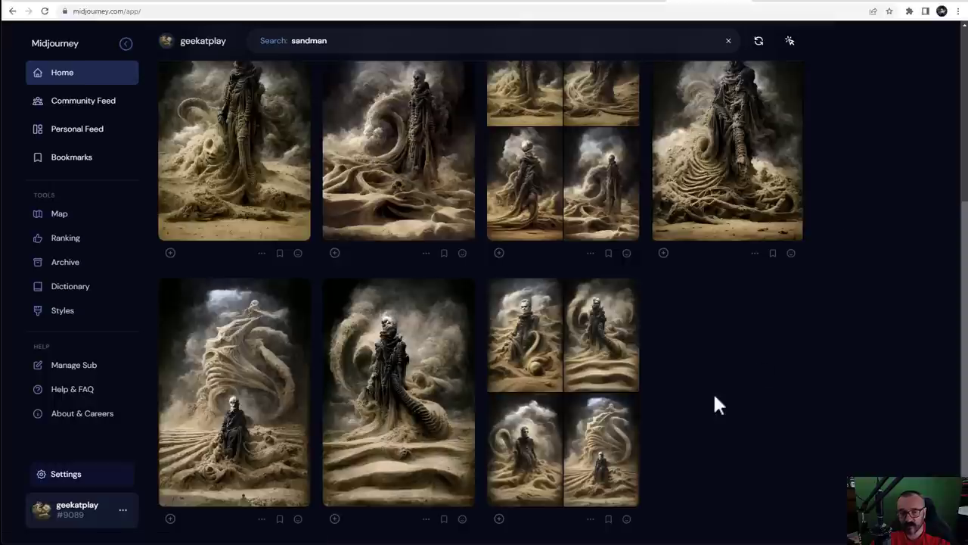
{"action": "left_click", "coordinate": [72, 76]}
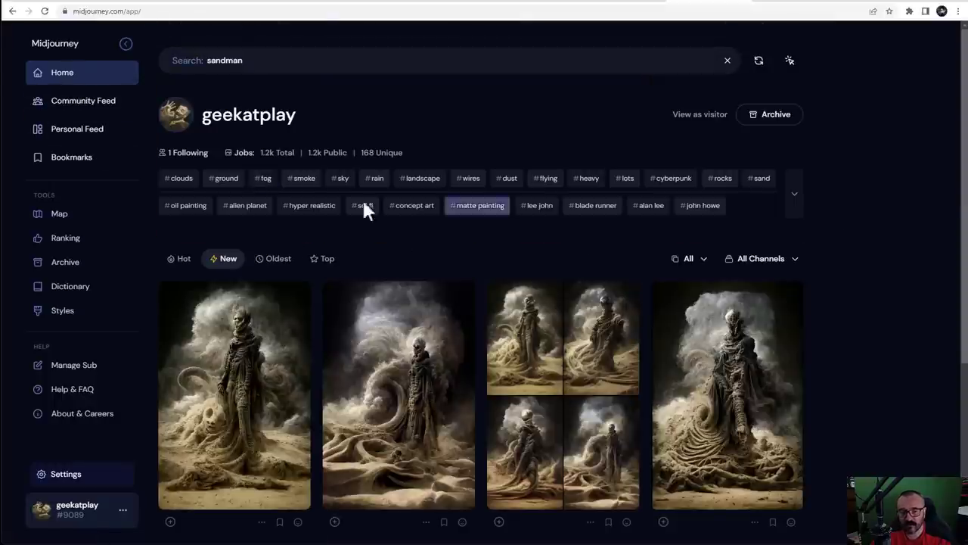
Browse the hot upscaled images in Midjourney's Community Feed, briefly opening the long blonde hair anime picture
{"action": "left_click", "coordinate": [89, 102]}
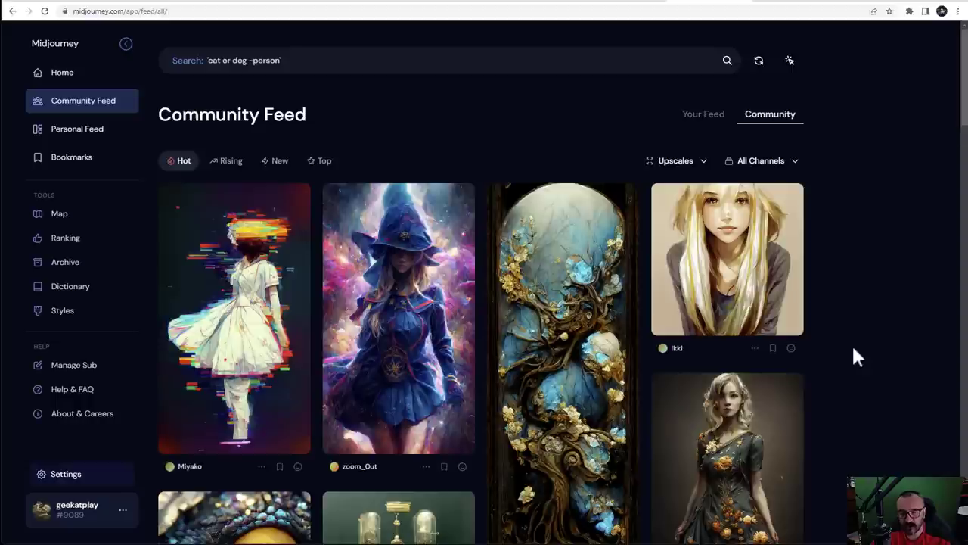
{"action": "scroll", "coordinate": [853, 351], "scroll_direction": "down", "scroll_amount": 1}
{"action": "left_click", "coordinate": [738, 170]}
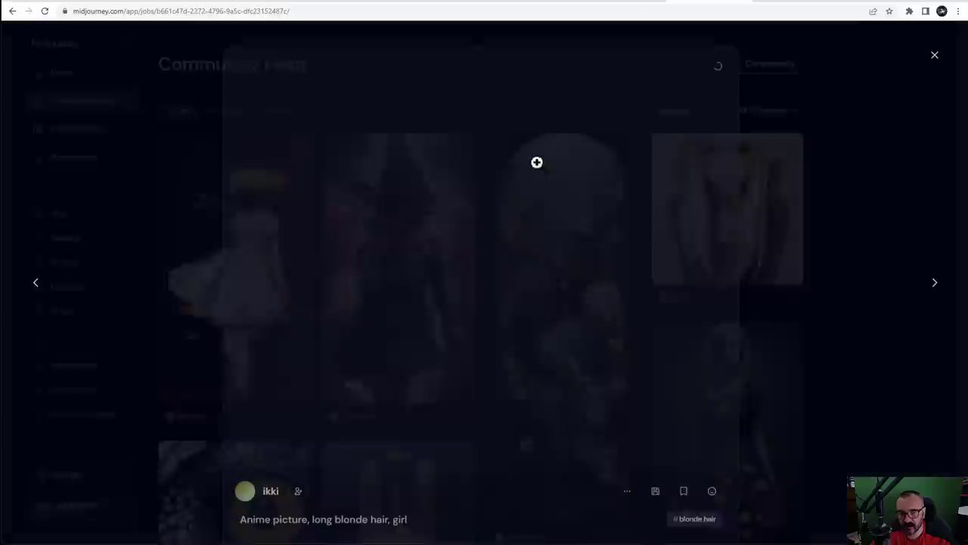
{"action": "left_click", "coordinate": [852, 307]}
{"action": "scroll", "coordinate": [609, 398], "scroll_direction": "down", "scroll_amount": 3}
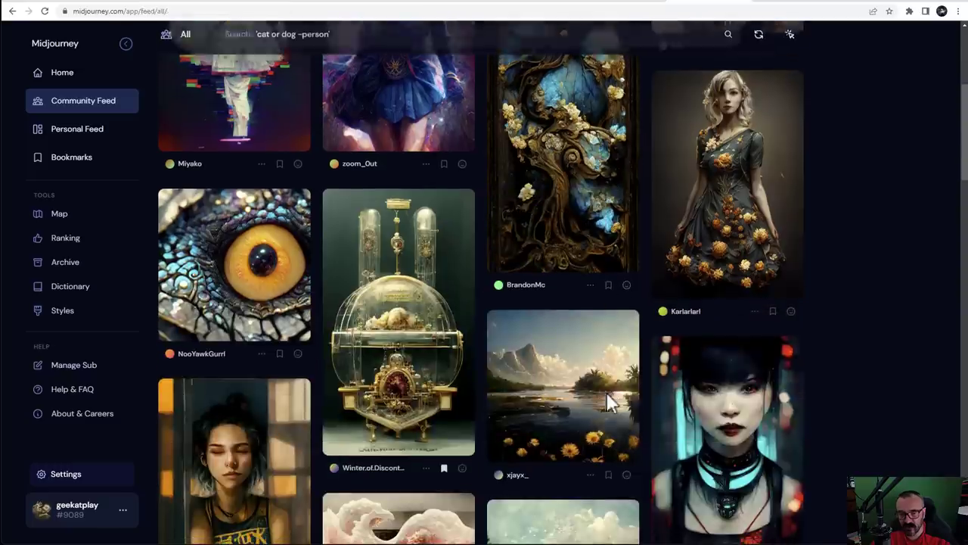
{"action": "scroll", "coordinate": [770, 363], "scroll_direction": "down", "scroll_amount": 3}
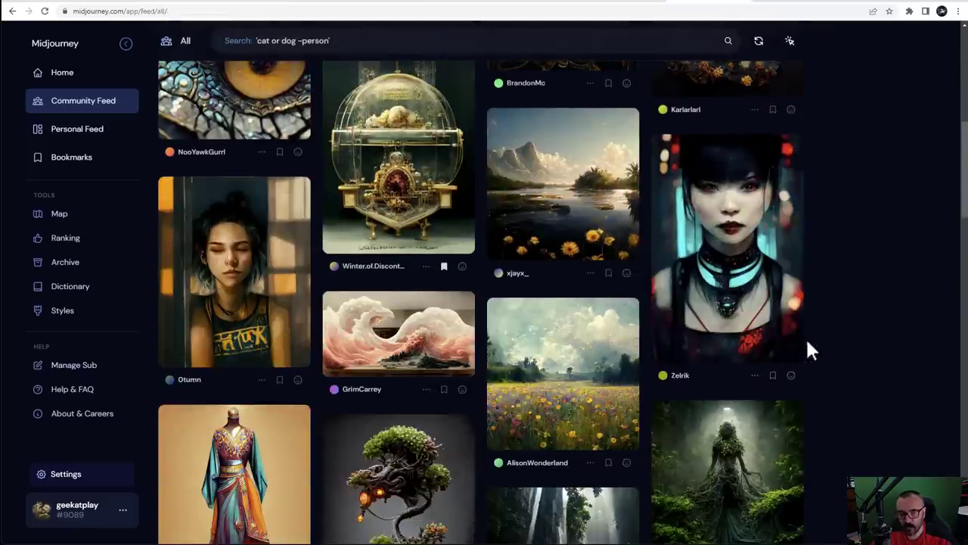
{"action": "scroll", "coordinate": [807, 342], "scroll_direction": "down", "scroll_amount": 3}
{"action": "scroll", "coordinate": [806, 340], "scroll_direction": "up", "scroll_amount": 4}
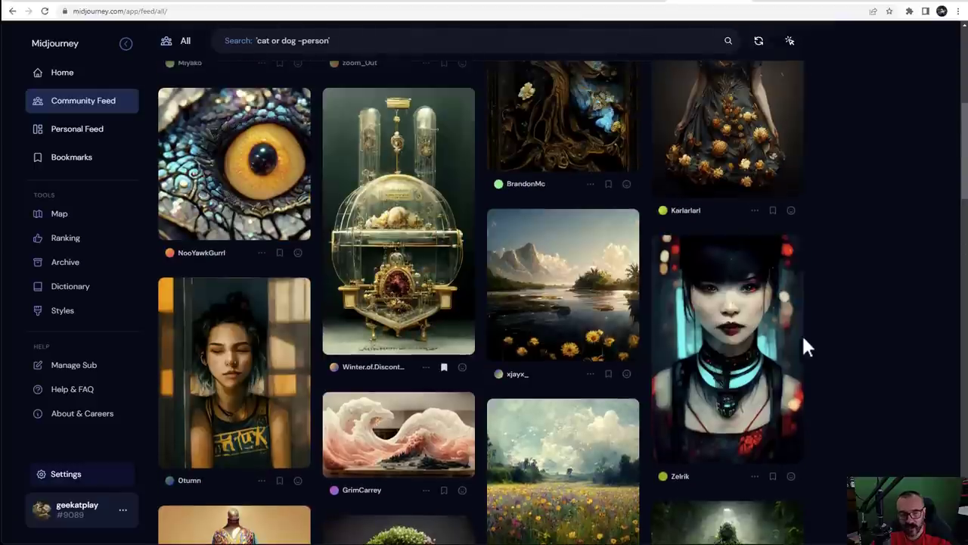
Look through the full collection of the account's own generated images on the Midjourney home page, newest first
{"action": "left_click", "coordinate": [70, 76]}
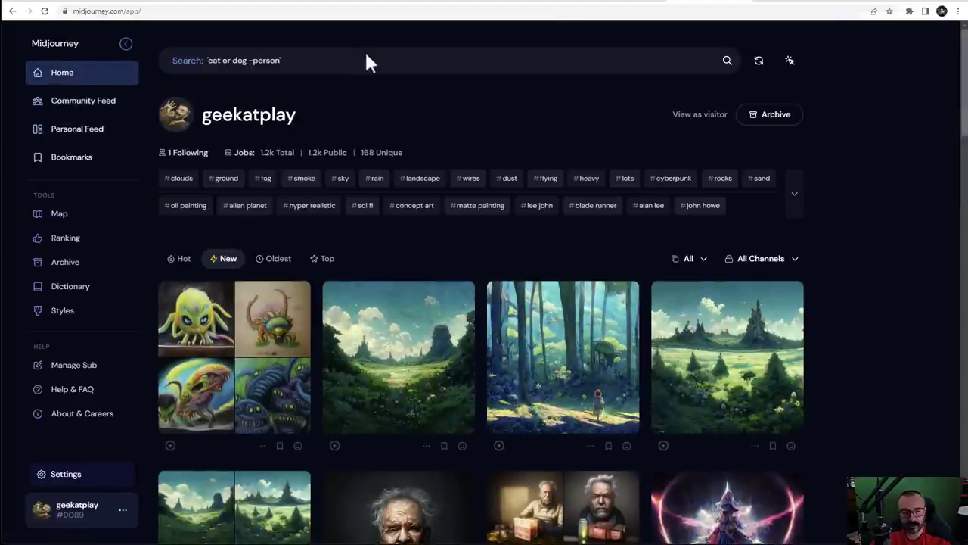
{"action": "scroll", "coordinate": [800, 345], "scroll_direction": "down", "scroll_amount": 20}
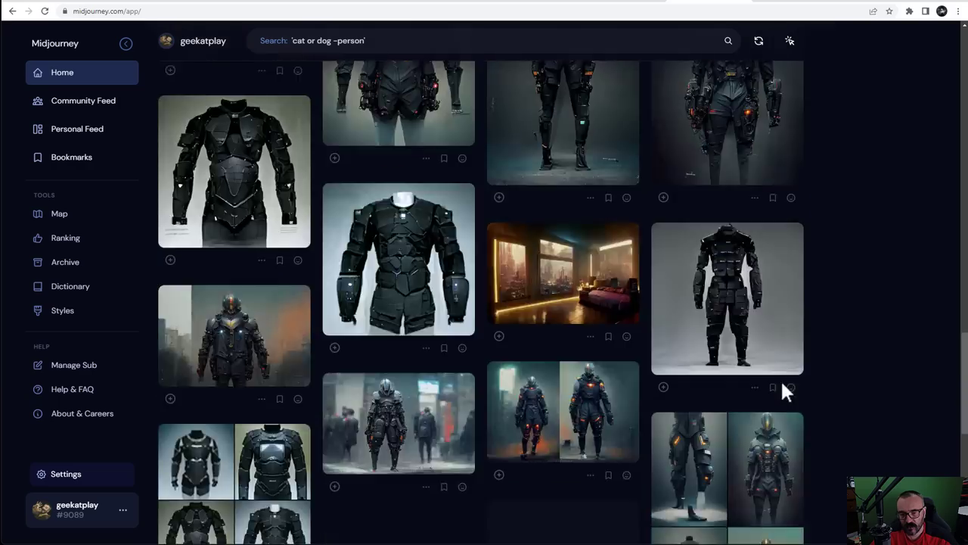
{"action": "scroll", "coordinate": [444, 459], "scroll_direction": "down", "scroll_amount": 15}
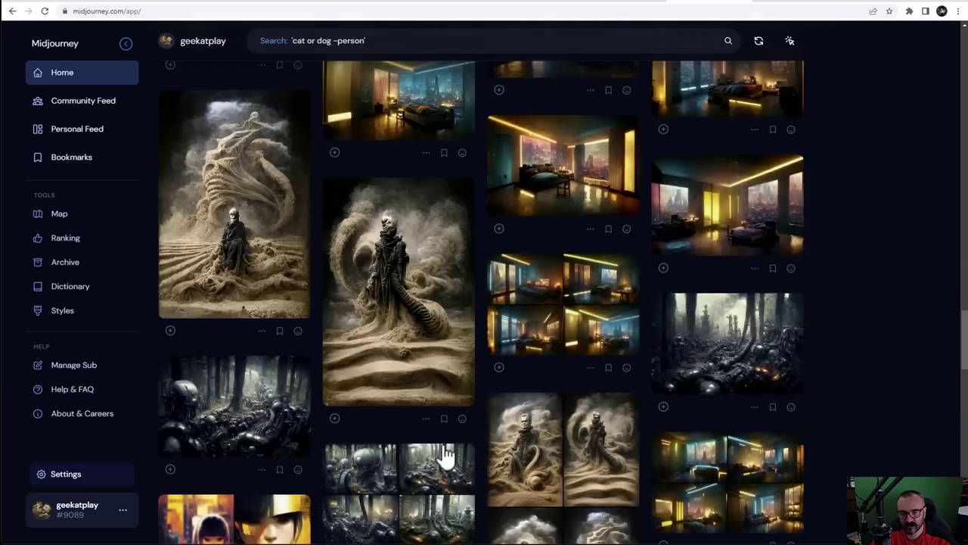
{"action": "scroll", "coordinate": [484, 401], "scroll_direction": "down", "scroll_amount": 10}
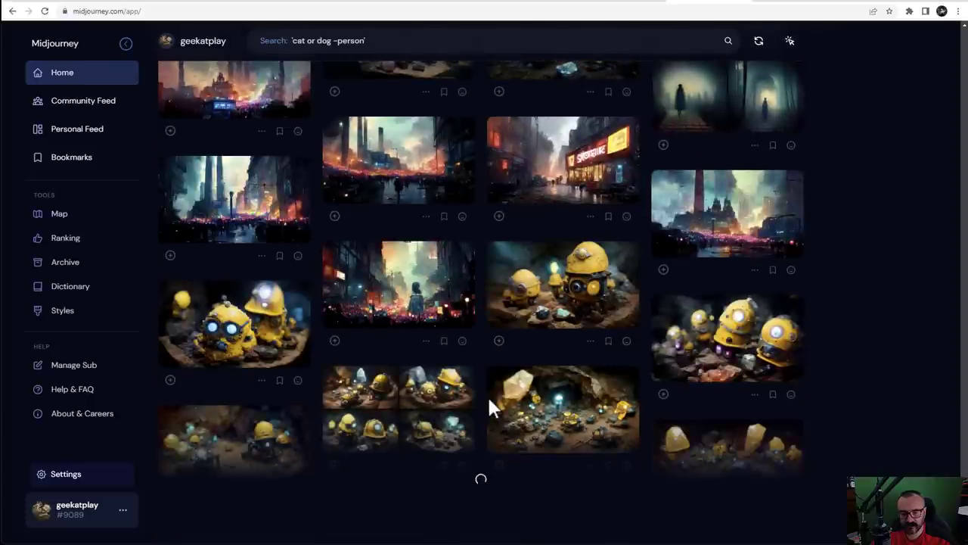
{"action": "scroll", "coordinate": [768, 361], "scroll_direction": "down", "scroll_amount": 5}
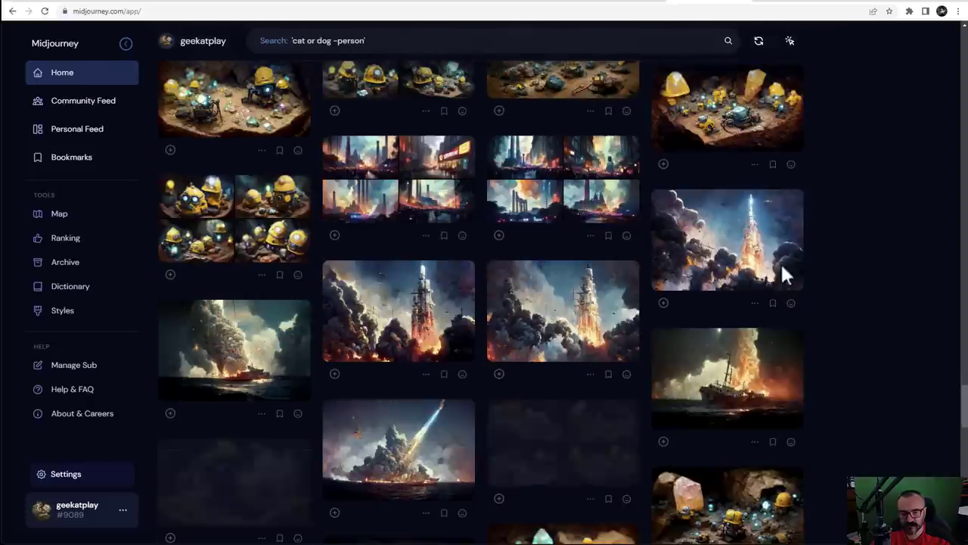
{"action": "scroll", "coordinate": [583, 311], "scroll_direction": "down", "scroll_amount": 10}
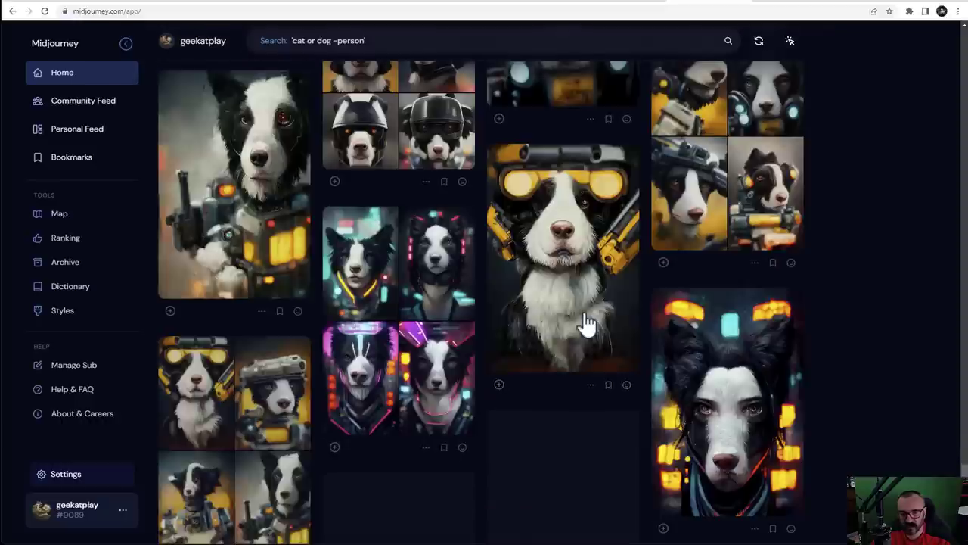
{"action": "scroll", "coordinate": [587, 313], "scroll_direction": "down", "scroll_amount": 5}
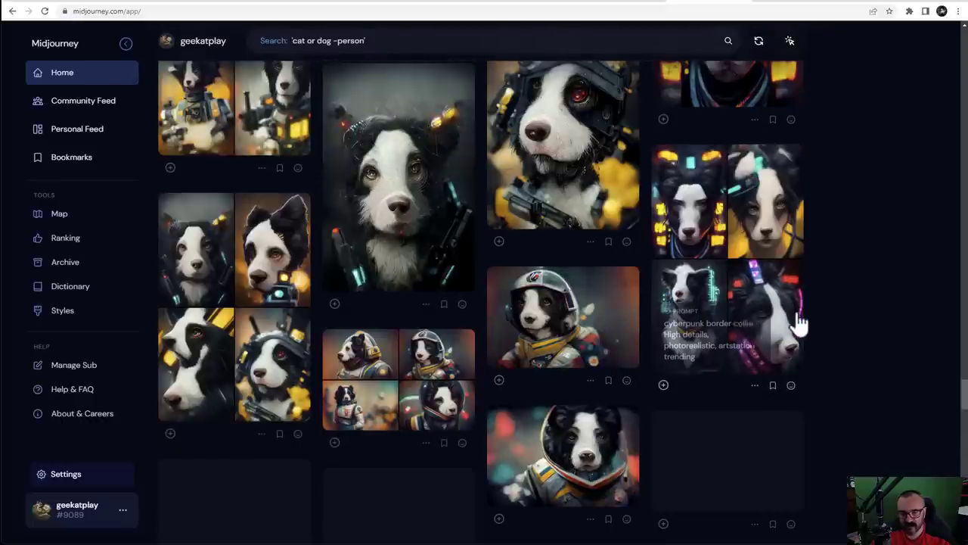
{"action": "scroll", "coordinate": [833, 333], "scroll_direction": "down", "scroll_amount": 5}
{"action": "scroll", "coordinate": [863, 348], "scroll_direction": "down", "scroll_amount": 5}
{"action": "scroll", "coordinate": [855, 350], "scroll_direction": "down", "scroll_amount": 10}
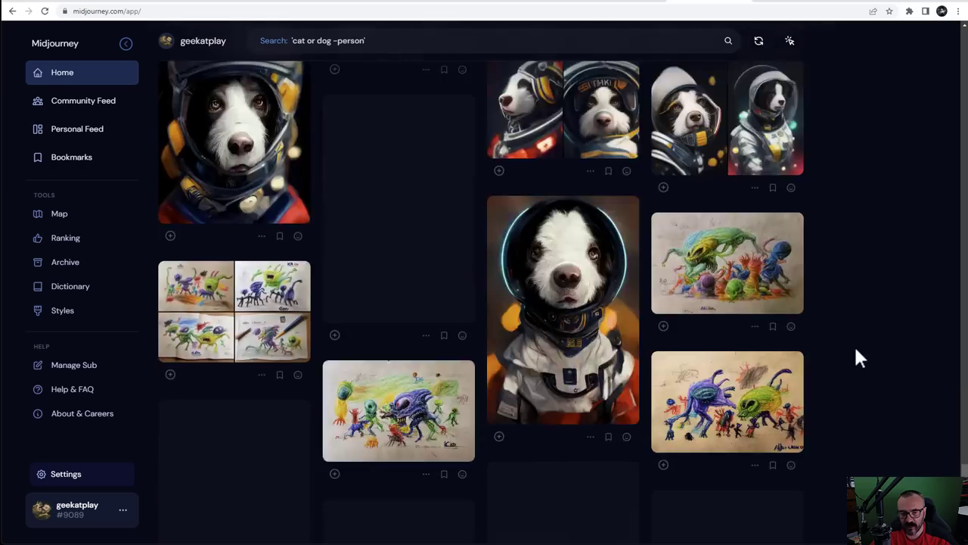
{"action": "scroll", "coordinate": [852, 371], "scroll_direction": "down", "scroll_amount": 10}
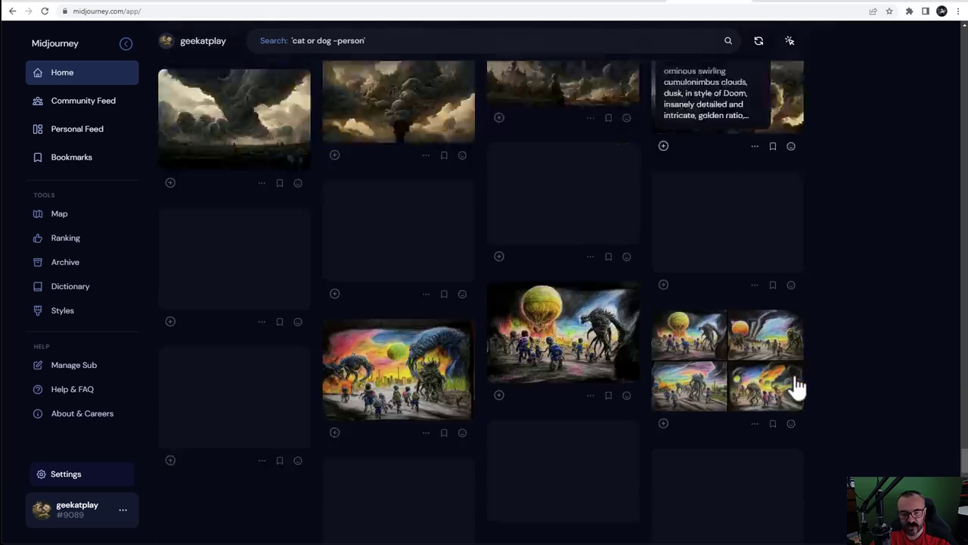
{"action": "scroll", "coordinate": [794, 386], "scroll_direction": "down", "scroll_amount": 5}
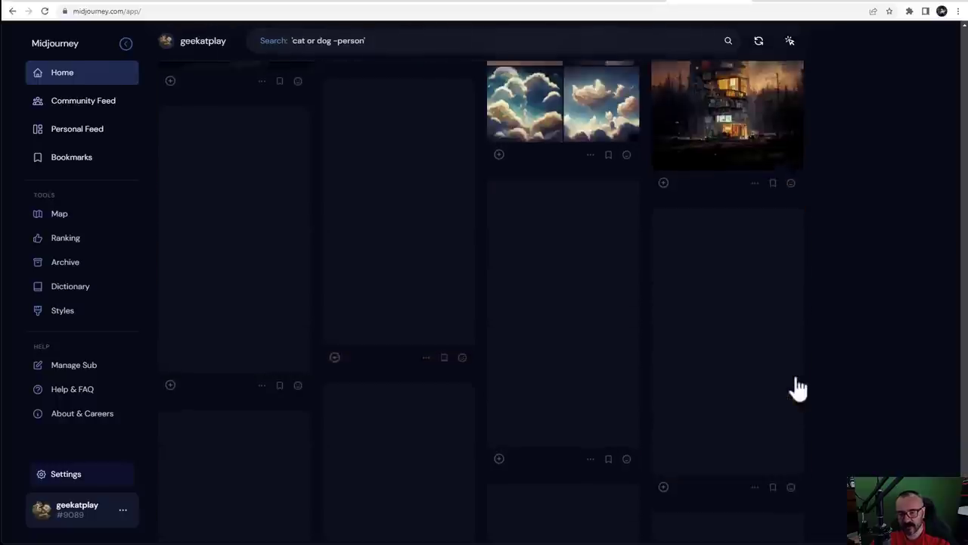
{"action": "scroll", "coordinate": [800, 390], "scroll_direction": "down", "scroll_amount": 10}
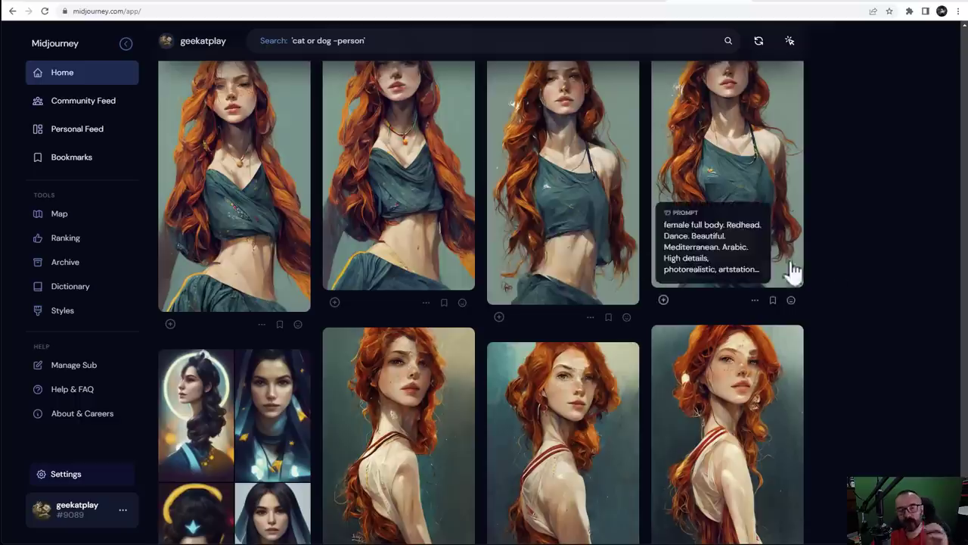
Look through the redhead, bearded man and dark-haired woman portraits in the Midjourney home gallery, comparing full images with their four-image grids
{"action": "scroll", "coordinate": [824, 263], "scroll_direction": "down", "scroll_amount": 6}
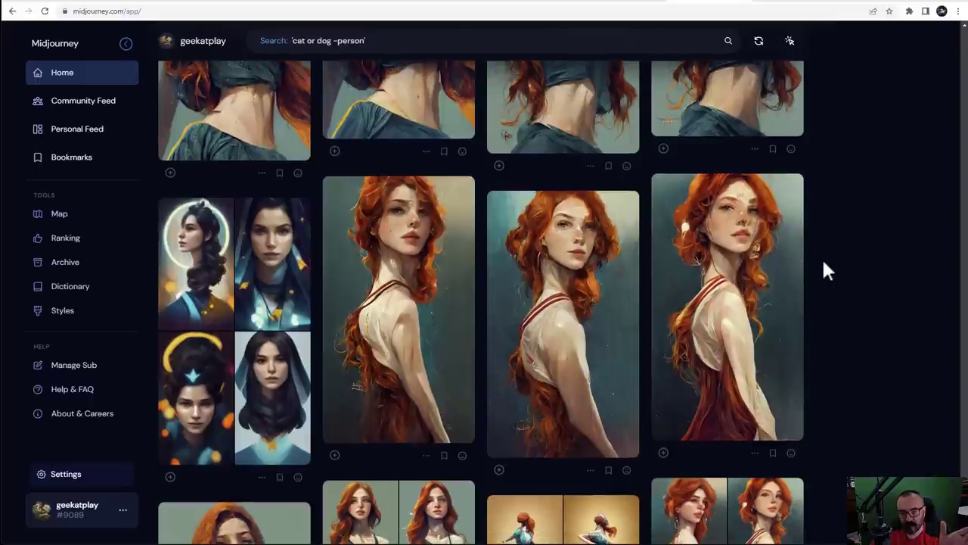
{"action": "scroll", "coordinate": [826, 270], "scroll_direction": "down", "scroll_amount": 15}
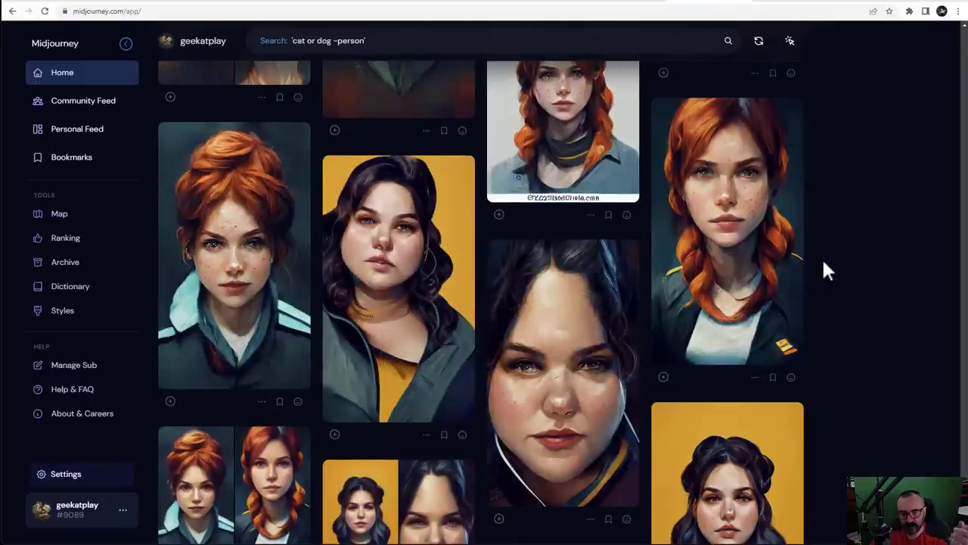
{"action": "scroll", "coordinate": [827, 271], "scroll_direction": "down", "scroll_amount": 4}
{"action": "scroll", "coordinate": [826, 271], "scroll_direction": "down", "scroll_amount": 5}
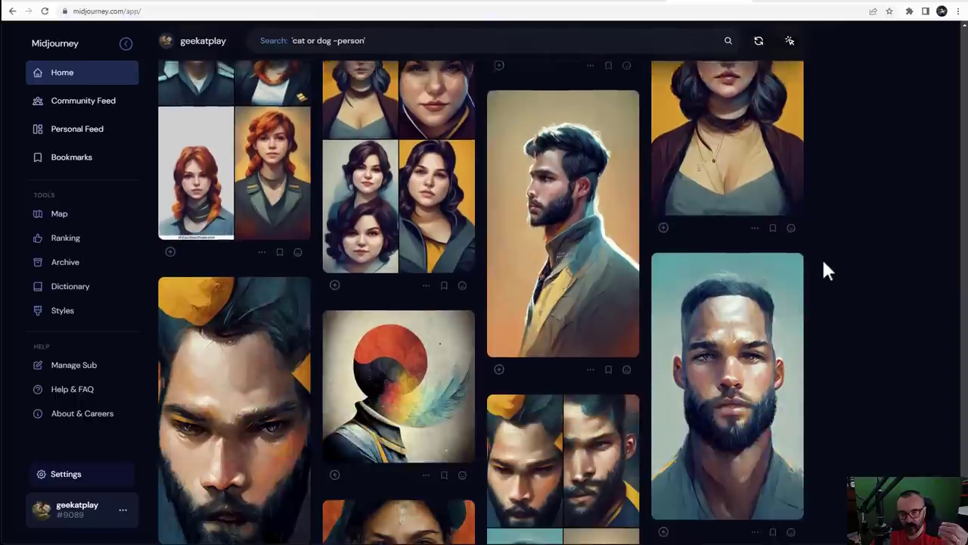
{"action": "scroll", "coordinate": [826, 271], "scroll_direction": "down", "scroll_amount": 3}
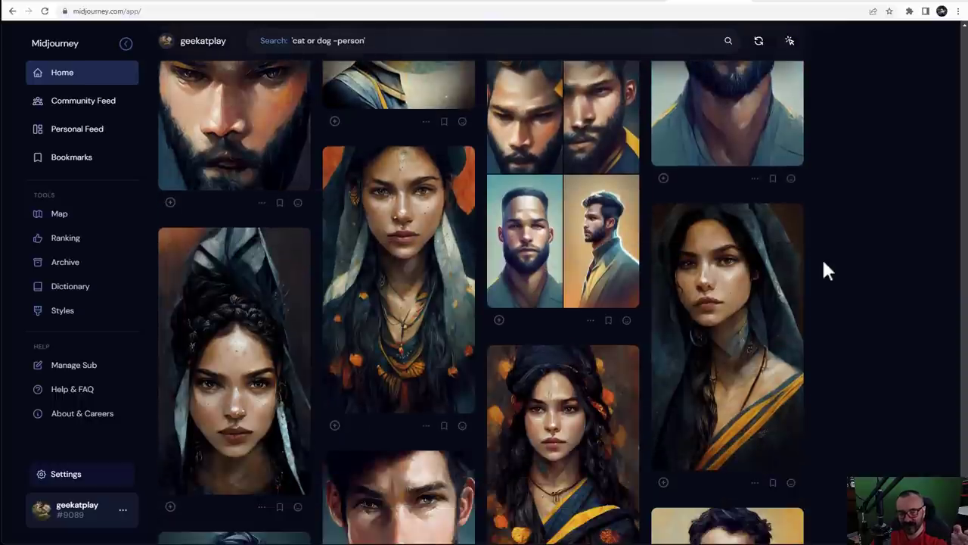
{"action": "scroll", "coordinate": [827, 271], "scroll_direction": "down", "scroll_amount": 6}
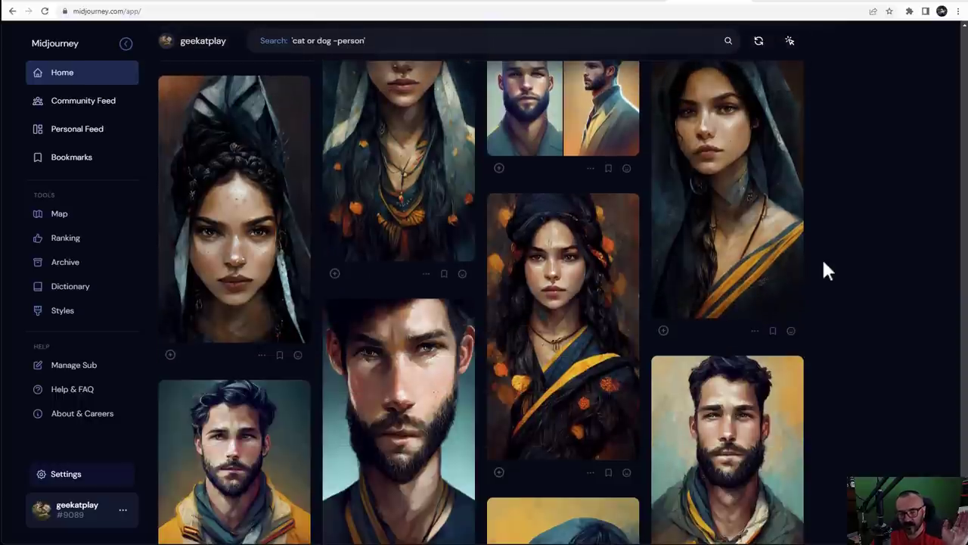
{"action": "scroll", "coordinate": [826, 271], "scroll_direction": "down", "scroll_amount": 9}
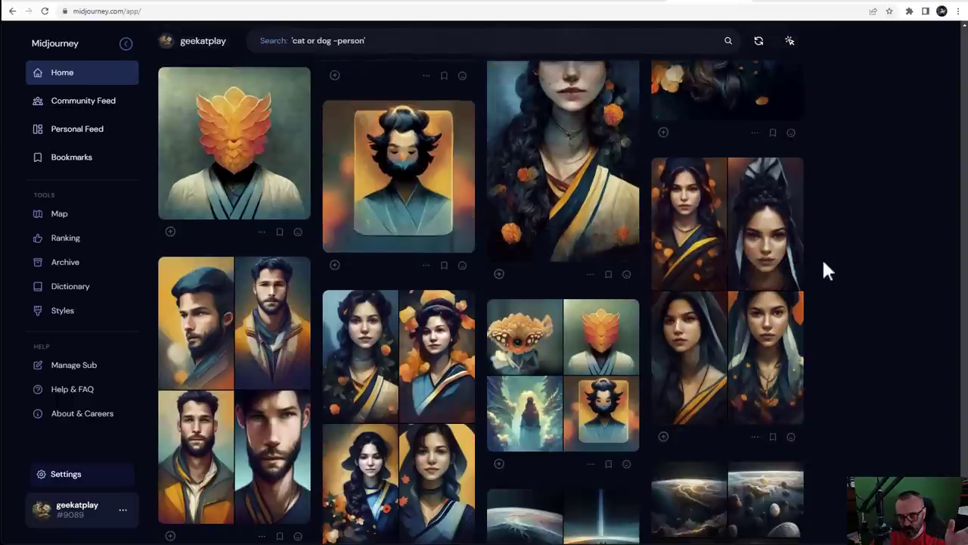
{"action": "scroll", "coordinate": [826, 271], "scroll_direction": "up", "scroll_amount": 5}
{"action": "scroll", "coordinate": [831, 262], "scroll_direction": "down", "scroll_amount": 9}
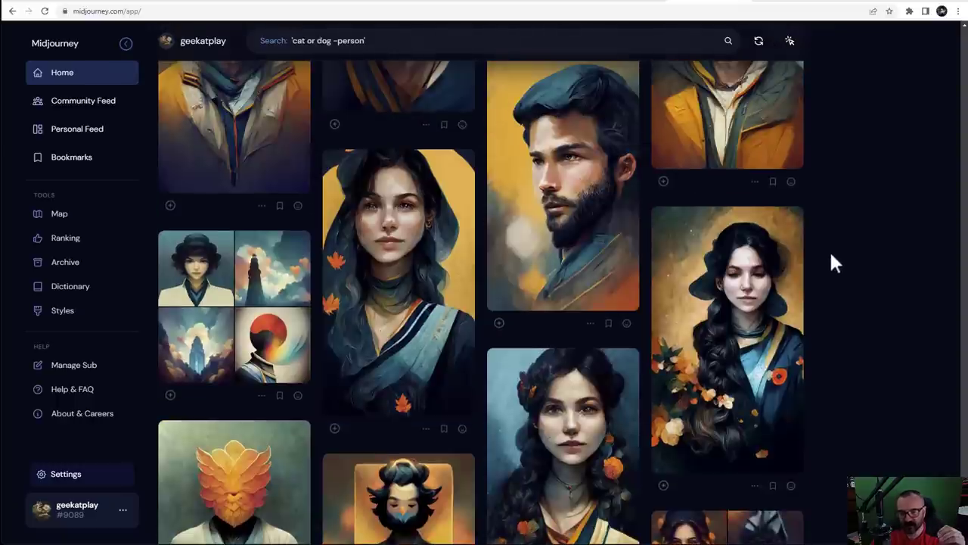
{"action": "scroll", "coordinate": [832, 260], "scroll_direction": "up", "scroll_amount": 5}
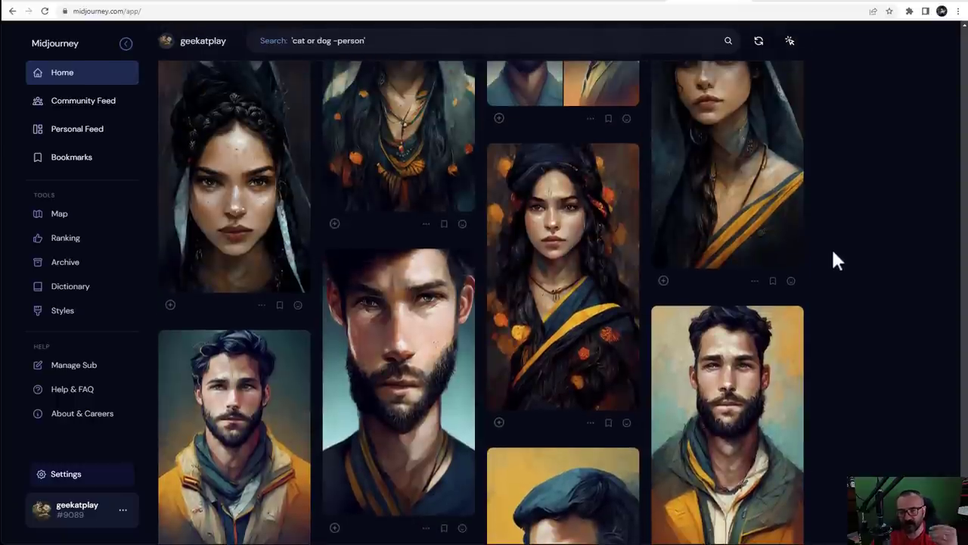
{"action": "scroll", "coordinate": [832, 258], "scroll_direction": "up", "scroll_amount": 5}
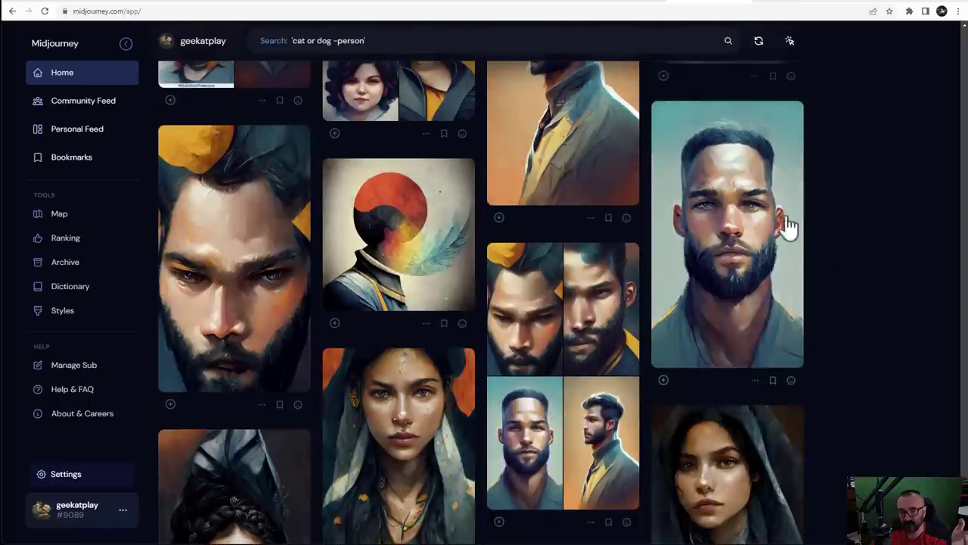
{"action": "mouse_move", "coordinate": [790, 235]}
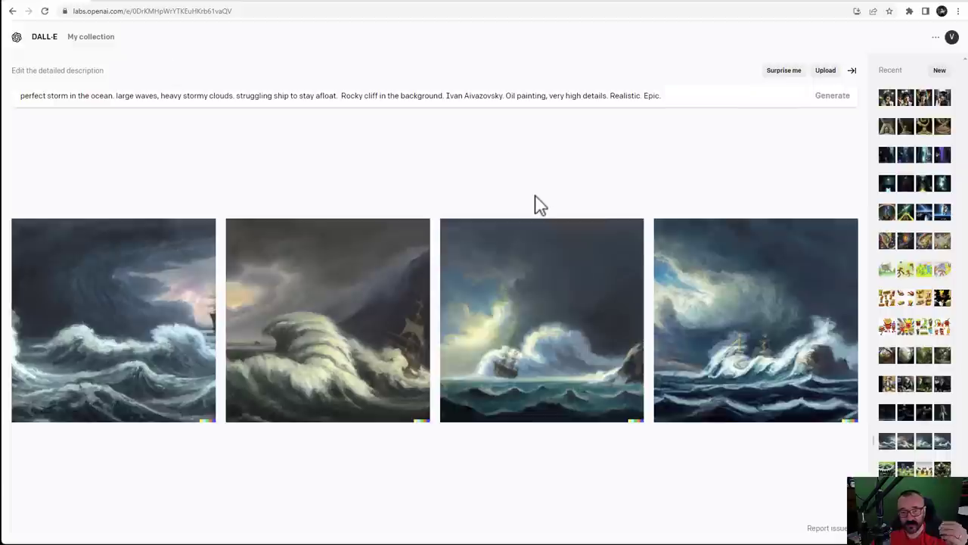
Switch to the Stable Diffusion Discord server and review the sandman portrait images in the dream-49 channel
{"action": "left_click", "coordinate": [292, 7]}
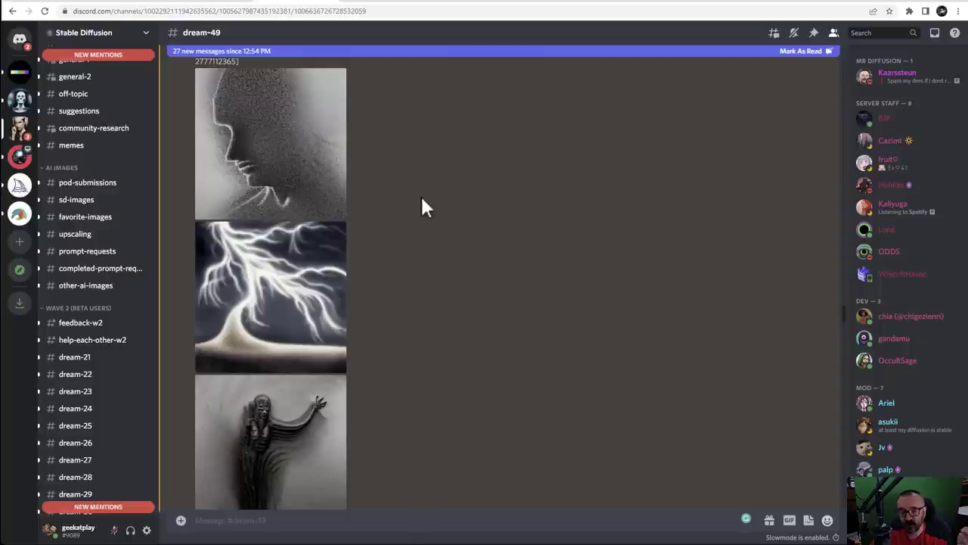
{"action": "scroll", "coordinate": [422, 205], "scroll_direction": "down", "scroll_amount": 3}
{"action": "scroll", "coordinate": [423, 206], "scroll_direction": "up", "scroll_amount": 2}
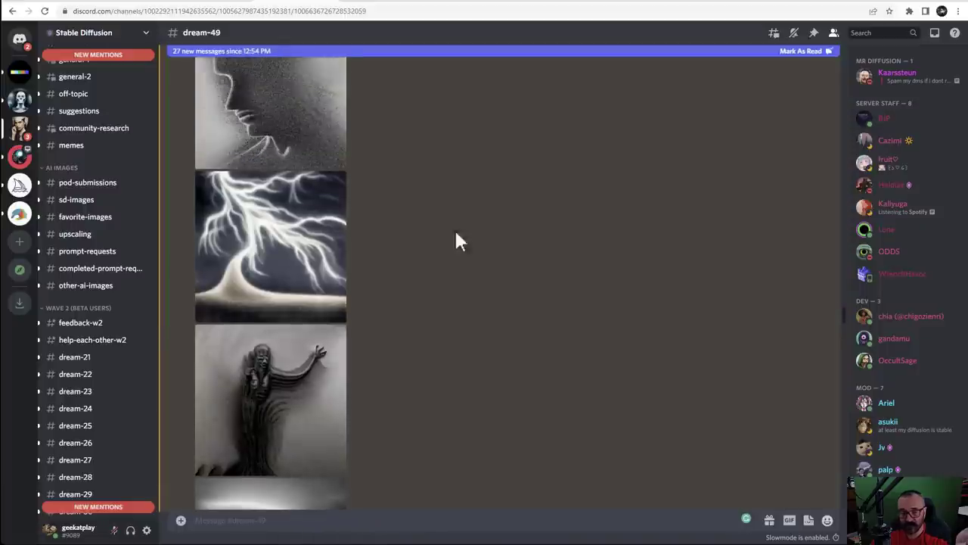
Find the "10000 robots fighting in forest H.R. Giger" result through the account's mentions and open its original image in the browser
{"action": "left_click", "coordinate": [935, 34]}
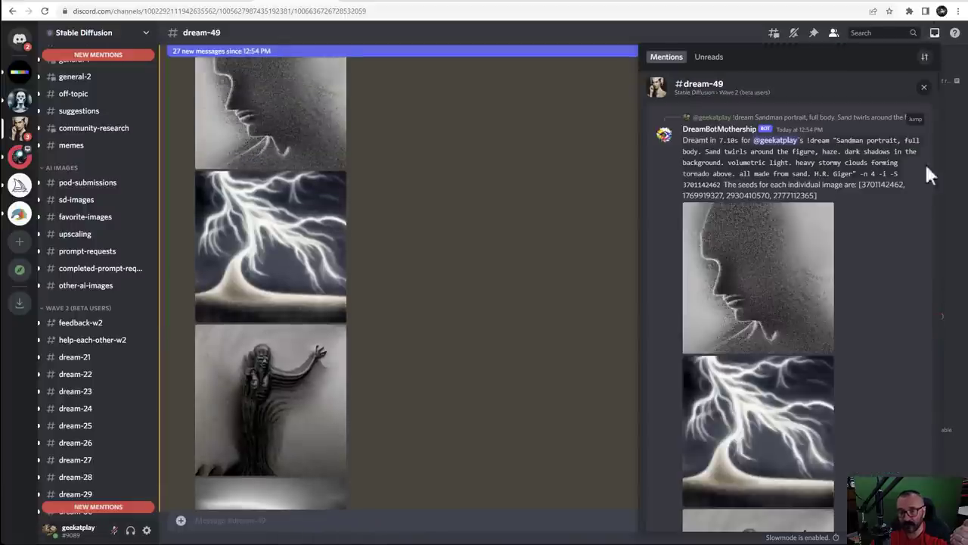
{"action": "scroll", "coordinate": [867, 268], "scroll_direction": "down", "scroll_amount": 5}
{"action": "scroll", "coordinate": [868, 274], "scroll_direction": "down", "scroll_amount": 15}
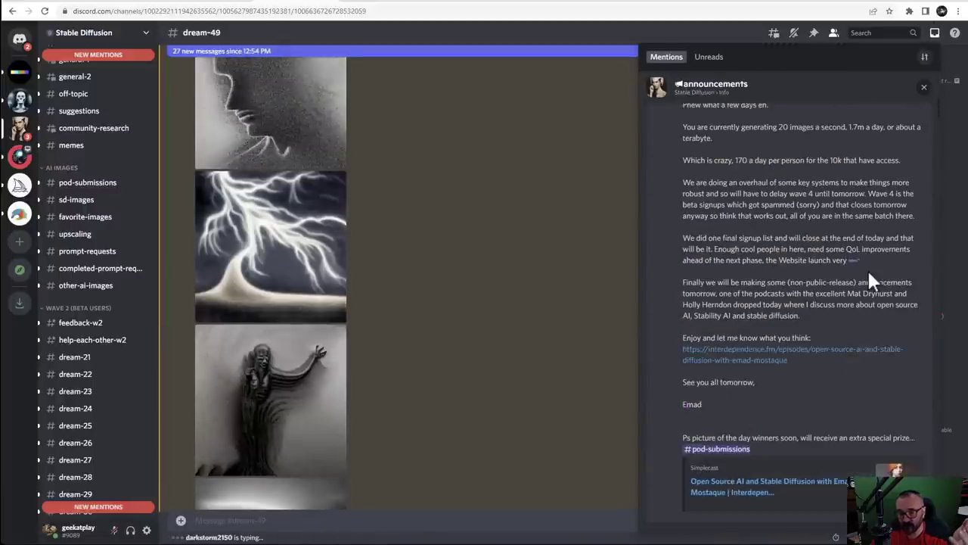
{"action": "scroll", "coordinate": [870, 273], "scroll_direction": "up", "scroll_amount": 5}
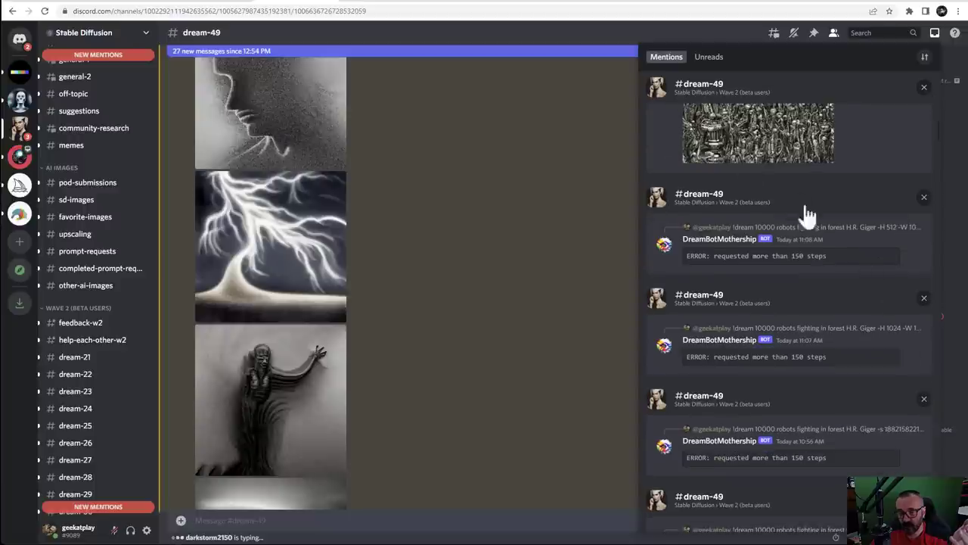
{"action": "left_click", "coordinate": [919, 227]}
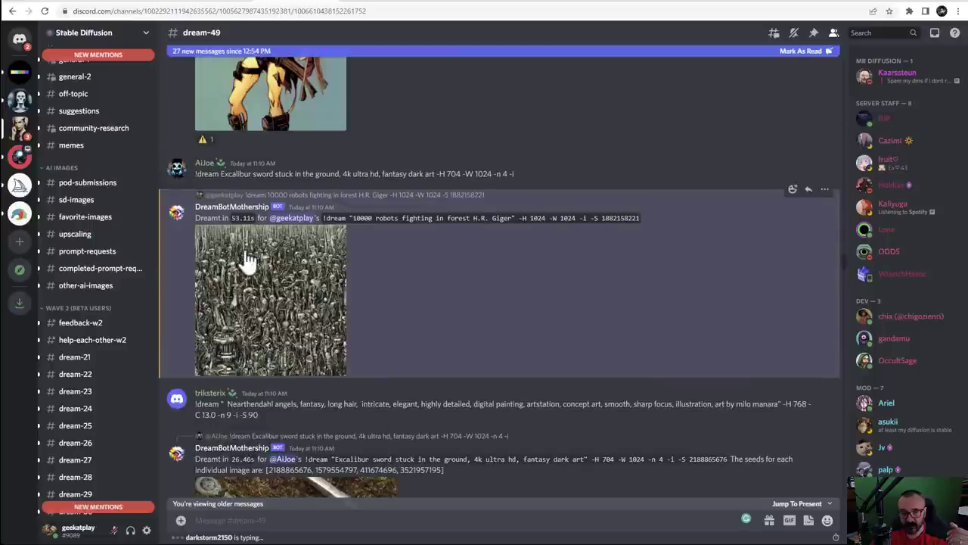
{"action": "left_click", "coordinate": [279, 285]}
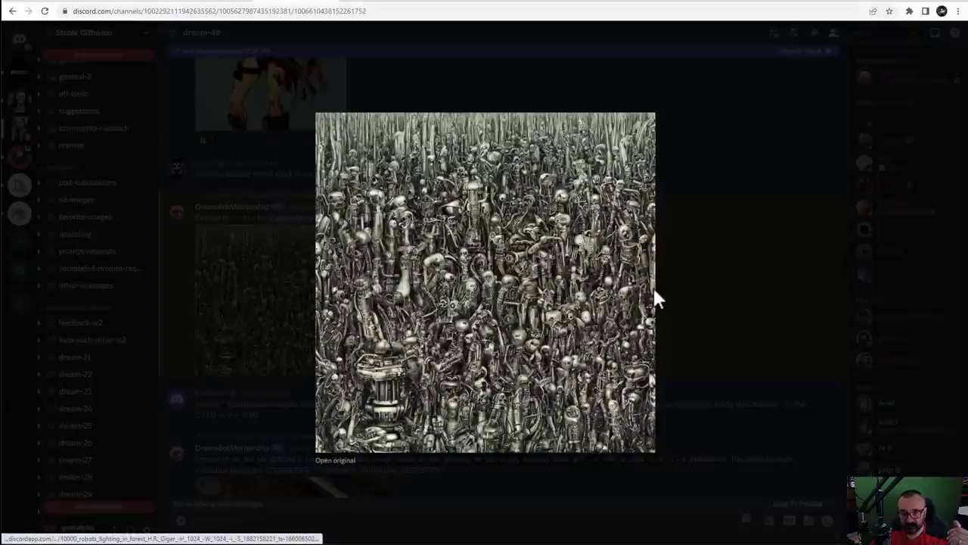
{"action": "left_click", "coordinate": [349, 454]}
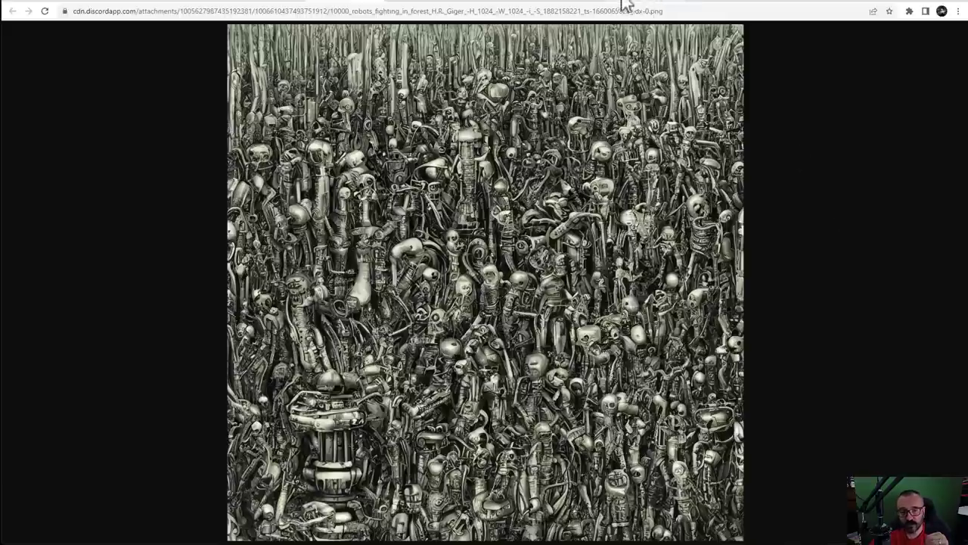
Switch to Midjourney, review the enlarged "100000 robots fighting in forest" grid, and return to the home gallery
{"action": "left_click", "coordinate": [705, 1]}
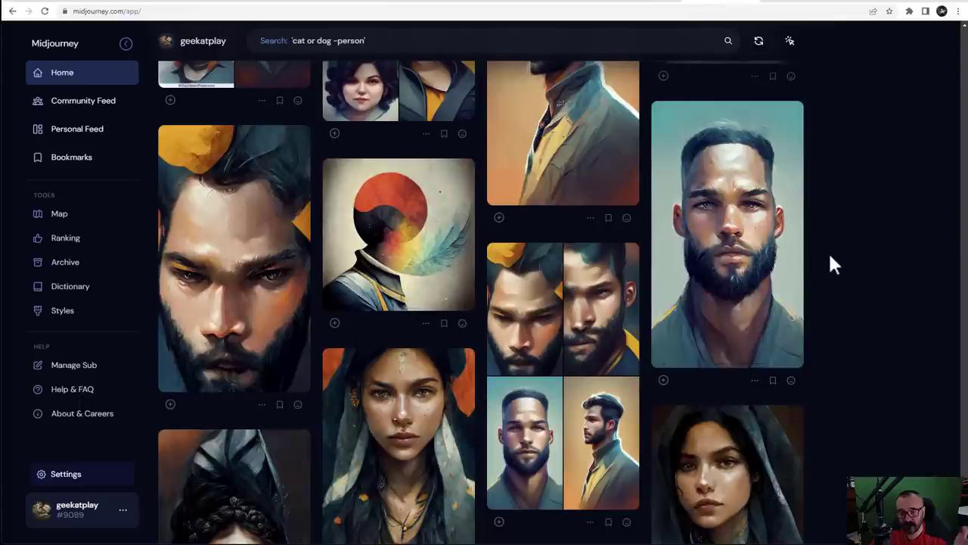
{"action": "scroll", "coordinate": [834, 256], "scroll_direction": "up", "scroll_amount": 4}
{"action": "scroll", "coordinate": [833, 268], "scroll_direction": "up", "scroll_amount": 2}
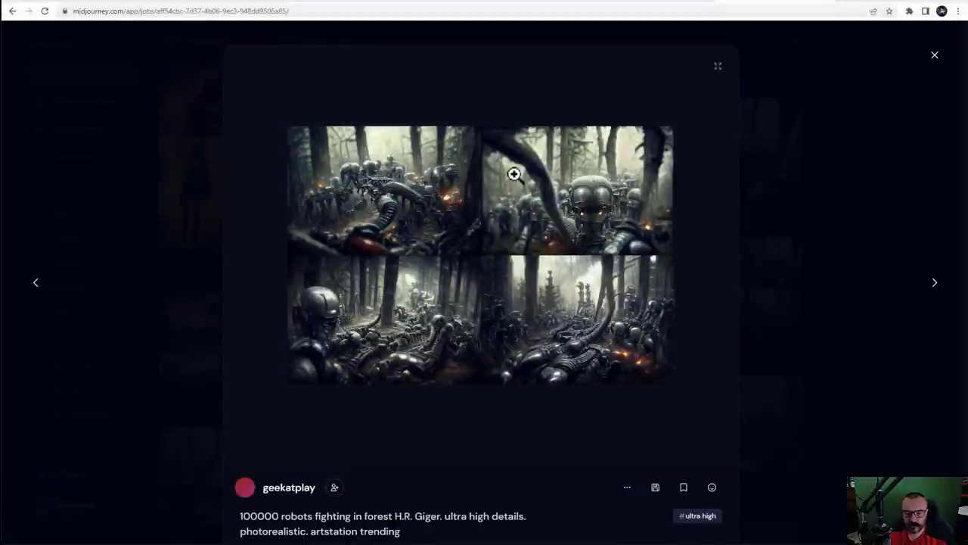
{"action": "left_click", "coordinate": [853, 237]}
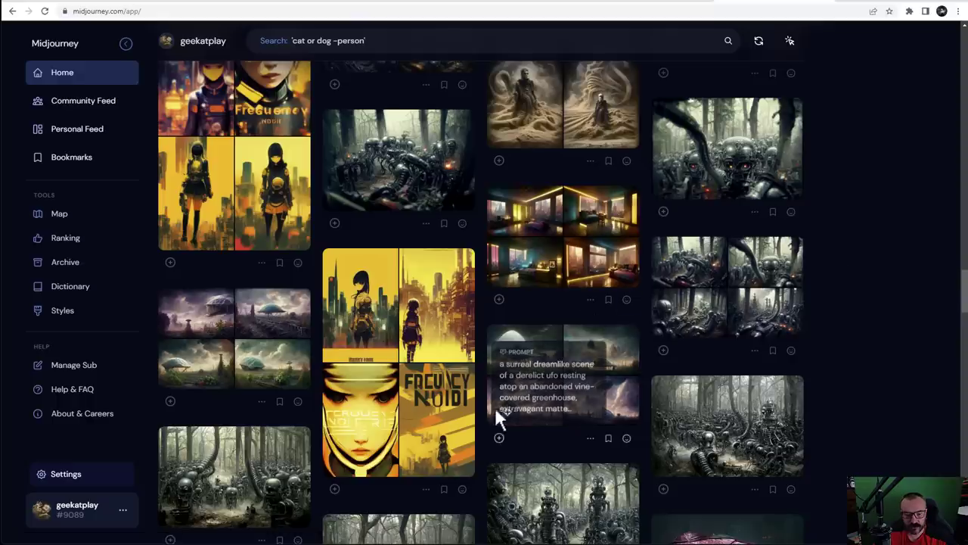
Open the "10000 robots fighting in forest H.R. Giger" image with two tall robots and check its resolution
{"action": "scroll", "coordinate": [558, 454], "scroll_direction": "down", "scroll_amount": 2}
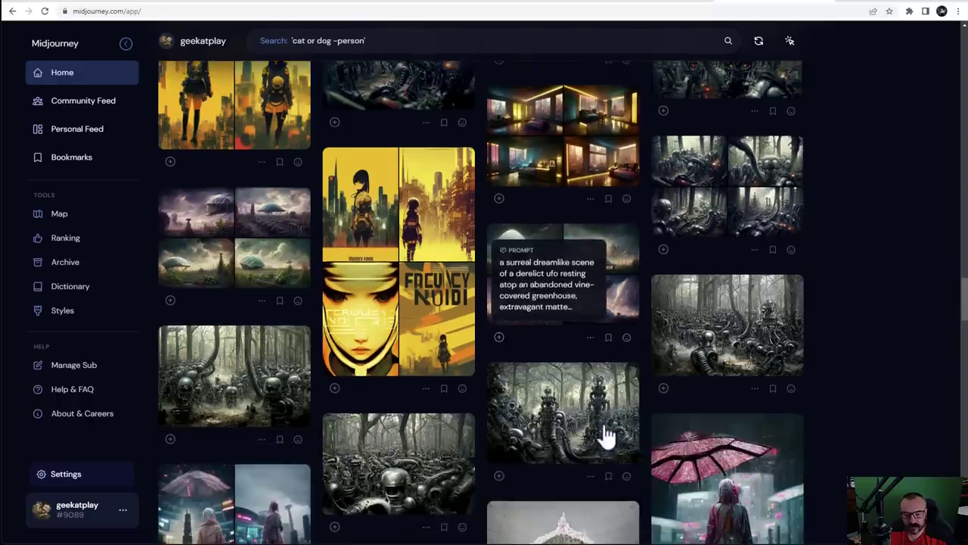
{"action": "left_click", "coordinate": [550, 398]}
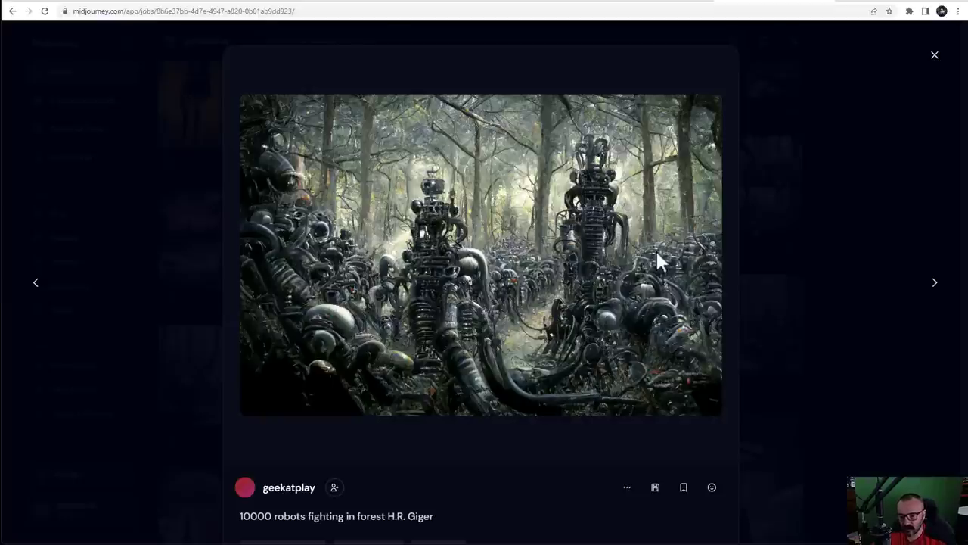
{"action": "scroll", "coordinate": [692, 298], "scroll_direction": "down", "scroll_amount": 2}
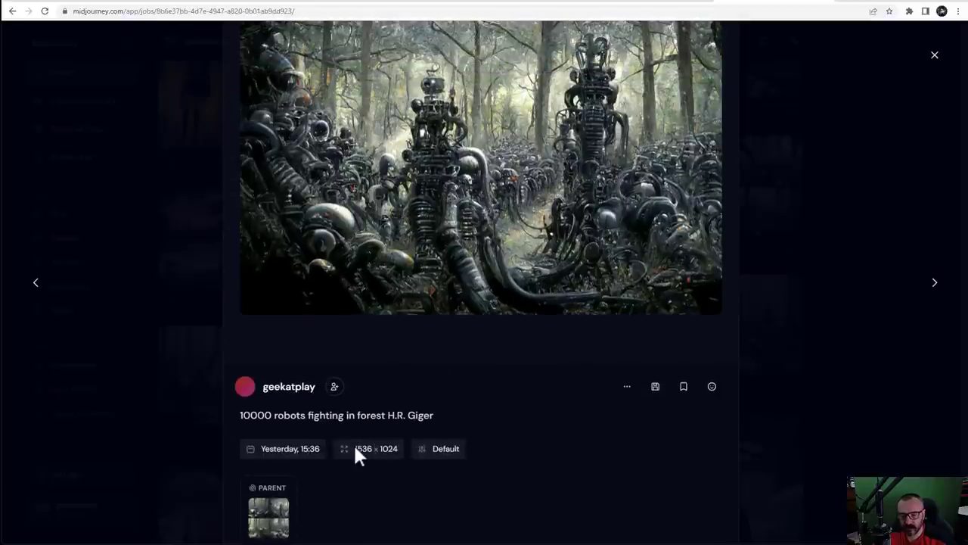
{"action": "left_click_drag", "start_coordinate": [356, 448], "coordinate": [402, 457]}
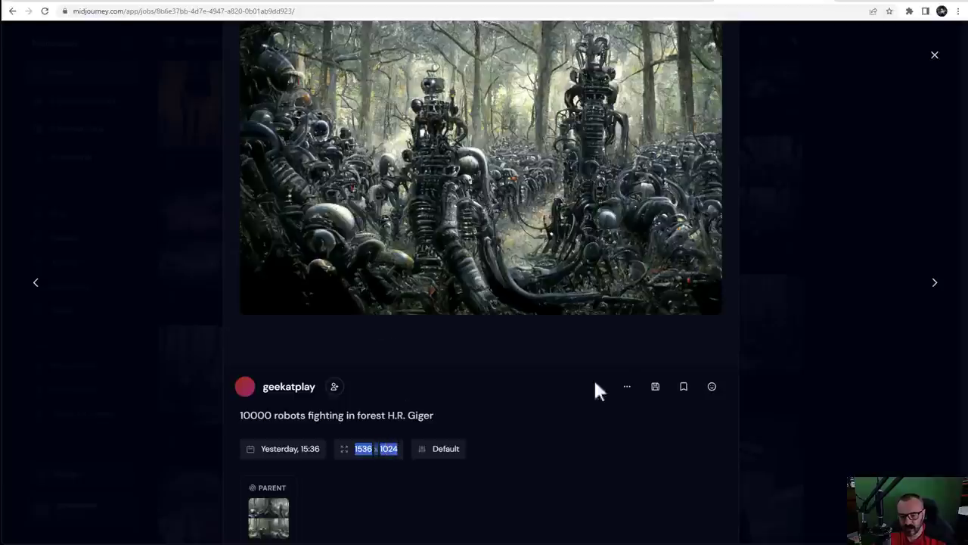
{"action": "left_click", "coordinate": [573, 402]}
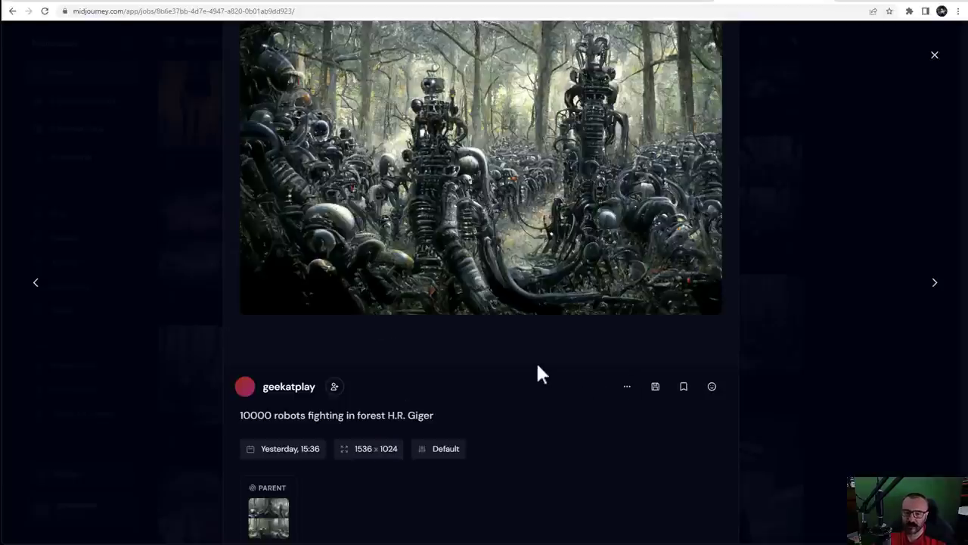
{"action": "scroll", "coordinate": [536, 360], "scroll_direction": "up", "scroll_amount": 3}
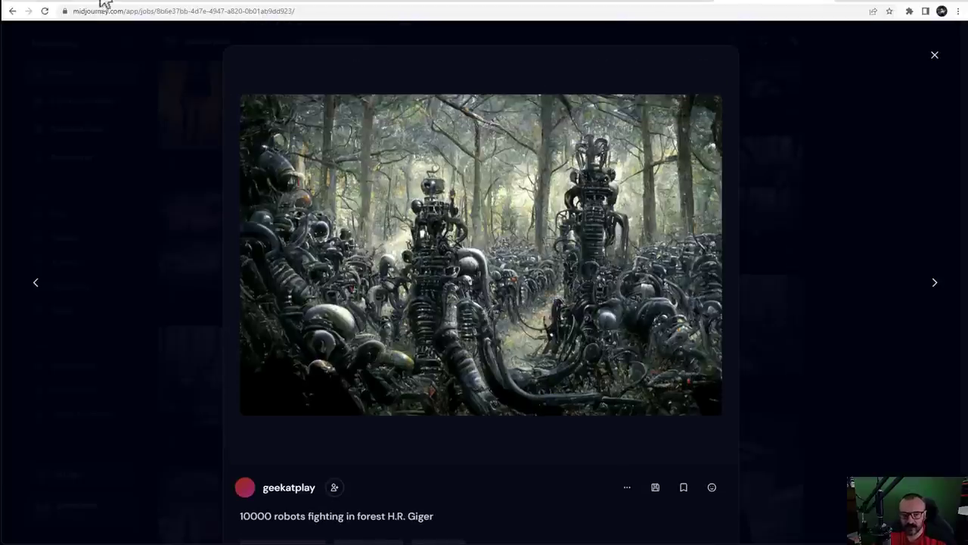
Switch to DALL-E and enlarge the third image of the "100000 robots fighting in forest H.R. Giger" generation
{"action": "left_click", "coordinate": [44, 3]}
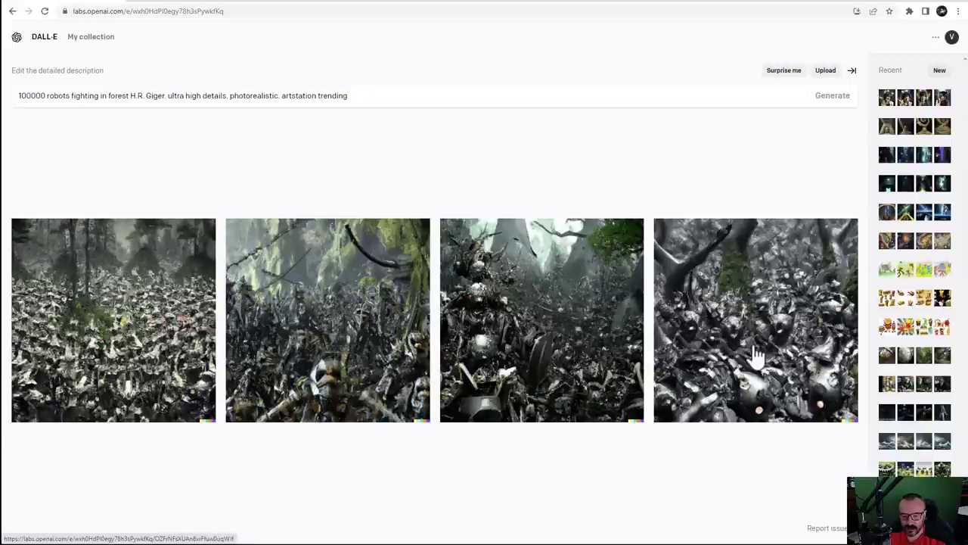
{"action": "left_click", "coordinate": [609, 350]}
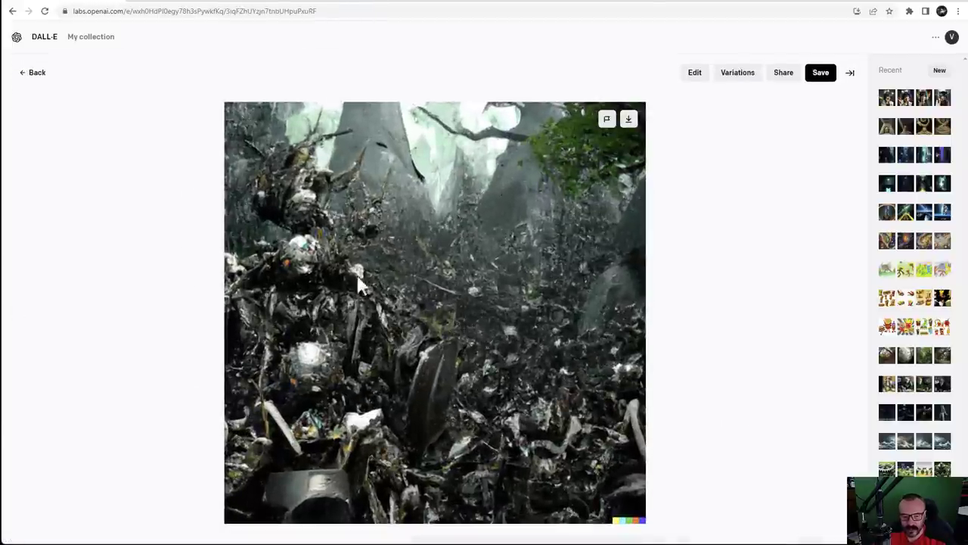
Return to Midjourney, replace the open image with the skull-faced robot crowd from the same prompt, and view its details
{"action": "left_click", "coordinate": [754, 4]}
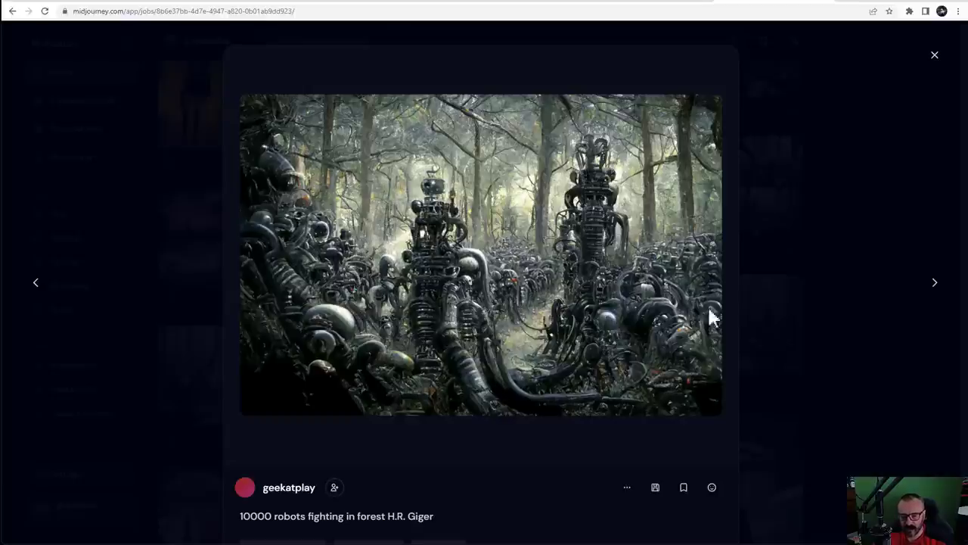
{"action": "left_click", "coordinate": [848, 281]}
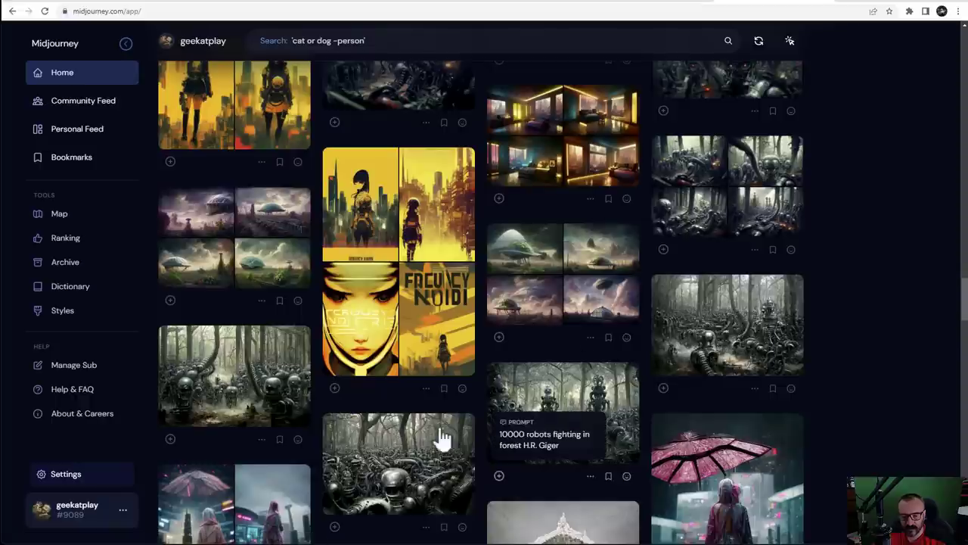
{"action": "left_click", "coordinate": [398, 449]}
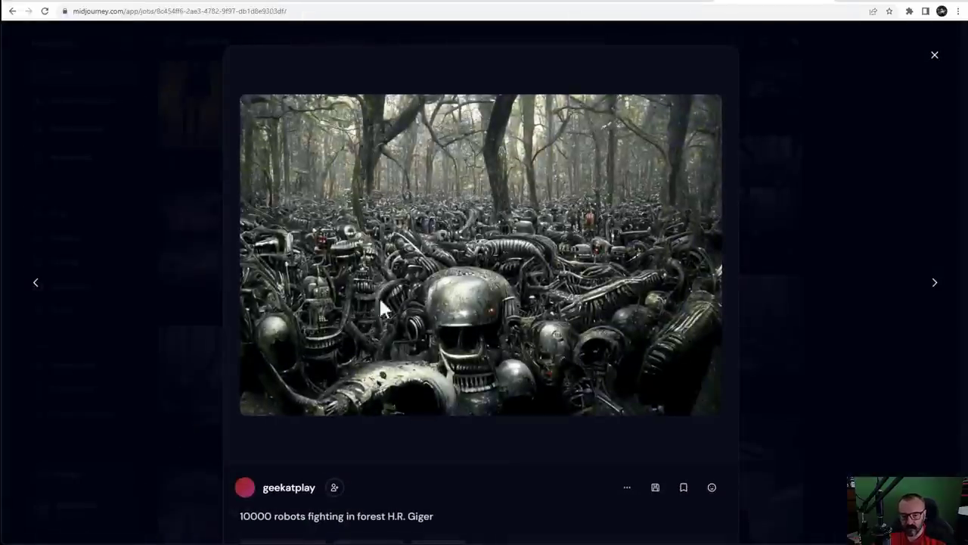
{"action": "scroll", "coordinate": [523, 452], "scroll_direction": "down", "scroll_amount": 2}
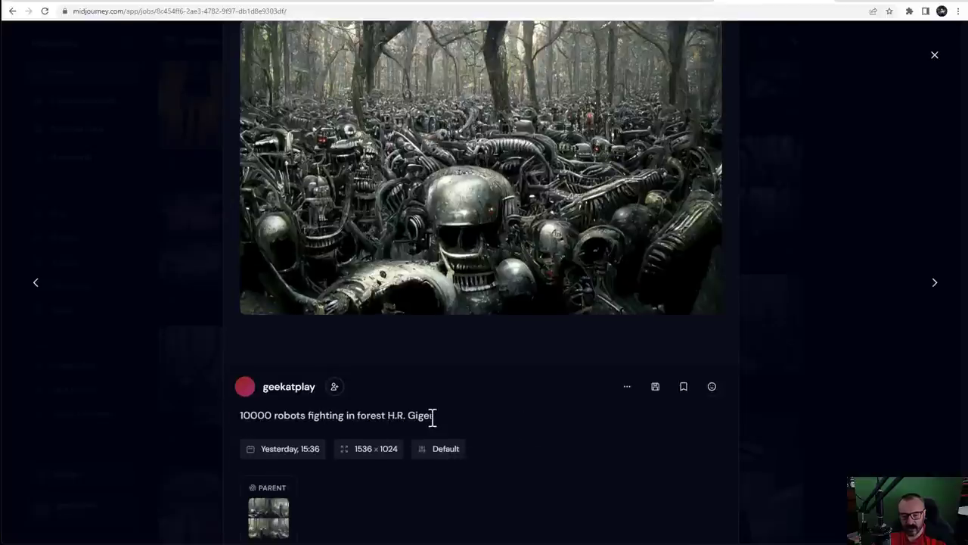
Compare the enlarged DALL-E robots image with Midjourney's skull-faced robot image, ending on Midjourney
{"action": "left_click", "coordinate": [51, 3]}
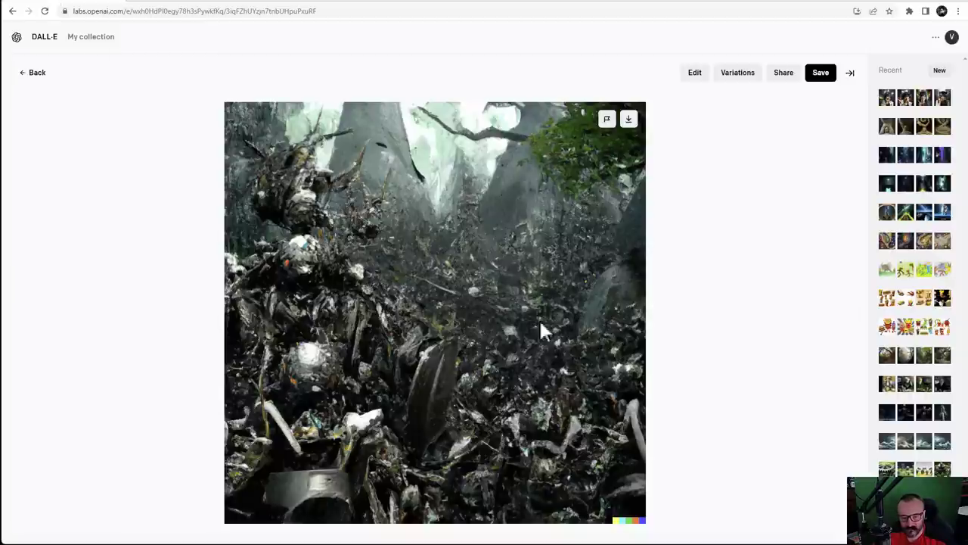
{"action": "left_click", "coordinate": [735, 3]}
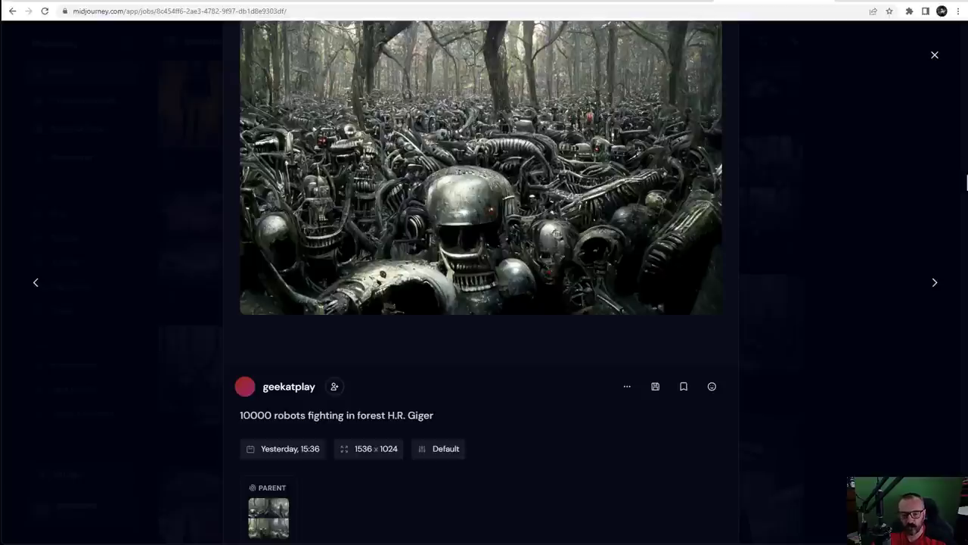
Close the skull-faced robot image, view the "100000 robots fighting in forest H.R. Giger. ultra high details" image, and return to the gallery
{"action": "left_click", "coordinate": [873, 164]}
{"action": "scroll", "coordinate": [633, 332], "scroll_direction": "up", "scroll_amount": 5}
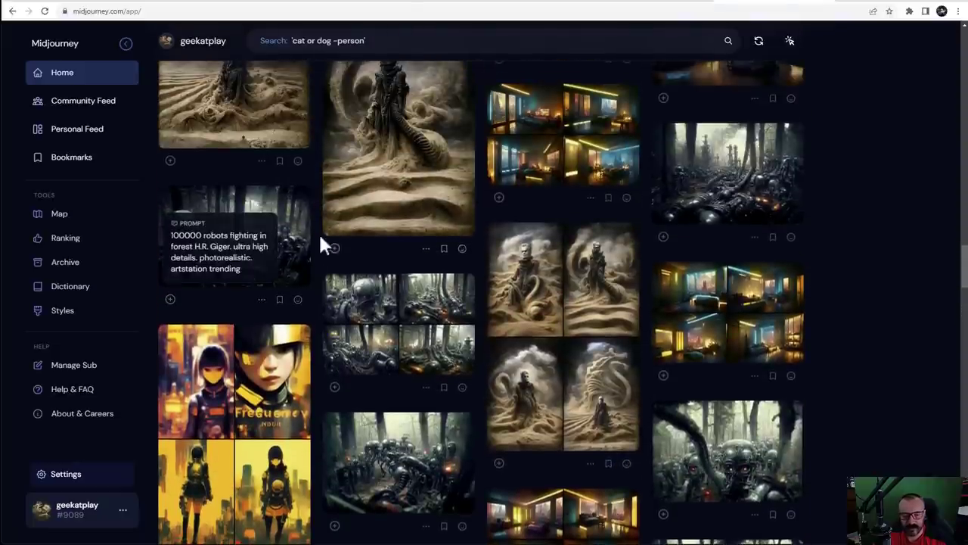
{"action": "left_click", "coordinate": [292, 223]}
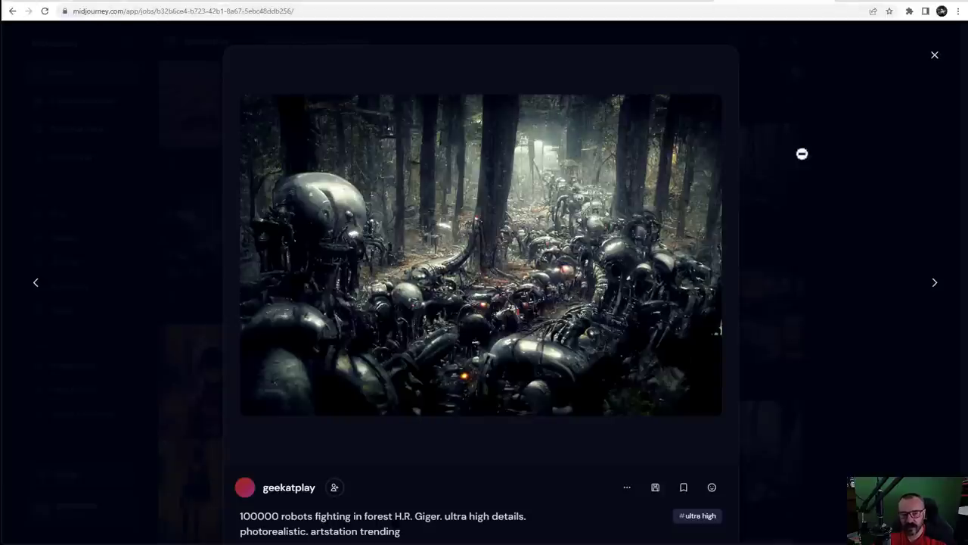
{"action": "left_click", "coordinate": [857, 137]}
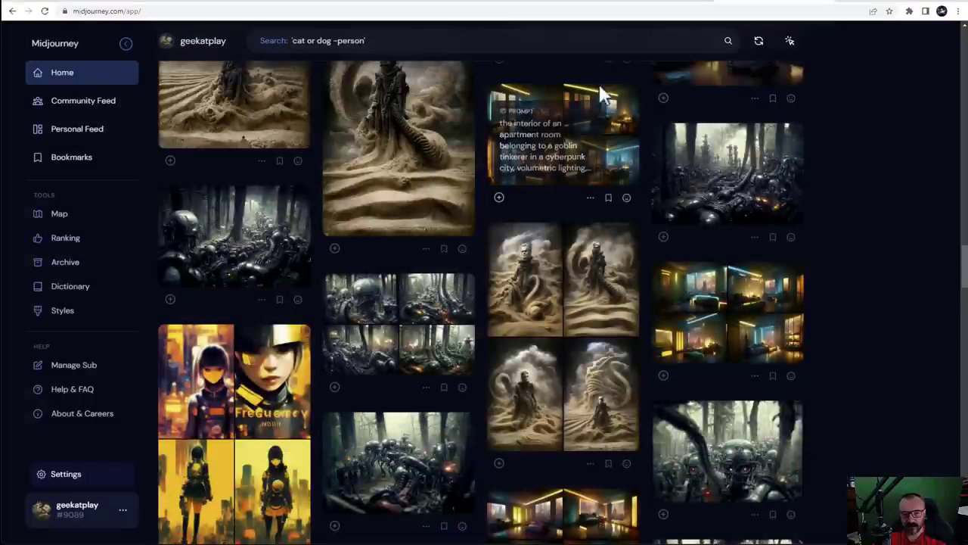
Switch to the Stable Diffusion Discord and open the original 1024 x 1024 "10000 robots fighting in forest H.R. Giger" image from the recent mentions
{"action": "left_click", "coordinate": [418, 2]}
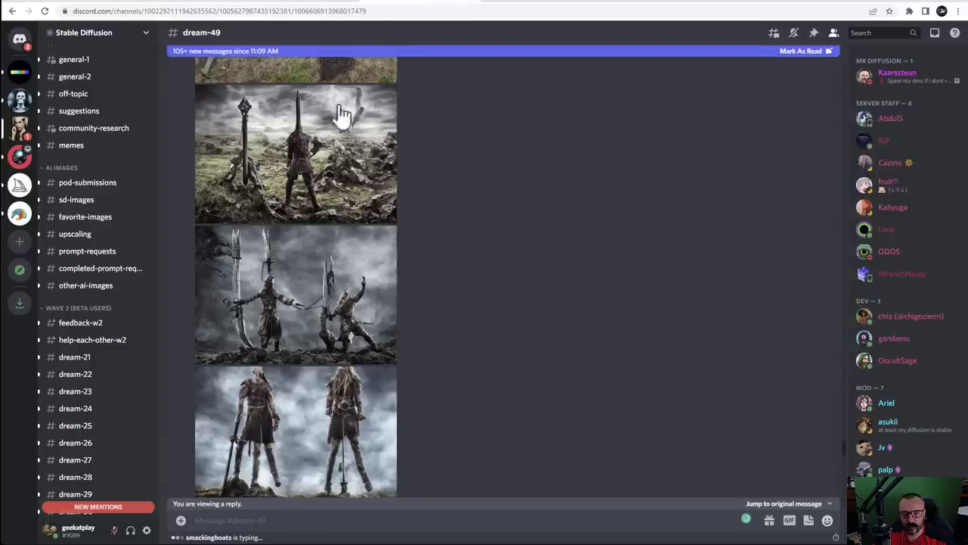
{"action": "left_click", "coordinate": [935, 33]}
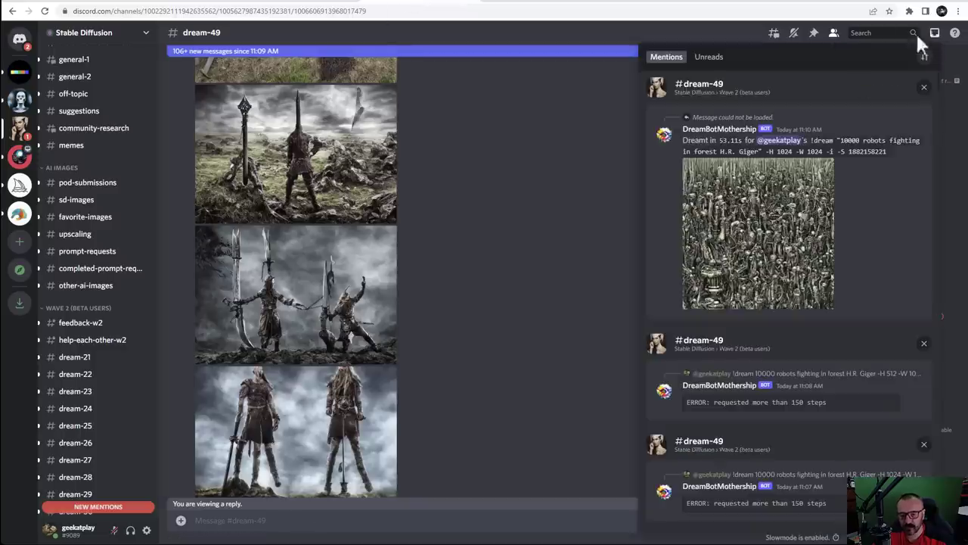
{"action": "left_click", "coordinate": [811, 238]}
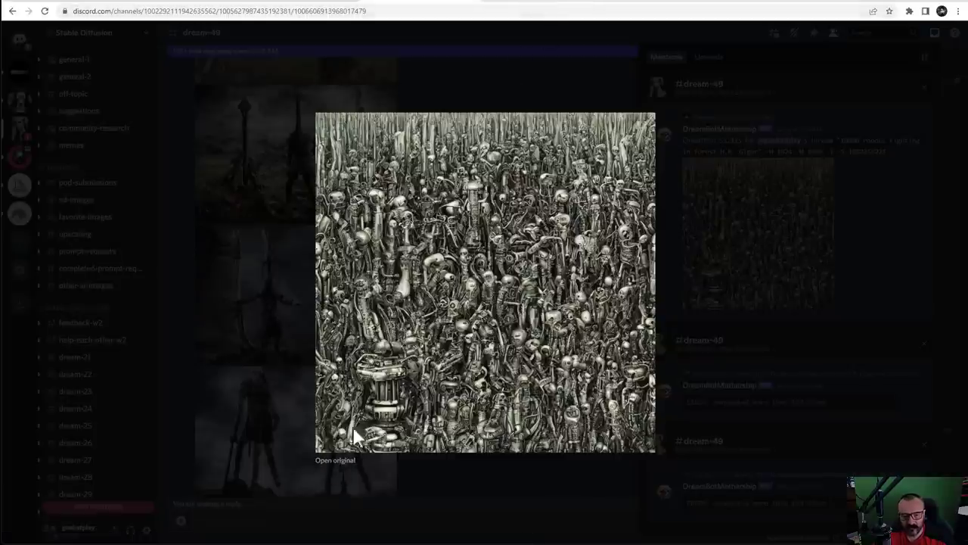
{"action": "left_click", "coordinate": [338, 460]}
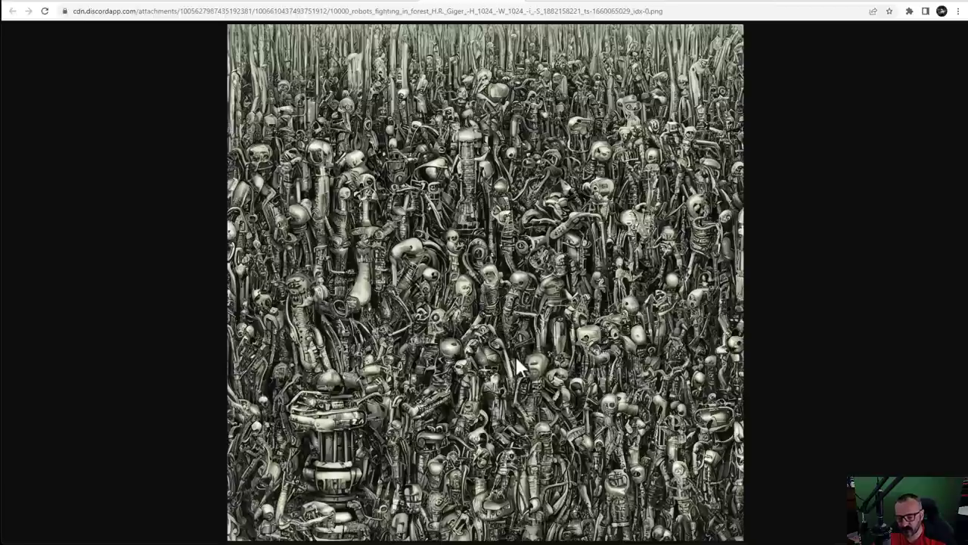
Switch to the Google Images results for H.R. Giger and preview the WIRED tribute artwork and the related Design You Trust artwork
{"action": "key", "text": "ctrl+w"}
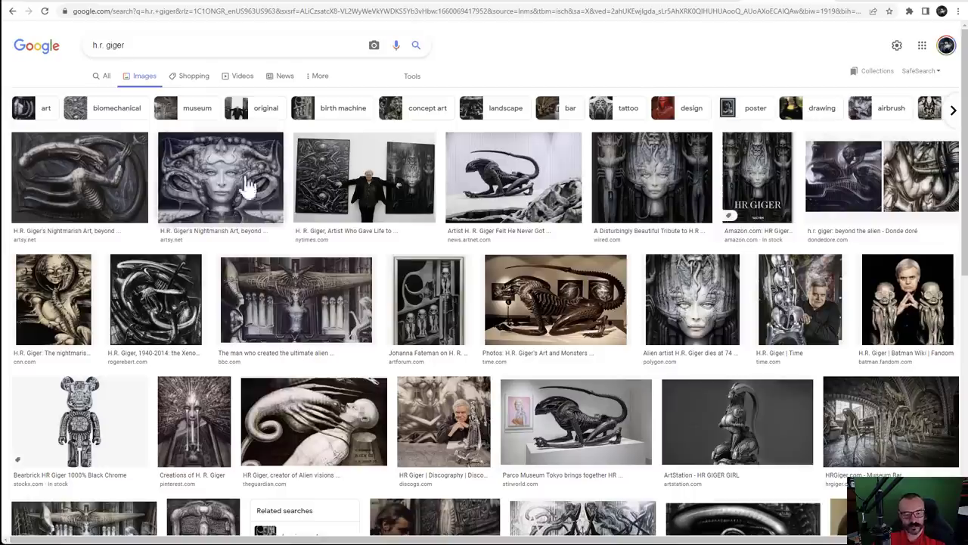
{"action": "left_click", "coordinate": [668, 181]}
{"action": "scroll", "coordinate": [789, 266], "scroll_direction": "down", "scroll_amount": 3}
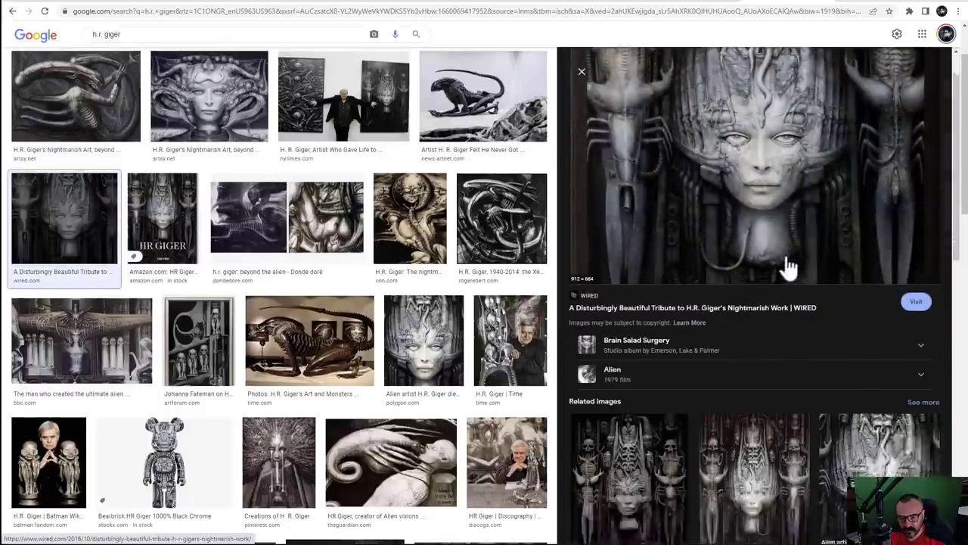
{"action": "scroll", "coordinate": [690, 394], "scroll_direction": "down", "scroll_amount": 2}
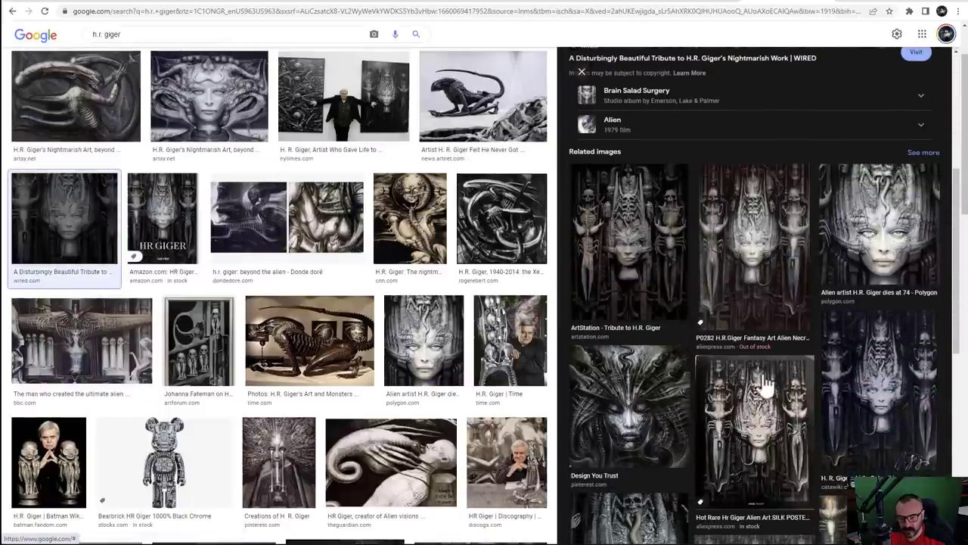
{"action": "left_click", "coordinate": [621, 422]}
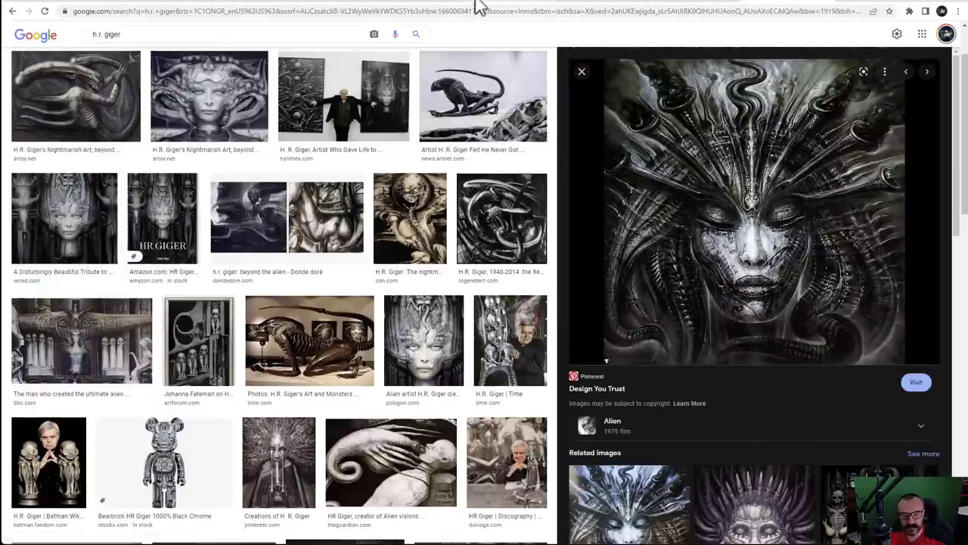
Return to the Stable Diffusion mentions and jump to the four-image "10000 robots fighting in forest H.R. Giger" message with -n 4
{"action": "left_click", "coordinate": [407, 3]}
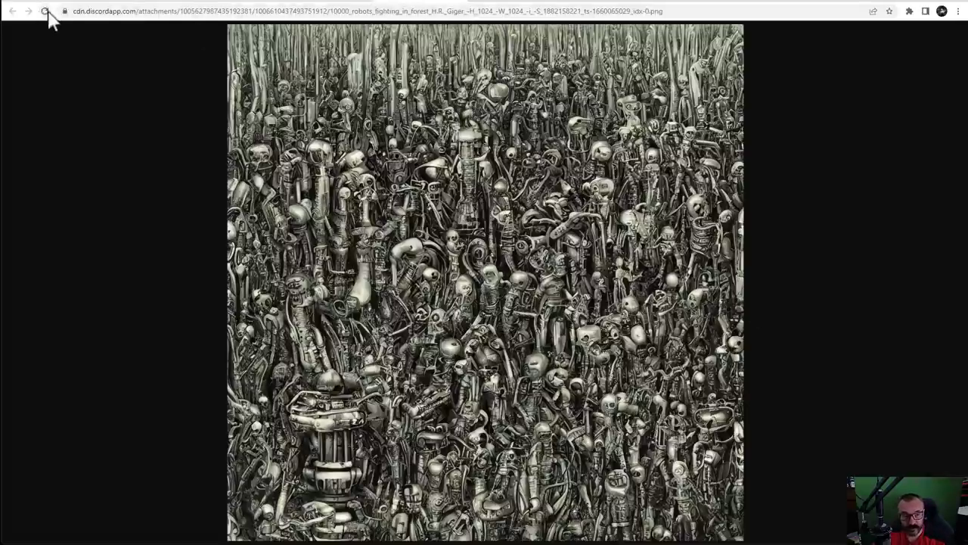
{"action": "left_click", "coordinate": [314, 3]}
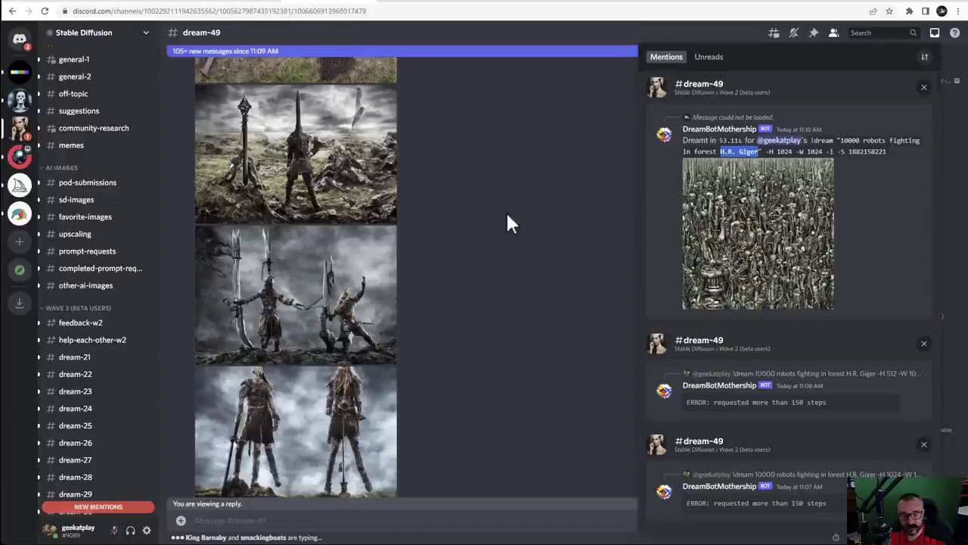
{"action": "scroll", "coordinate": [807, 210], "scroll_direction": "down", "scroll_amount": 3}
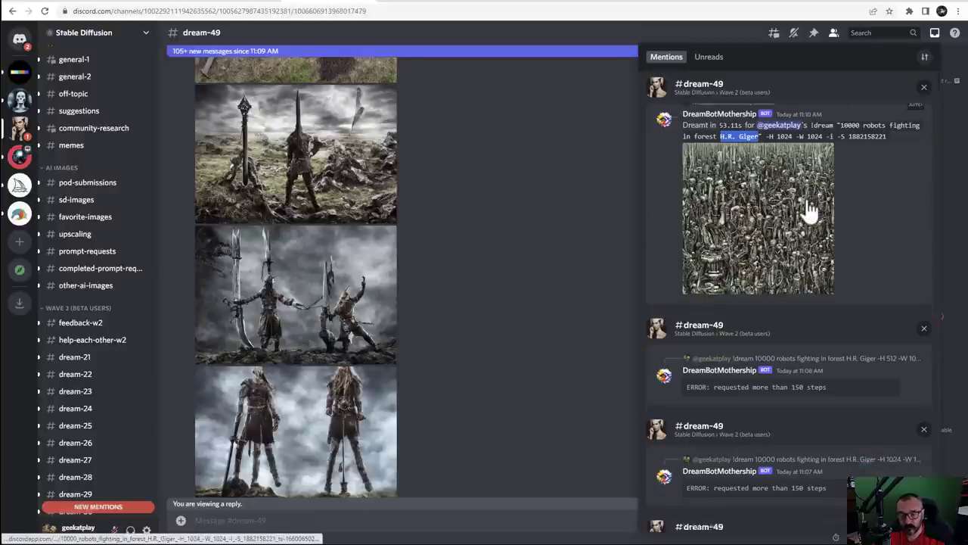
{"action": "scroll", "coordinate": [843, 332], "scroll_direction": "down", "scroll_amount": 6}
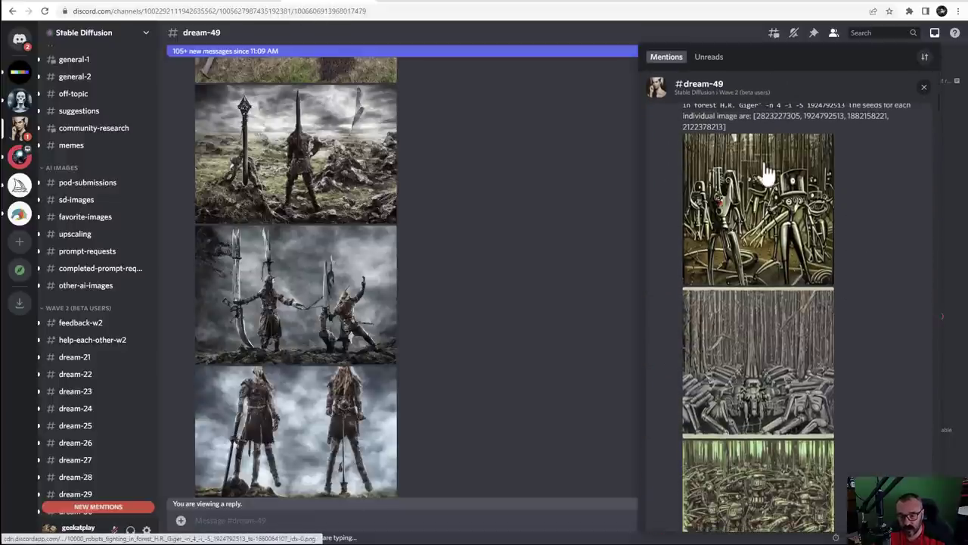
{"action": "scroll", "coordinate": [863, 166], "scroll_direction": "up", "scroll_amount": 2}
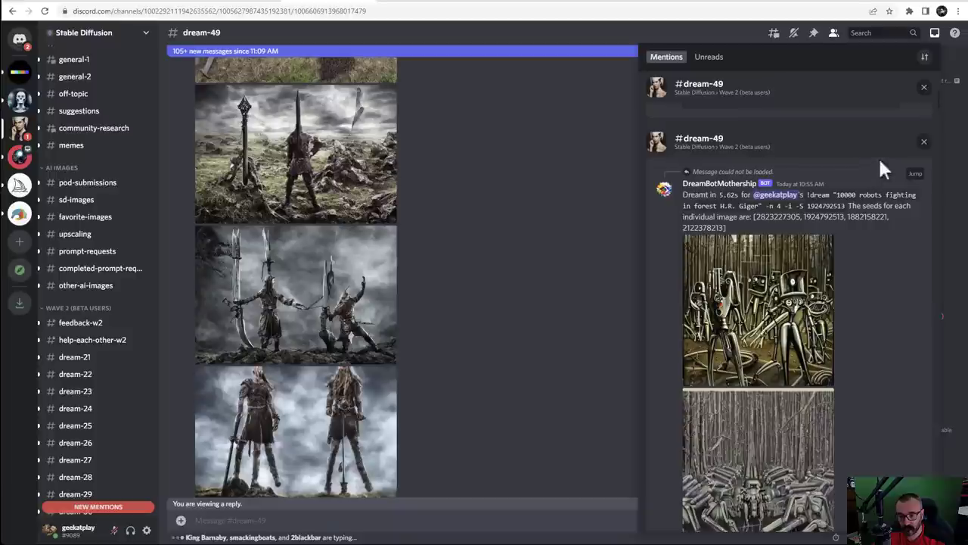
{"action": "left_click", "coordinate": [916, 177]}
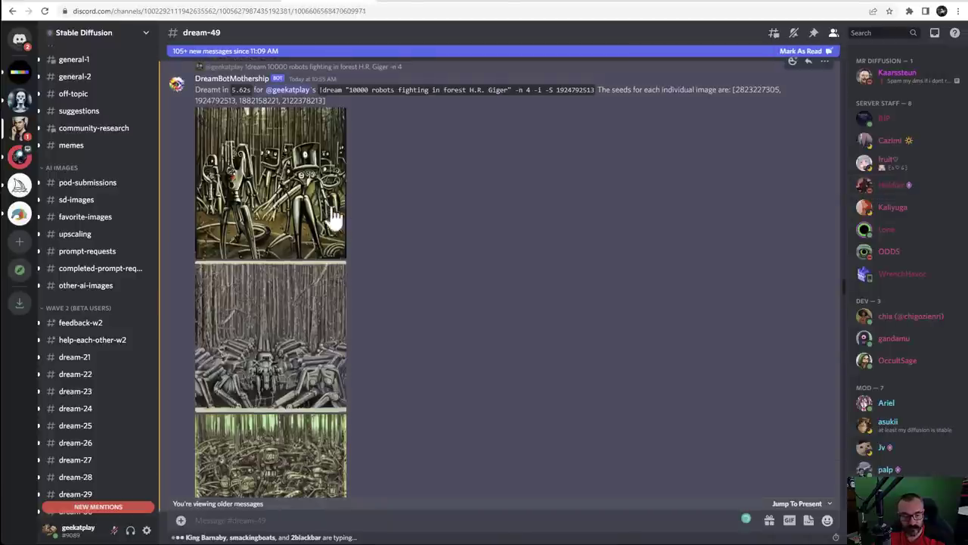
Enlarge the four robot images of the Stable Diffusion message one at a time, from the last up to the first
{"action": "scroll", "coordinate": [360, 249], "scroll_direction": "down", "scroll_amount": 3}
{"action": "left_click", "coordinate": [298, 273]}
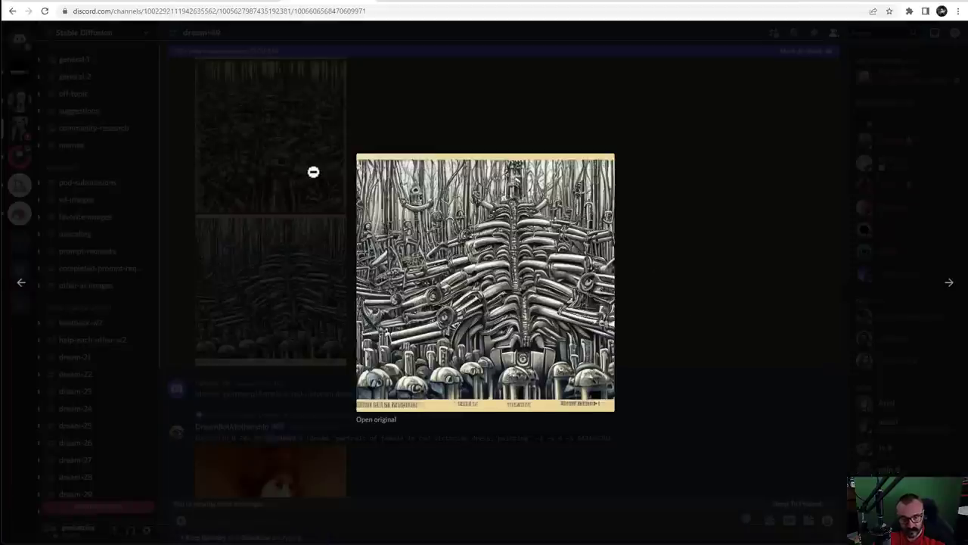
{"action": "left_click", "coordinate": [295, 162]}
{"action": "left_click", "coordinate": [293, 160]}
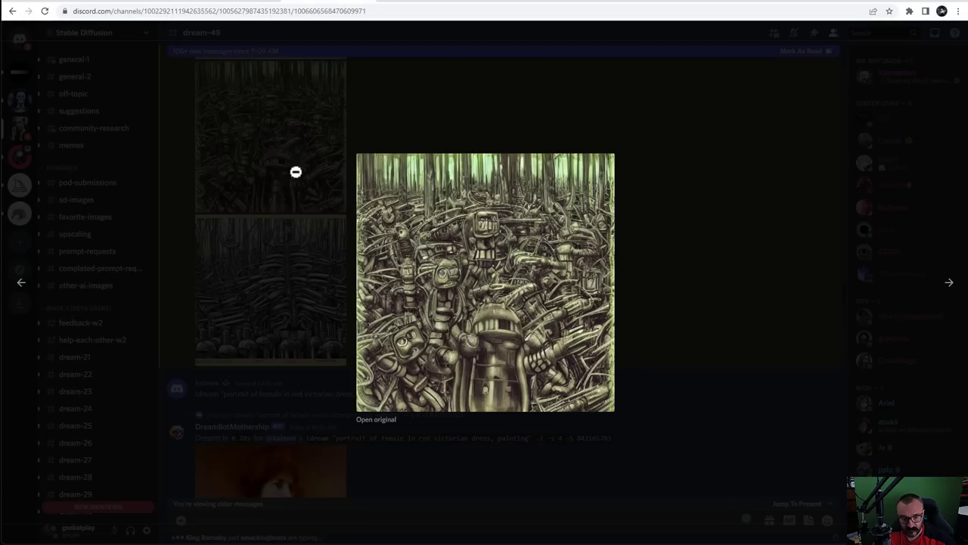
{"action": "left_click", "coordinate": [296, 155]}
{"action": "scroll", "coordinate": [317, 217], "scroll_direction": "up", "scroll_amount": 4}
{"action": "left_click", "coordinate": [295, 201]}
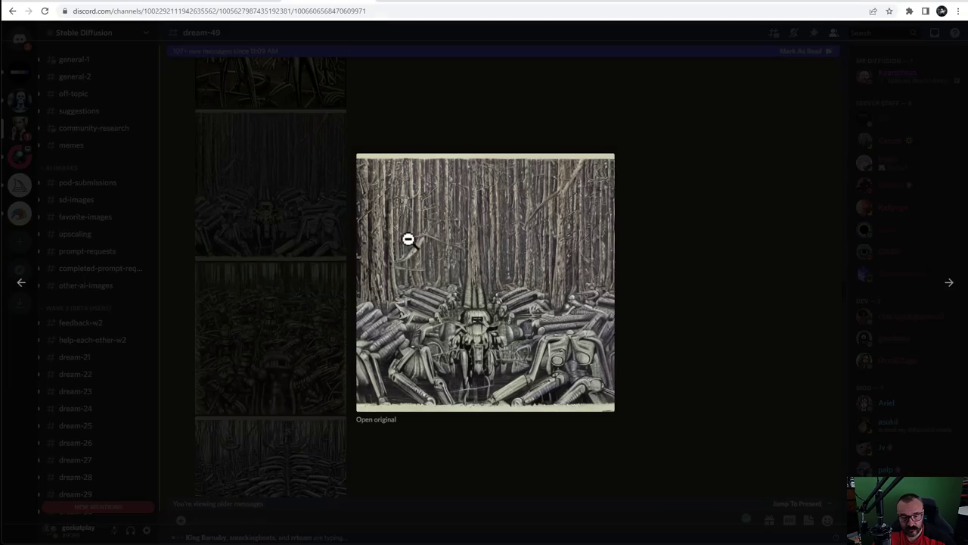
{"action": "left_click", "coordinate": [489, 210]}
{"action": "scroll", "coordinate": [201, 205], "scroll_direction": "up", "scroll_amount": 4}
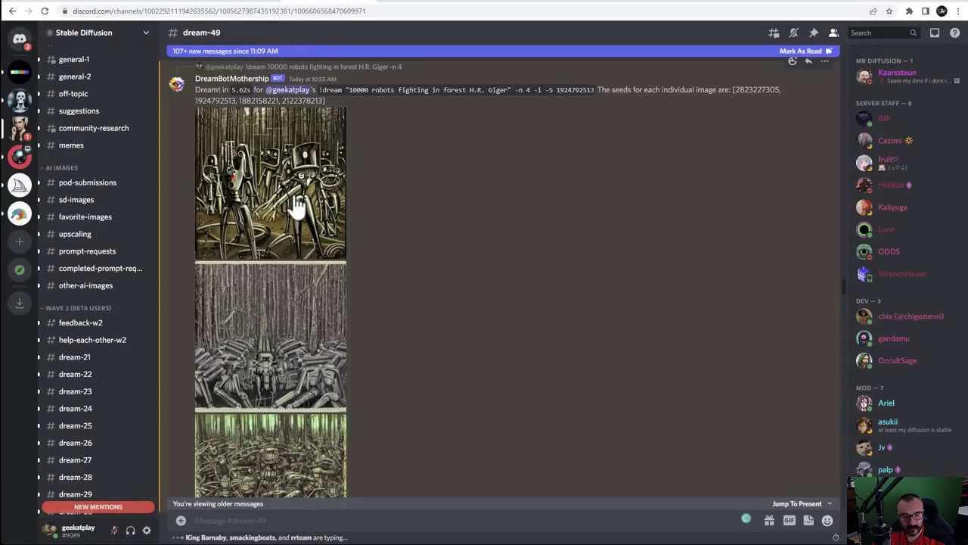
{"action": "left_click", "coordinate": [295, 210]}
{"action": "left_click", "coordinate": [666, 237]}
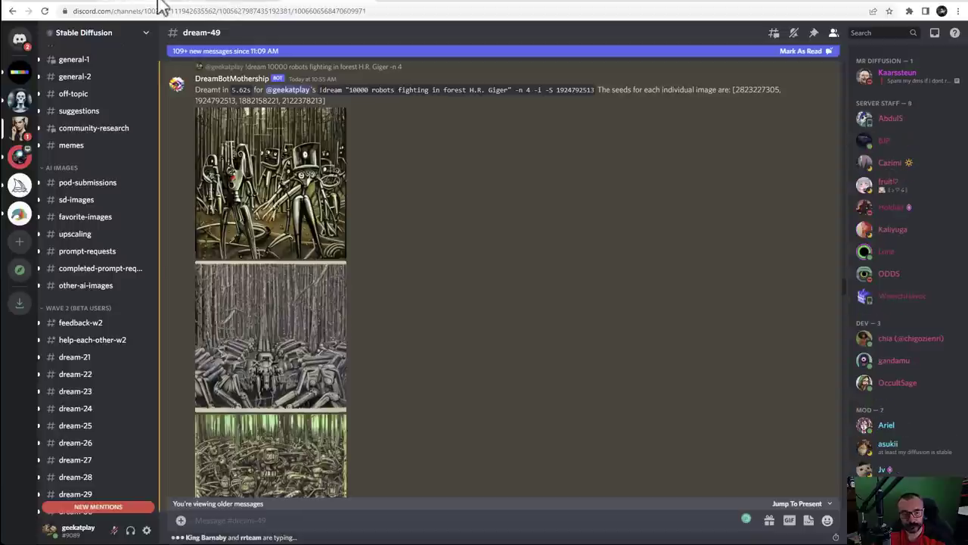
Compare Midjourney's "100000 robots fighting in forest H.R. Giger. ultra high details" image with the four Stable Diffusion robot images, ending on Discord
{"action": "left_click", "coordinate": [698, 3]}
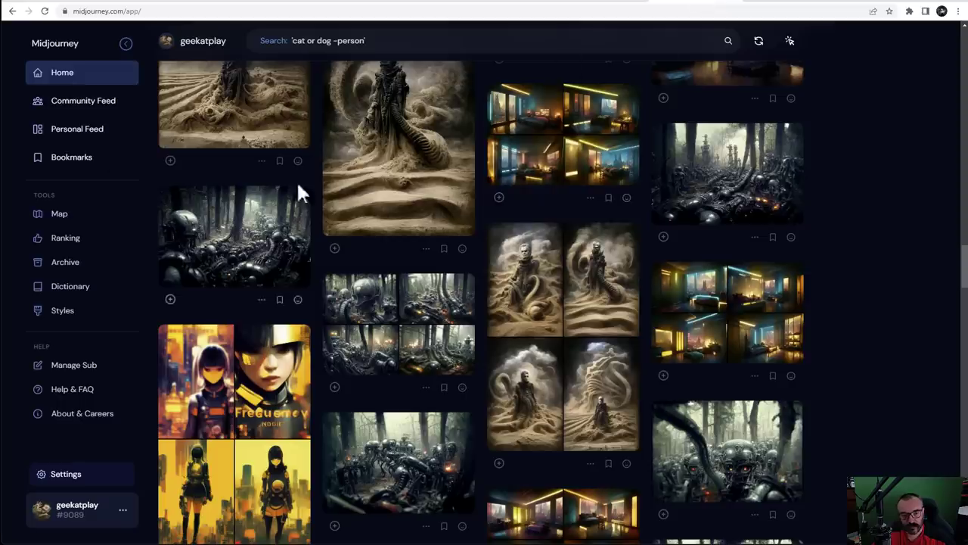
{"action": "left_click", "coordinate": [286, 213]}
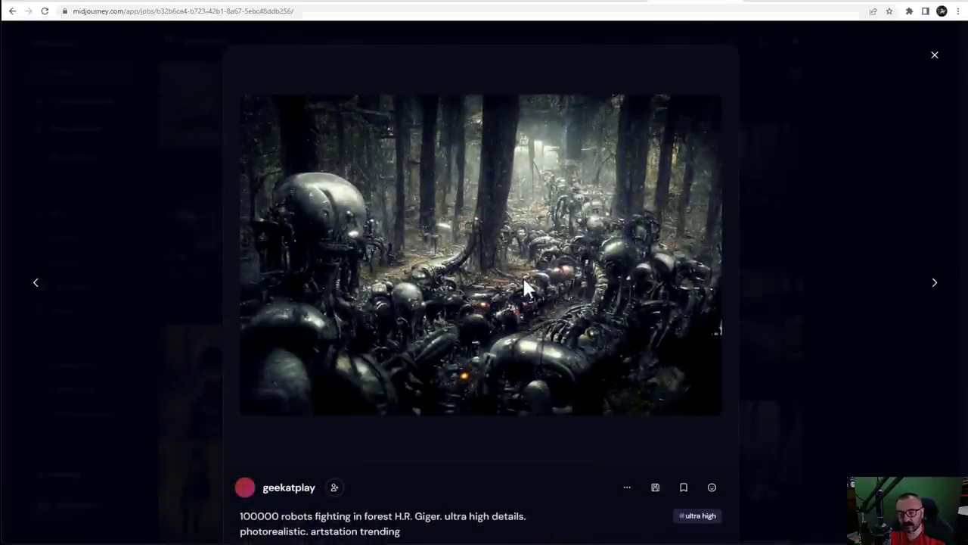
{"action": "left_click", "coordinate": [826, 129]}
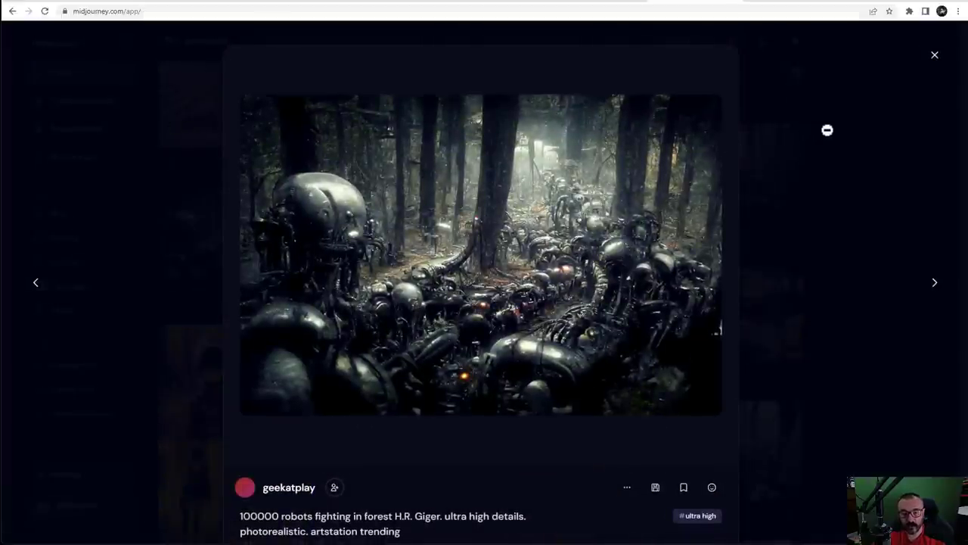
{"action": "key", "text": "ctrl+Tab"}
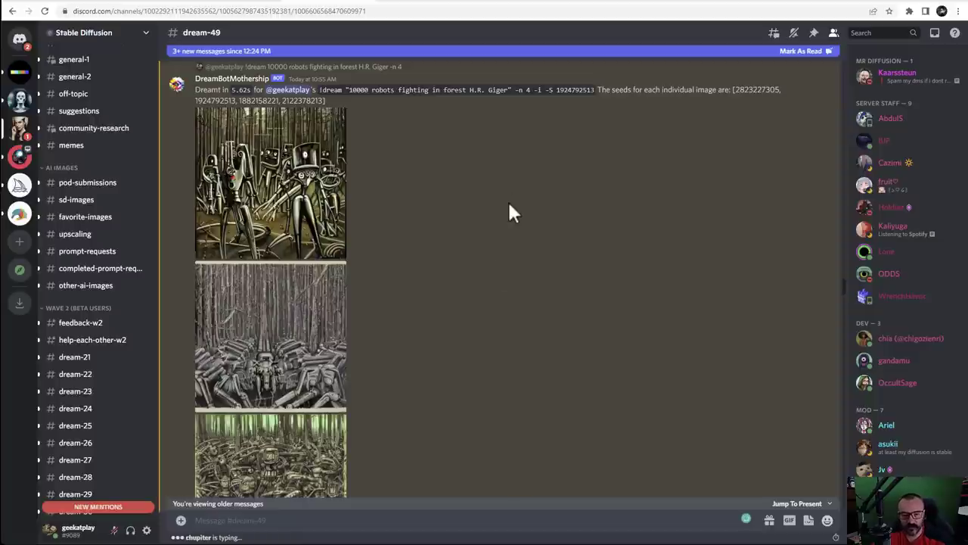
{"action": "scroll", "coordinate": [510, 210], "scroll_direction": "down", "scroll_amount": 1}
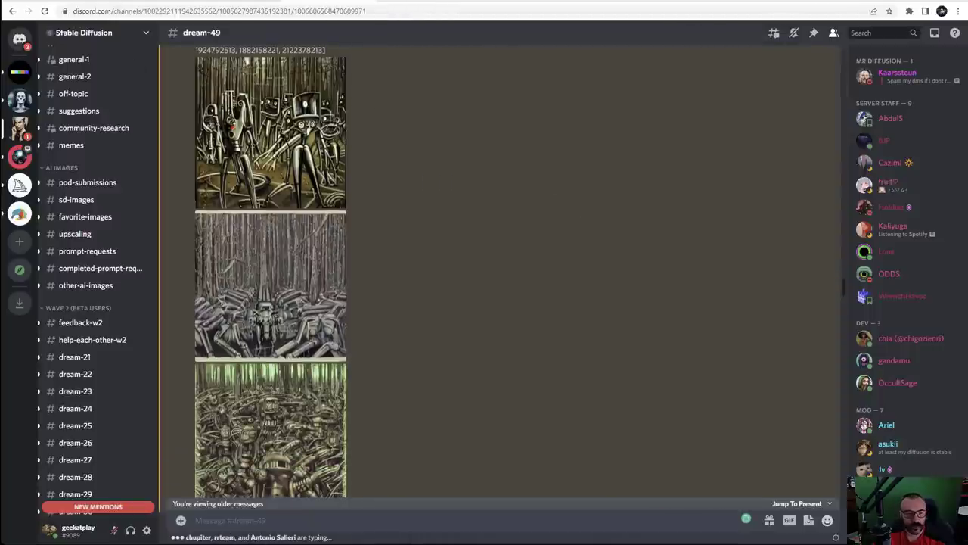
Switch to DALL-E, open the "perfect storm in the ocean" generation, and review its prompt including the Ivan Aivazovsky reference
{"action": "left_click", "coordinate": [26, 4]}
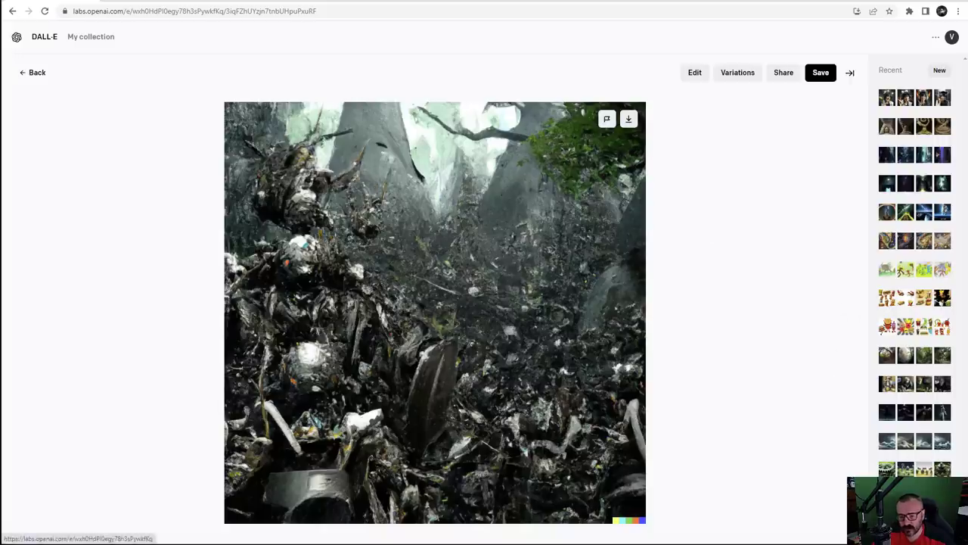
{"action": "left_click", "coordinate": [939, 446]}
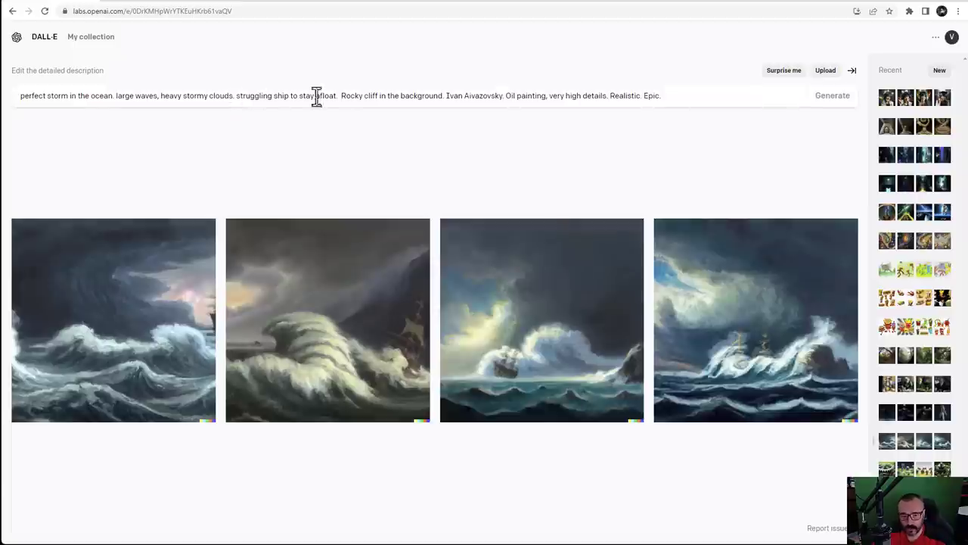
{"action": "left_click_drag", "start_coordinate": [685, 95], "coordinate": [10, 93]}
{"action": "left_click", "coordinate": [256, 150]}
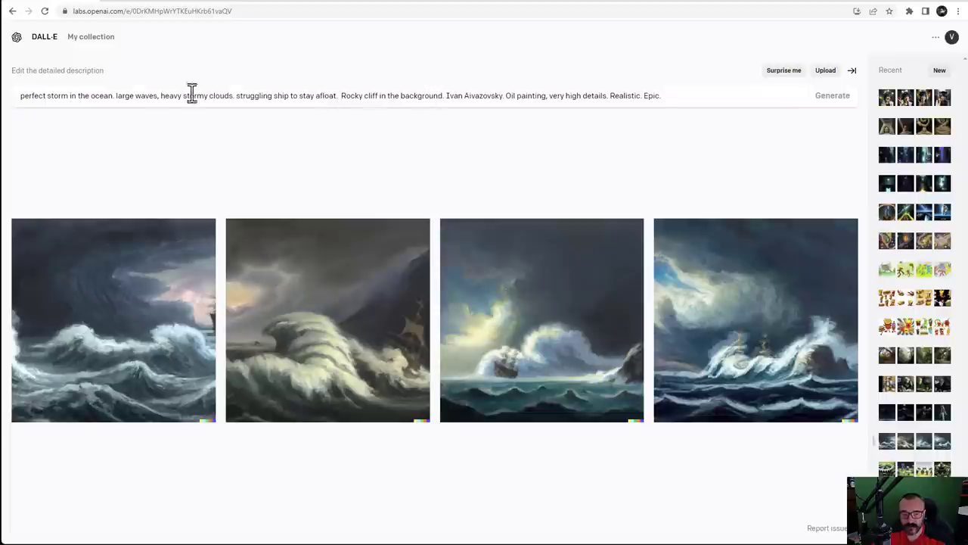
{"action": "left_click_drag", "start_coordinate": [161, 95], "coordinate": [506, 93]}
{"action": "left_click", "coordinate": [449, 96]}
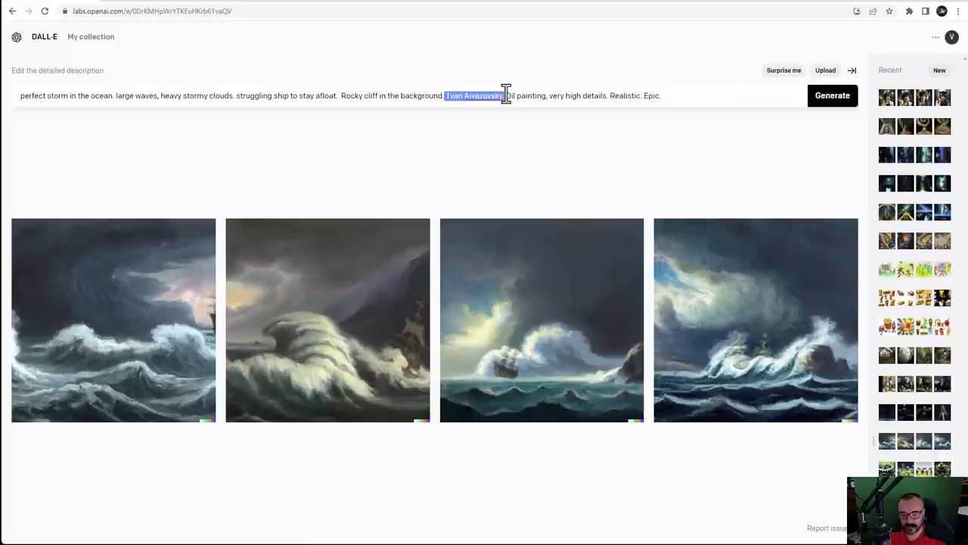
{"action": "left_click", "coordinate": [469, 186]}
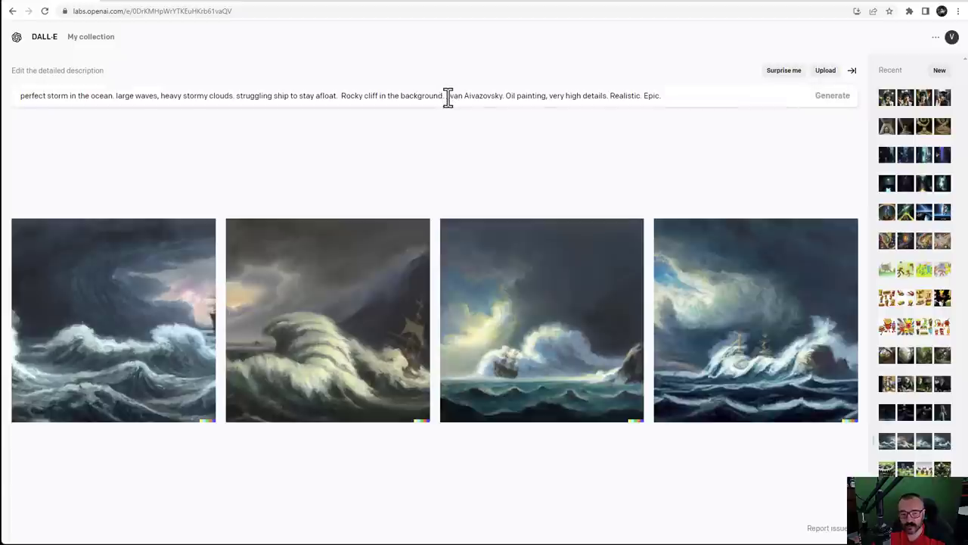
Look up the prompt's artist, Ivan Aivazovsky, in Google Images and browse his paintings
{"action": "left_click_drag", "start_coordinate": [447, 96], "coordinate": [505, 95]}
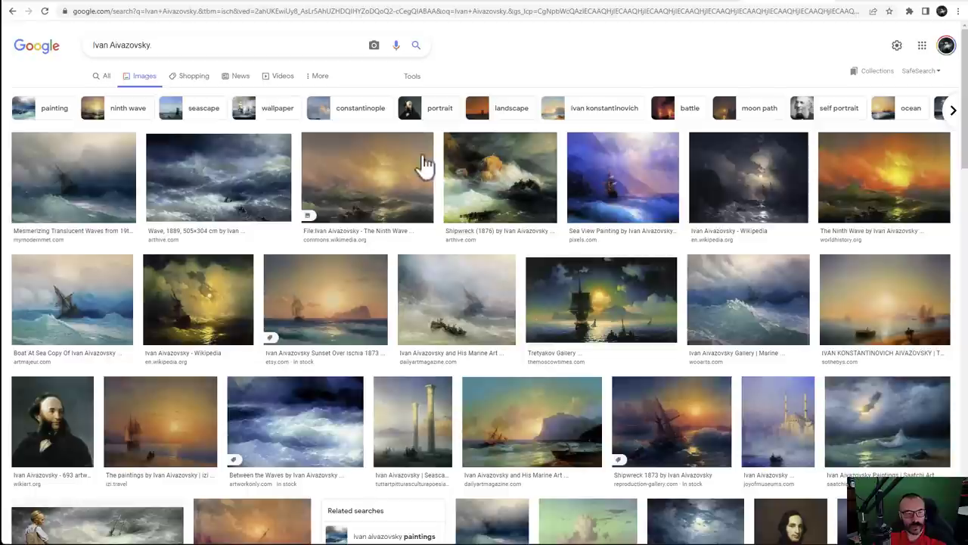
{"action": "scroll", "coordinate": [389, 259], "scroll_direction": "down", "scroll_amount": 2}
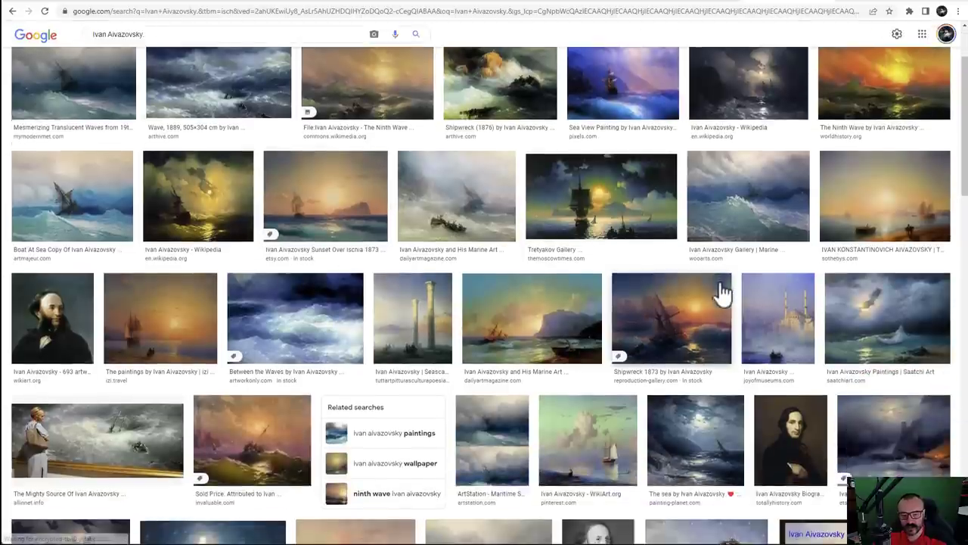
{"action": "scroll", "coordinate": [719, 291], "scroll_direction": "up", "scroll_amount": 2}
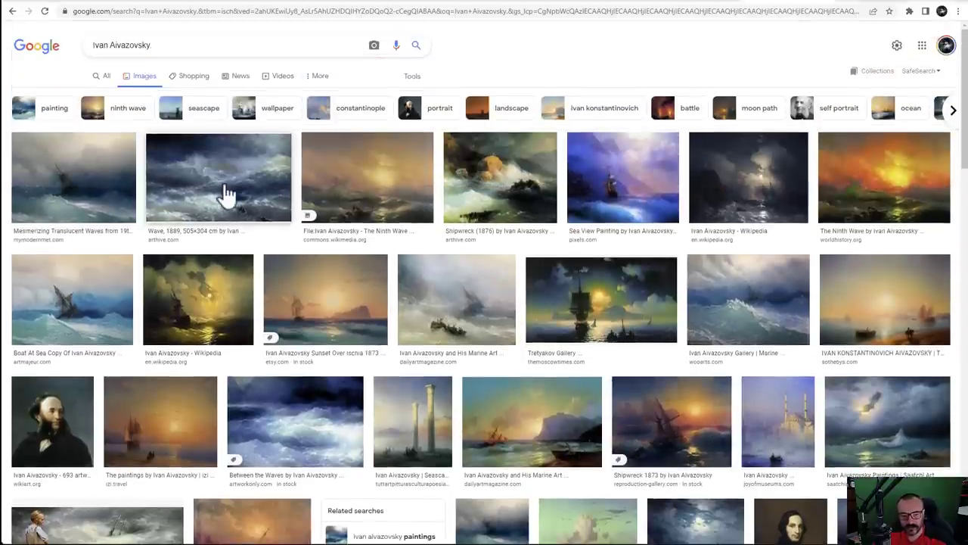
Enlarge Aivazovsky's "Wave, 1889" painting, and return to DALL-E to review the prompt's closing "Oil painting, very high details. Realistic. Epic." wording
{"action": "left_click", "coordinate": [227, 193]}
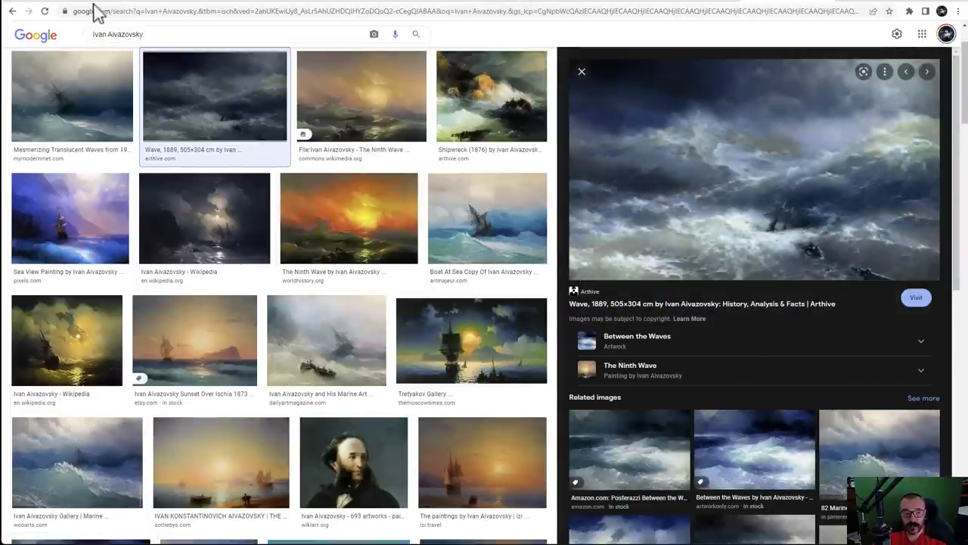
{"action": "left_click", "coordinate": [43, 2]}
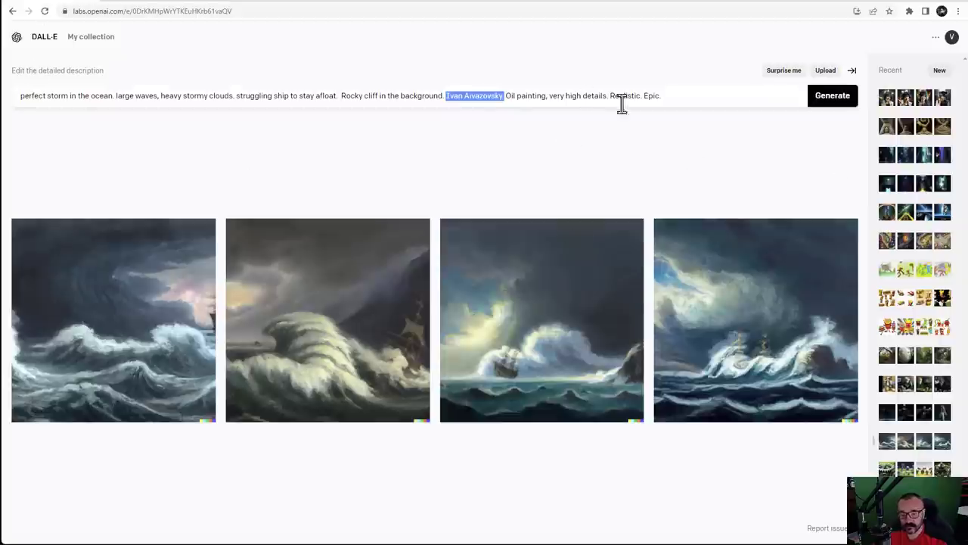
{"action": "left_click", "coordinate": [545, 99]}
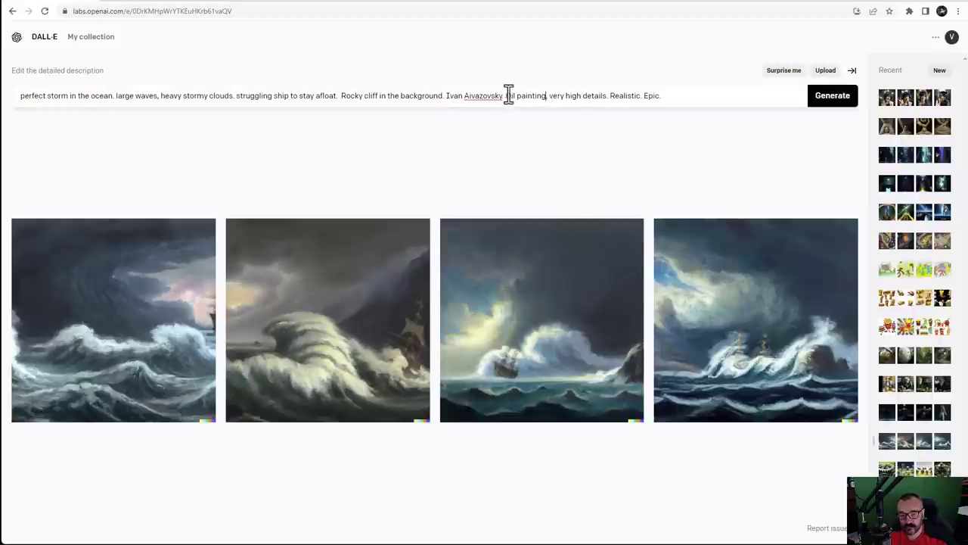
{"action": "mouse_move", "coordinate": [508, 97]}
{"action": "left_mouse_down"}
{"action": "mouse_move", "coordinate": [661, 94]}
{"action": "mouse_move", "coordinate": [649, 95]}
{"action": "left_mouse_up"}
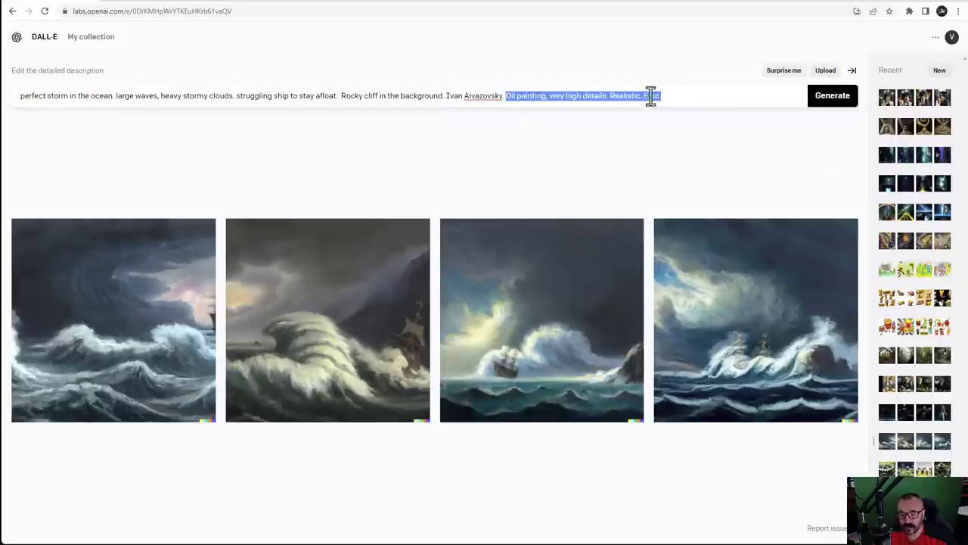
View DALL-E's four "perfect storm in the ocean" images enlarged one at a time, from the first to the fourth
{"action": "left_click", "coordinate": [142, 288]}
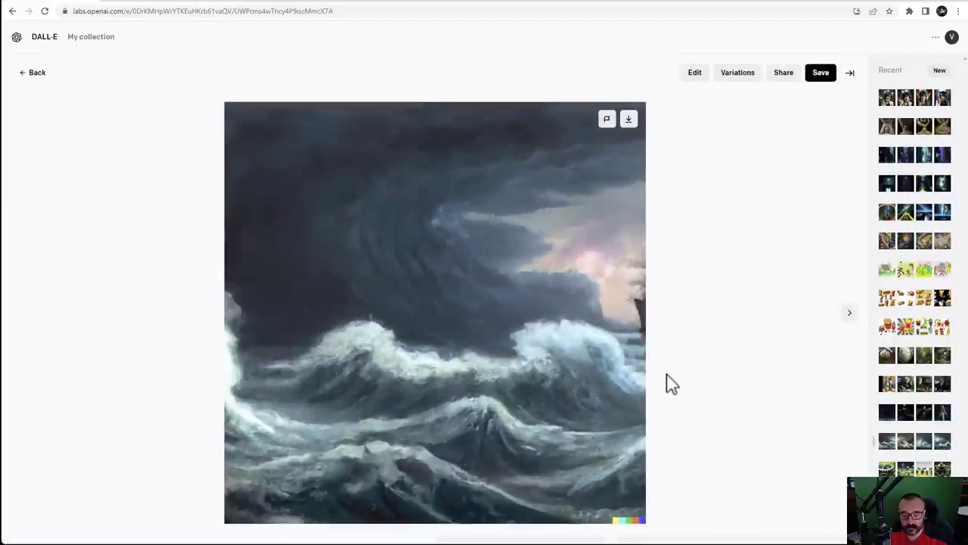
{"action": "left_click", "coordinate": [855, 318]}
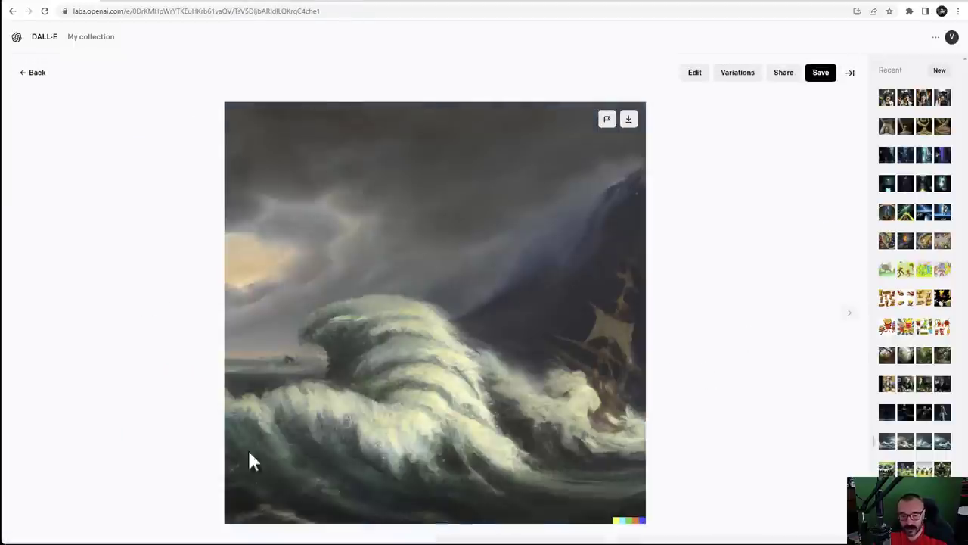
{"action": "left_click", "coordinate": [854, 320]}
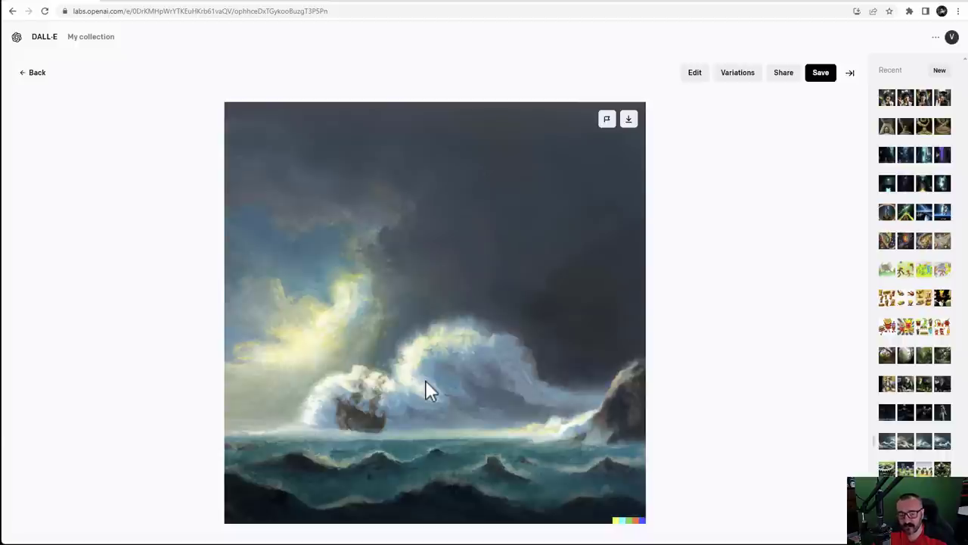
{"action": "left_click", "coordinate": [848, 318]}
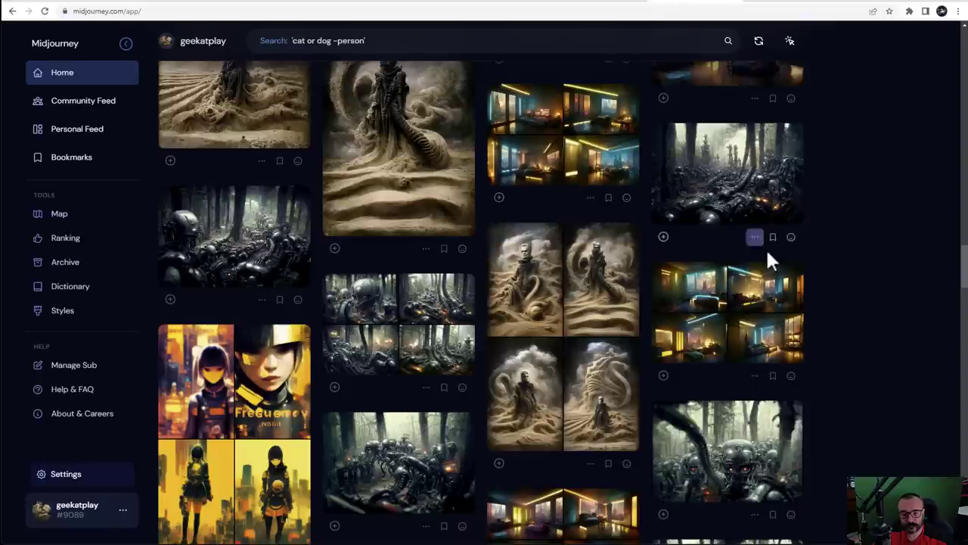
Switch to Midjourney, find the "perfect storm in the ocean" results among the newest jobs, and view two of their four-image grids
{"action": "scroll", "coordinate": [766, 248], "scroll_direction": "up", "scroll_amount": 5}
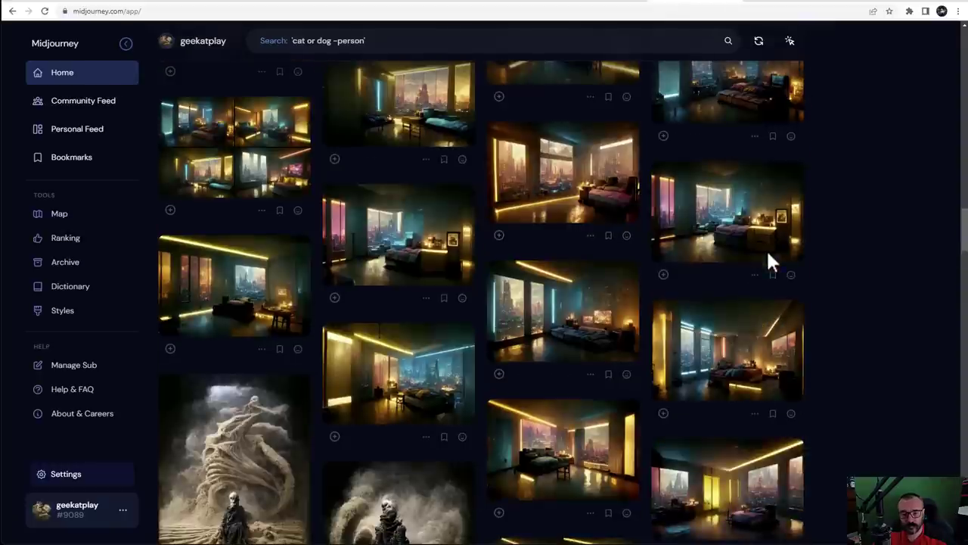
{"action": "left_click", "coordinate": [83, 82]}
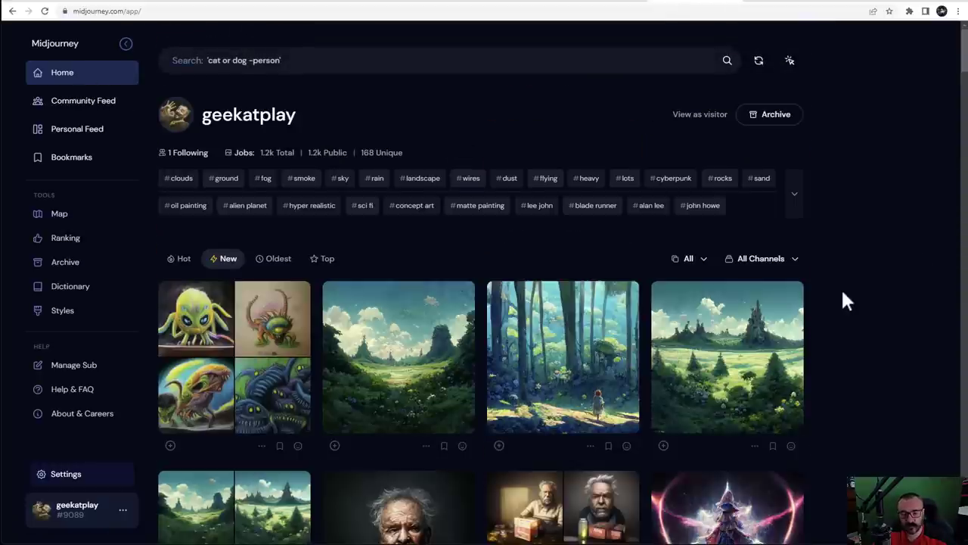
{"action": "scroll", "coordinate": [845, 301], "scroll_direction": "down", "scroll_amount": 6}
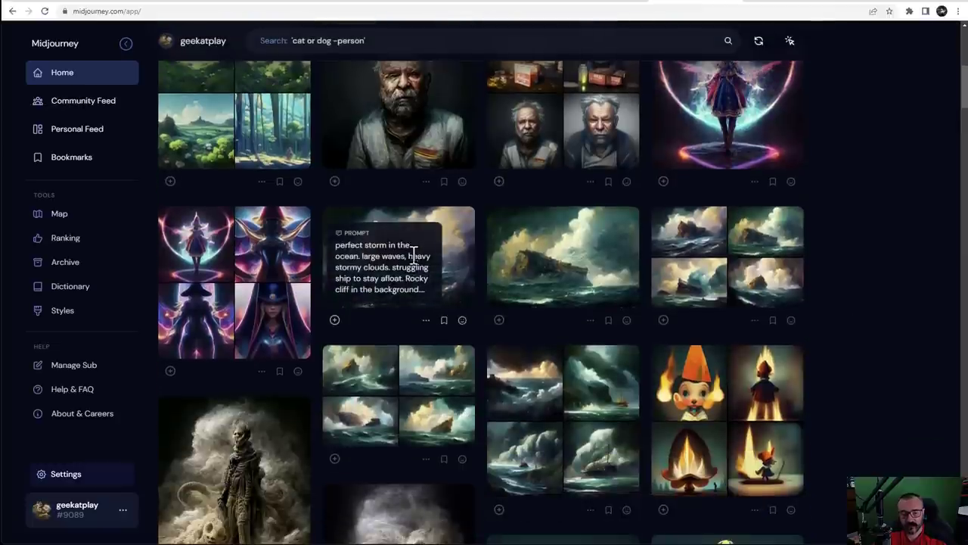
{"action": "left_click", "coordinate": [458, 384]}
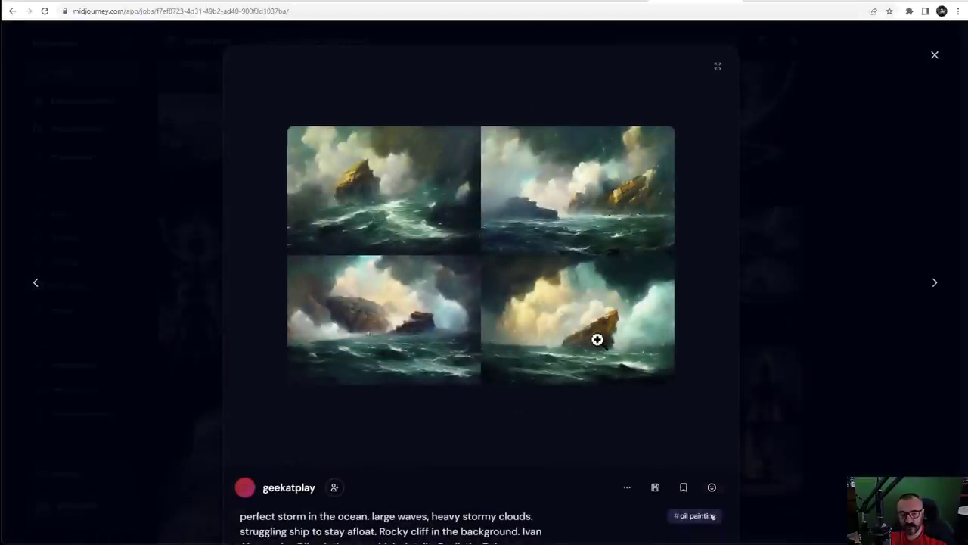
{"action": "left_click", "coordinate": [867, 342]}
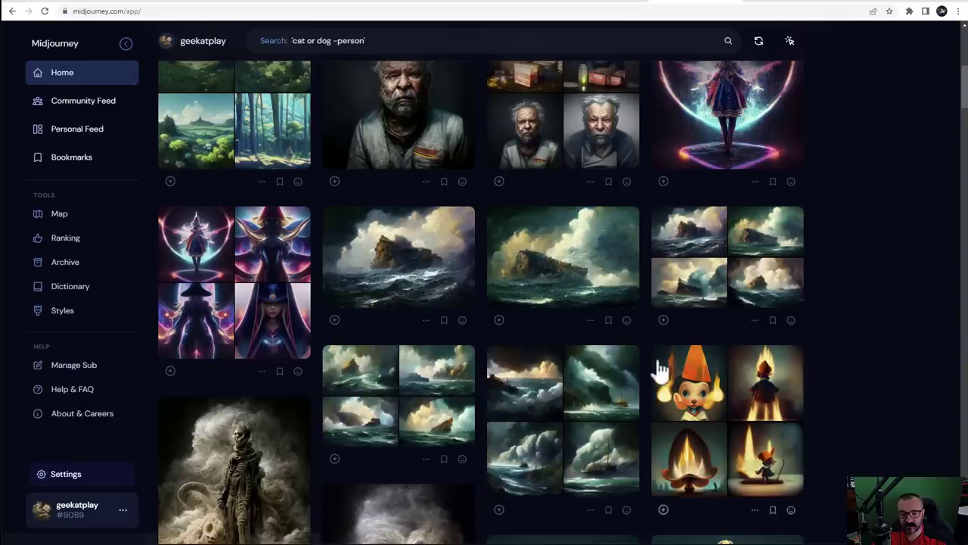
{"action": "left_click", "coordinate": [591, 370]}
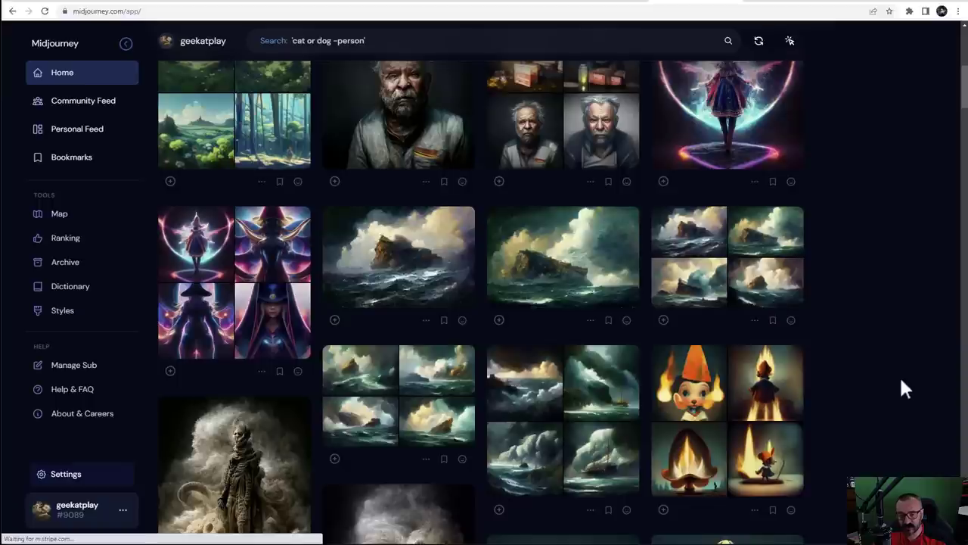
{"action": "left_click", "coordinate": [900, 376]}
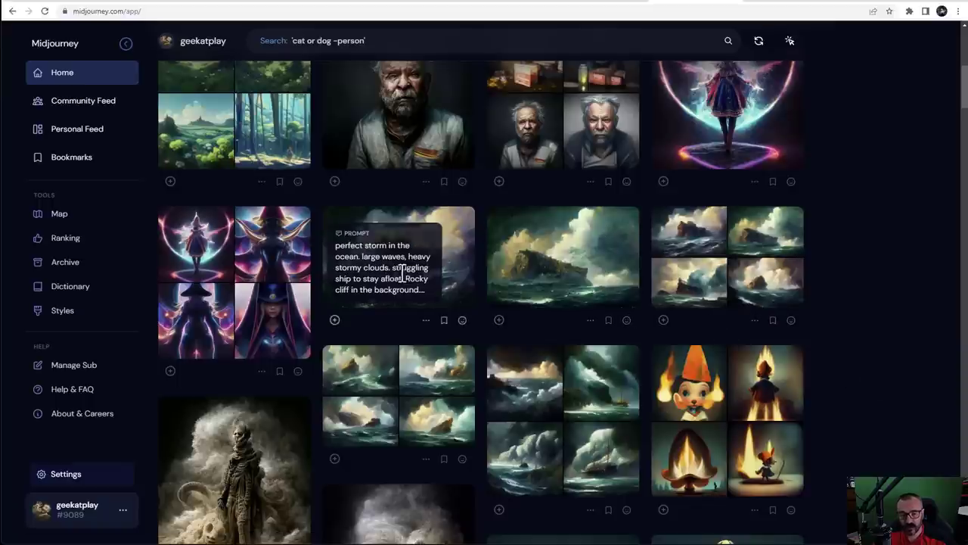
Enlarge Midjourney's first single rocky cliff storm image, review its prompt and size details, and advance to the next cliff image
{"action": "left_click", "coordinate": [451, 237]}
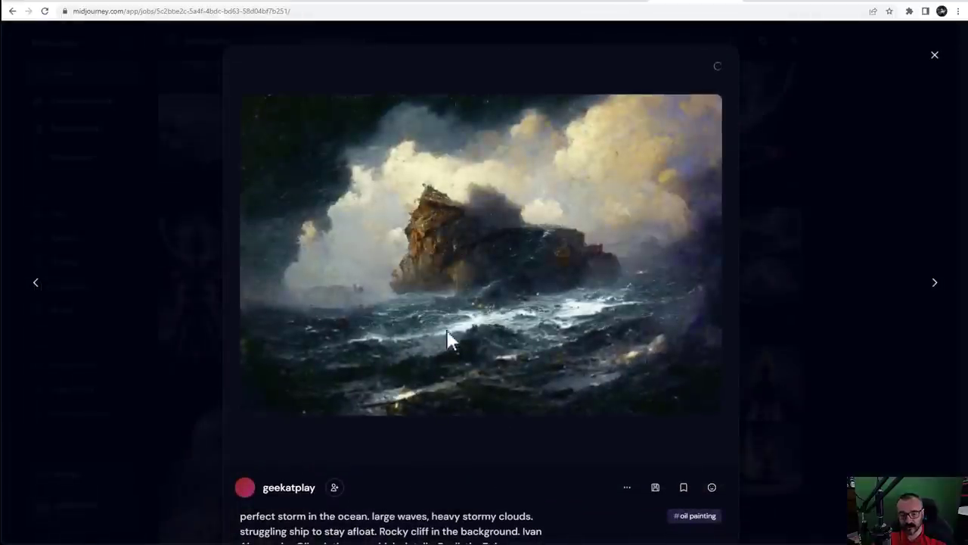
{"action": "scroll", "coordinate": [447, 336], "scroll_direction": "down", "scroll_amount": 3}
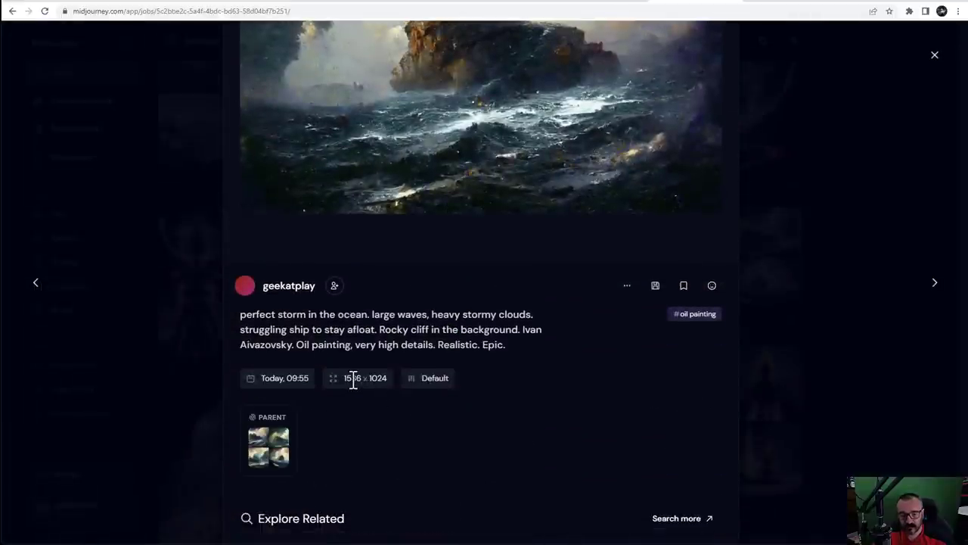
{"action": "scroll", "coordinate": [302, 378], "scroll_direction": "up", "scroll_amount": 3}
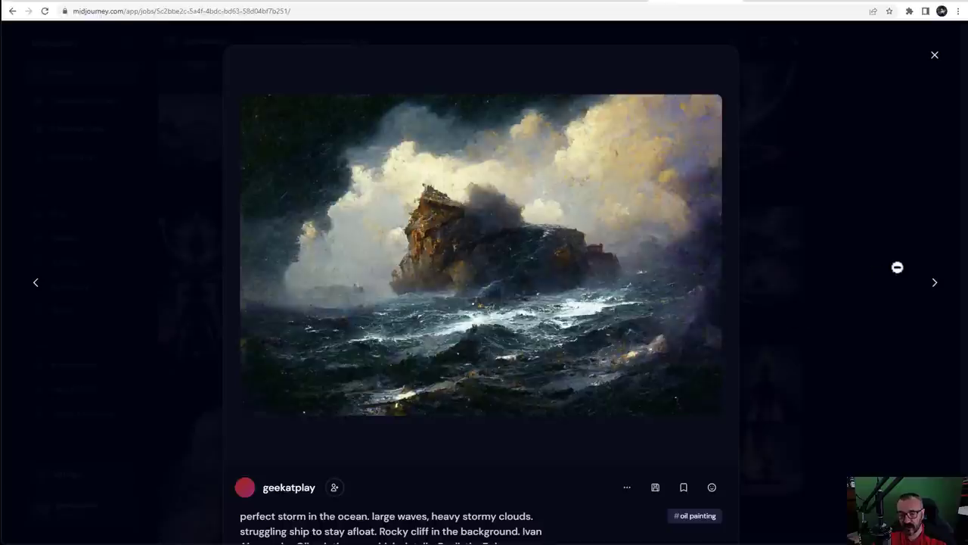
{"action": "left_click", "coordinate": [937, 286]}
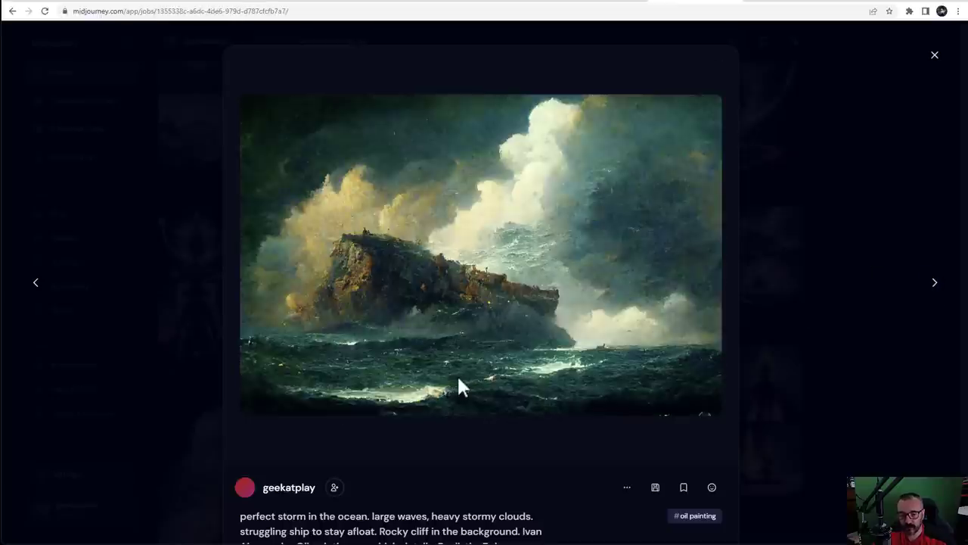
Compare DALL-E's four storm images, from the last back to the first, with Midjourney's enlarged cliff image, and close that image
{"action": "left_click", "coordinate": [30, 2]}
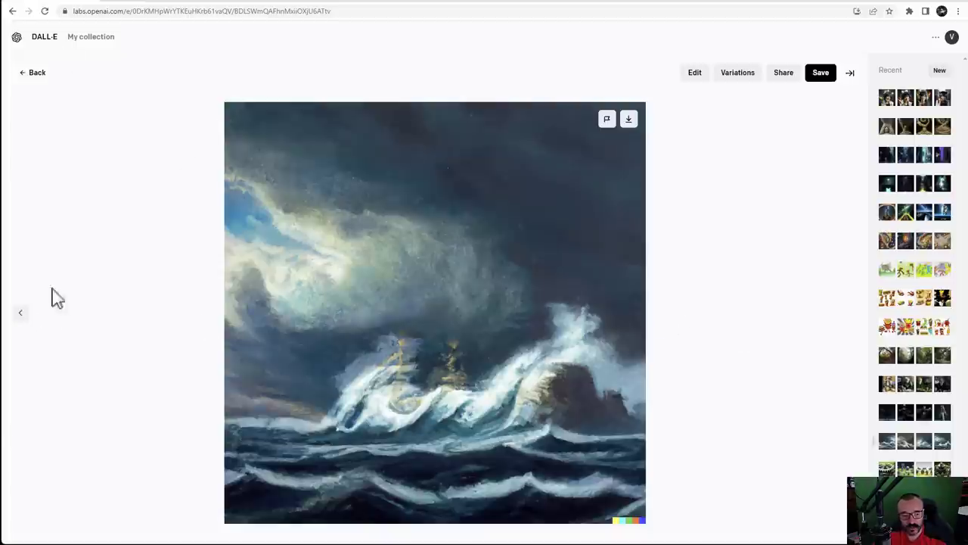
{"action": "left_click", "coordinate": [18, 311]}
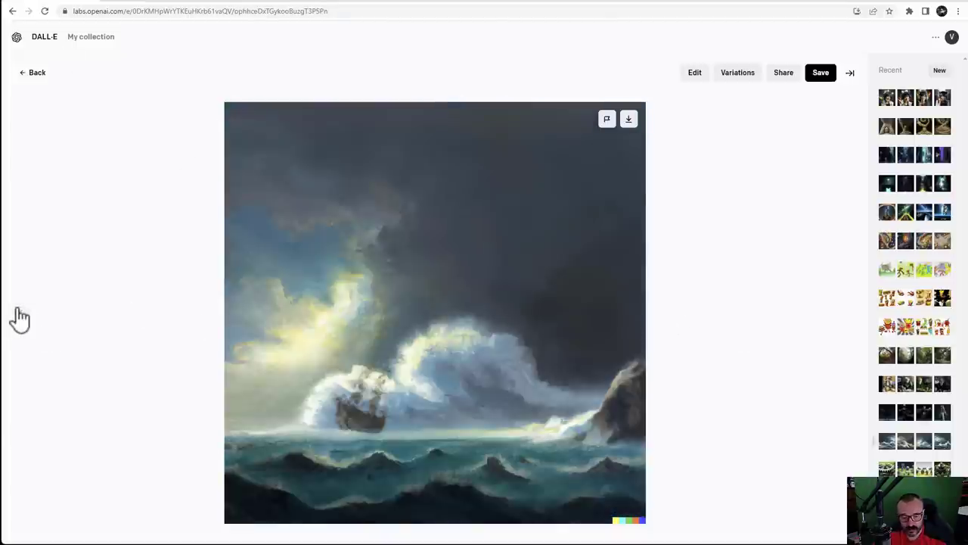
{"action": "left_click", "coordinate": [18, 318]}
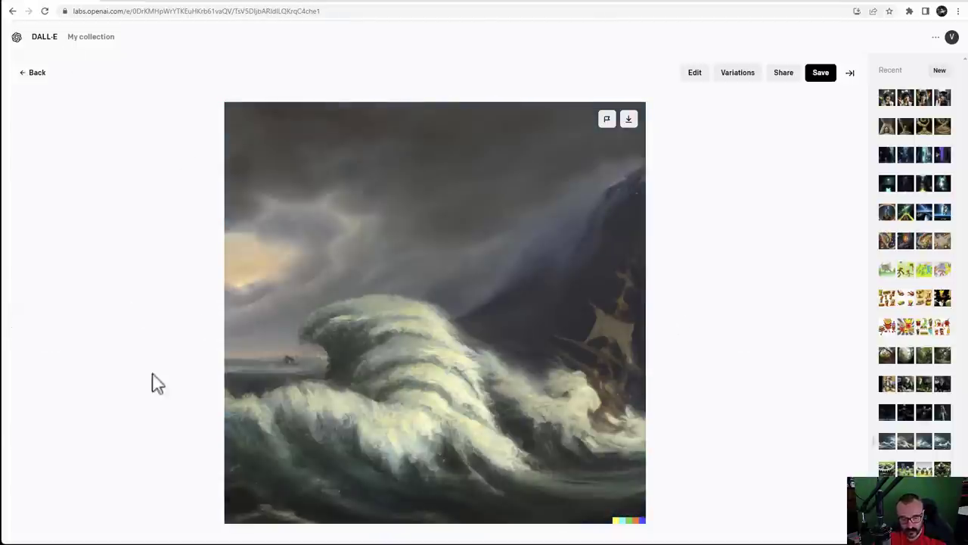
{"action": "left_click", "coordinate": [18, 318]}
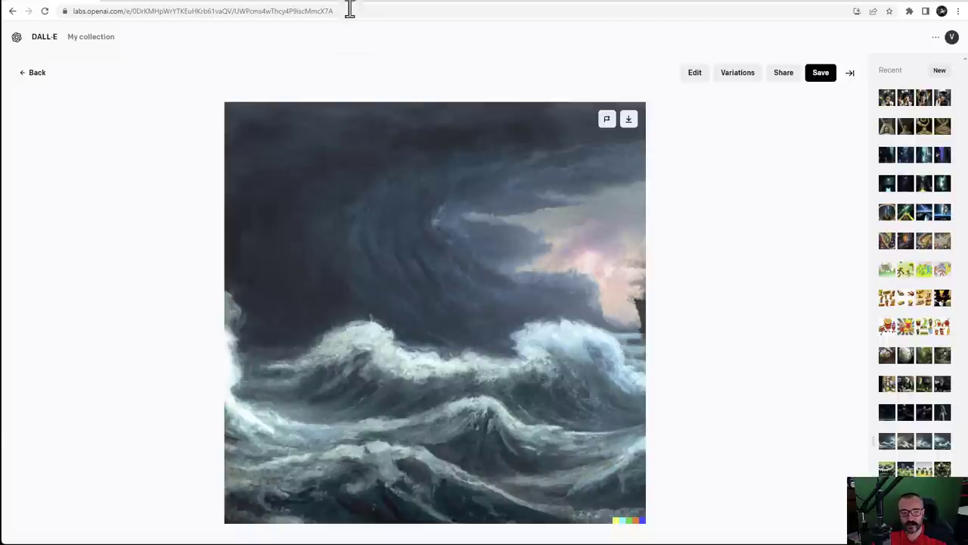
{"action": "left_click", "coordinate": [672, 2]}
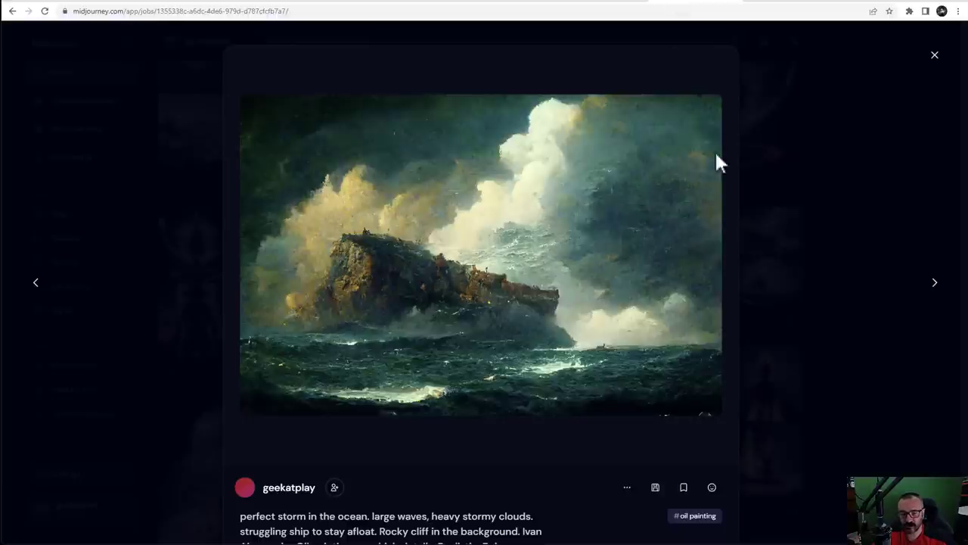
{"action": "left_click", "coordinate": [868, 211]}
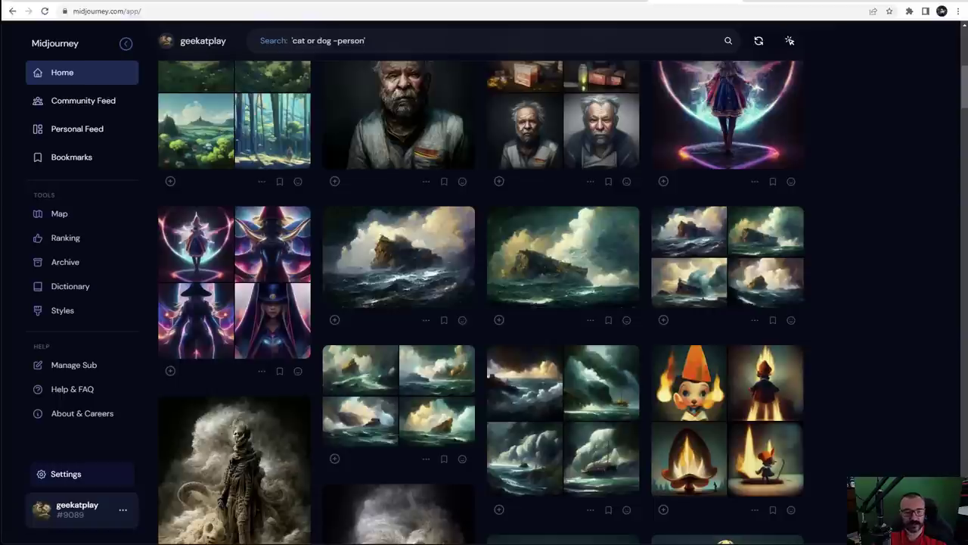
Switch to the Stable Diffusion server on Discord and find the "perfect storm in the ocean" Ivan Aivazovsky results among the inbox mentions
{"action": "left_click", "coordinate": [50, 3]}
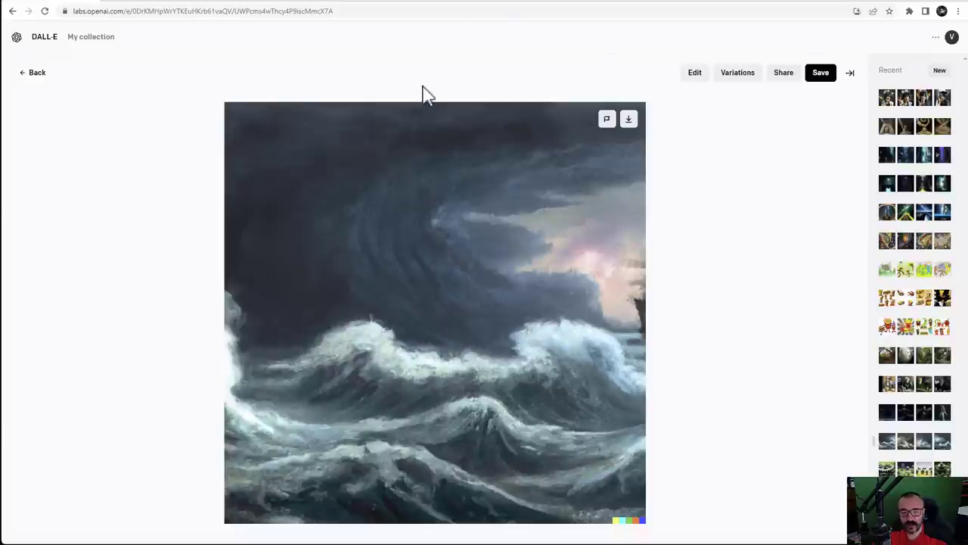
{"action": "left_click", "coordinate": [329, 2]}
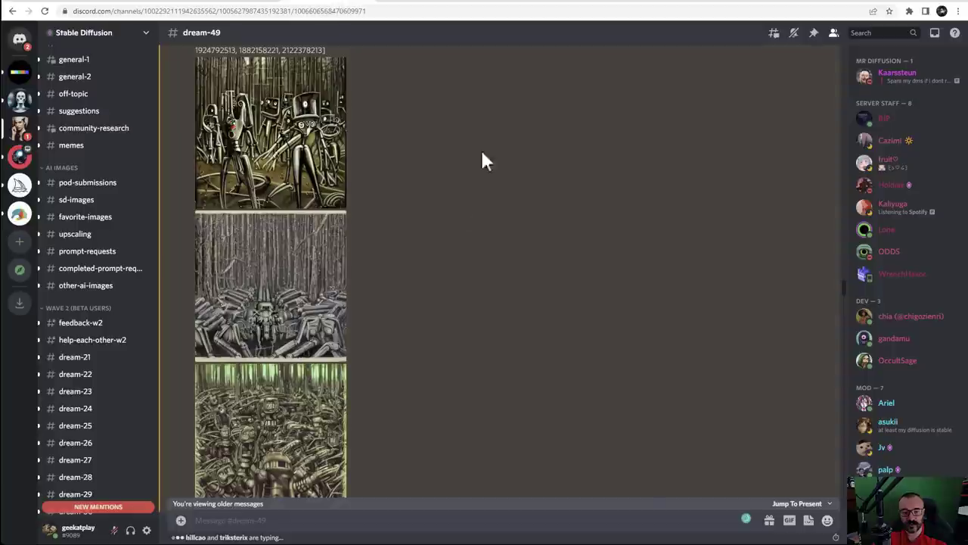
{"action": "left_click", "coordinate": [935, 33]}
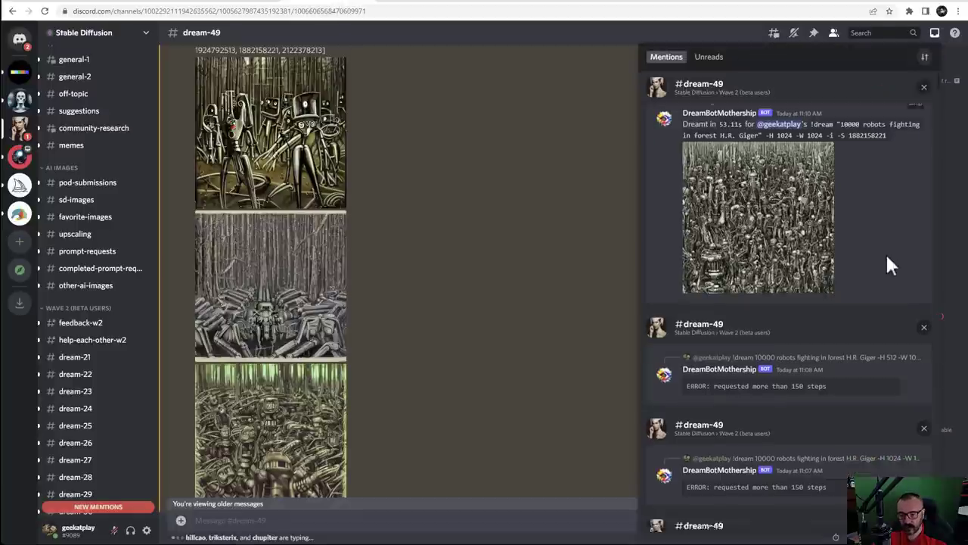
{"action": "scroll", "coordinate": [886, 265], "scroll_direction": "down", "scroll_amount": 10}
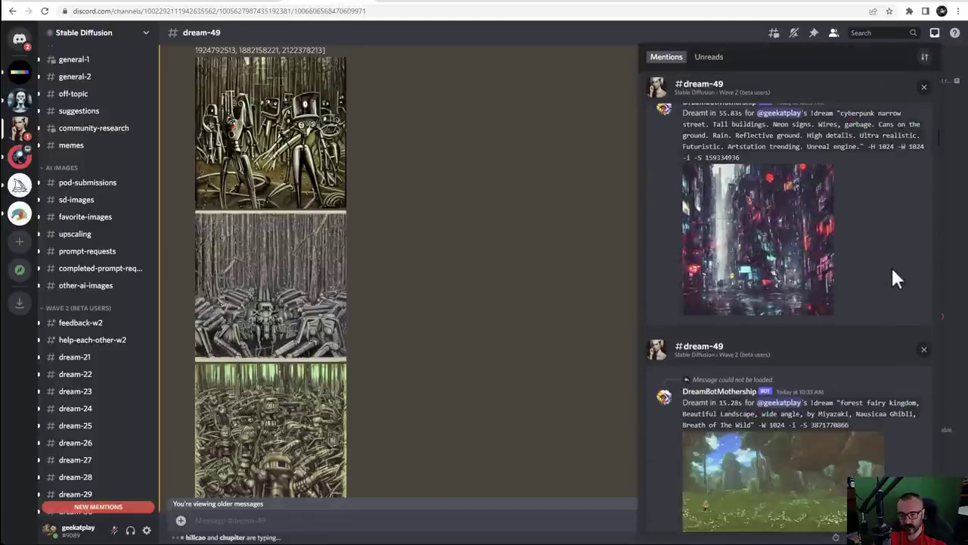
{"action": "scroll", "coordinate": [892, 278], "scroll_direction": "down", "scroll_amount": 10}
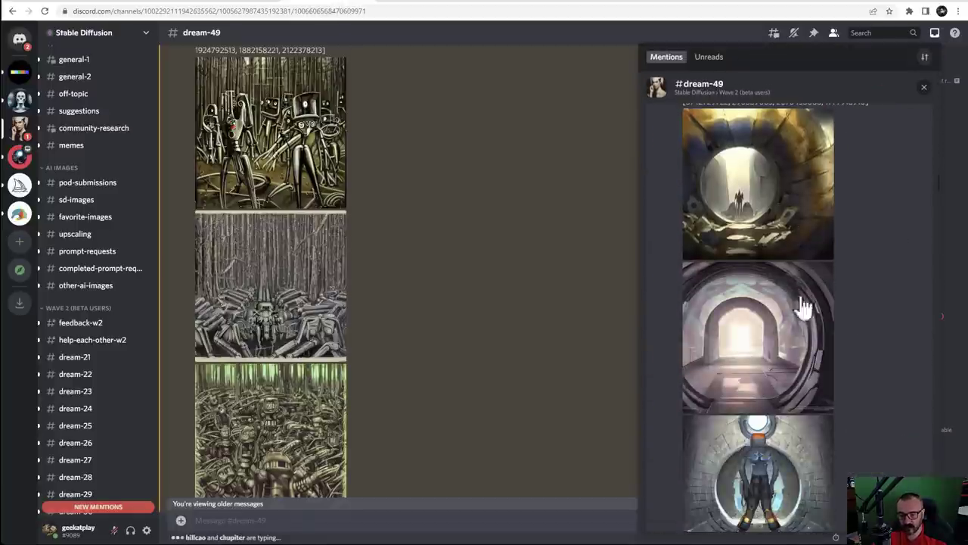
{"action": "scroll", "coordinate": [806, 355], "scroll_direction": "down", "scroll_amount": 10}
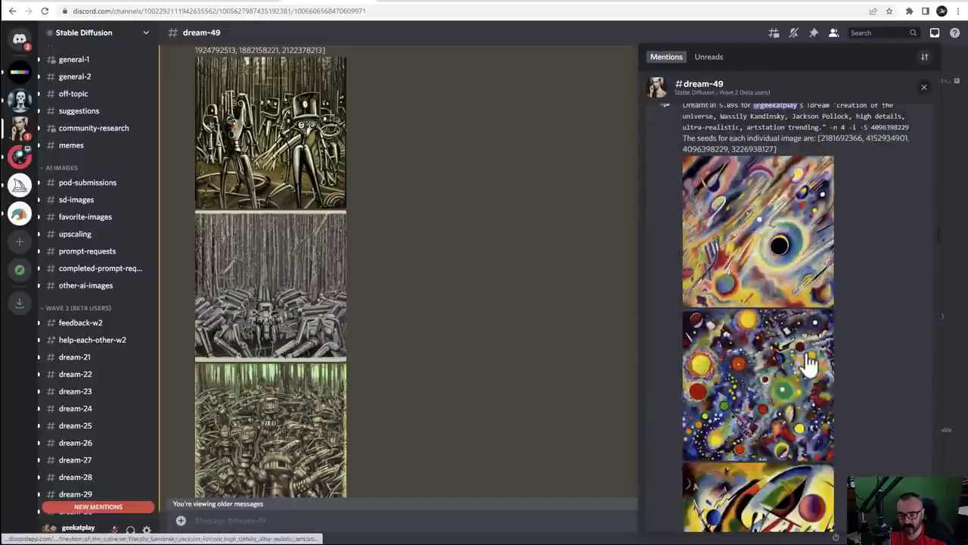
{"action": "scroll", "coordinate": [809, 363], "scroll_direction": "down", "scroll_amount": 10}
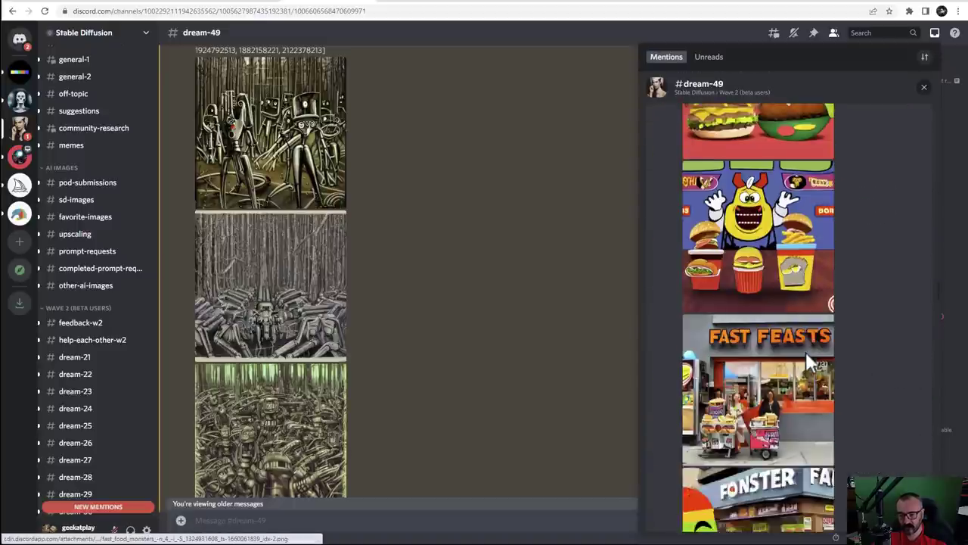
{"action": "scroll", "coordinate": [805, 352], "scroll_direction": "down", "scroll_amount": 10}
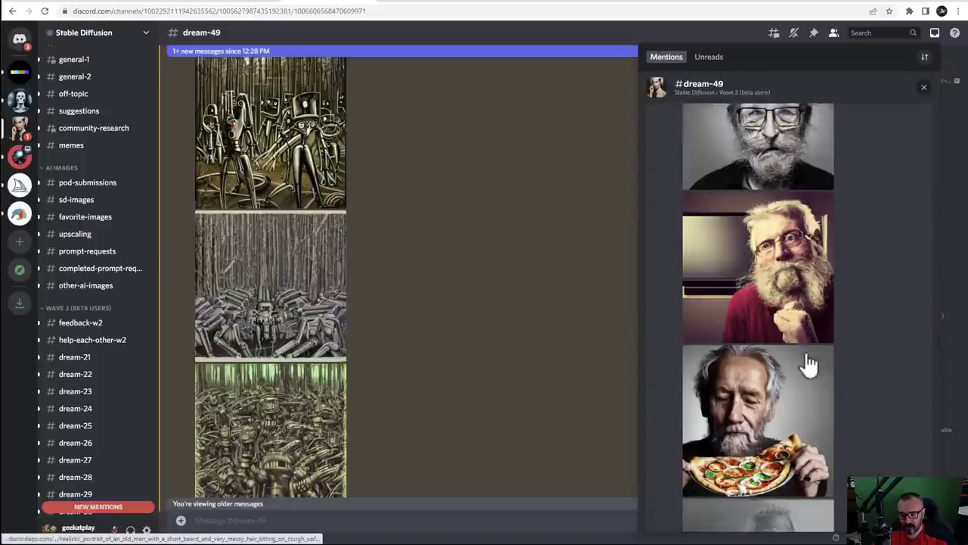
{"action": "scroll", "coordinate": [808, 365], "scroll_direction": "down", "scroll_amount": 10}
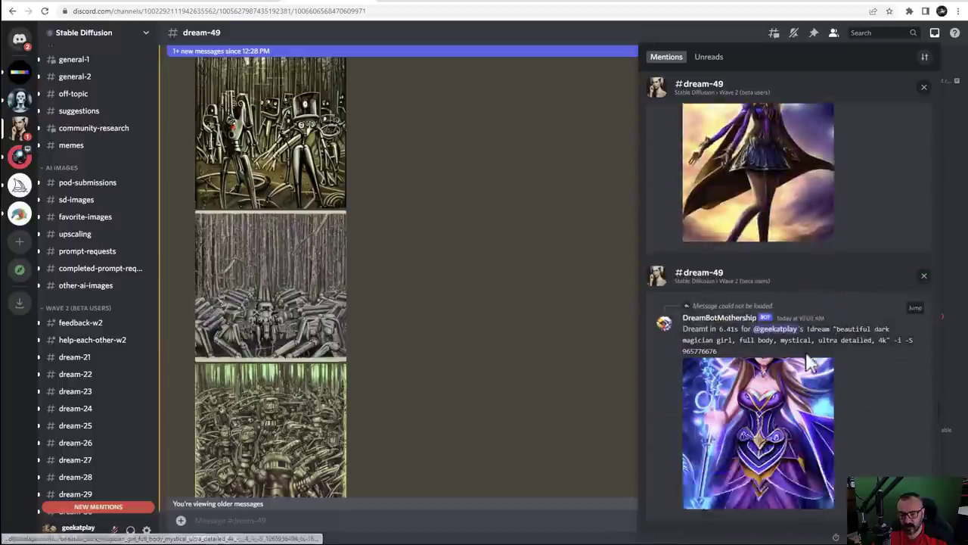
{"action": "scroll", "coordinate": [809, 363], "scroll_direction": "down", "scroll_amount": 10}
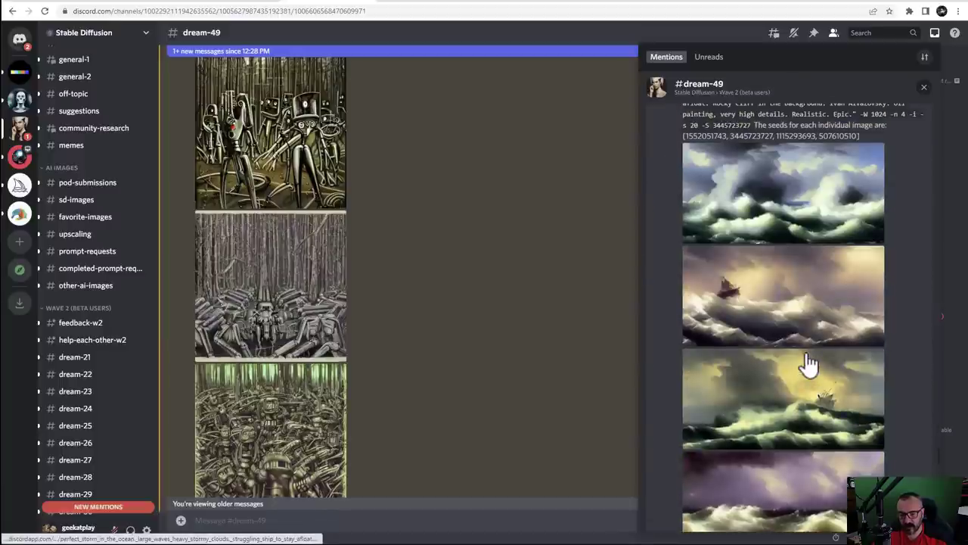
Go to the "perfect storm in the ocean" message in dream-49, view its four storm images enlarged in order, and close the viewer
{"action": "scroll", "coordinate": [892, 234], "scroll_direction": "up", "scroll_amount": 3}
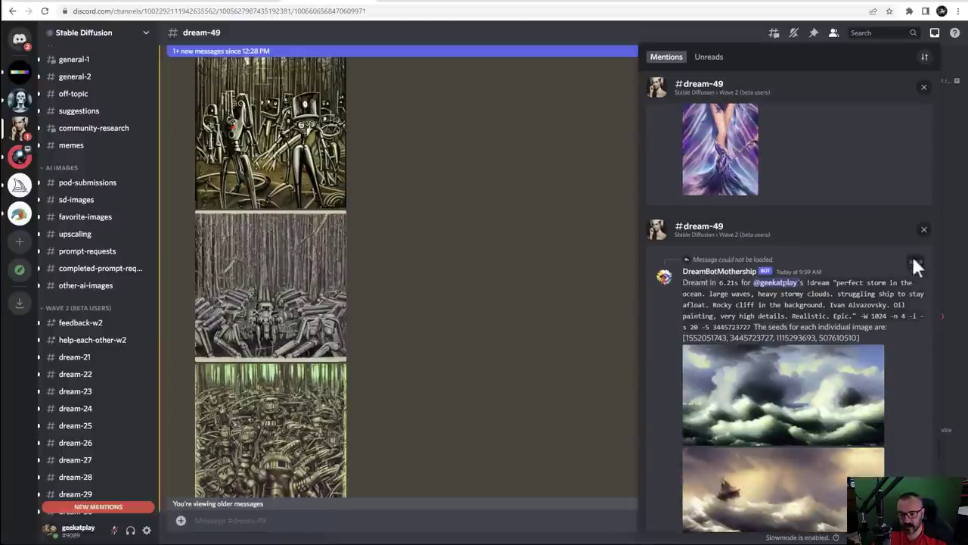
{"action": "left_click", "coordinate": [915, 261]}
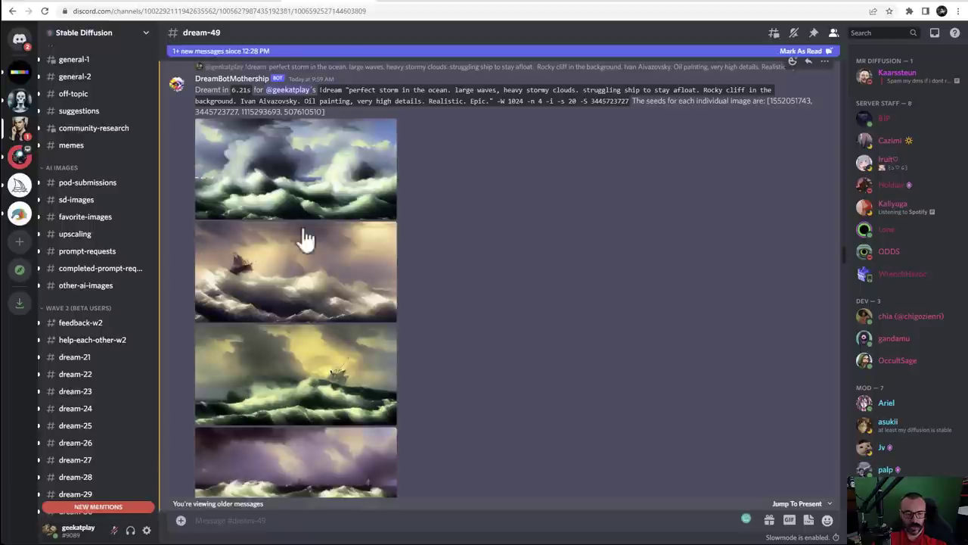
{"action": "left_click", "coordinate": [268, 178]}
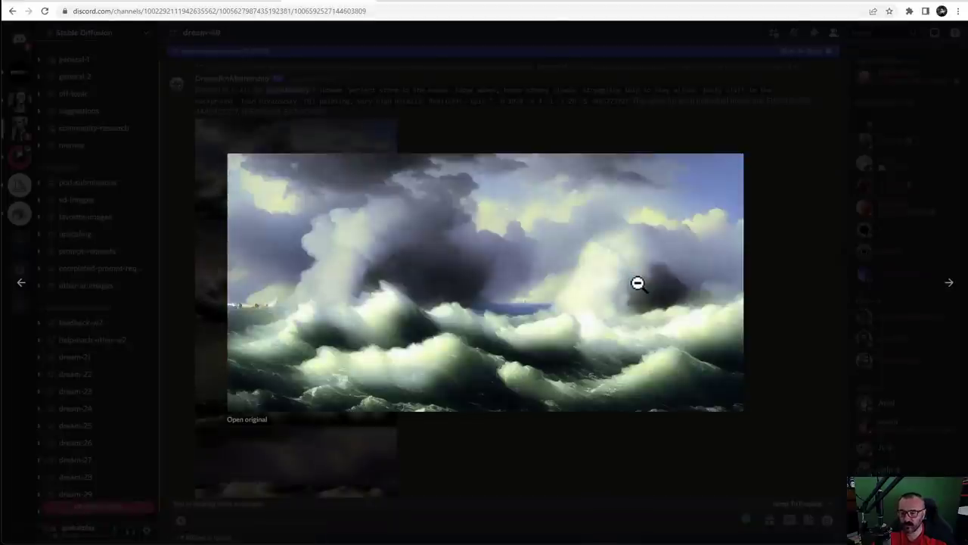
{"action": "left_click", "coordinate": [955, 289]}
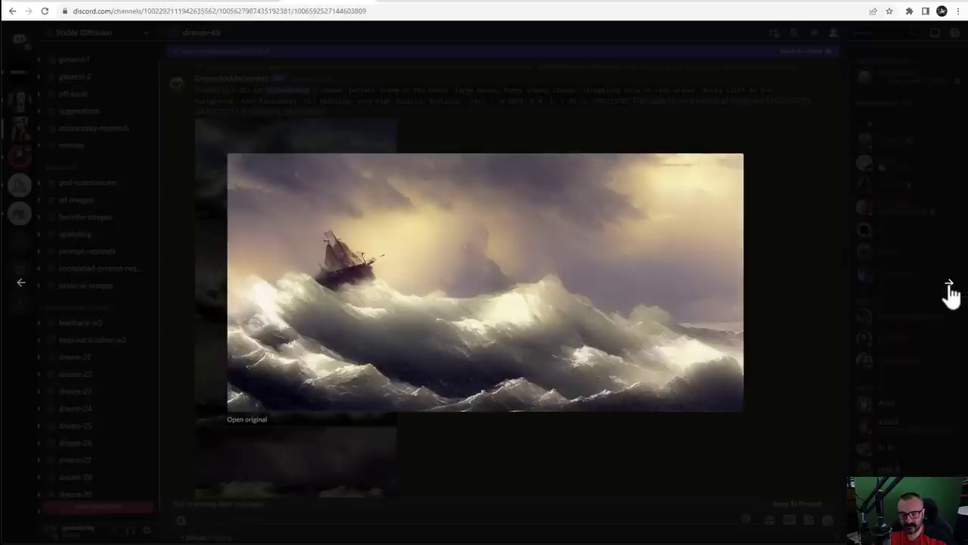
{"action": "left_click", "coordinate": [950, 291]}
{"action": "left_click", "coordinate": [950, 292]}
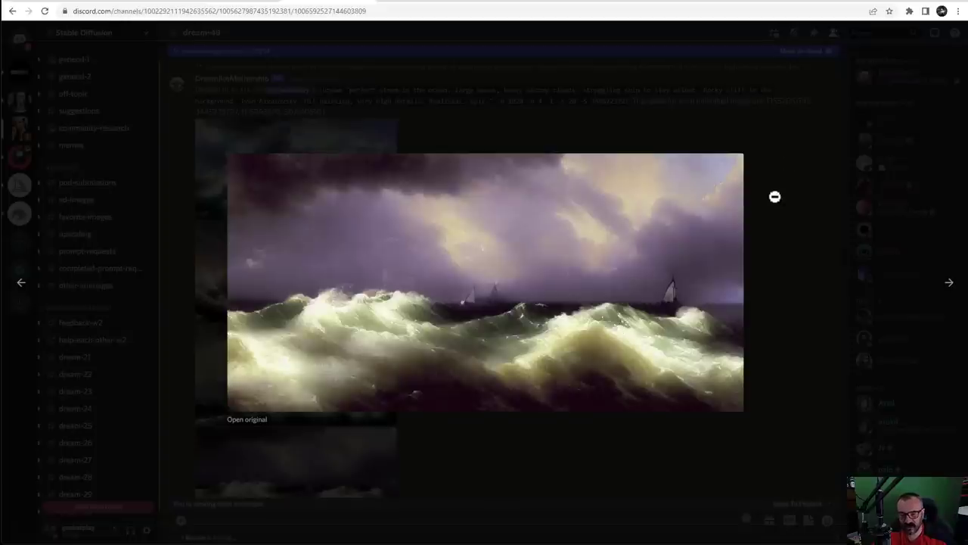
{"action": "left_click", "coordinate": [775, 197]}
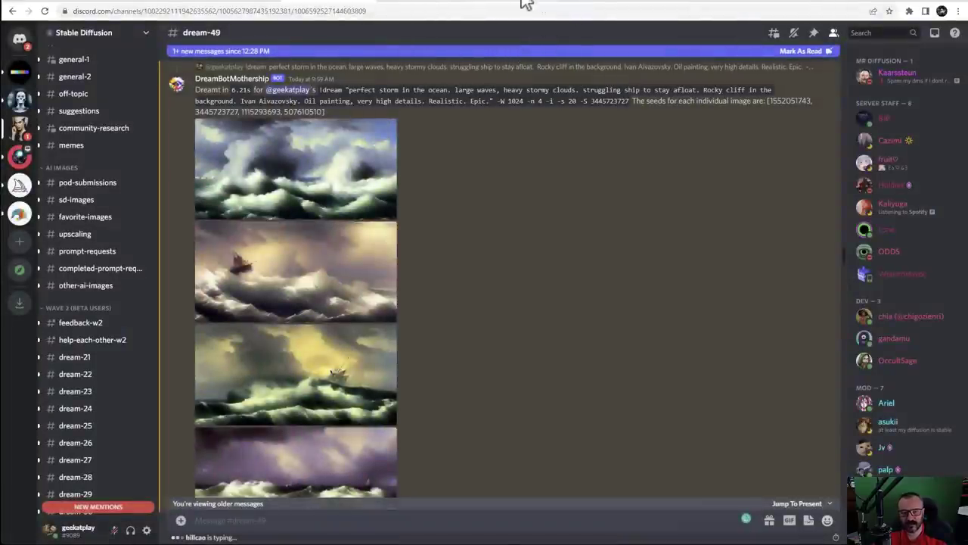
Switch to Google Drive's test-render folder, view the rocky storm render test-render(-1)_0000.png at full size, and close the preview
{"action": "left_click", "coordinate": [599, 3]}
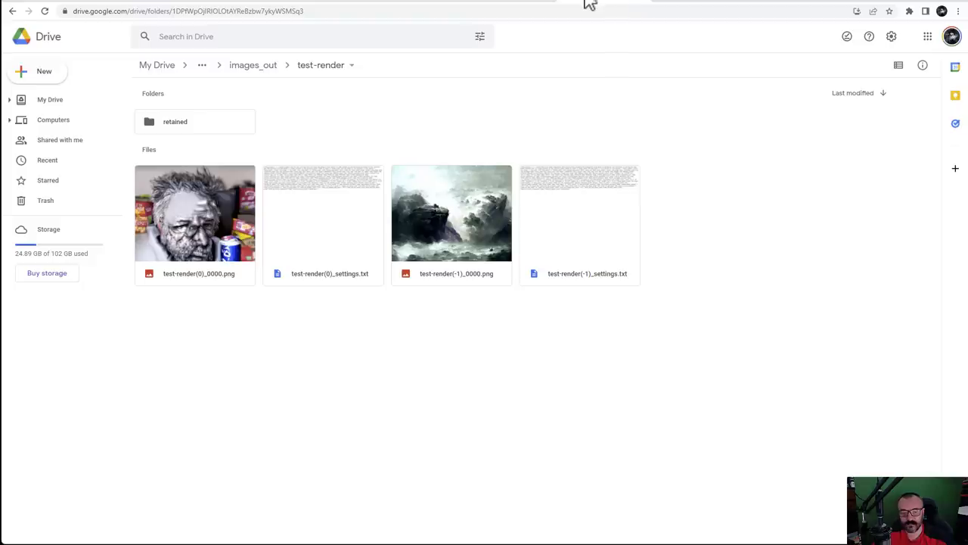
{"action": "double_click", "coordinate": [461, 213]}
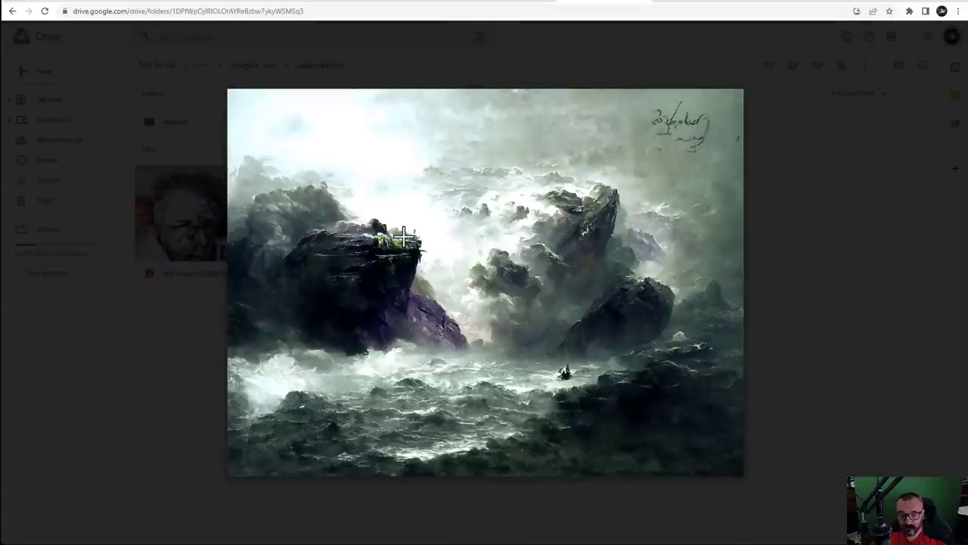
{"action": "left_click", "coordinate": [890, 349]}
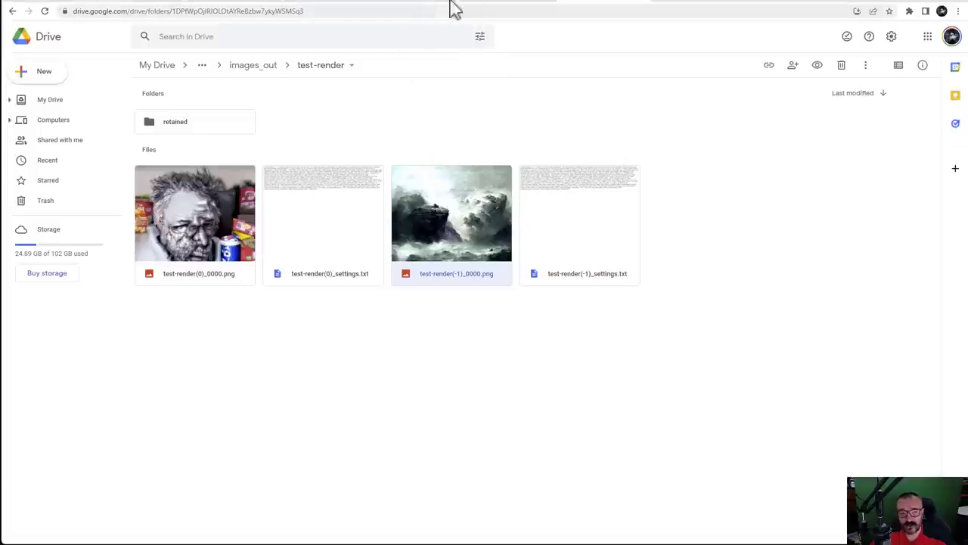
Compare the storm results across Midjourney, the Google Drive render, DALL-E and Stable Diffusion's dream-49 channel
{"action": "left_click", "coordinate": [691, 3]}
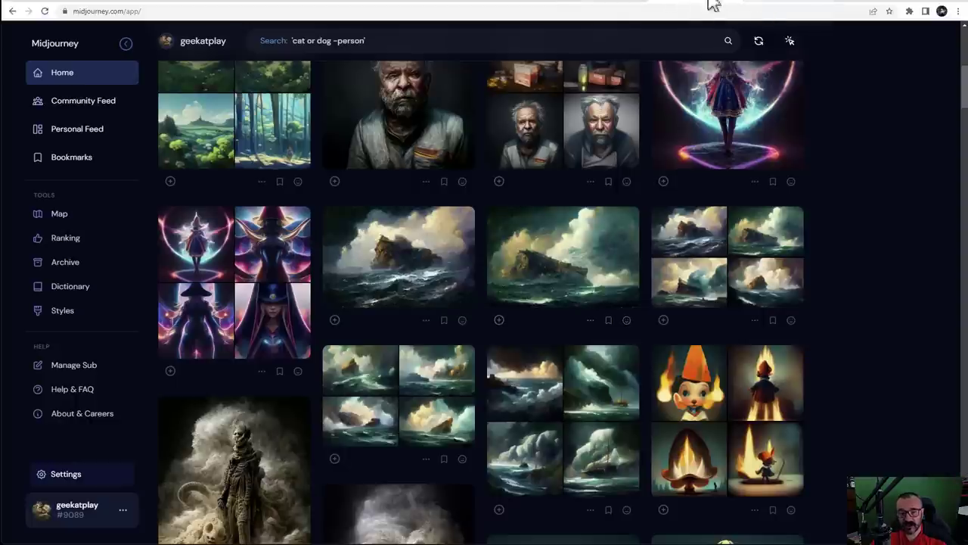
{"action": "left_click", "coordinate": [614, 3]}
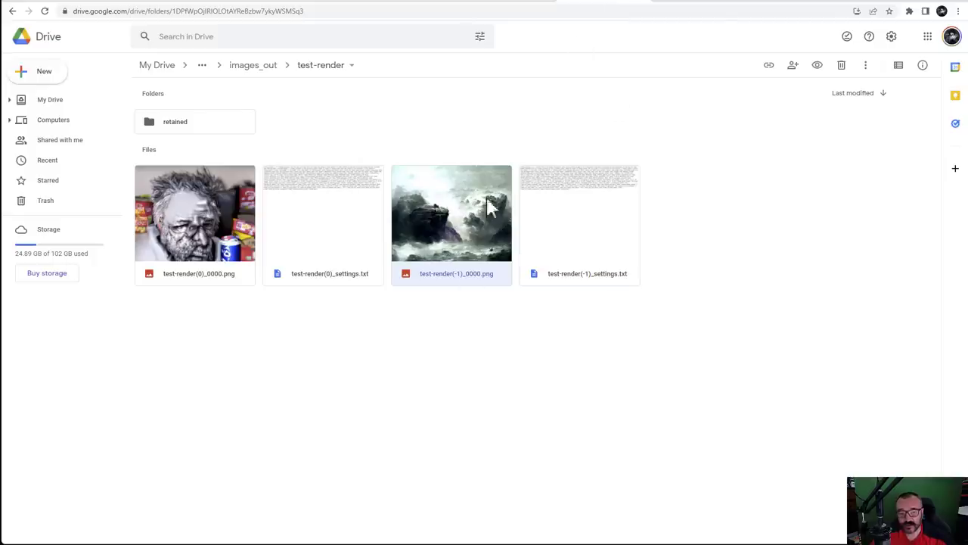
{"action": "left_click", "coordinate": [28, 4]}
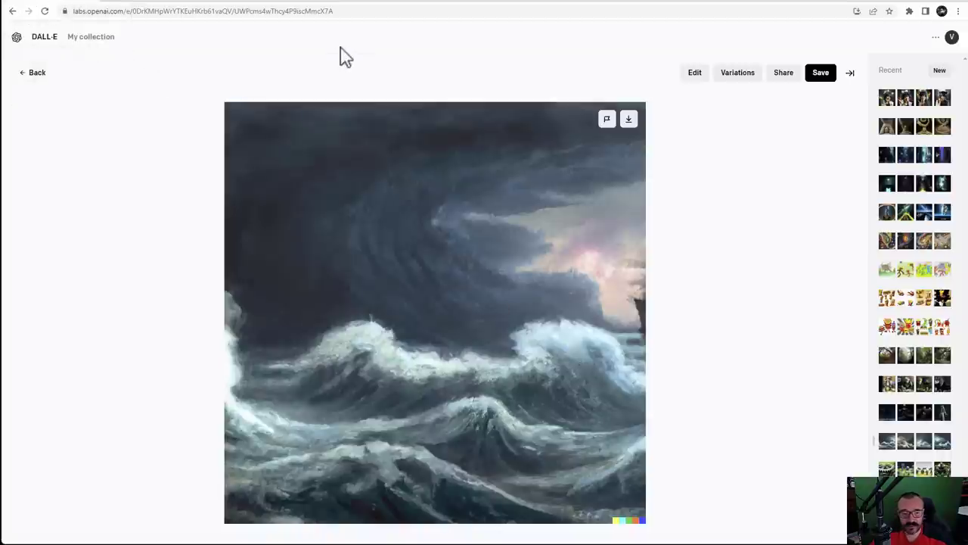
{"action": "left_click", "coordinate": [325, 5]}
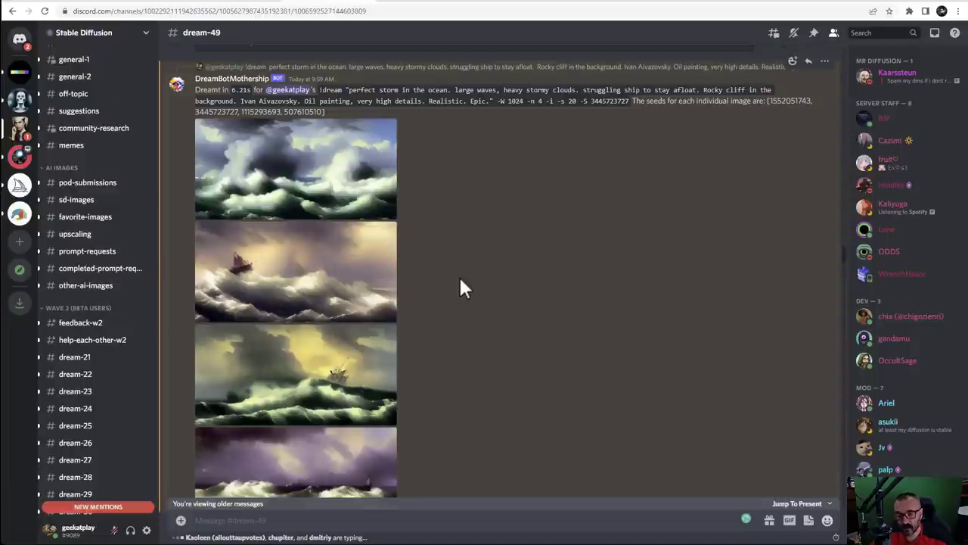
Switch to DALL-E, open the "beautiful dark magician girl" results, view the four images from first to last, and return to the set
{"action": "left_click", "coordinate": [40, 3]}
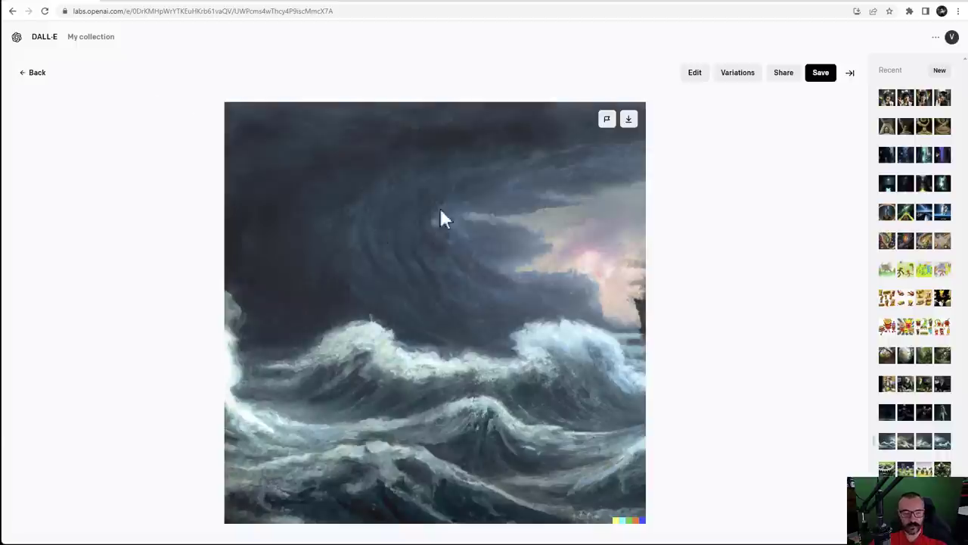
{"action": "key", "text": "alt+Left"}
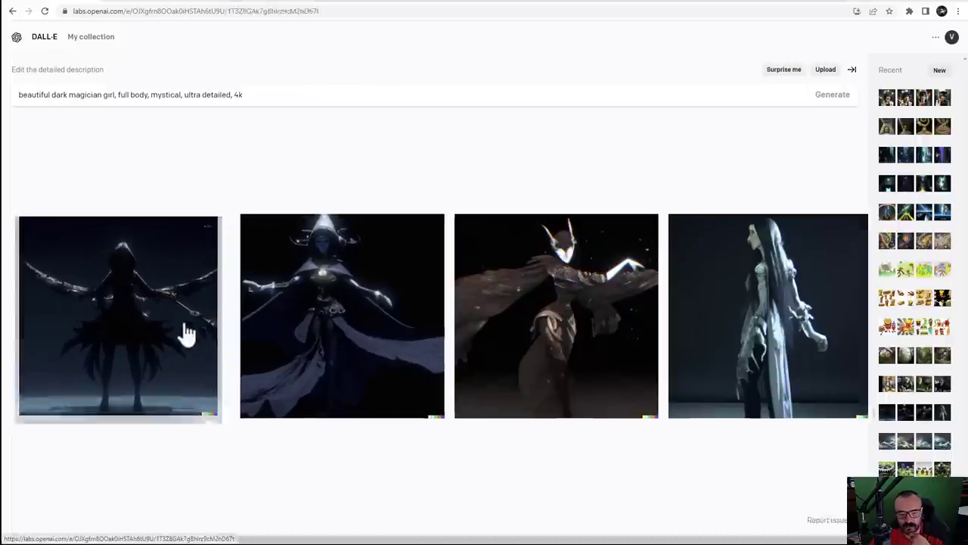
{"action": "left_click", "coordinate": [186, 335]}
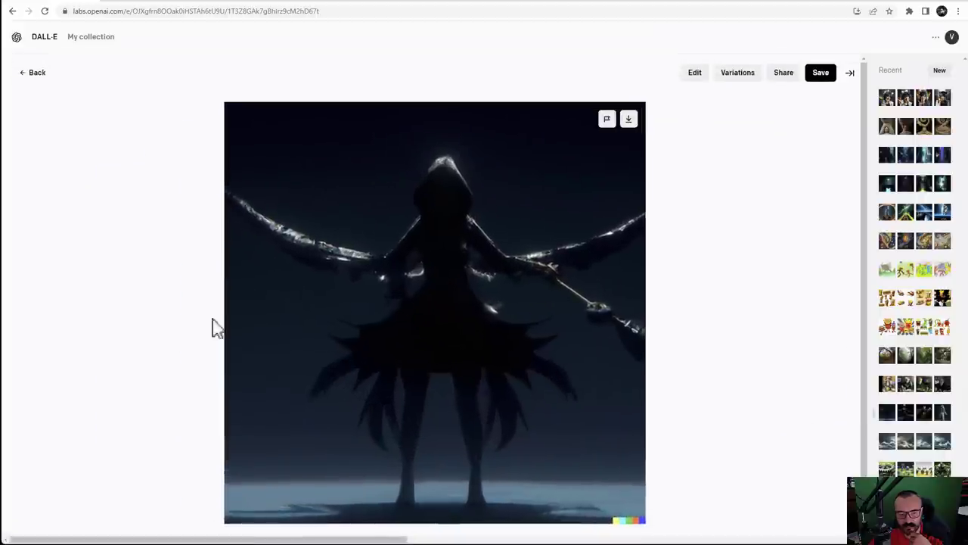
{"action": "left_click", "coordinate": [849, 323]}
{"action": "left_click", "coordinate": [850, 323]}
{"action": "left_click", "coordinate": [851, 323]}
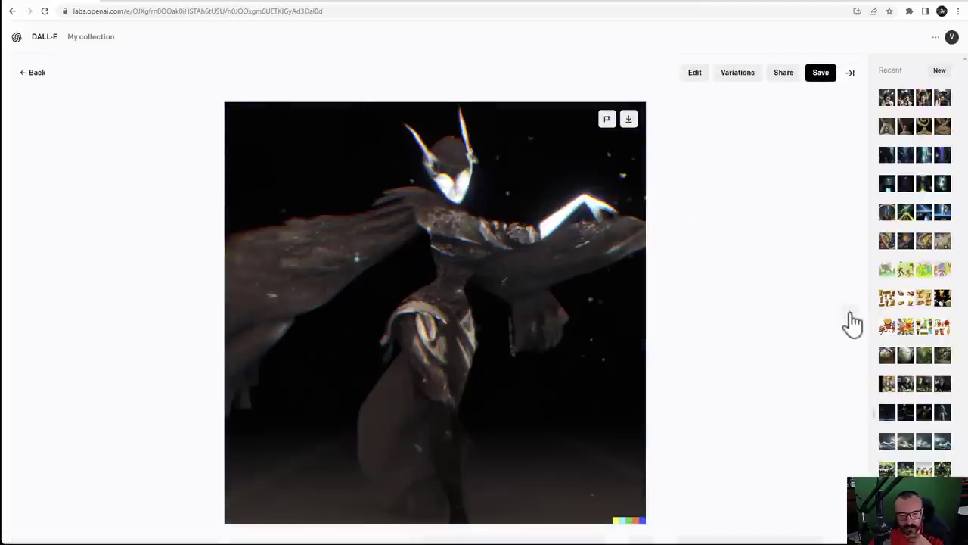
{"action": "left_click", "coordinate": [40, 72]}
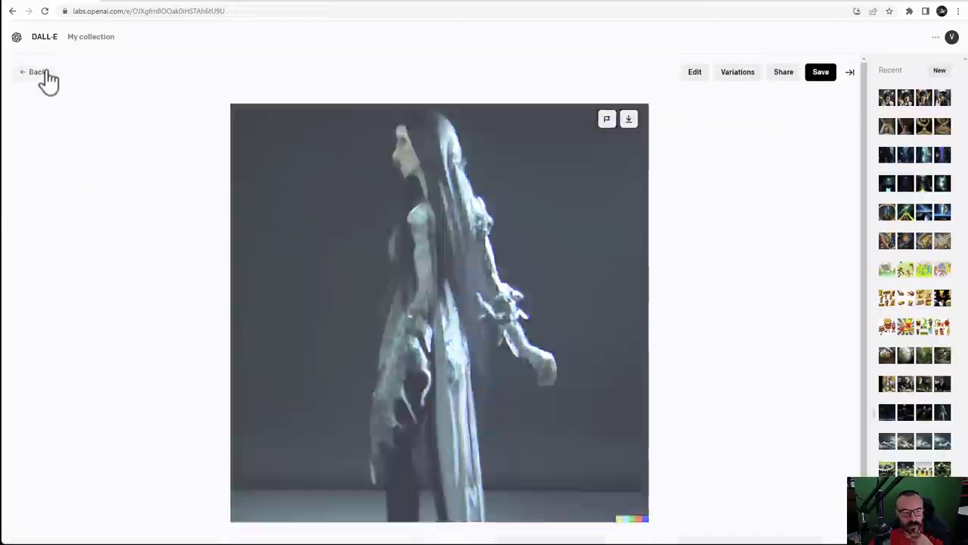
Switch to Stable Diffusion on Discord, find the "beautiful dark magician girl" results among the inbox mentions, and go to that message
{"action": "left_click", "coordinate": [330, 3]}
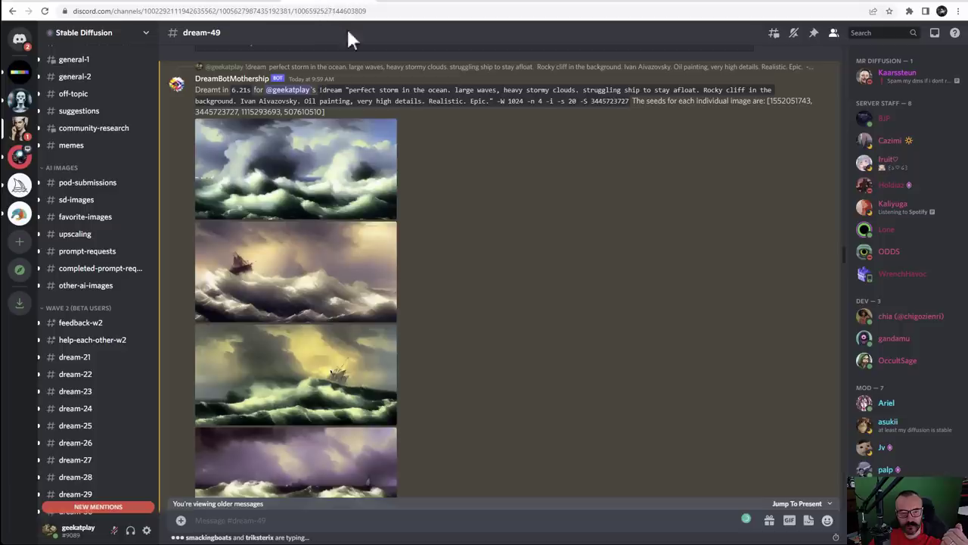
{"action": "left_click", "coordinate": [935, 33]}
{"action": "scroll", "coordinate": [852, 355], "scroll_direction": "down", "scroll_amount": 5}
{"action": "scroll", "coordinate": [854, 356], "scroll_direction": "down", "scroll_amount": 15}
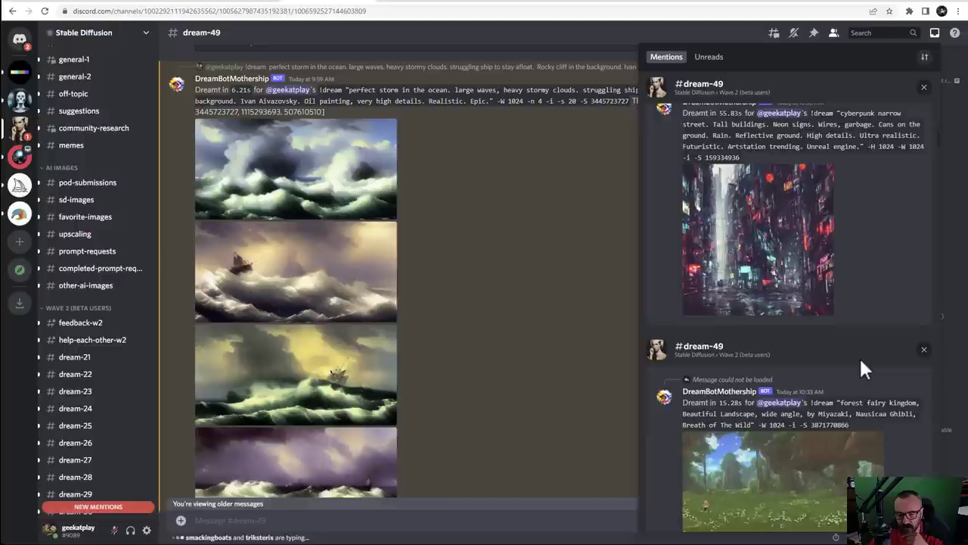
{"action": "scroll", "coordinate": [864, 366], "scroll_direction": "down", "scroll_amount": 15}
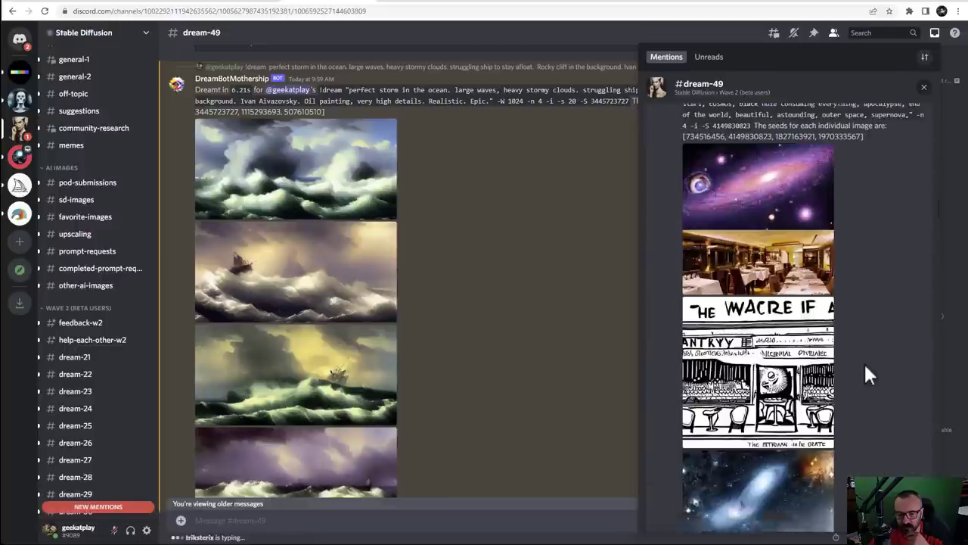
{"action": "scroll", "coordinate": [867, 374], "scroll_direction": "down", "scroll_amount": 15}
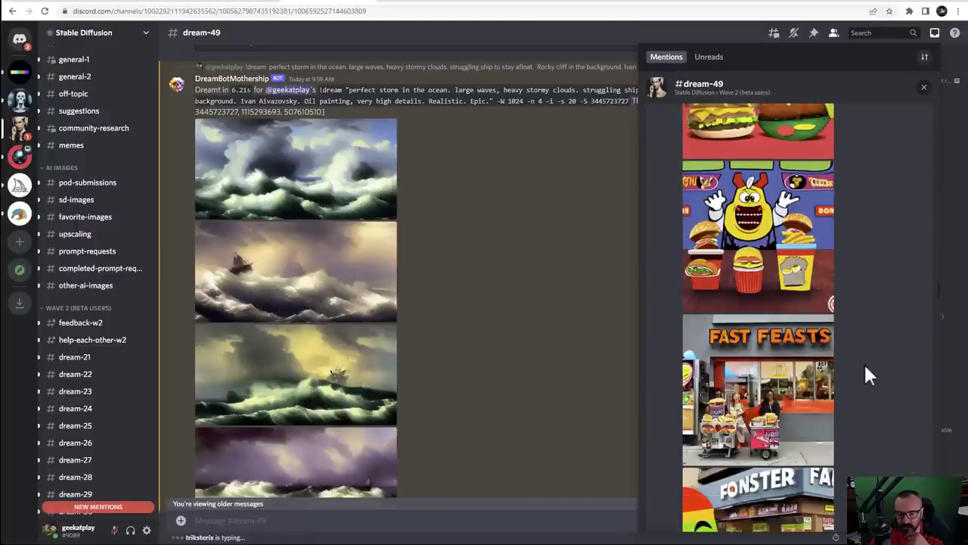
{"action": "scroll", "coordinate": [867, 373], "scroll_direction": "down", "scroll_amount": 15}
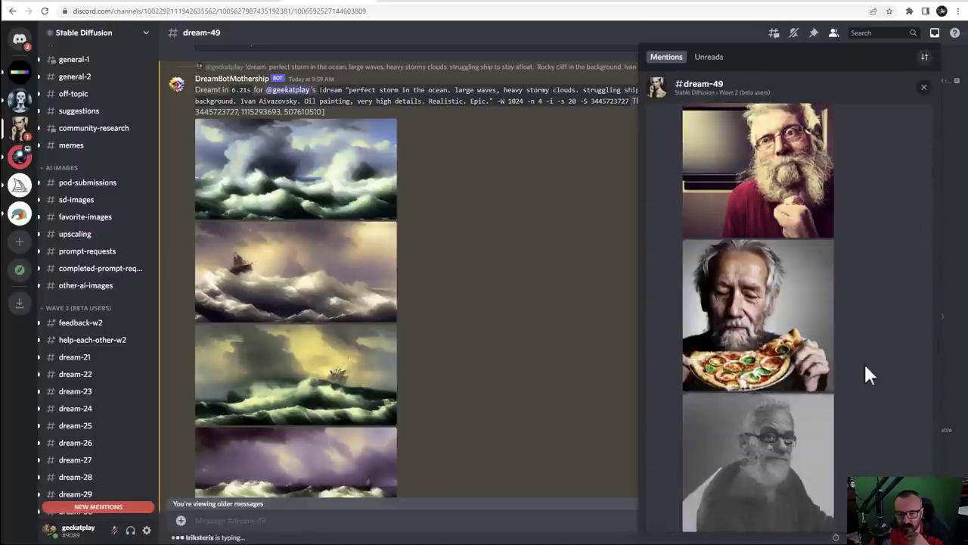
{"action": "scroll", "coordinate": [864, 359], "scroll_direction": "up", "scroll_amount": 3}
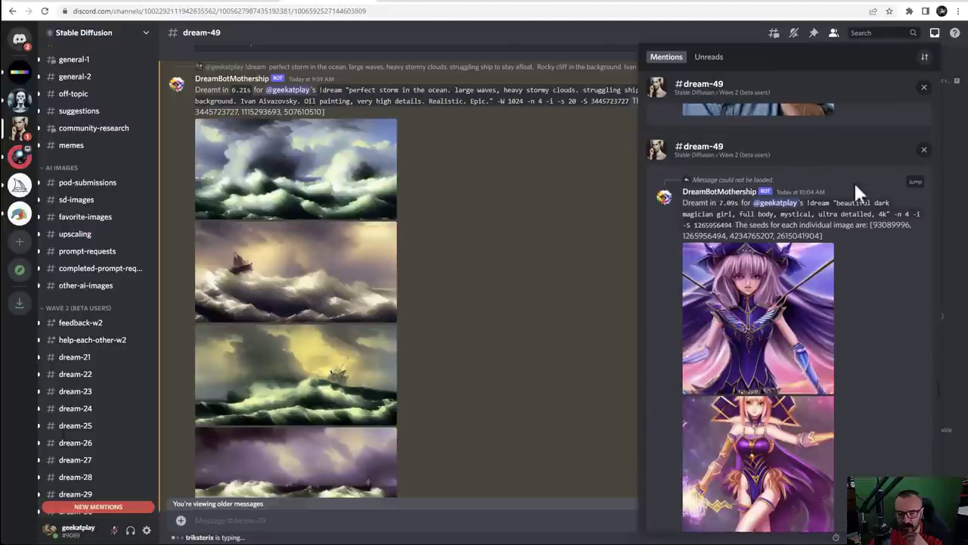
{"action": "left_click", "coordinate": [913, 183]}
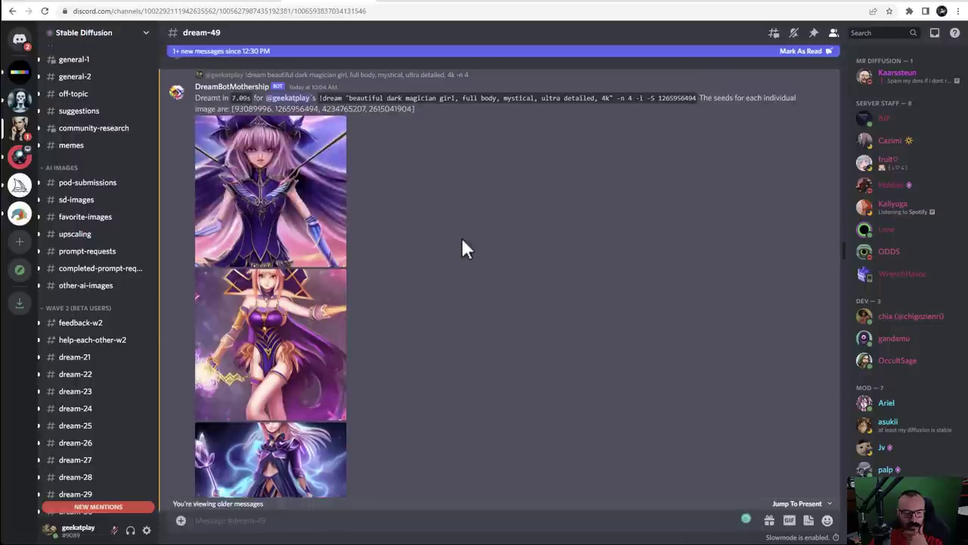
View Stable Diffusion's dark magician girl images, enlarging several of them one at a time, and review the prompt above them
{"action": "scroll", "coordinate": [437, 227], "scroll_direction": "down", "scroll_amount": 2}
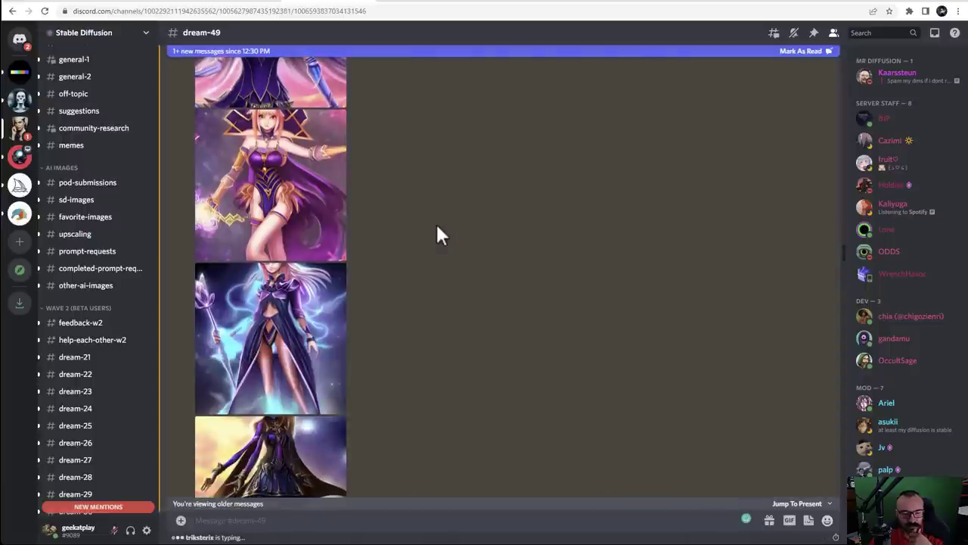
{"action": "left_click", "coordinate": [322, 328]}
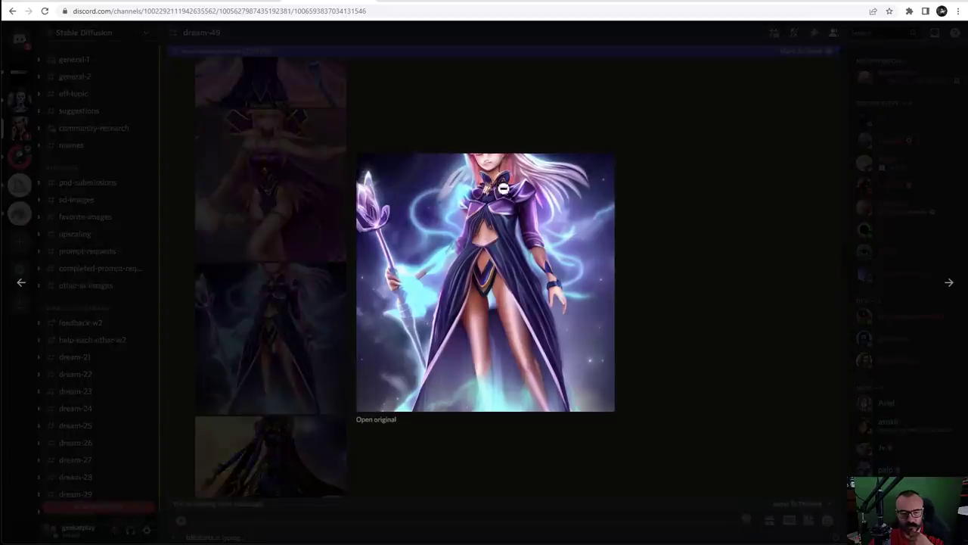
{"action": "left_click", "coordinate": [739, 228]}
{"action": "scroll", "coordinate": [284, 179], "scroll_direction": "up", "scroll_amount": 2}
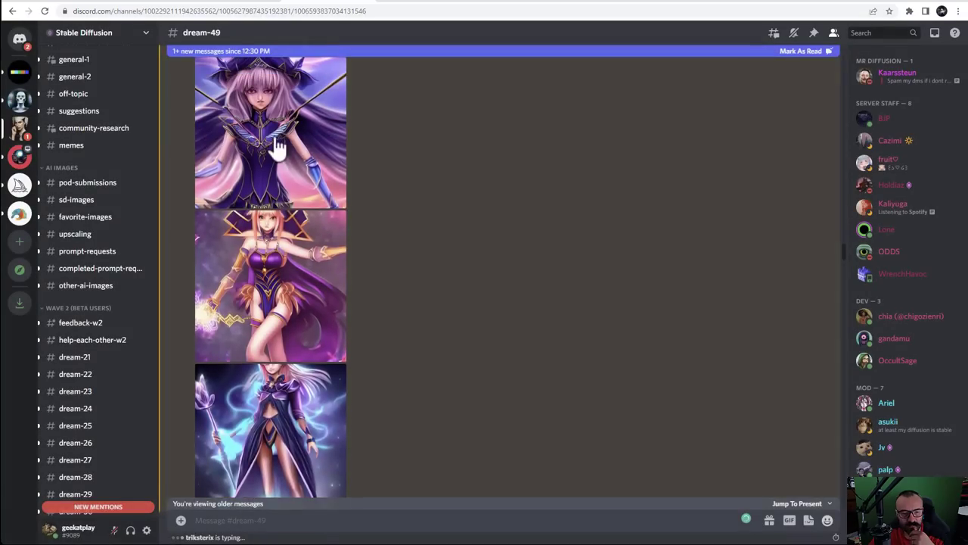
{"action": "left_click", "coordinate": [284, 179]}
{"action": "left_click", "coordinate": [692, 185]}
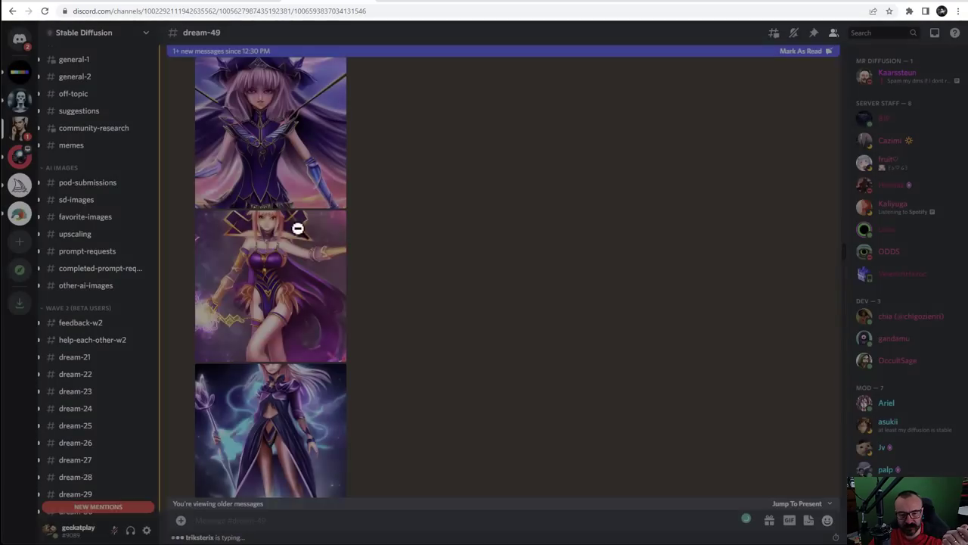
{"action": "left_click", "coordinate": [299, 225]}
{"action": "left_click", "coordinate": [681, 231]}
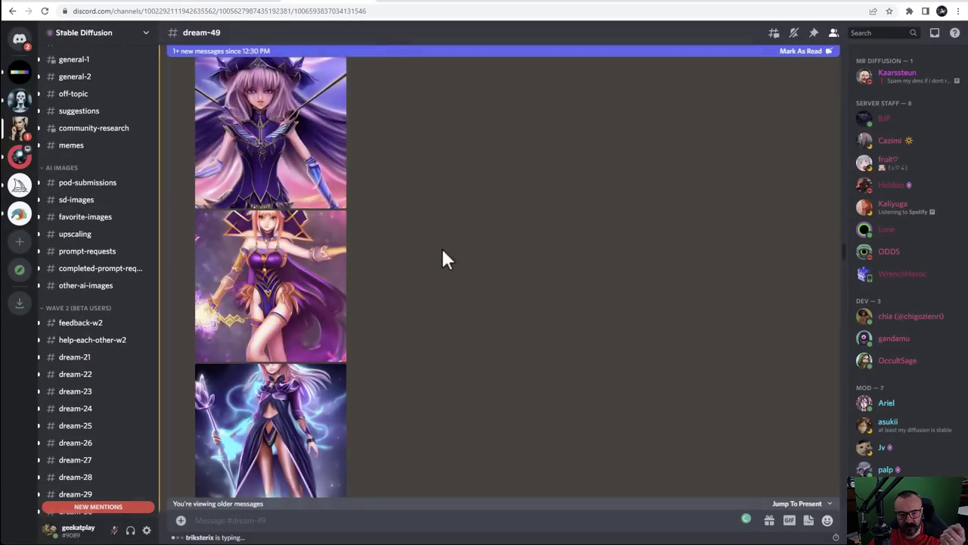
{"action": "scroll", "coordinate": [441, 246], "scroll_direction": "down", "scroll_amount": 3}
{"action": "left_click", "coordinate": [307, 336]}
{"action": "left_click", "coordinate": [680, 261]}
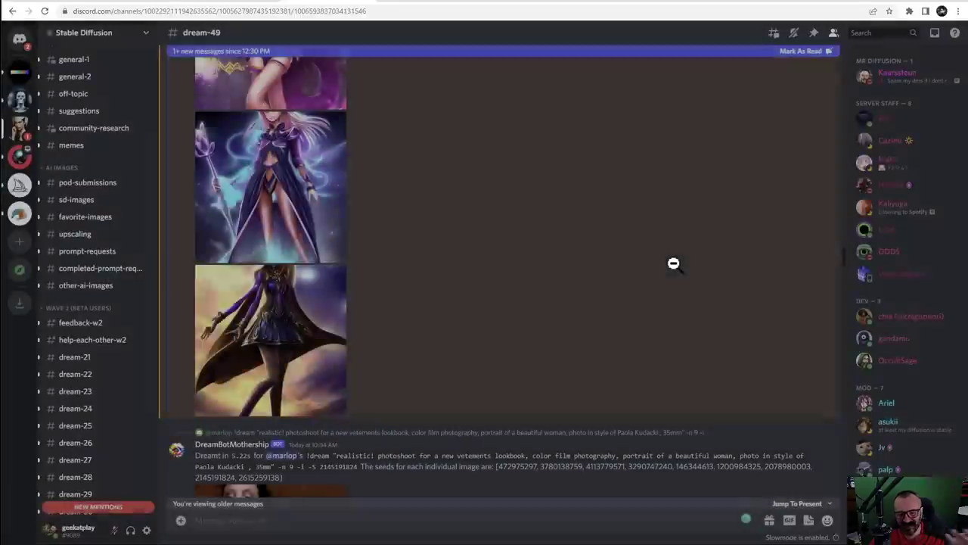
{"action": "scroll", "coordinate": [499, 303], "scroll_direction": "up", "scroll_amount": 5}
{"action": "scroll", "coordinate": [497, 303], "scroll_direction": "up", "scroll_amount": 1}
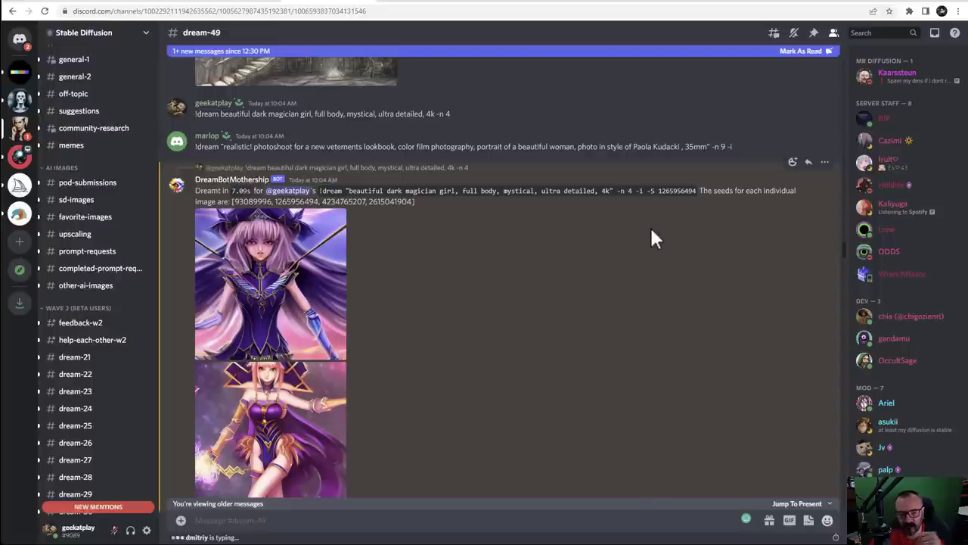
{"action": "scroll", "coordinate": [522, 292], "scroll_direction": "down", "scroll_amount": 2}
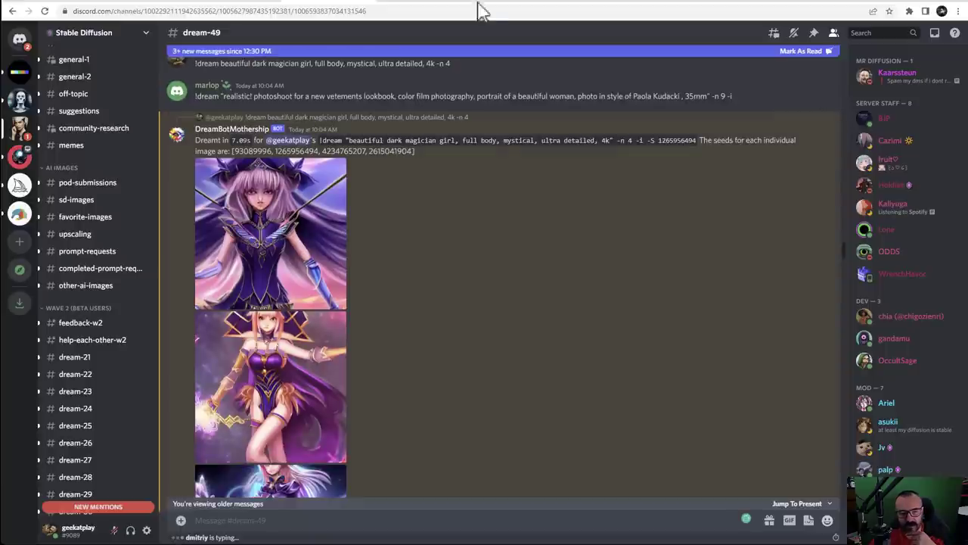
Switch to Midjourney, view the "beautiful dark magician girl" four-image grid and the single full-body version, and return to the gallery
{"action": "left_click", "coordinate": [705, 2]}
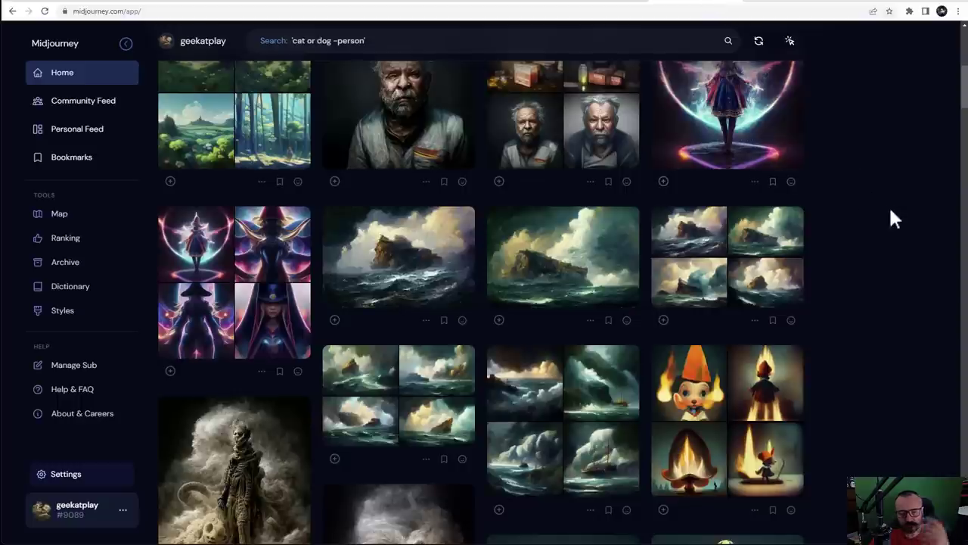
{"action": "scroll", "coordinate": [888, 214], "scroll_direction": "up", "scroll_amount": 1}
{"action": "mouse_move", "coordinate": [169, 324]}
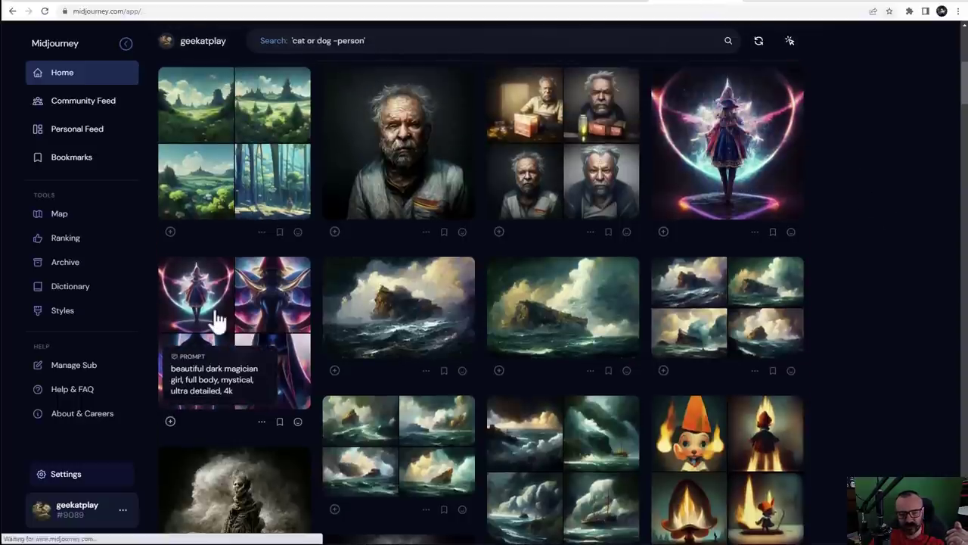
{"action": "left_click", "coordinate": [217, 321]}
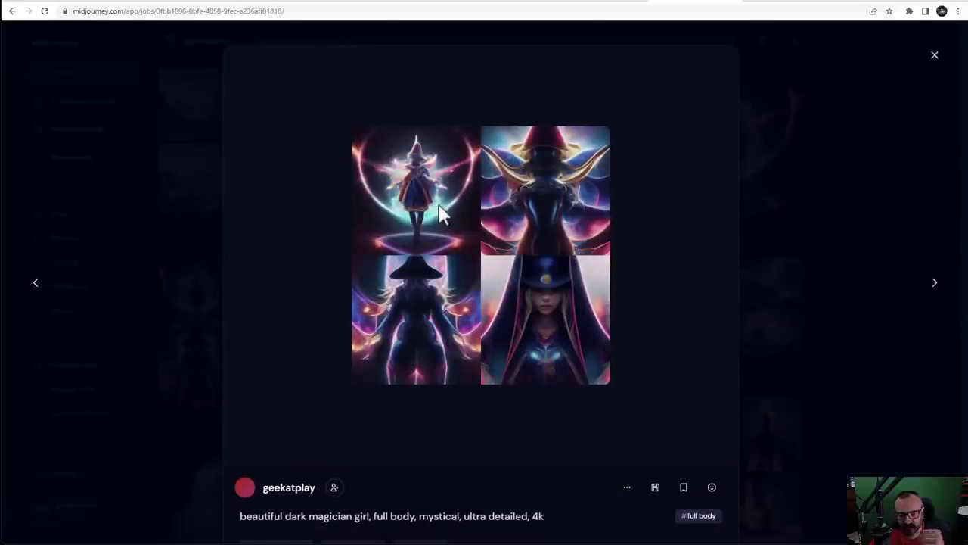
{"action": "left_click", "coordinate": [895, 258]}
{"action": "left_click", "coordinate": [739, 105]}
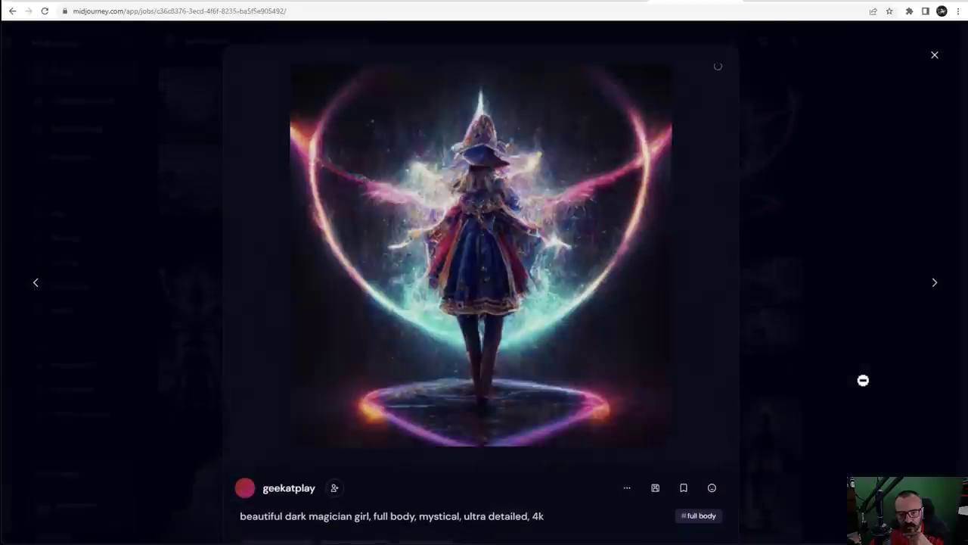
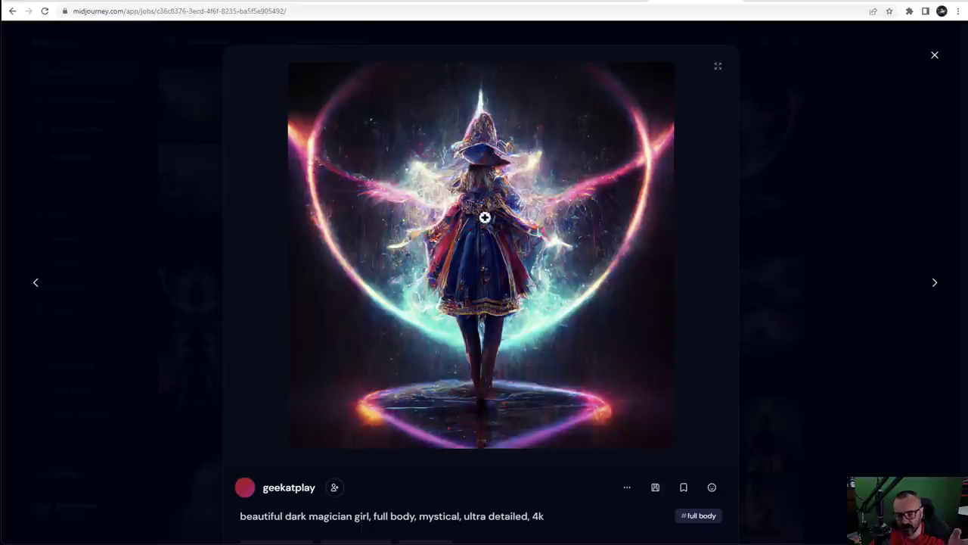
{"action": "left_click", "coordinate": [868, 209]}
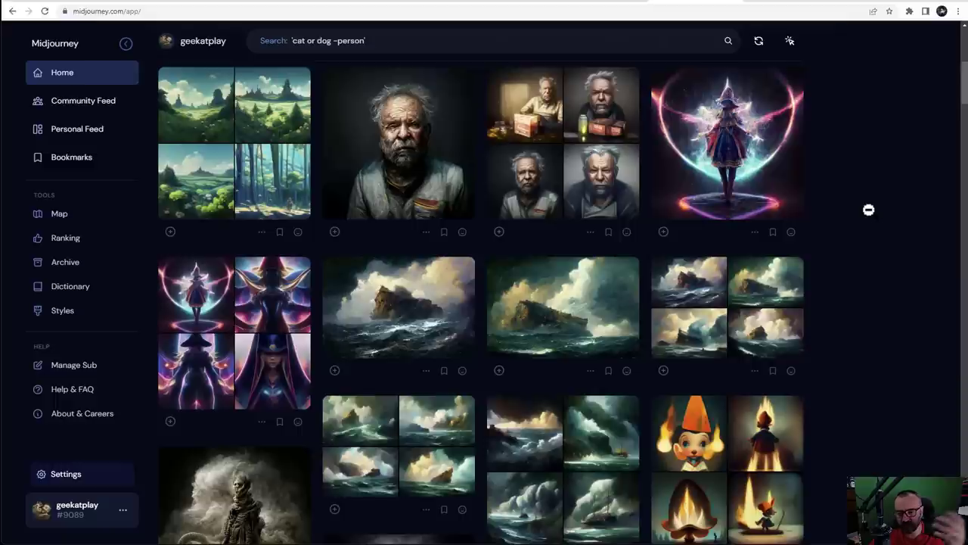
{"action": "mouse_move", "coordinate": [692, 132]}
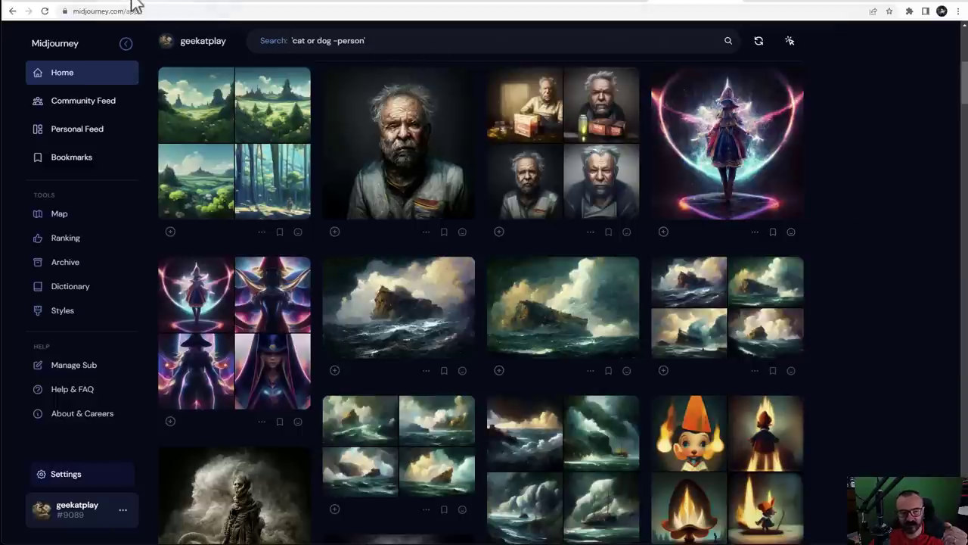
Switch to DALL-E, view its four dark magician girl images again from first to last, and return to the set
{"action": "left_click", "coordinate": [73, 4]}
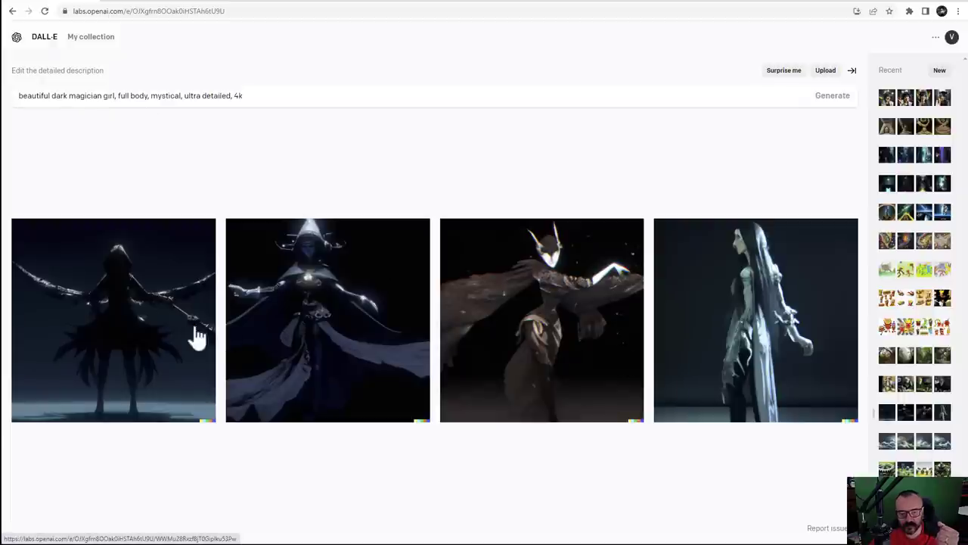
{"action": "left_click", "coordinate": [65, 287]}
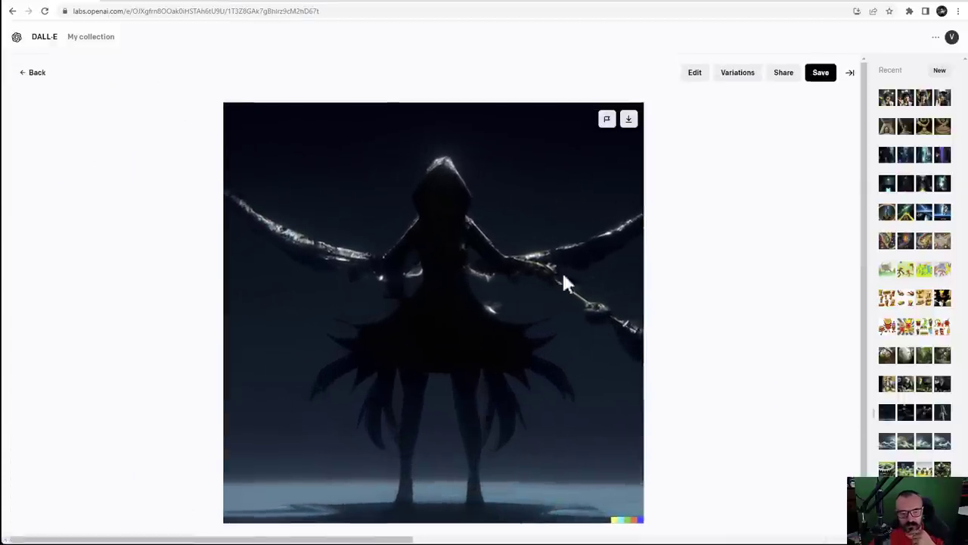
{"action": "left_click", "coordinate": [849, 318]}
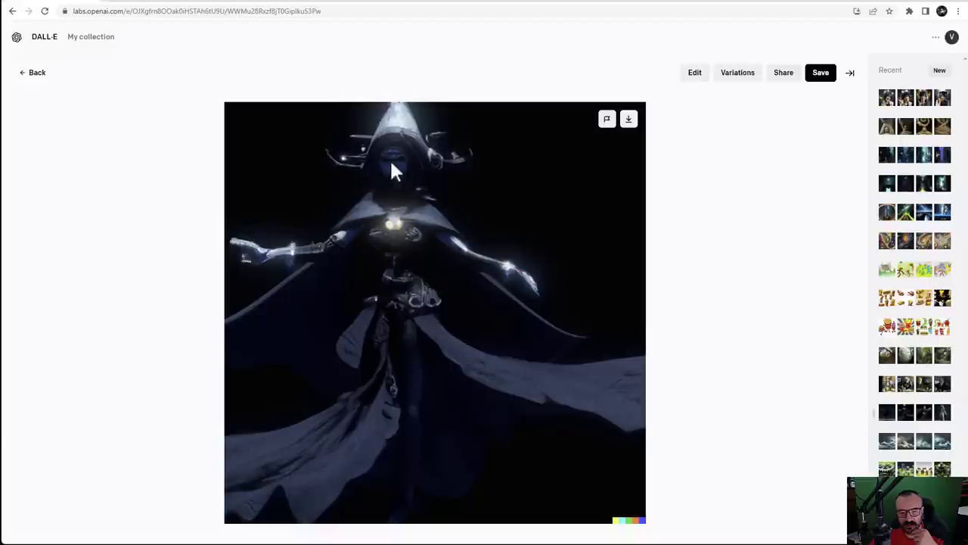
{"action": "left_click", "coordinate": [847, 319]}
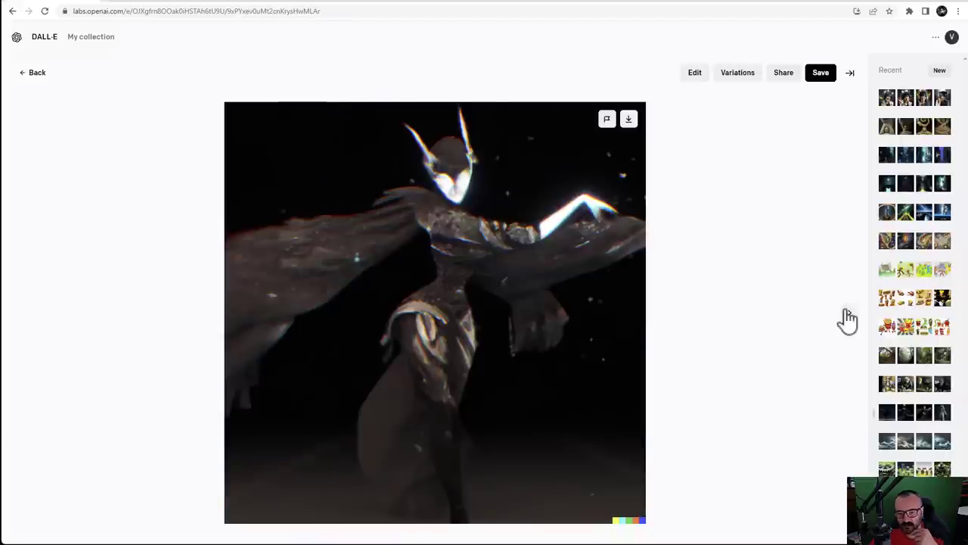
{"action": "left_click", "coordinate": [848, 319]}
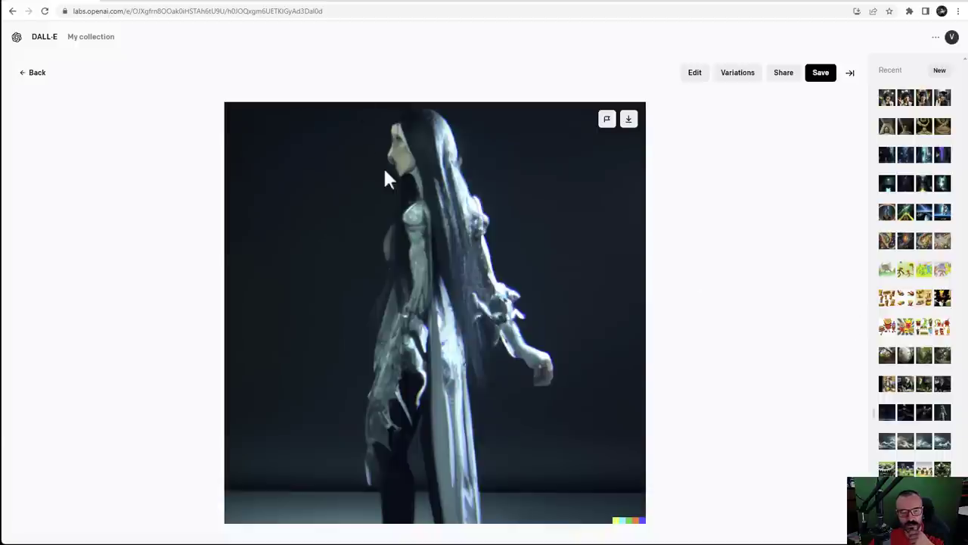
{"action": "left_click", "coordinate": [41, 78]}
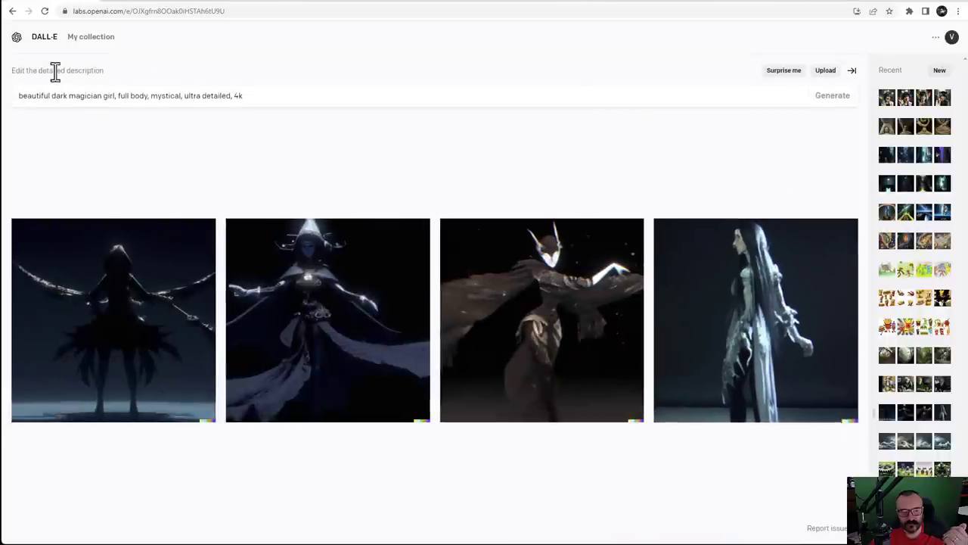
Open the "realistic portrait of old man" results from the history and review the prompt, highlighting its phrases through the volumetric light and detail terms
{"action": "left_click", "coordinate": [918, 386]}
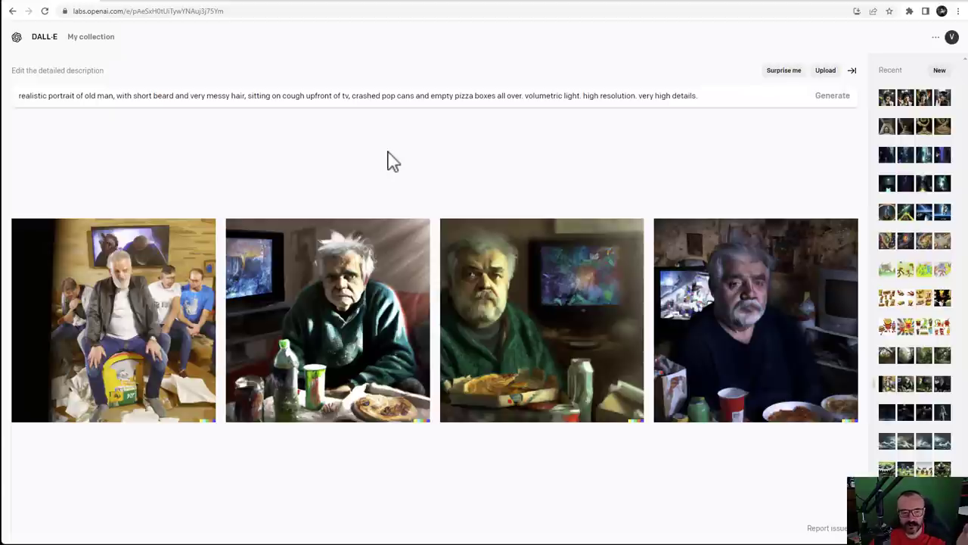
{"action": "left_click_drag", "start_coordinate": [282, 96], "coordinate": [315, 96]}
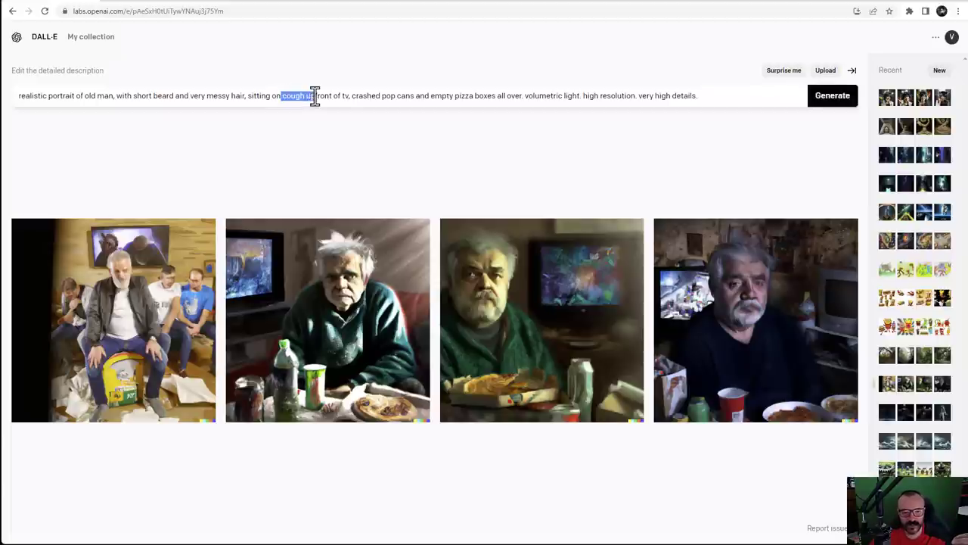
{"action": "left_click", "coordinate": [348, 132]}
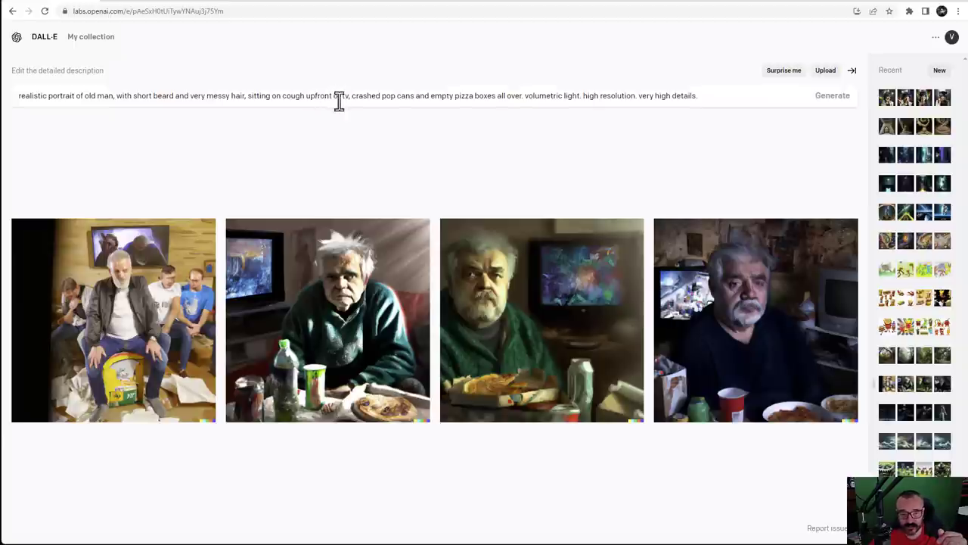
{"action": "left_click_drag", "start_coordinate": [333, 96], "coordinate": [411, 96]}
{"action": "left_click", "coordinate": [411, 96]}
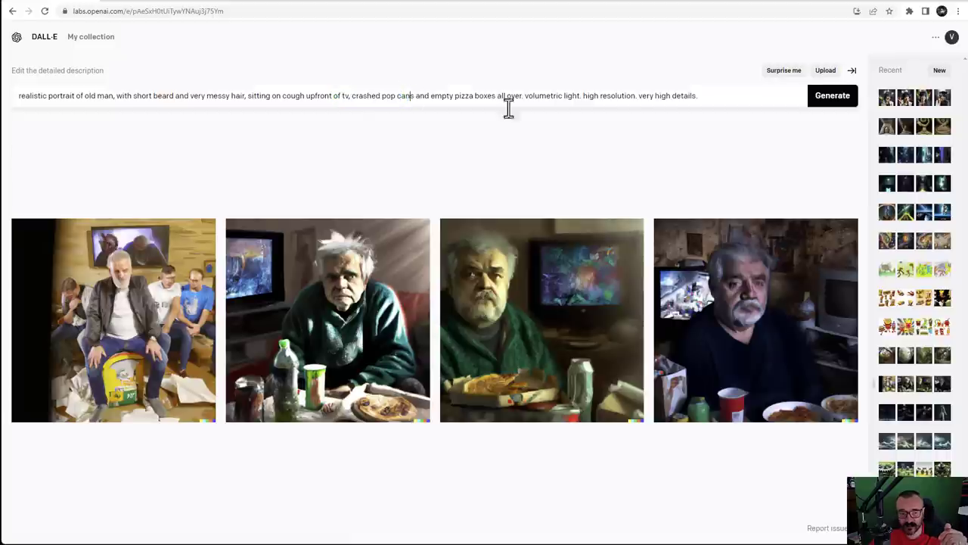
{"action": "left_click_drag", "start_coordinate": [527, 97], "coordinate": [601, 90]}
{"action": "left_click", "coordinate": [622, 92]}
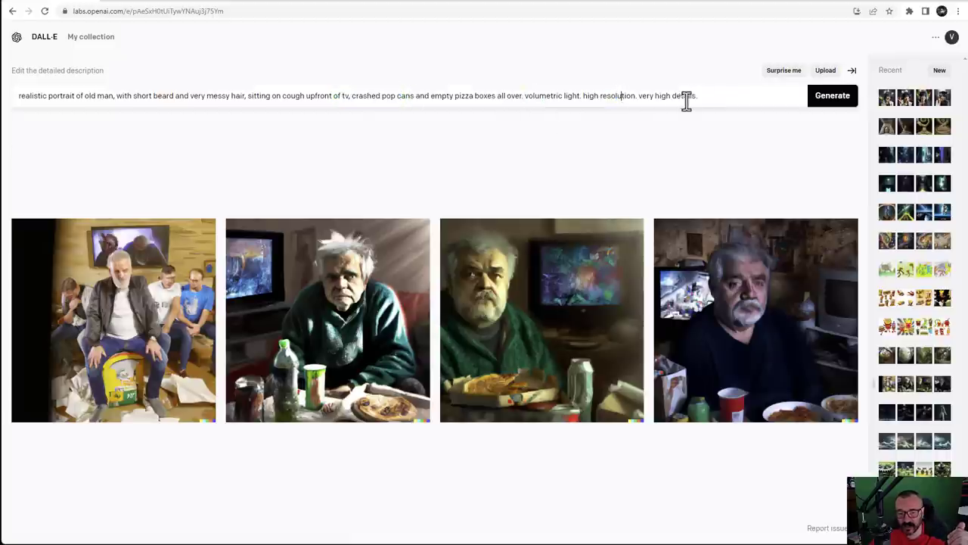
{"action": "left_click_drag", "start_coordinate": [701, 96], "coordinate": [520, 88]}
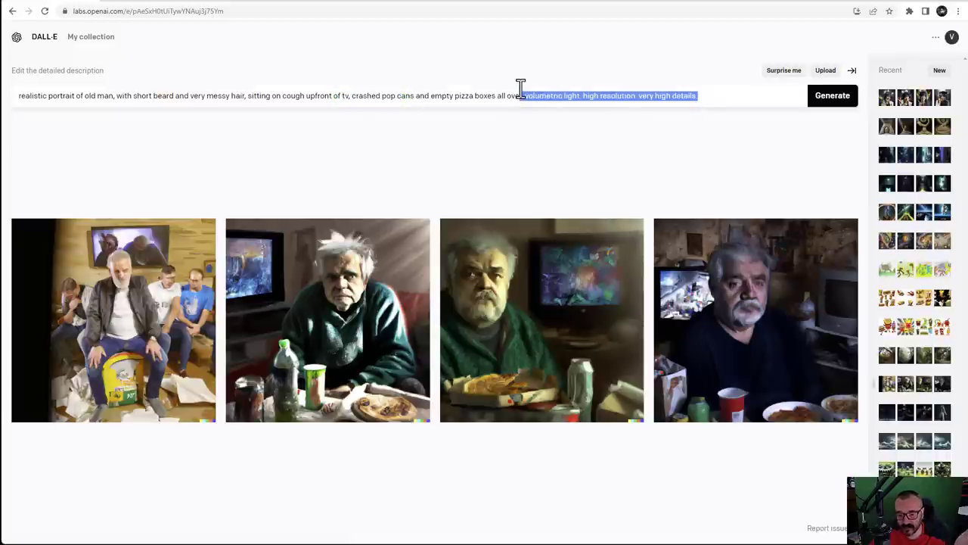
View DALL-E's four old man portraits one by one from first to last and return to the set
{"action": "left_click", "coordinate": [156, 295]}
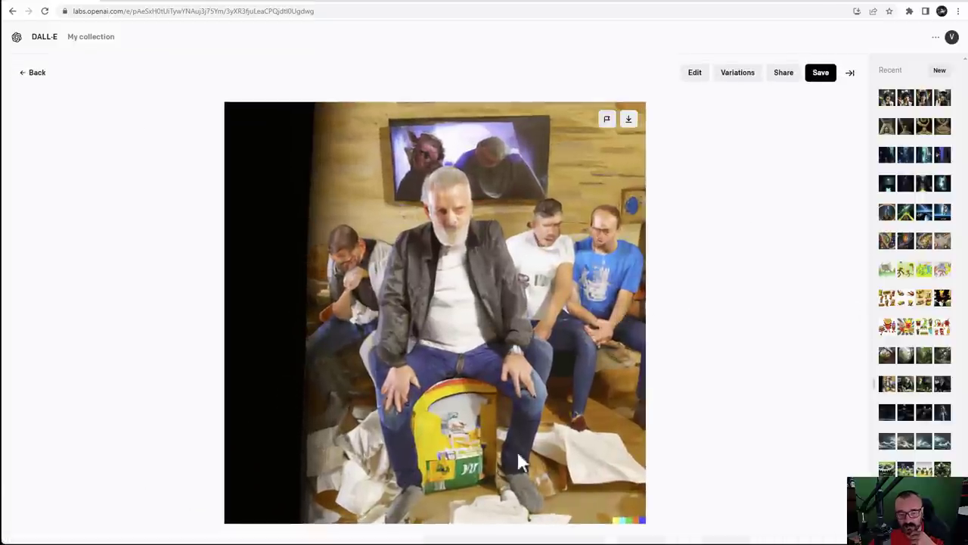
{"action": "left_click", "coordinate": [849, 313]}
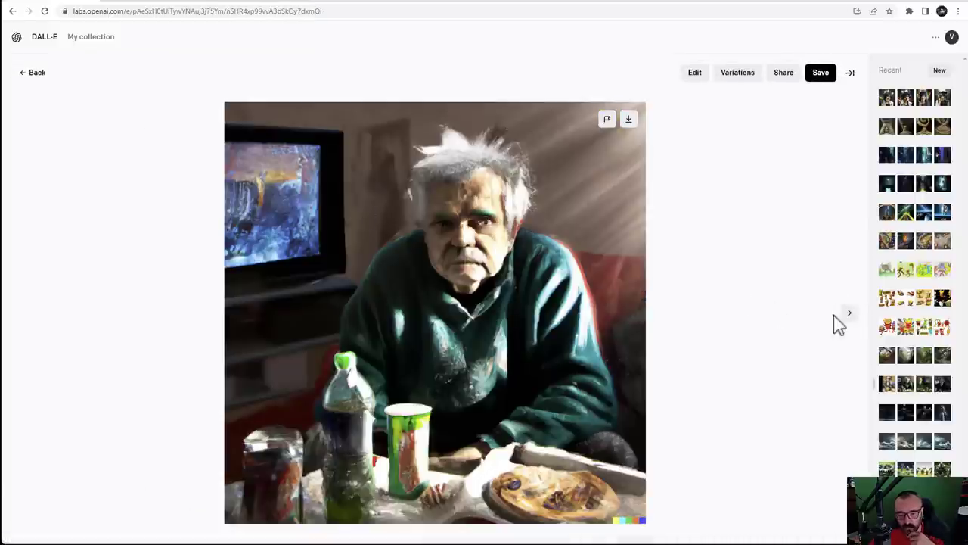
{"action": "left_click", "coordinate": [851, 320]}
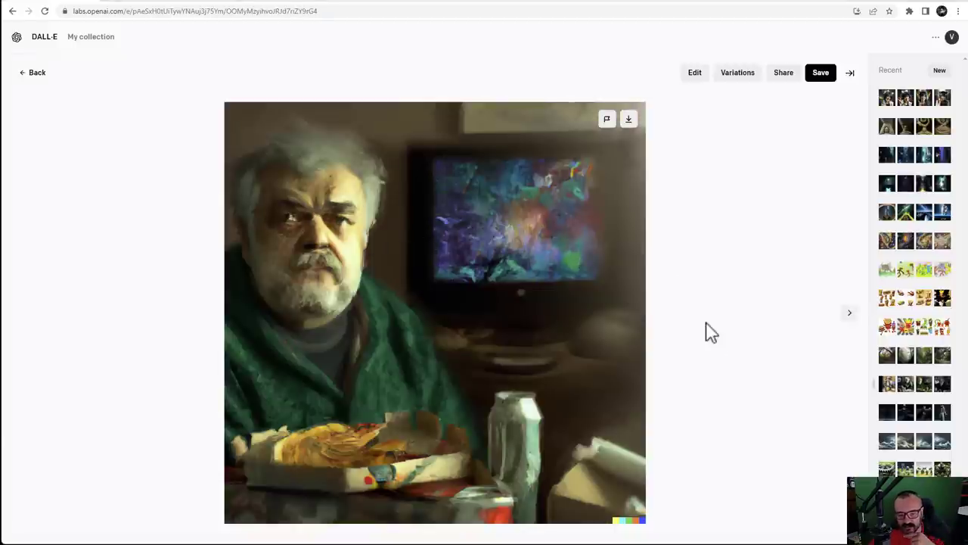
{"action": "left_click", "coordinate": [849, 319]}
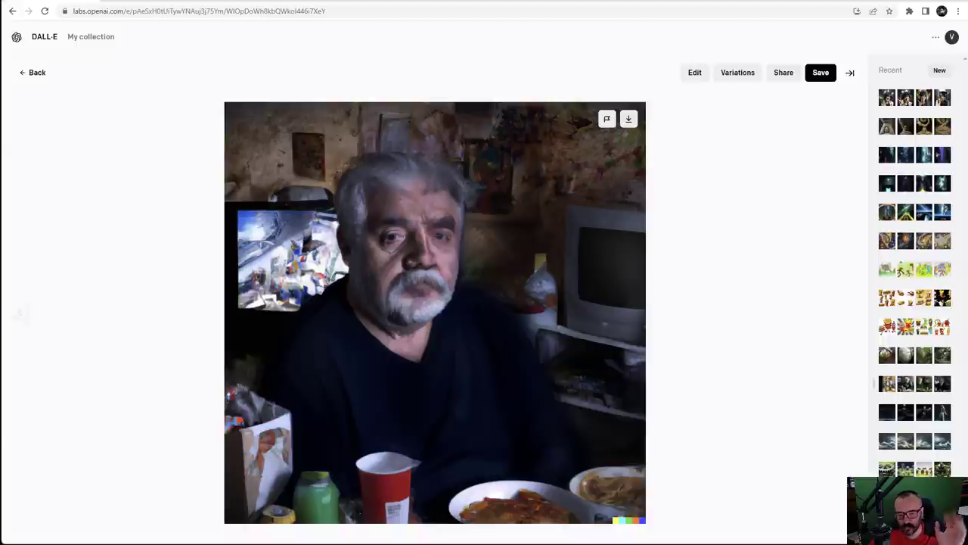
{"action": "left_click", "coordinate": [38, 76]}
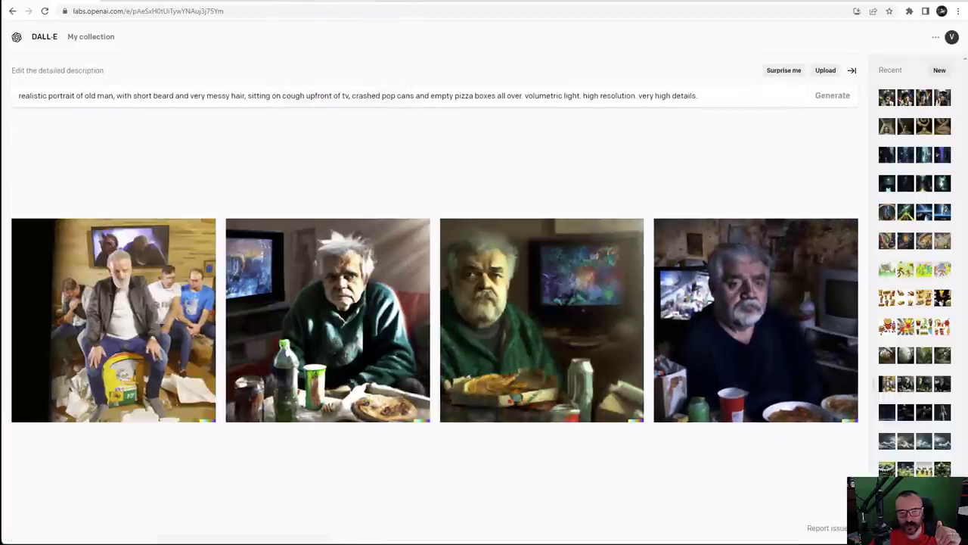
Switch to Midjourney, view the old man four-image grid, examine the single portrait with its full prompt, and return to the gallery
{"action": "left_click", "coordinate": [687, 2]}
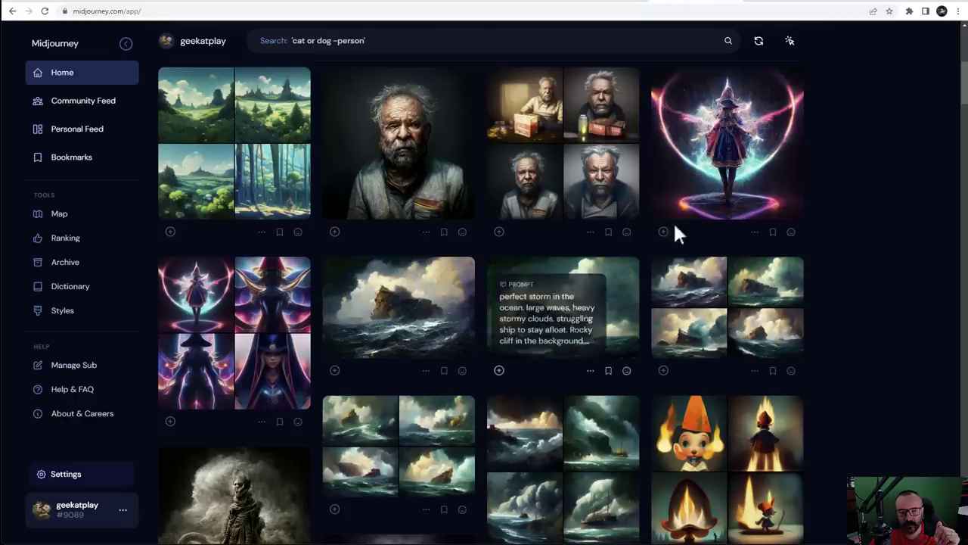
{"action": "scroll", "coordinate": [493, 114], "scroll_direction": "up", "scroll_amount": 2}
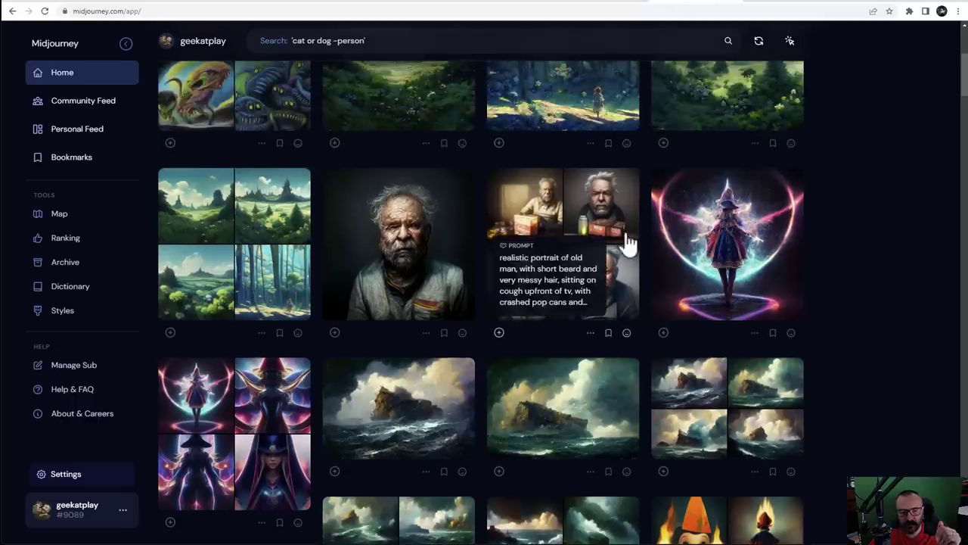
{"action": "left_click", "coordinate": [589, 204]}
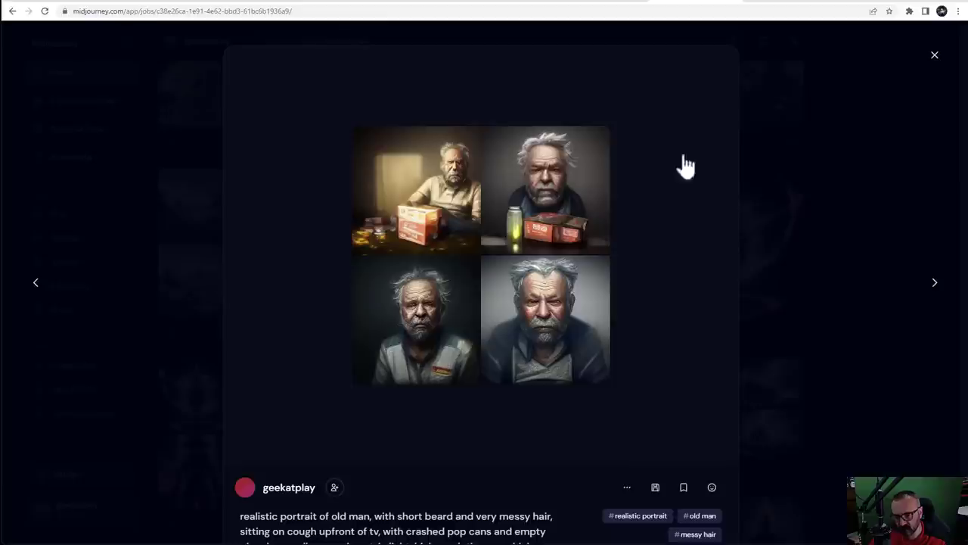
{"action": "left_click", "coordinate": [858, 210]}
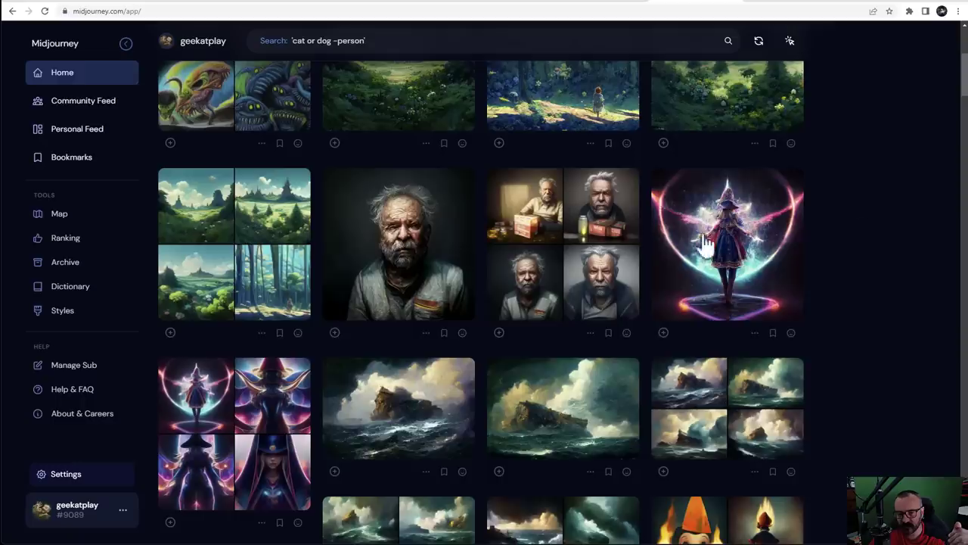
{"action": "left_click", "coordinate": [388, 234]}
{"action": "scroll", "coordinate": [338, 491], "scroll_direction": "down", "scroll_amount": 3}
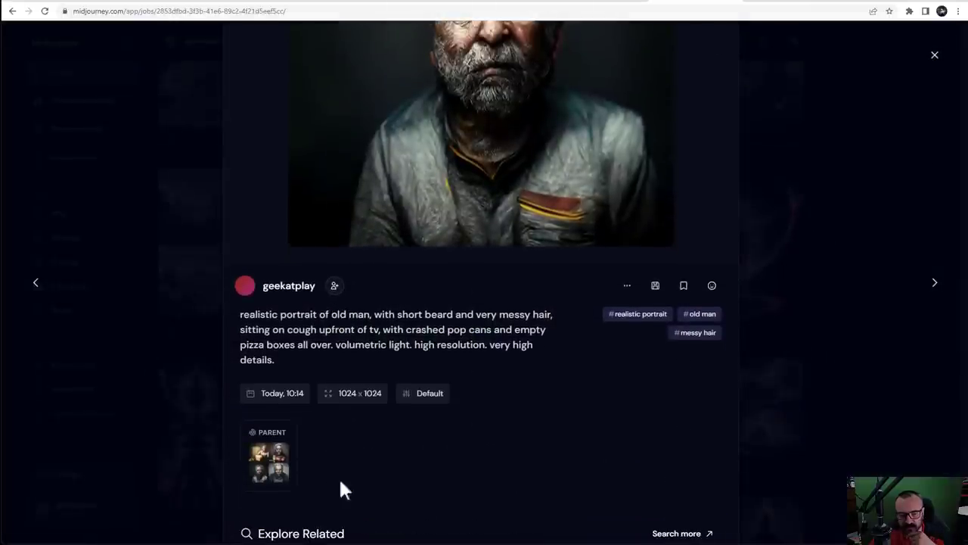
{"action": "scroll", "coordinate": [472, 389], "scroll_direction": "up", "scroll_amount": 3}
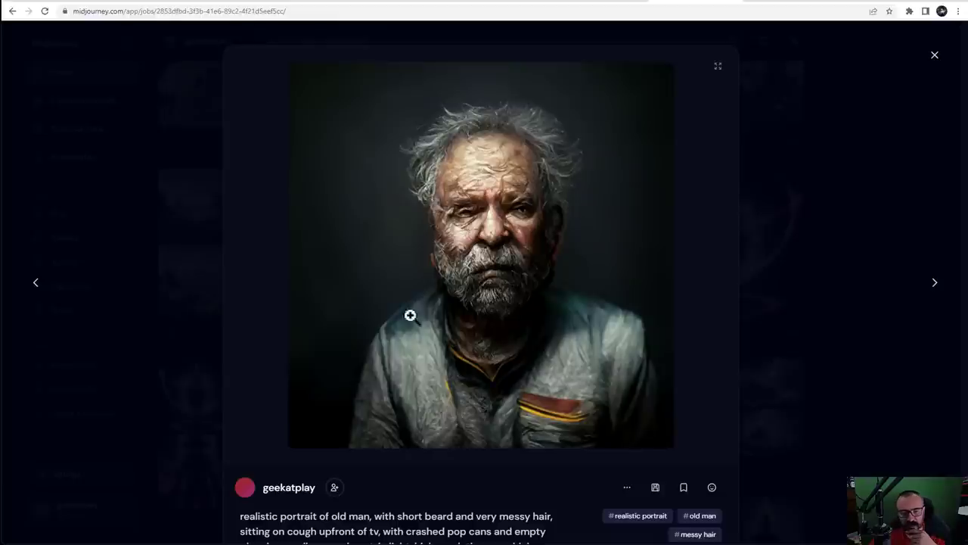
{"action": "left_click", "coordinate": [872, 329]}
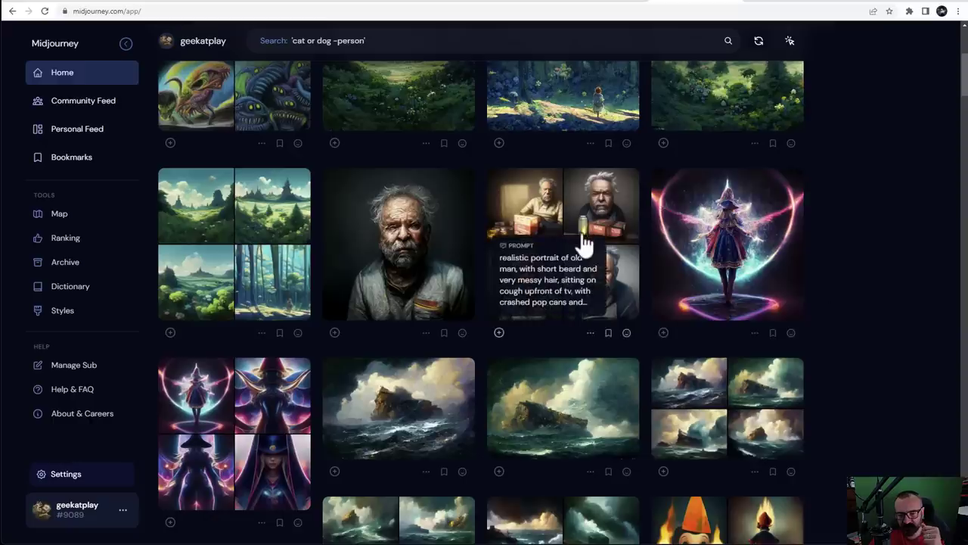
Compare the old man four-image grid with the single portrait once more, and enlarge the single portrait for a closer look
{"action": "left_click", "coordinate": [580, 244]}
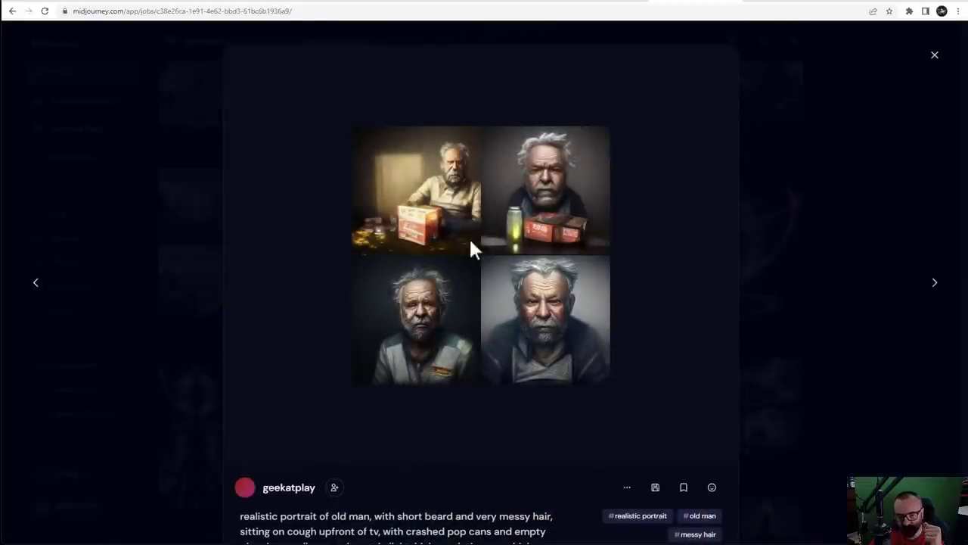
{"action": "left_click", "coordinate": [840, 295]}
{"action": "double_click", "coordinate": [405, 268]}
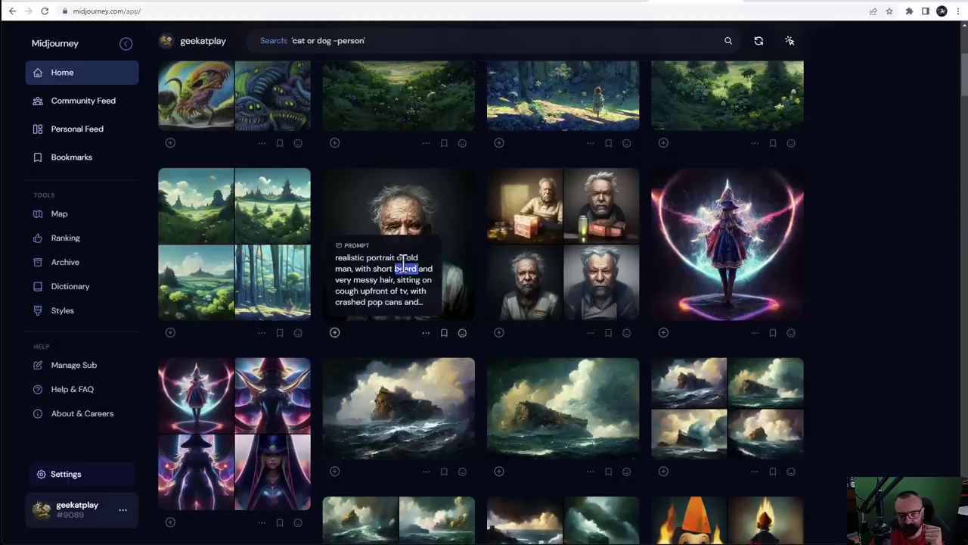
{"action": "left_click", "coordinate": [409, 223]}
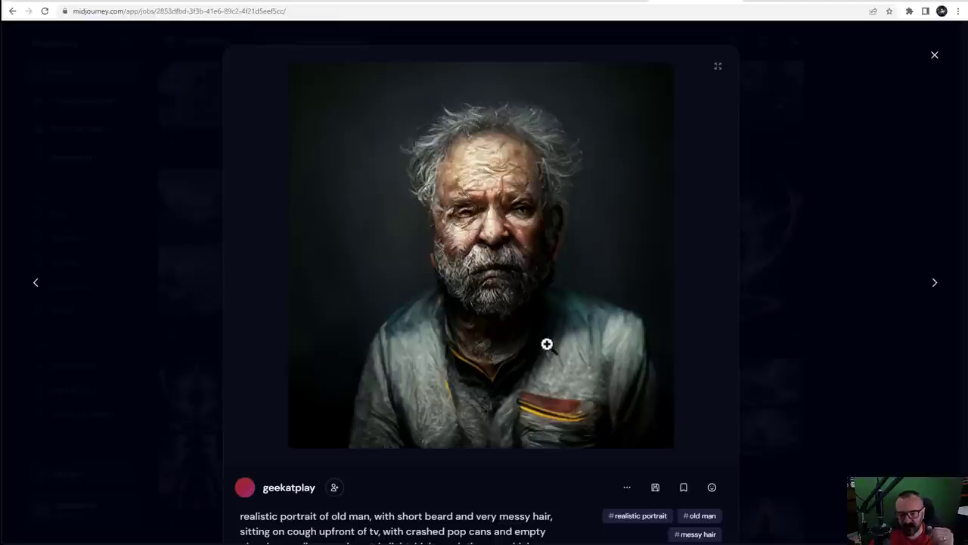
{"action": "left_click", "coordinate": [514, 325]}
{"action": "left_click", "coordinate": [516, 326]}
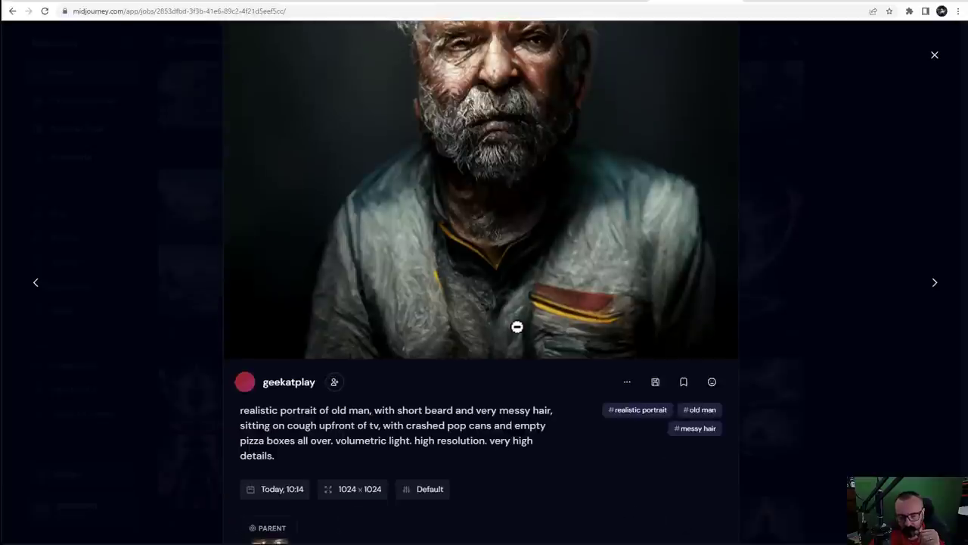
Examine the enlarged single old man portrait from the hair down to the jacket and return to the gallery
{"action": "left_click", "coordinate": [517, 327]}
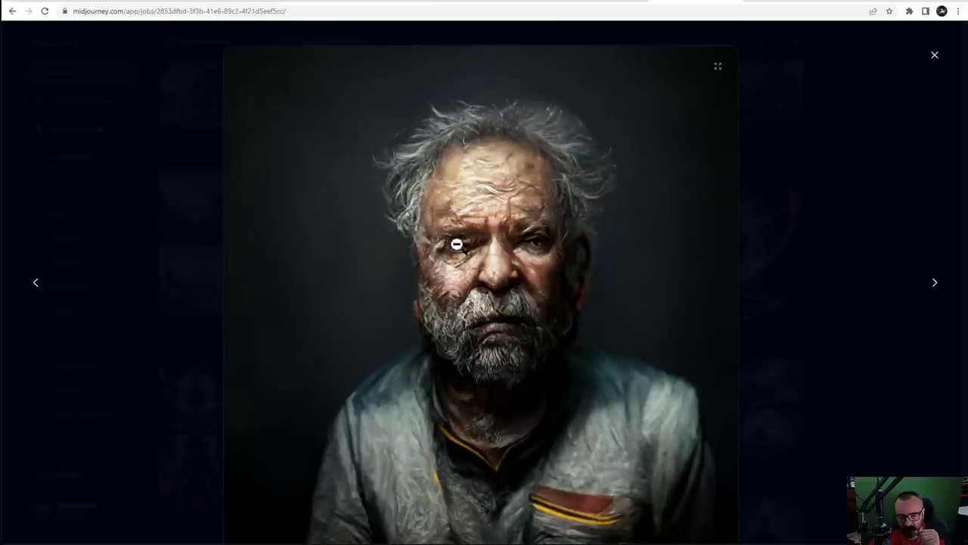
{"action": "left_click", "coordinate": [537, 258]}
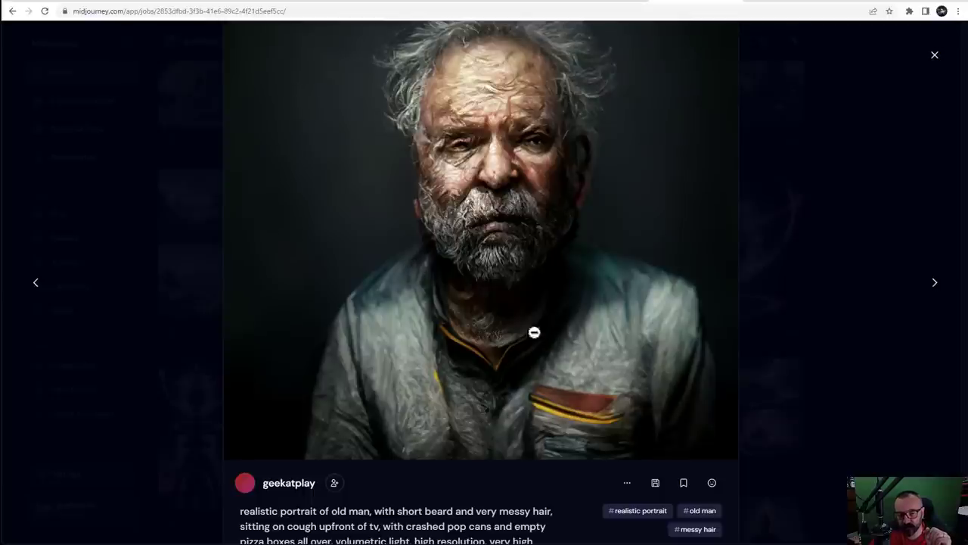
{"action": "scroll", "coordinate": [541, 294], "scroll_direction": "up", "scroll_amount": 1}
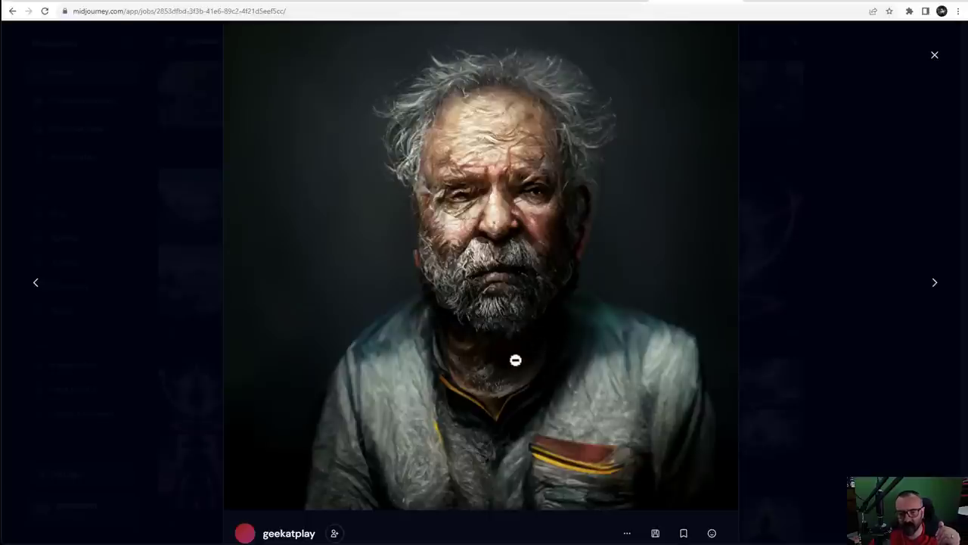
{"action": "left_click", "coordinate": [836, 322]}
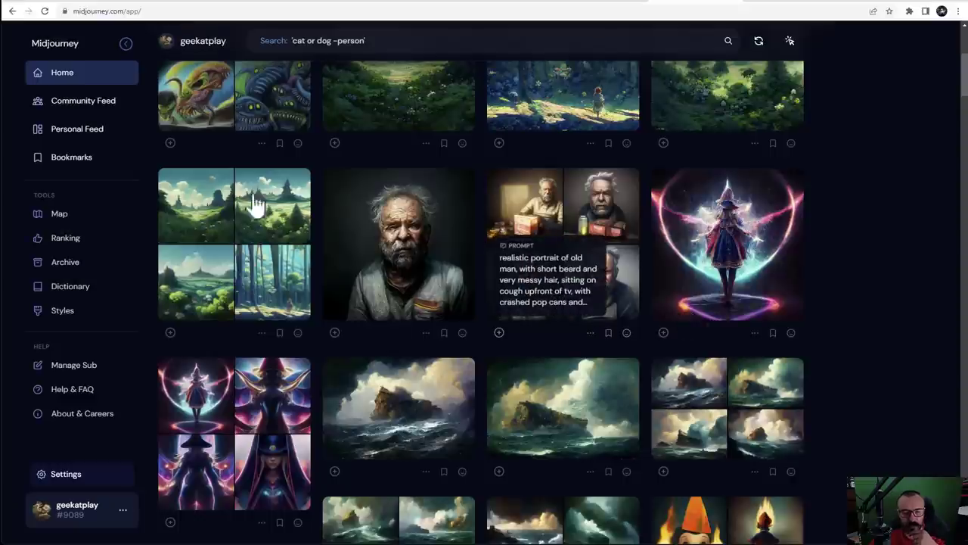
{"action": "scroll", "coordinate": [389, 177], "scroll_direction": "up", "scroll_amount": 2}
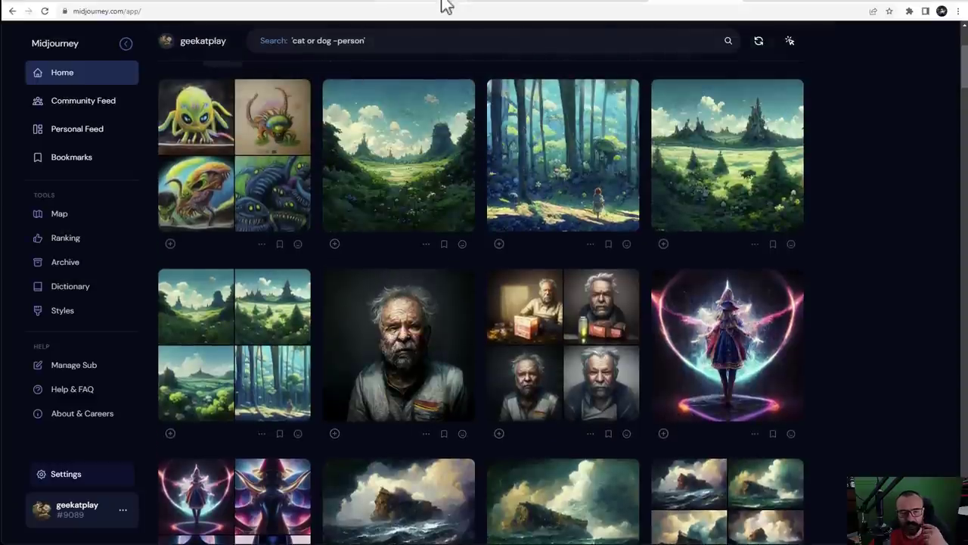
Switch to Stable Diffusion's Discord server, find the old man portrait result among the mentions, and jump to its message
{"action": "left_click", "coordinate": [339, 6]}
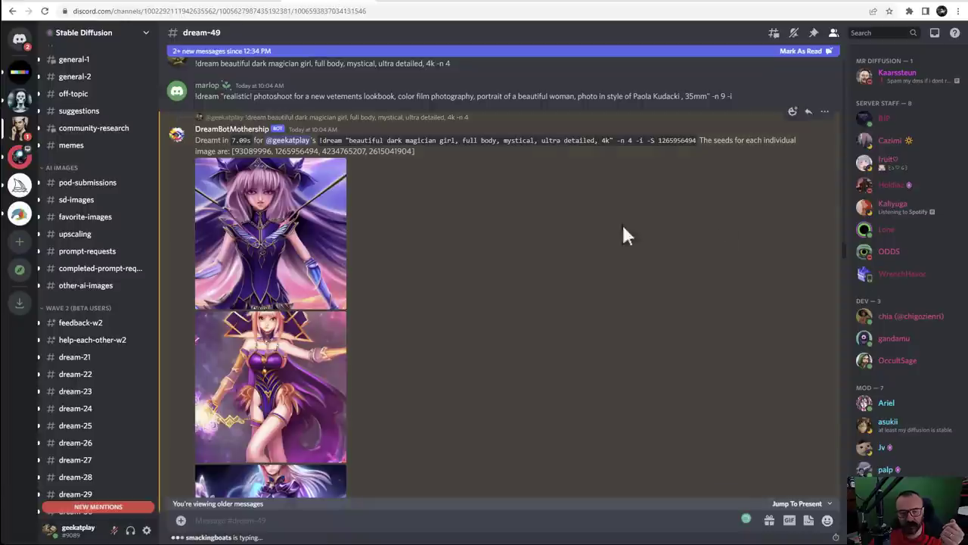
{"action": "left_click", "coordinate": [934, 33]}
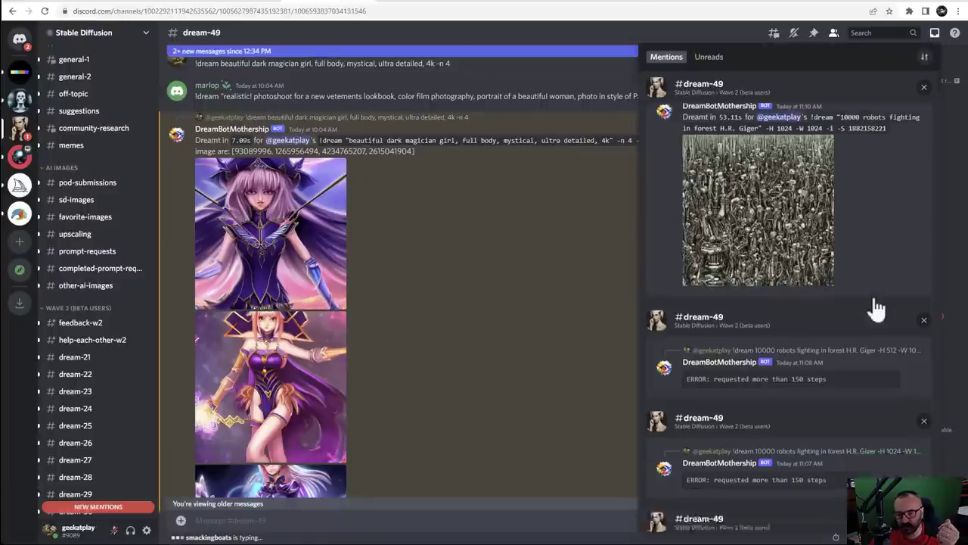
{"action": "scroll", "coordinate": [876, 309], "scroll_direction": "down", "scroll_amount": 10}
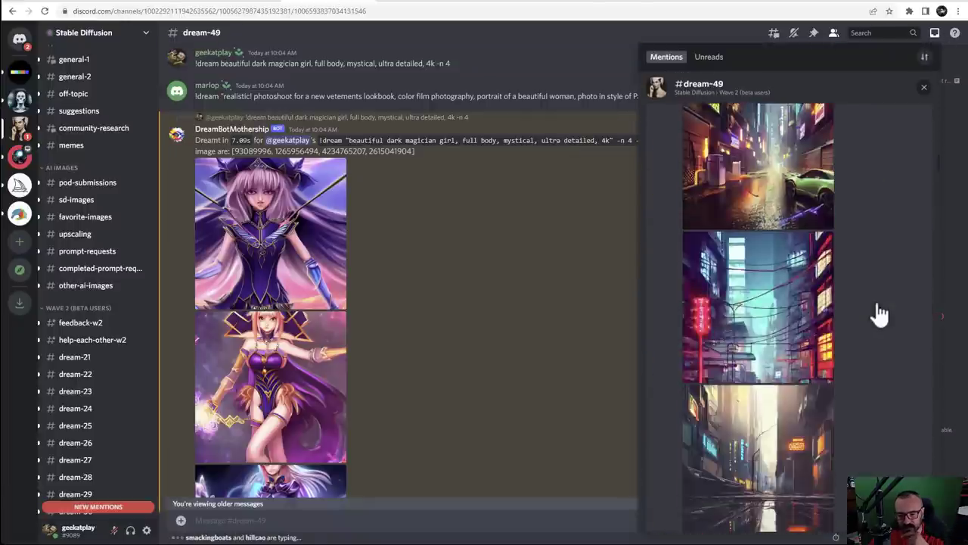
{"action": "scroll", "coordinate": [880, 313], "scroll_direction": "down", "scroll_amount": 15}
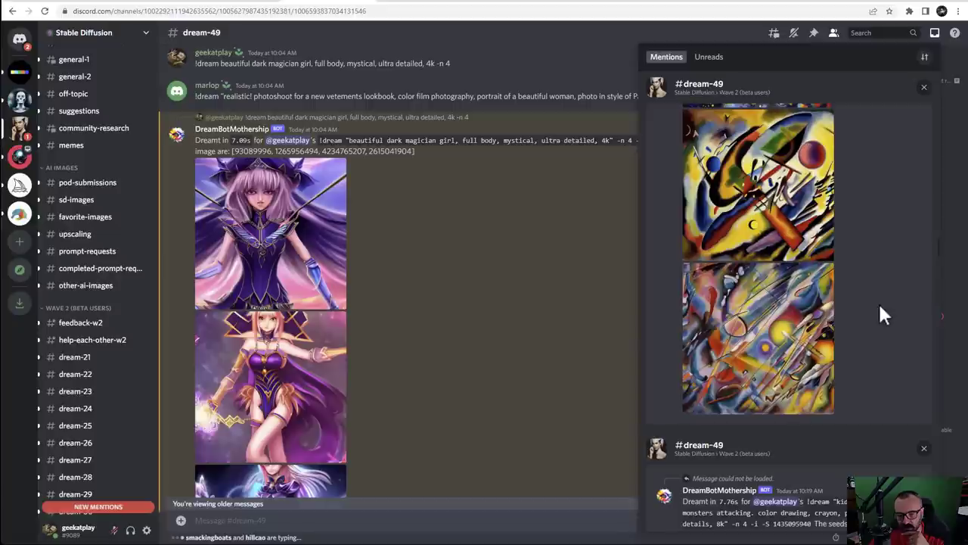
{"action": "scroll", "coordinate": [879, 310], "scroll_direction": "down", "scroll_amount": 15}
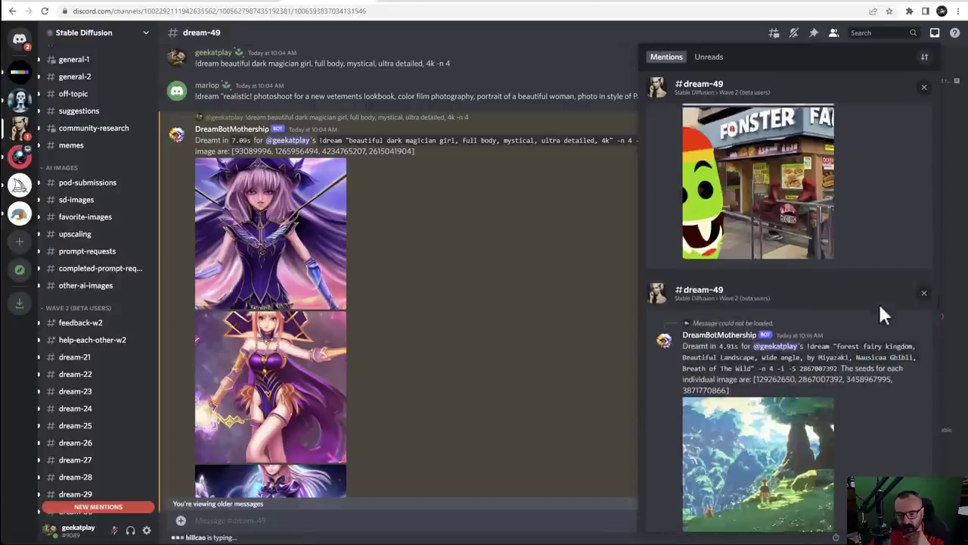
{"action": "scroll", "coordinate": [880, 310], "scroll_direction": "down", "scroll_amount": 10}
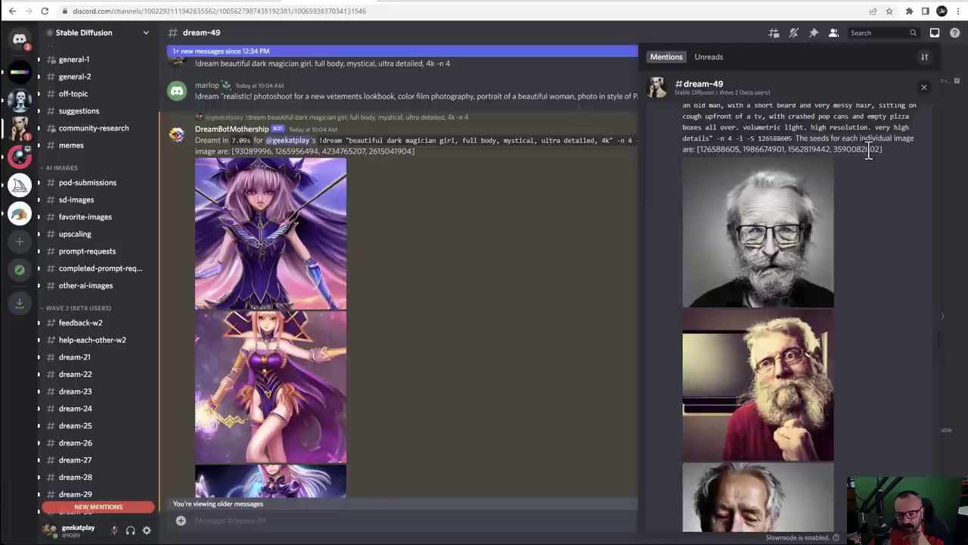
{"action": "scroll", "coordinate": [870, 151], "scroll_direction": "up", "scroll_amount": 1}
{"action": "left_click", "coordinate": [916, 226]}
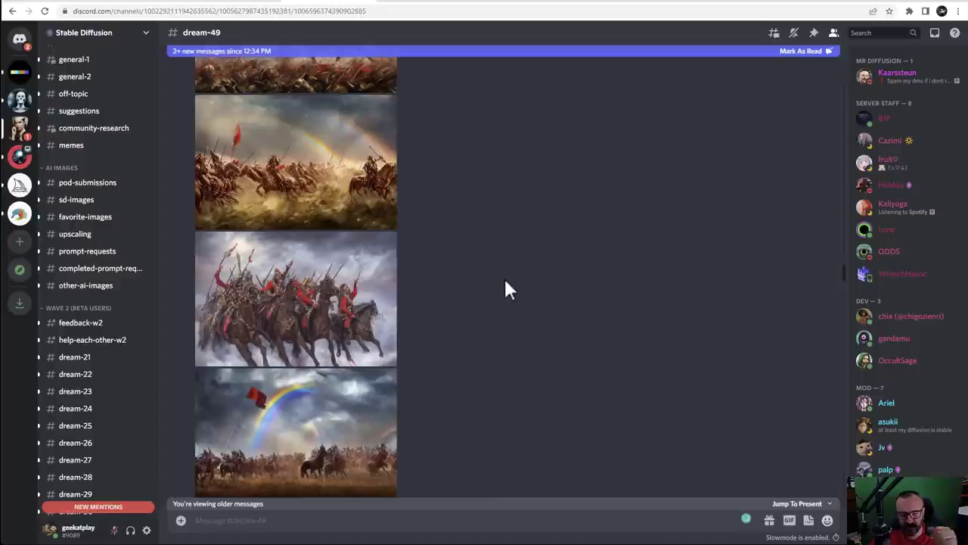
Reopen the mentions, locate the "realistic portrait of an old man" result again, and jump to it in dream-49
{"action": "left_click", "coordinate": [935, 34]}
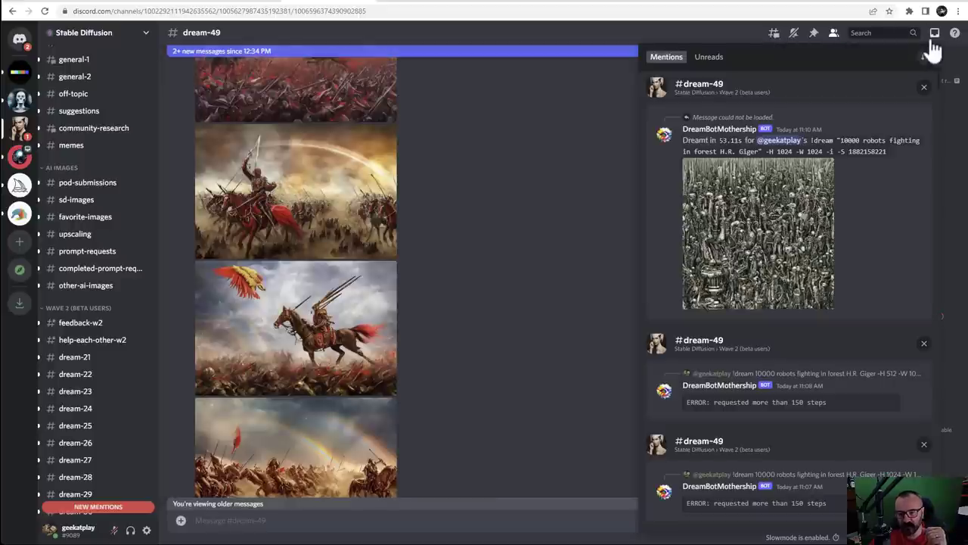
{"action": "scroll", "coordinate": [862, 301], "scroll_direction": "down", "scroll_amount": 10}
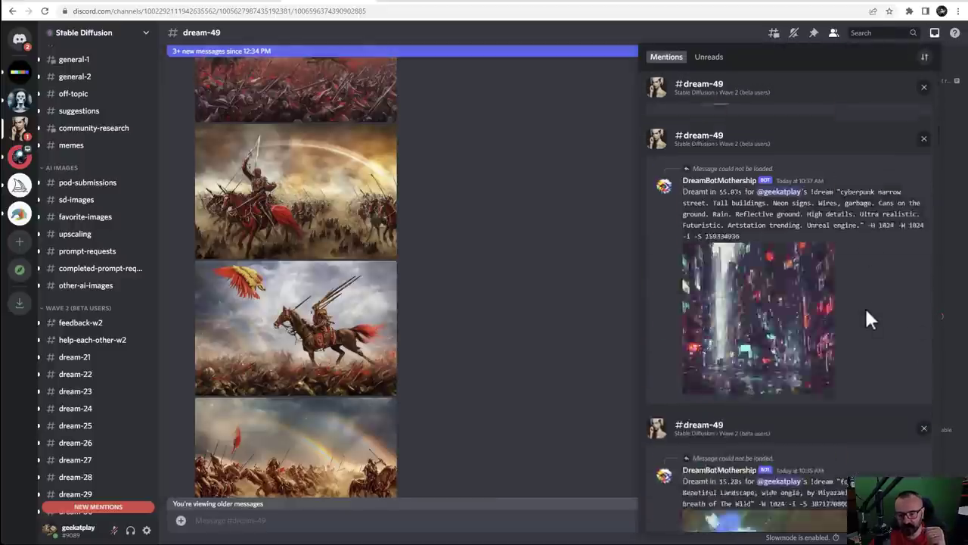
{"action": "scroll", "coordinate": [864, 305], "scroll_direction": "down", "scroll_amount": 15}
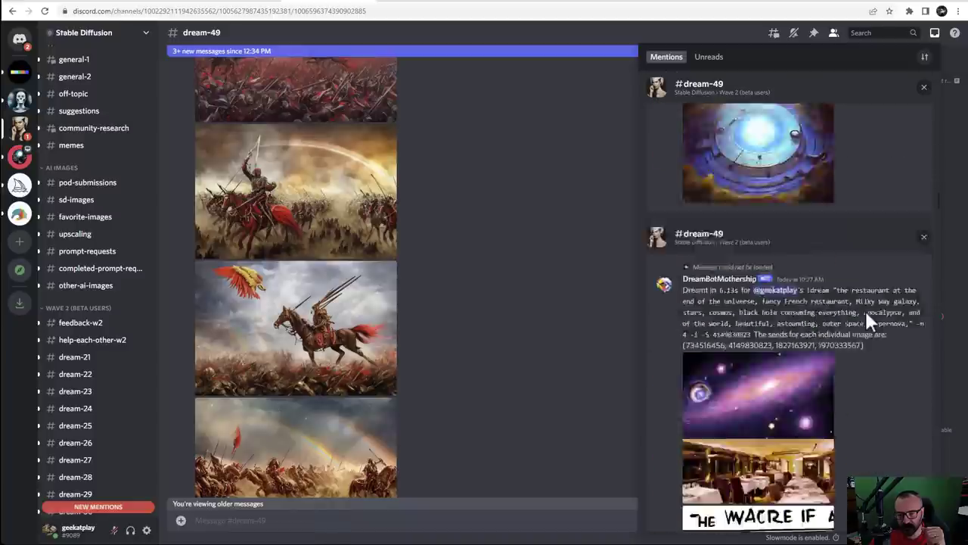
{"action": "scroll", "coordinate": [867, 313], "scroll_direction": "down", "scroll_amount": 15}
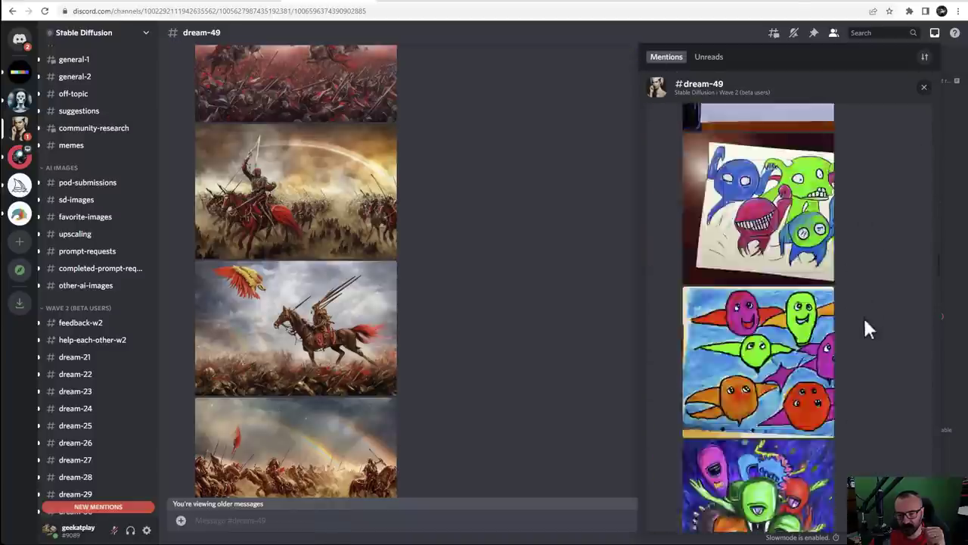
{"action": "scroll", "coordinate": [865, 320], "scroll_direction": "down", "scroll_amount": 20}
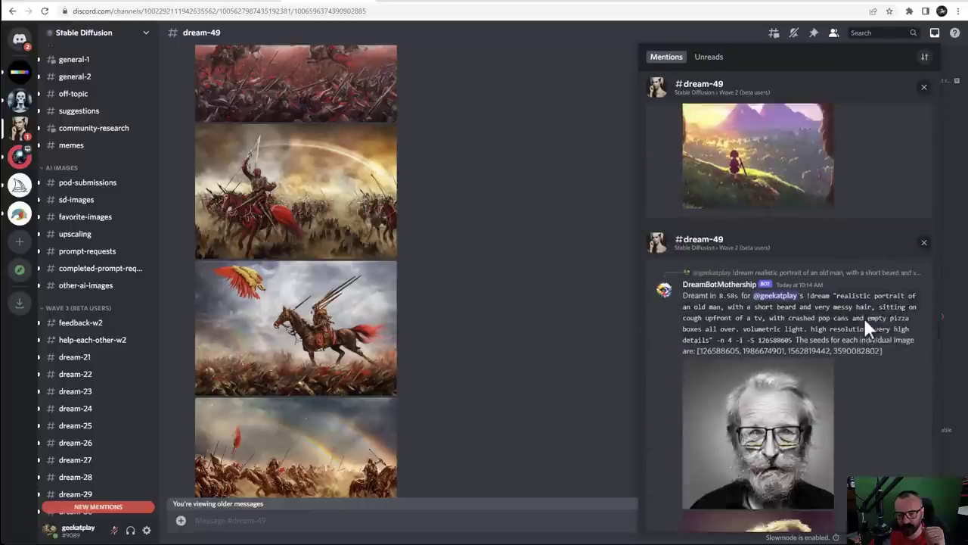
{"action": "scroll", "coordinate": [865, 325], "scroll_direction": "down", "scroll_amount": 5}
{"action": "scroll", "coordinate": [865, 328], "scroll_direction": "up", "scroll_amount": 5}
{"action": "left_click", "coordinate": [927, 225]}
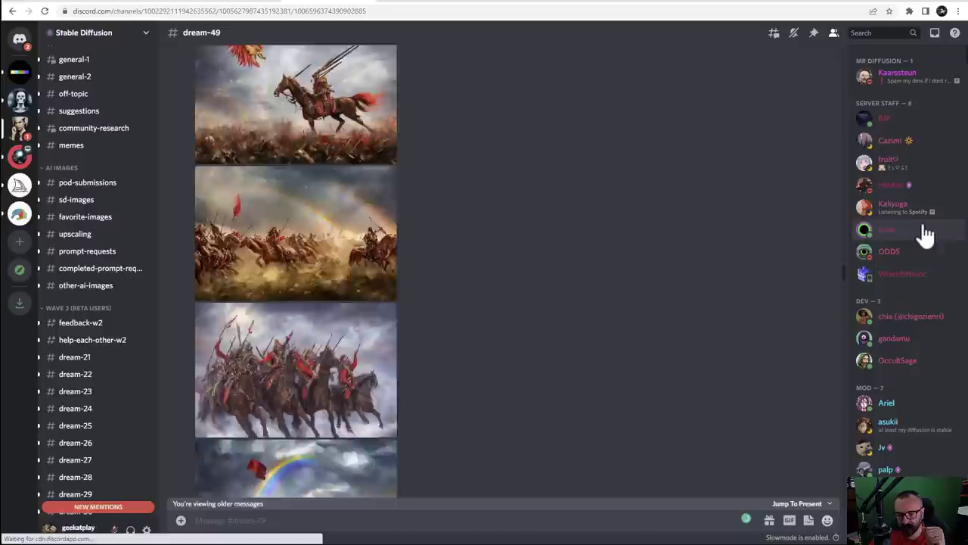
View Stable Diffusion's four old man portraits enlarged one by one and return to the prompt above them
{"action": "scroll", "coordinate": [409, 230], "scroll_direction": "down", "scroll_amount": 2}
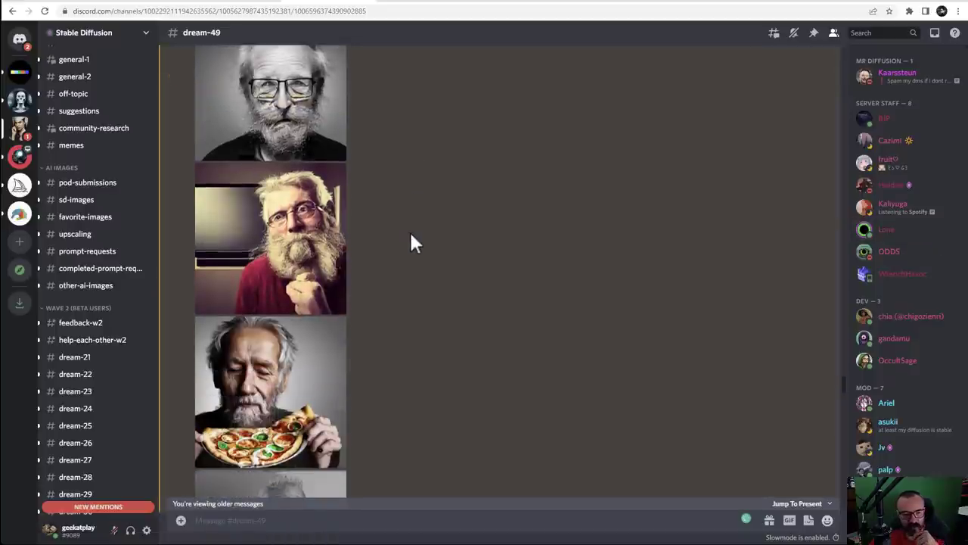
{"action": "scroll", "coordinate": [411, 238], "scroll_direction": "up", "scroll_amount": 2}
{"action": "left_click", "coordinate": [252, 210]}
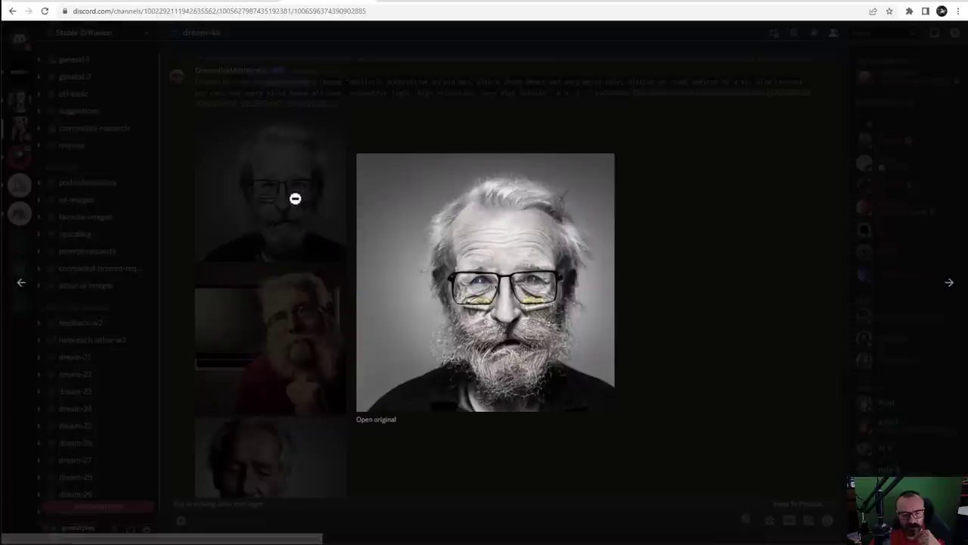
{"action": "key", "text": "Right"}
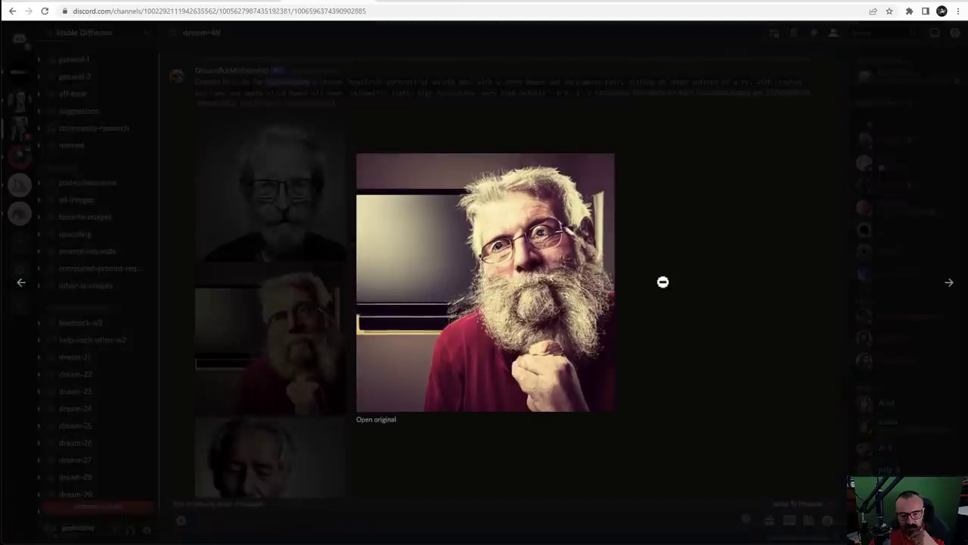
{"action": "left_click", "coordinate": [663, 281]}
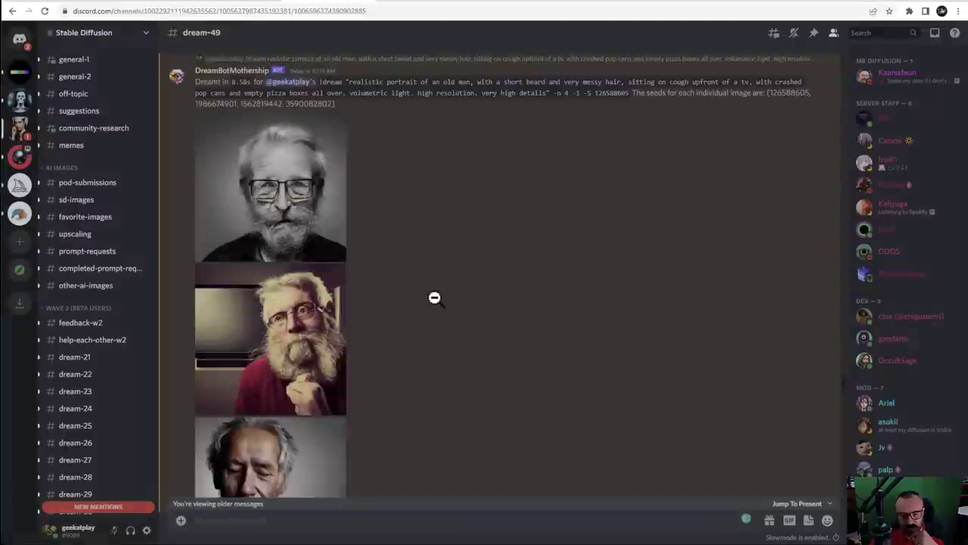
{"action": "scroll", "coordinate": [434, 295], "scroll_direction": "down", "scroll_amount": 3}
{"action": "left_click", "coordinate": [255, 243]}
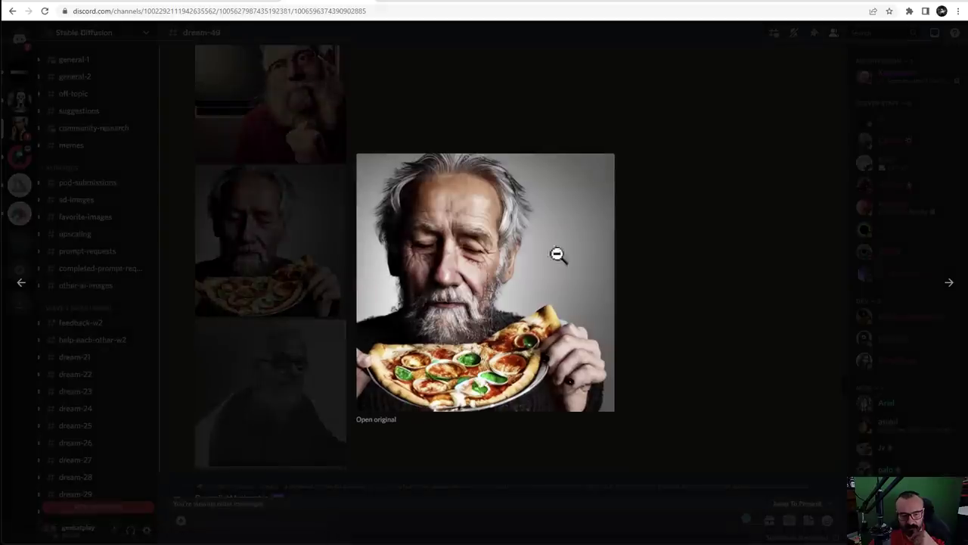
{"action": "left_click", "coordinate": [649, 303]}
{"action": "left_click", "coordinate": [315, 395]}
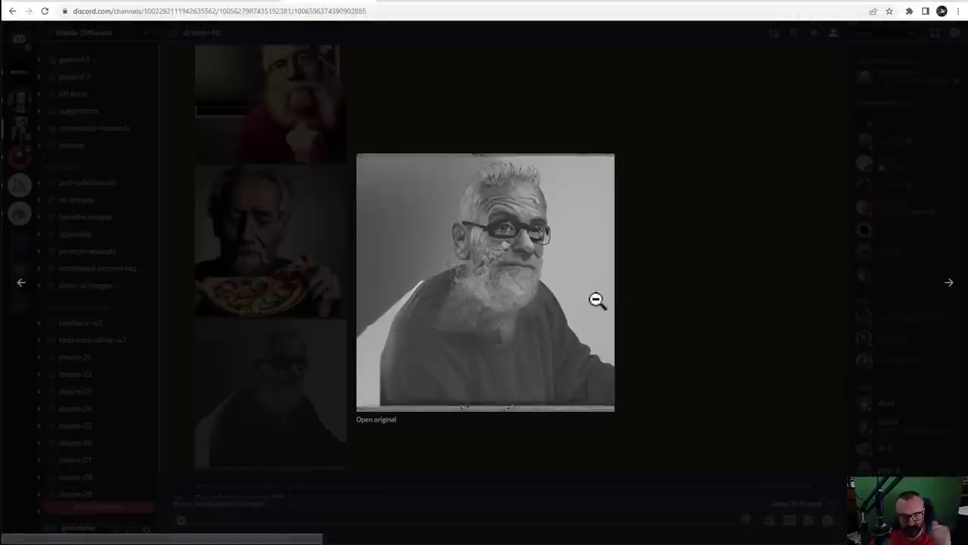
{"action": "left_click", "coordinate": [659, 284]}
{"action": "scroll", "coordinate": [521, 325], "scroll_direction": "up", "scroll_amount": 5}
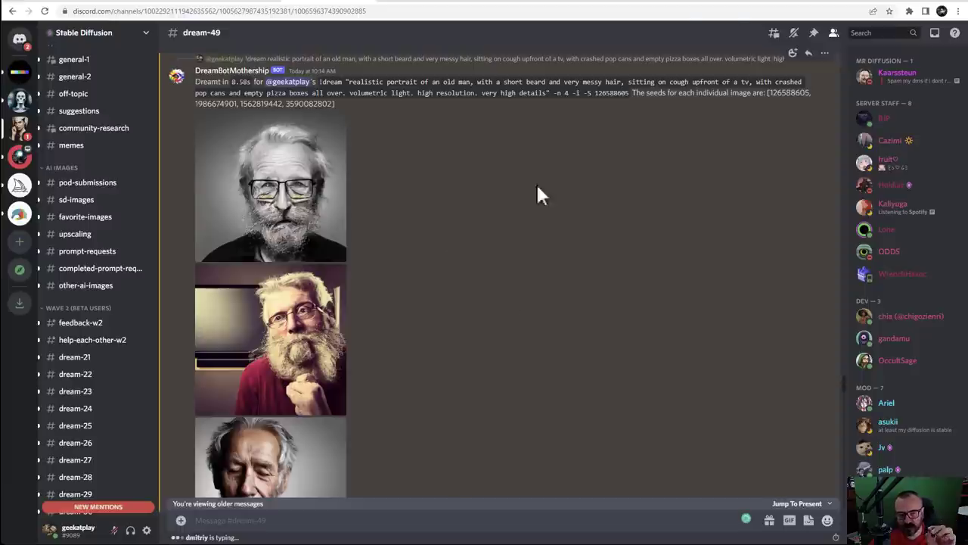
Compare Midjourney's old man portrait with Stable Diffusion's set, and view test-render(0)_0000.png in Google Drive before returning to its folder
{"action": "left_click", "coordinate": [688, 3]}
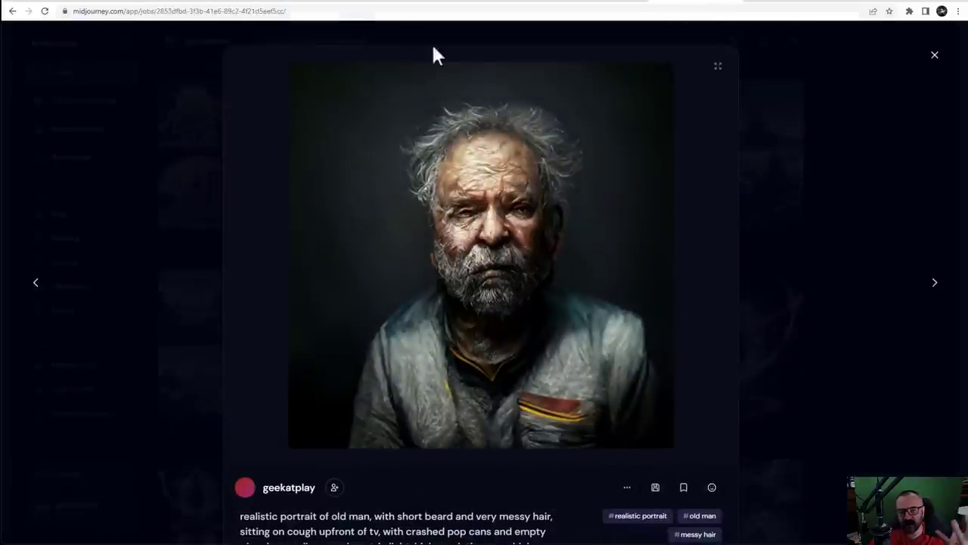
{"action": "left_click", "coordinate": [316, 4]}
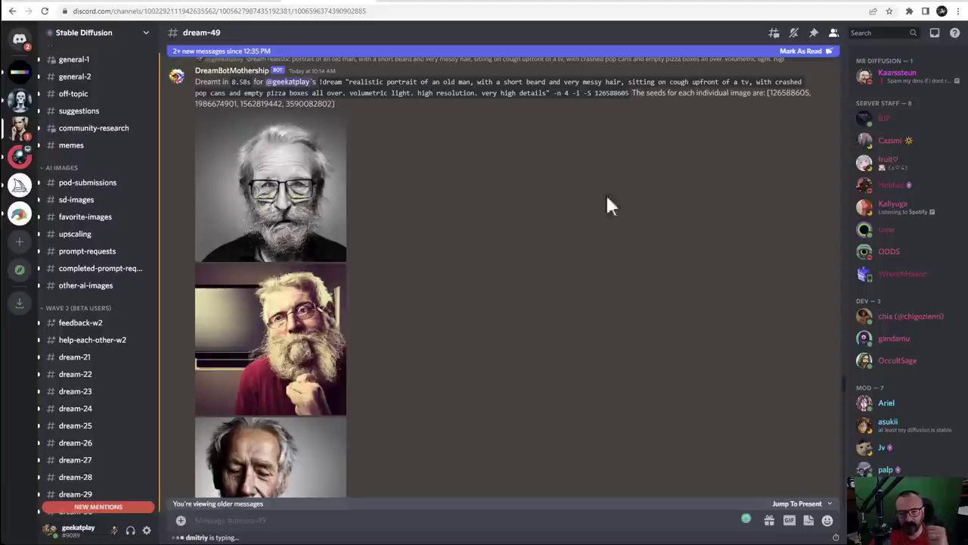
{"action": "left_click", "coordinate": [582, 6]}
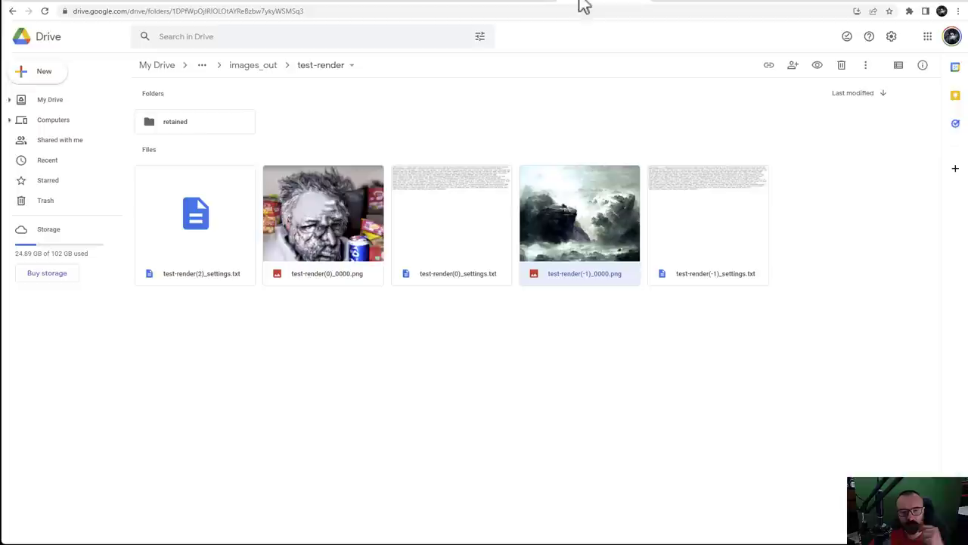
{"action": "double_click", "coordinate": [321, 192]}
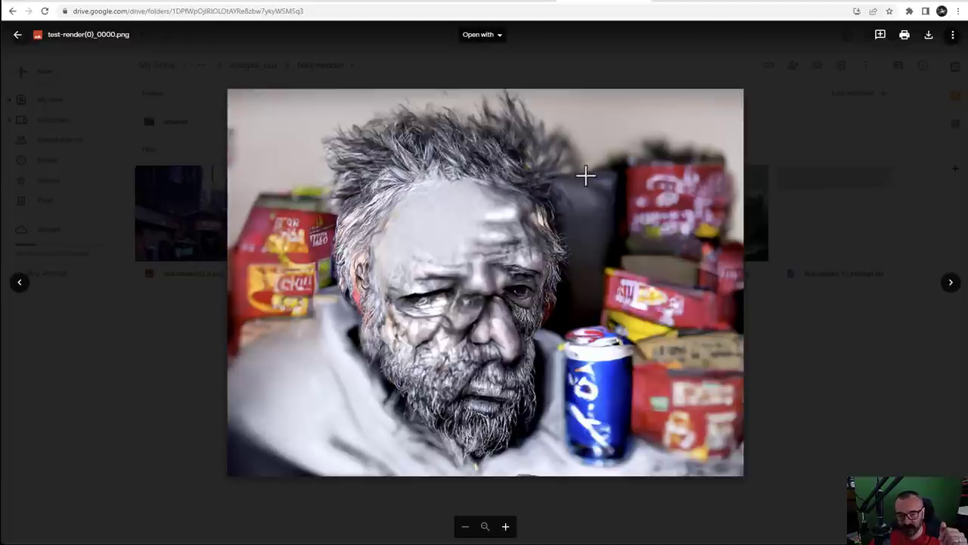
{"action": "left_click", "coordinate": [896, 442]}
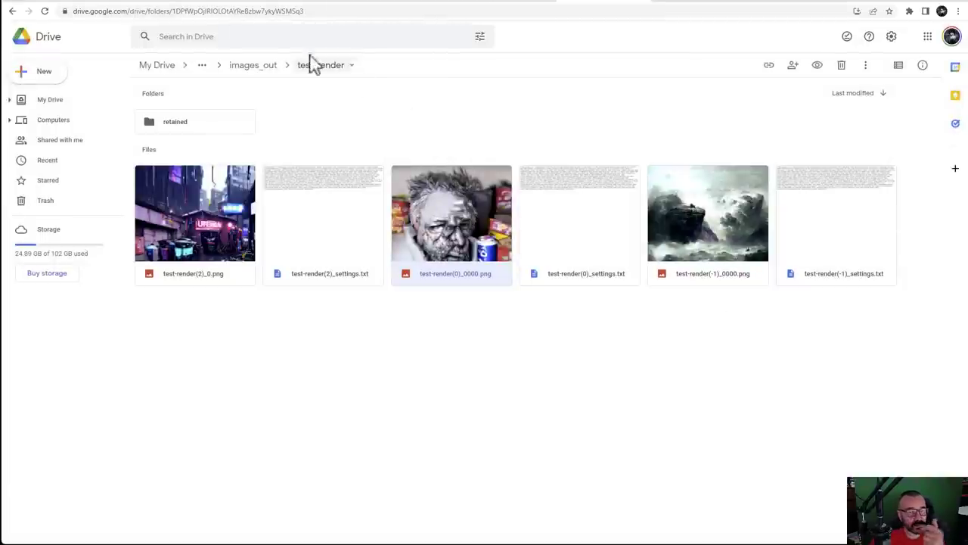
Switch from DALL-E to Stable Diffusion's Discord, find the "forest fairy kingdom, Beautiful Landscape" result among the mentions, and jump to its message
{"action": "left_click", "coordinate": [51, 4]}
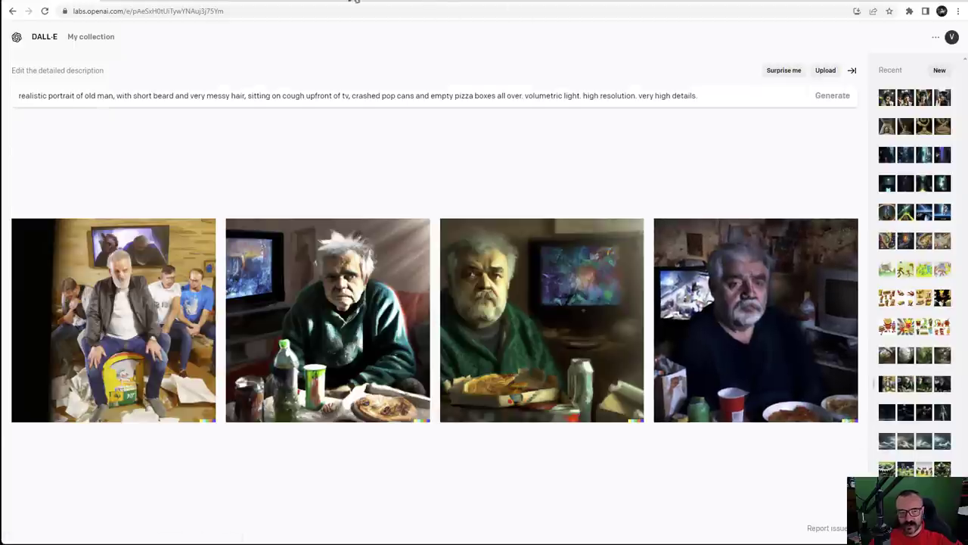
{"action": "left_click", "coordinate": [300, 2]}
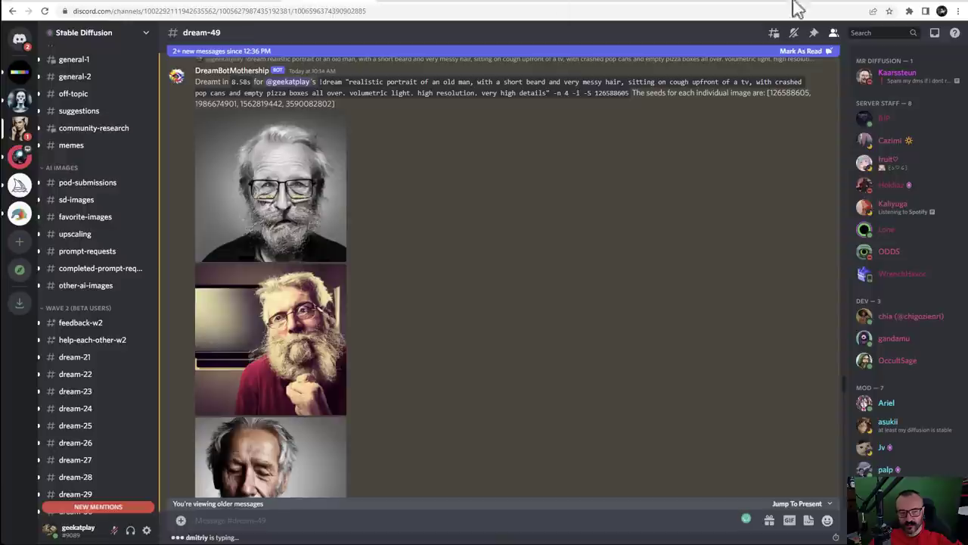
{"action": "left_click", "coordinate": [935, 34]}
{"action": "scroll", "coordinate": [844, 305], "scroll_direction": "down", "scroll_amount": 5}
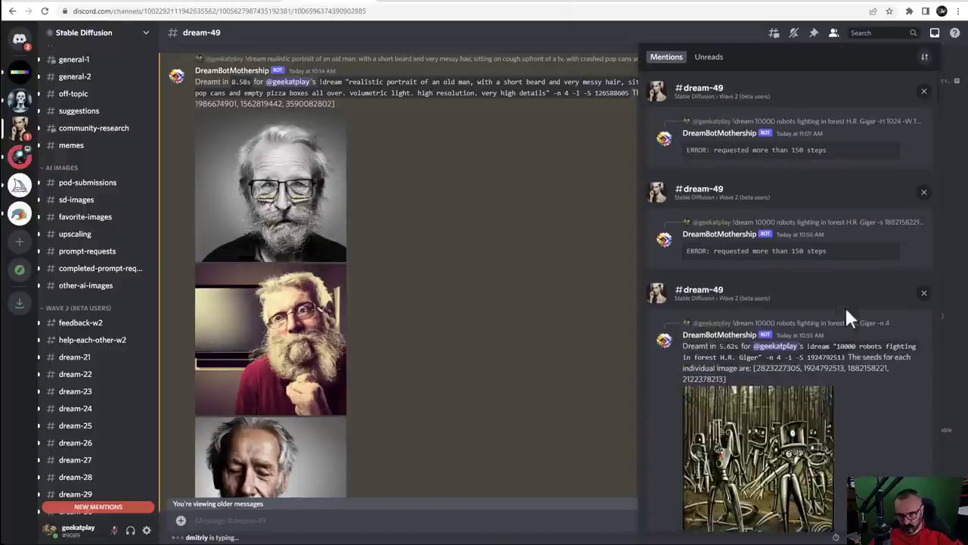
{"action": "scroll", "coordinate": [848, 313], "scroll_direction": "down", "scroll_amount": 10}
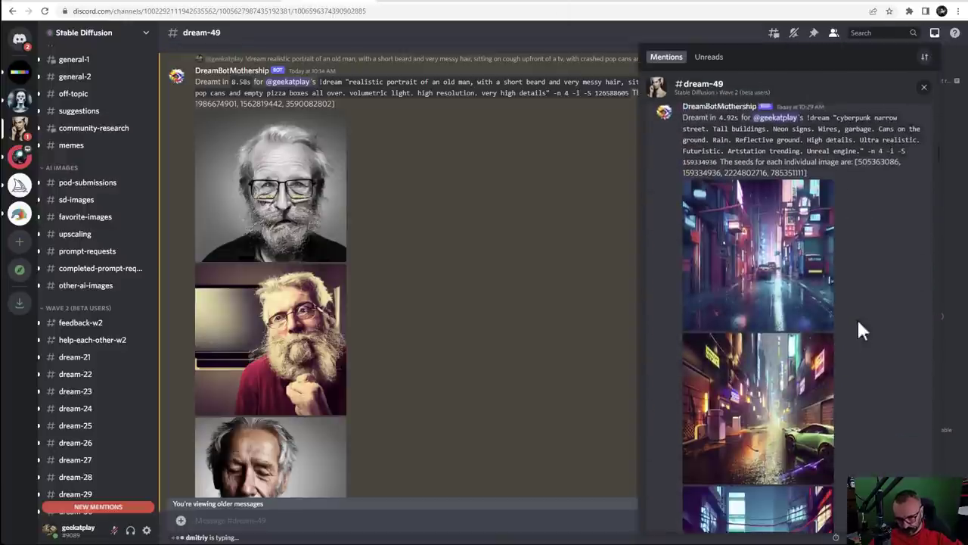
{"action": "scroll", "coordinate": [859, 326], "scroll_direction": "down", "scroll_amount": 15}
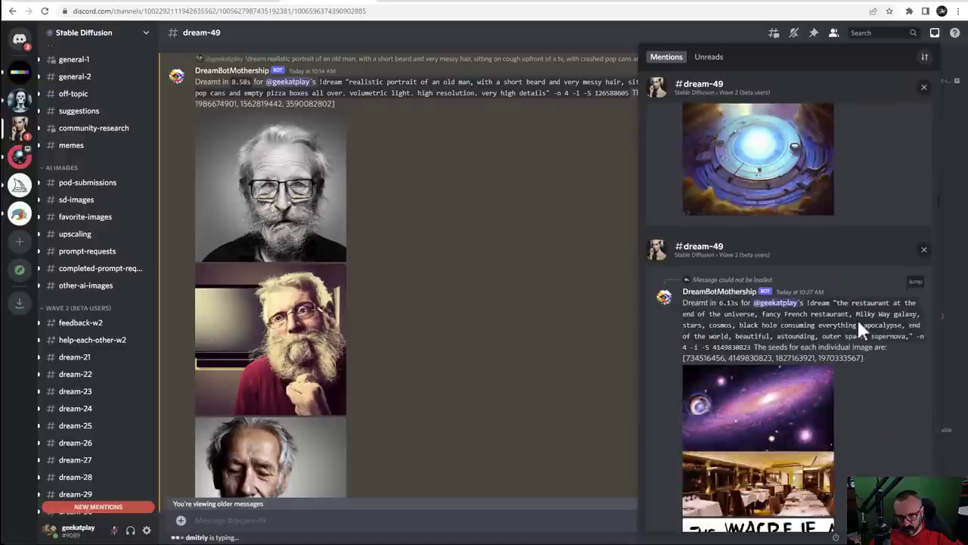
{"action": "scroll", "coordinate": [858, 324], "scroll_direction": "down", "scroll_amount": 15}
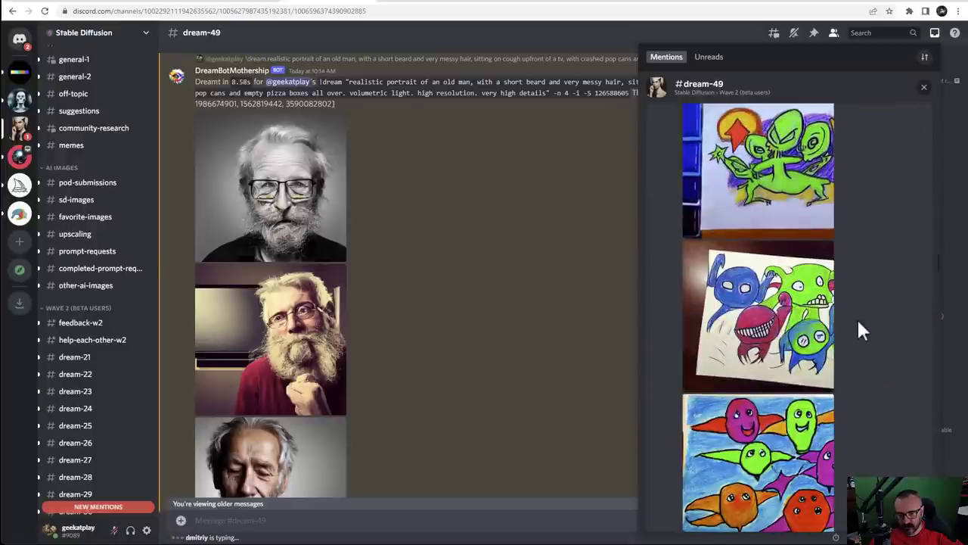
{"action": "scroll", "coordinate": [861, 330], "scroll_direction": "down", "scroll_amount": 15}
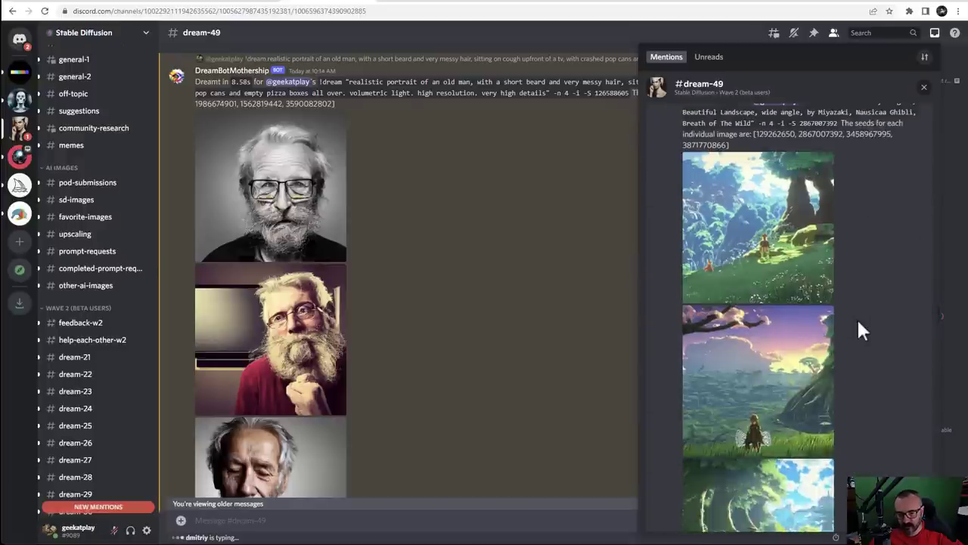
{"action": "left_click", "coordinate": [915, 231]}
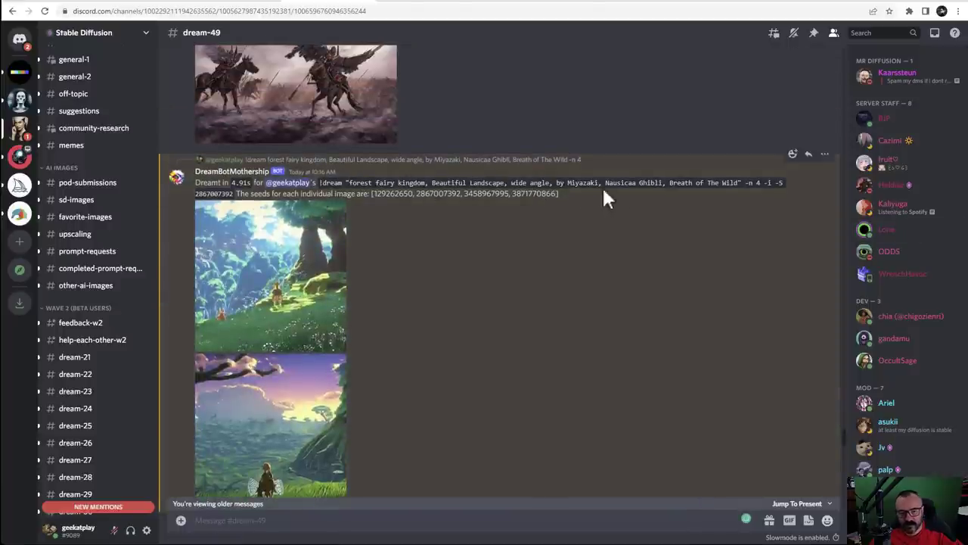
View the fourth, third and second Stable Diffusion forest fairy kingdom images enlarged one by one, starting with the sunset cave scene
{"action": "scroll", "coordinate": [664, 259], "scroll_direction": "down", "scroll_amount": 5}
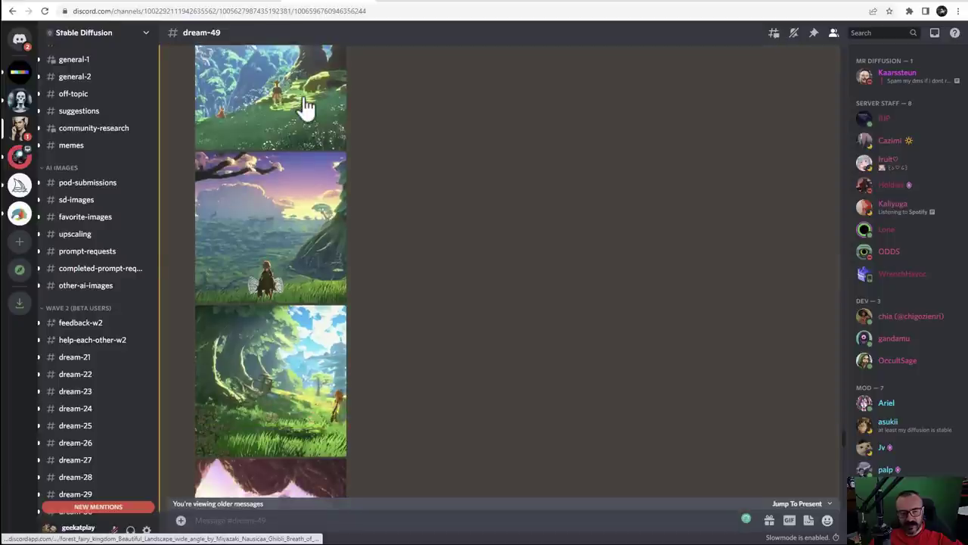
{"action": "scroll", "coordinate": [419, 249], "scroll_direction": "down", "scroll_amount": 3}
{"action": "left_click", "coordinate": [327, 361]}
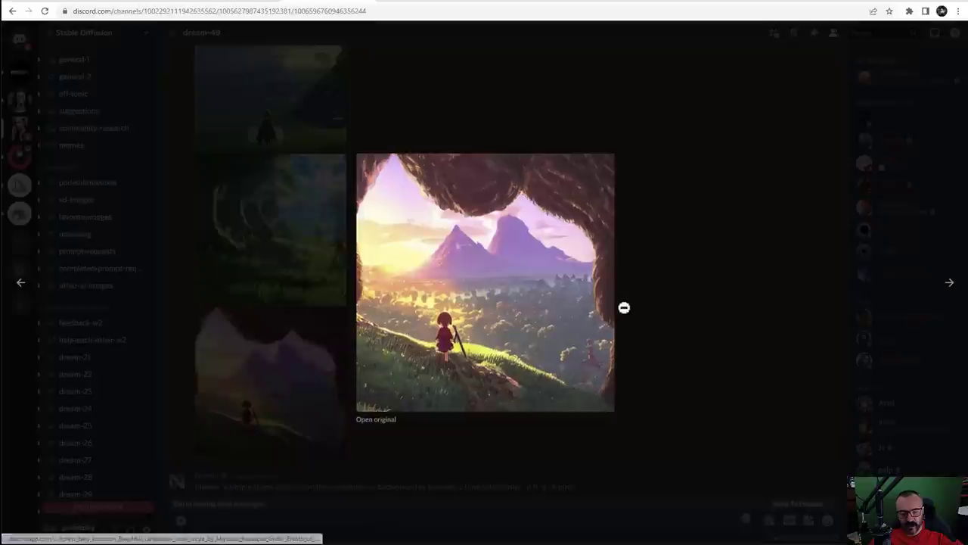
{"action": "left_click", "coordinate": [282, 215]}
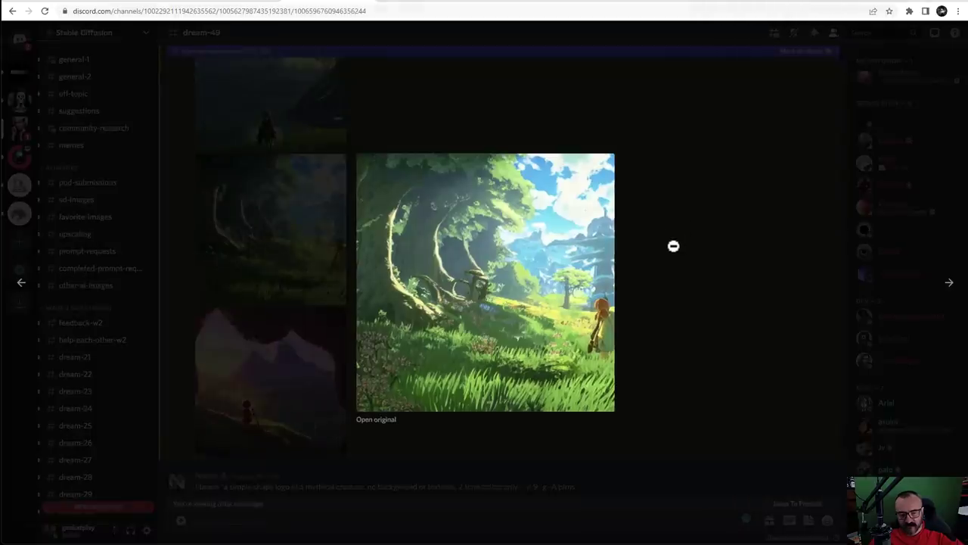
{"action": "left_click", "coordinate": [672, 244]}
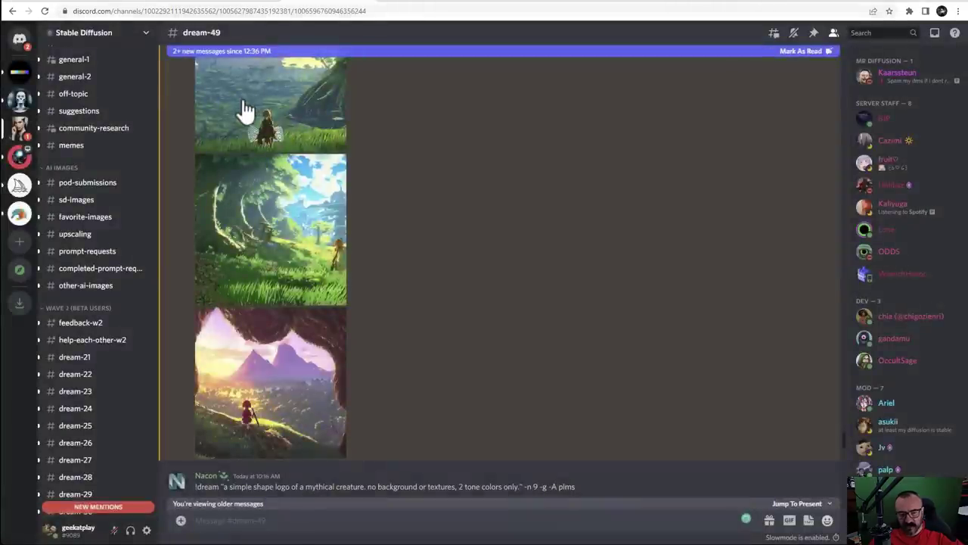
{"action": "left_click", "coordinate": [238, 109]}
{"action": "left_click", "coordinate": [703, 228]}
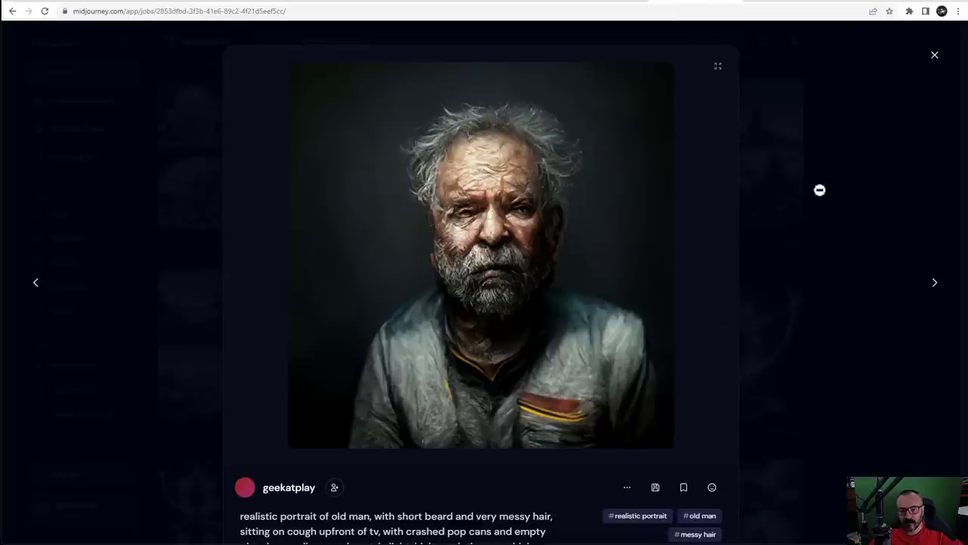
Leave Midjourney's old man portrait and view its three enlarged forest fairy kingdom images and their four-image grid
{"action": "left_click", "coordinate": [834, 190]}
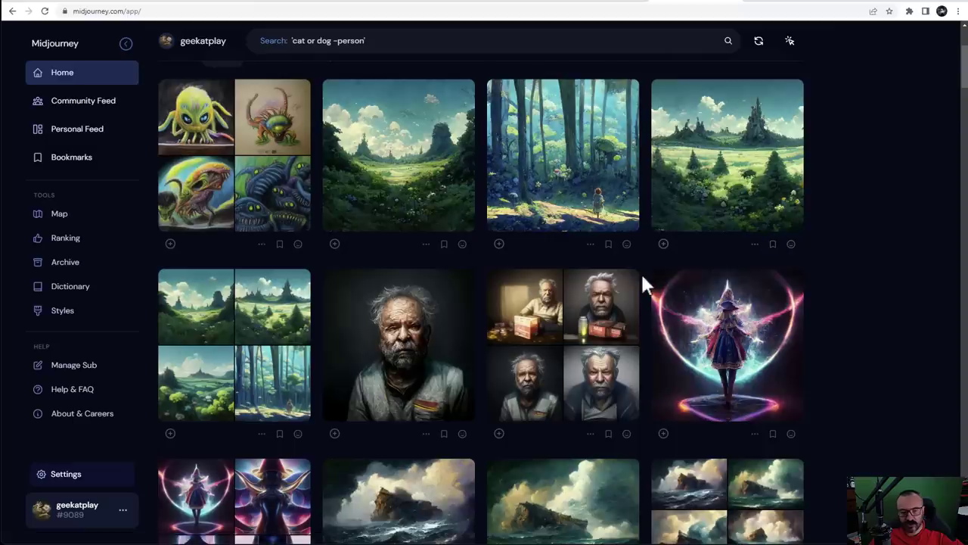
{"action": "scroll", "coordinate": [404, 299], "scroll_direction": "up", "scroll_amount": 3}
{"action": "left_click", "coordinate": [426, 244]}
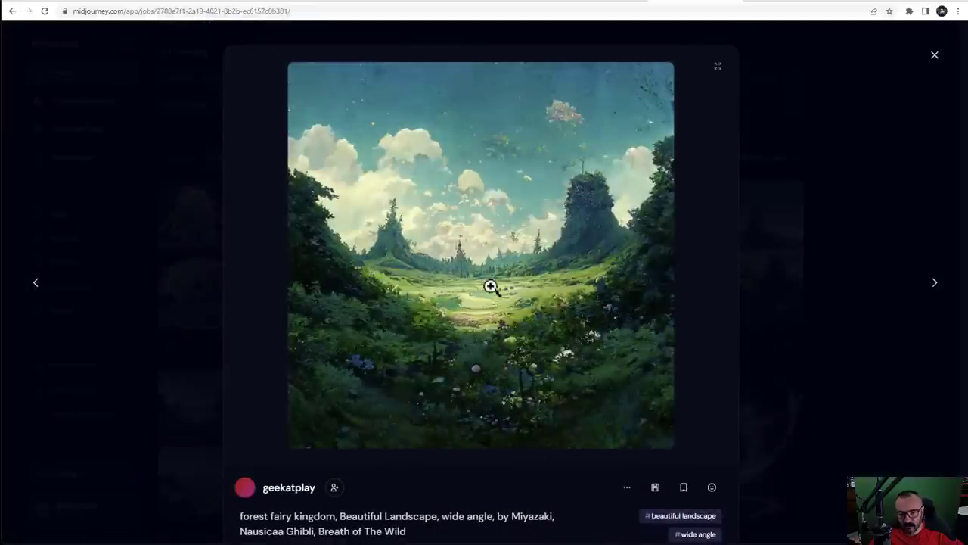
{"action": "left_click", "coordinate": [936, 283]}
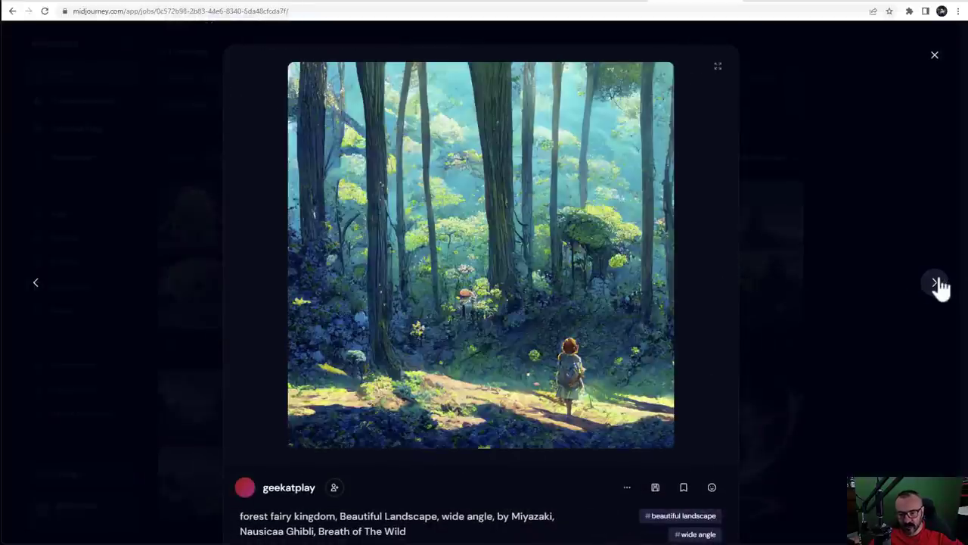
{"action": "left_click", "coordinate": [938, 284]}
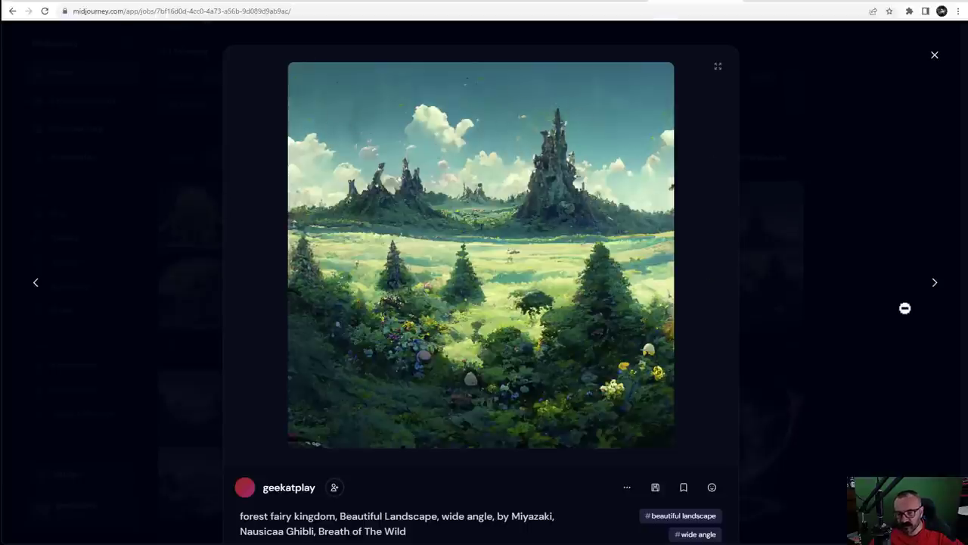
{"action": "left_click", "coordinate": [905, 308]}
{"action": "left_click", "coordinate": [296, 417]}
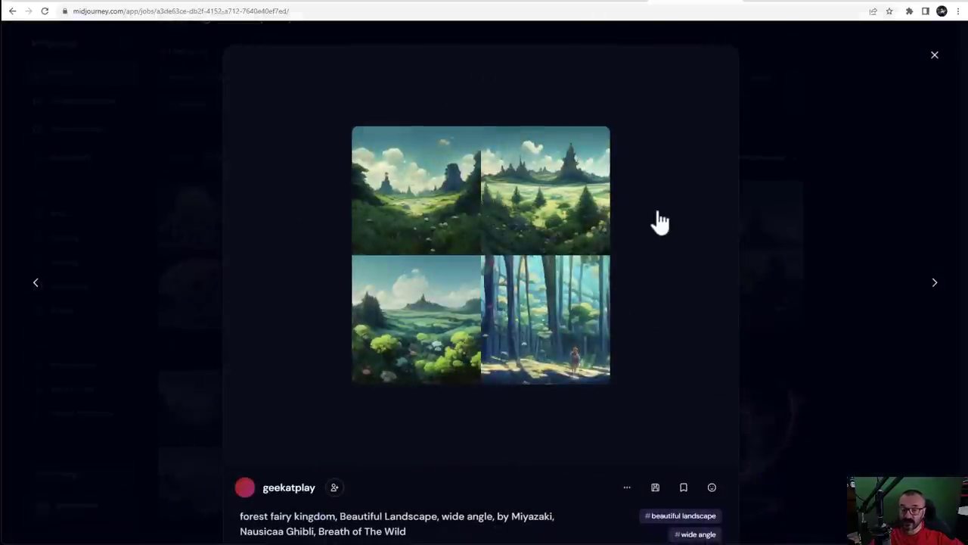
{"action": "left_click", "coordinate": [898, 144]}
Switch to DALL-E, open the recent forest fairy kingdom set, and highlight the Miyazaki and Nausicaa Ghibli references in its prompt
{"action": "left_click", "coordinate": [40, 3]}
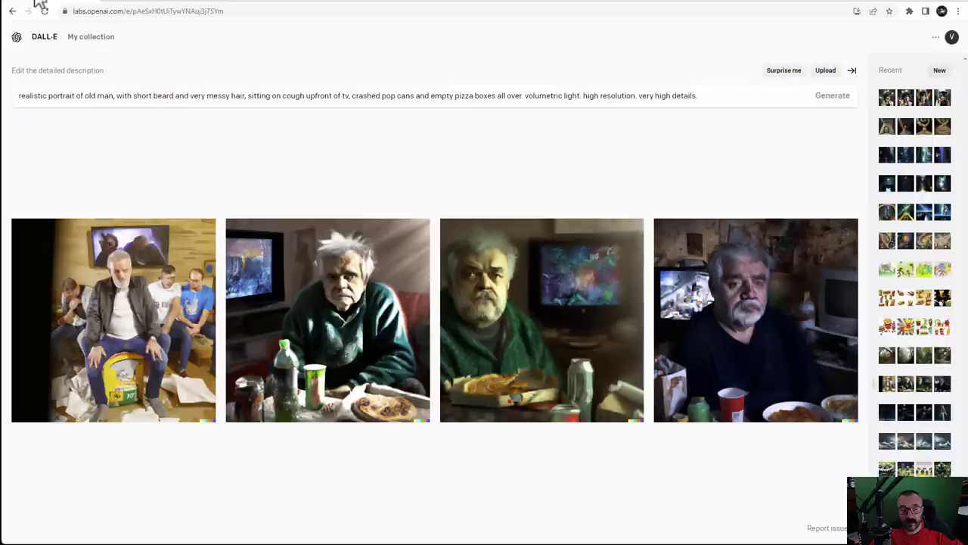
{"action": "left_click", "coordinate": [891, 357]}
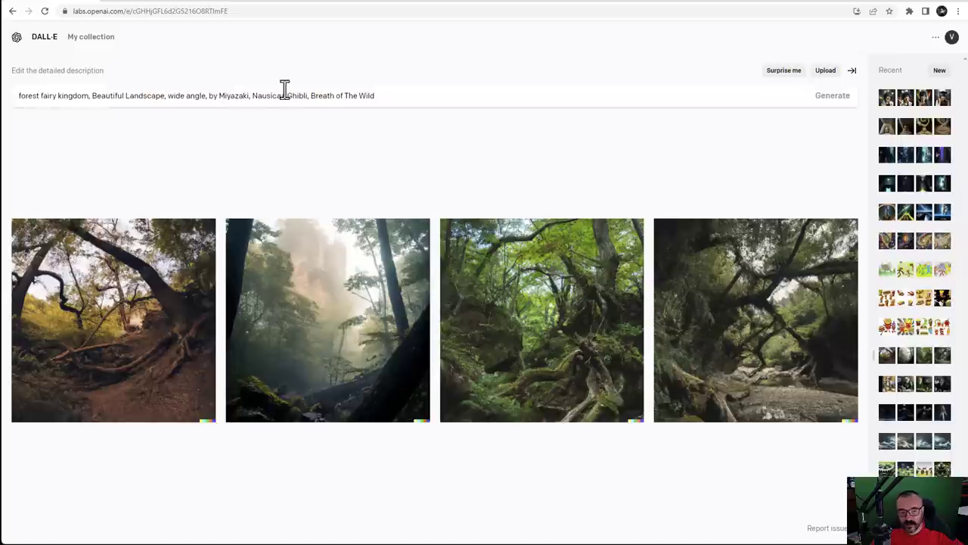
{"action": "left_click_drag", "start_coordinate": [244, 96], "coordinate": [342, 95]}
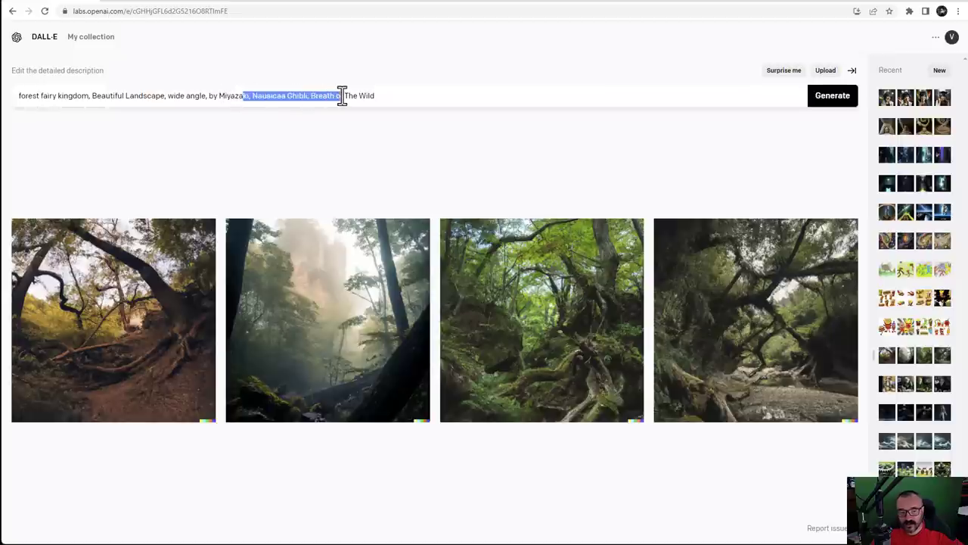
{"action": "left_click", "coordinate": [270, 96]}
{"action": "left_click_drag", "start_coordinate": [210, 96], "coordinate": [334, 97]}
View DALL-E's four forest images enlarged in order, and page back to the misty forest image
{"action": "left_click", "coordinate": [156, 313]}
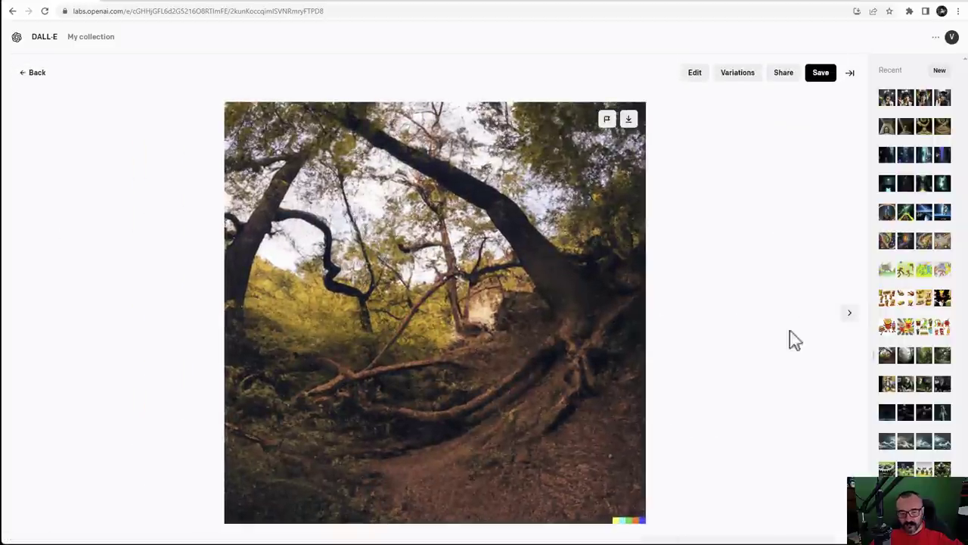
{"action": "left_click", "coordinate": [848, 315]}
{"action": "left_click", "coordinate": [850, 318]}
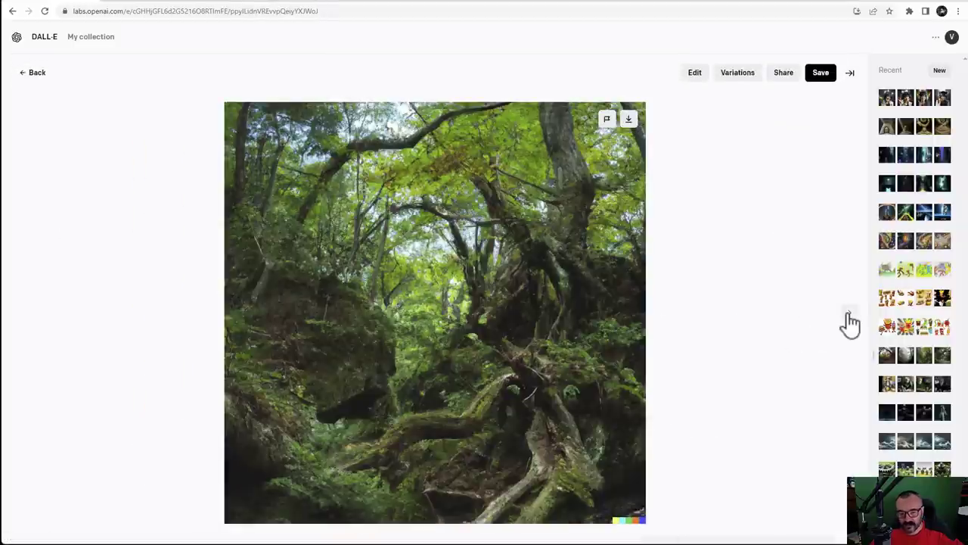
{"action": "left_click", "coordinate": [850, 318]}
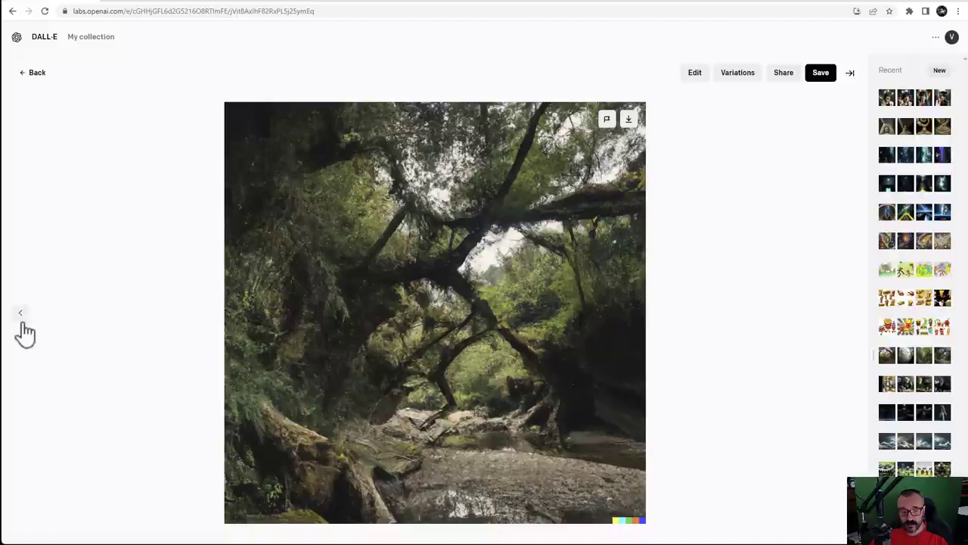
{"action": "left_click", "coordinate": [23, 331]}
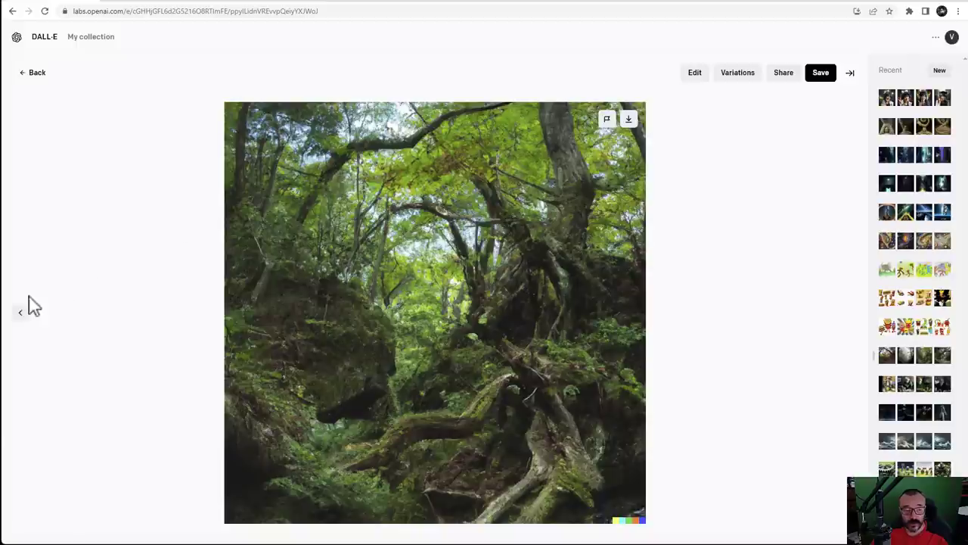
{"action": "left_click", "coordinate": [18, 324]}
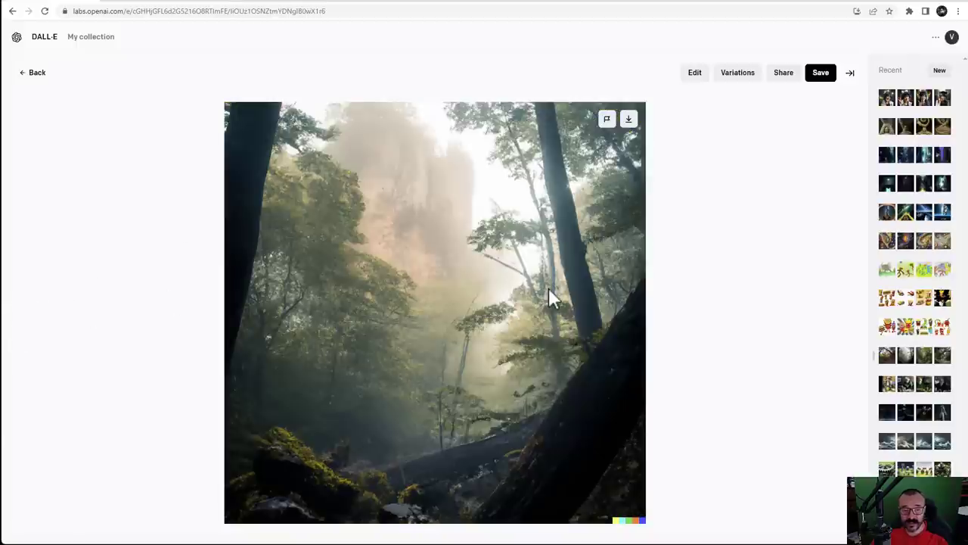
Return to the full DALL-E forest set and highlight "by Miyazaki, Nausicaa Ghibli, Breath of The Wild" in the prompt before clearing the selection
{"action": "left_click", "coordinate": [21, 73]}
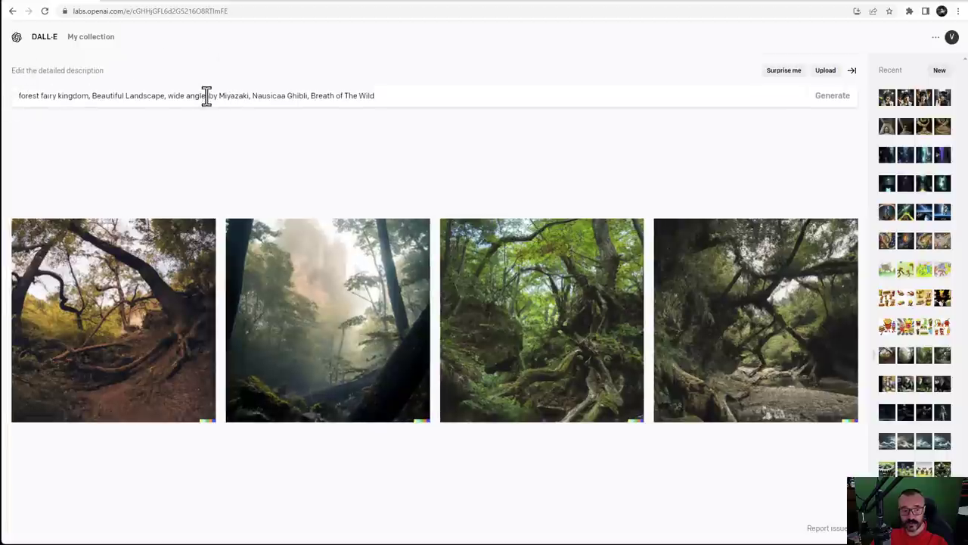
{"action": "left_click_drag", "start_coordinate": [205, 96], "coordinate": [382, 96]}
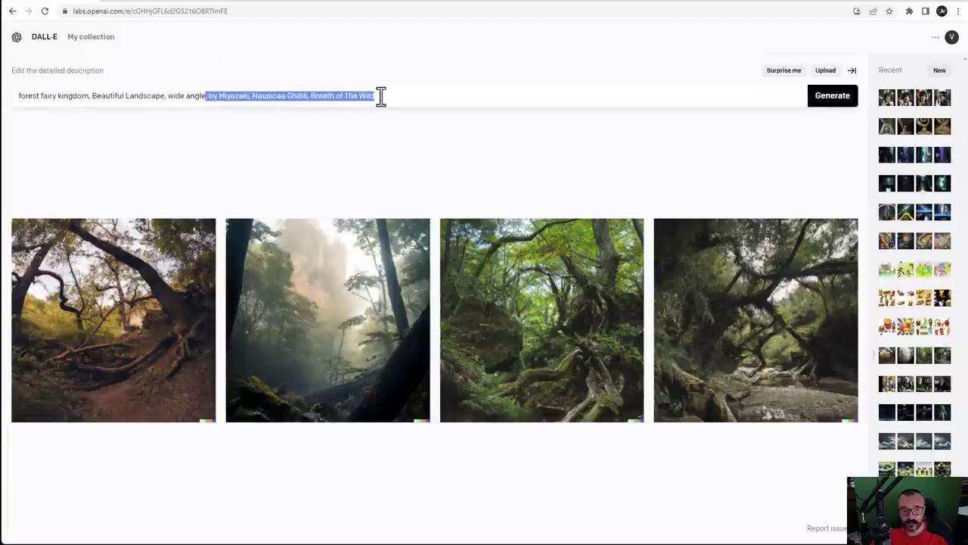
{"action": "left_click", "coordinate": [499, 162]}
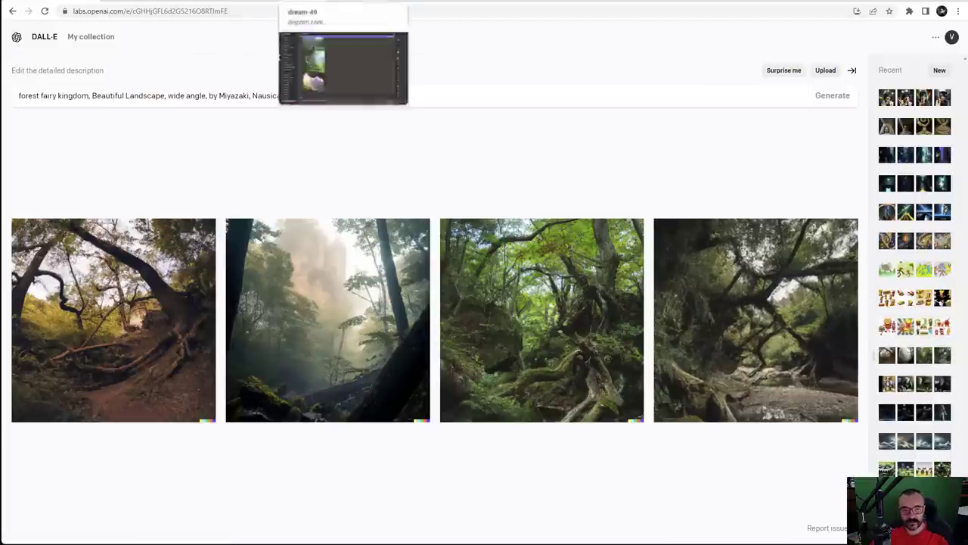
Switch to Stable Diffusion's Discord, find the "fast food monsters" result among the mentions, and jump to its message in dream-49
{"action": "left_click", "coordinate": [324, 5]}
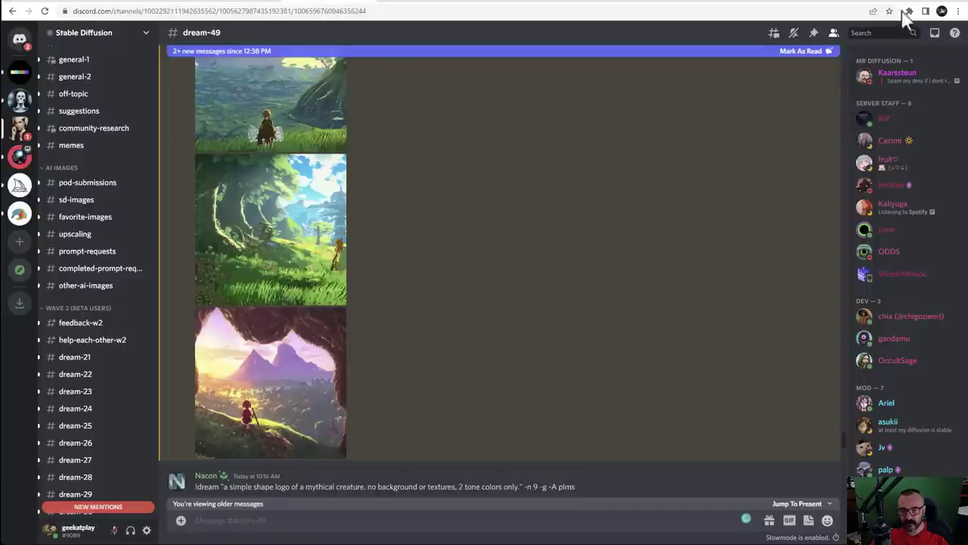
{"action": "left_click", "coordinate": [935, 34]}
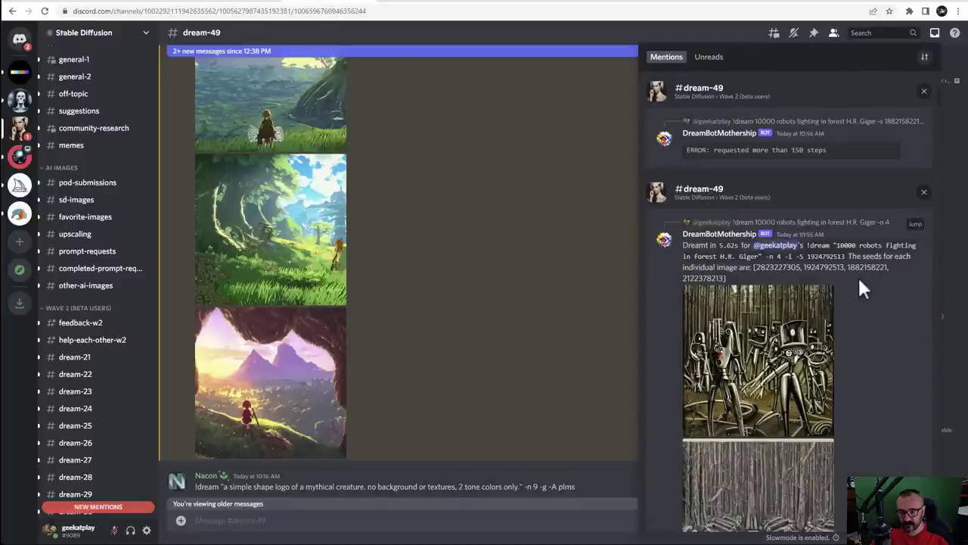
{"action": "scroll", "coordinate": [876, 330], "scroll_direction": "down", "scroll_amount": 10}
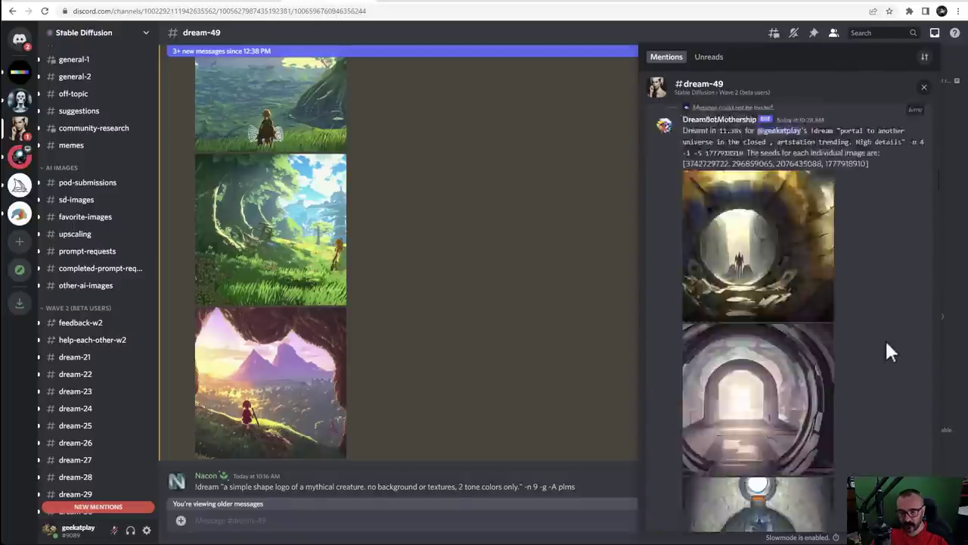
{"action": "scroll", "coordinate": [888, 346], "scroll_direction": "down", "scroll_amount": 10}
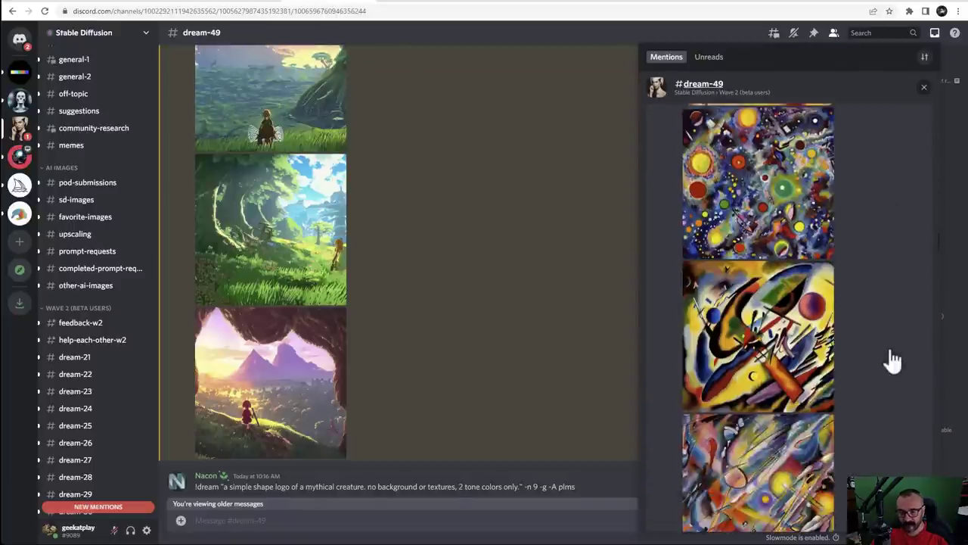
{"action": "scroll", "coordinate": [888, 346], "scroll_direction": "down", "scroll_amount": 5}
{"action": "scroll", "coordinate": [888, 345], "scroll_direction": "up", "scroll_amount": 2}
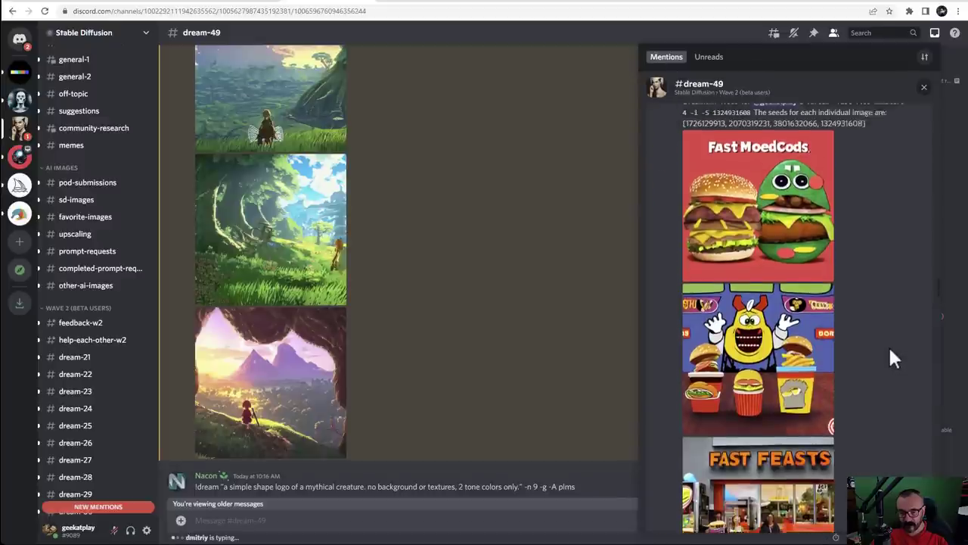
{"action": "left_click", "coordinate": [916, 212]}
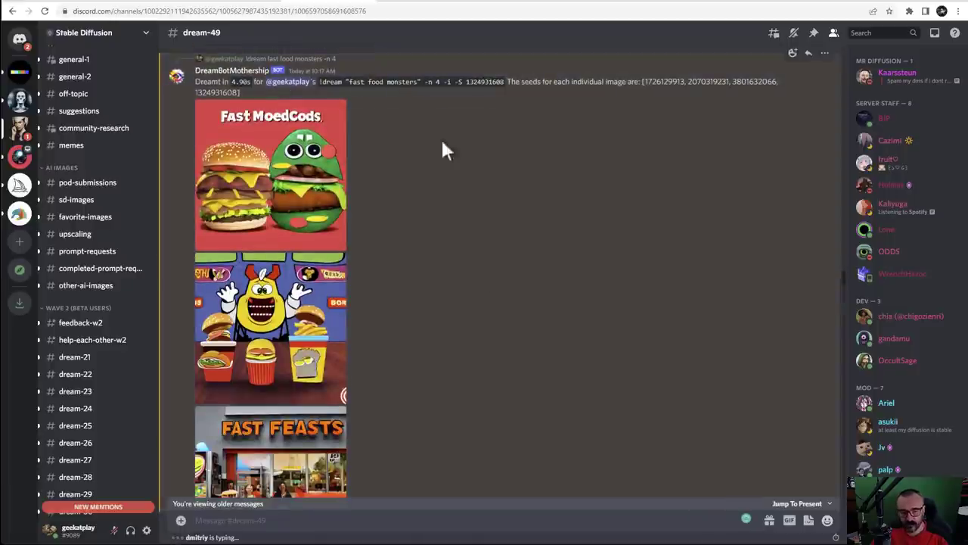
Look through the "fast food monsters" results in dream-49, viewing the "Fast Feasts" storefront and the "Fonster" image enlarged
{"action": "scroll", "coordinate": [443, 162], "scroll_direction": "down", "scroll_amount": 1}
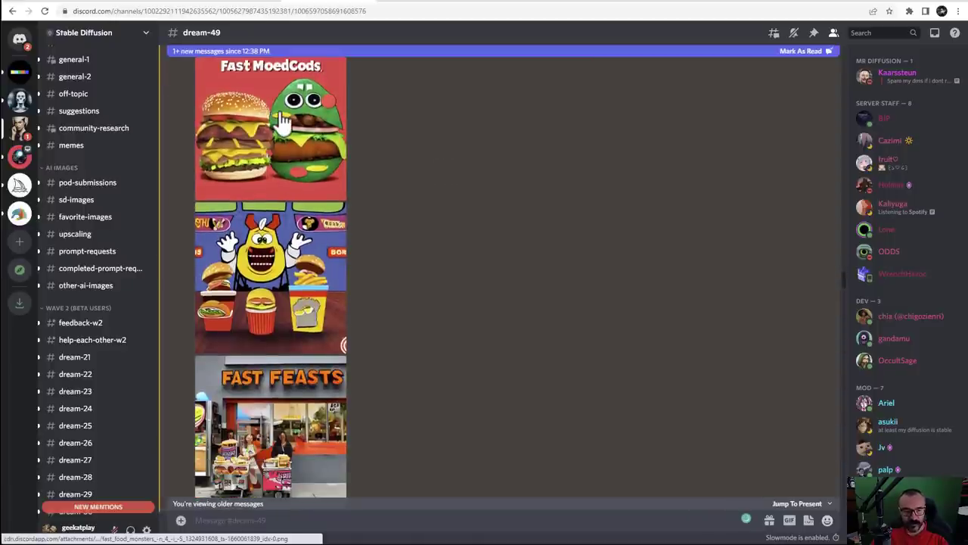
{"action": "scroll", "coordinate": [346, 189], "scroll_direction": "down", "scroll_amount": 3}
{"action": "left_click", "coordinate": [308, 347]}
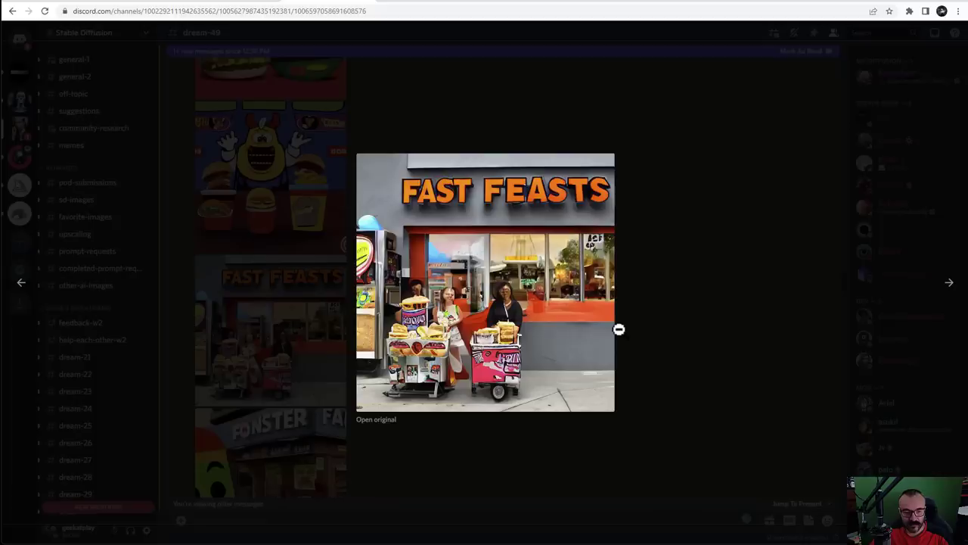
{"action": "left_click", "coordinate": [685, 317]}
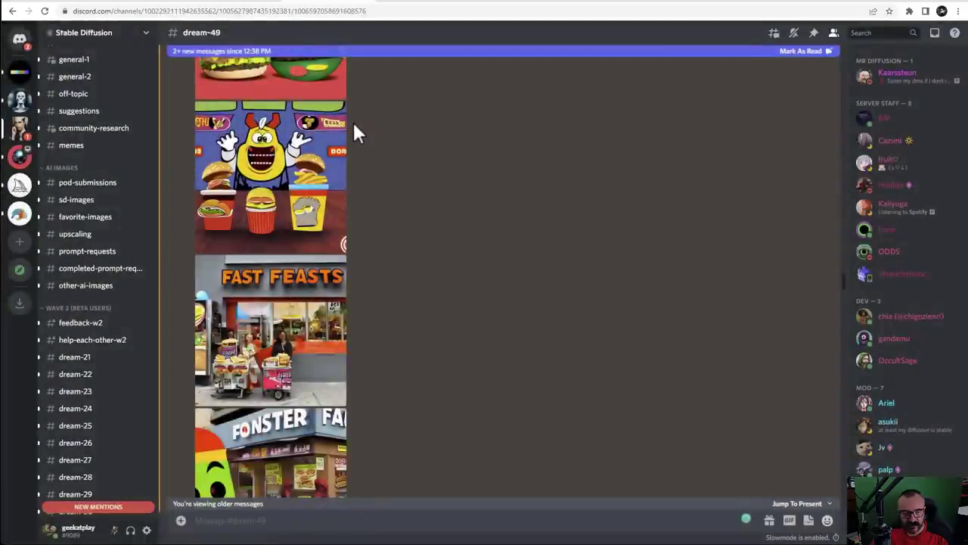
{"action": "scroll", "coordinate": [421, 219], "scroll_direction": "down", "scroll_amount": 3}
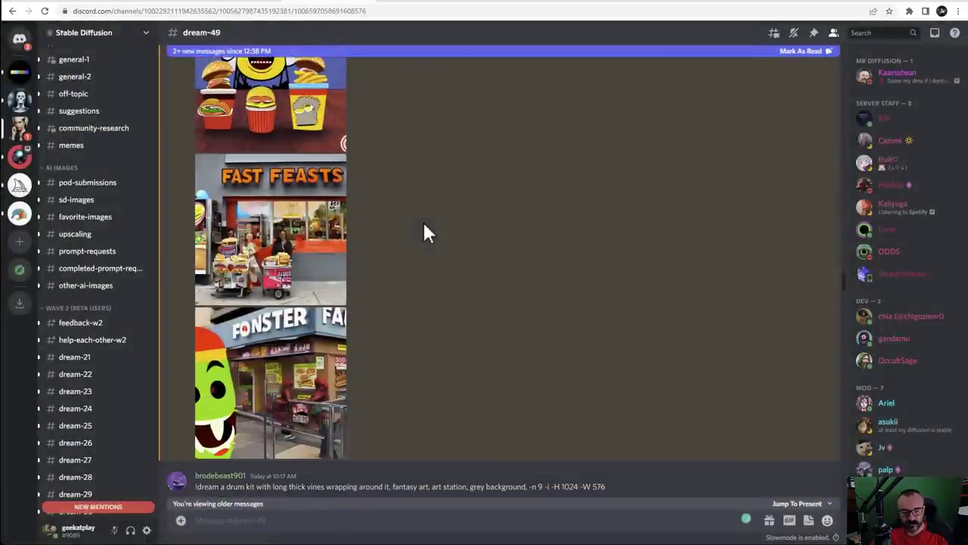
{"action": "left_click", "coordinate": [255, 371]}
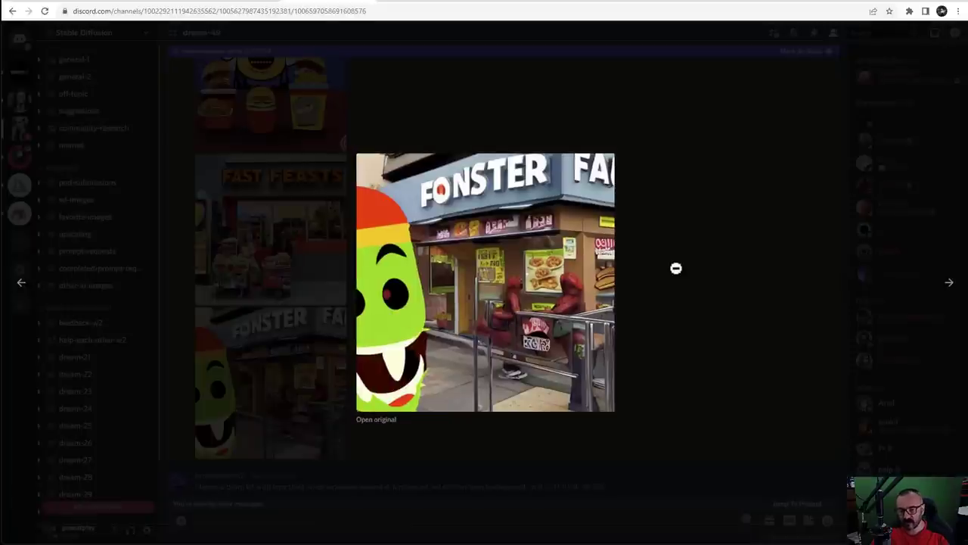
{"action": "left_click", "coordinate": [676, 268]}
View the "Fast MoedCods" burger, the yellow horned monster and the "Fast Feasts" storefront enlarged, one after another
{"action": "scroll", "coordinate": [421, 259], "scroll_direction": "up", "scroll_amount": 3}
{"action": "left_click", "coordinate": [292, 130]}
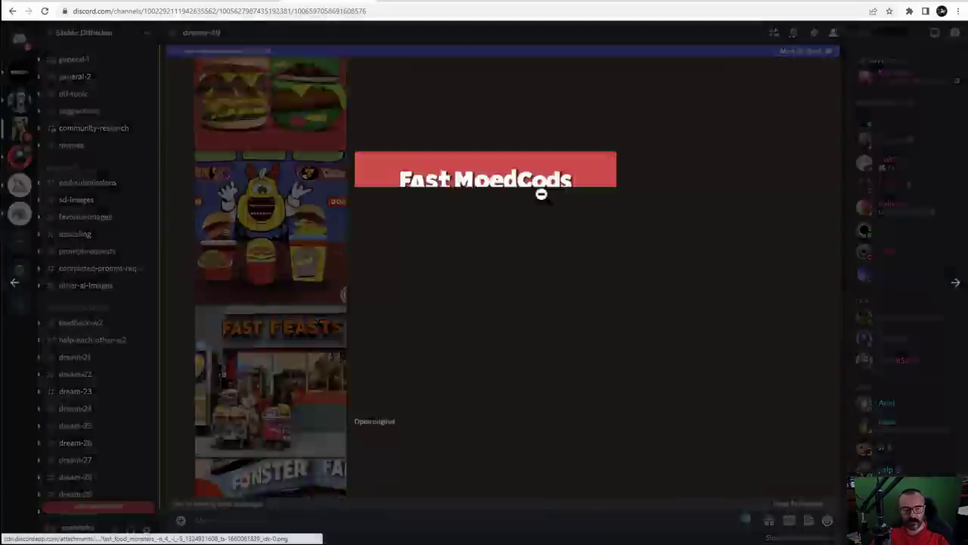
{"action": "left_click", "coordinate": [708, 244]}
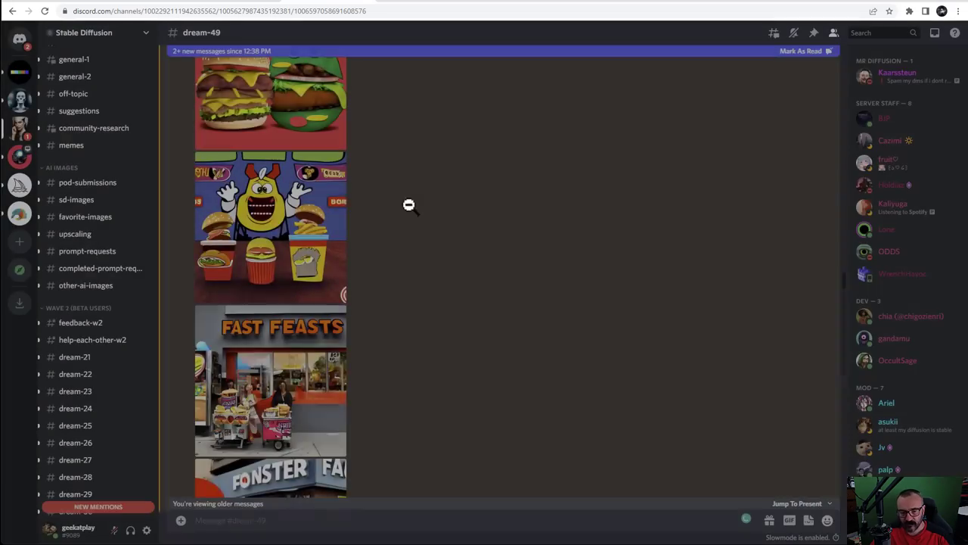
{"action": "left_click", "coordinate": [271, 220]}
{"action": "left_click", "coordinate": [674, 258]}
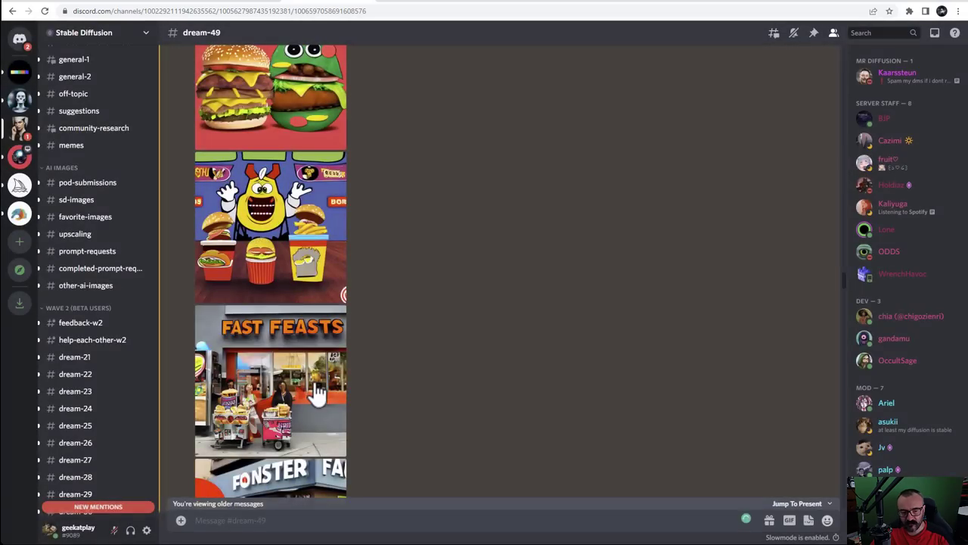
{"action": "left_click", "coordinate": [317, 395]}
{"action": "left_click", "coordinate": [442, 145]}
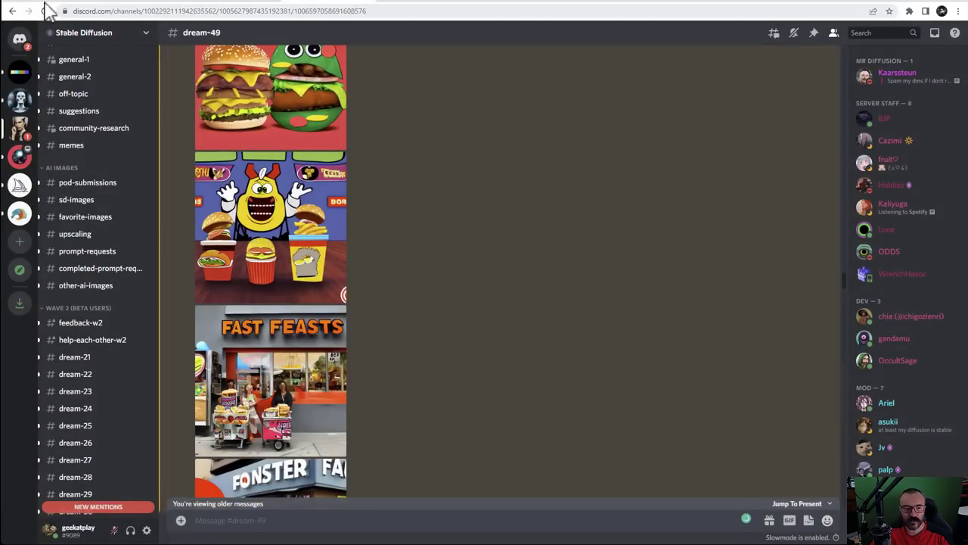
Switch to DALL-E, open the recent "fast food monsters" set, and view its four images enlarged in order
{"action": "left_click", "coordinate": [30, 3]}
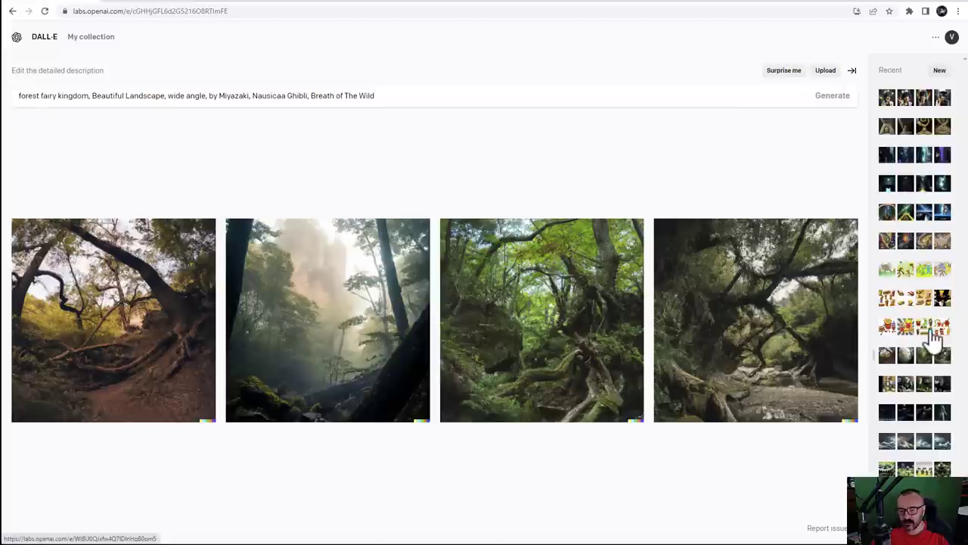
{"action": "left_click", "coordinate": [930, 333]}
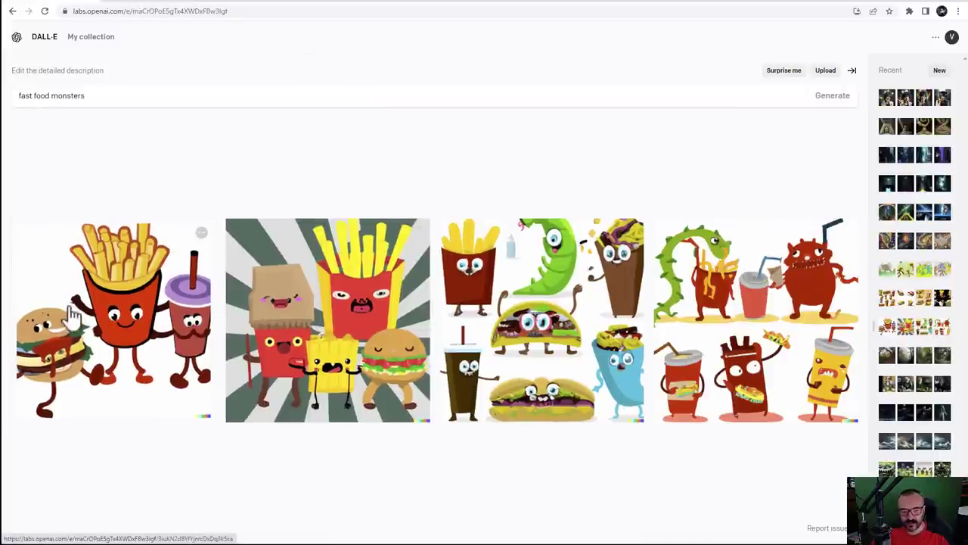
{"action": "left_click", "coordinate": [113, 325]}
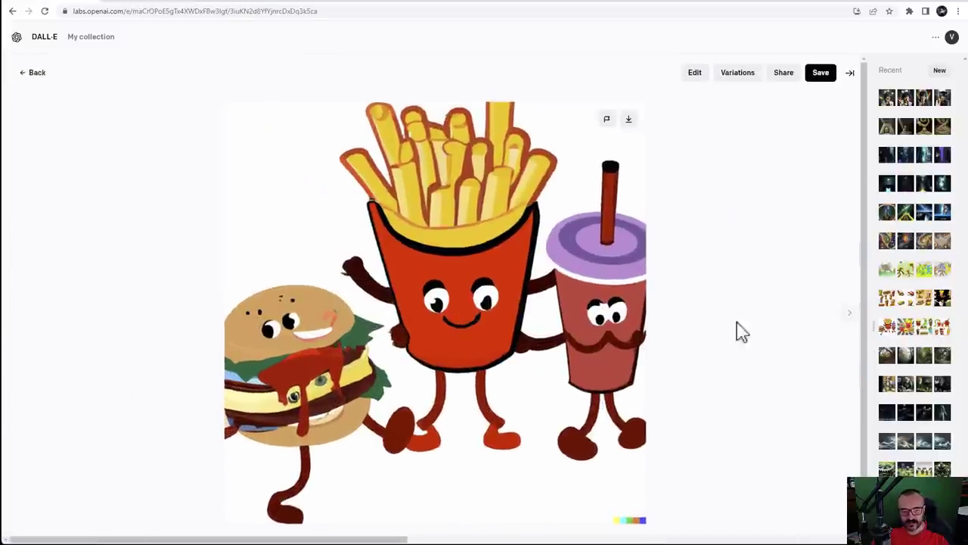
{"action": "left_click", "coordinate": [849, 313]}
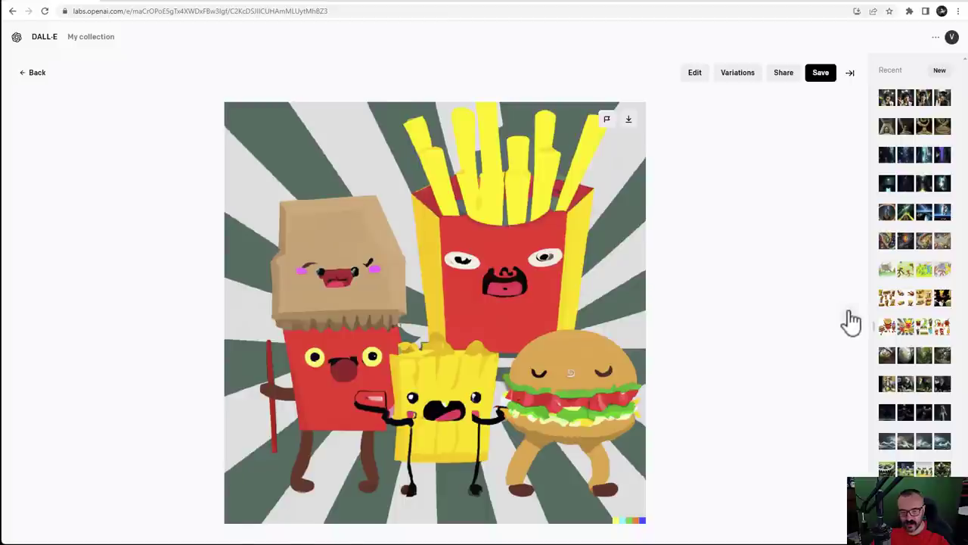
{"action": "left_click", "coordinate": [851, 320]}
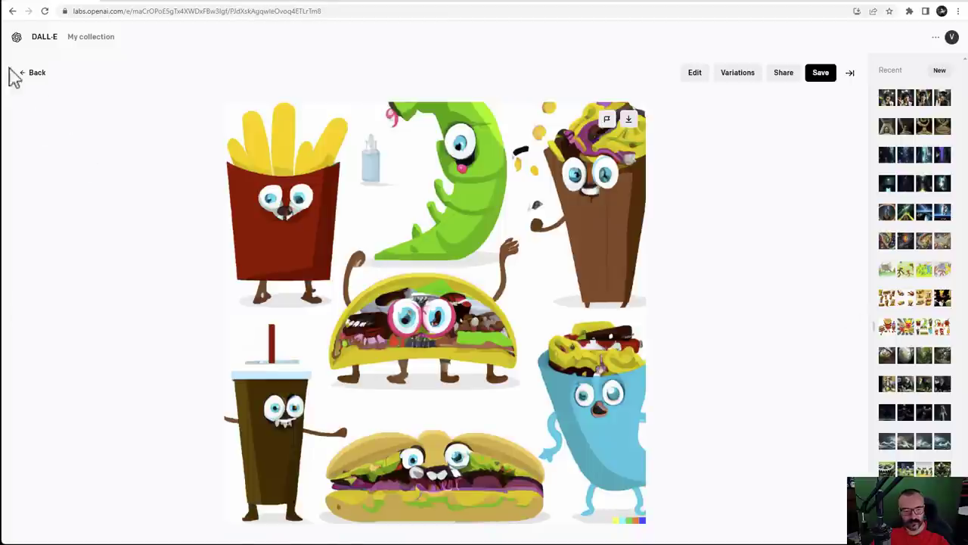
{"action": "left_click", "coordinate": [31, 73]}
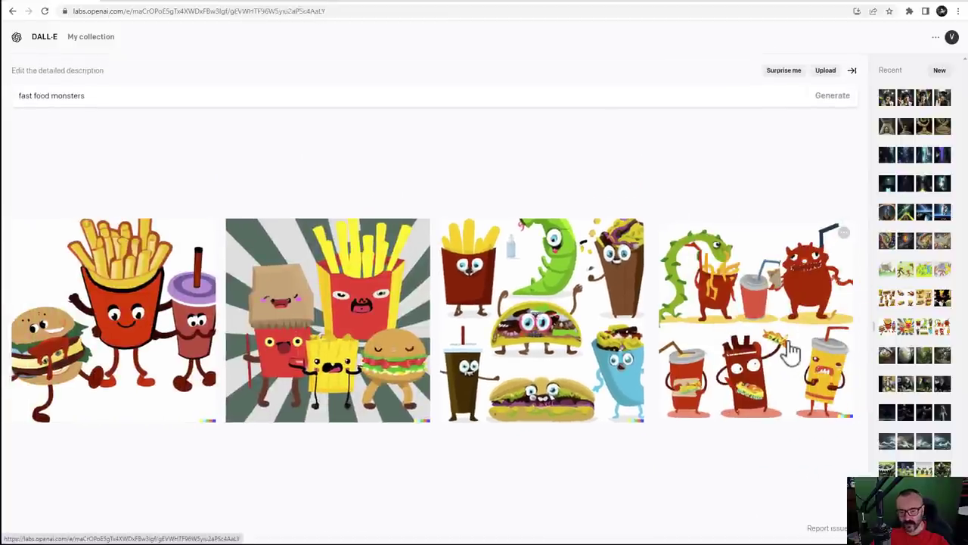
{"action": "left_click", "coordinate": [789, 350]}
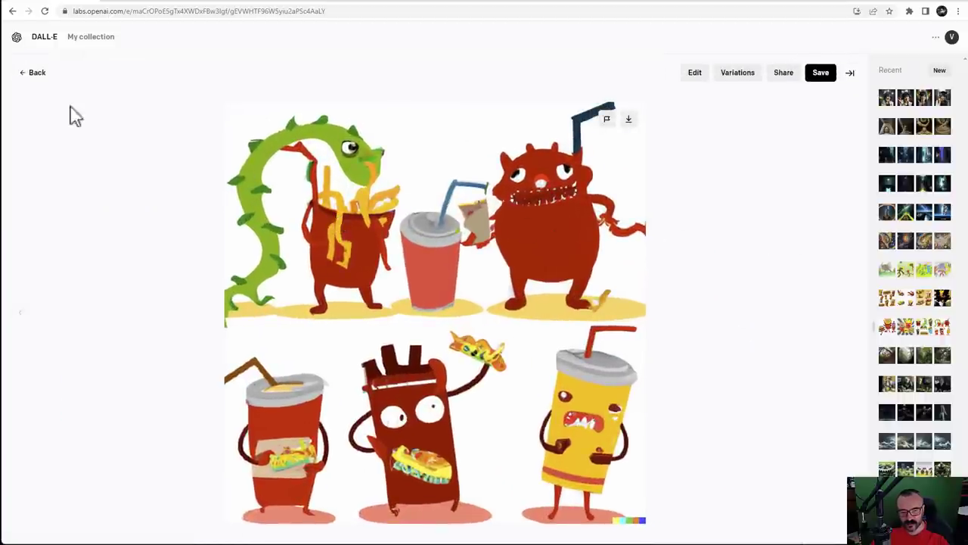
Open the recent "fast food monsters photorealistic" set, page through its four images enlarged, and return to the full set
{"action": "left_click", "coordinate": [33, 76]}
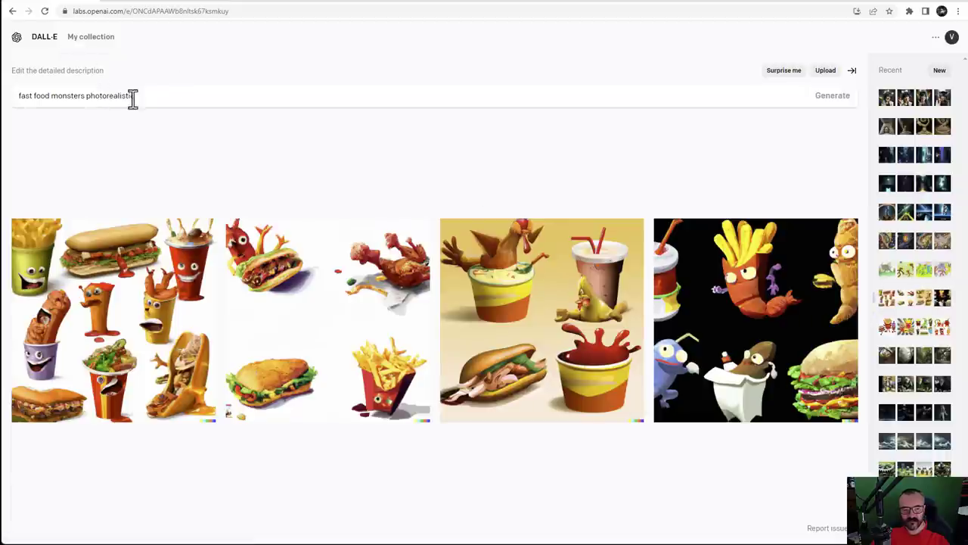
{"action": "left_click", "coordinate": [174, 340]}
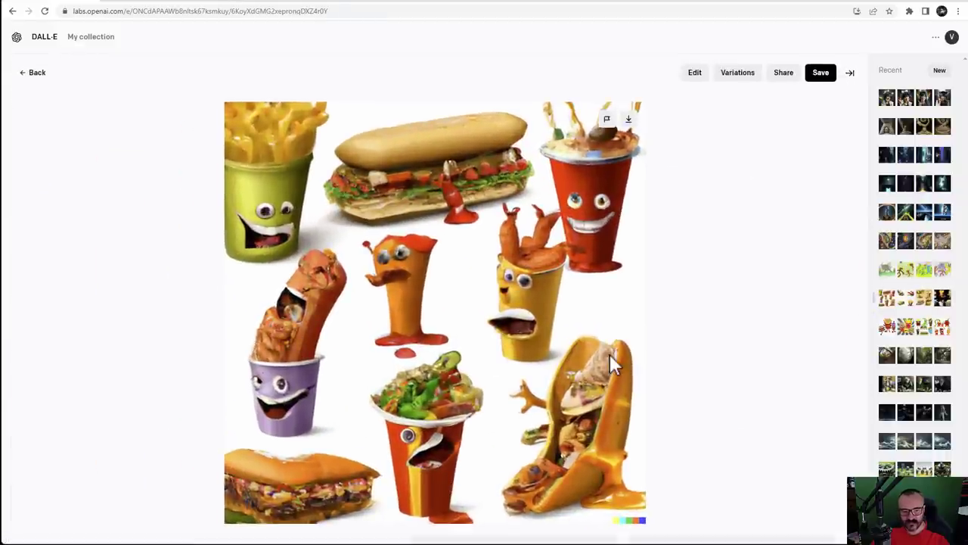
{"action": "left_click", "coordinate": [855, 324]}
{"action": "left_click", "coordinate": [855, 323]}
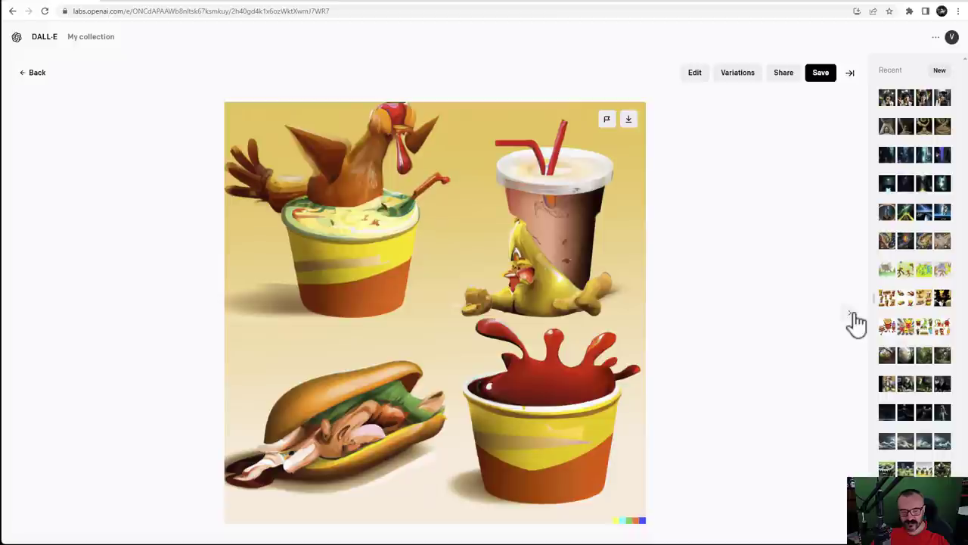
{"action": "left_click", "coordinate": [856, 324]}
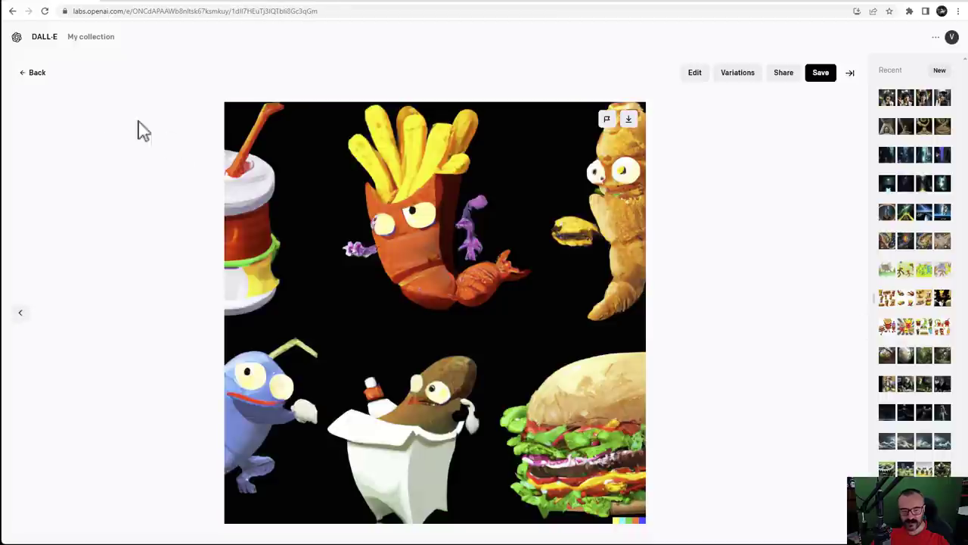
{"action": "left_click", "coordinate": [39, 73]}
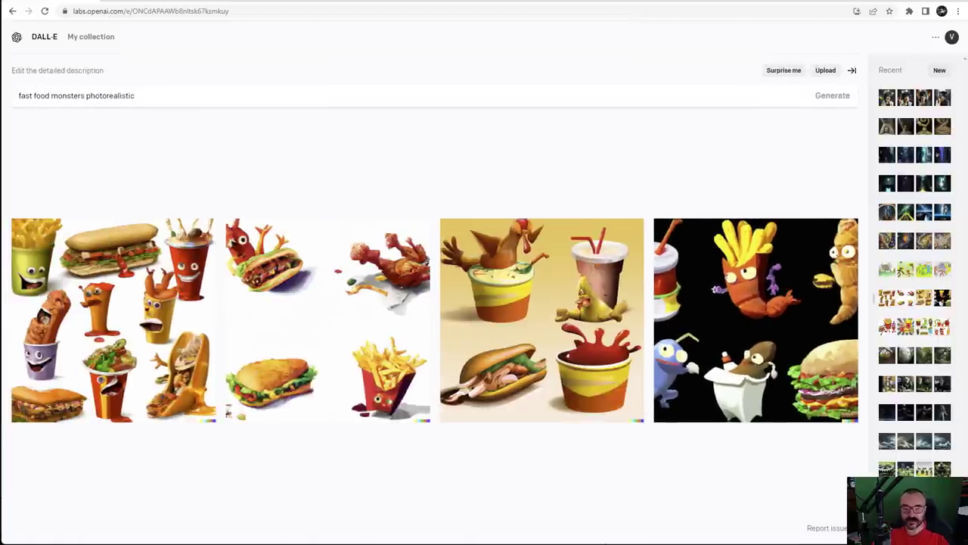
Switch to Midjourney and search the profile's images for "fast food monster"
{"action": "left_click", "coordinate": [684, 7]}
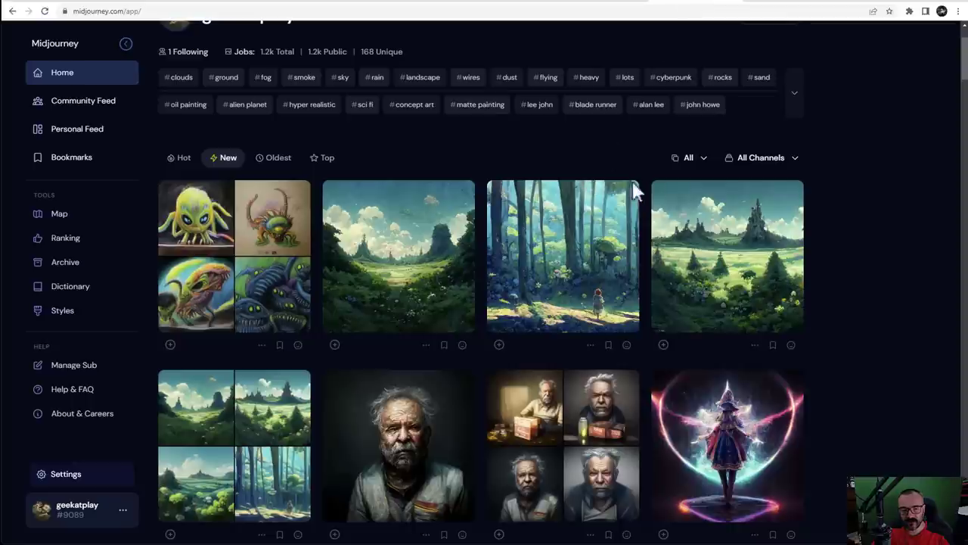
{"action": "scroll", "coordinate": [454, 133], "scroll_direction": "up", "scroll_amount": 2}
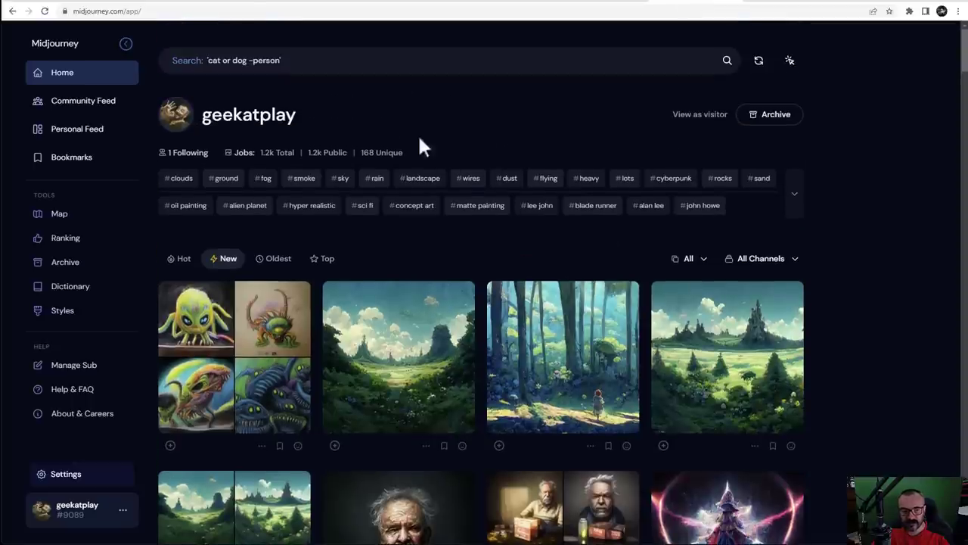
{"action": "left_click", "coordinate": [386, 66]}
{"action": "type", "text": "fast f"}
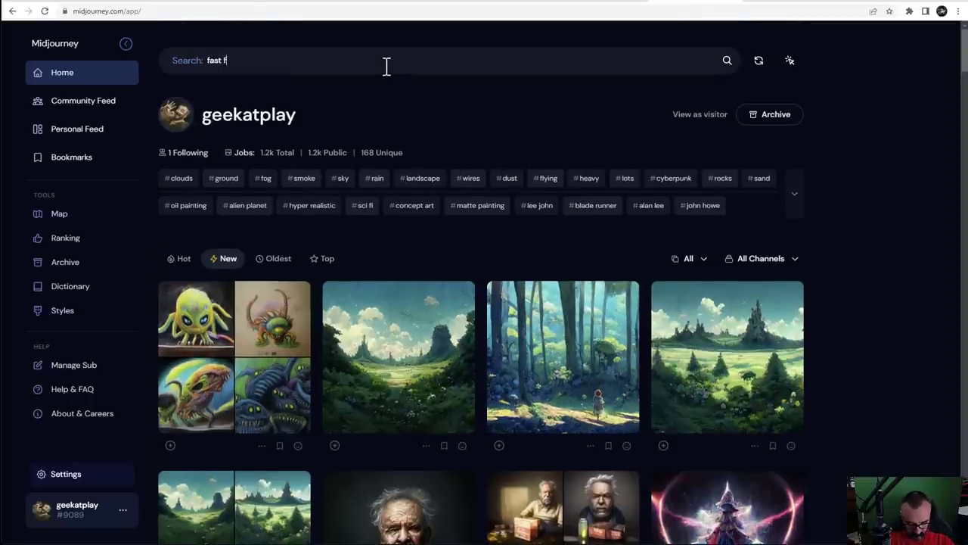
{"action": "type", "text": "ood monster"}
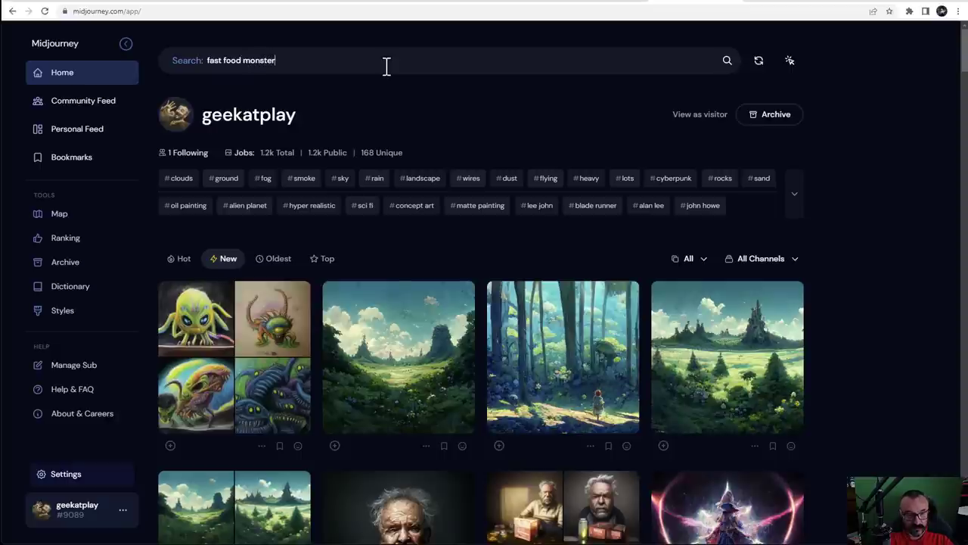
{"action": "key", "text": "Return"}
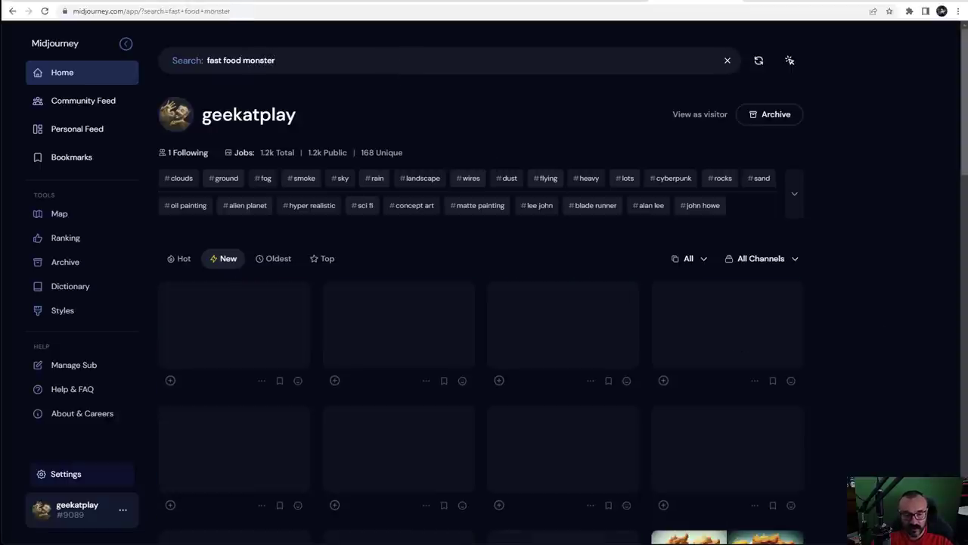
Browse down the Midjourney search results and view the wide image of red burger monsters beside a teal-topped, golden-bodied monster enlarged
{"action": "scroll", "coordinate": [742, 277], "scroll_direction": "down", "scroll_amount": 15}
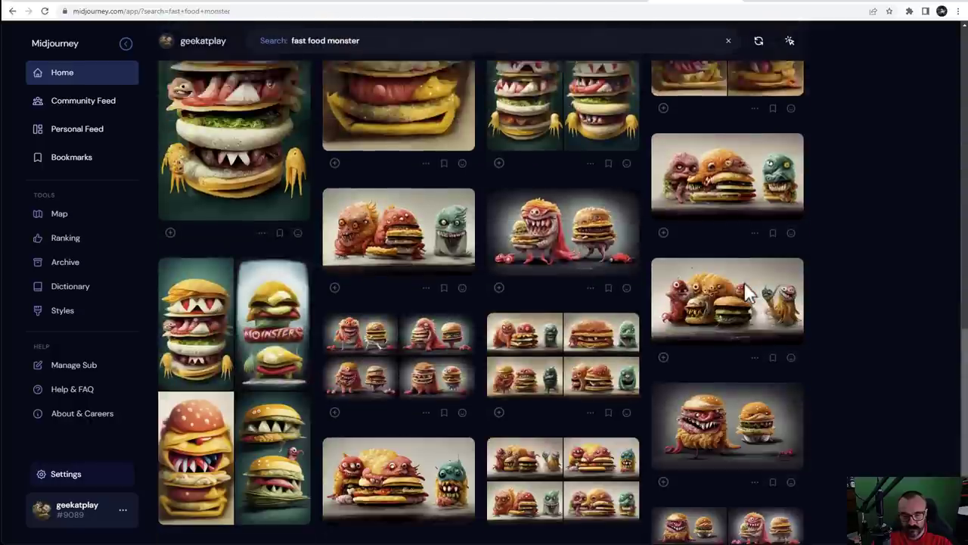
{"action": "scroll", "coordinate": [745, 287], "scroll_direction": "down", "scroll_amount": 2}
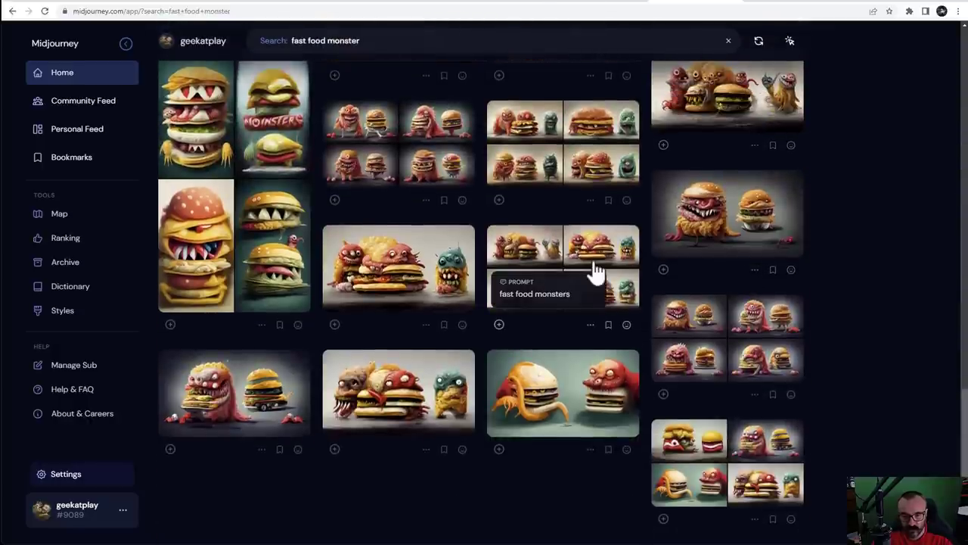
{"action": "left_click", "coordinate": [443, 260]}
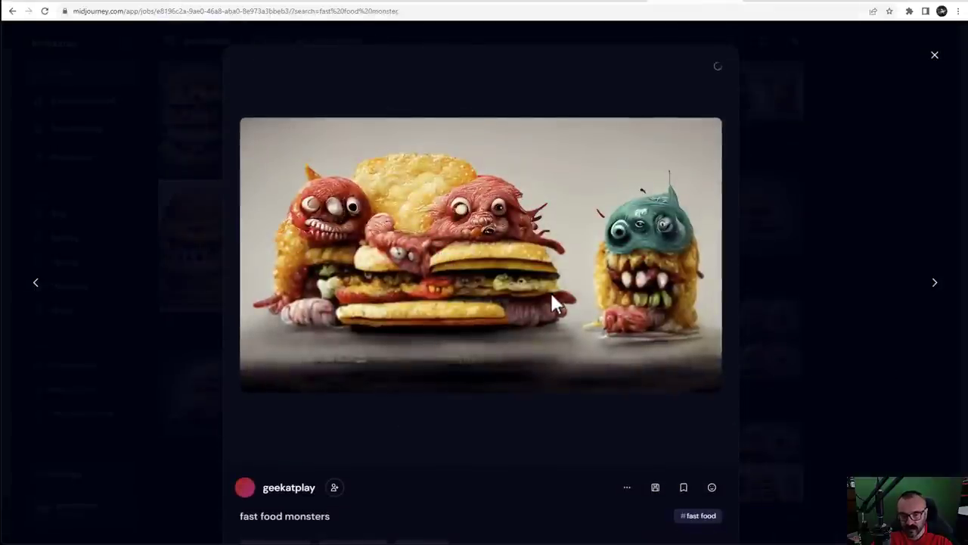
{"action": "left_click", "coordinate": [850, 378]}
View two more wide Midjourney results enlarged: the orange, red and grey-green monster trio, and the red and green monsters flanking a burger
{"action": "scroll", "coordinate": [738, 344], "scroll_direction": "down", "scroll_amount": 5}
{"action": "scroll", "coordinate": [741, 359], "scroll_direction": "up", "scroll_amount": 1}
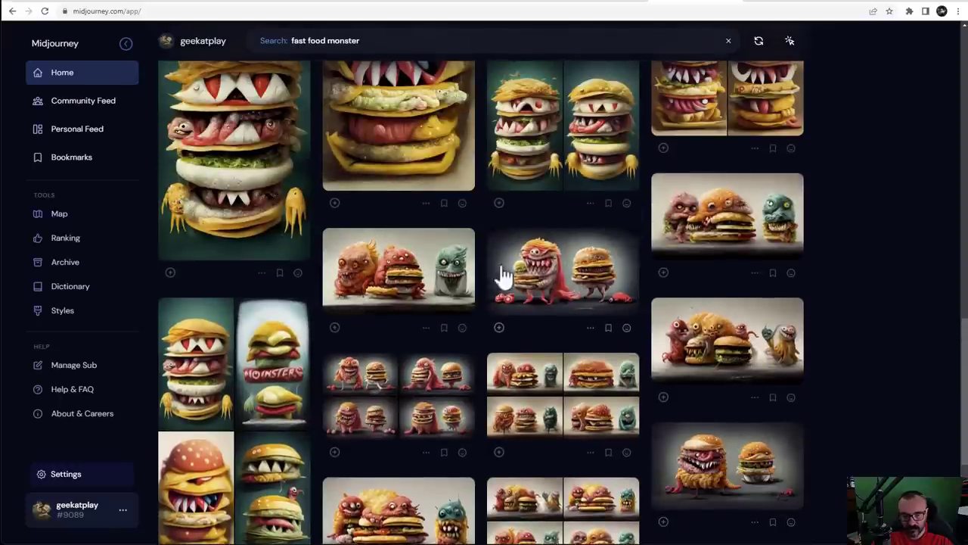
{"action": "left_click", "coordinate": [443, 265]}
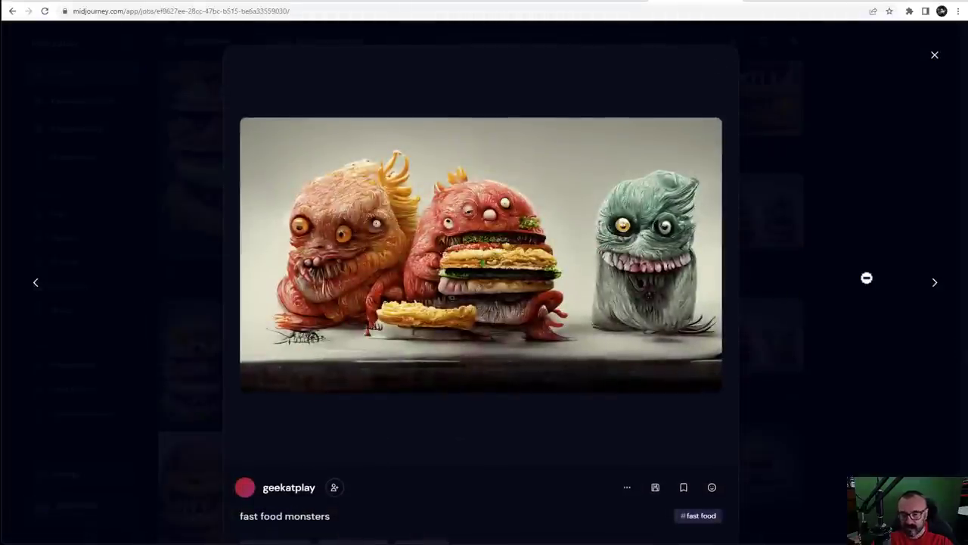
{"action": "left_click", "coordinate": [866, 278]}
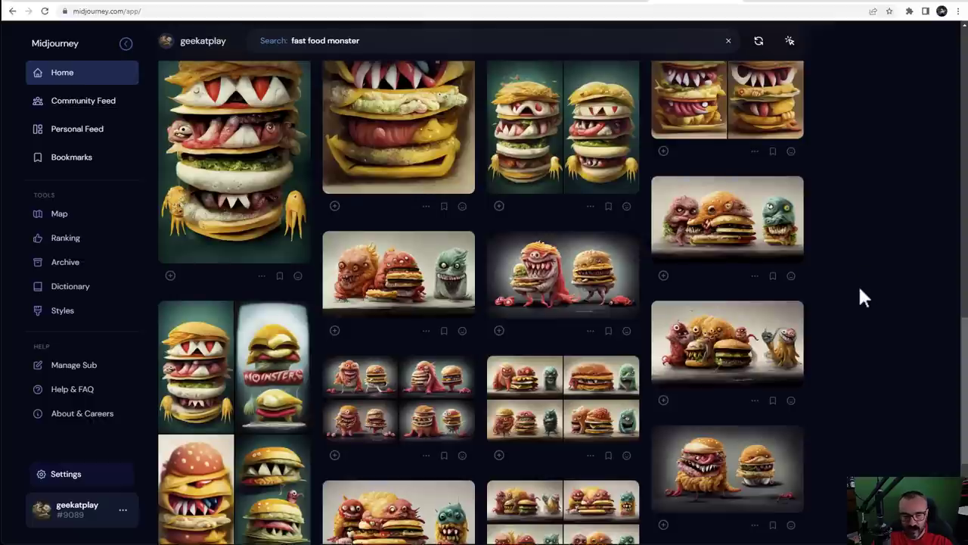
{"action": "scroll", "coordinate": [859, 284], "scroll_direction": "up", "scroll_amount": 2}
{"action": "scroll", "coordinate": [859, 291], "scroll_direction": "up", "scroll_amount": 2}
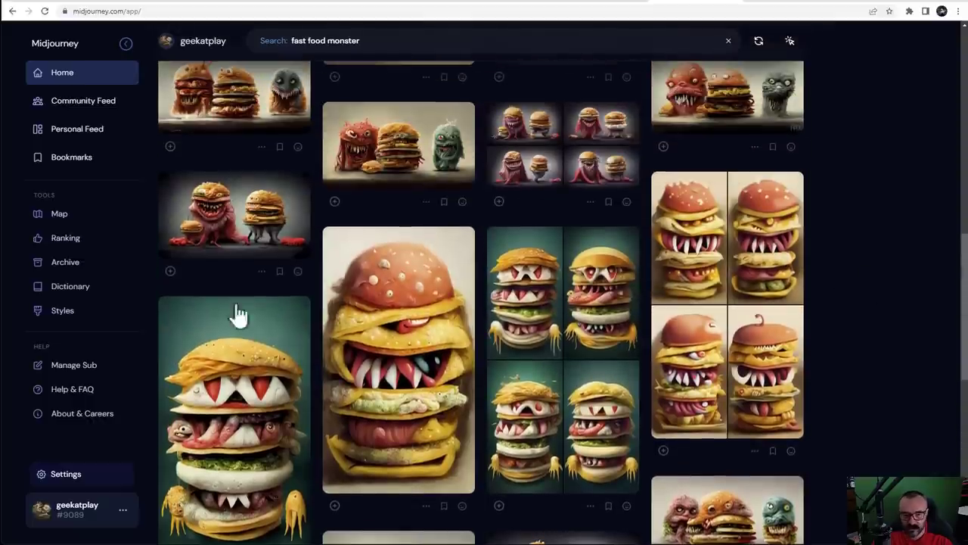
{"action": "left_click", "coordinate": [419, 144]}
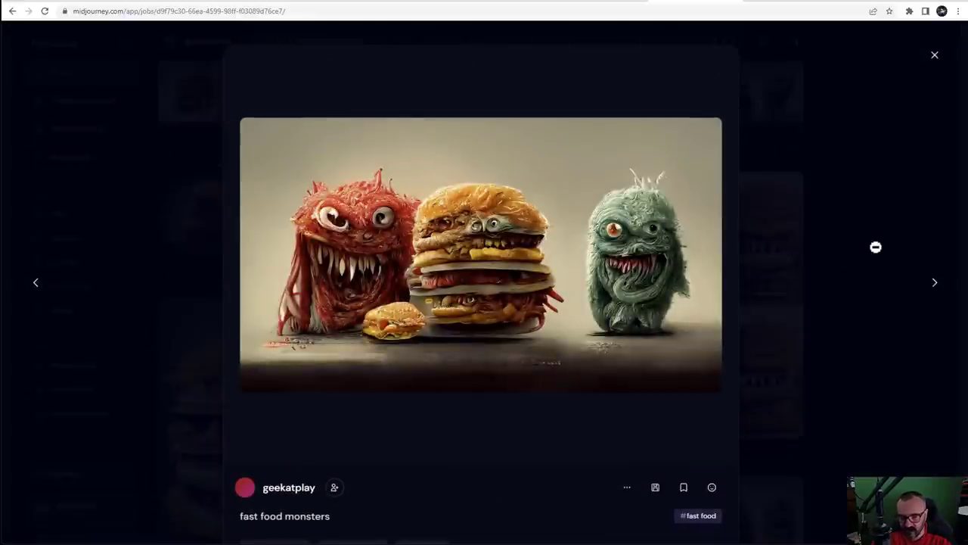
{"action": "left_click", "coordinate": [823, 282]}
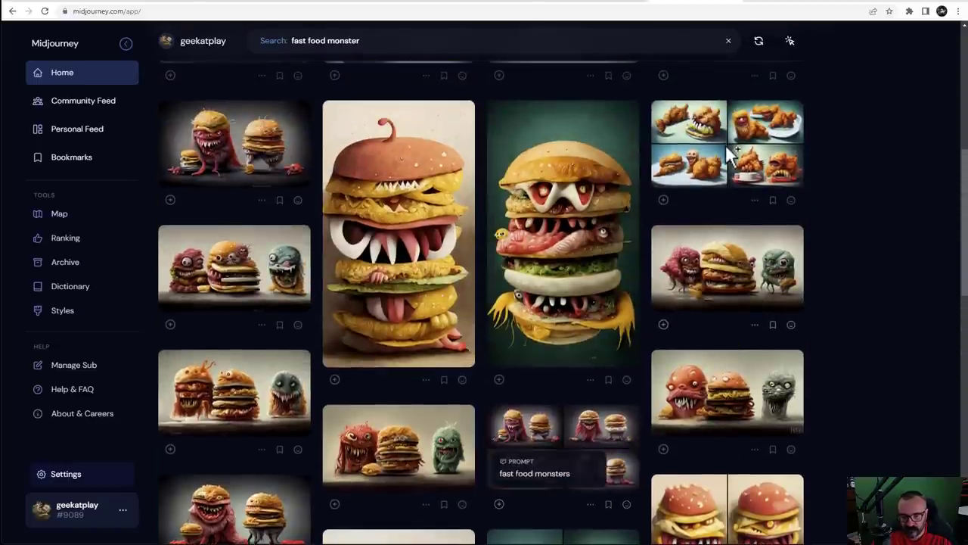
View the tall stacked-burger monster on a green background enlarged, highlight its "fast food monsters" prompt, and return to the Midjourney results
{"action": "left_click", "coordinate": [569, 197]}
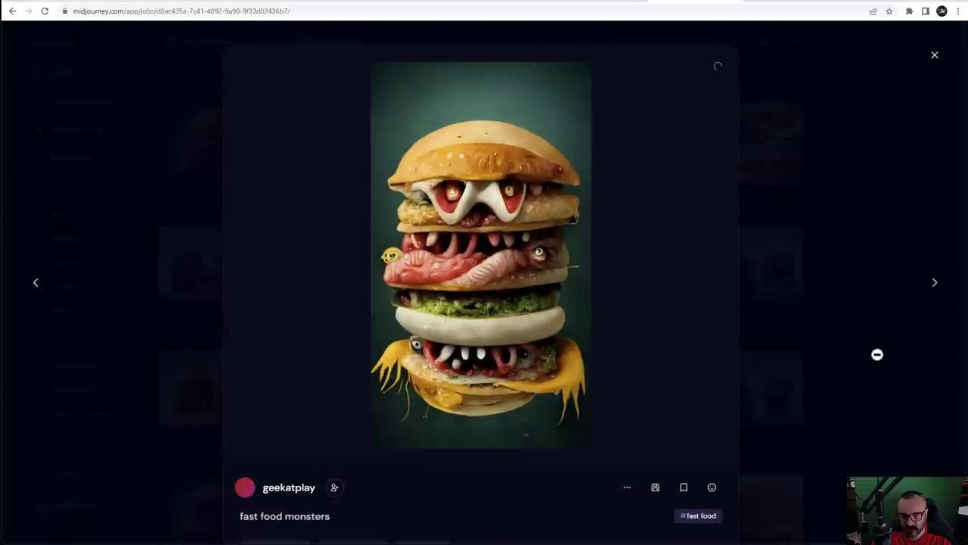
{"action": "left_click_drag", "start_coordinate": [336, 515], "coordinate": [240, 517]}
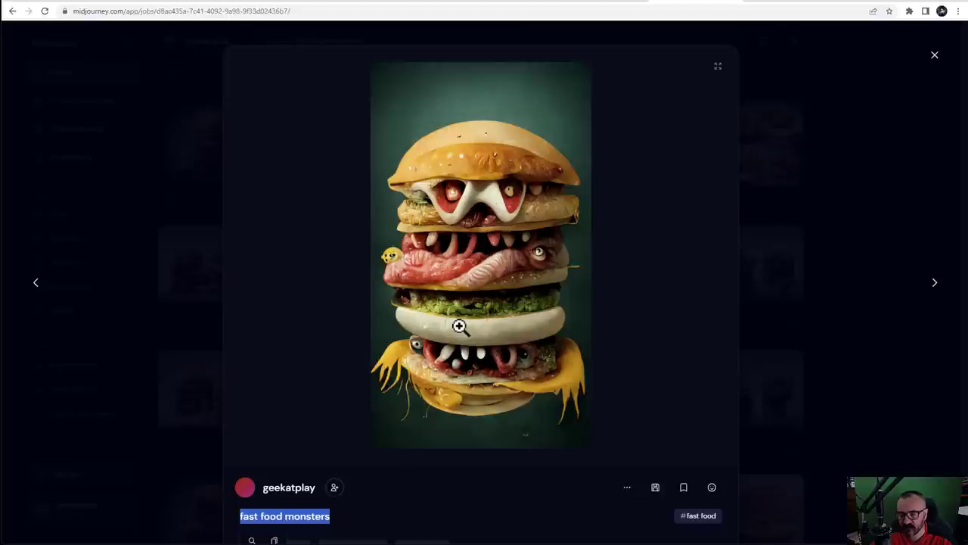
{"action": "left_click", "coordinate": [880, 232]}
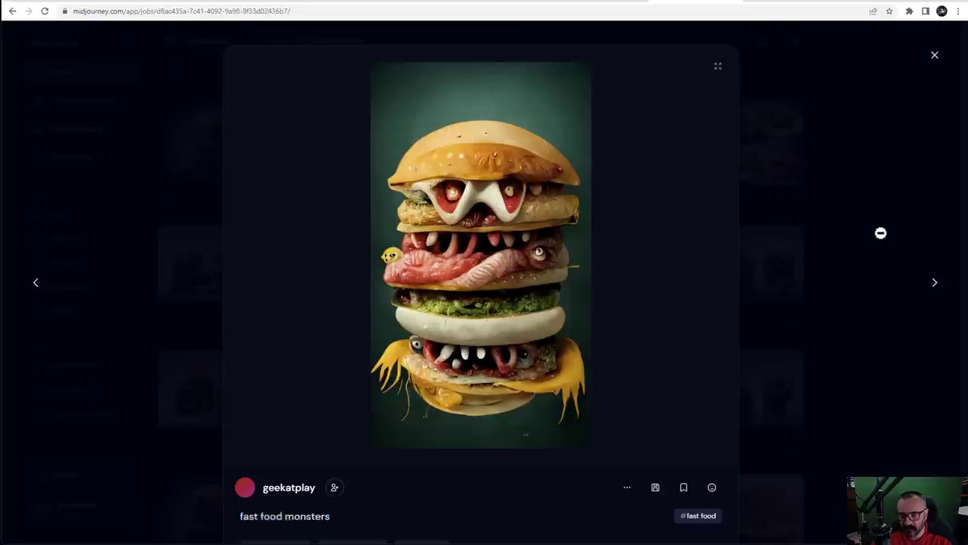
{"action": "scroll", "coordinate": [832, 322], "scroll_direction": "down", "scroll_amount": 2}
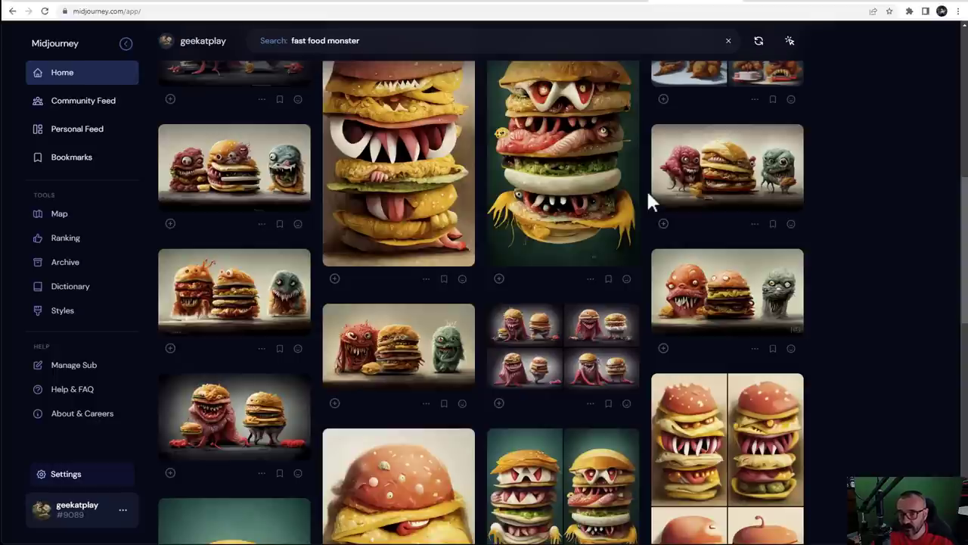
Switch to DALL-E, open the recent "kids drawing of alien monsters attacking" set, page through its four images enlarged, and return to the set
{"action": "left_click", "coordinate": [39, 2]}
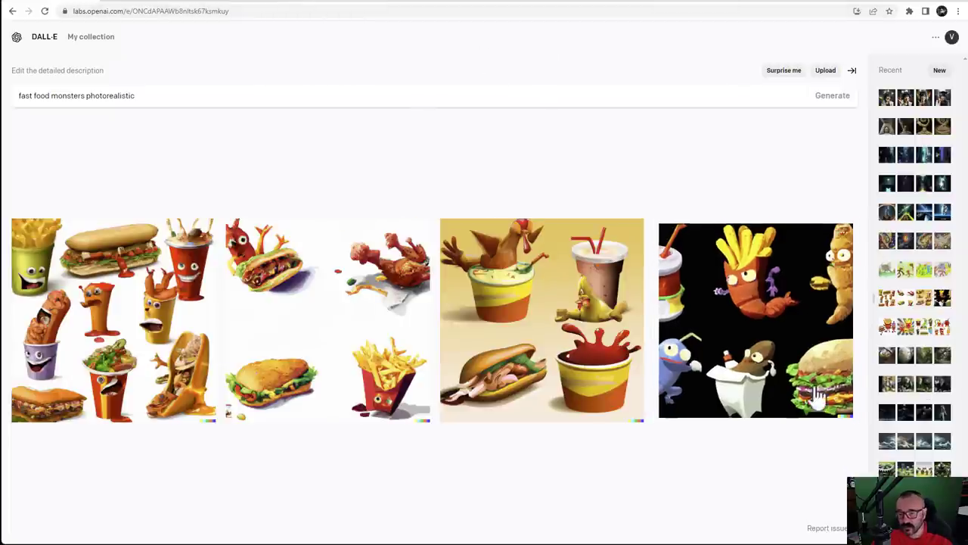
{"action": "left_click", "coordinate": [938, 270]}
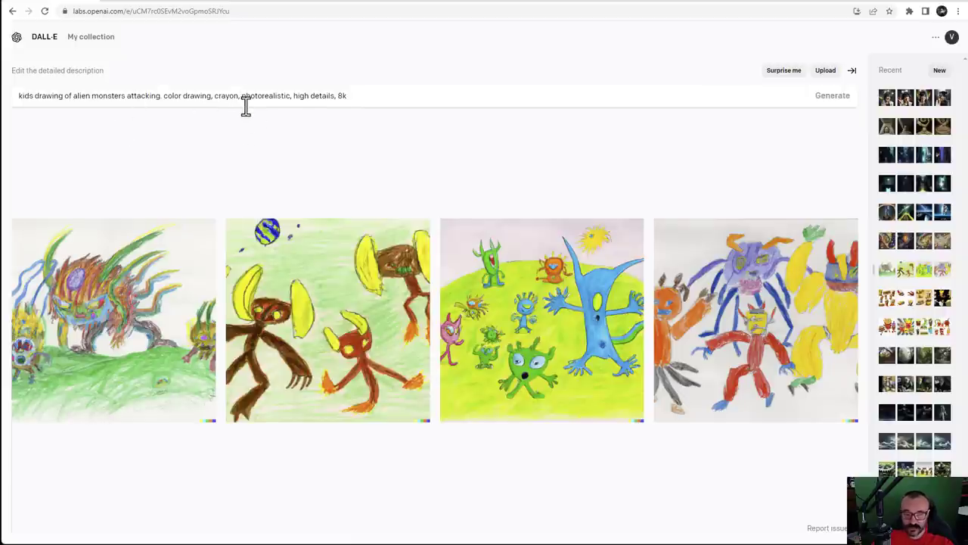
{"action": "left_click", "coordinate": [182, 275]}
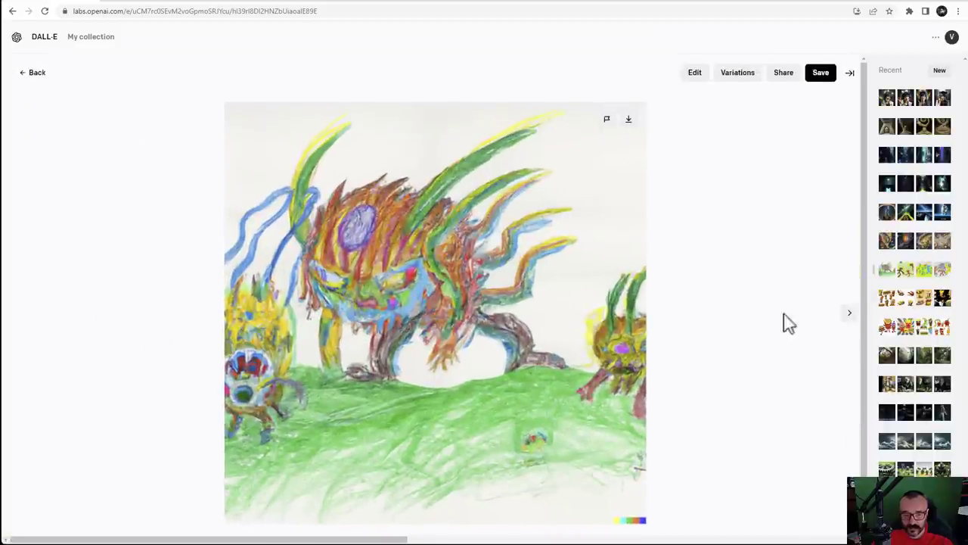
{"action": "left_click", "coordinate": [850, 316]}
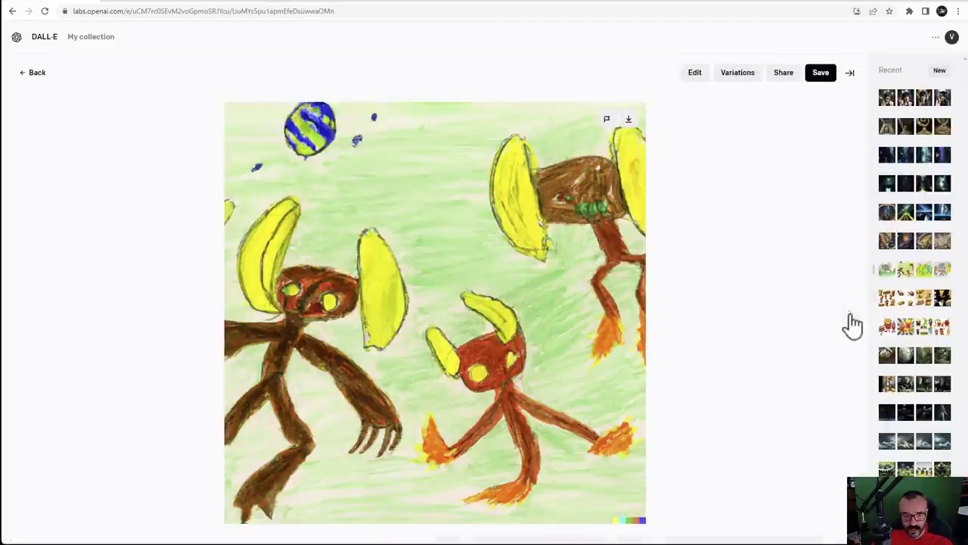
{"action": "left_click", "coordinate": [850, 318]}
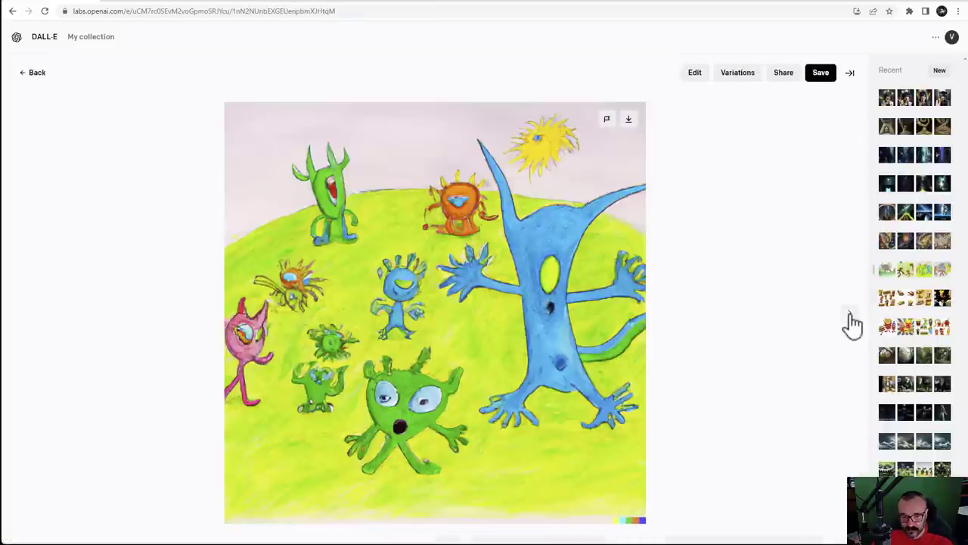
{"action": "left_click", "coordinate": [851, 316]}
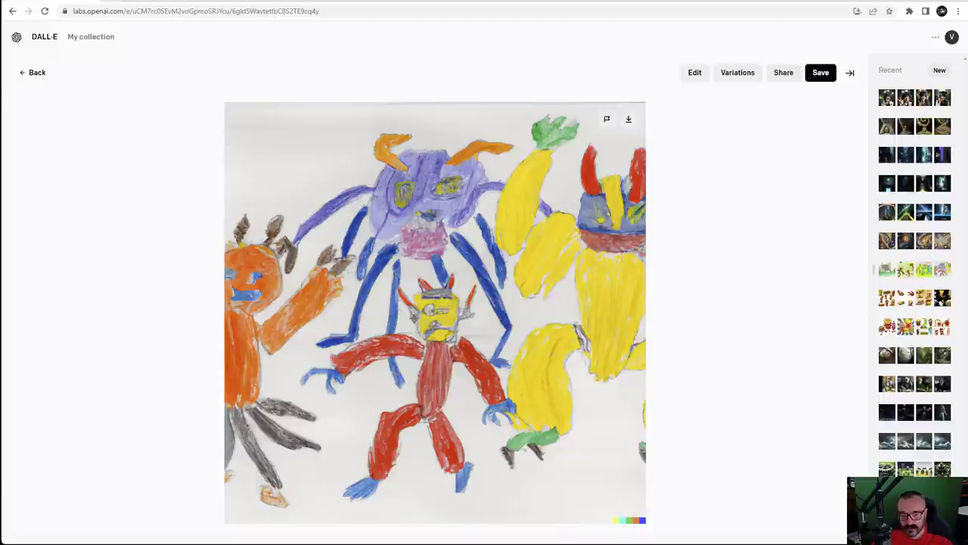
{"action": "left_click", "coordinate": [25, 81]}
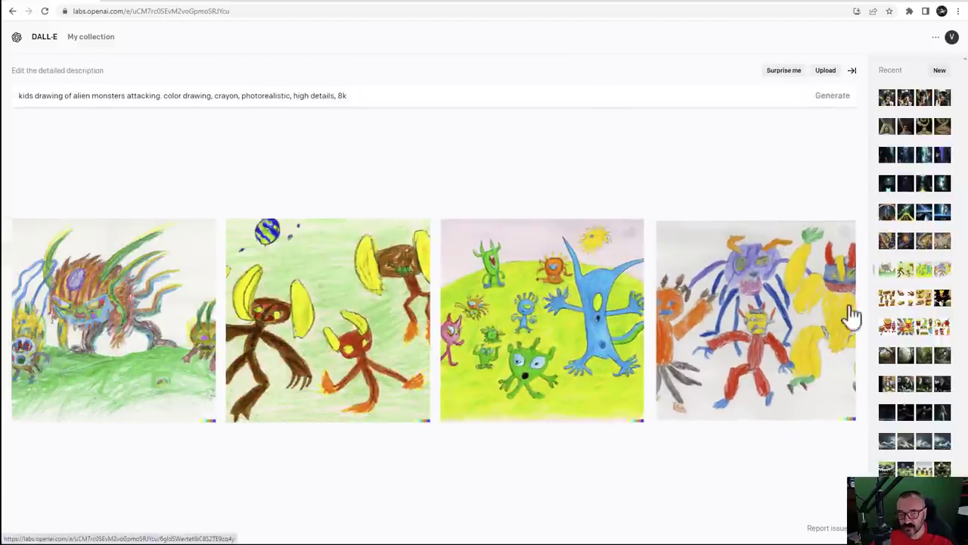
Switch to the Stable Diffusion Discord and jump from the mentions to the "kids drawing of alien monsters attacking" result in dream-49
{"action": "left_click", "coordinate": [323, 5]}
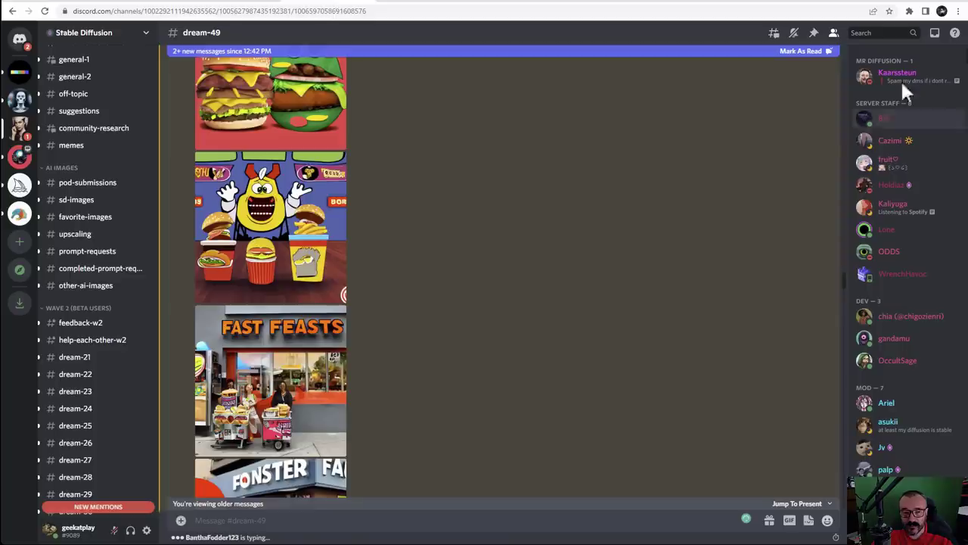
{"action": "left_click", "coordinate": [938, 35]}
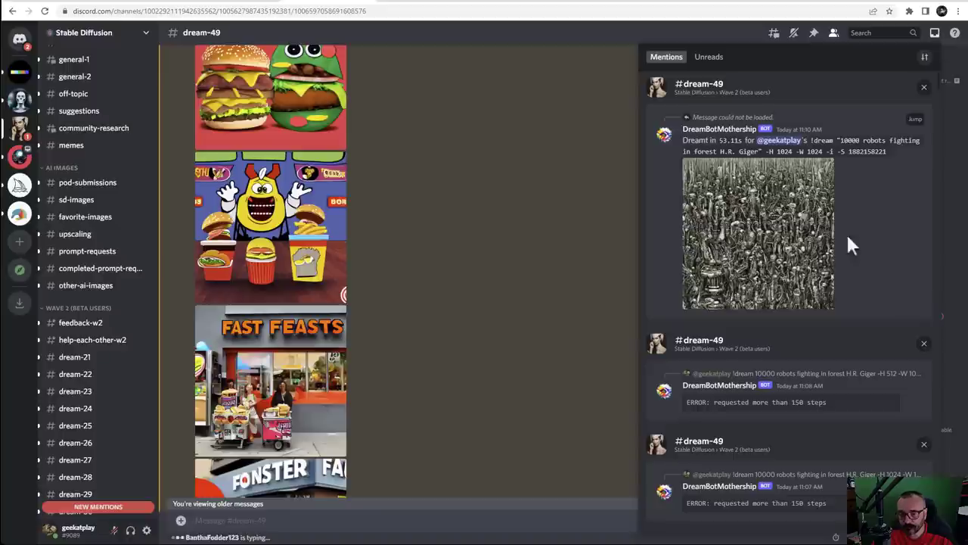
{"action": "scroll", "coordinate": [851, 355], "scroll_direction": "down", "scroll_amount": 10}
{"action": "scroll", "coordinate": [865, 377], "scroll_direction": "down", "scroll_amount": 15}
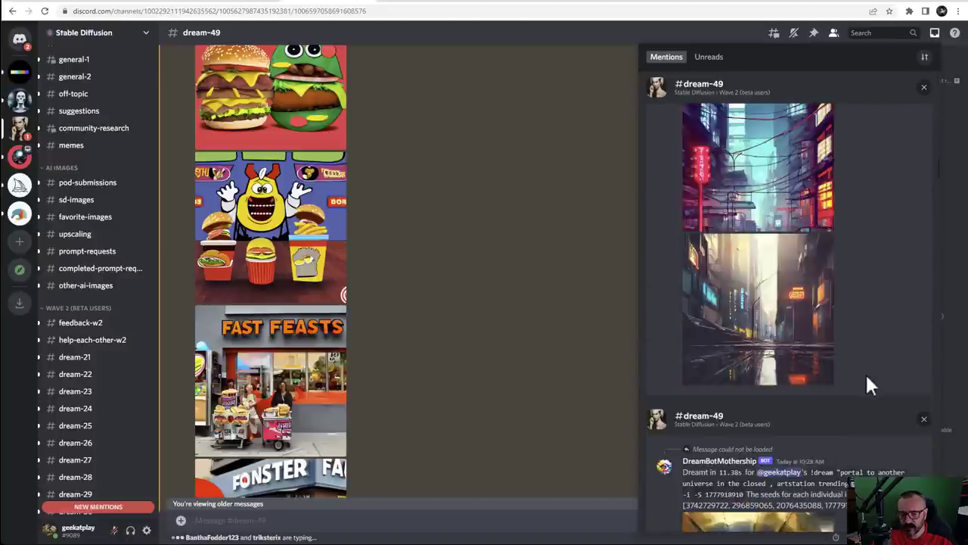
{"action": "scroll", "coordinate": [865, 373], "scroll_direction": "down", "scroll_amount": 15}
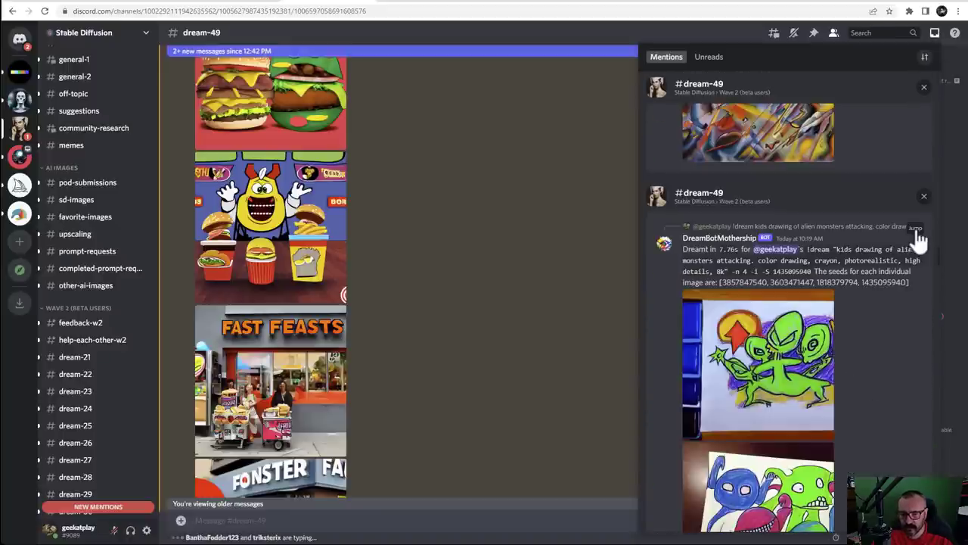
{"action": "left_click", "coordinate": [915, 230]}
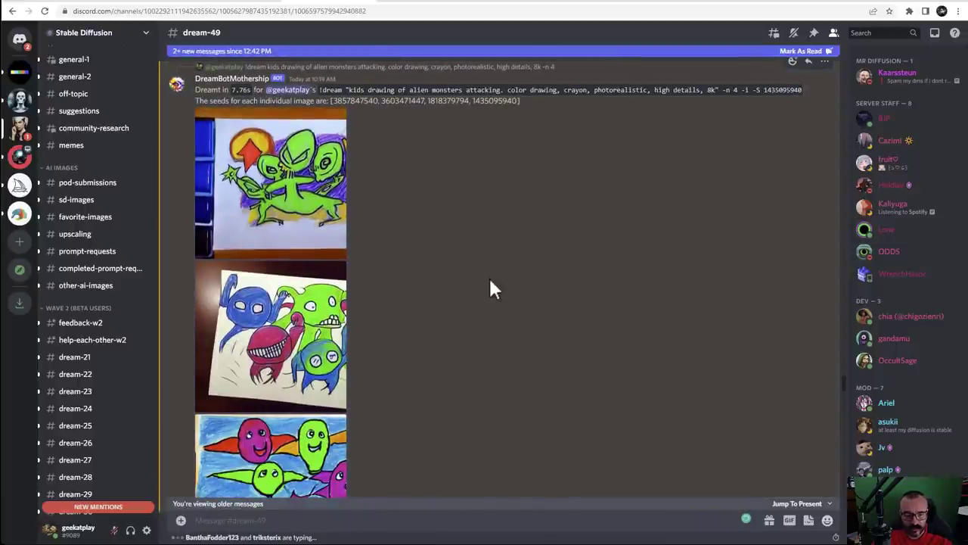
Look over the four alien monster drawings and view the crowd of one-eyed monsters on a purple background enlarged
{"action": "scroll", "coordinate": [490, 289], "scroll_direction": "down", "scroll_amount": 5}
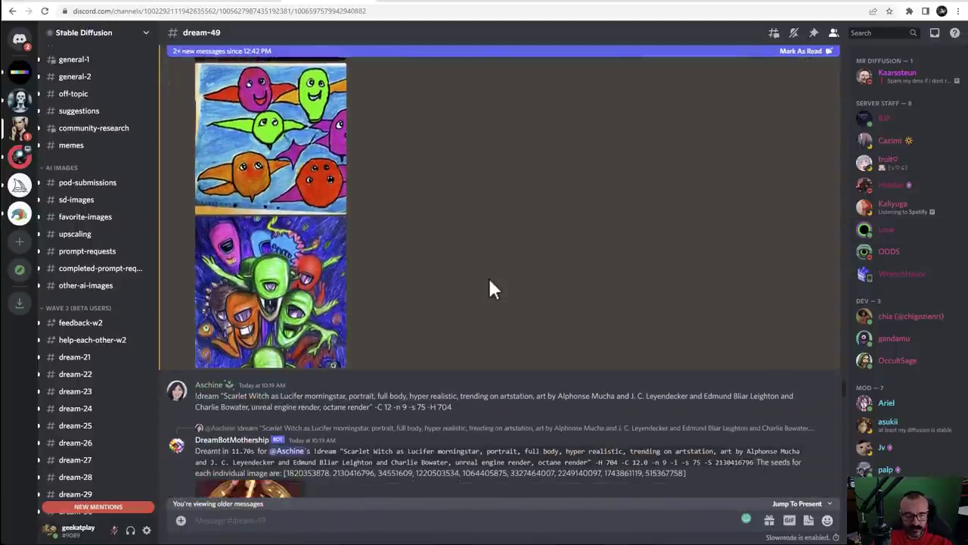
{"action": "scroll", "coordinate": [489, 283], "scroll_direction": "up", "scroll_amount": 5}
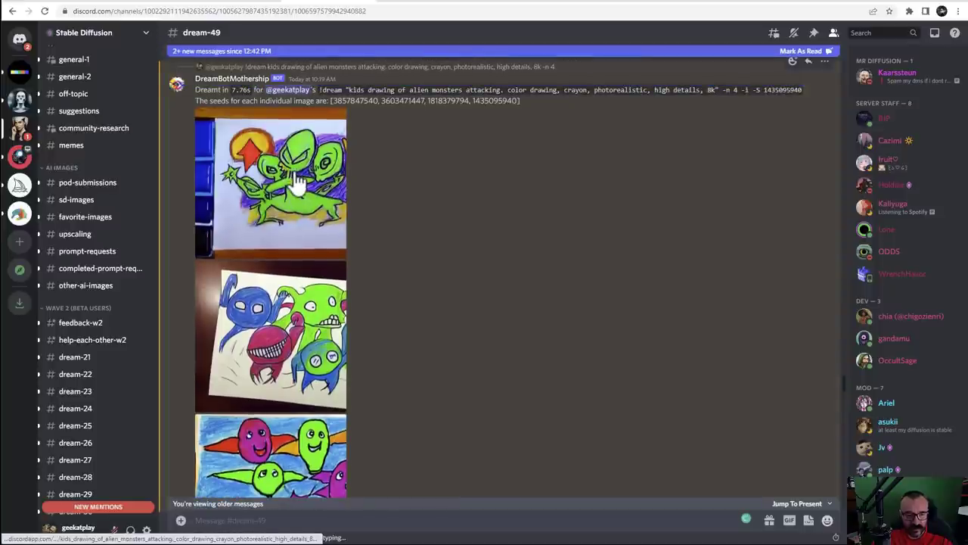
{"action": "scroll", "coordinate": [303, 209], "scroll_direction": "down", "scroll_amount": 3}
{"action": "left_click", "coordinate": [270, 345]}
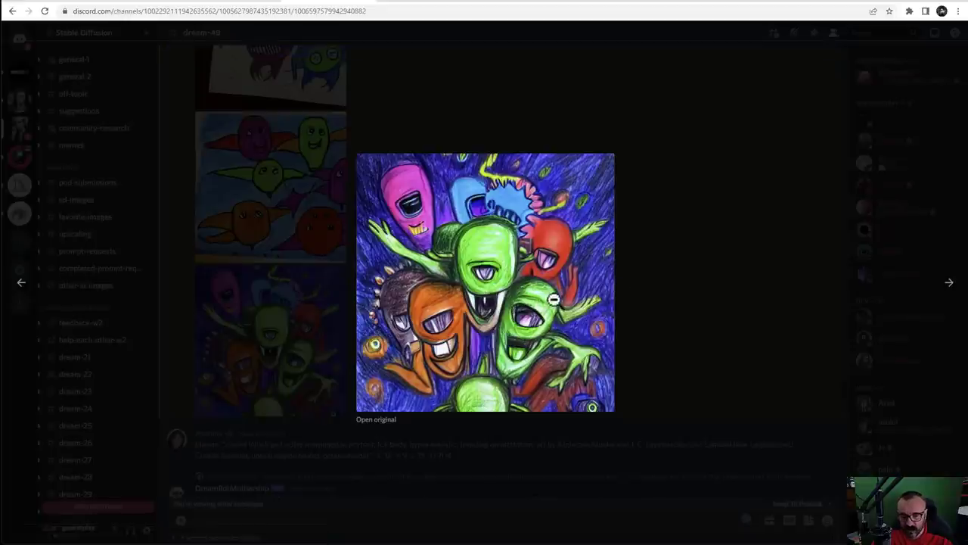
{"action": "left_click", "coordinate": [689, 327]}
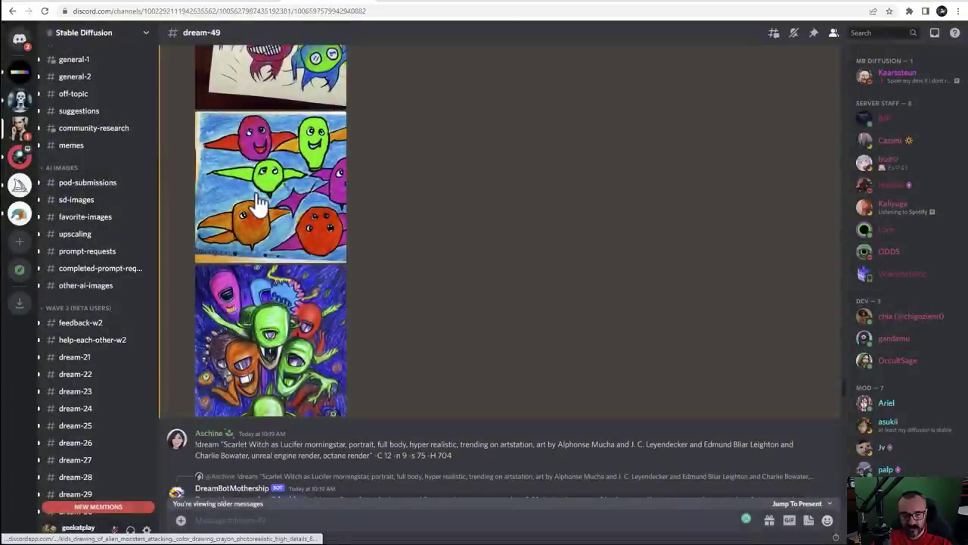
View the winged monsters on a blue background and the blue, red and green monsters on white paper enlarged
{"action": "left_click", "coordinate": [255, 201]}
{"action": "left_click", "coordinate": [646, 198]}
{"action": "scroll", "coordinate": [363, 244], "scroll_direction": "up", "scroll_amount": 2}
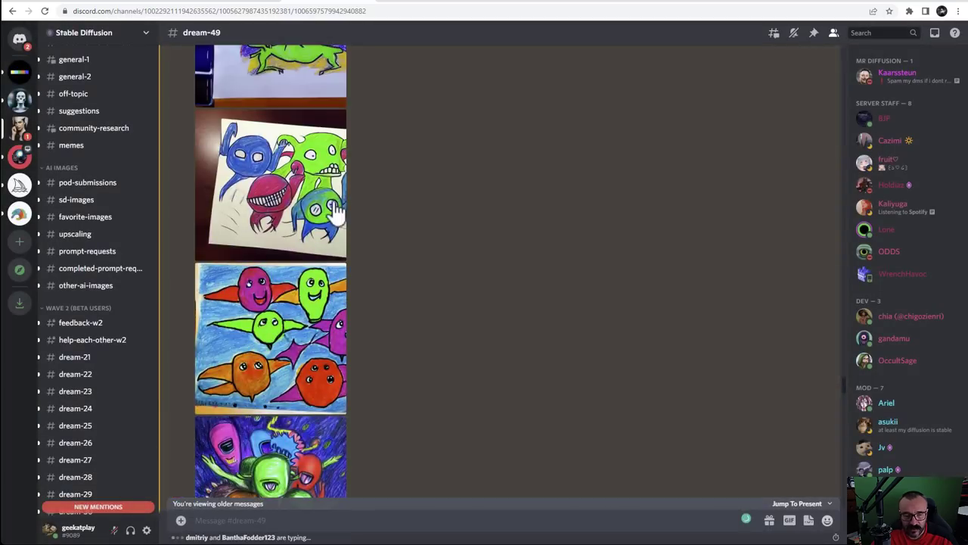
{"action": "left_click", "coordinate": [272, 185]}
{"action": "left_click", "coordinate": [660, 204]}
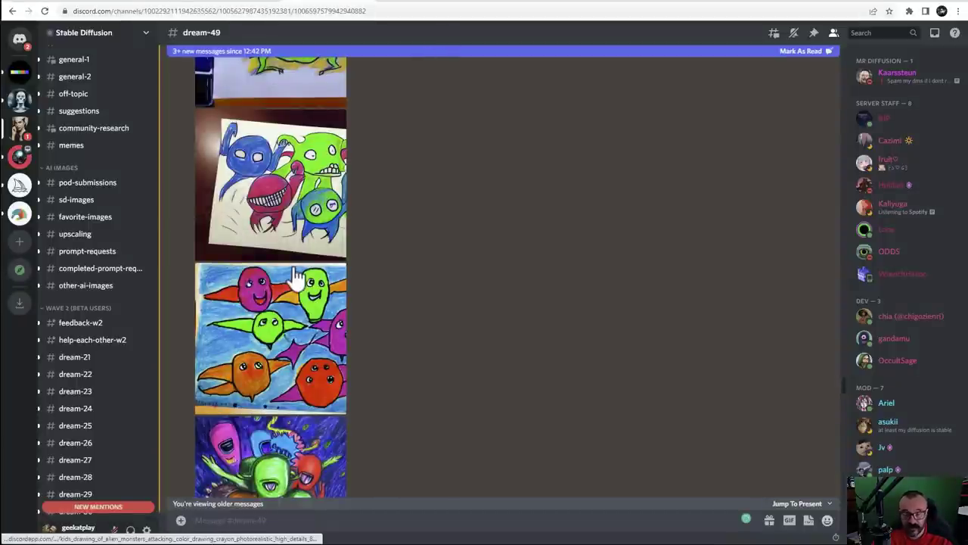
Switch to Midjourney and clear the "fast food monster" search on the profile's home page
{"action": "left_click", "coordinate": [703, 3]}
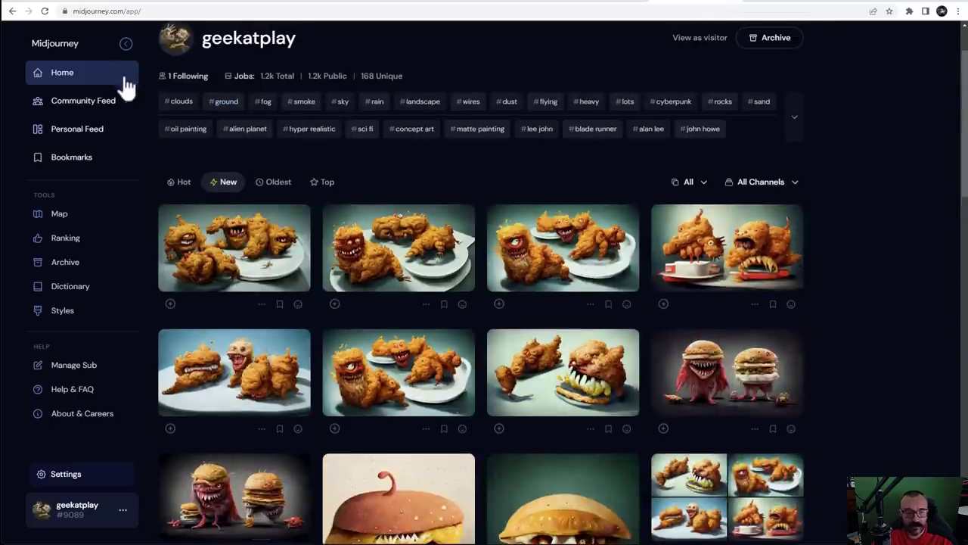
{"action": "left_click", "coordinate": [75, 79]}
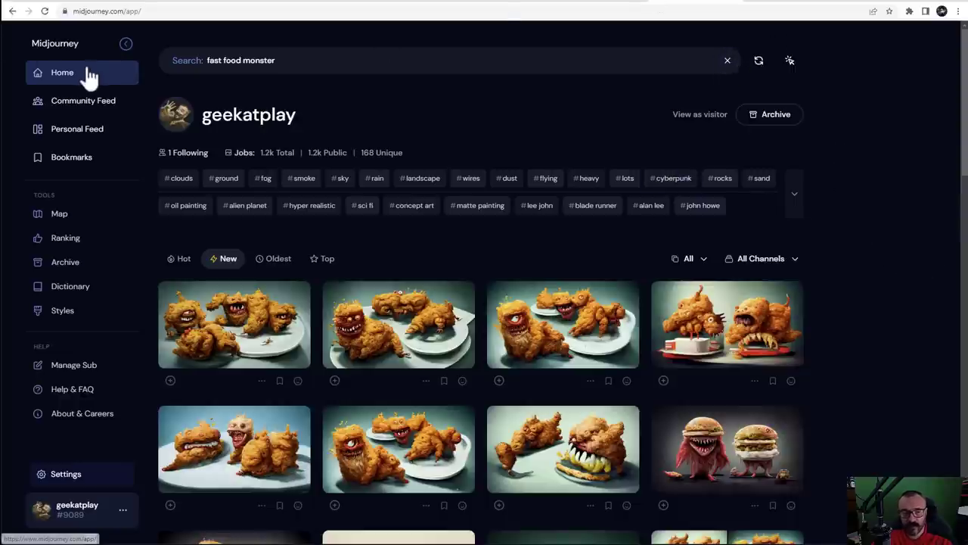
{"action": "double_click", "coordinate": [734, 66]}
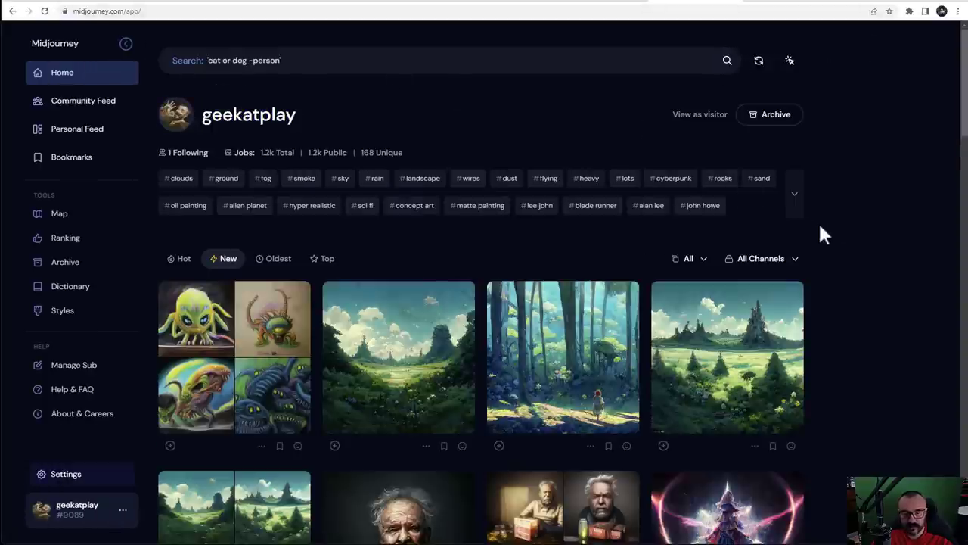
View the four-image grid of the "kids drawing of alien monsters attacking" prompt enlarged and browse the profile's newest images
{"action": "scroll", "coordinate": [815, 227], "scroll_direction": "down", "scroll_amount": 3}
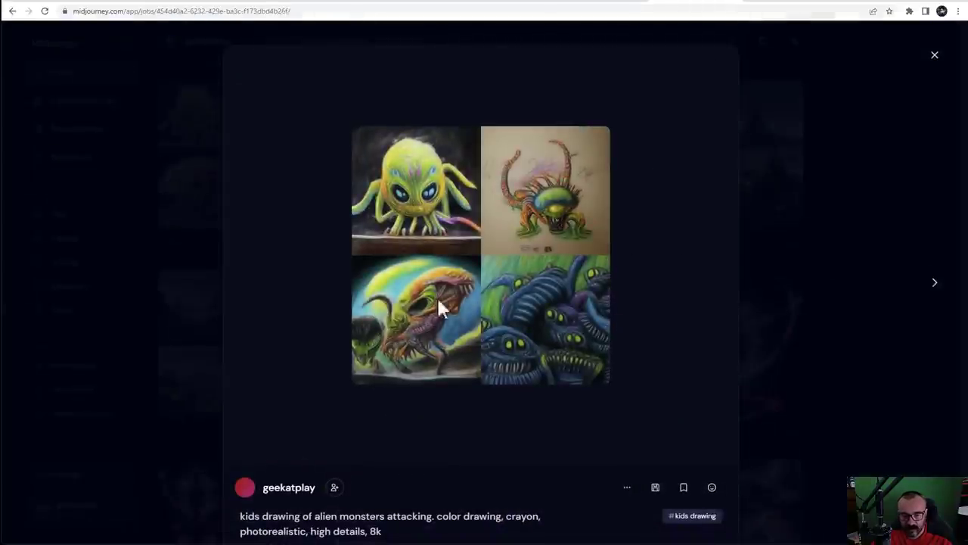
{"action": "left_click", "coordinate": [848, 273]}
{"action": "scroll", "coordinate": [859, 287], "scroll_direction": "down", "scroll_amount": 10}
{"action": "scroll", "coordinate": [870, 318], "scroll_direction": "up", "scroll_amount": 10}
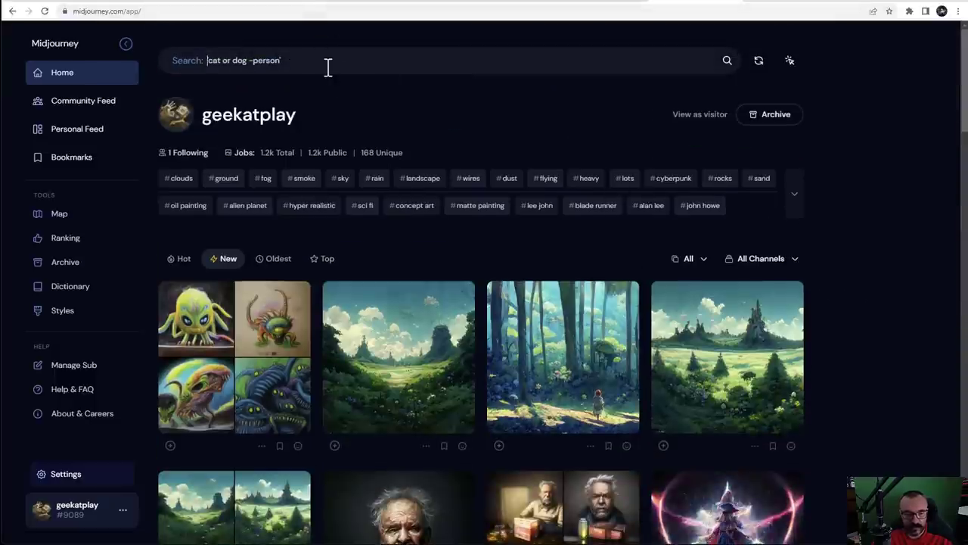
Search the profile's Midjourney images for "drawing"
{"action": "type", "text": "dr"}
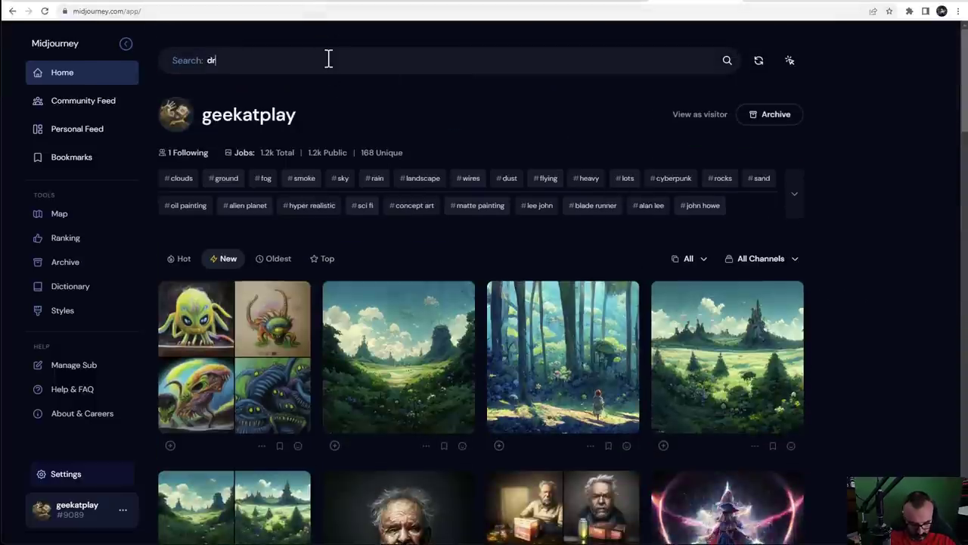
{"action": "type", "text": "awing"}
{"action": "key", "text": "Return"}
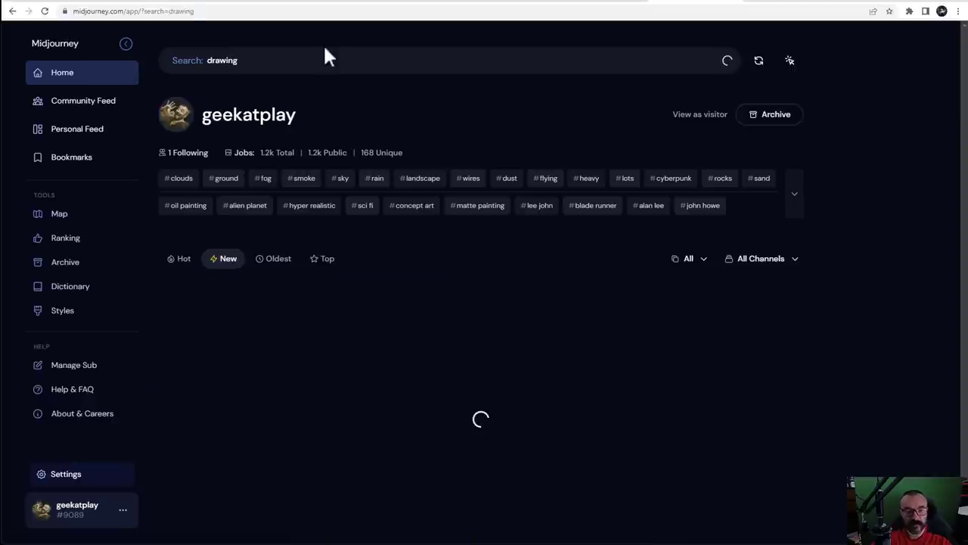
Browse the drawing results, viewing enlarged the green alien looming over a colourful crowd and the post-apocalypse street with children and alien monsters
{"action": "scroll", "coordinate": [834, 242], "scroll_direction": "down", "scroll_amount": 4}
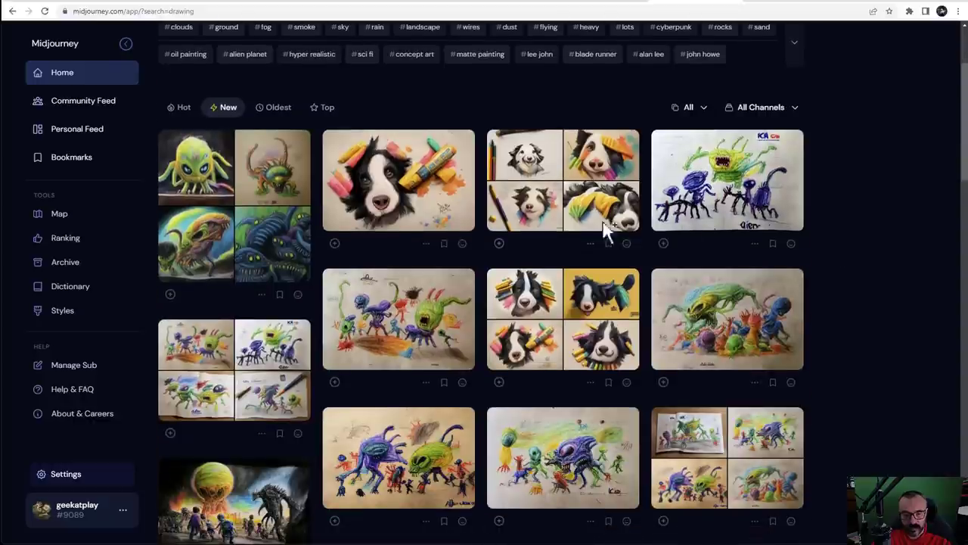
{"action": "scroll", "coordinate": [855, 272], "scroll_direction": "down", "scroll_amount": 1}
{"action": "mouse_move", "coordinate": [753, 151]}
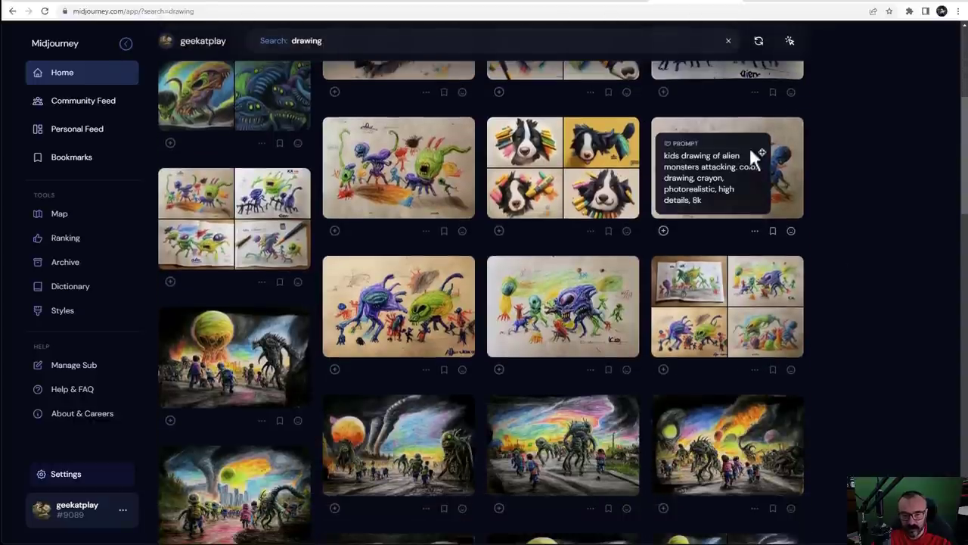
{"action": "left_click", "coordinate": [801, 155]}
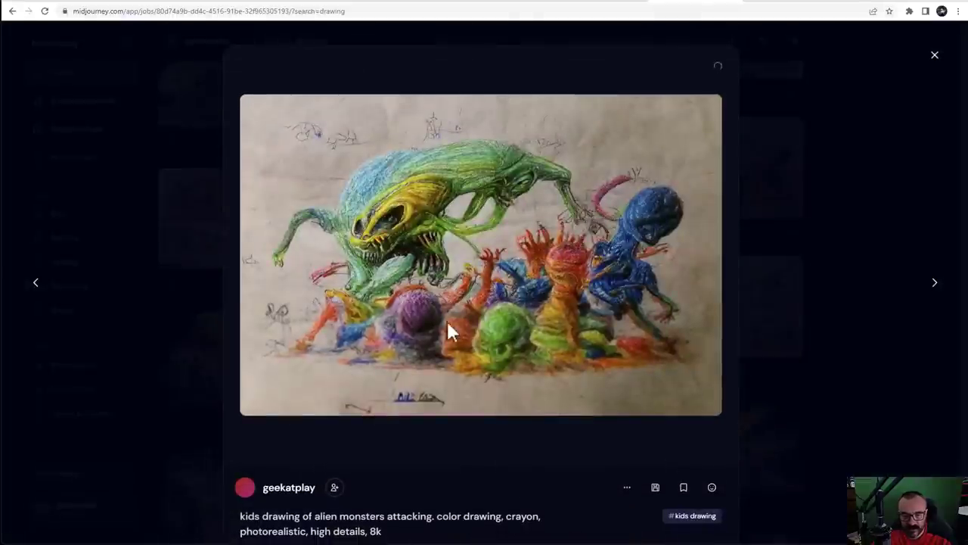
{"action": "left_click", "coordinate": [845, 297]}
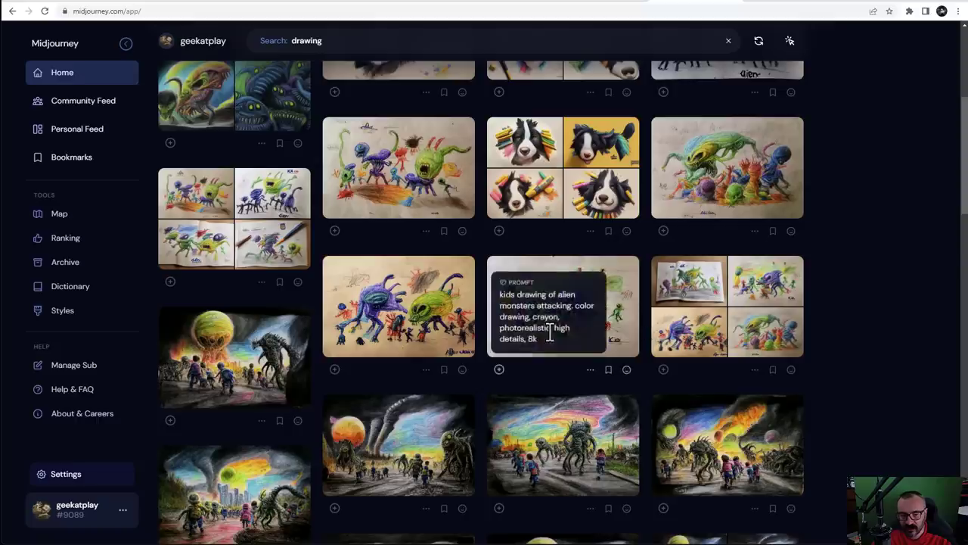
{"action": "scroll", "coordinate": [453, 303], "scroll_direction": "down", "scroll_amount": 5}
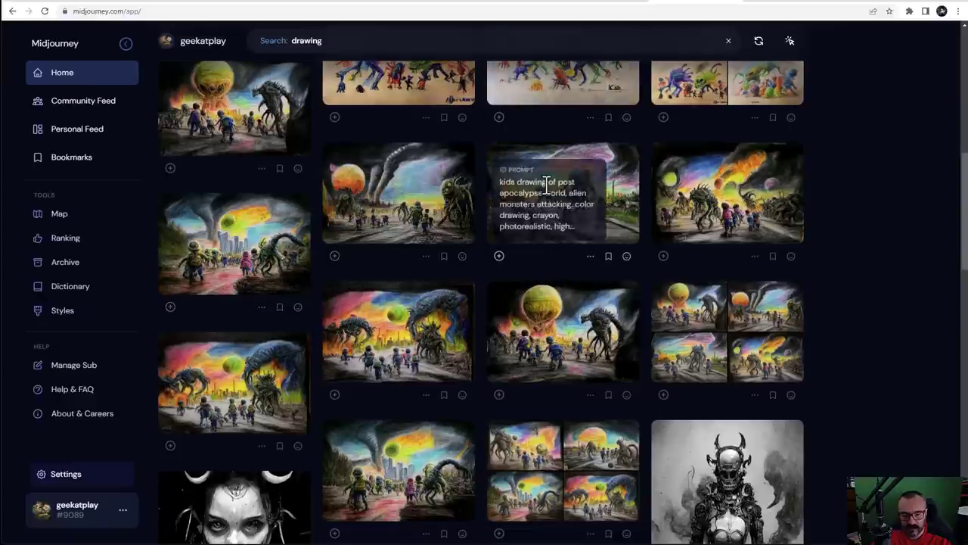
{"action": "left_click", "coordinate": [632, 200]}
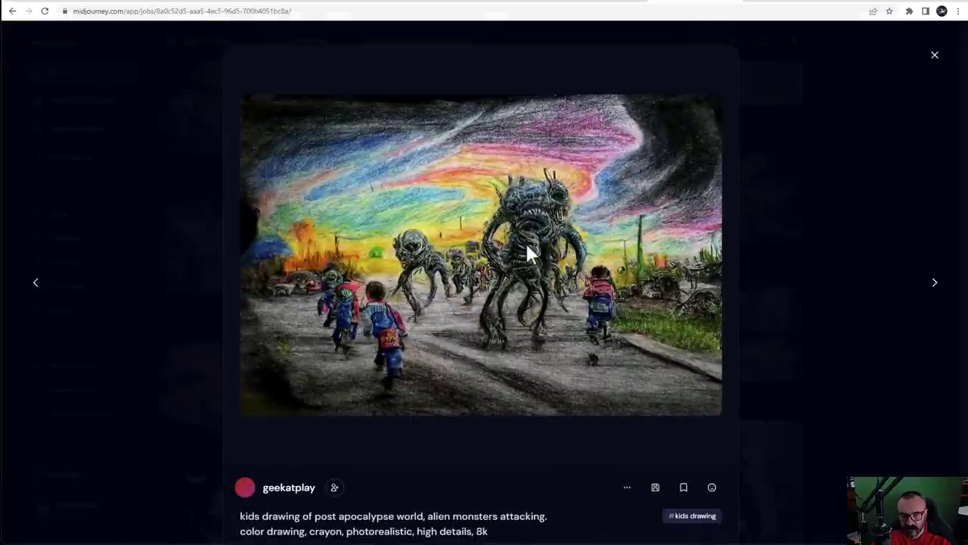
View the four-image grid of the "kids drawing of alien monsters attacking" prompt enlarged in Midjourney, and switch to its DALL-E results
{"action": "left_click", "coordinate": [870, 203]}
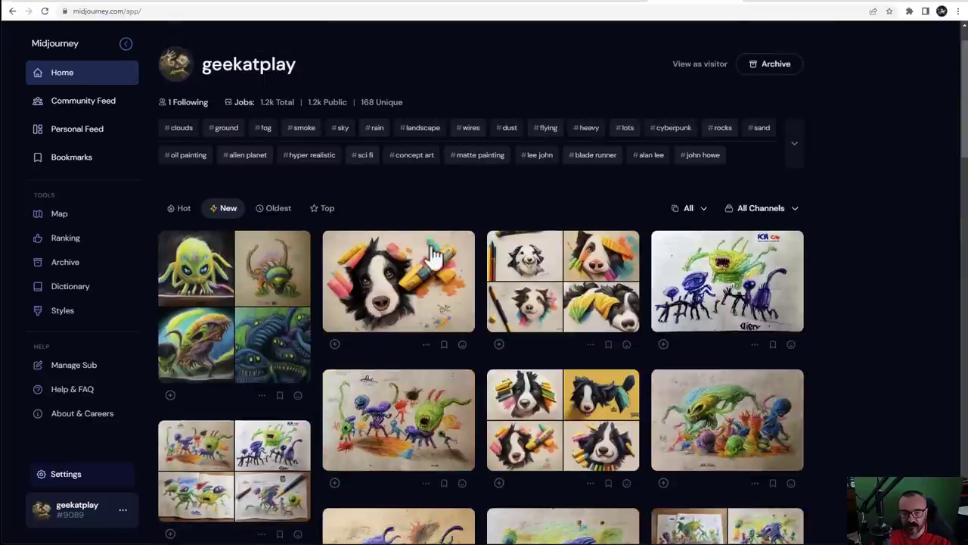
{"action": "left_click", "coordinate": [261, 263]}
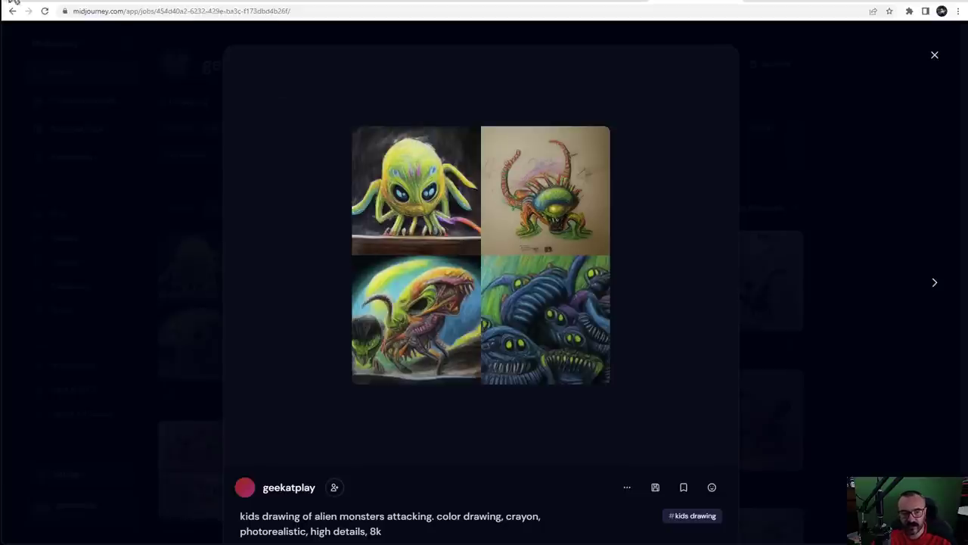
{"action": "left_click", "coordinate": [30, 2]}
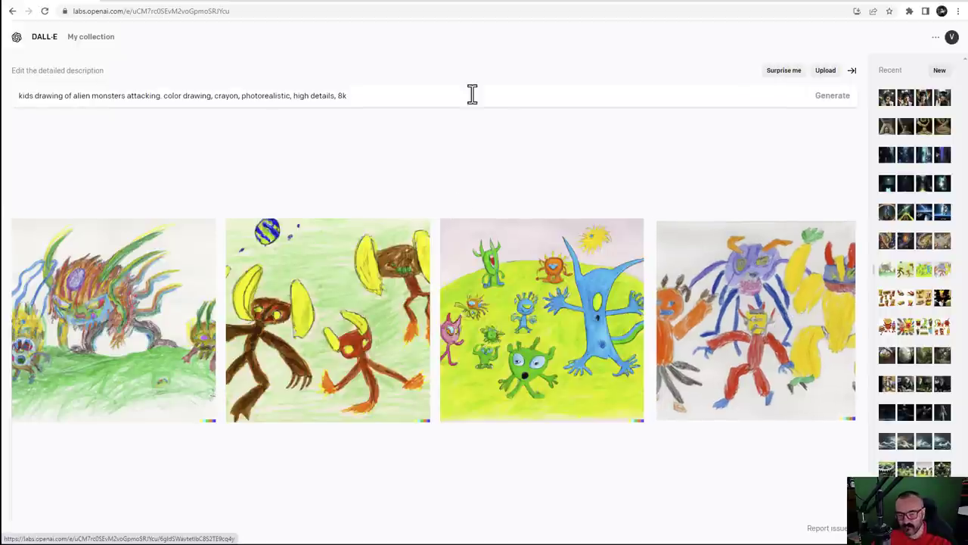
Switch to the Stable Diffusion Discord channel and examine the alien monster drawings generated for the same prompt
{"action": "left_click", "coordinate": [316, 3]}
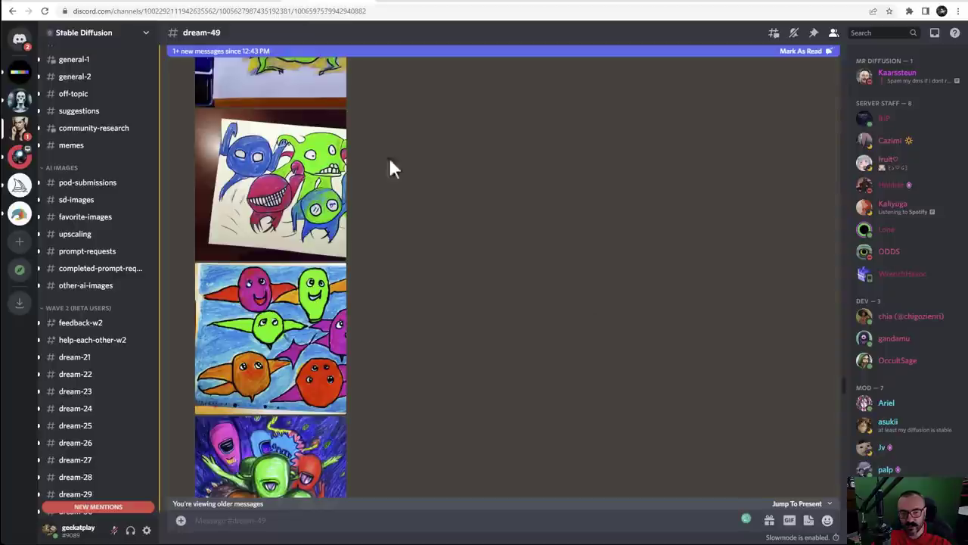
{"action": "scroll", "coordinate": [313, 244], "scroll_direction": "down", "scroll_amount": 3}
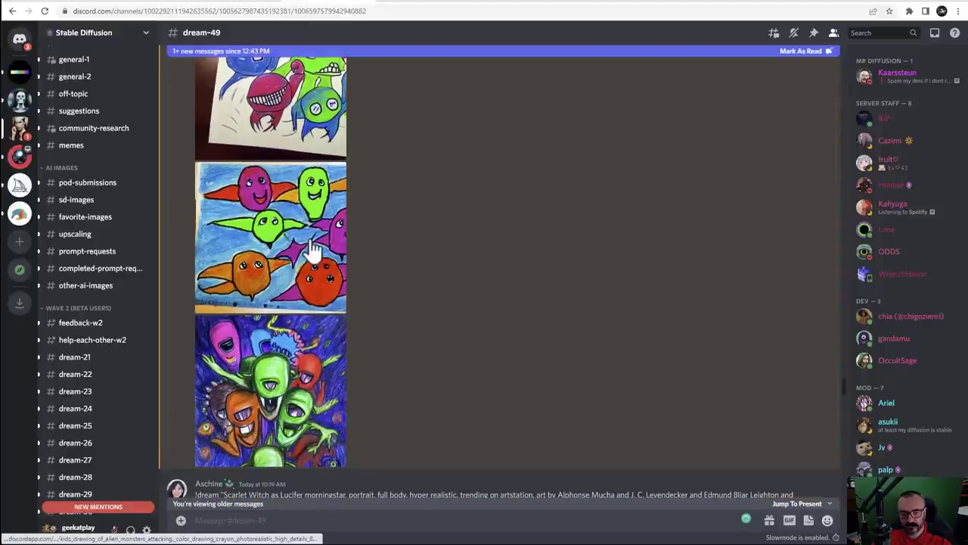
{"action": "scroll", "coordinate": [310, 249], "scroll_direction": "up", "scroll_amount": 3}
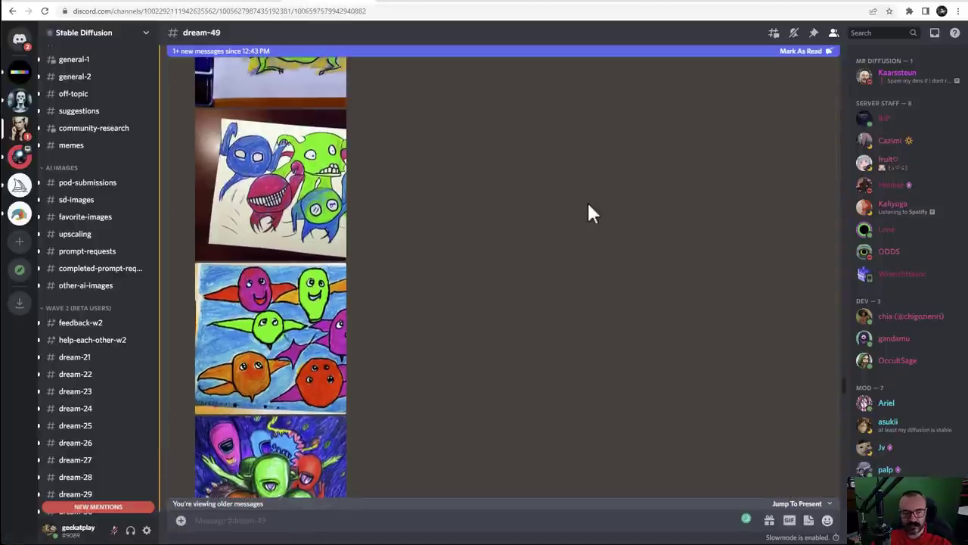
Return to DALL-E's alien monster drawings and highlight the subject part of the prompt for reading
{"action": "left_click", "coordinate": [29, 3]}
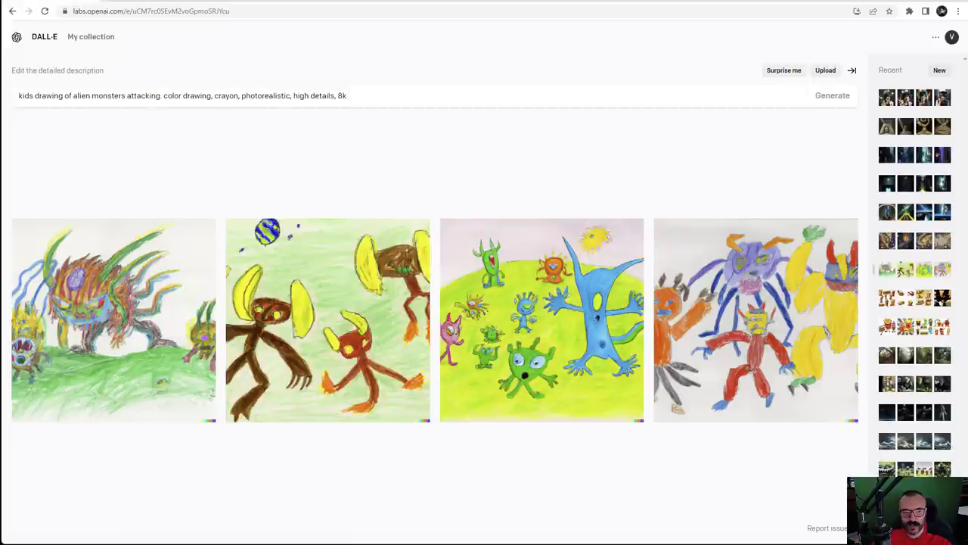
{"action": "left_click_drag", "start_coordinate": [20, 95], "coordinate": [126, 96]}
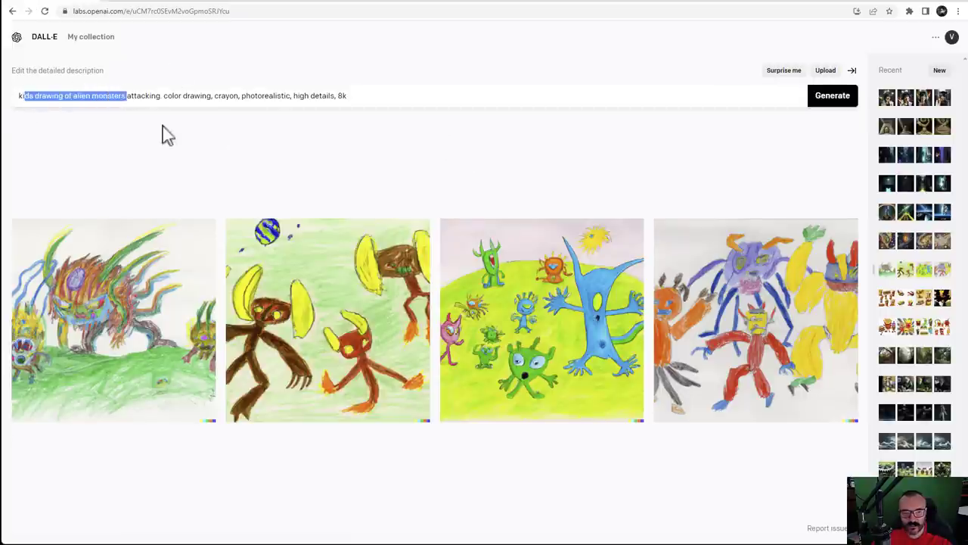
{"action": "left_click", "coordinate": [264, 156]}
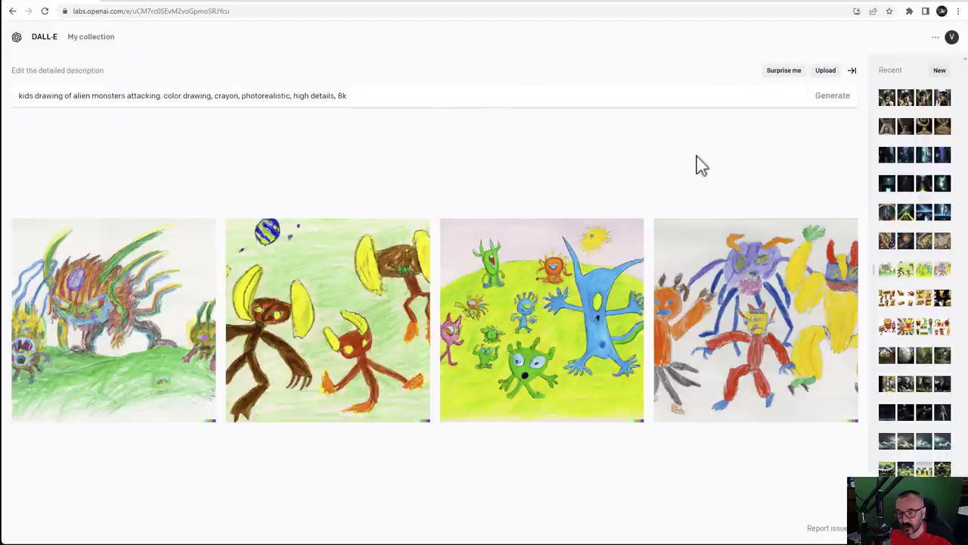
Open the "creation of the universe" results from DALL-E's recent generations and highlight the artists Wassily Kandinsky and Jackson Pollock in the prompt
{"action": "left_click", "coordinate": [924, 243]}
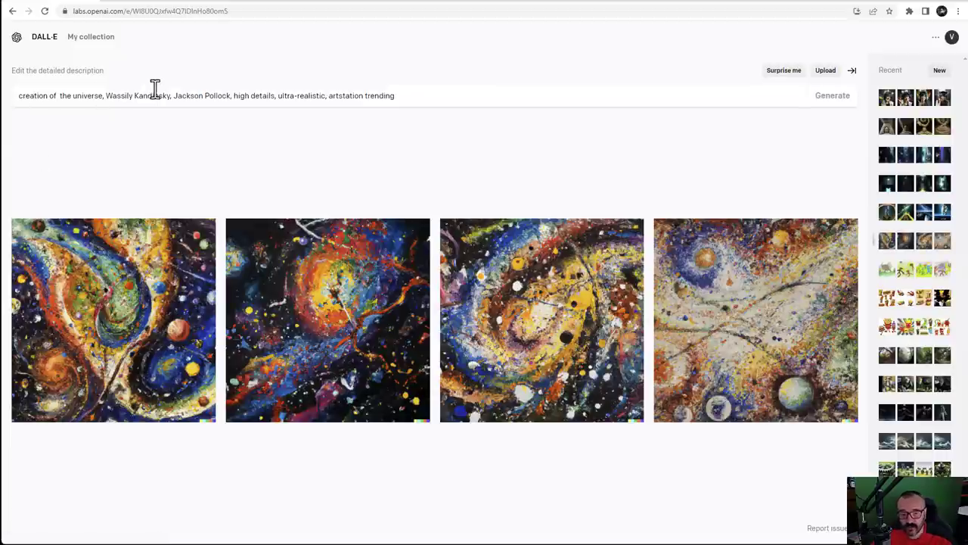
{"action": "left_click_drag", "start_coordinate": [415, 97], "coordinate": [229, 95]}
{"action": "left_click", "coordinate": [117, 96]}
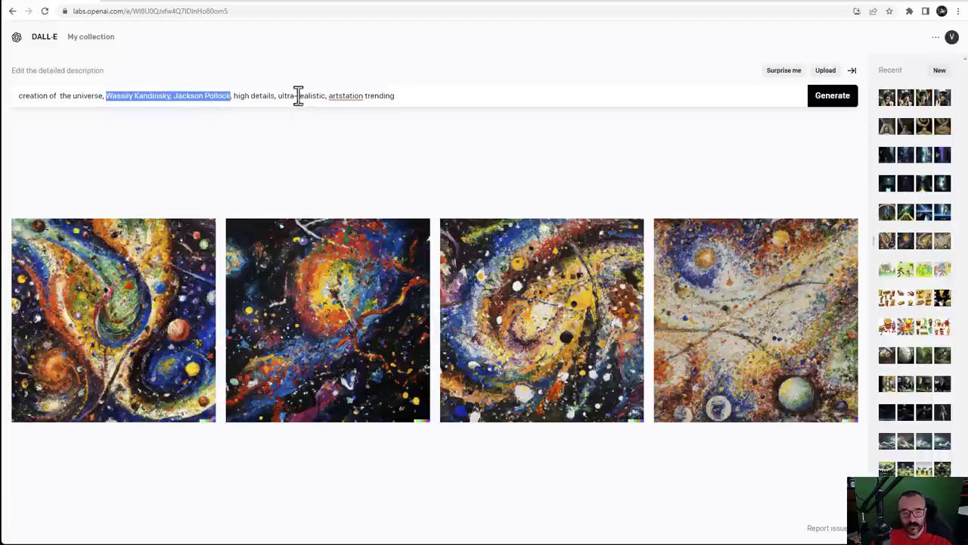
{"action": "left_click", "coordinate": [434, 95]}
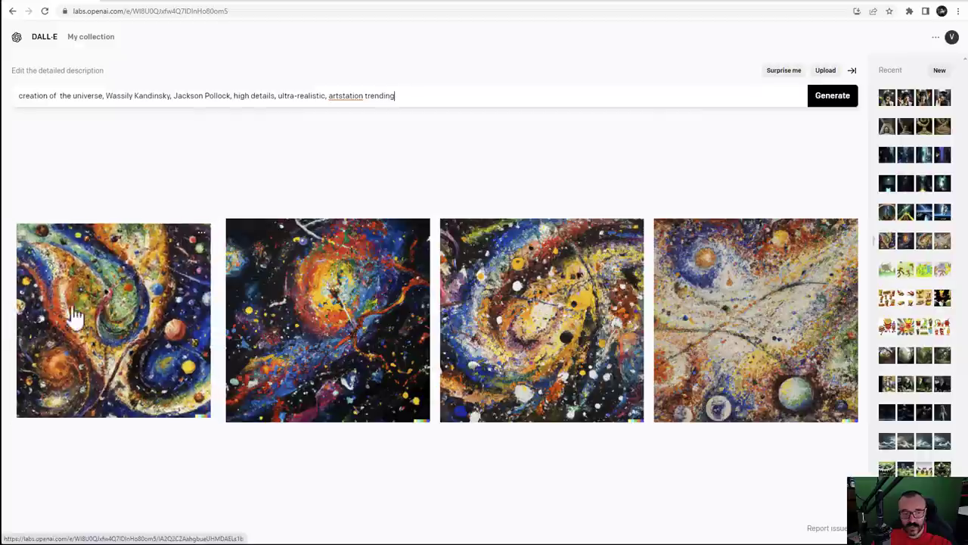
View the "creation of the universe" paintings enlarged one after another, from the first to the last, and return to the results overview
{"action": "left_click", "coordinate": [185, 314]}
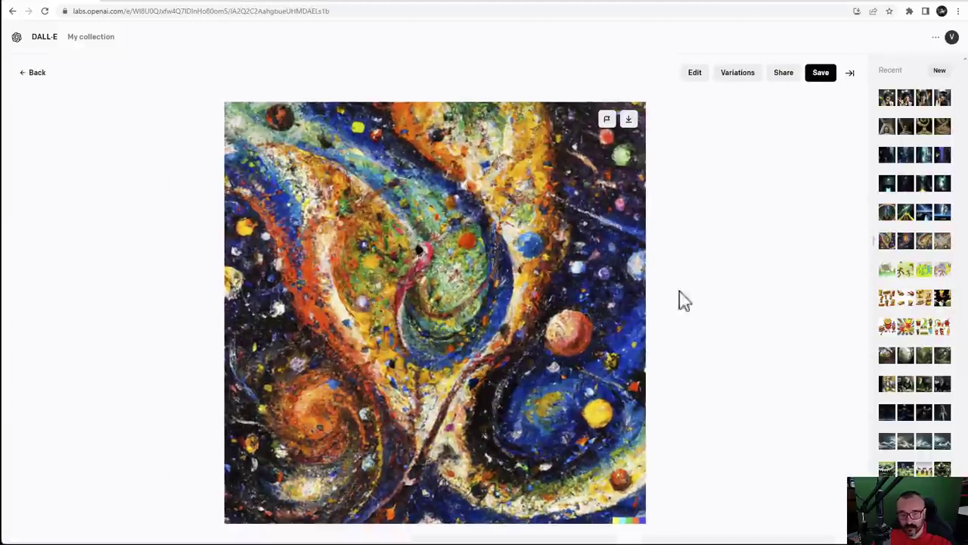
{"action": "left_click", "coordinate": [849, 316]}
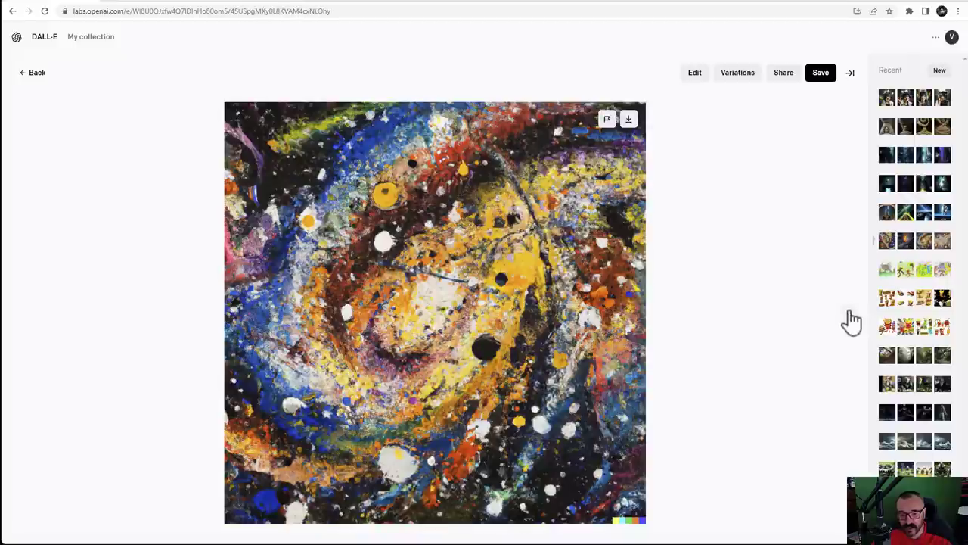
{"action": "left_click", "coordinate": [852, 320]}
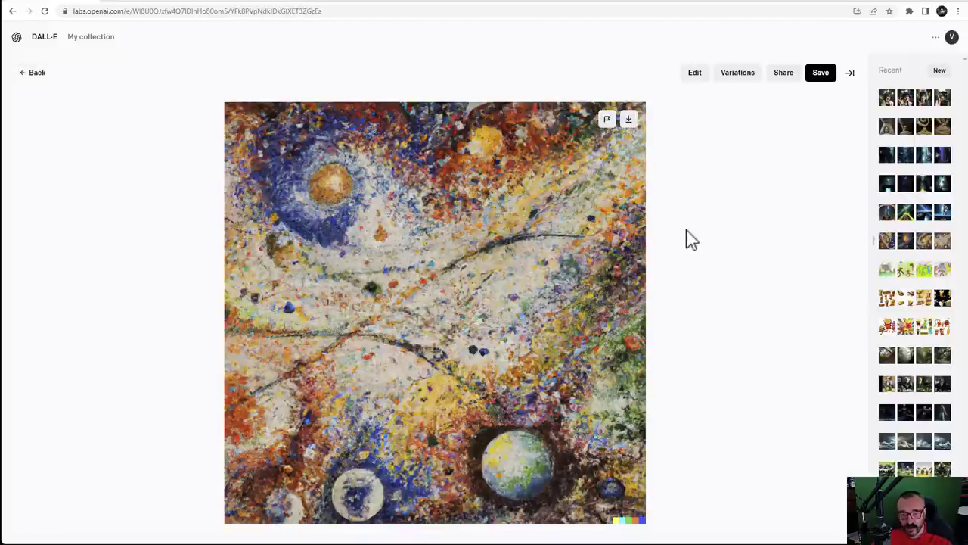
{"action": "left_click", "coordinate": [19, 74]}
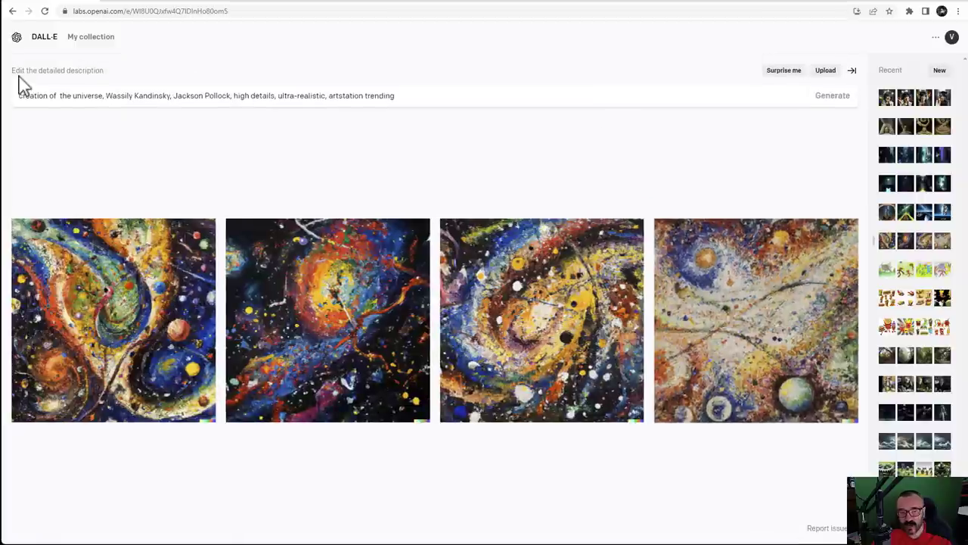